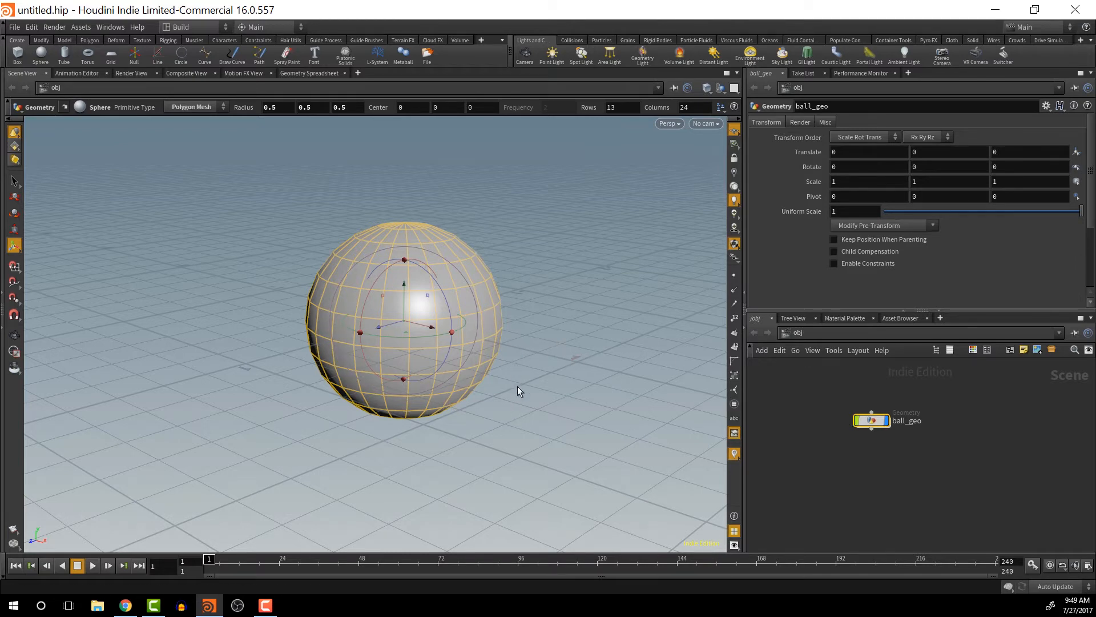
- Raise the ball_geo sphere by setting its Y translation to .5
left_click_drag(518, 386, 499, 309, "alt")
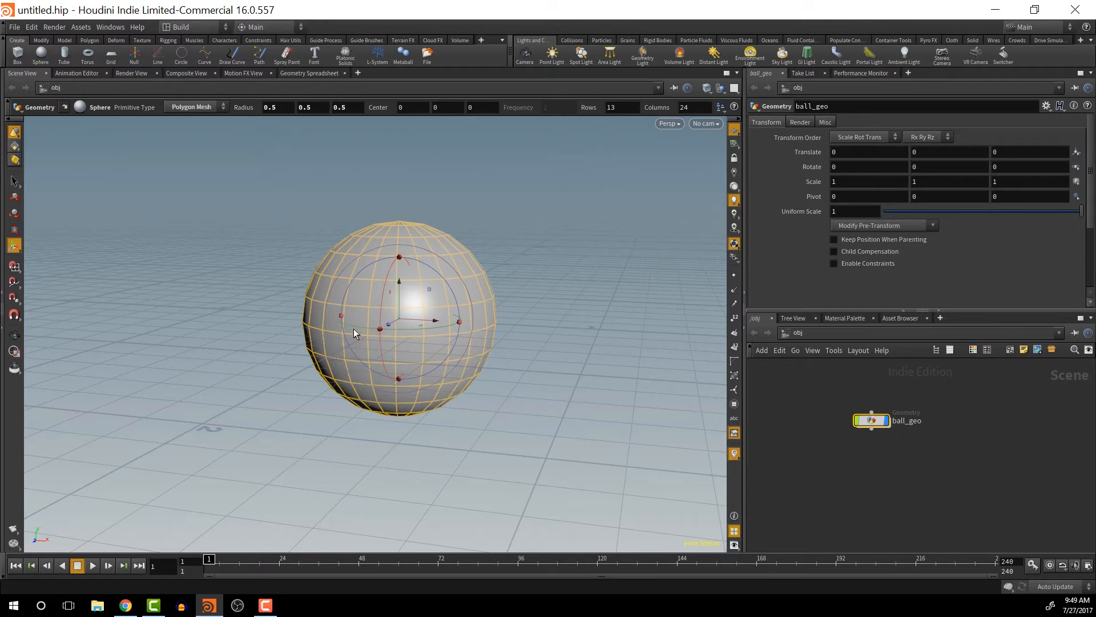
key("Escape")
left_click_drag(382, 351, 397, 265)
left_click_drag(436, 382, 429, 316)
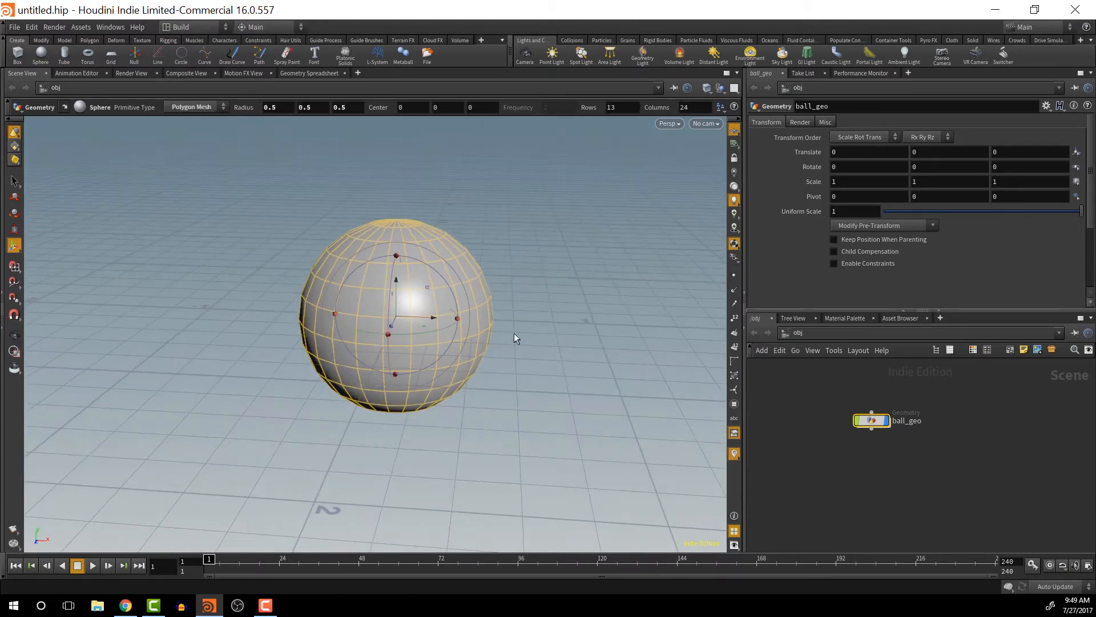
left_click_drag(432, 362, 386, 359, "alt")
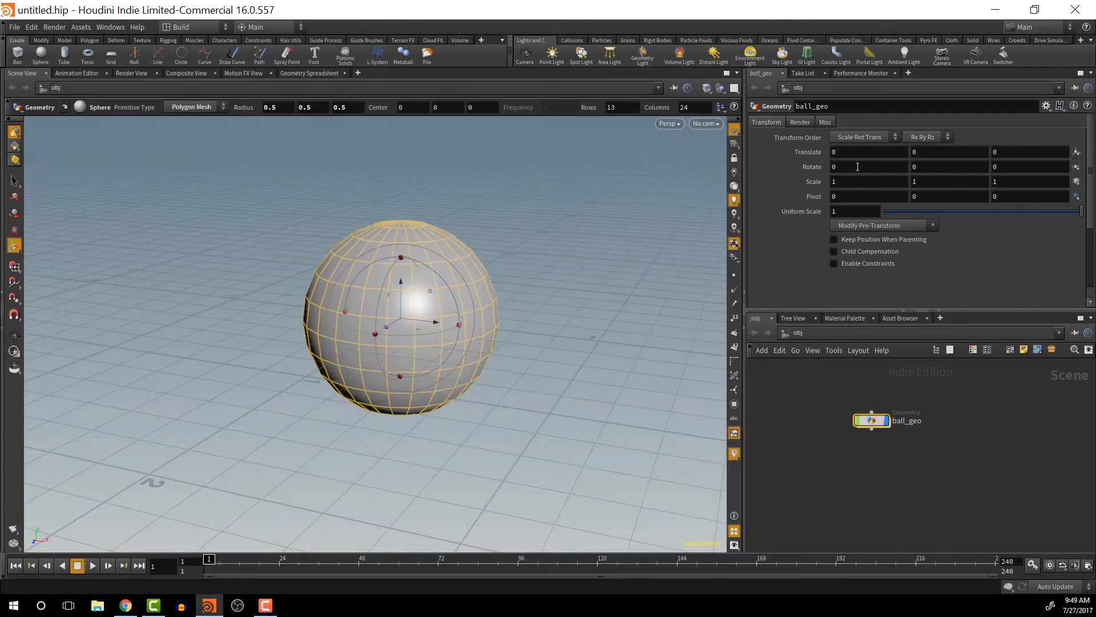
left_click(968, 155)
type(".5")
key("Return")
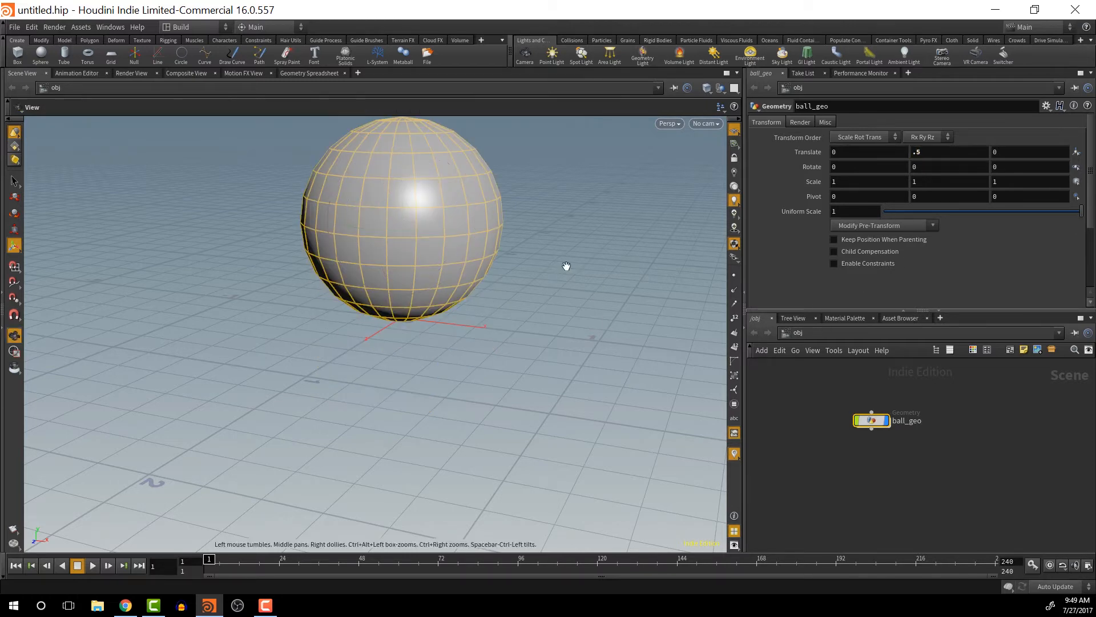
- Apply Clean Transform to ball_geo to move its translation into the pre-transform
middle_click_drag(567, 267, 560, 360, "alt")
left_click_drag(560, 360, 585, 343, "alt")
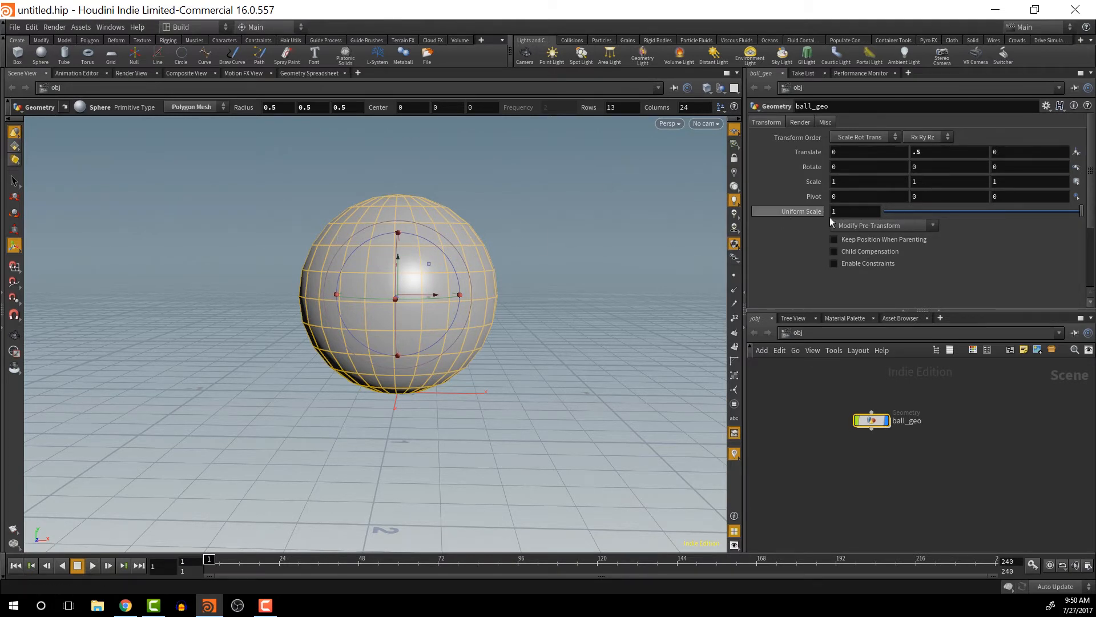
left_click(890, 229)
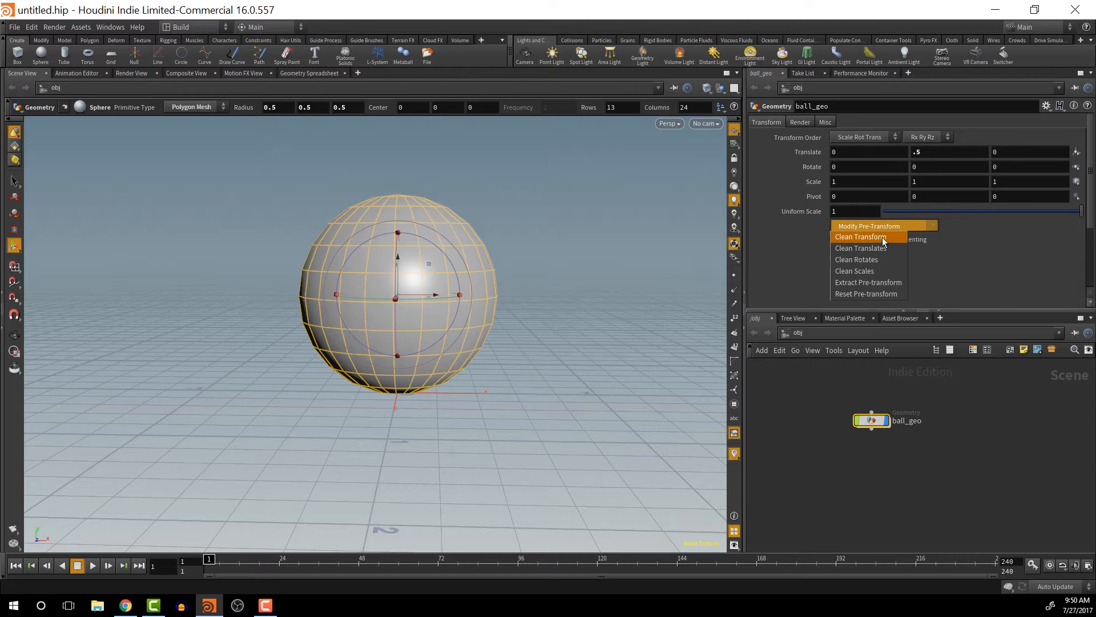
left_click(882, 237)
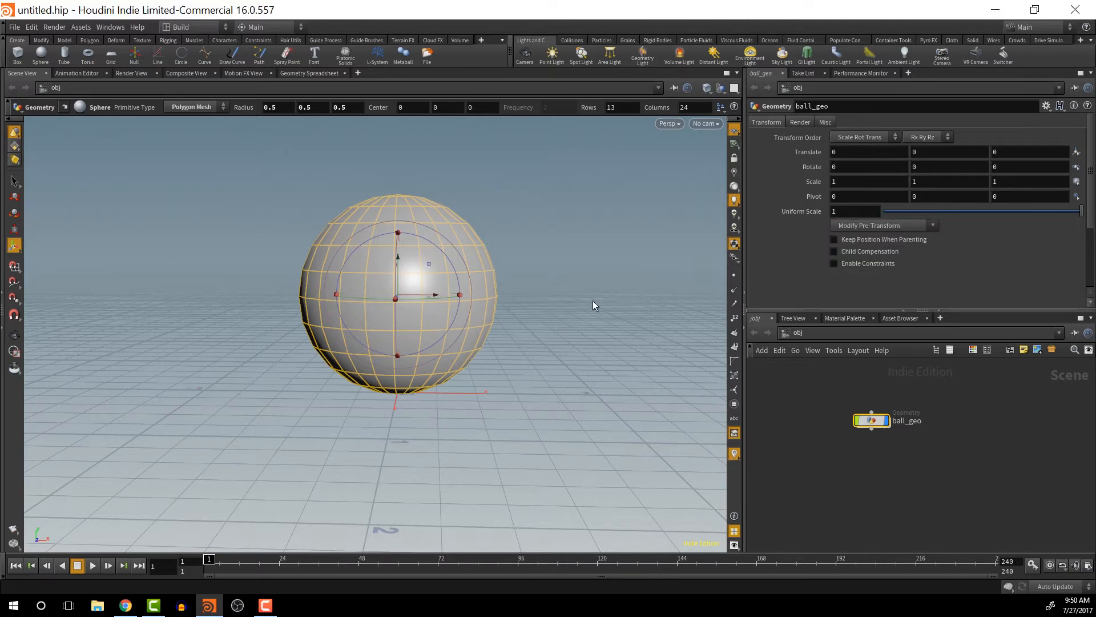
- Test the cleaned transform by moving the ball freely in the scene, and reset its Translate values to 0, 0, 0
key("Escape")
left_click_drag(591, 301, 538, 309)
key("Return")
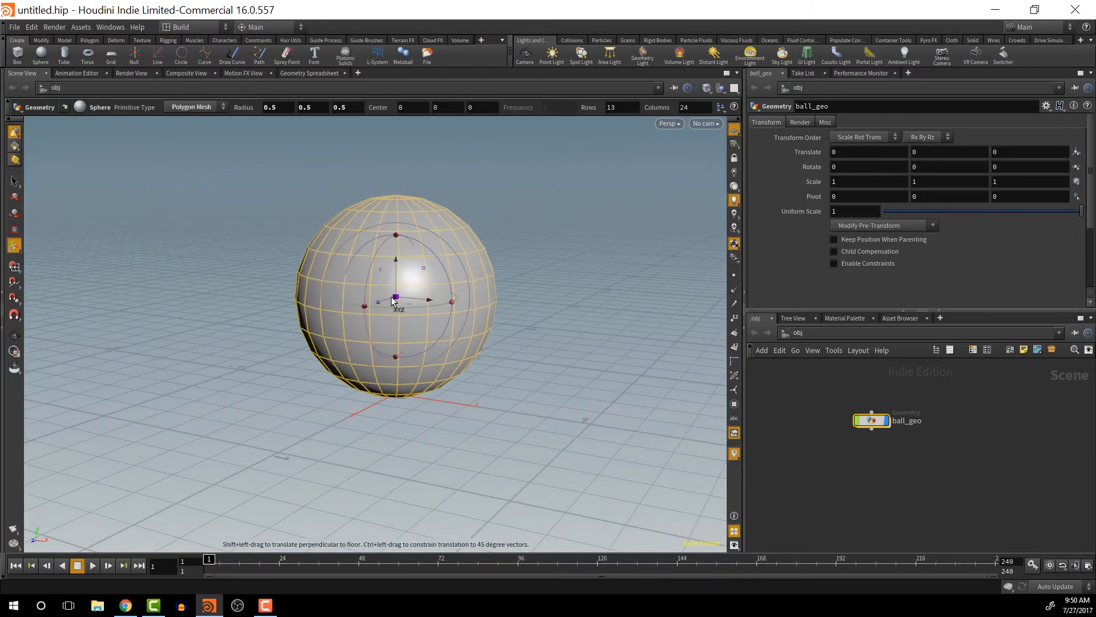
left_click_drag(448, 282, 792, 180)
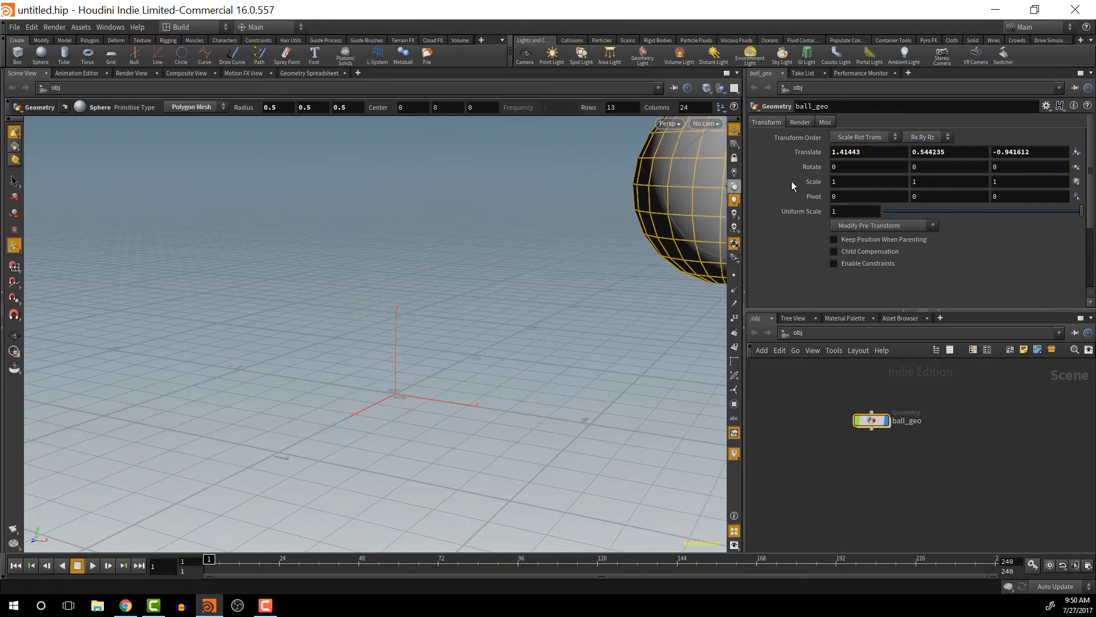
double_click(872, 153)
type("0")
key("Tab")
type("0")
key("Tab")
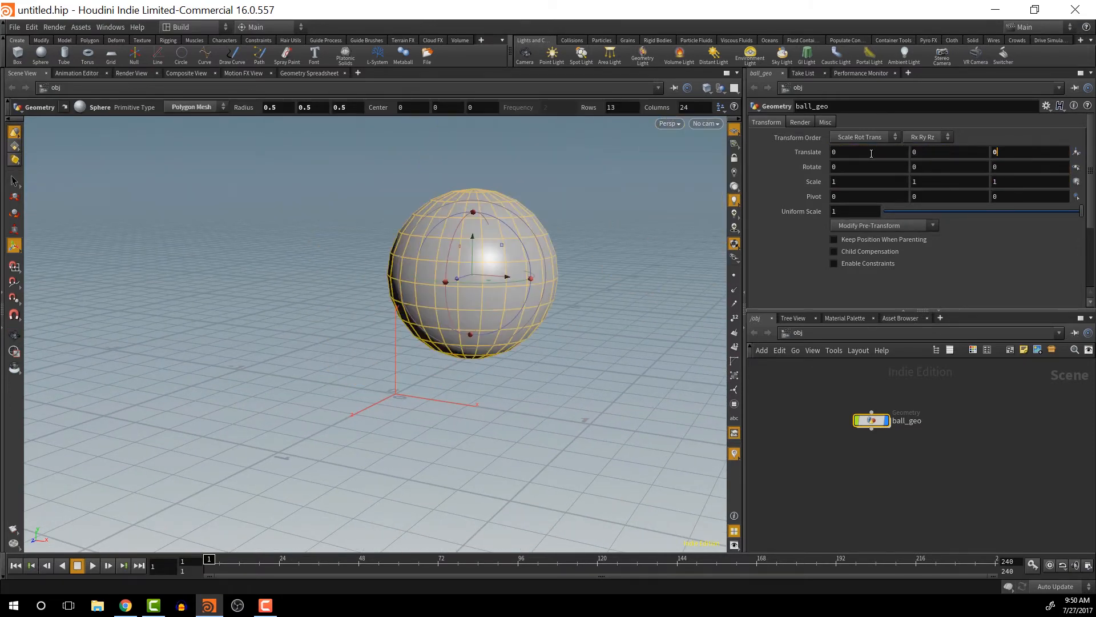
type("0")
key("Tab")
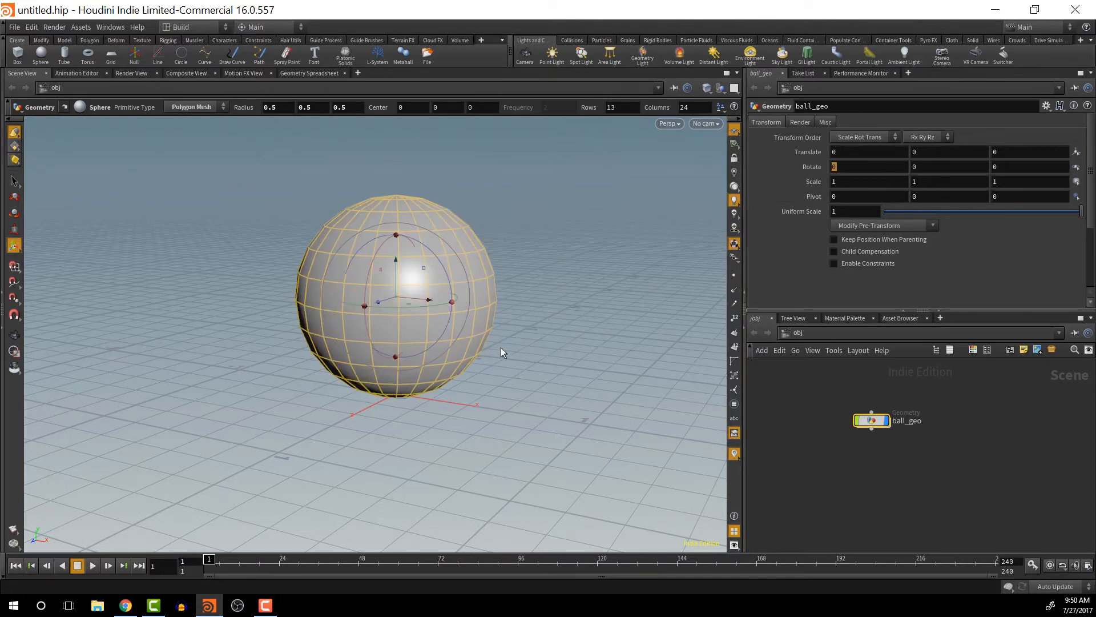
- Undo the accidental rotation of the ball and delete the channels on its Rotate parameter
middle_click_drag(502, 348, 517, 354)
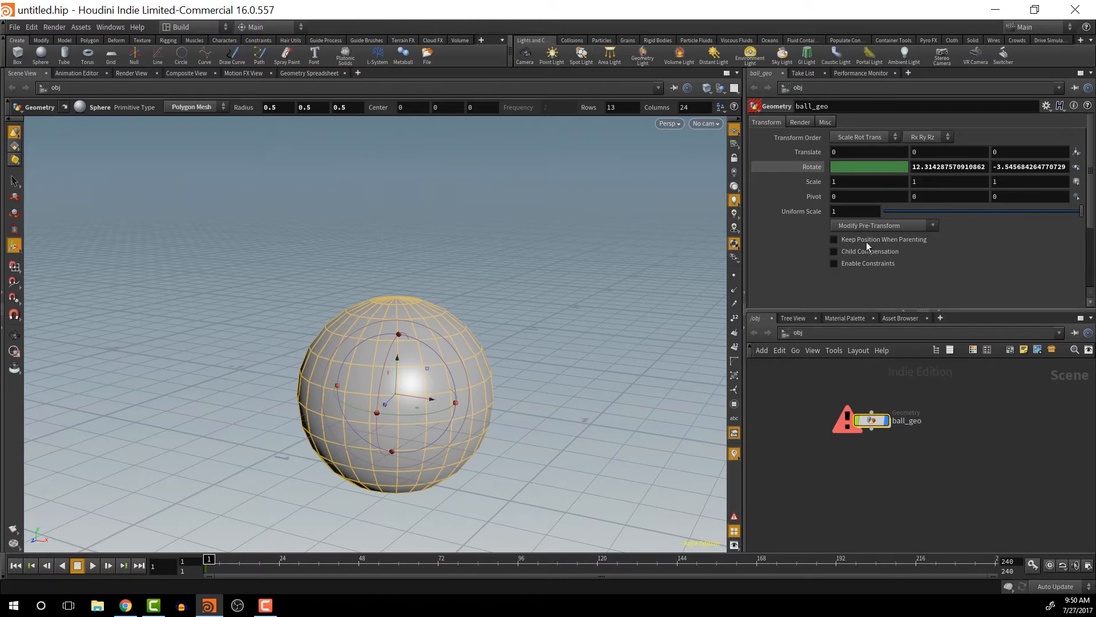
key("ctrl+z")
right_click(843, 167)
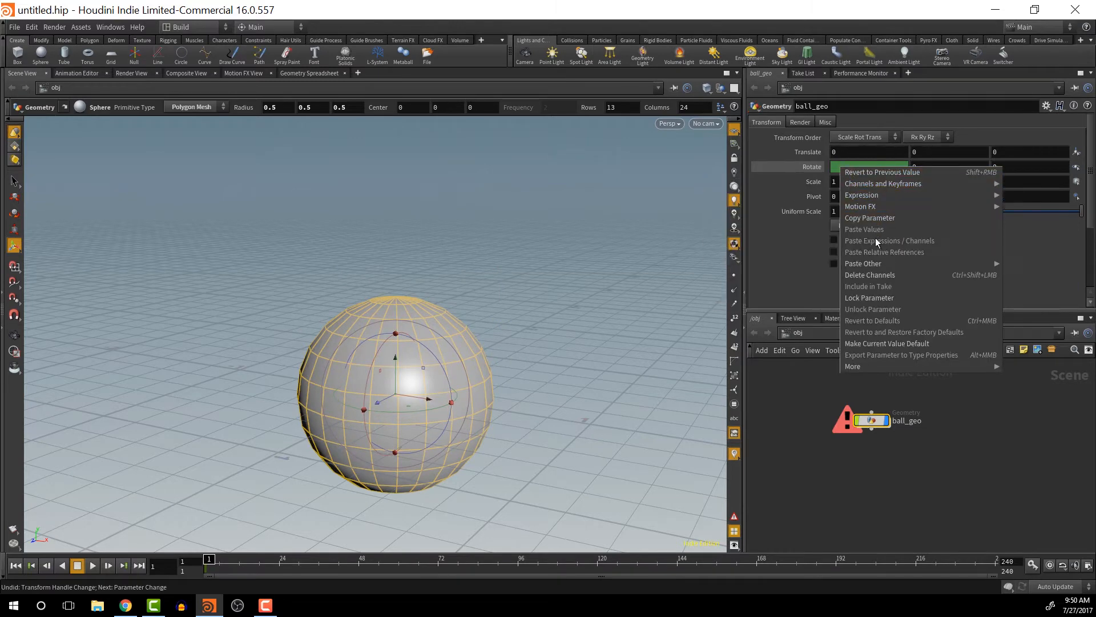
left_click(877, 274)
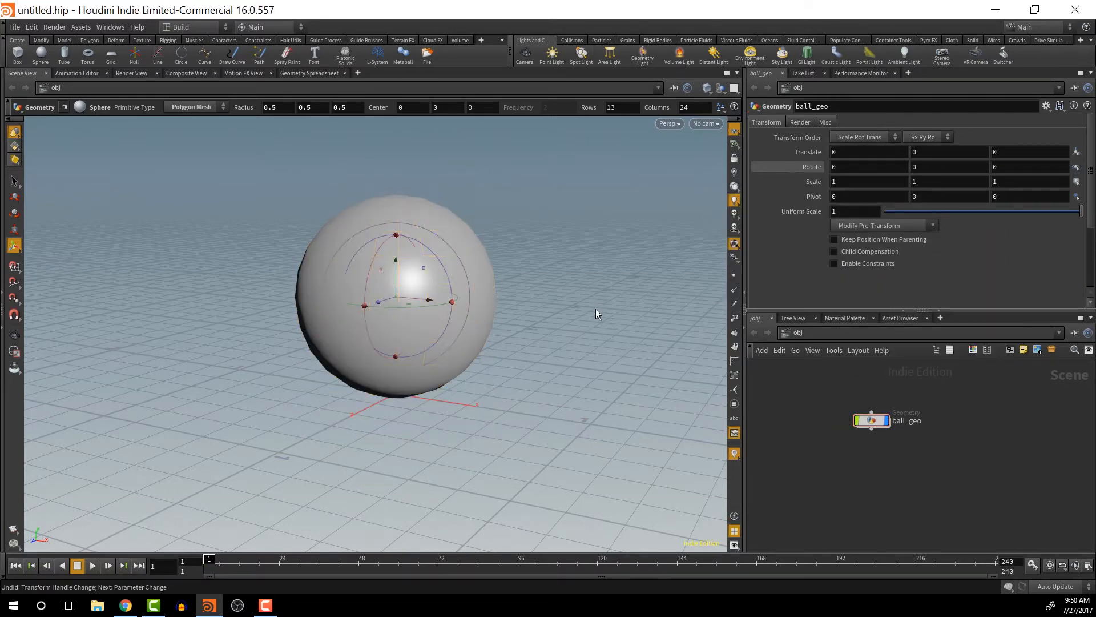
- Add a Null object to the network and position it above and to one side of ball_geo
key("Escape")
middle_click_drag(627, 294, 606, 356)
key("Return")
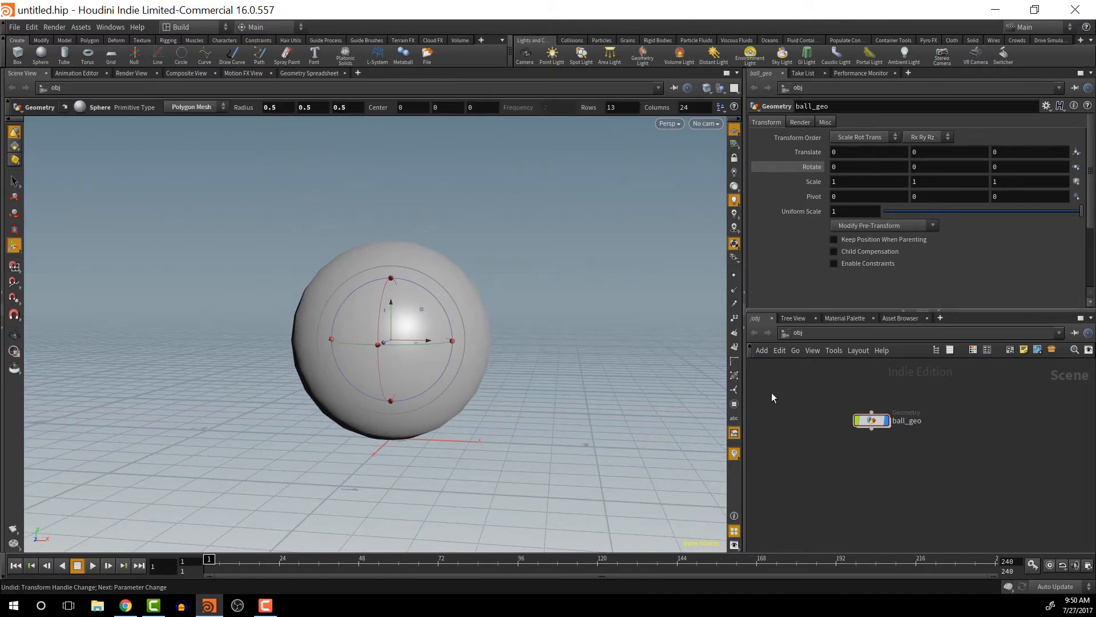
key("Tab")
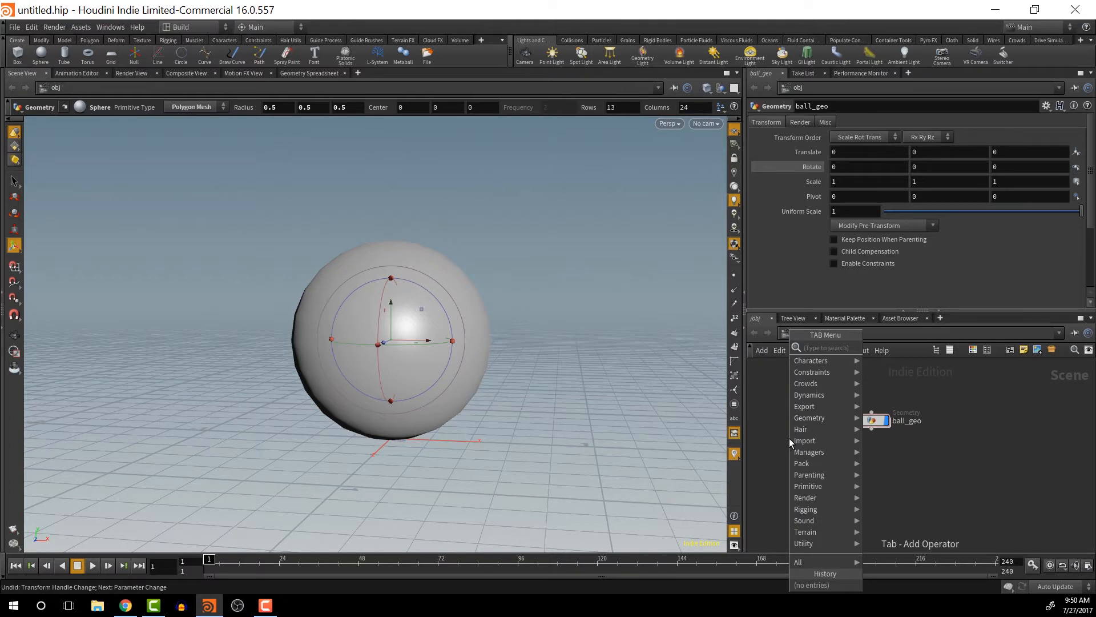
type("nl")
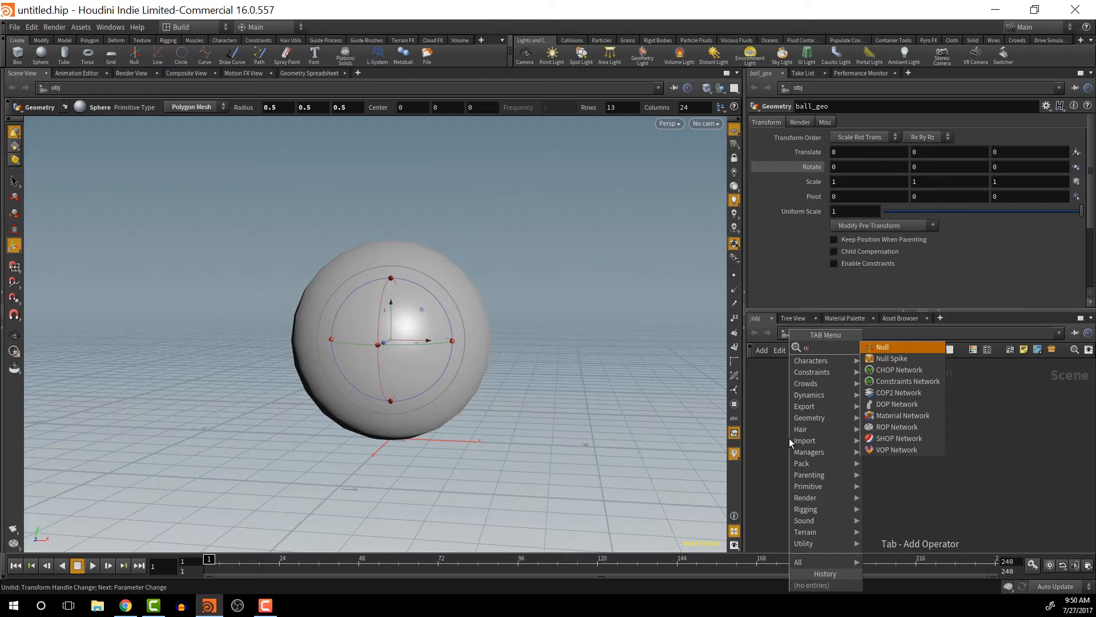
key("Escape")
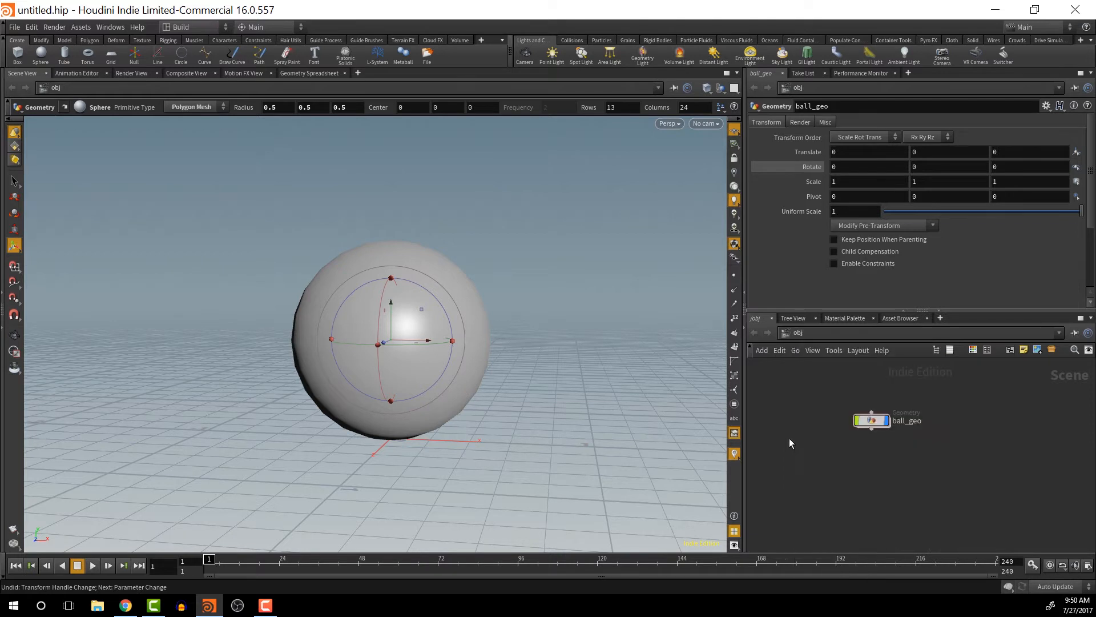
left_click(787, 413)
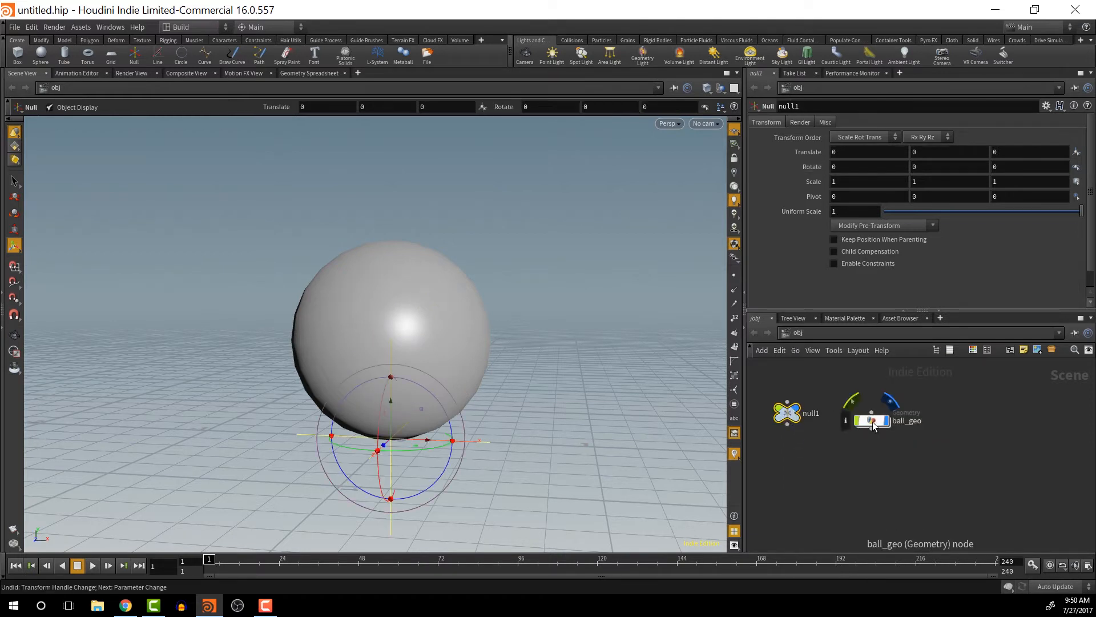
left_click_drag(864, 422, 877, 442)
left_click_drag(786, 413, 811, 400)
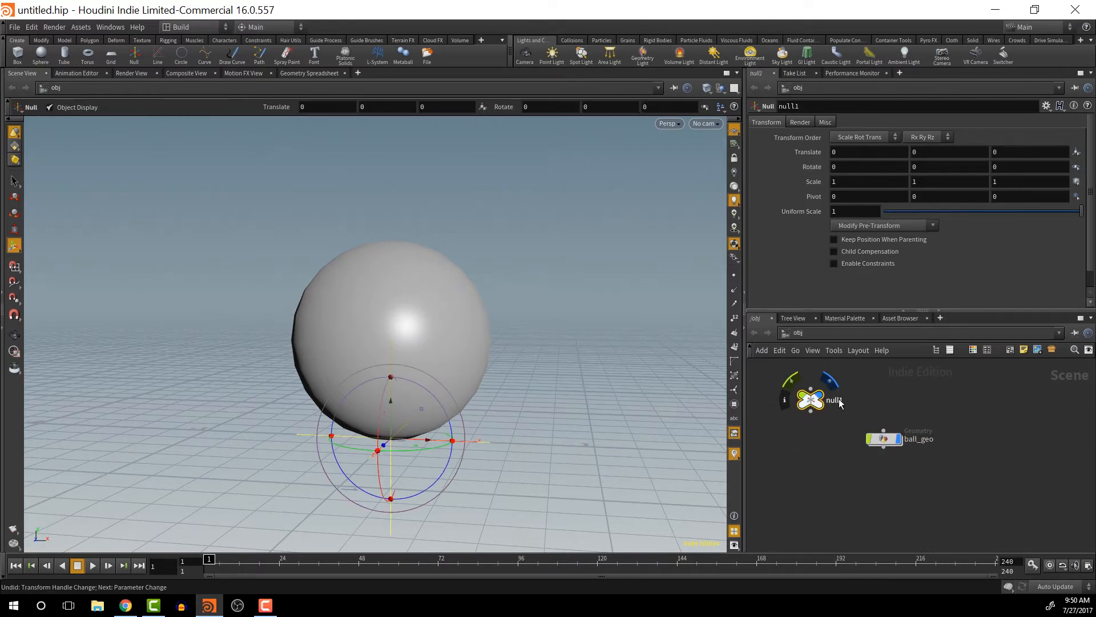
- Rename the null as ball_master_ctrl and line it up directly above the ball_geo node
double_click(836, 399)
double_click(839, 400)
type("master")
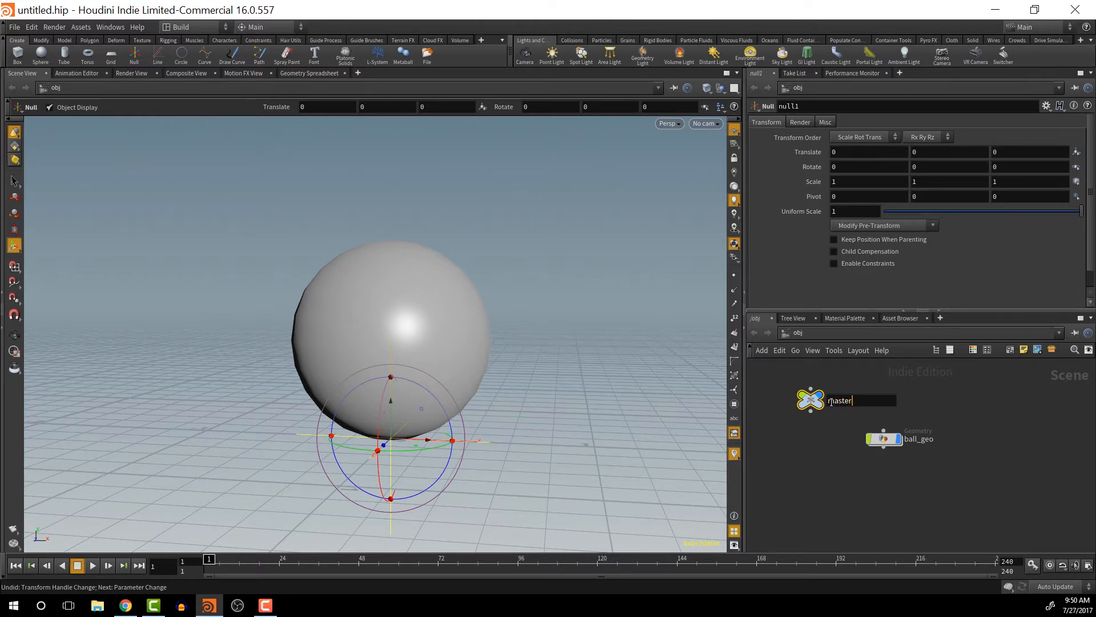
key("Return")
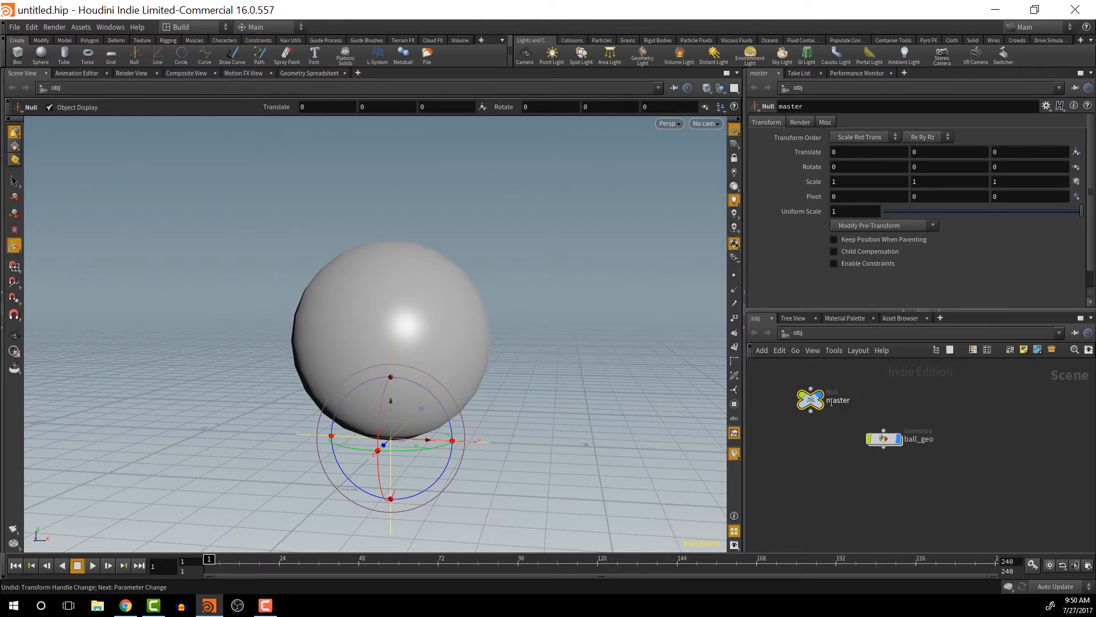
double_click(831, 403)
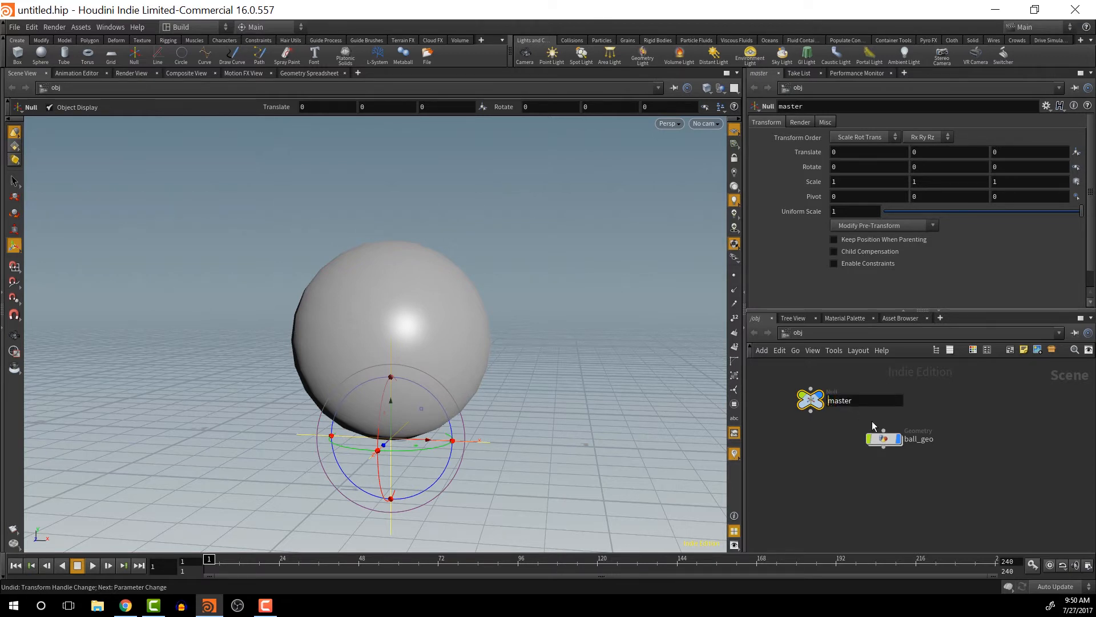
type("ball_")
key("Return")
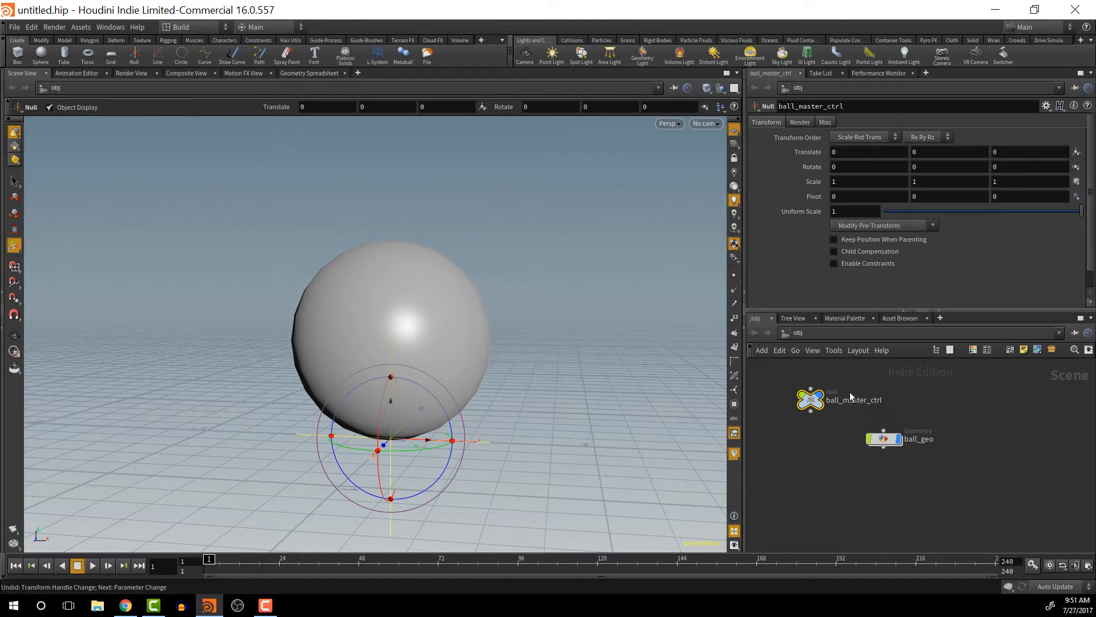
left_click_drag(808, 406, 862, 402)
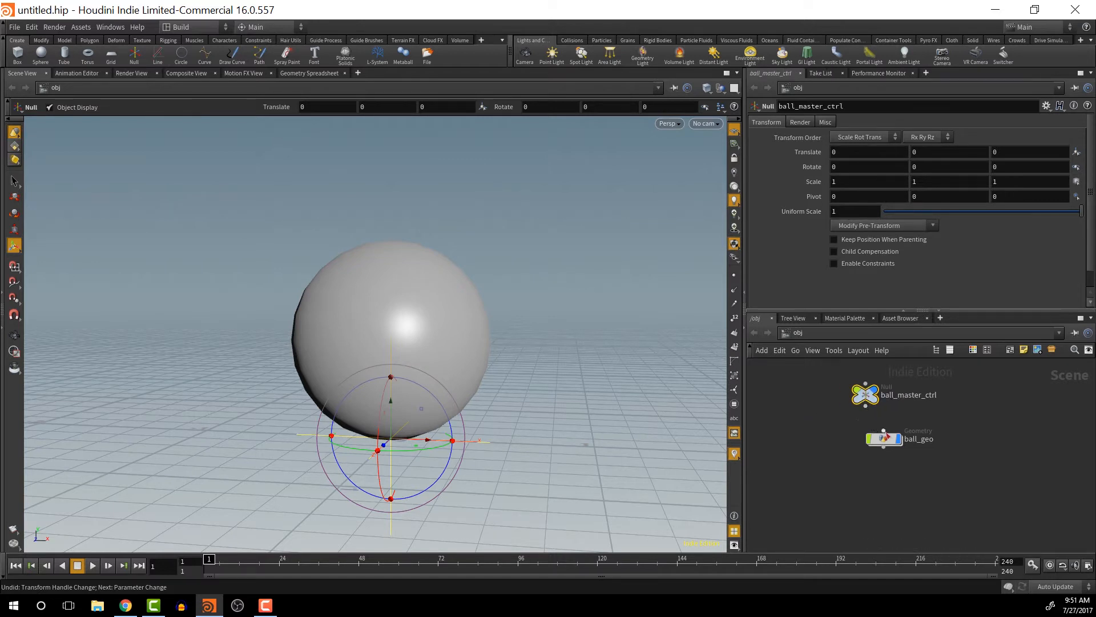
left_click_drag(888, 445, 870, 464)
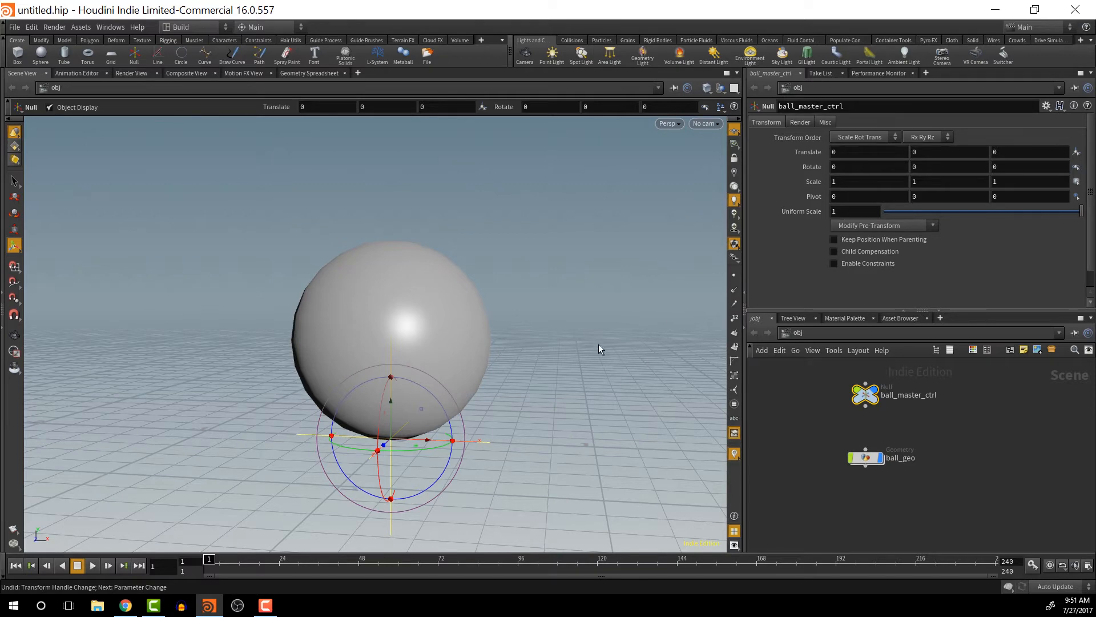
- Set the Control Type of ball_master_ctrl to Box
left_click_drag(582, 355, 502, 408)
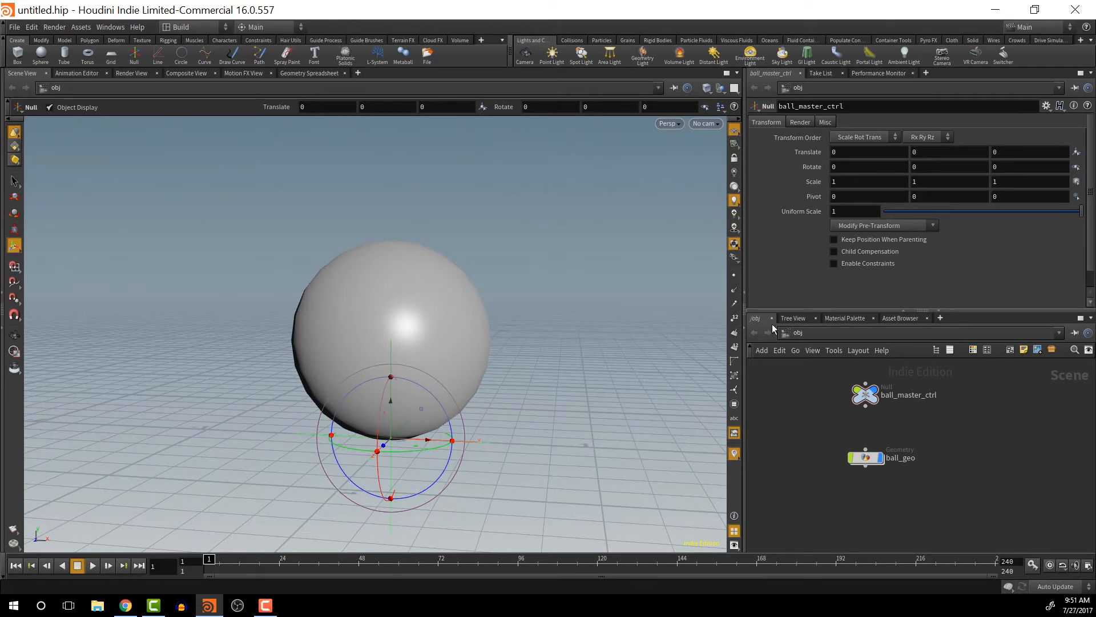
left_click(826, 123)
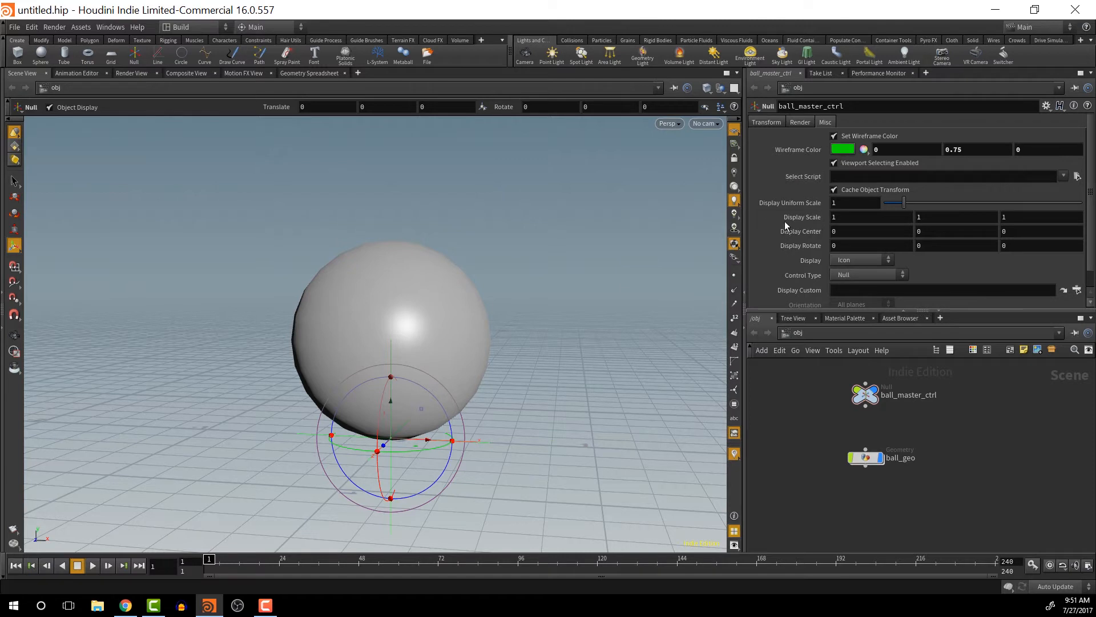
scroll(837, 226, "down", 1)
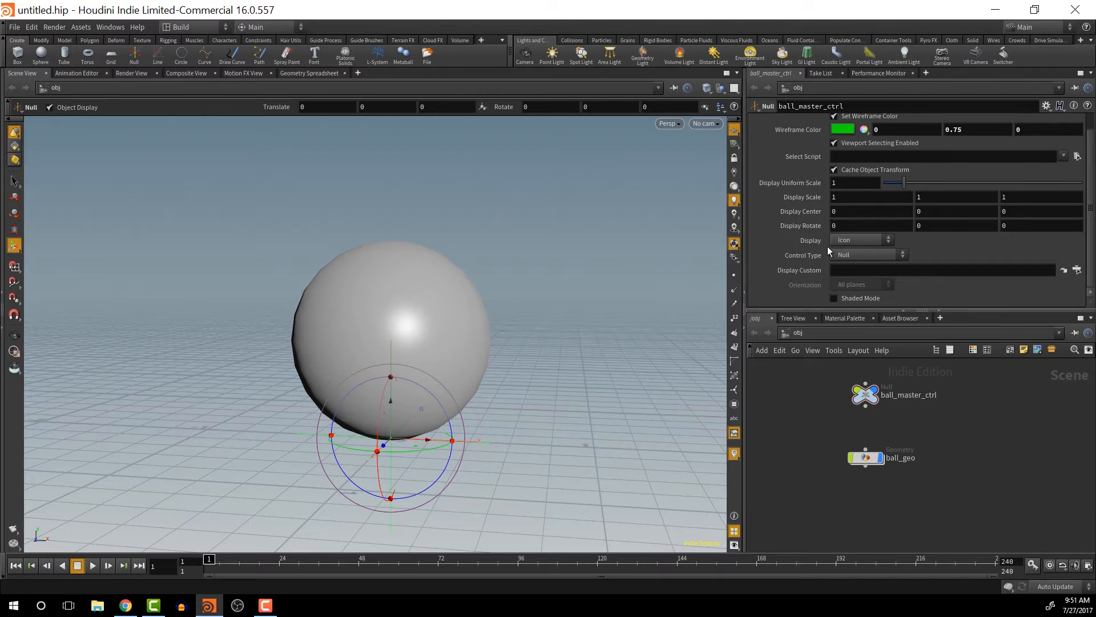
left_click(845, 253)
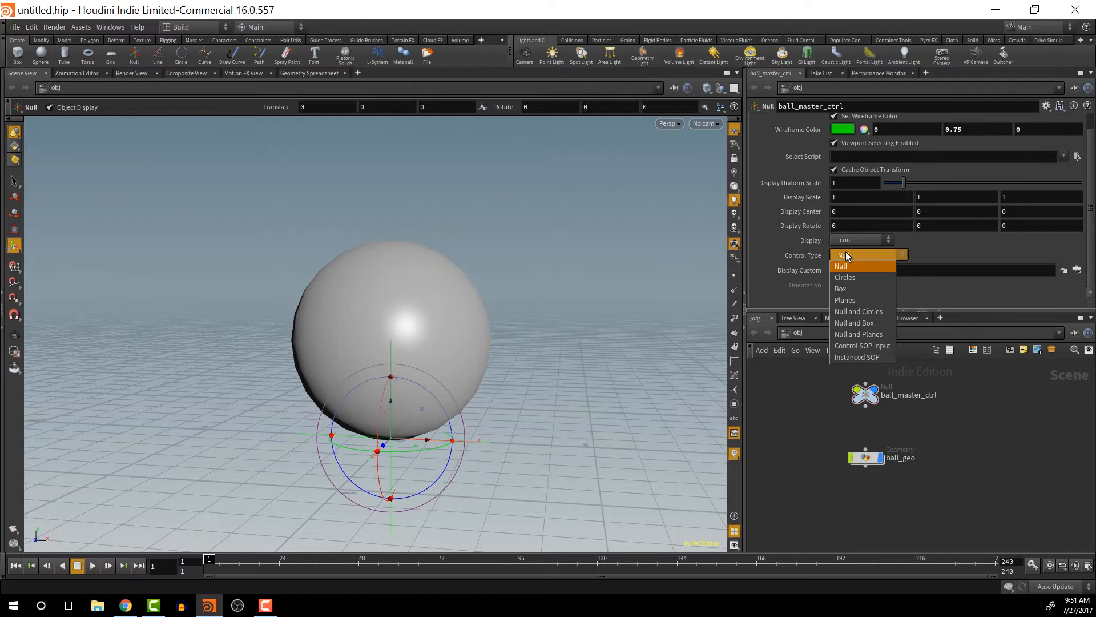
left_click(856, 287)
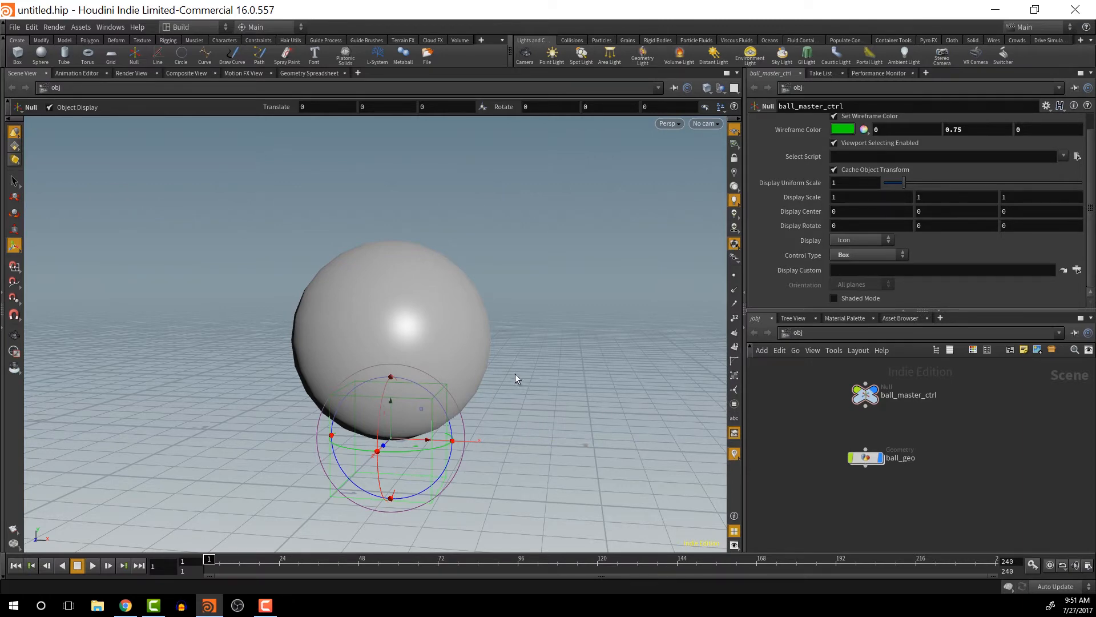
- Center the box control on the ball by setting the Y translation of ball_master_ctrl to .5
mouse_move(512, 403)
left_mouse_down("alt")
mouse_move(550, 384)
mouse_move(531, 399)
left_mouse_up("alt")
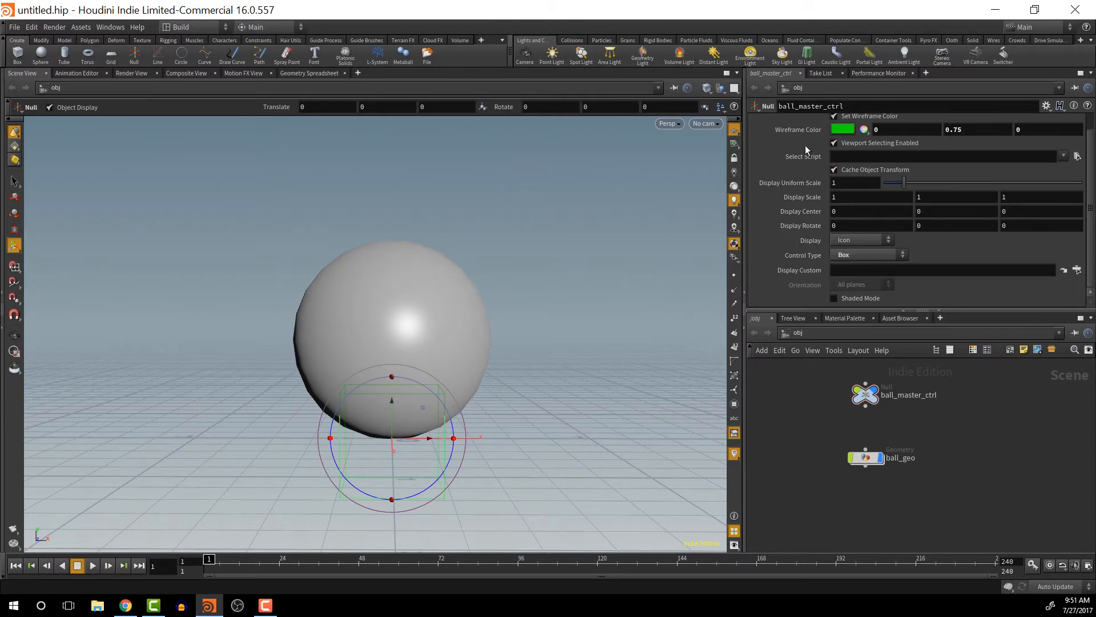
scroll(804, 146, "up", 2)
left_click(766, 122)
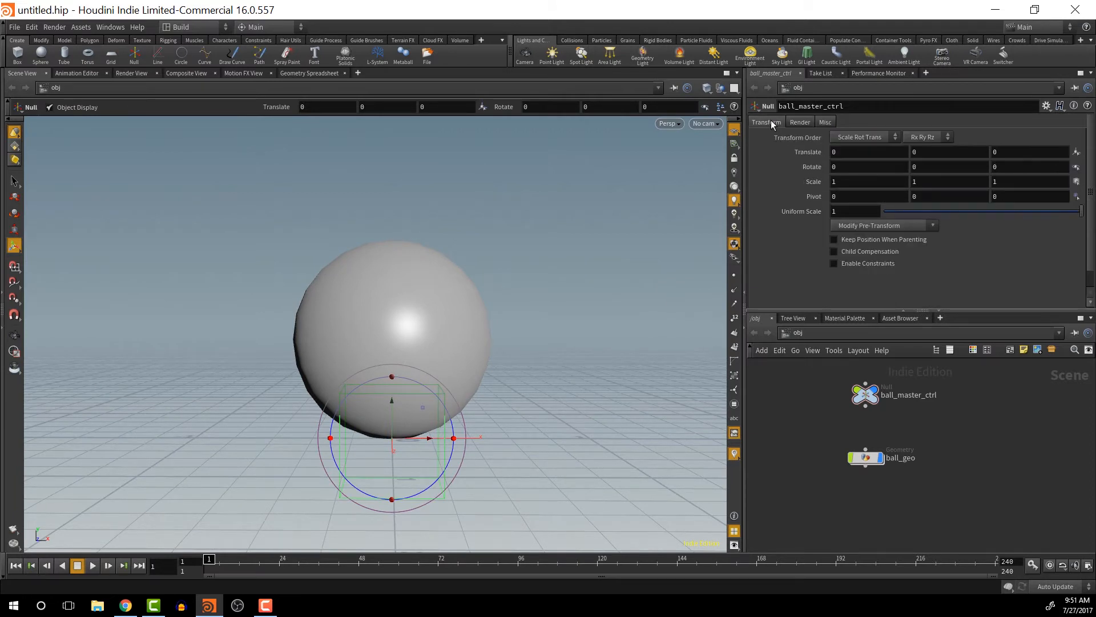
left_click(962, 153)
type(".5")
key("Return")
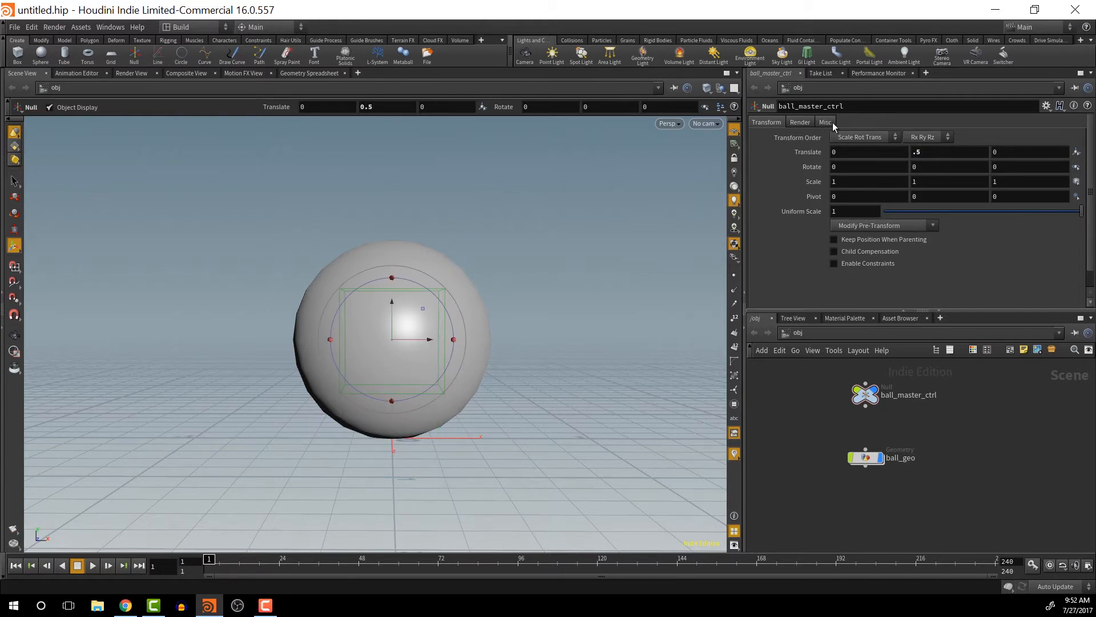
- Clean the transform of ball_master_ctrl and enlarge its Display Uniform Scale to 1.97 so the box encloses the ball
left_click(885, 225)
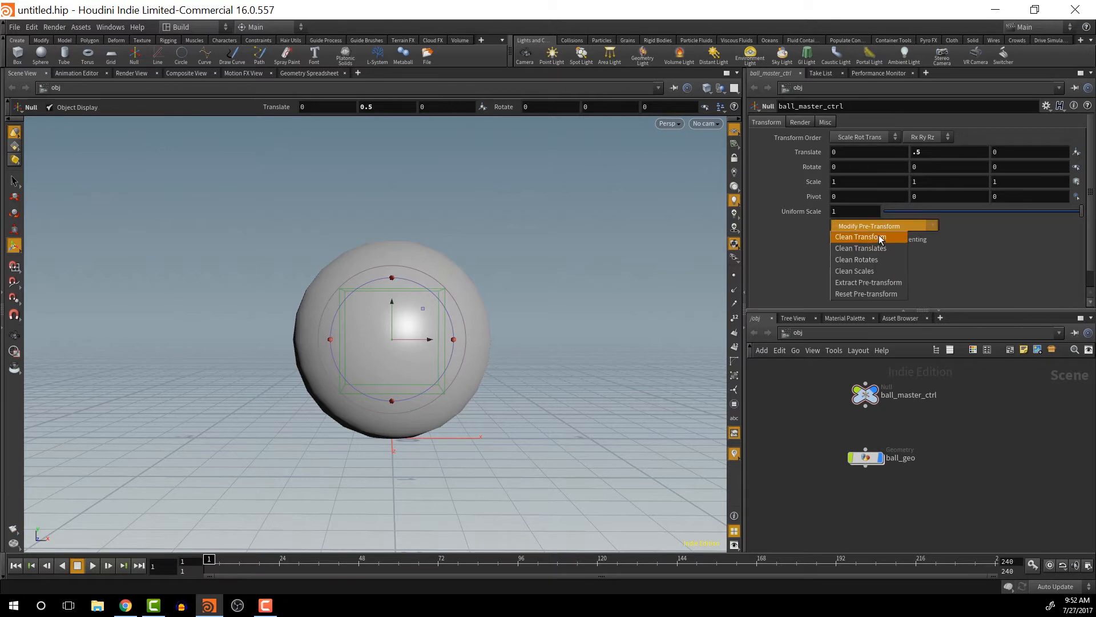
left_click(878, 234)
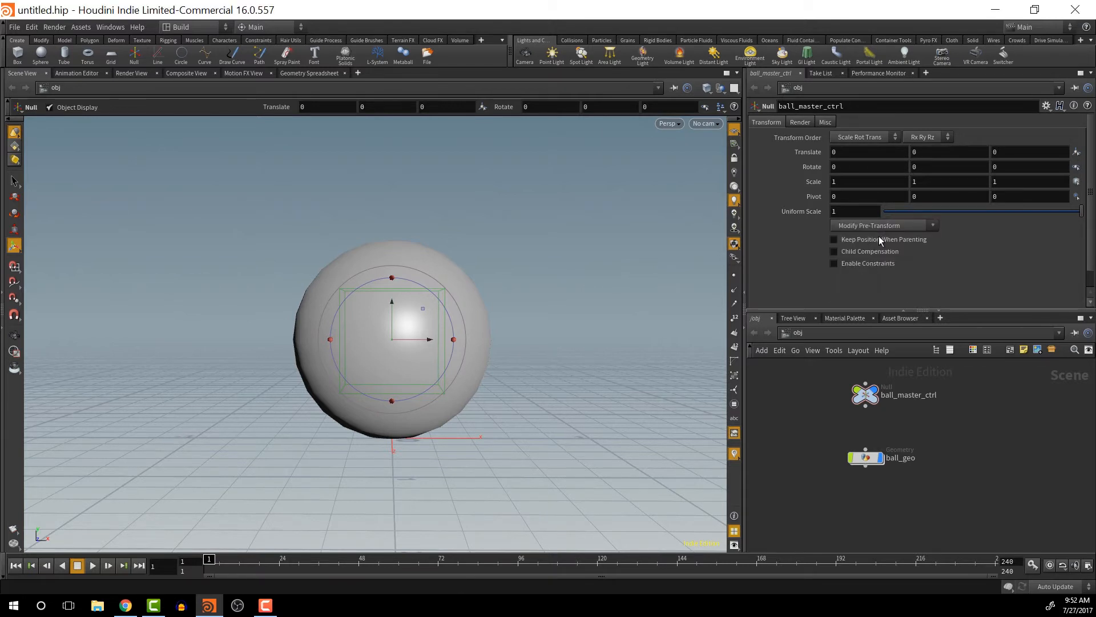
left_click(823, 122)
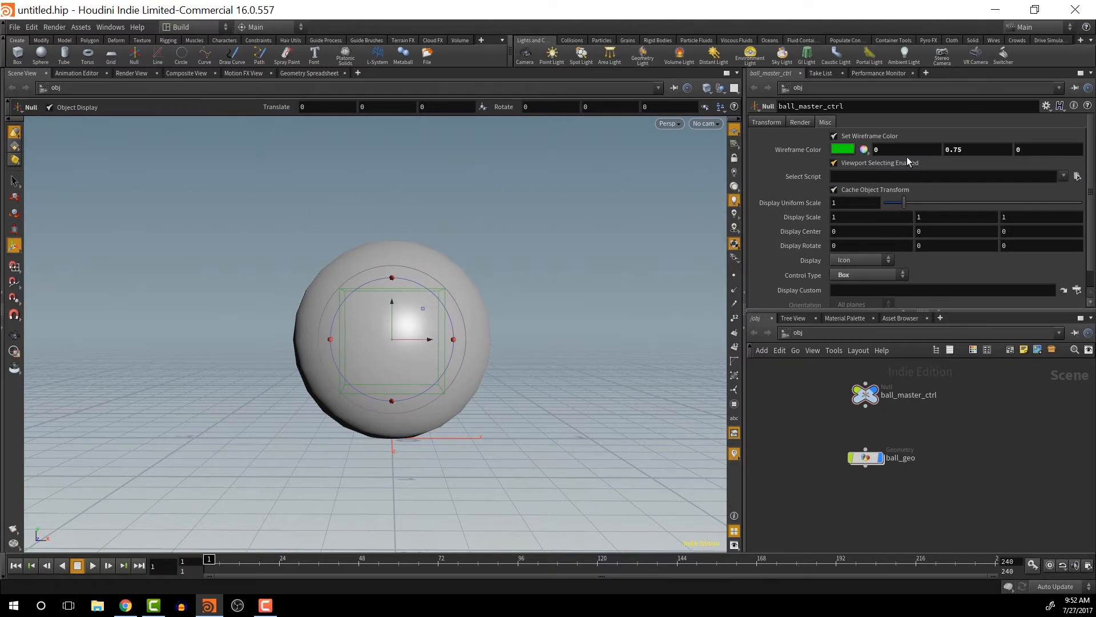
scroll(916, 248, "down", 1)
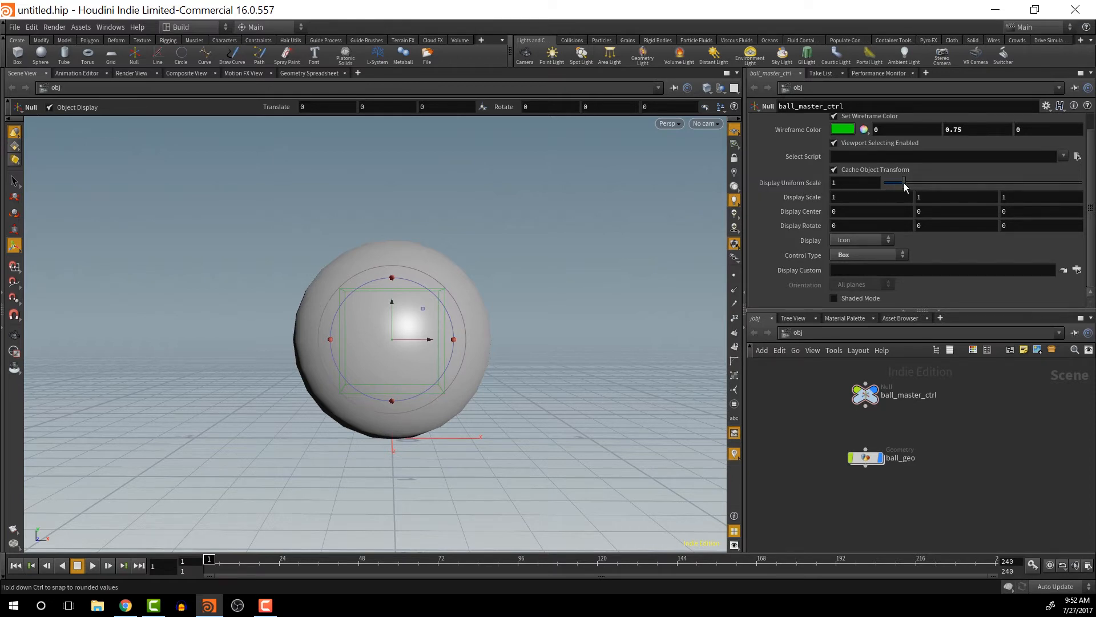
left_click_drag(903, 182, 923, 183)
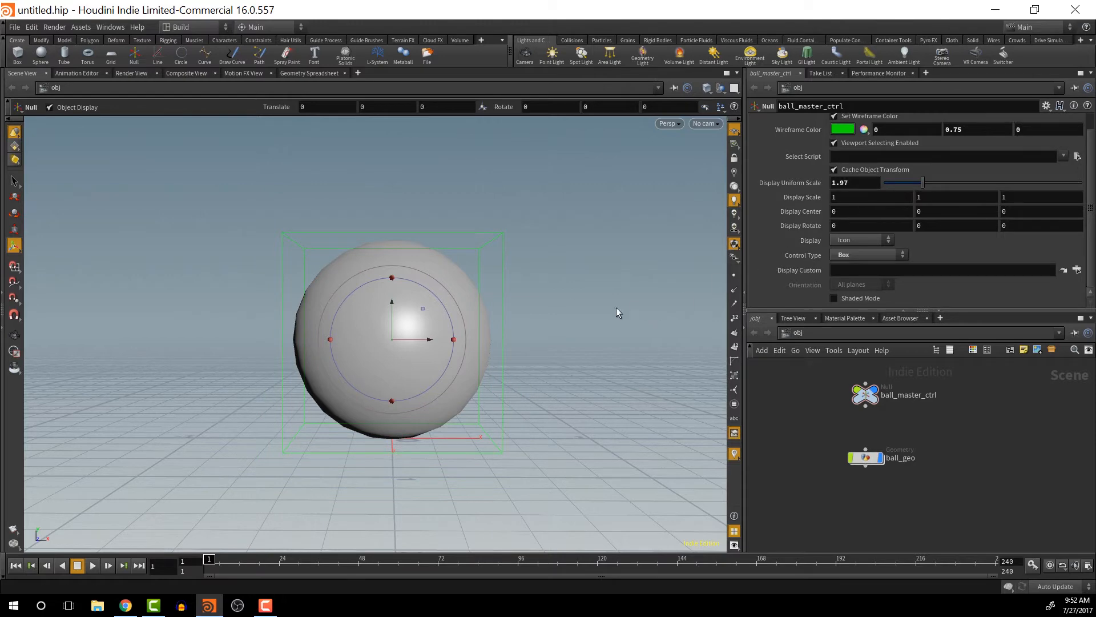
- Check the control box against the sphere from the top view and set its Display Uniform Scale to 2
key("Escape")
left_click_drag(553, 308, 519, 313)
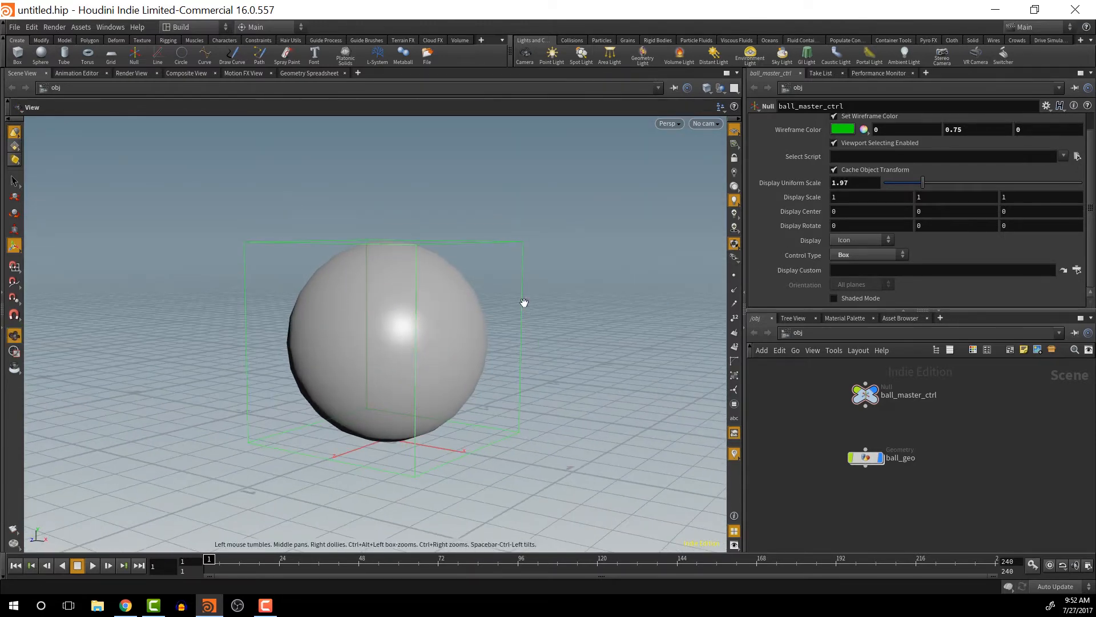
key("space+2")
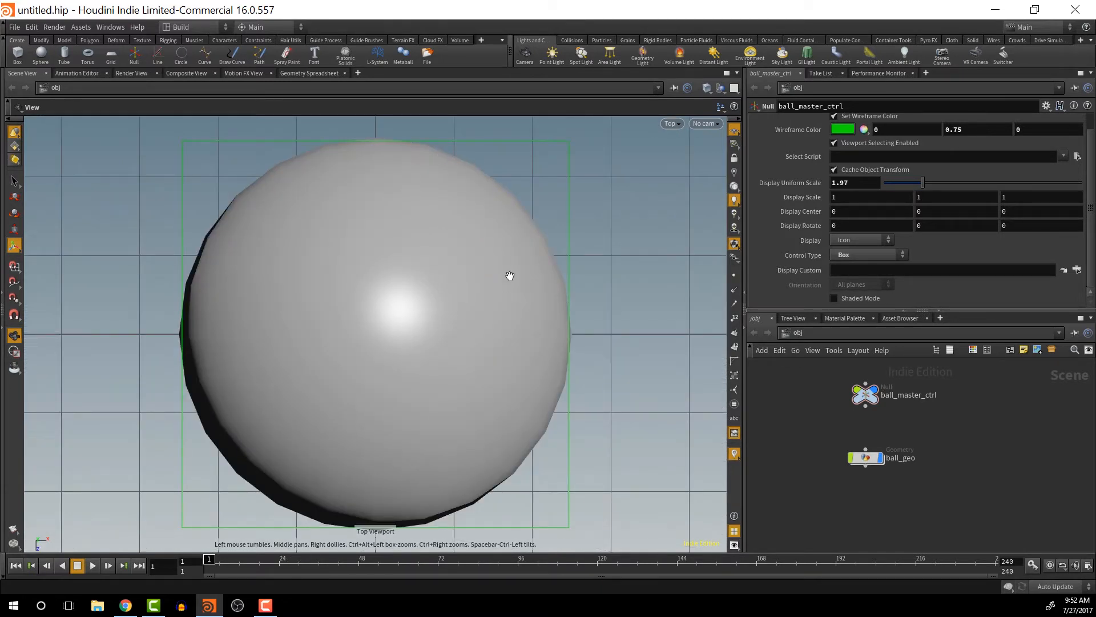
key("Return")
left_click(869, 180)
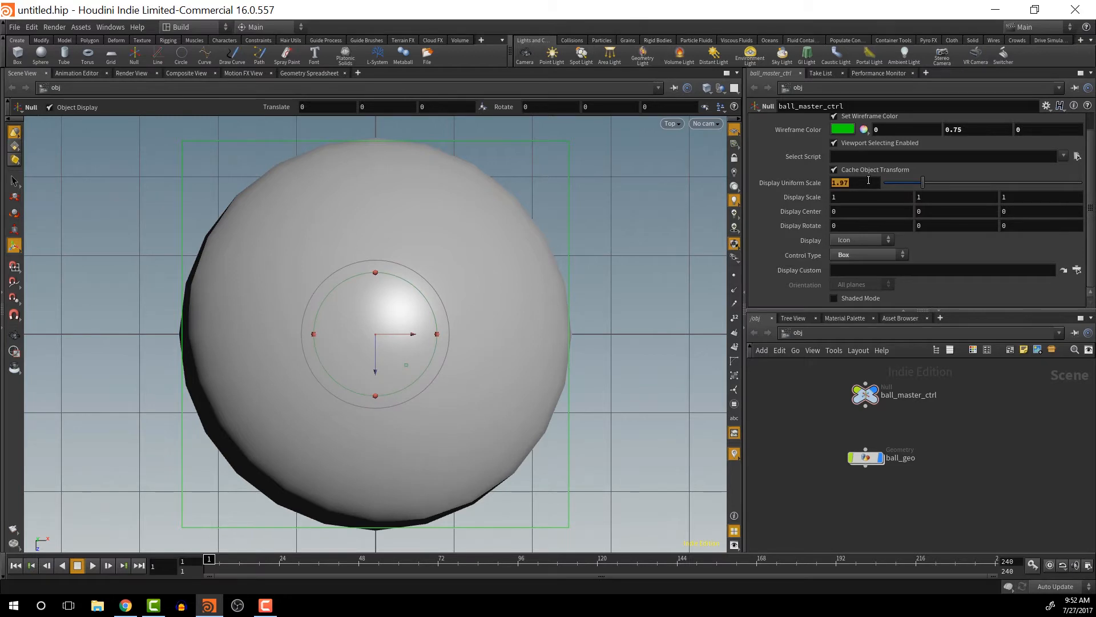
type("2")
key("Return")
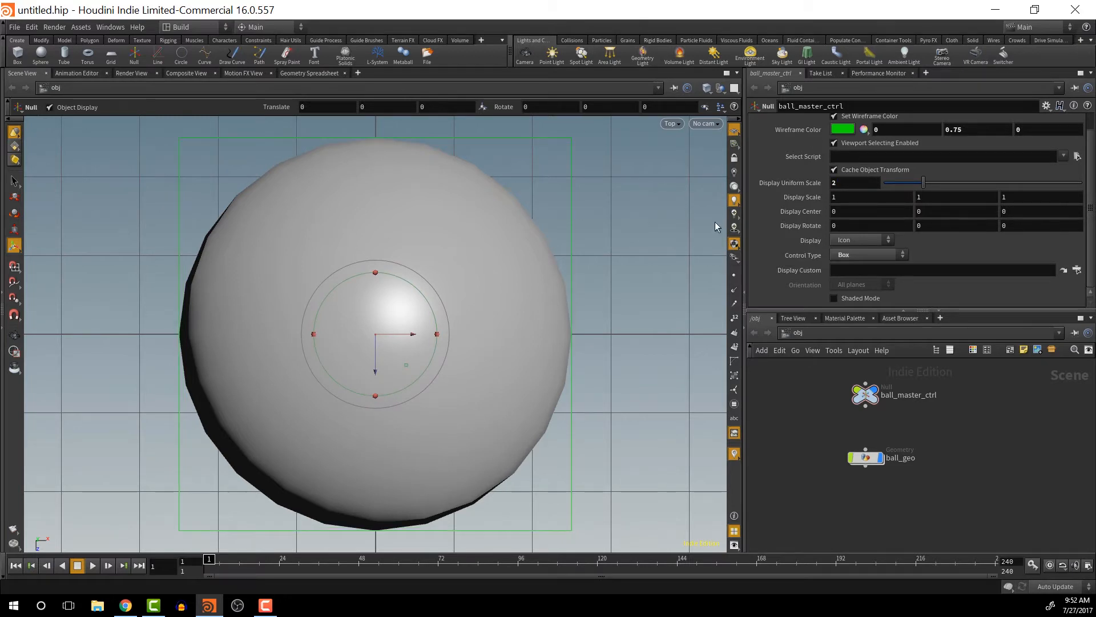
key("space+1")
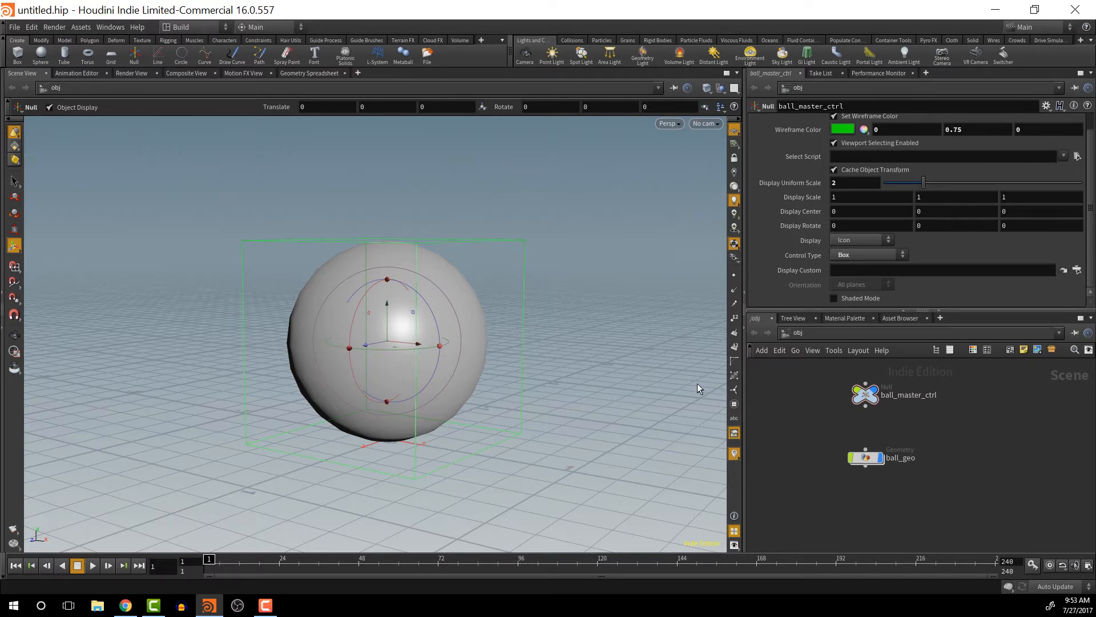
- Move the ball_geo node off to one side below ball_master_ctrl
mouse_move(875, 462)
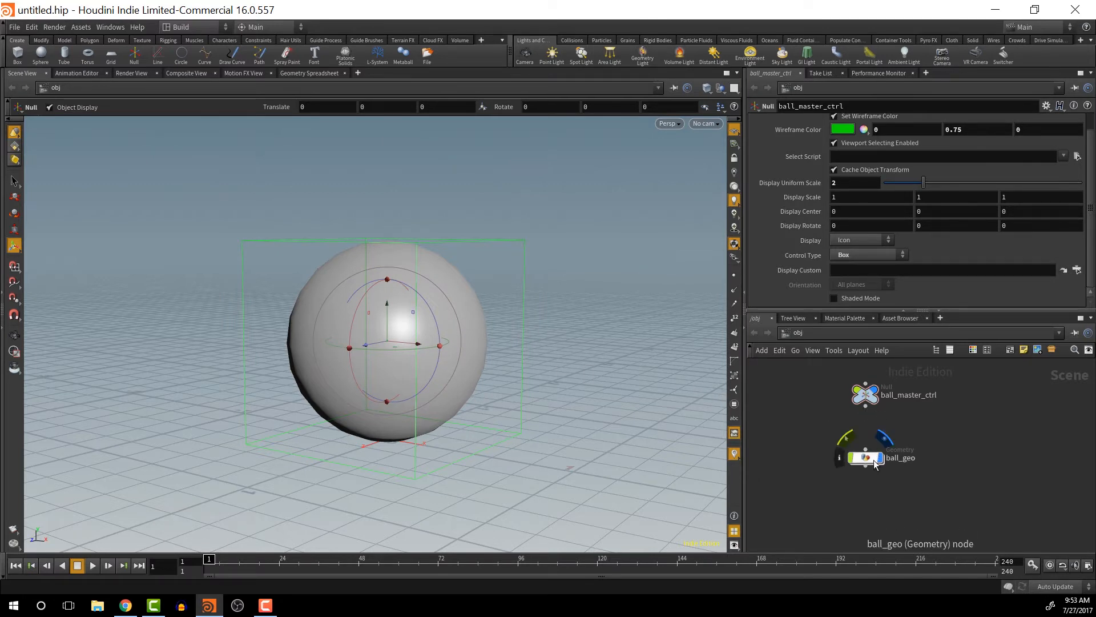
left_click_drag(875, 463, 950, 466)
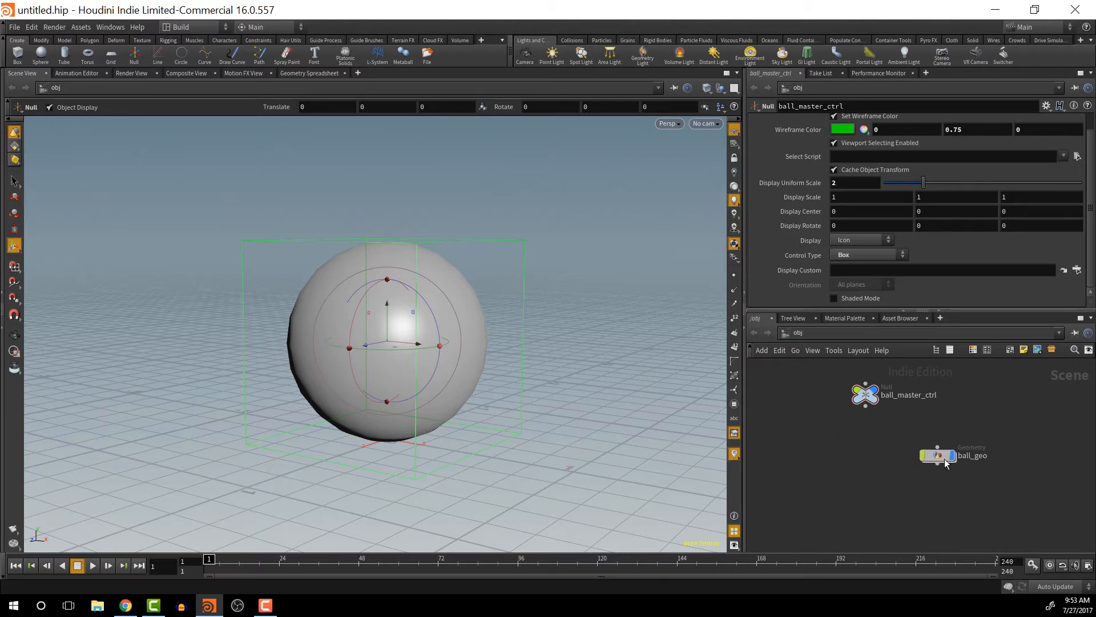
- Try parenting ball_geo directly to ball_master_ctrl, and undo the connection
left_click(866, 407)
left_click(942, 452)
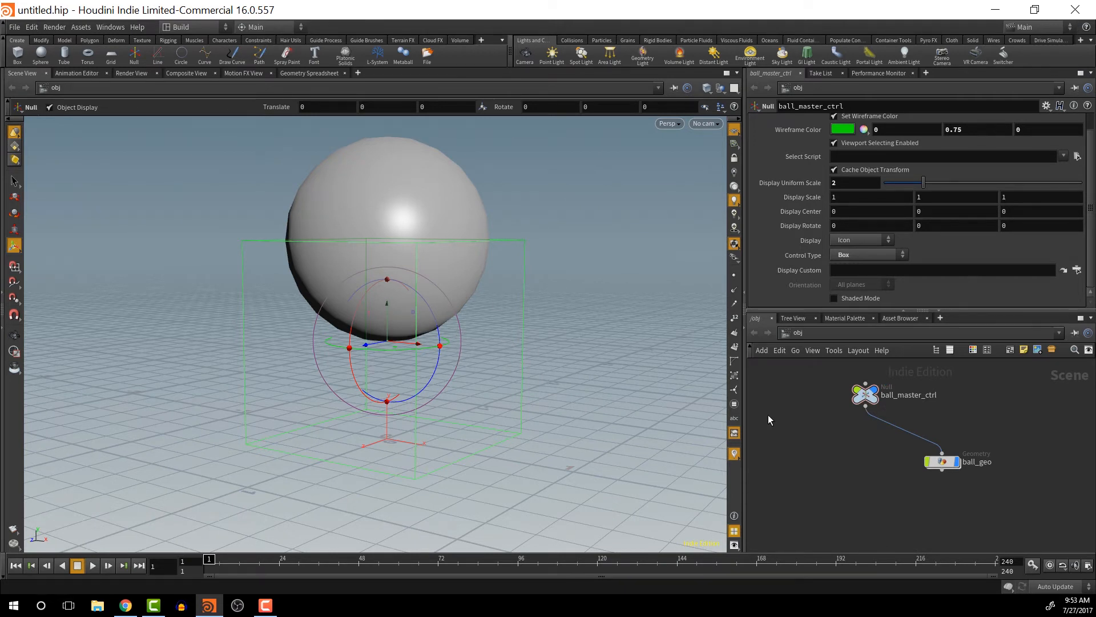
key("ctrl+z")
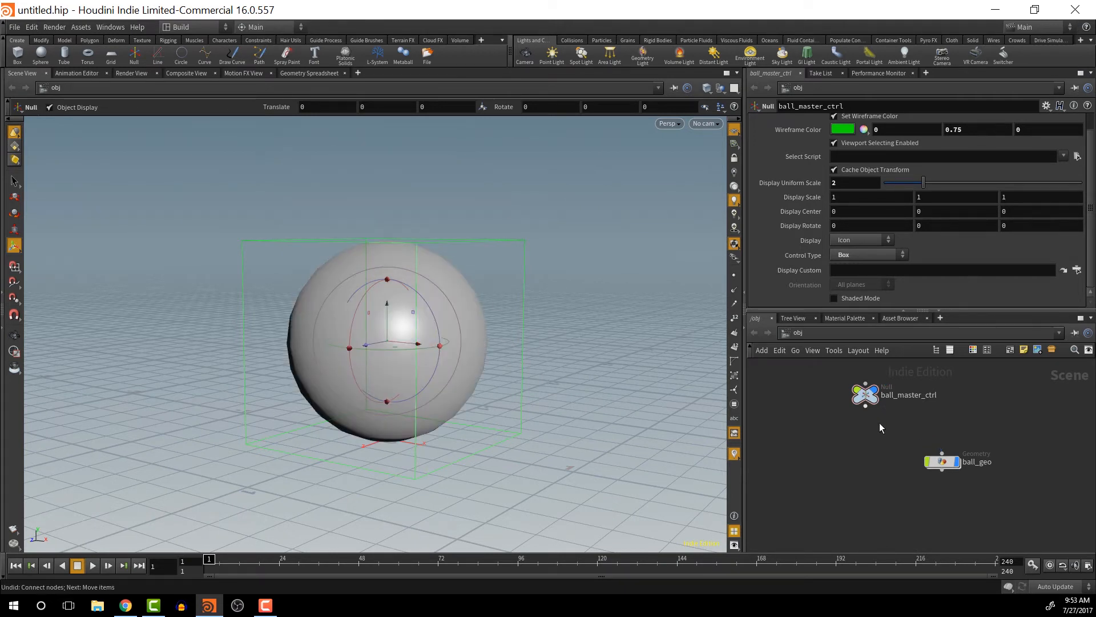
- Enable Keep Position When Parenting on ball_geo and parent it to ball_master_ctrl
left_click(945, 461)
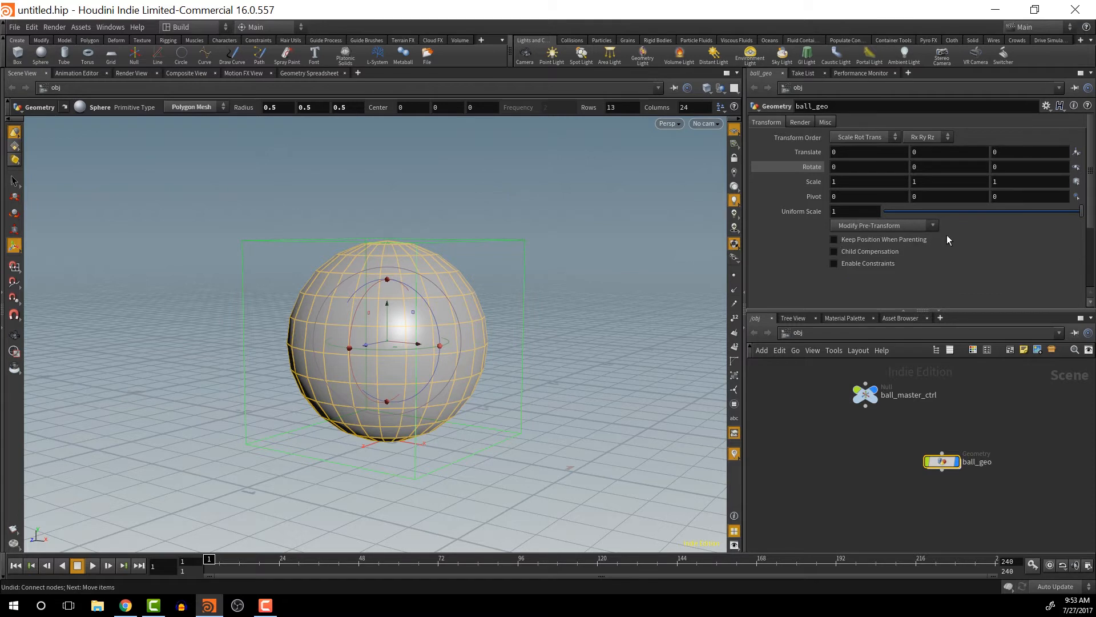
left_click(838, 238)
left_click(866, 406)
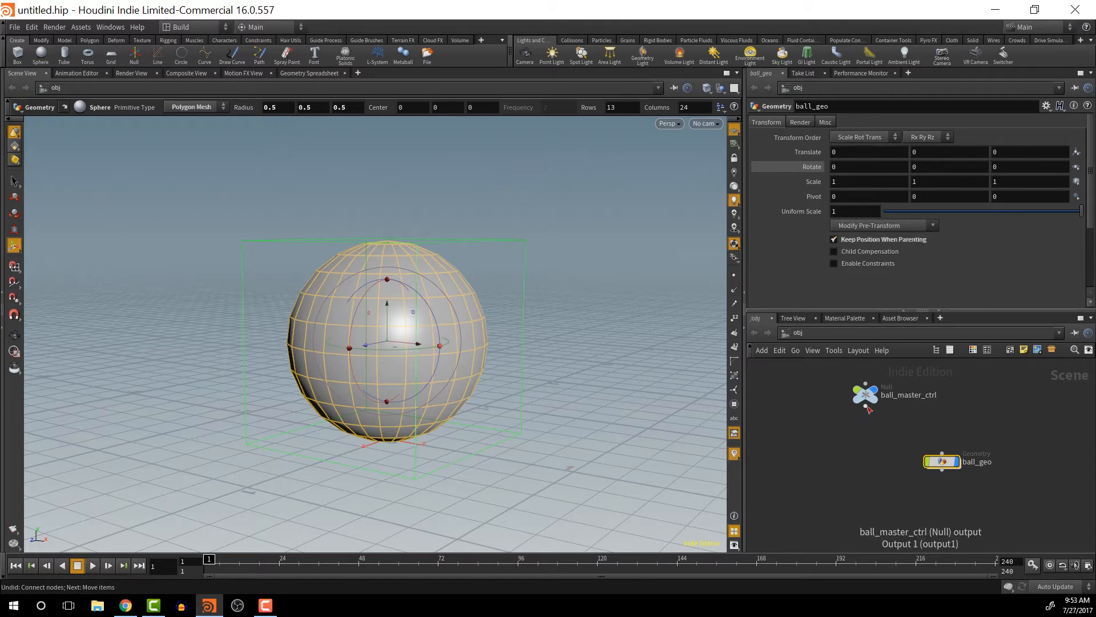
left_click(925, 452)
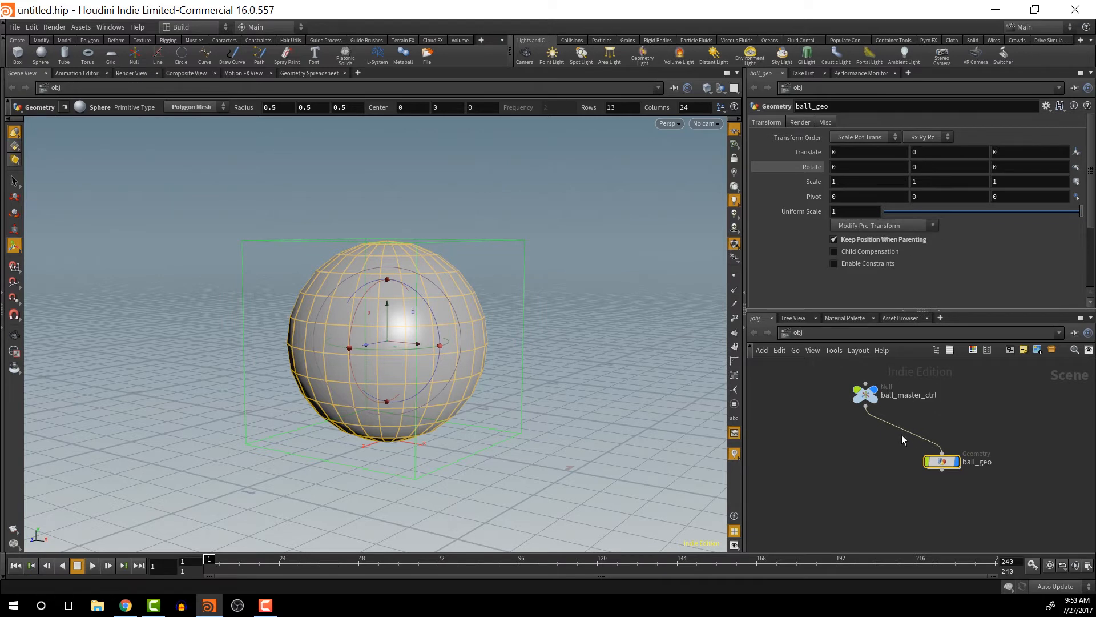
- Disable Keep Position When Parenting on ball_geo, try cutting its wire from ball_master_ctrl, and undo the cut
left_click(868, 398)
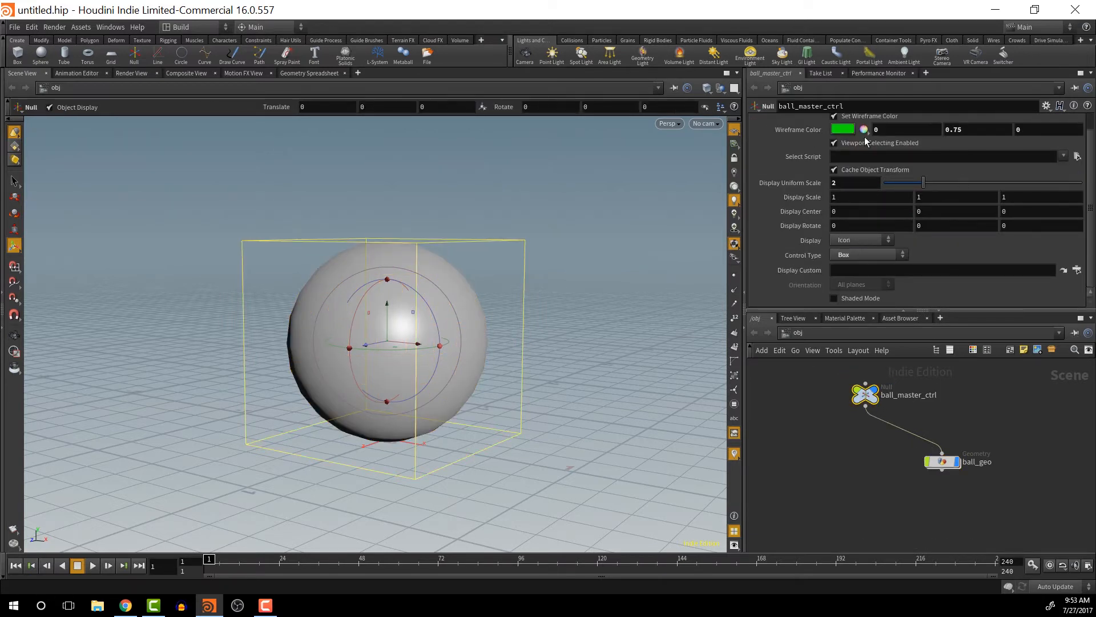
scroll(793, 158, "up", 3)
left_click(766, 122)
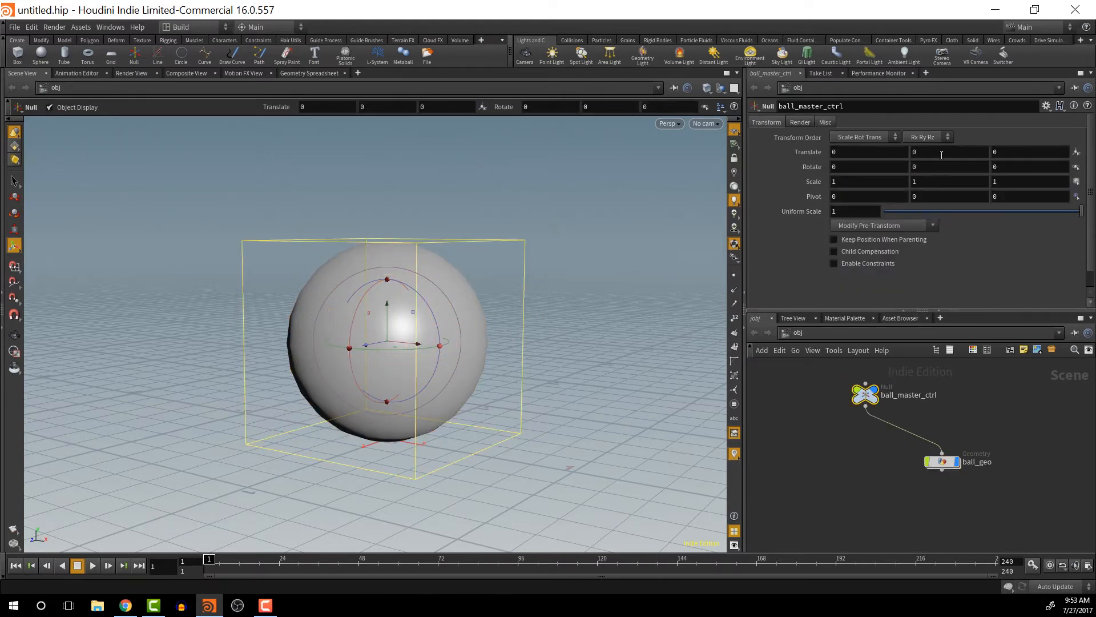
left_click(942, 461)
left_click(871, 240)
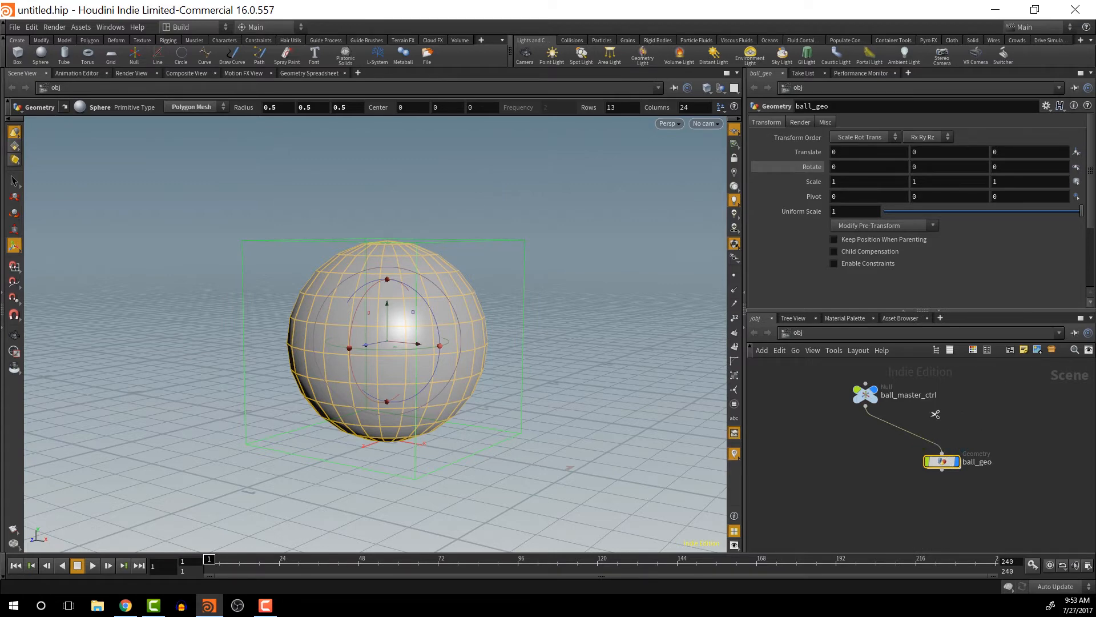
key("y")
left_click_drag(932, 411, 906, 451)
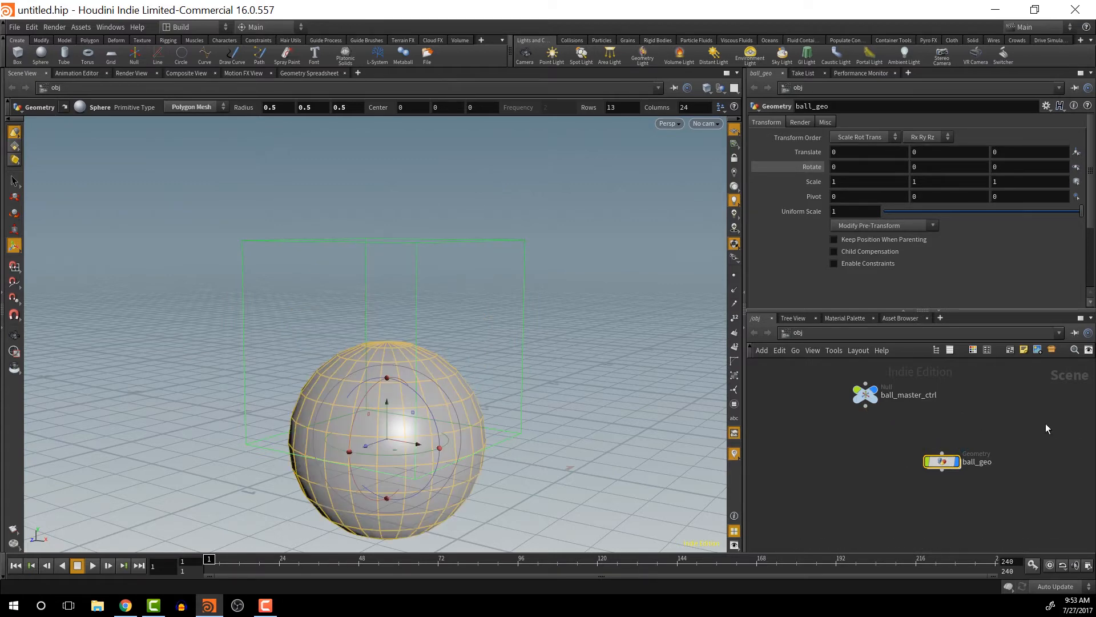
key("ctrl+z")
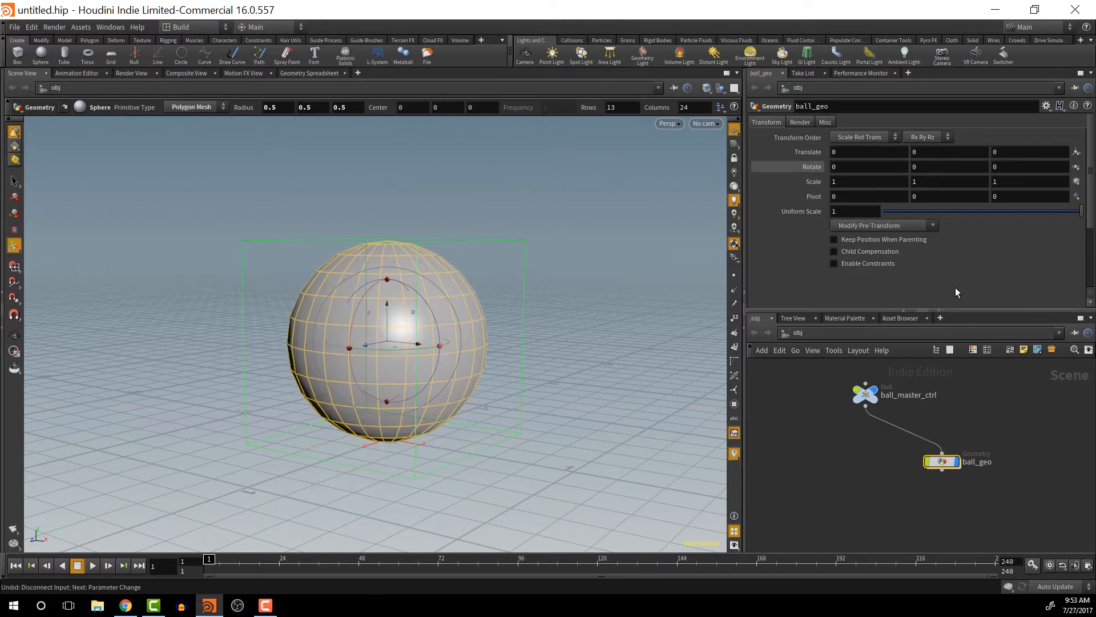
- Re-enable Keep Position When Parenting on ball_geo, cut its parent wire as a test, and undo the cut
left_click(893, 238)
key("y")
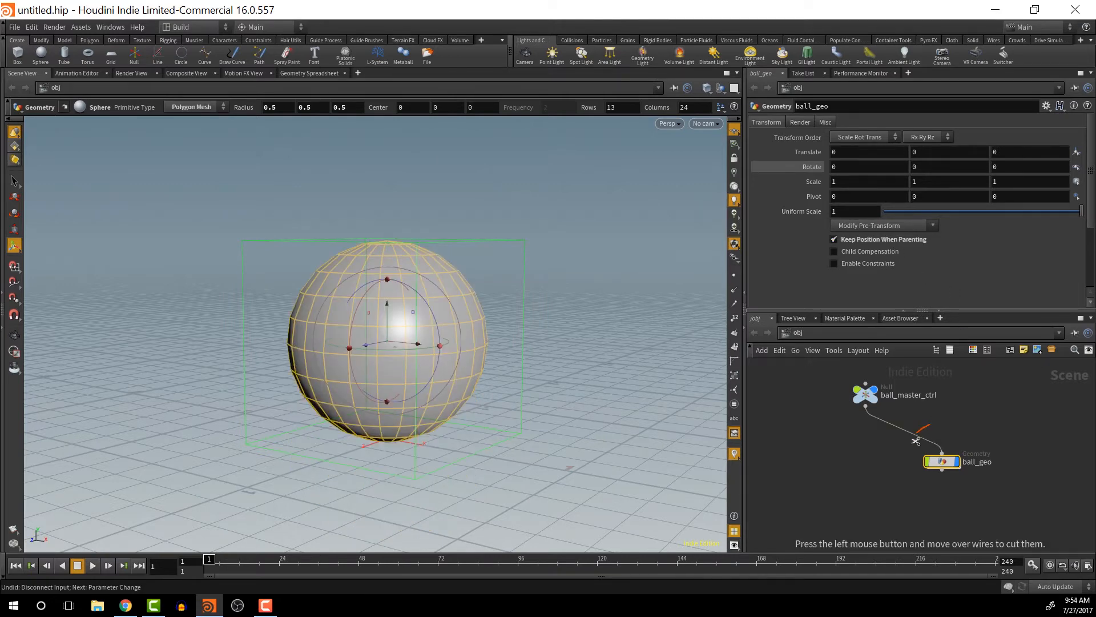
left_click_drag(911, 433, 918, 443)
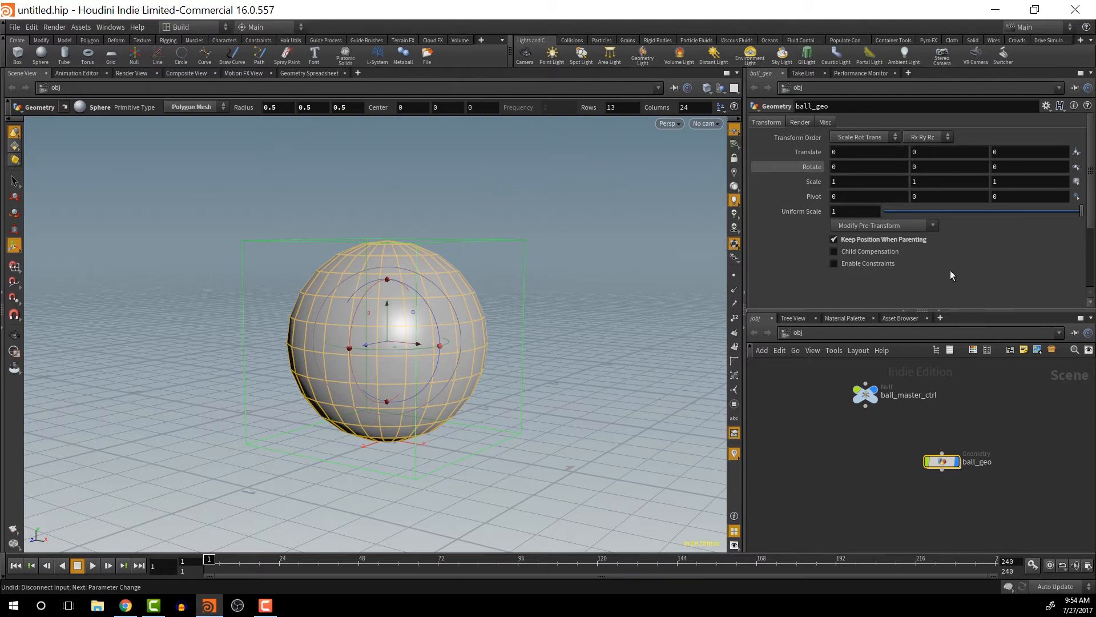
key("ctrl+z")
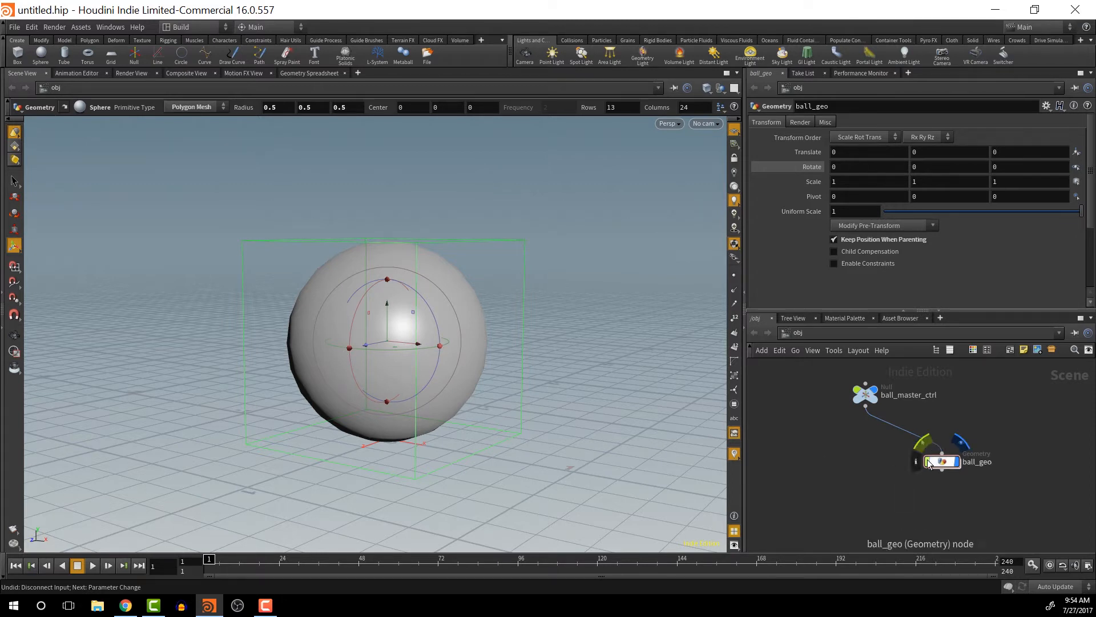
- Add a second Null object to the network below ball_master_ctrl, beside ball_geo
mouse_move(924, 459)
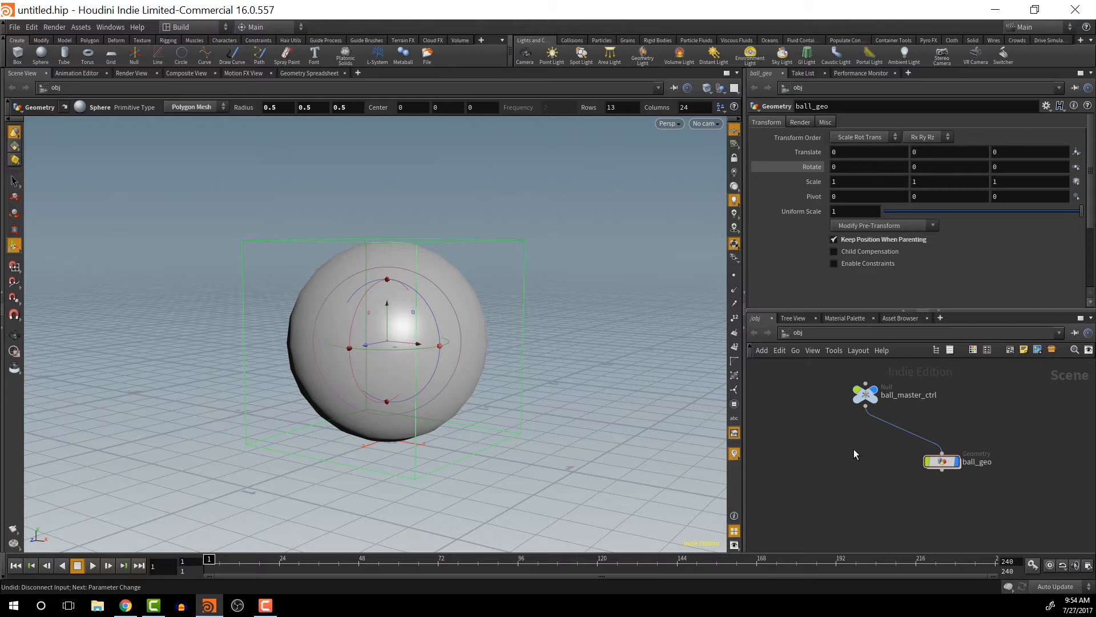
key("Tab")
mouse_move(851, 454)
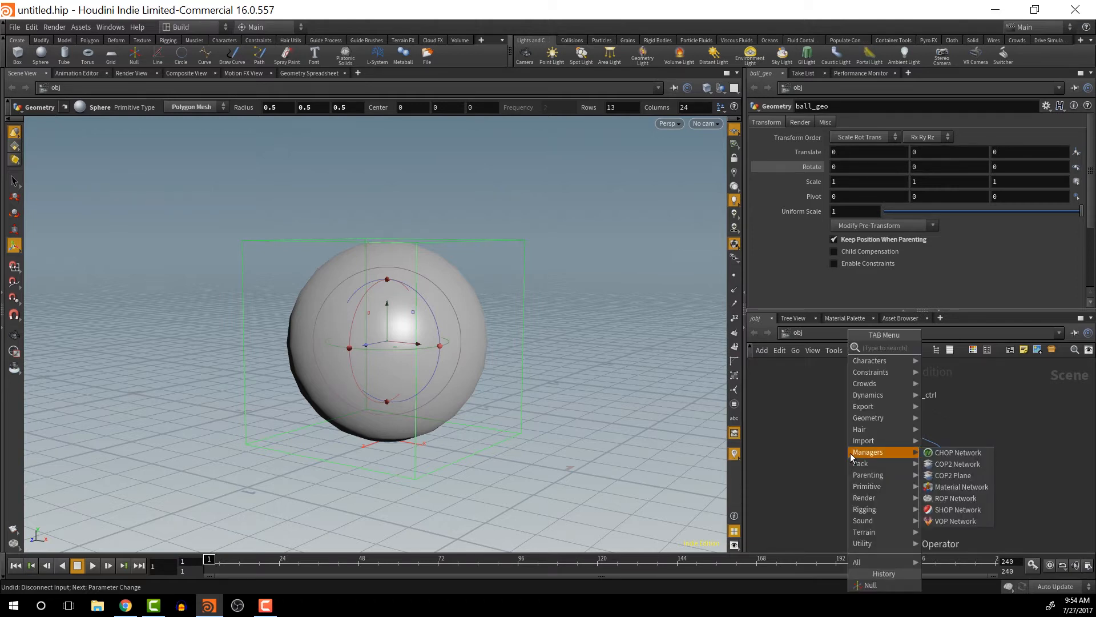
type("n")
key("Return")
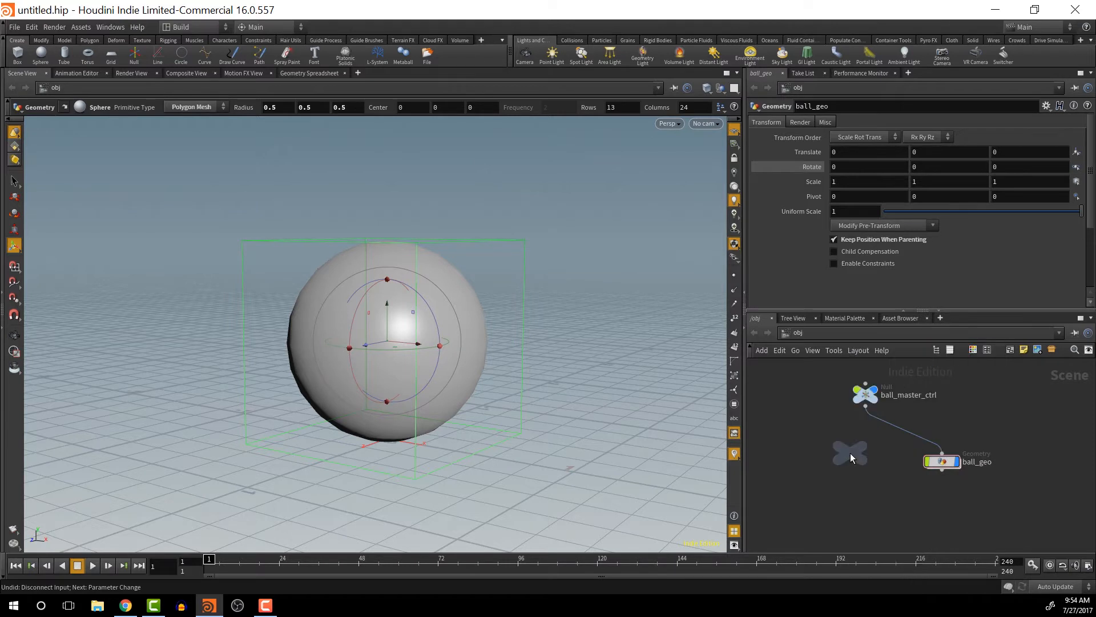
left_click(851, 454)
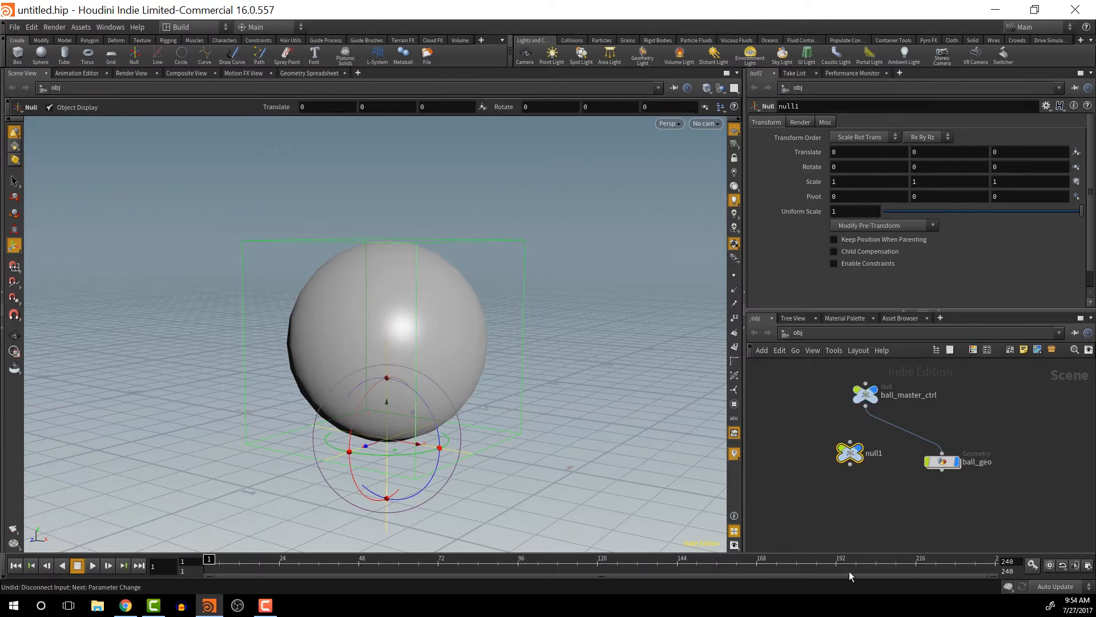
- Rename the new null as ball_bottomSS_CTRL and move it farther away from ball_geo
double_click(872, 453)
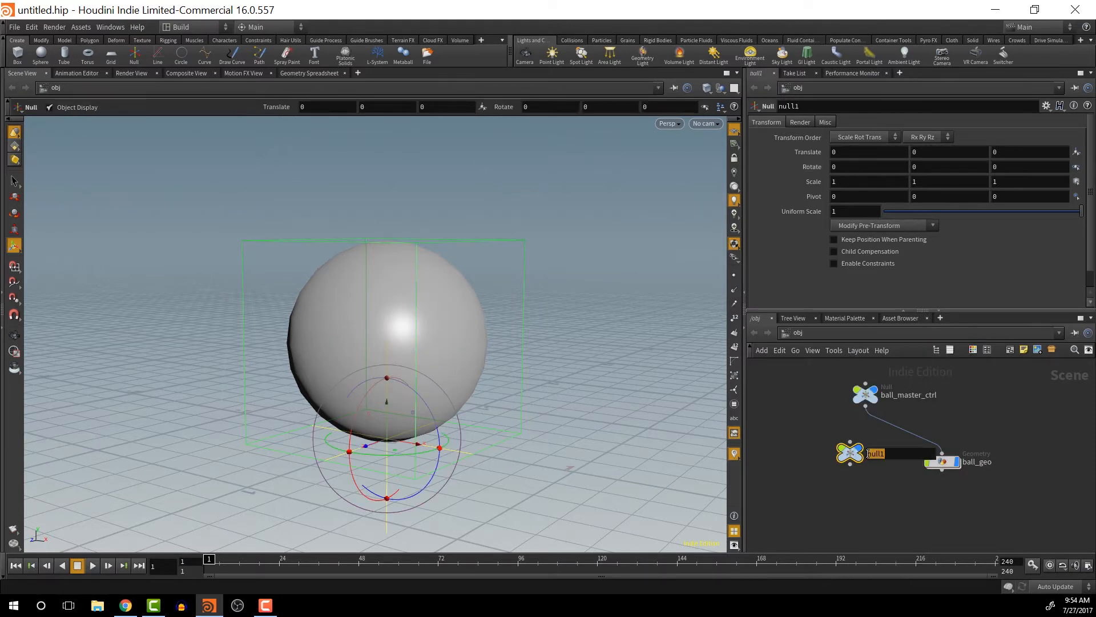
type("ball")
type("_bot")
type("tom")
type("SS")
type("_")
type("CTRL")
key("Return")
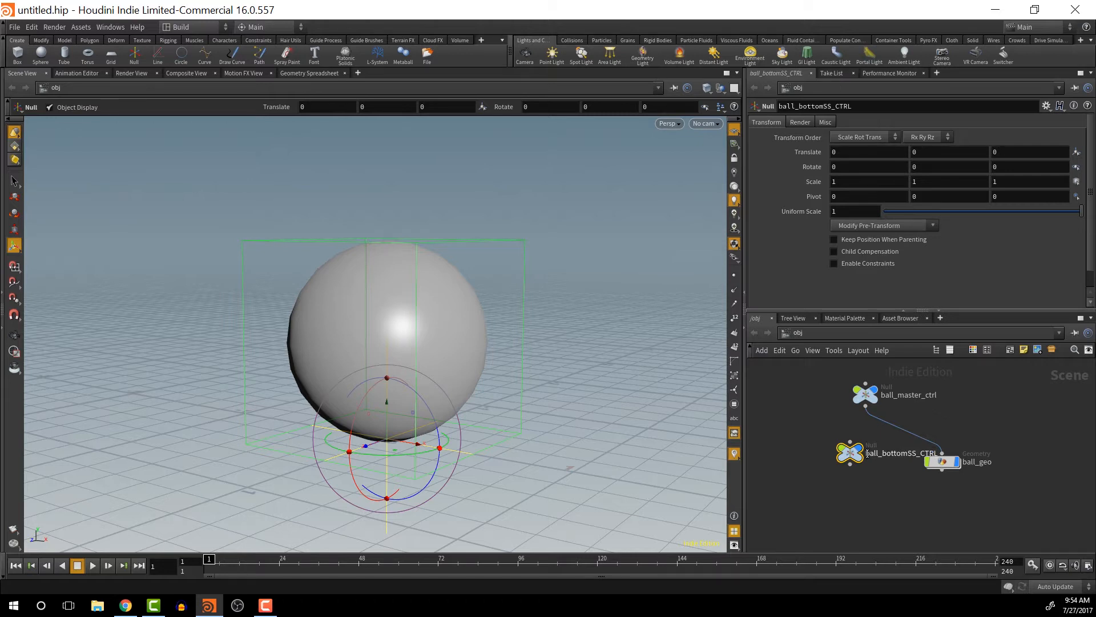
left_click_drag(851, 453, 809, 468)
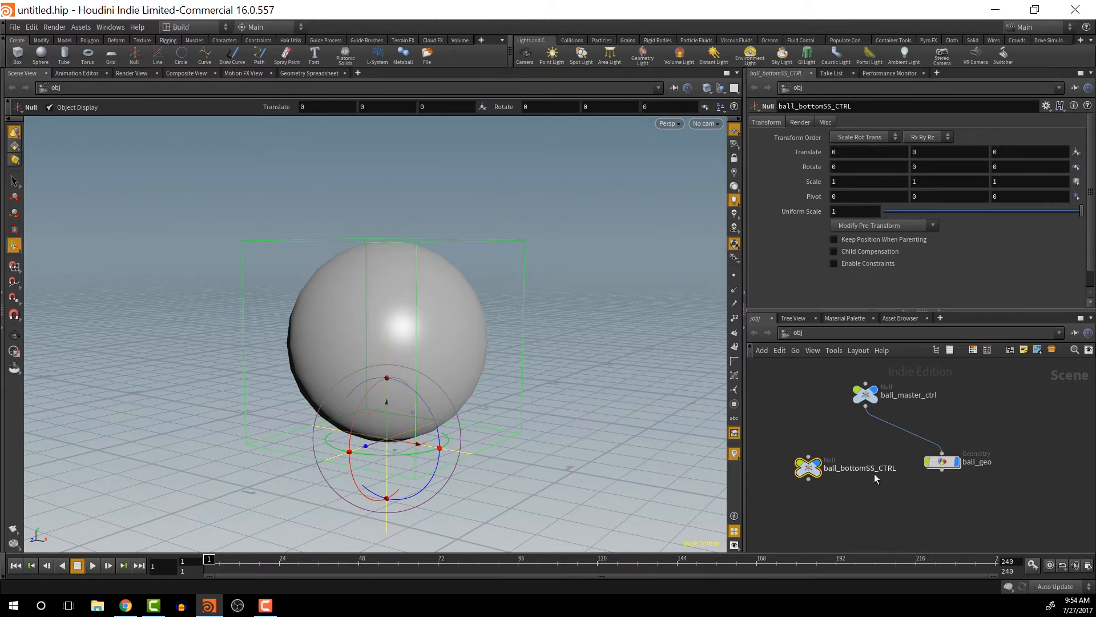
- Change the bottom null's name to ball_bottomSS_ctrl and shift its node slightly toward ball_geo
left_click(889, 470)
double_click(909, 473)
key("Right")
key("BackSpace")
key("BackSpace")
key("BackSpace")
key("BackSpace")
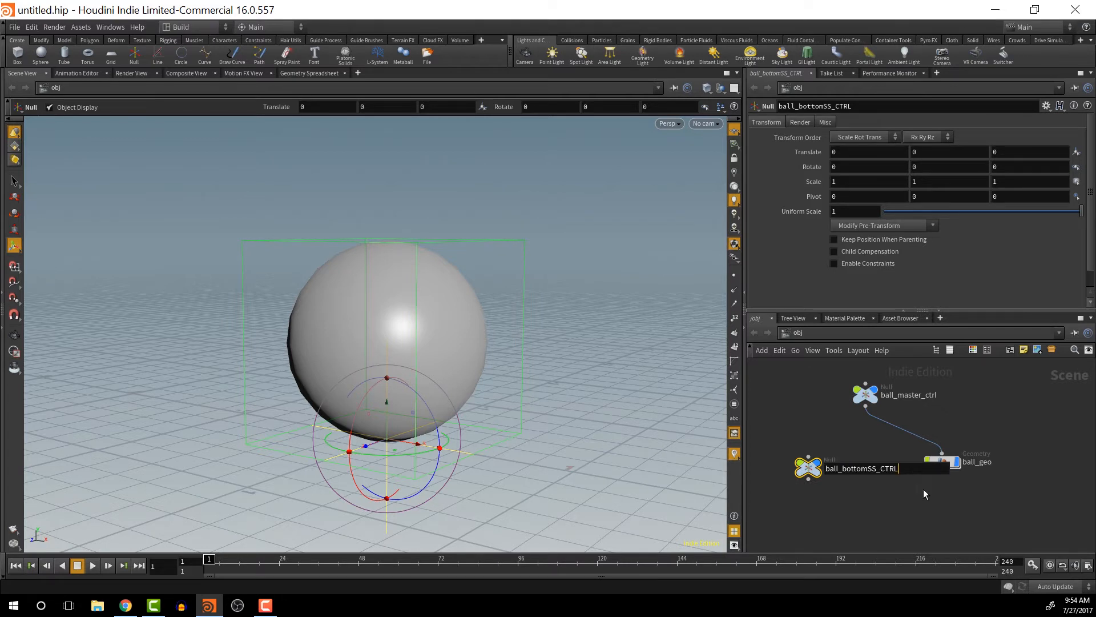
type("ctrl")
key("Return")
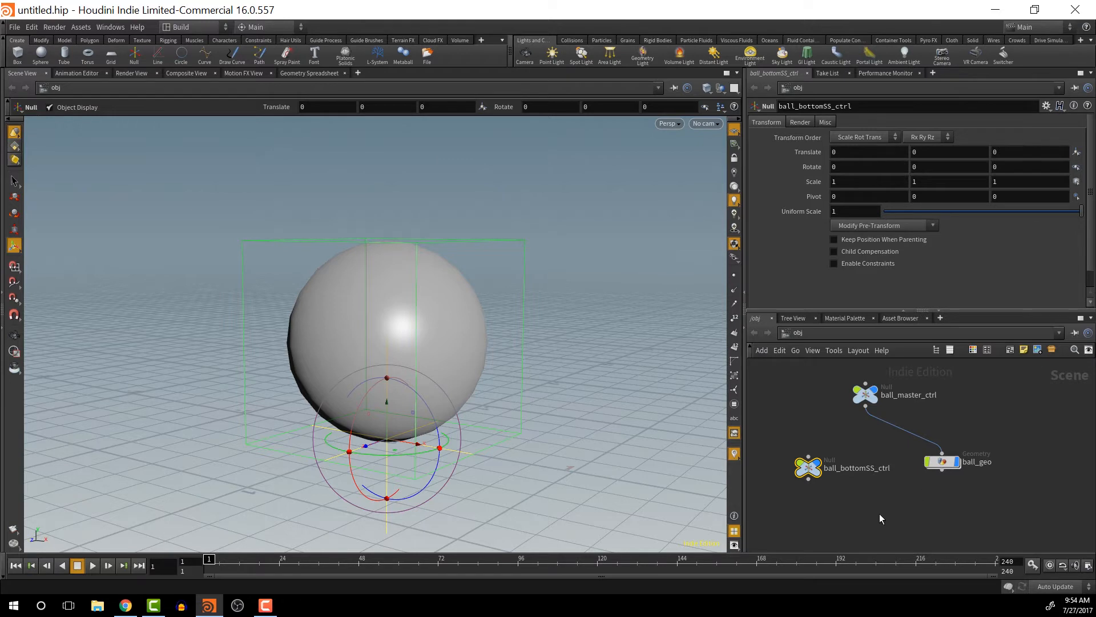
left_click_drag(811, 465, 824, 465)
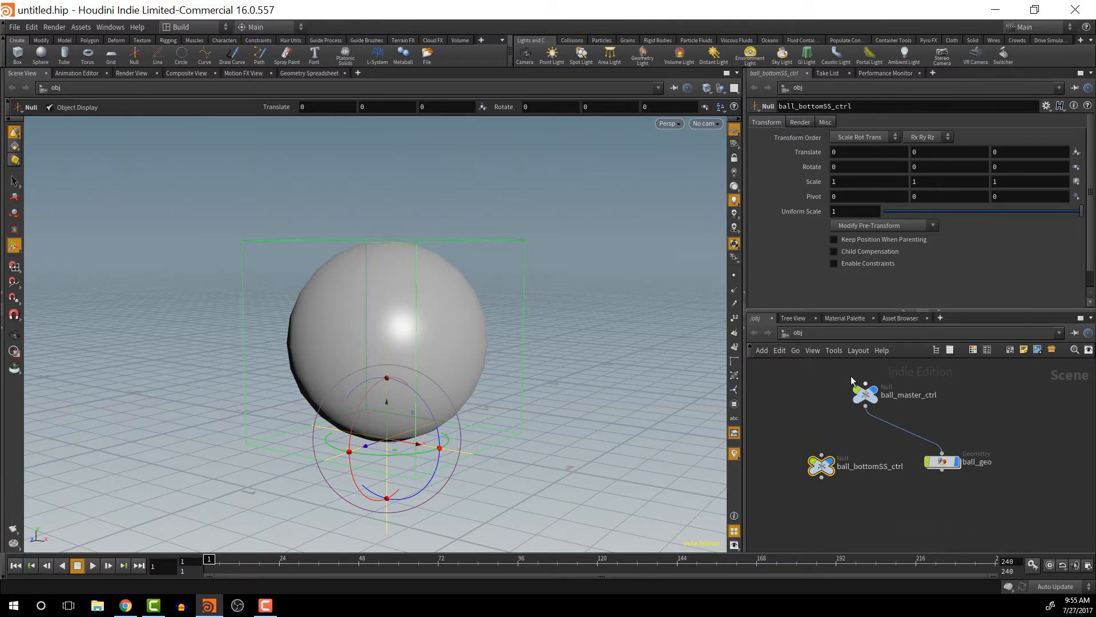
- Move ball_master_ctrl in the viewport to test that it carries the ball, and undo the moves
left_click(865, 393)
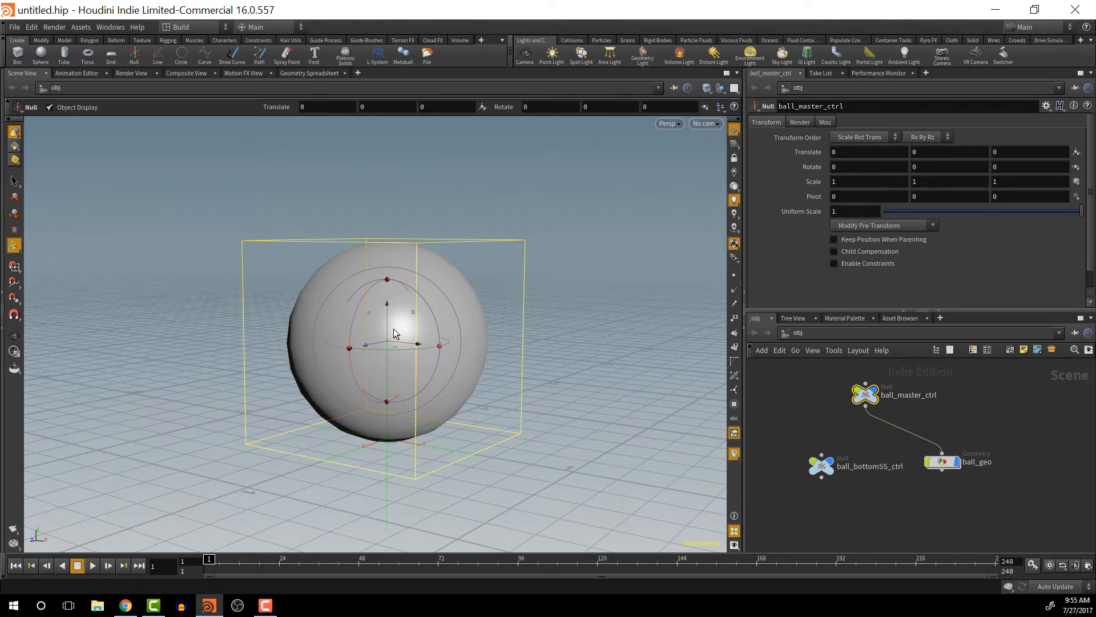
left_click_drag(387, 337, 461, 274)
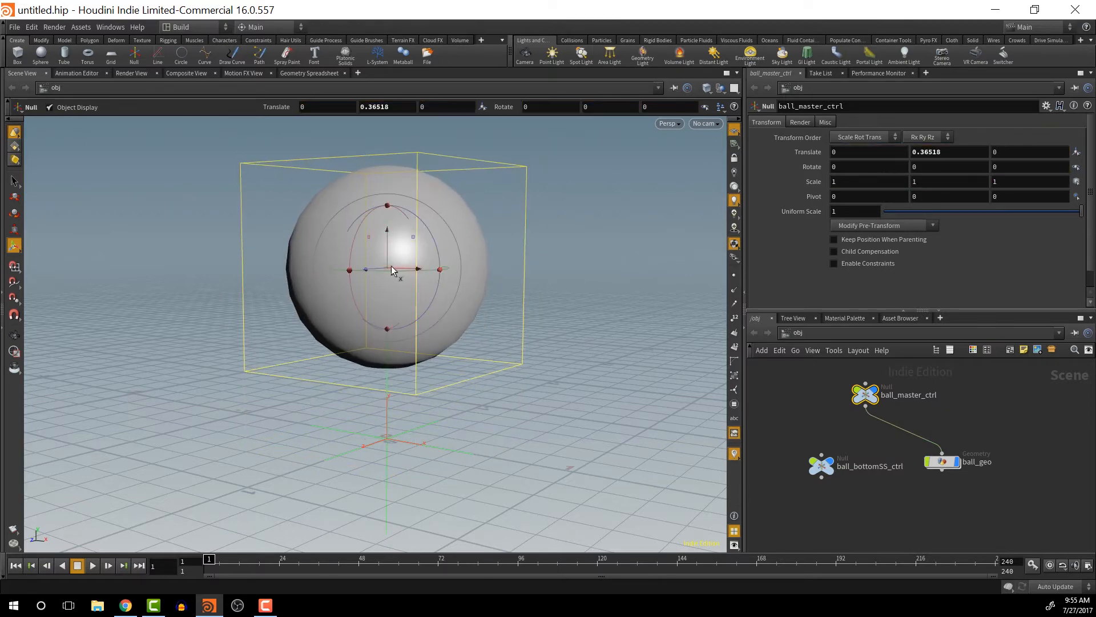
left_click_drag(391, 265, 375, 294)
key("ctrl+z")
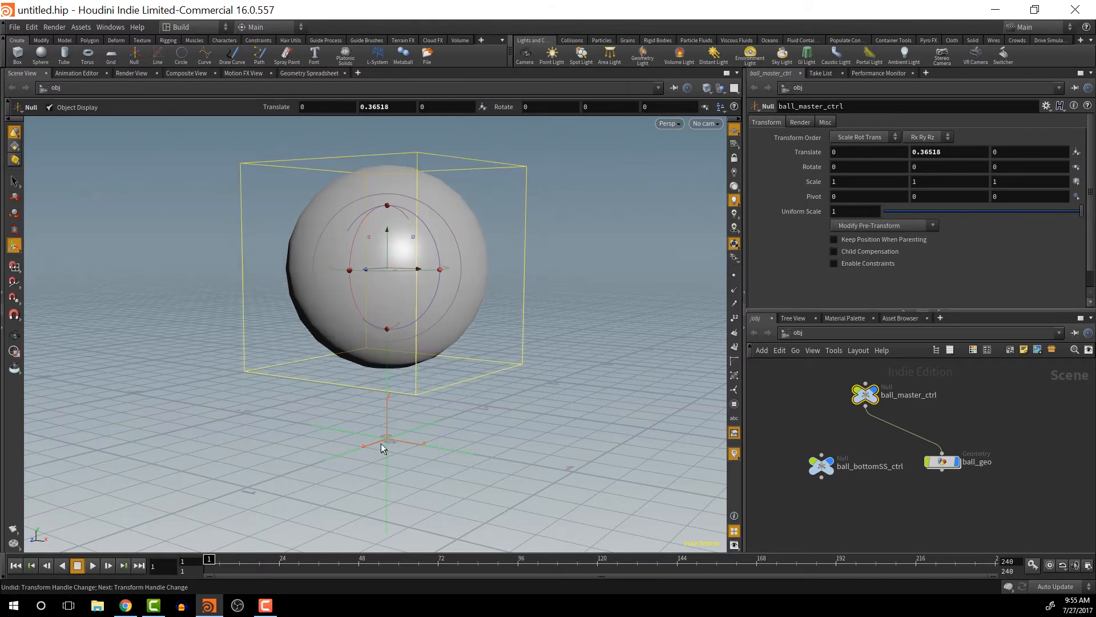
key("ctrl+z")
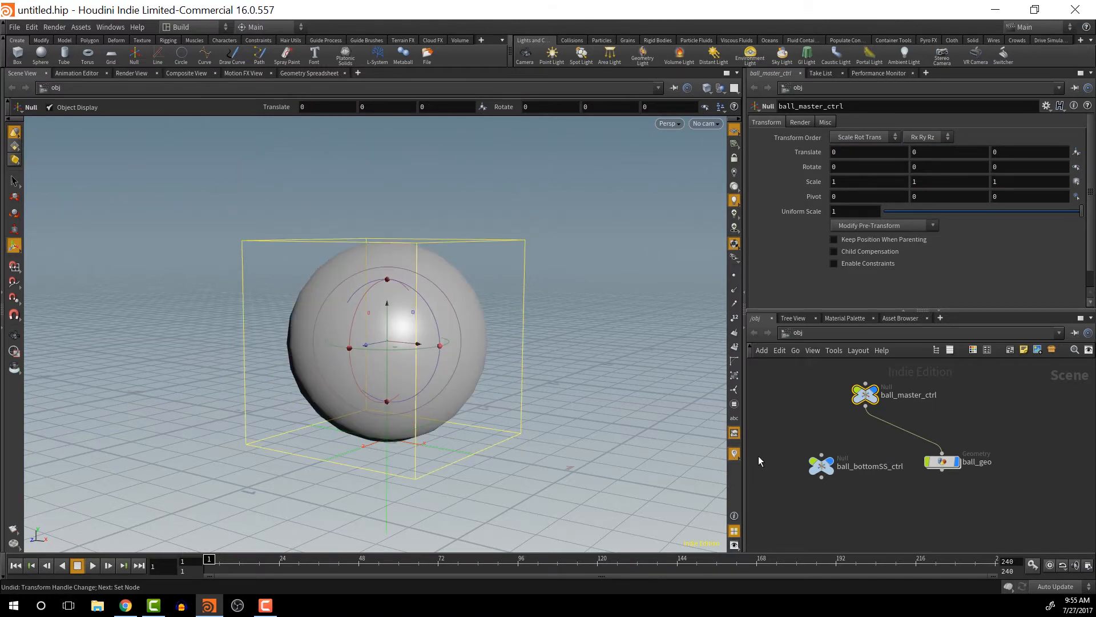
- Save the scene to the Desktop under the name bbRig
key("ctrl+s")
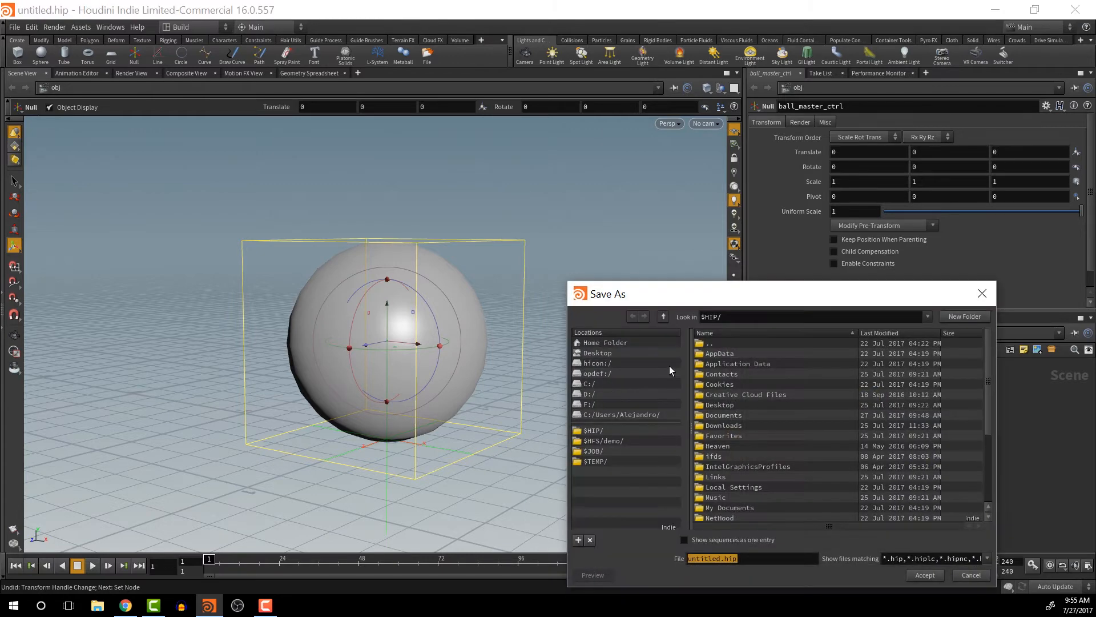
left_click(620, 354)
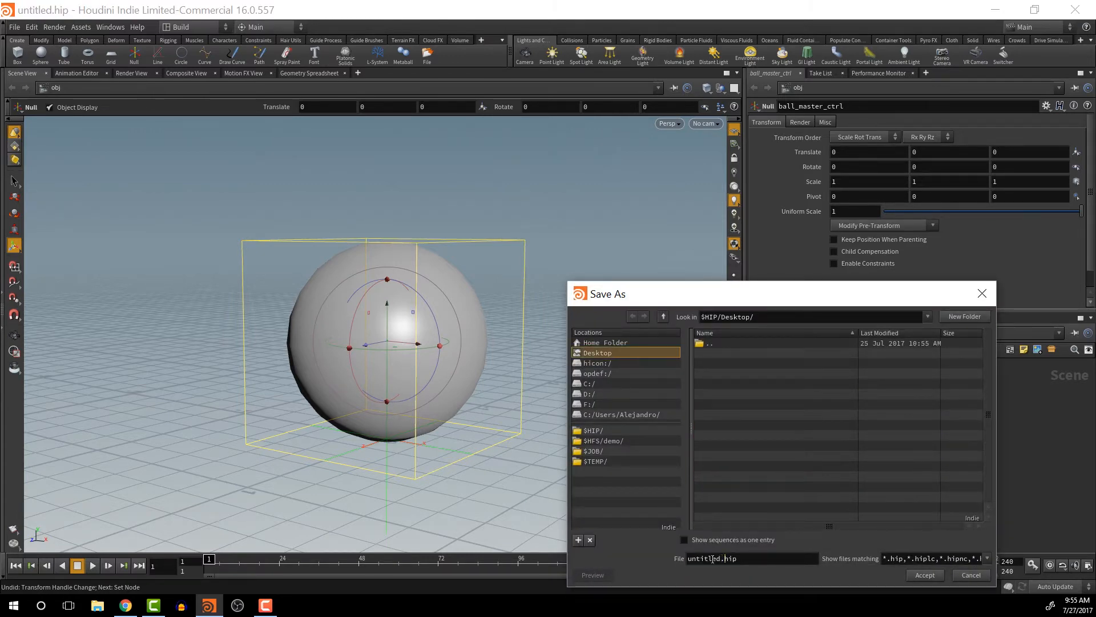
left_click_drag(724, 558, 620, 547)
key("BackSpace")
type("bbRig.")
left_click(910, 572)
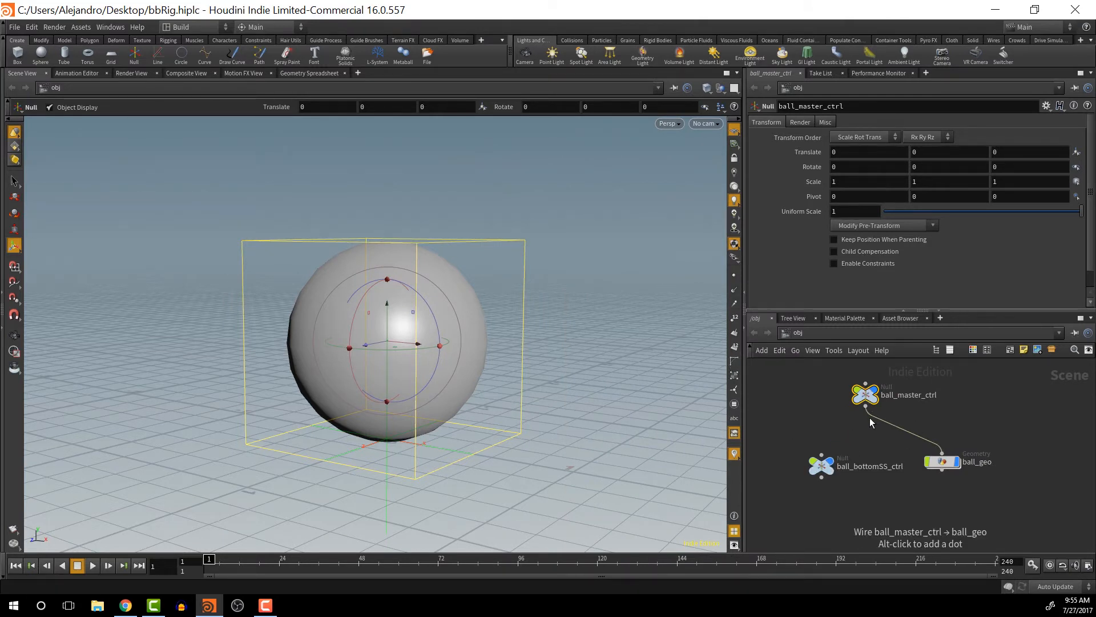
- Test ball_master_ctrl by moving it and rotating it, undoing each transform
scroll(869, 417, "up", 1)
left_click_drag(391, 348, 371, 308)
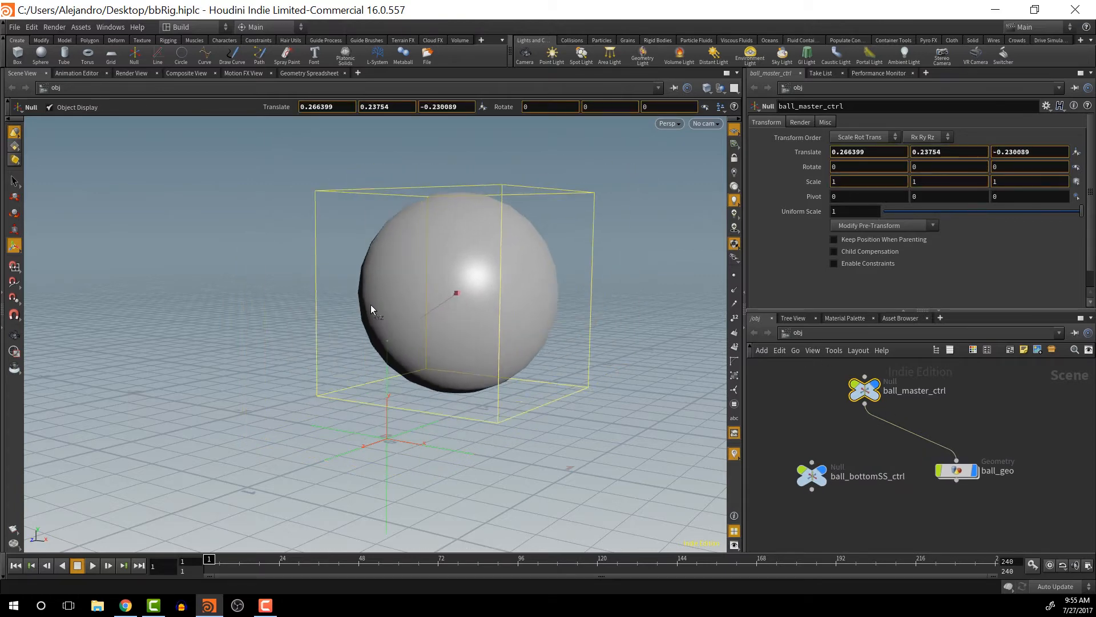
key("ctrl+z")
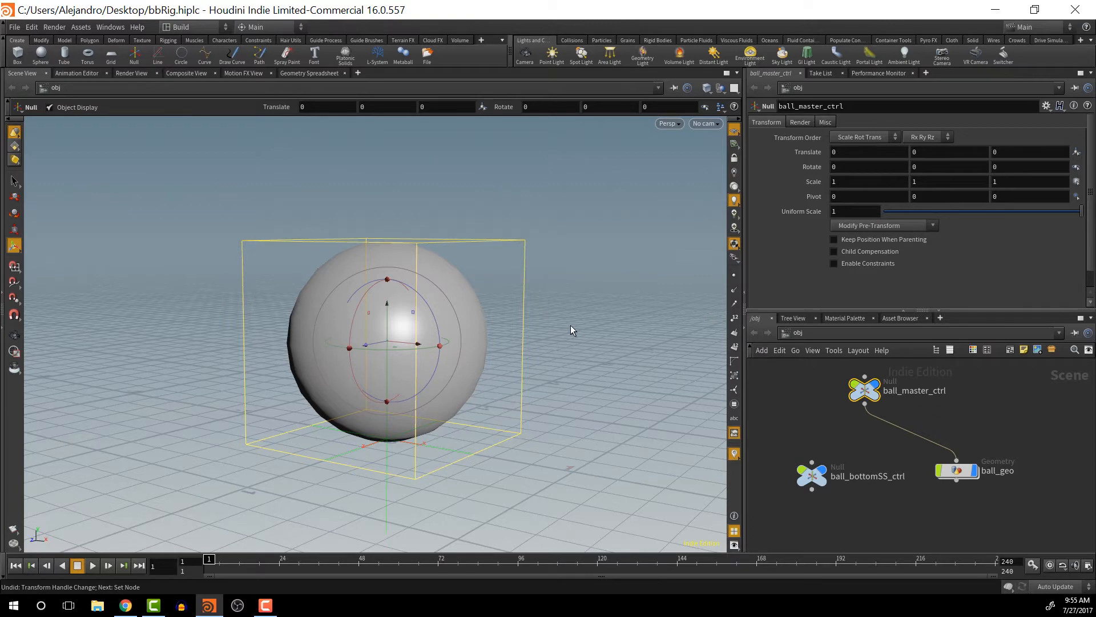
key("r")
left_click_drag(435, 315, 463, 319)
key("ctrl+z")
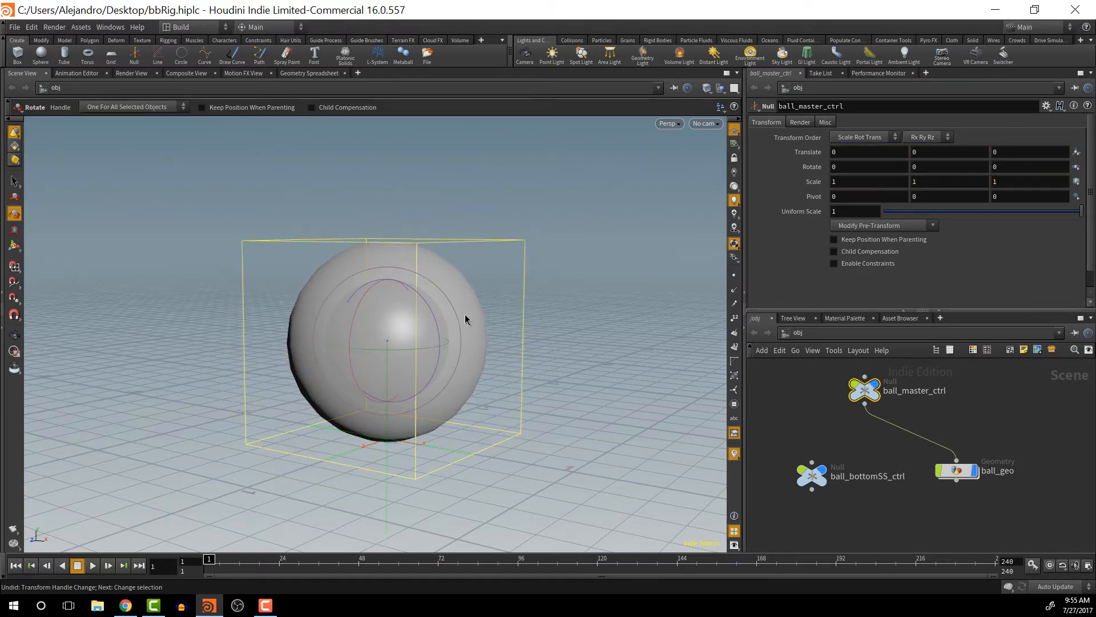
- Toggle the viewport's wireframe display on and off, and set its shading mode to Flat Wire Shaded
key("w")
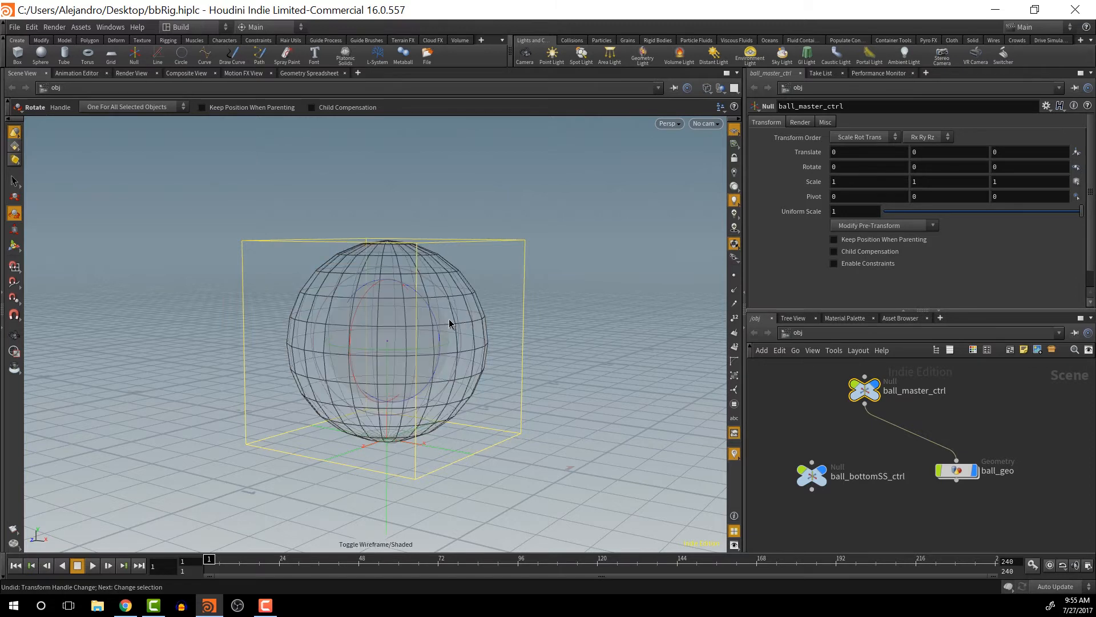
key("w")
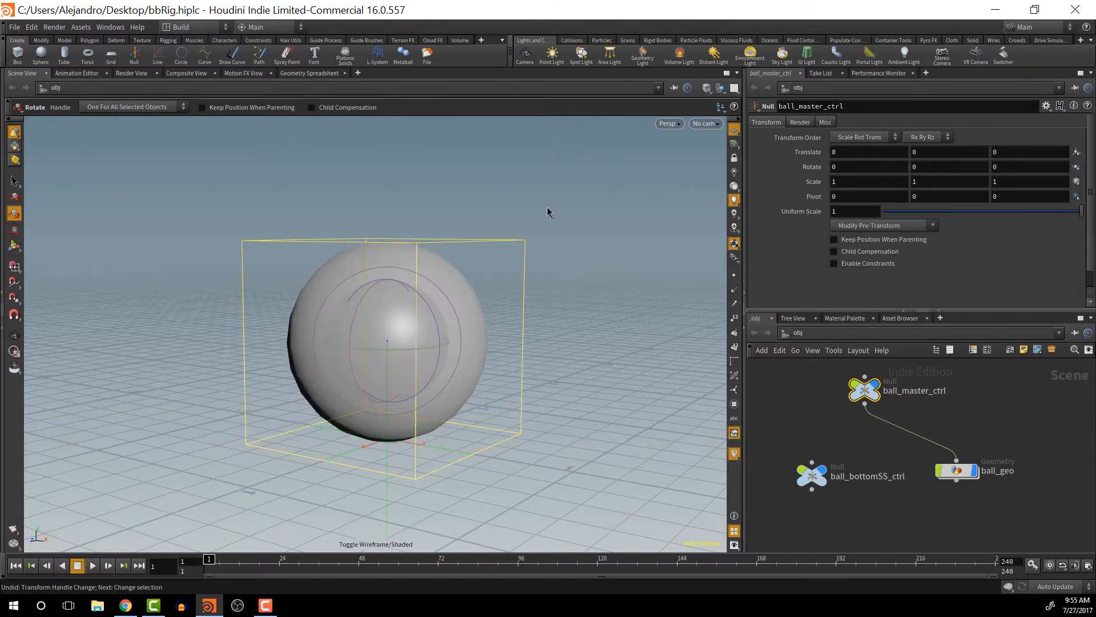
left_click(705, 87)
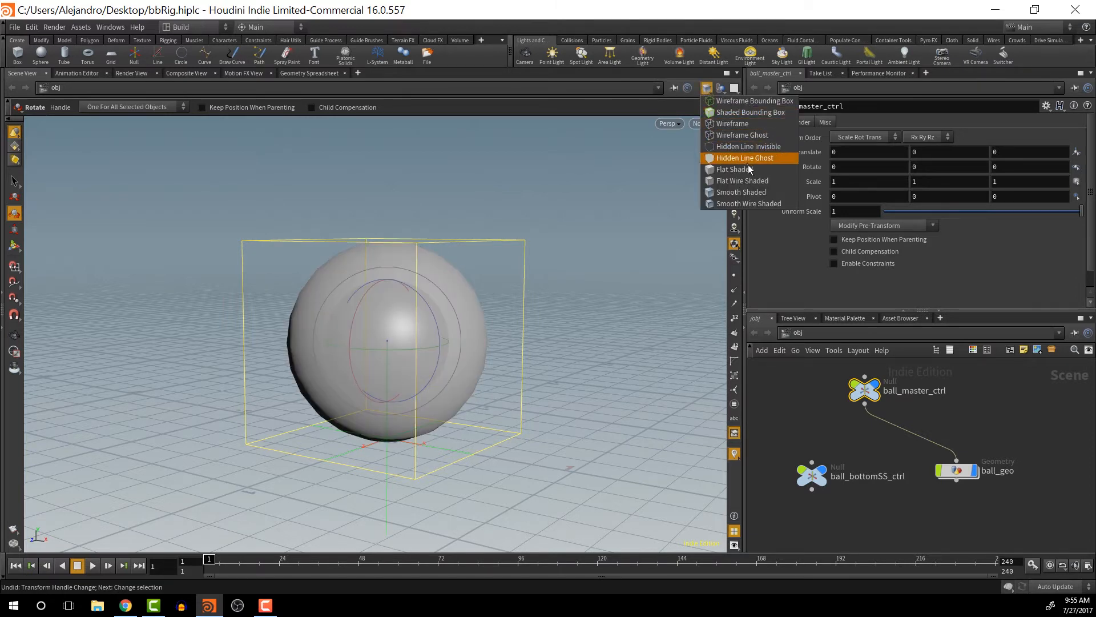
left_click(760, 180)
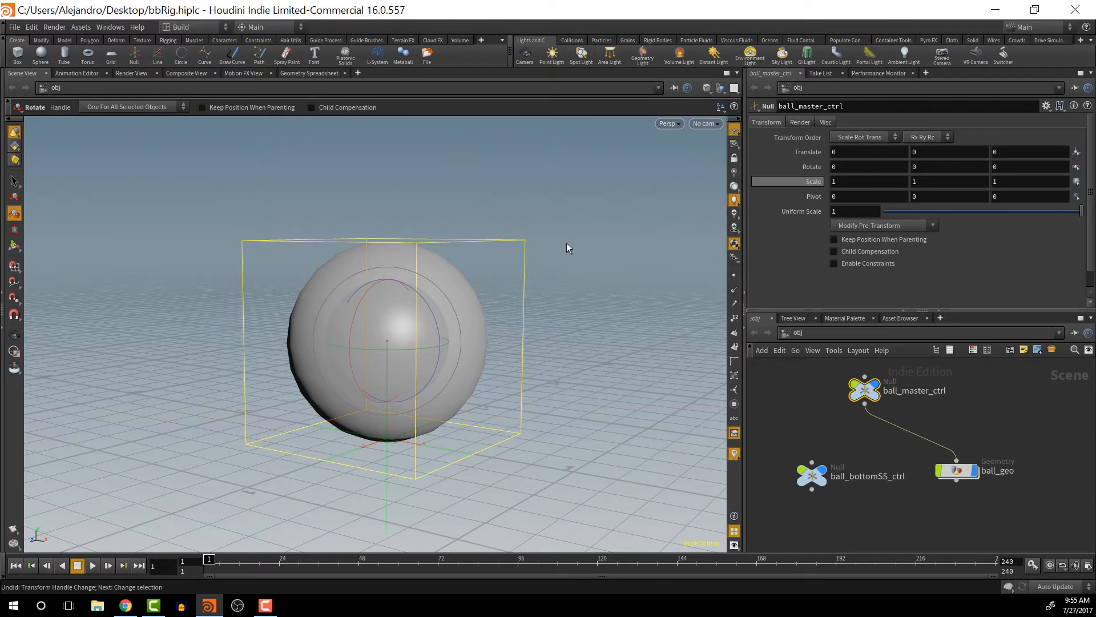
- Rotate ball_master_ctrl as a test with the wireframe shading on, and undo the rotation
mouse_move(423, 299)
left_mouse_down()
mouse_move(297, 268)
mouse_move(476, 382)
mouse_move(427, 348)
mouse_move(393, 344)
mouse_move(372, 299)
mouse_move(405, 303)
mouse_move(392, 318)
mouse_move(448, 343)
left_mouse_up()
key("ctrl+z")
key("ctrl+z")
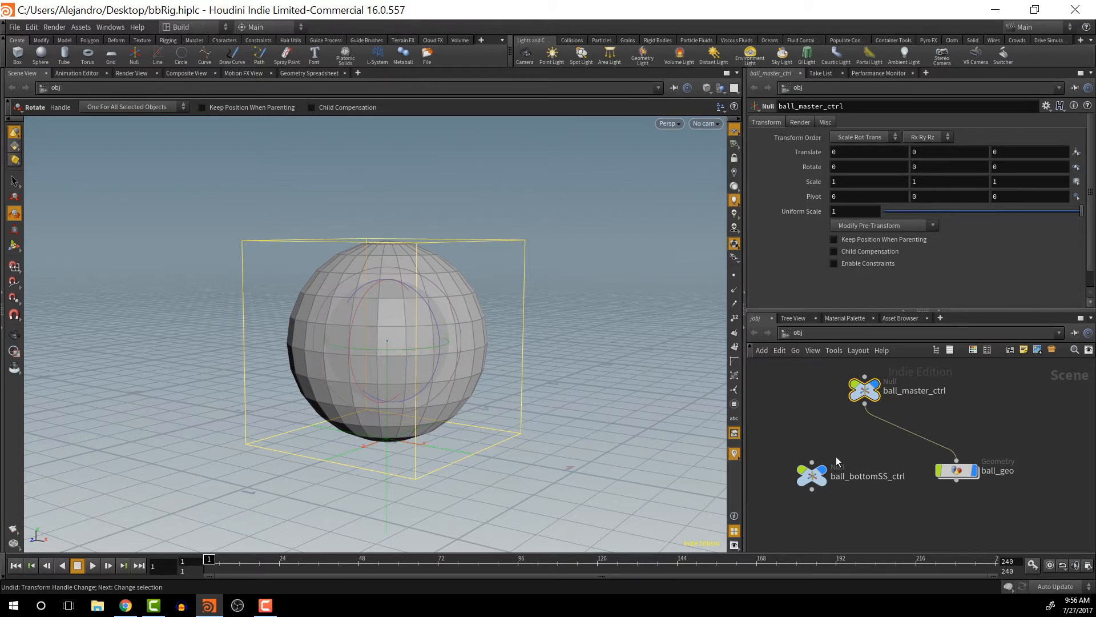
- Set the ball_bottomSS_ctrl null's control type to Circles and its orientation to ZX plane
mouse_move(815, 479)
left_click(827, 122)
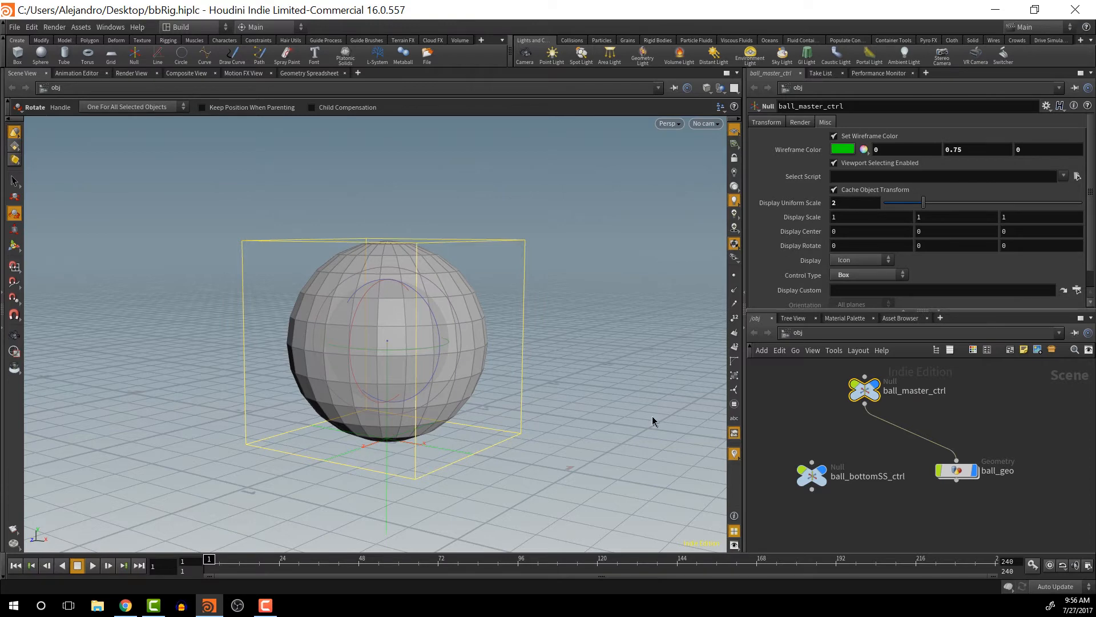
left_click(815, 477)
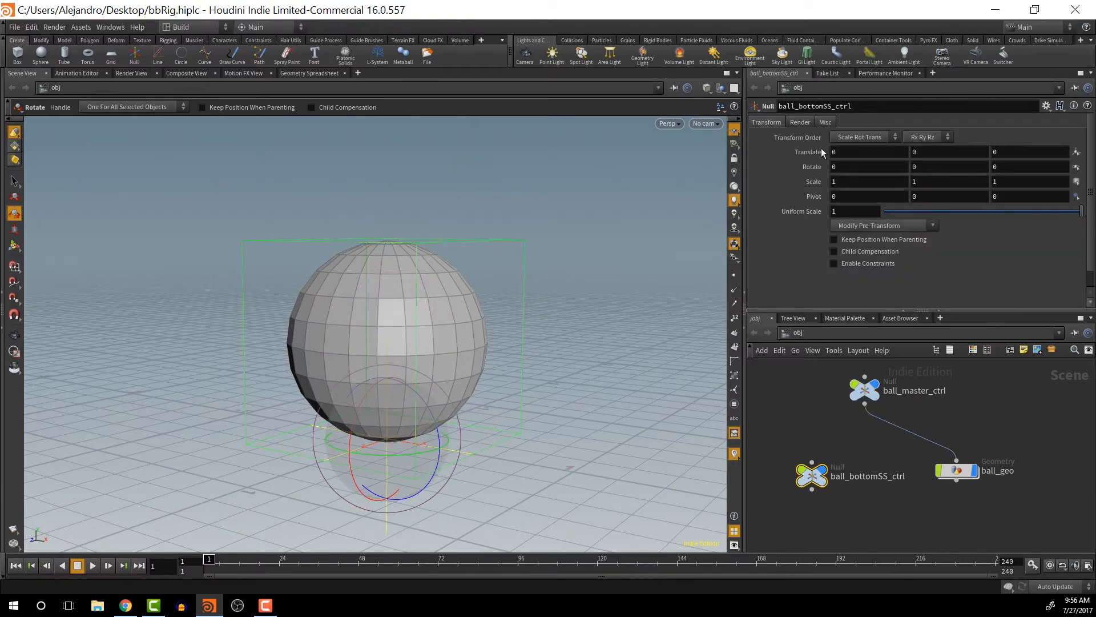
left_click(827, 123)
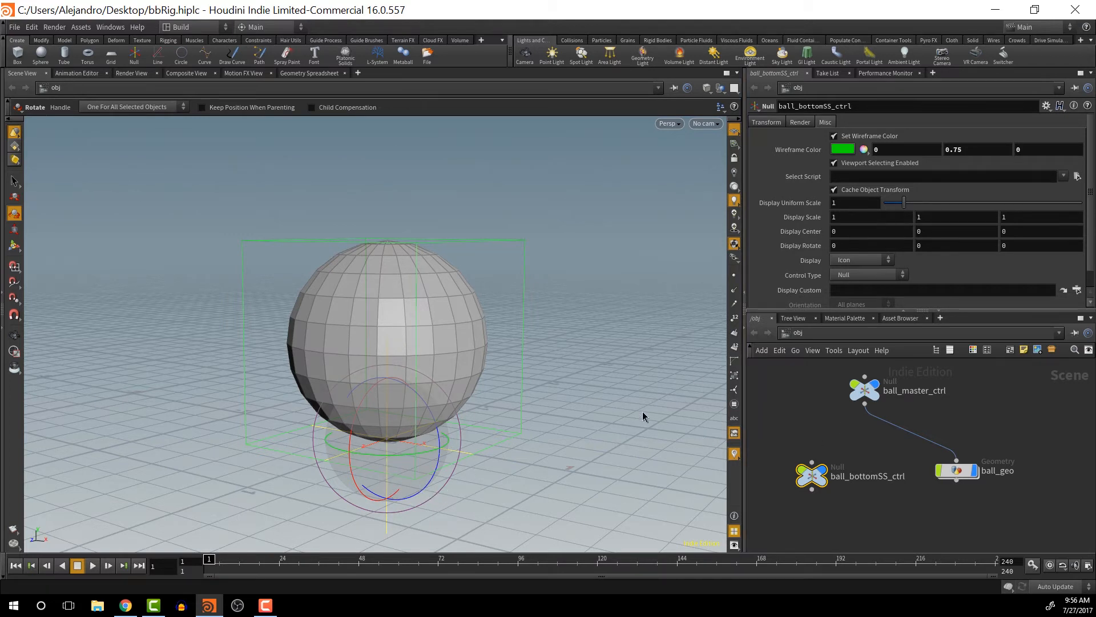
scroll(834, 217, "down", 1)
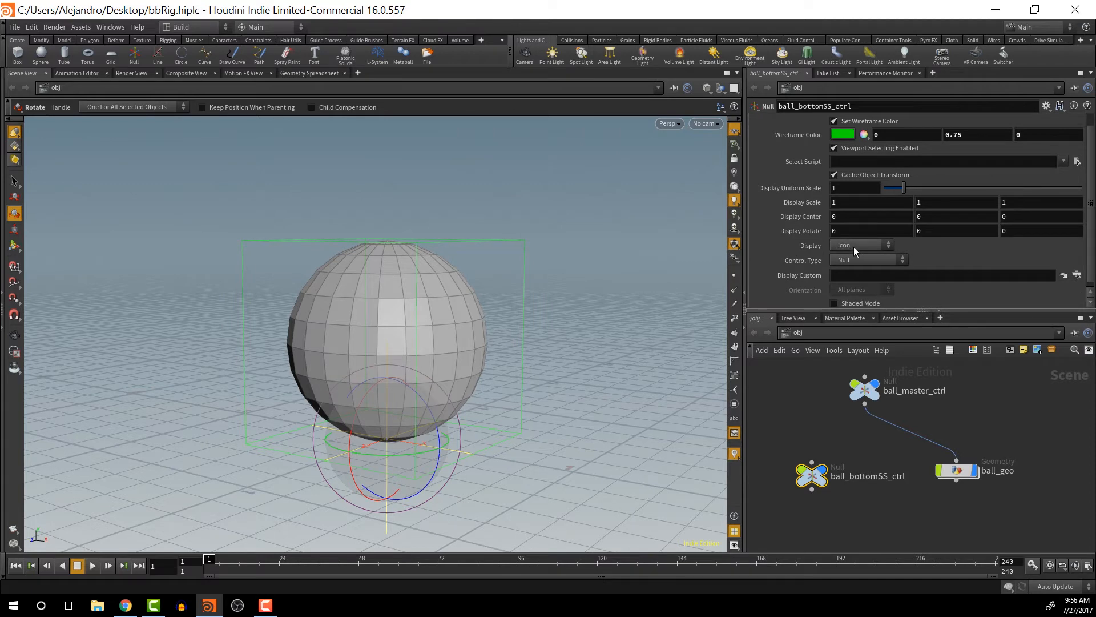
left_click(883, 260)
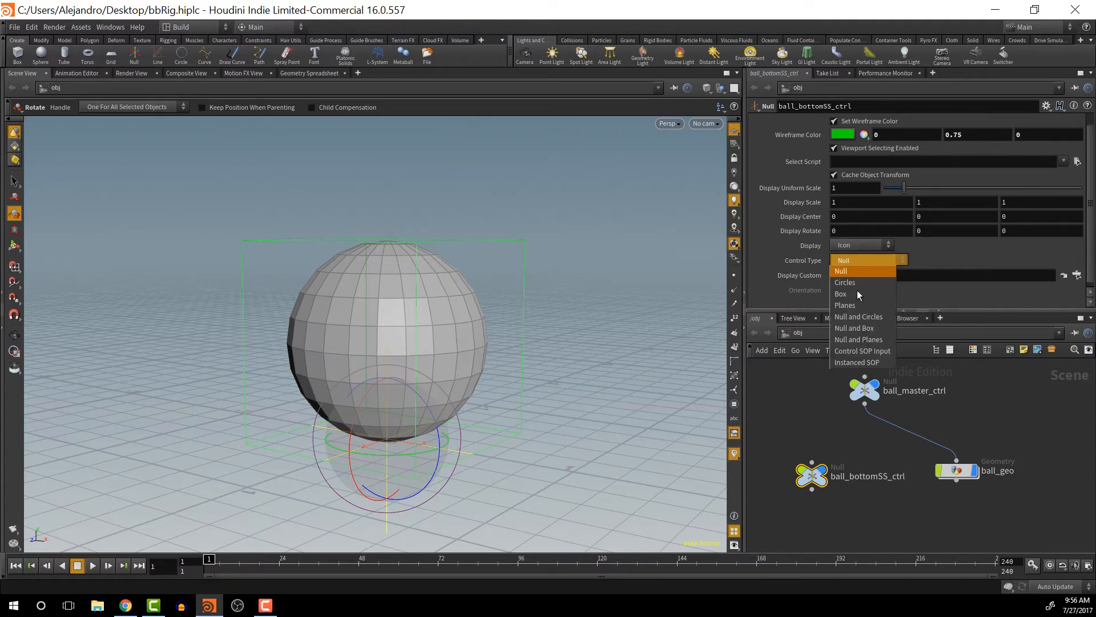
left_click(858, 281)
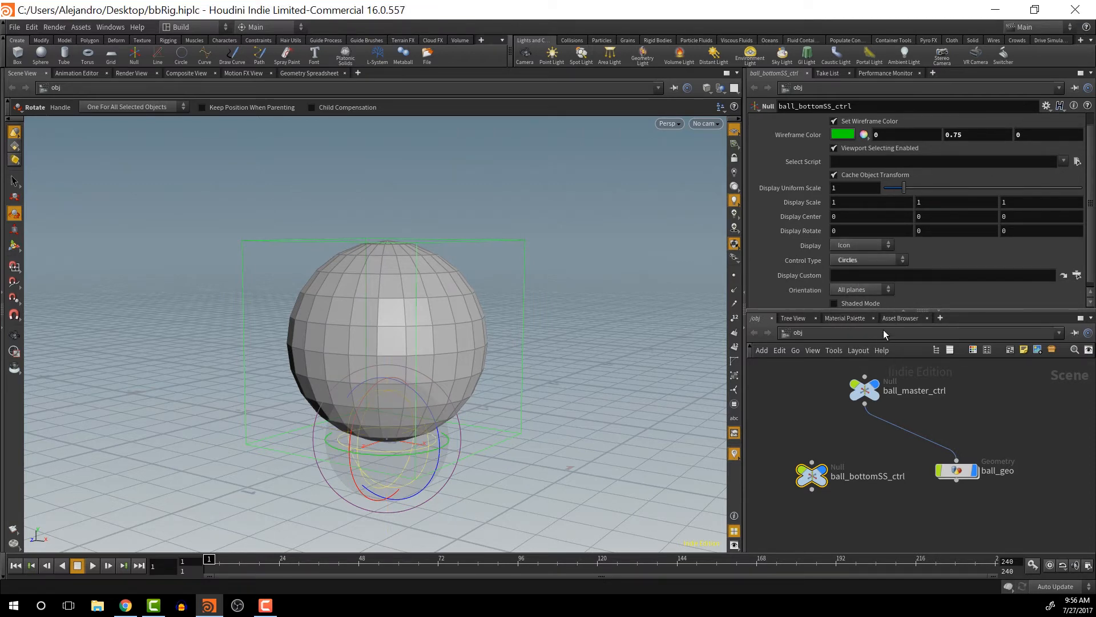
scroll(873, 267, "down", 1)
left_click(871, 285)
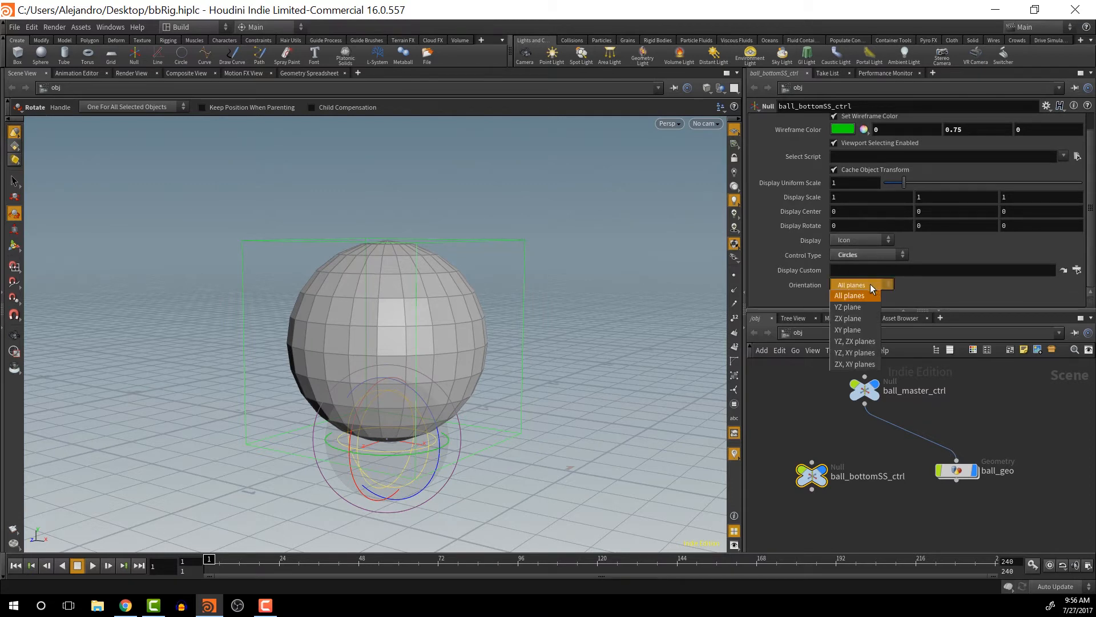
left_click(852, 319)
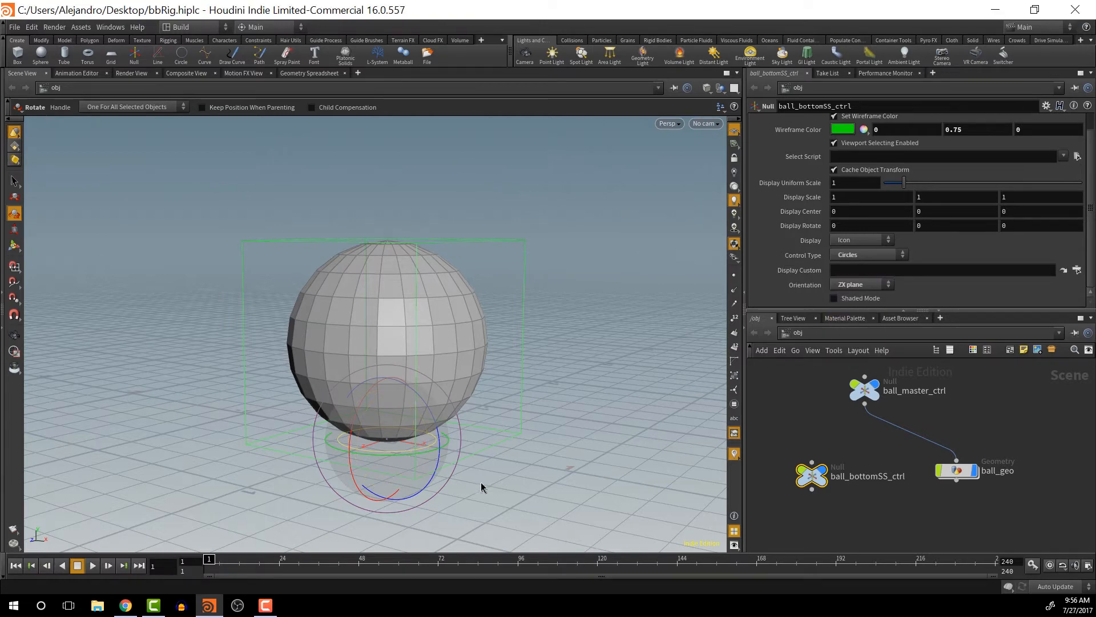
- Set ball_bottomSS_ctrl's wireframe color to red (0.9, 0, 0) and deselect the null to check its circle
left_click_drag(487, 469, 426, 451, "alt")
left_click(426, 447)
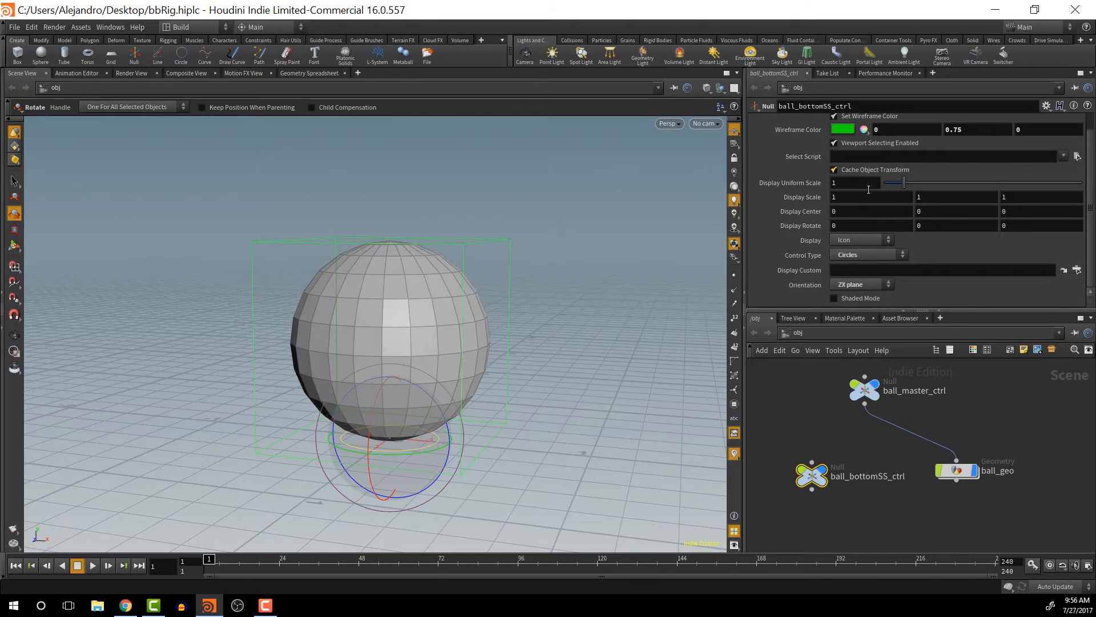
scroll(868, 189, "up", 1)
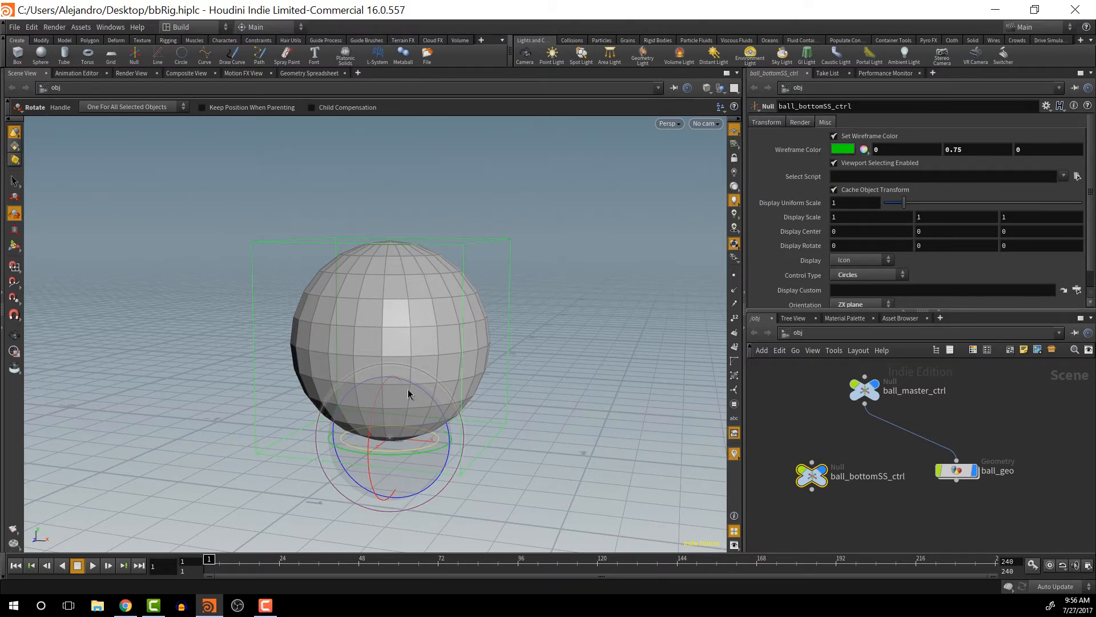
left_click(843, 151)
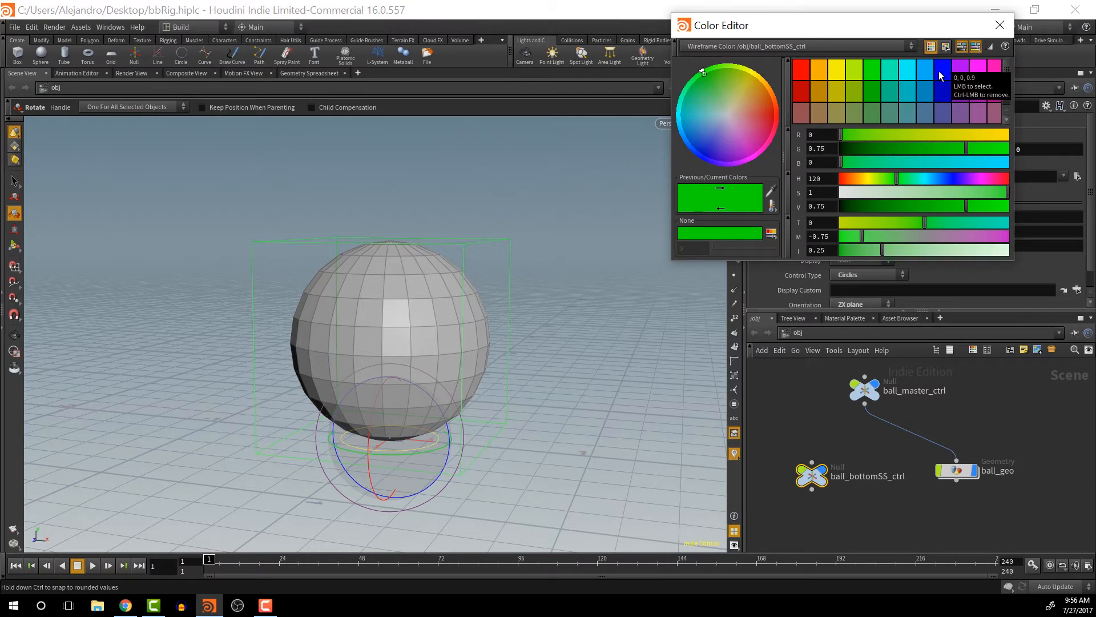
left_click(803, 67)
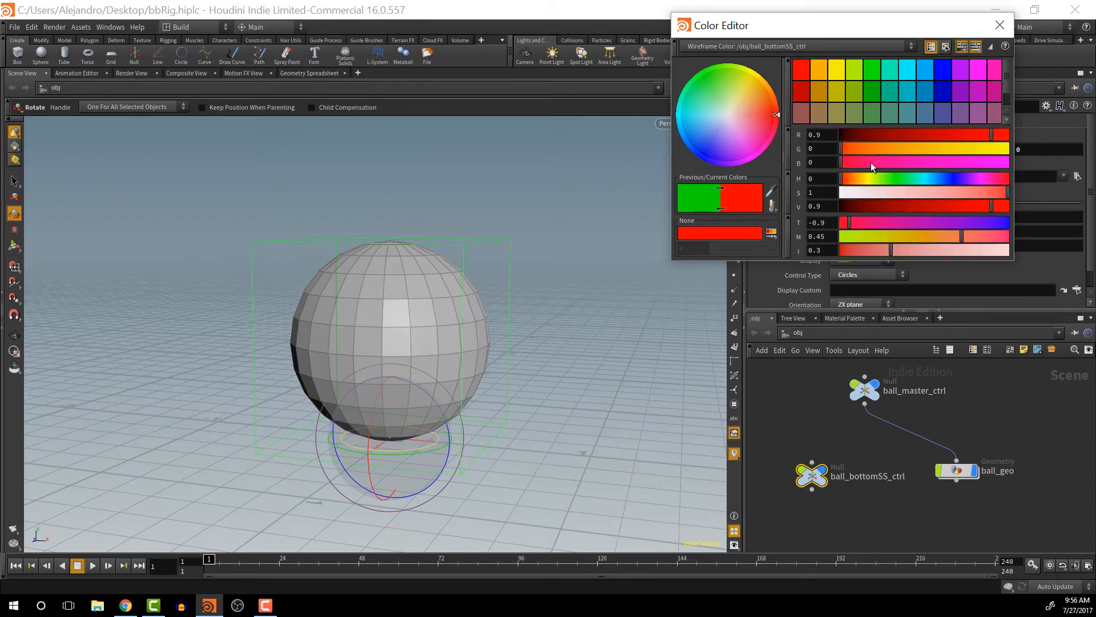
left_click(1000, 26)
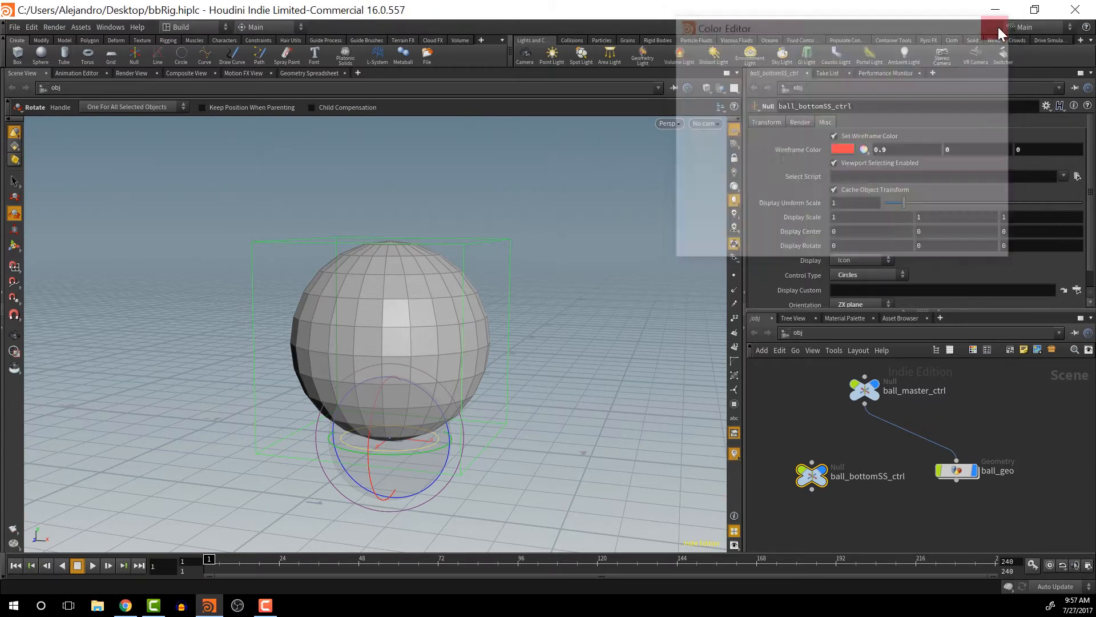
left_click(813, 429)
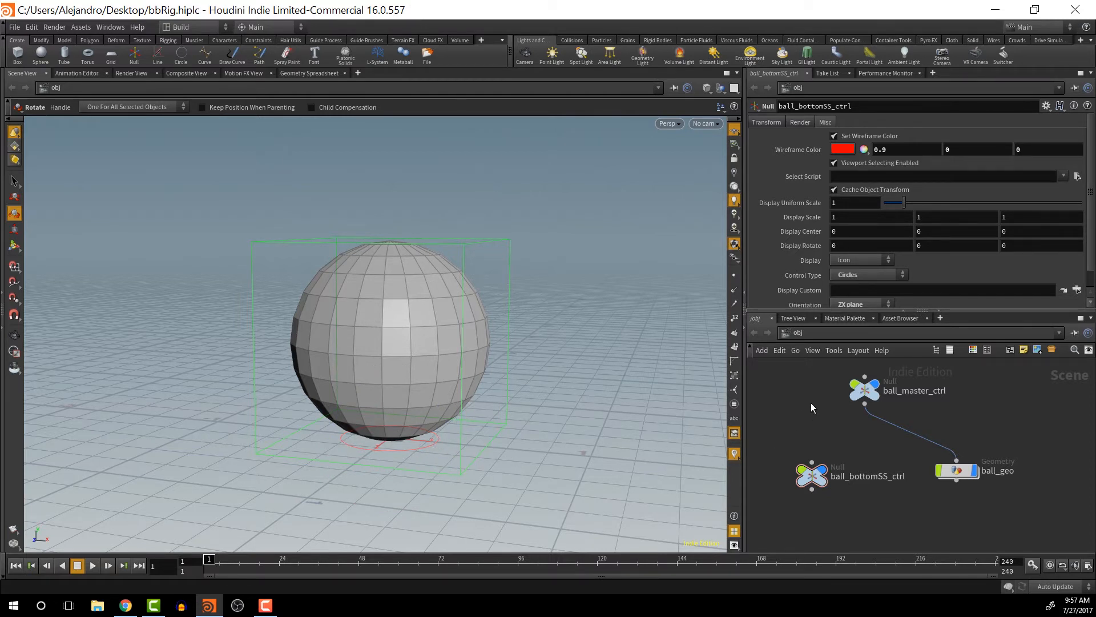
- Duplicate the ball_bottomSS_ctrl null and place the copy below it in the network
left_click(812, 476)
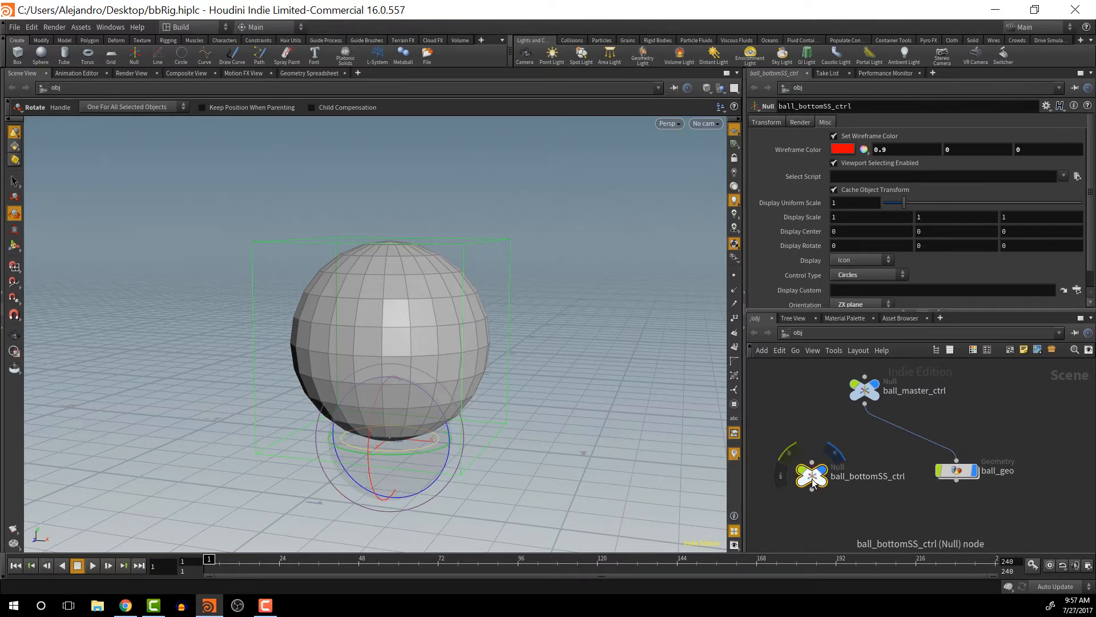
key("ctrl+c")
key("ctrl+v")
left_click_drag(815, 460, 859, 519)
- Rename the duplicated null as ball_topSS_ctrl
double_click(937, 518)
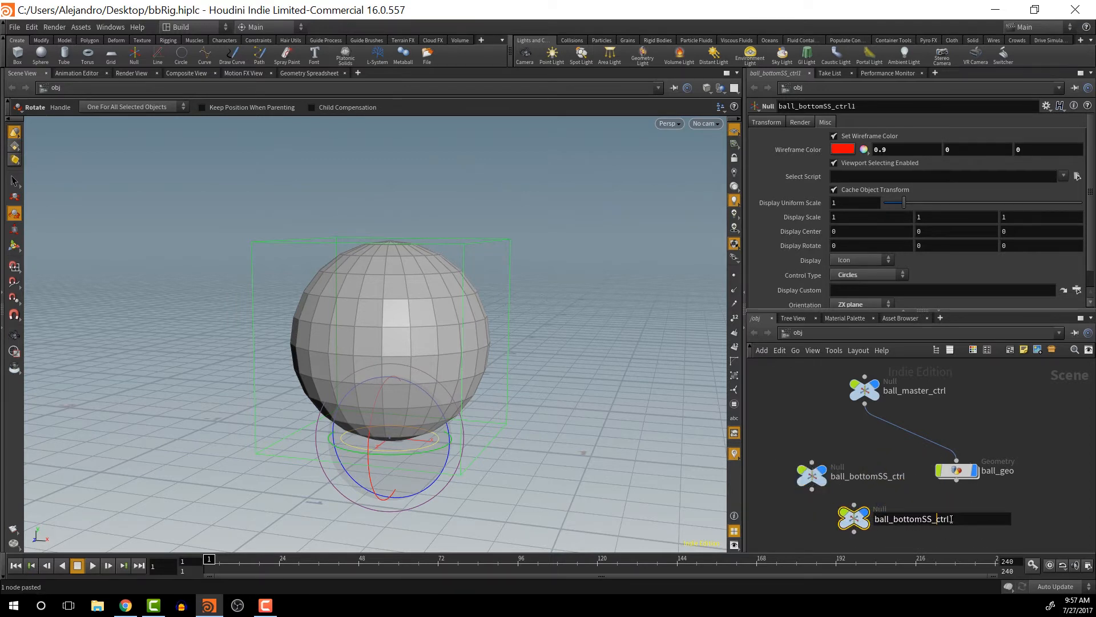
left_click(963, 522)
key("BackSpace")
key("BackSpace")
key("BackSpace")
key("BackSpace")
key("BackSpace")
key("BackSpace")
type("top")
key("Return")
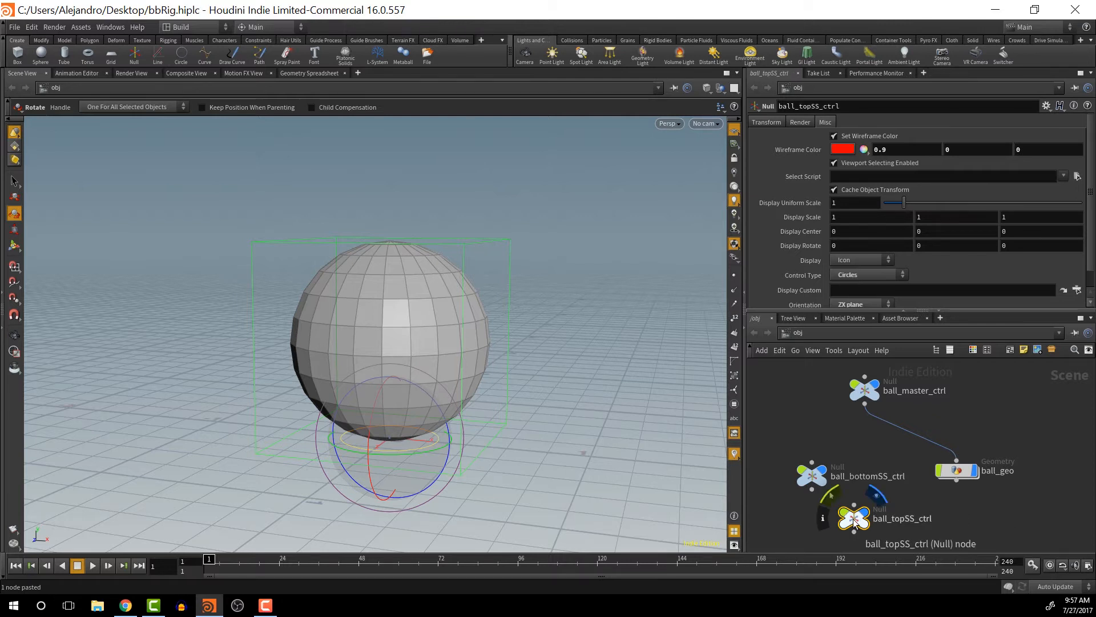
- Set ball_topSS_ctrl's wireframe color to blue (0, 0, 0.9)
left_click(847, 151)
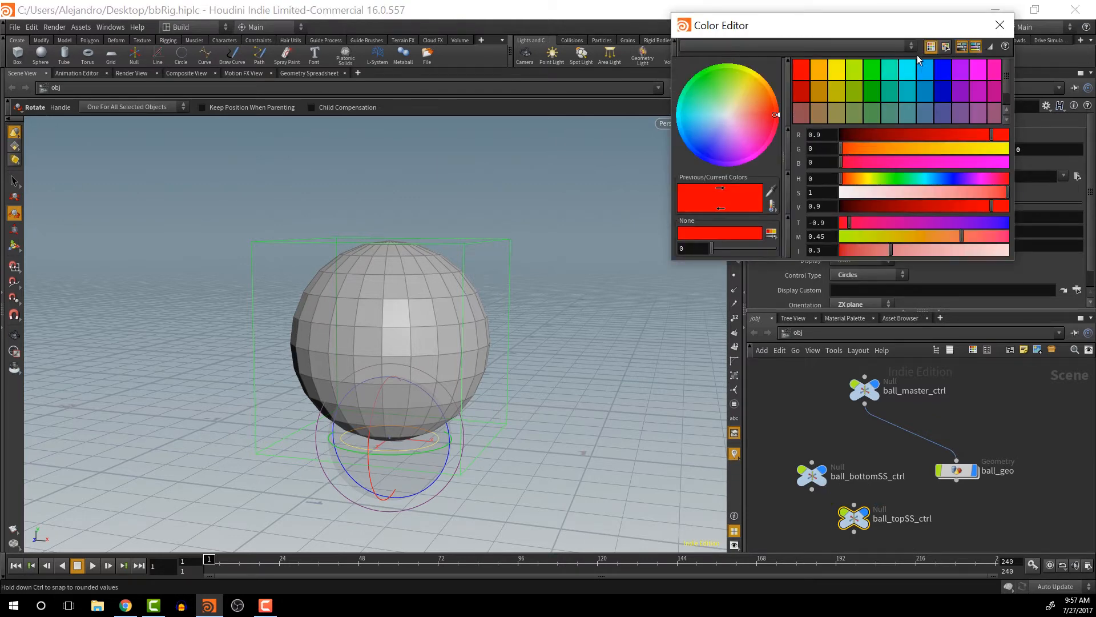
left_click(945, 67)
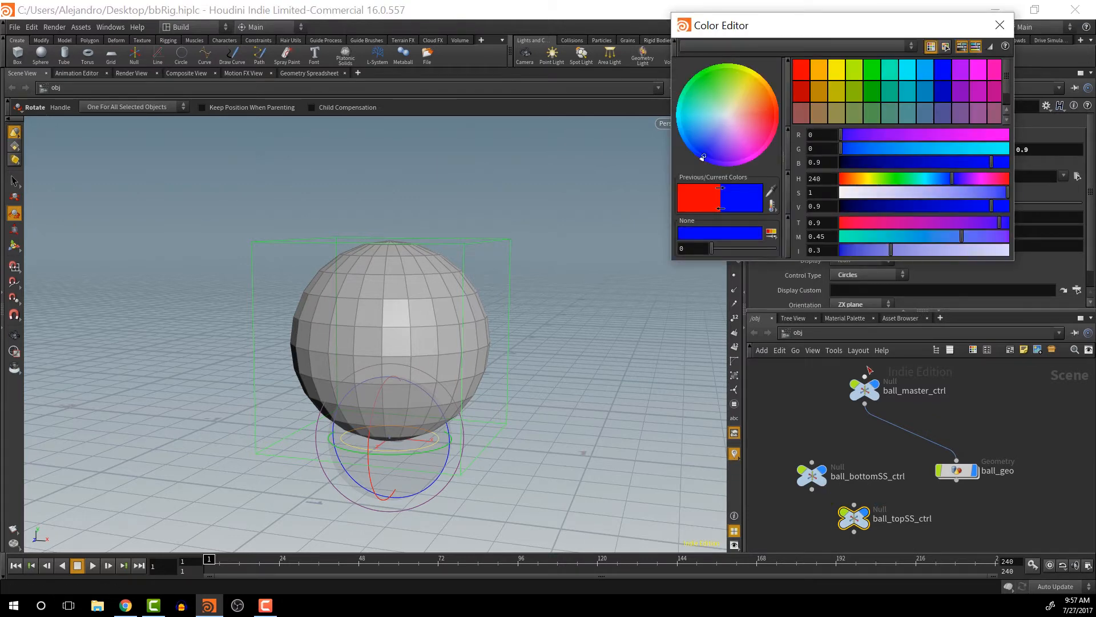
left_click(1000, 26)
- Set ball_topSS_ctrl's Y translation to 1 and deselect it to check its circle at the ball's top
left_click(776, 121)
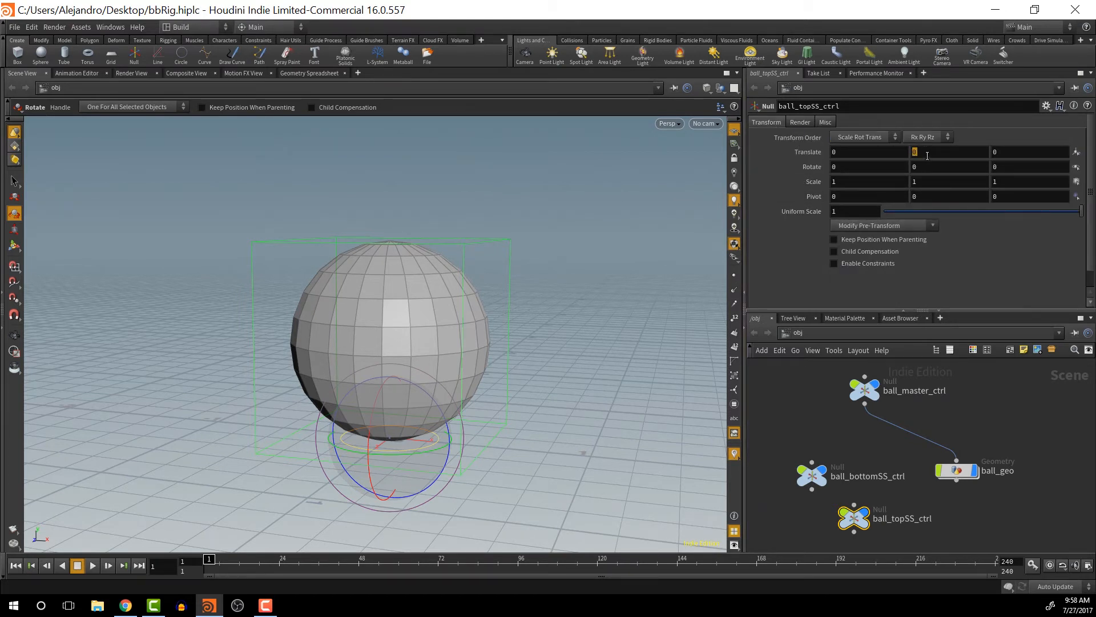
type("1")
key("Return")
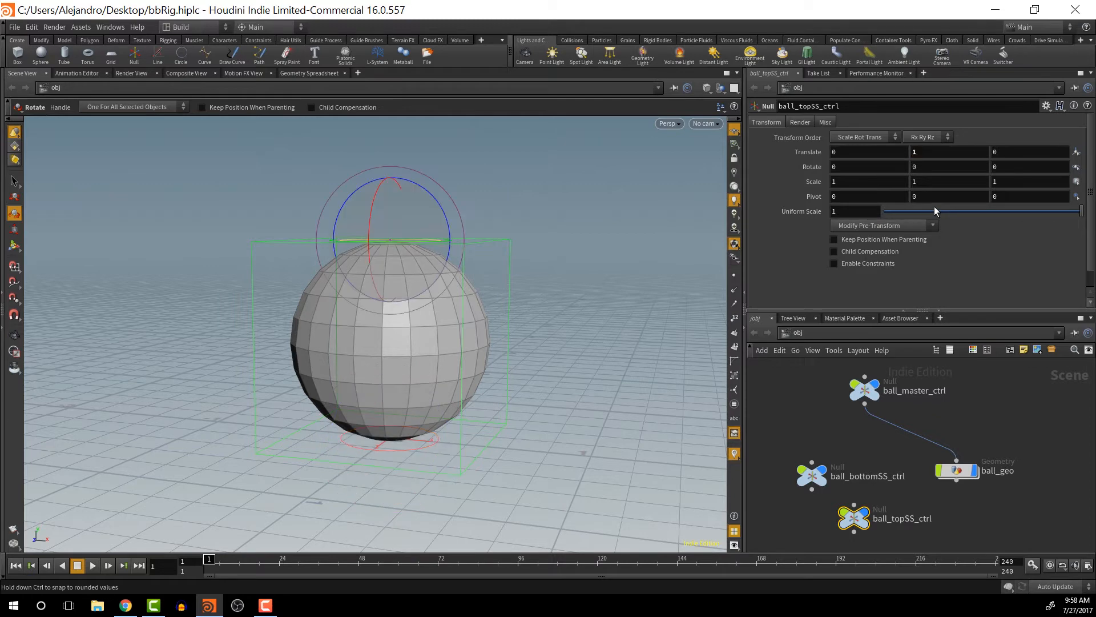
key("Escape")
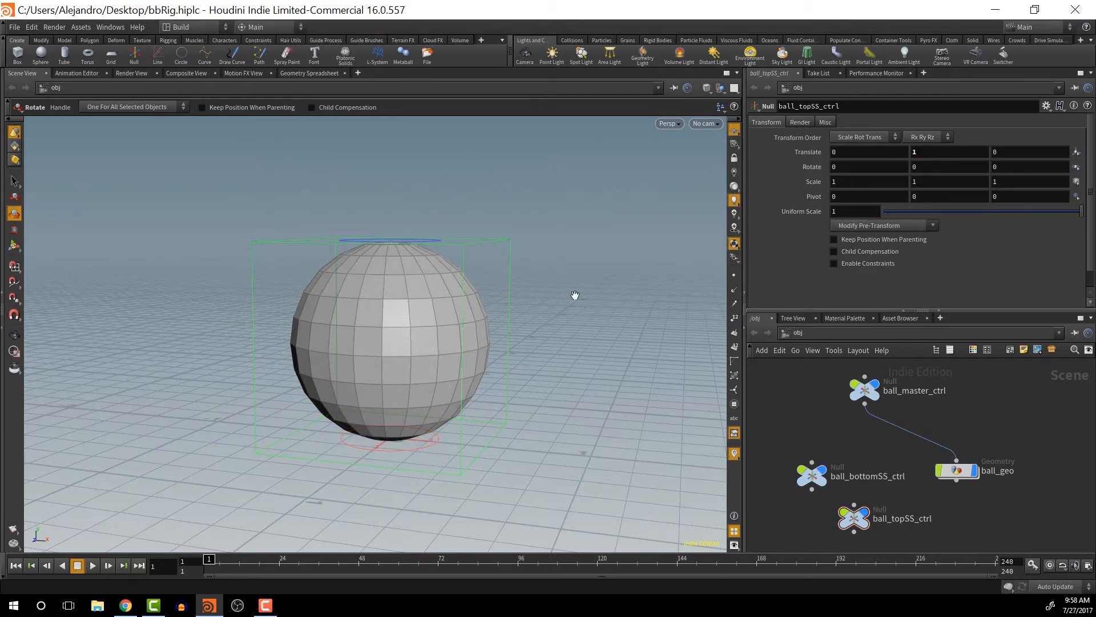
- Rearrange the ball_bottomSS_ctrl and ball_topSS_ctrl nodes closer to each other's level beneath ball_master_ctrl in the network
mouse_move(575, 299)
left_mouse_down()
mouse_move(504, 338)
mouse_move(434, 348)
mouse_move(629, 272)
mouse_move(506, 328)
mouse_move(584, 296)
left_mouse_up()
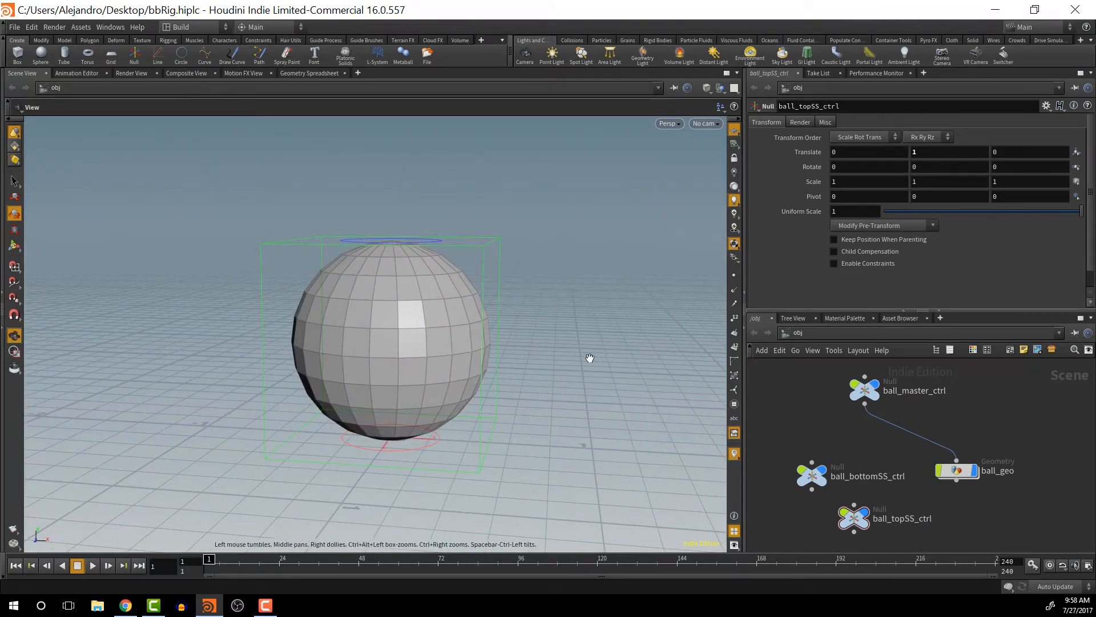
mouse_move(570, 341)
left_mouse_down()
mouse_move(622, 325)
mouse_move(590, 319)
mouse_move(580, 338)
mouse_move(601, 331)
mouse_move(578, 337)
left_mouse_up()
key("r")
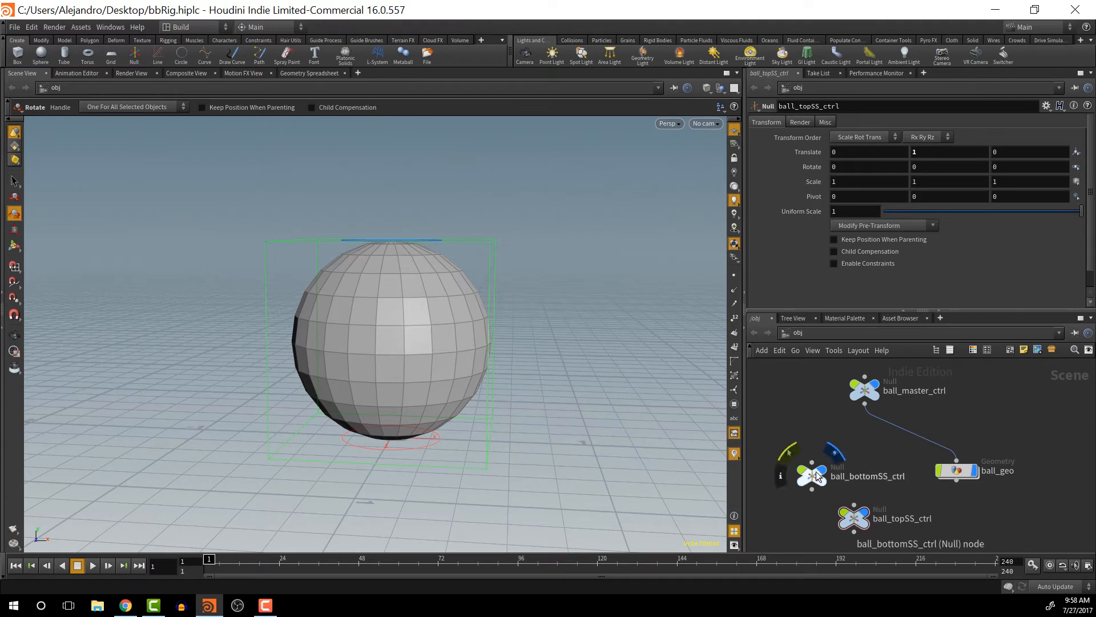
left_click_drag(817, 470, 800, 470)
left_click_drag(855, 510, 856, 483)
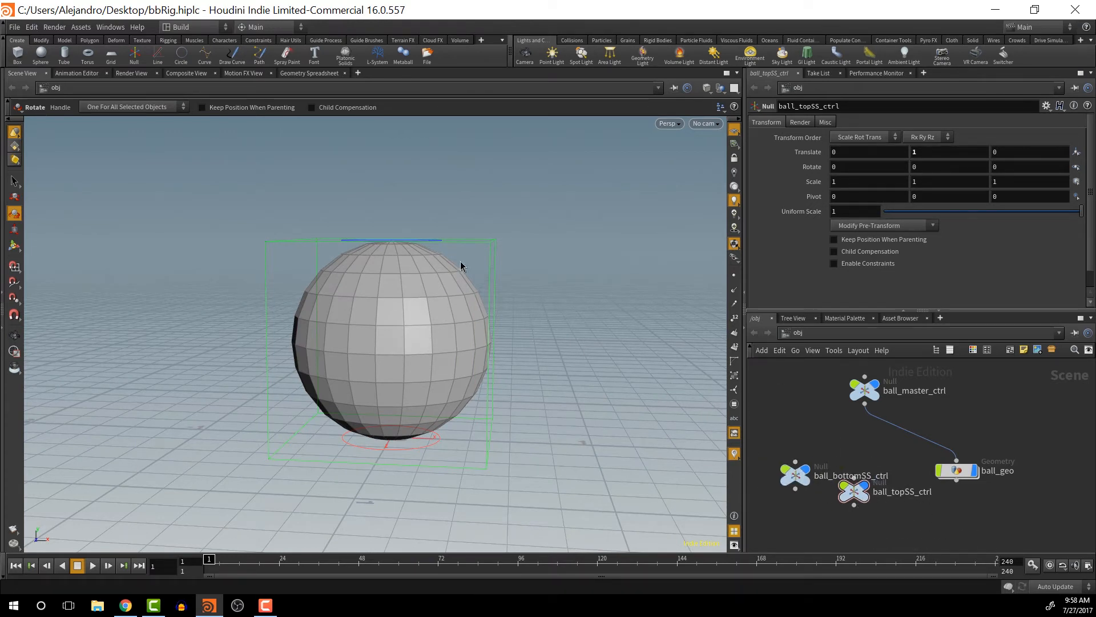
- Test-move ball_master_ctrl in the viewport to check which objects follow it, and undo the move
left_click(493, 255)
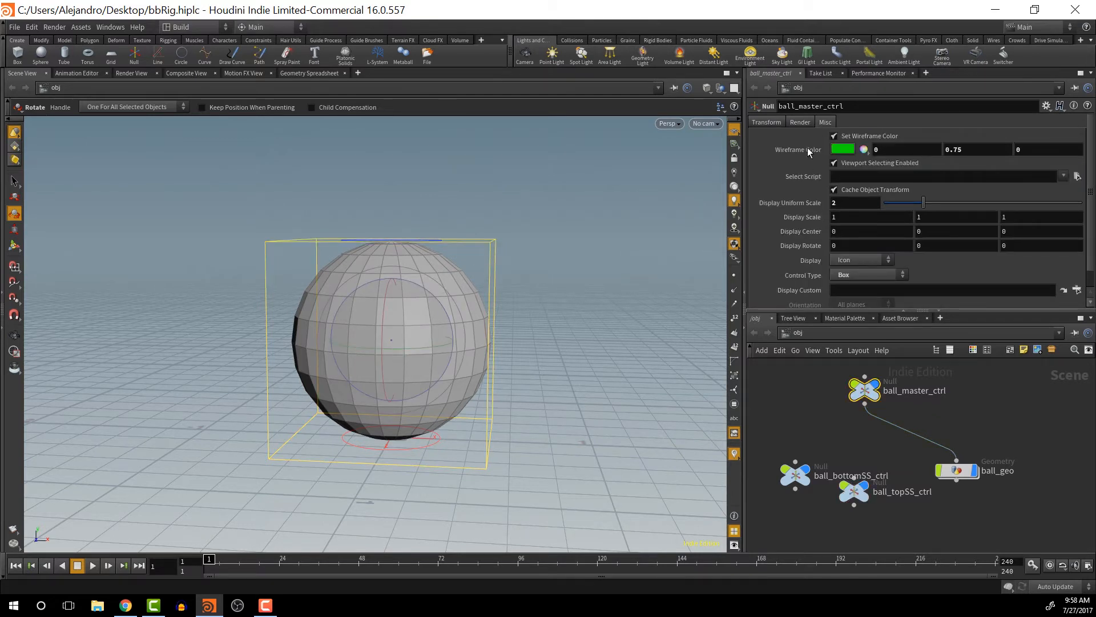
left_click(762, 120)
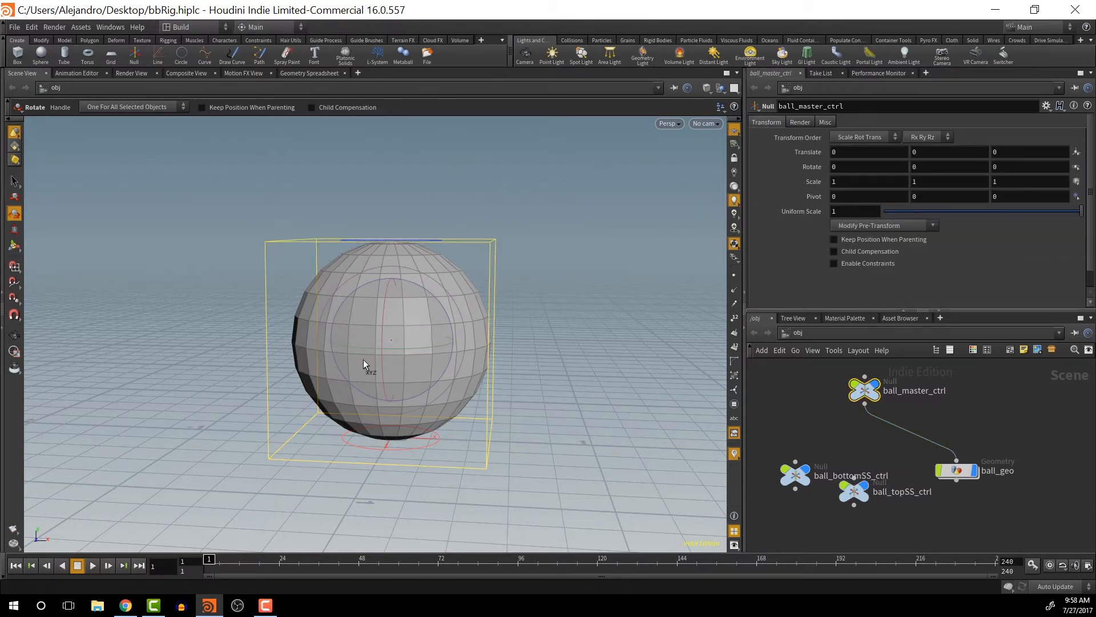
key("t")
left_click_drag(424, 337, 455, 308)
key("ctrl+z")
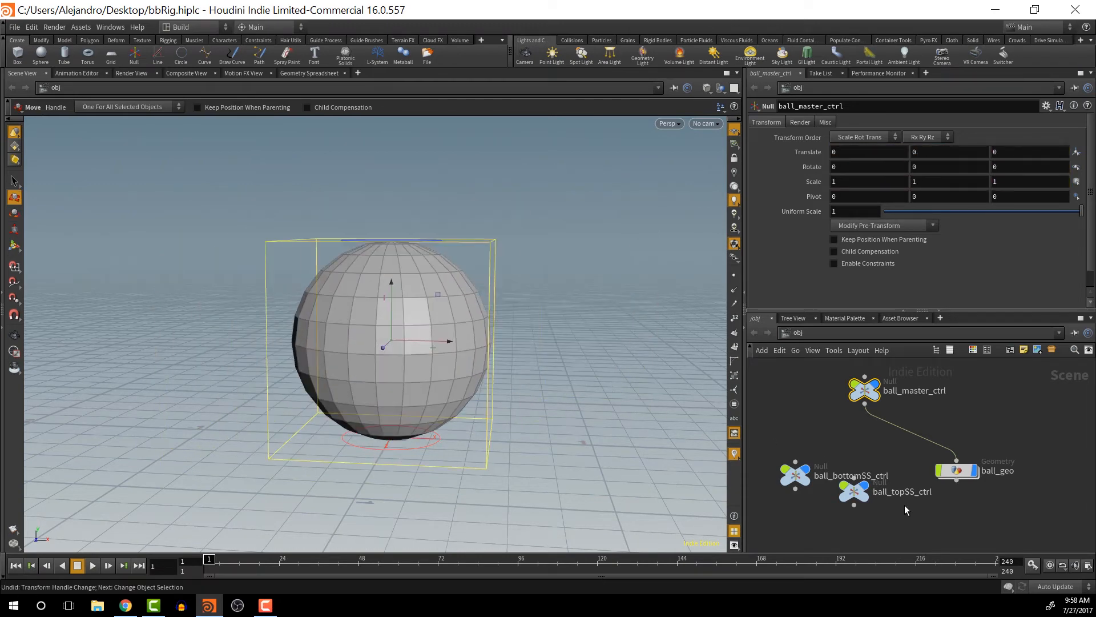
- Try parenting ball_topSS_ctrl directly to ball_master_ctrl, and undo the connection
left_click_drag(854, 491, 890, 498)
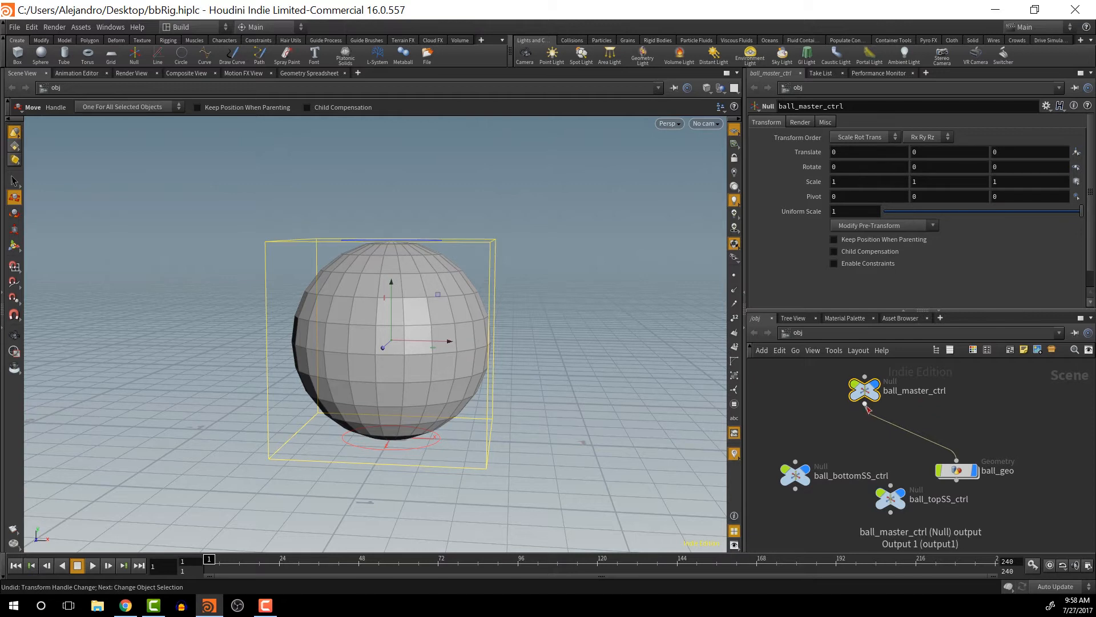
left_click(865, 404)
left_click(891, 485)
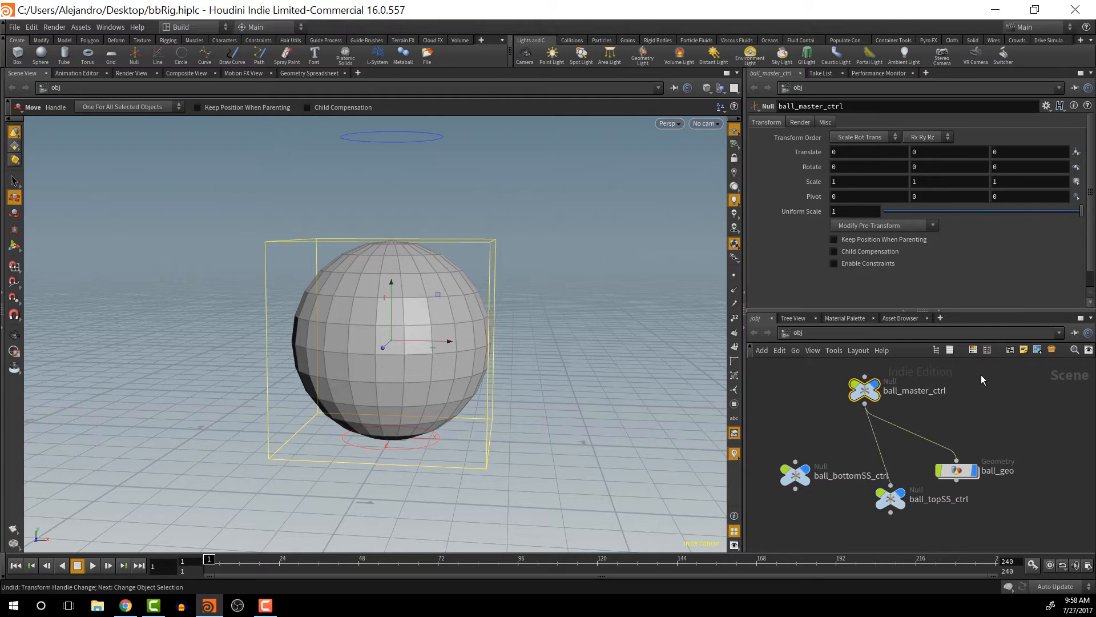
key("ctrl+z")
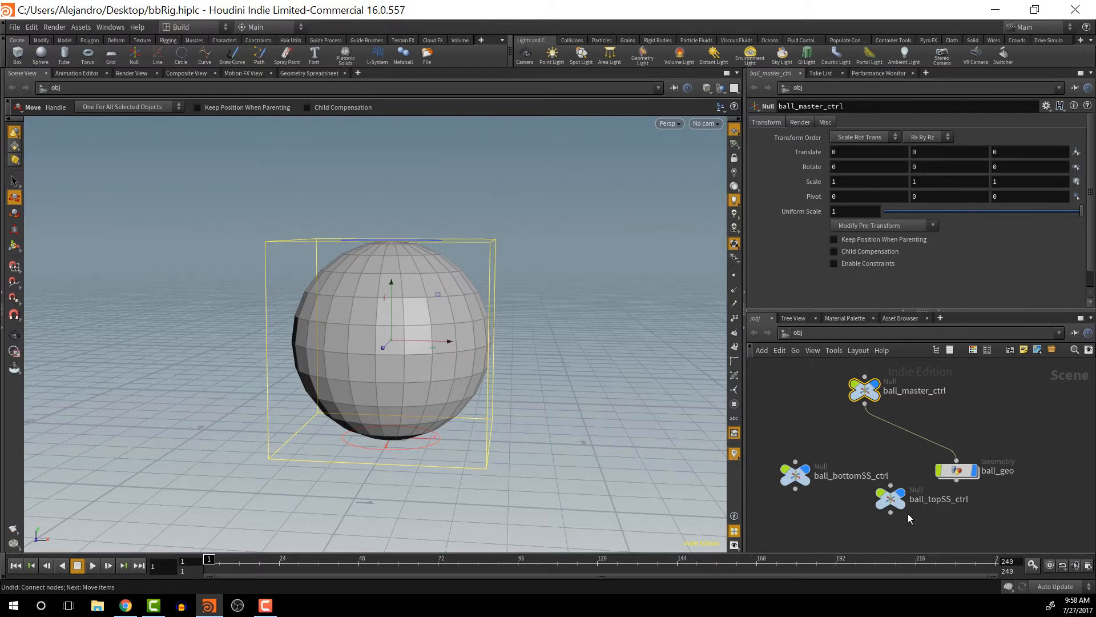
- Transfer ball_topSS_ctrl's translation into its pre-transform, zeroing its translate values while keeping its position
mouse_move(885, 496)
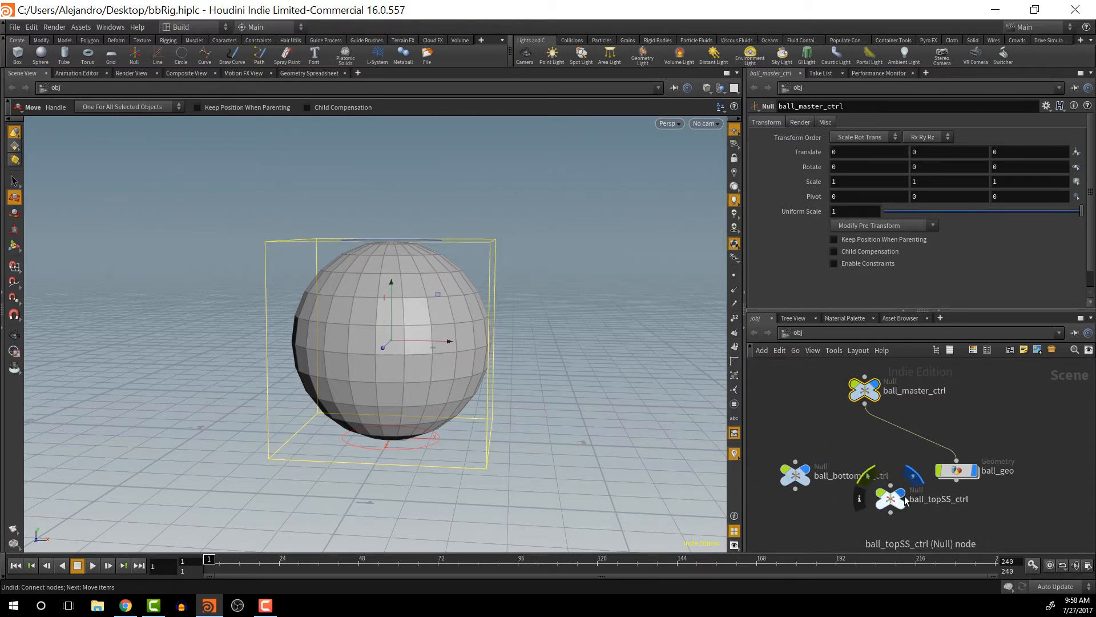
left_click(897, 498)
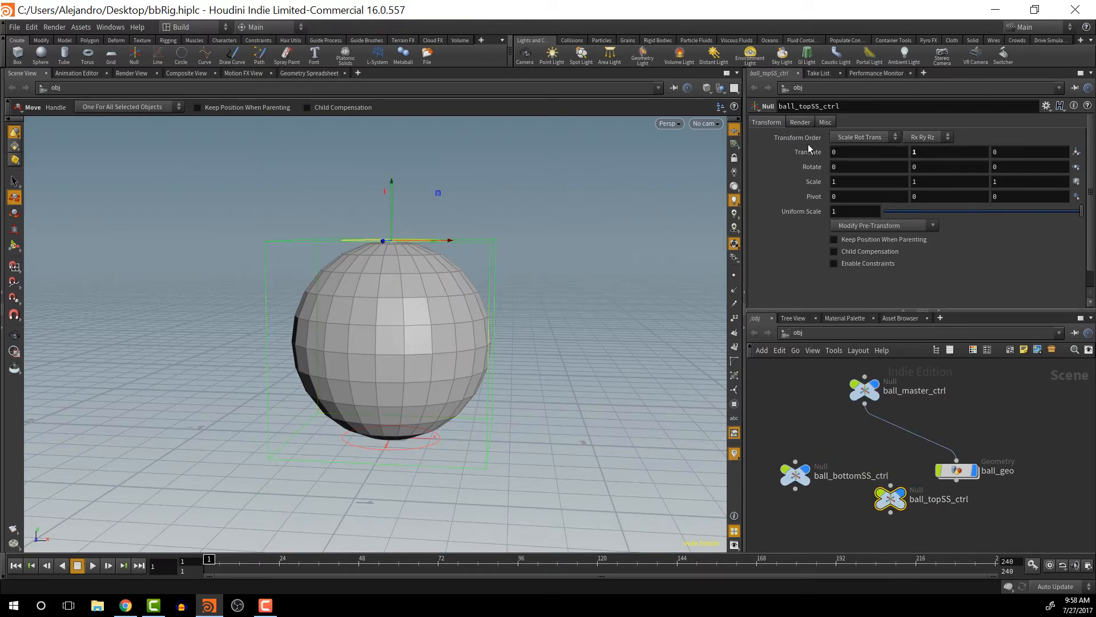
left_click(863, 226)
left_click(864, 280)
- Enable Keep Position When Parenting on both ball_bottomSS_ctrl and ball_topSS_ctrl
left_click(795, 480)
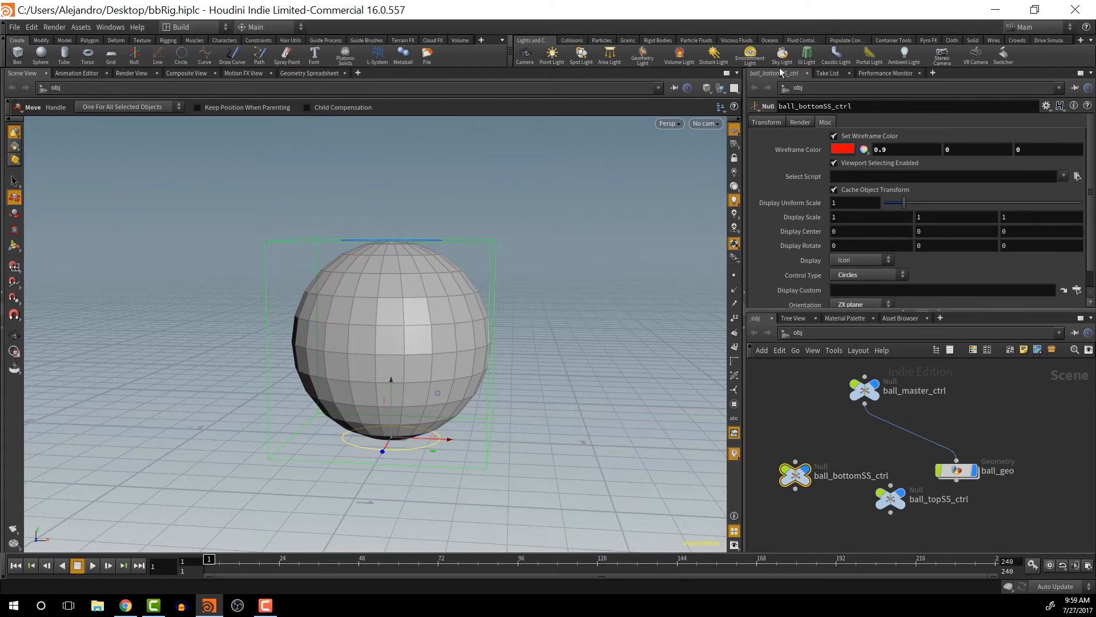
left_click(768, 122)
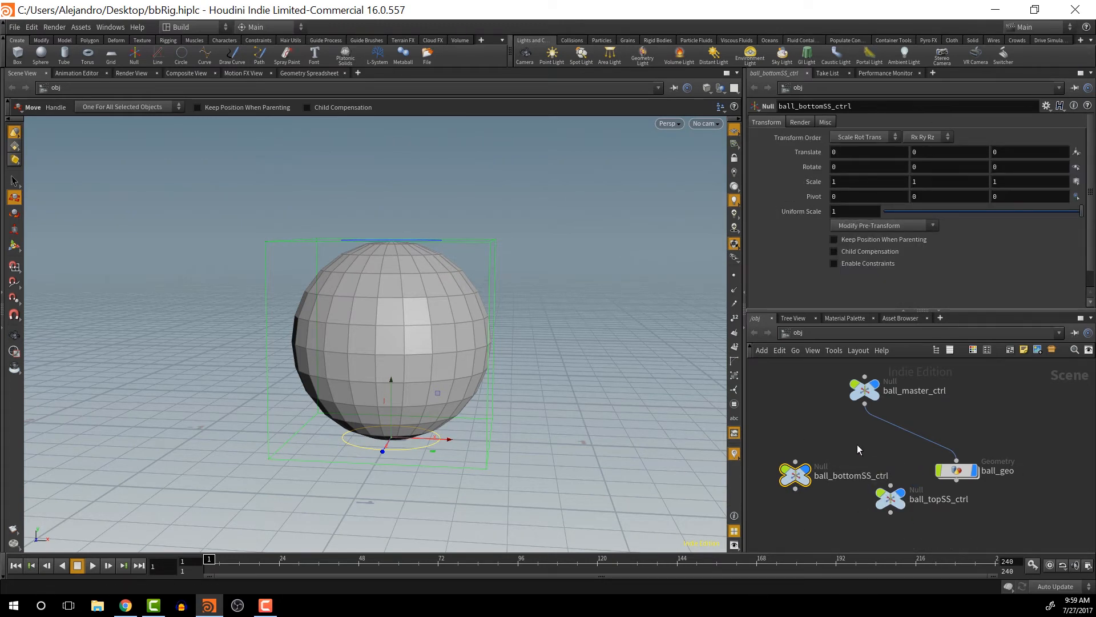
left_click(862, 240)
left_click(892, 501)
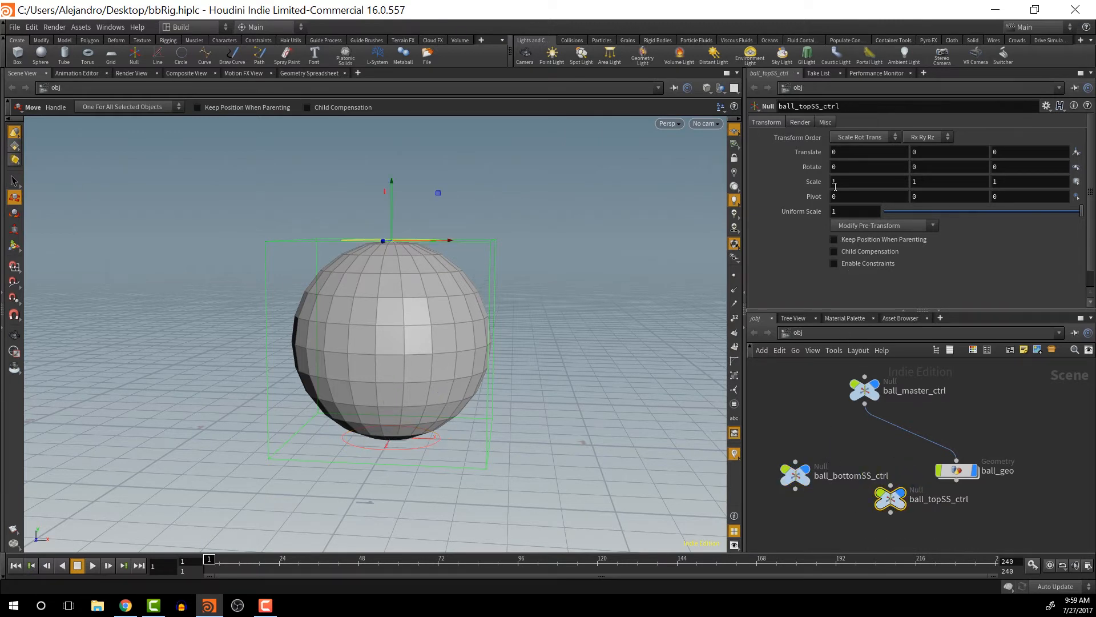
- Parent ball_bottomSS_ctrl and ball_topSS_ctrl to ball_master_ctrl by wiring its output to their inputs
left_click(862, 407)
left_click(799, 467)
left_click(864, 405)
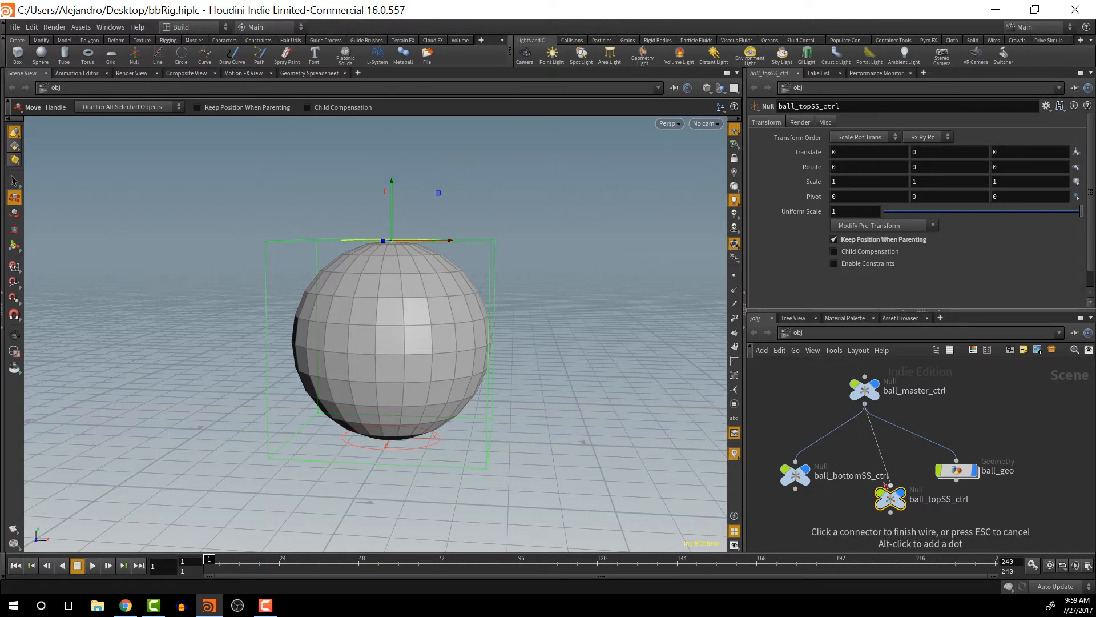
left_click(891, 485)
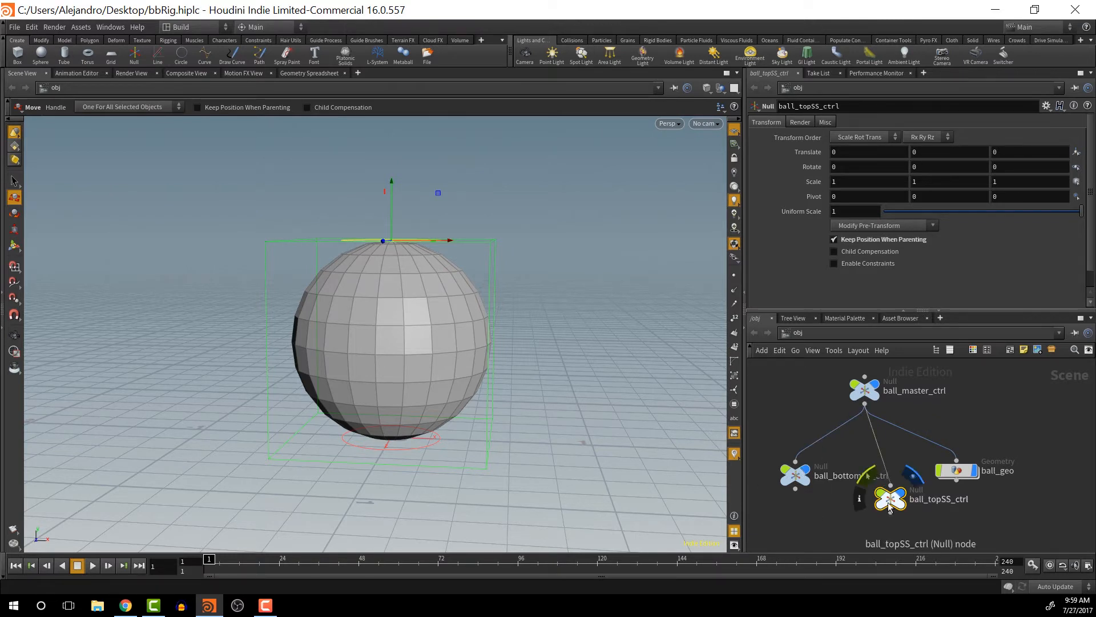
- Test the hierarchy by moving ball_master_ctrl to about (0.68, 0.26, -0.14) and rotating it about -44.5 degrees around Z
left_click(492, 254)
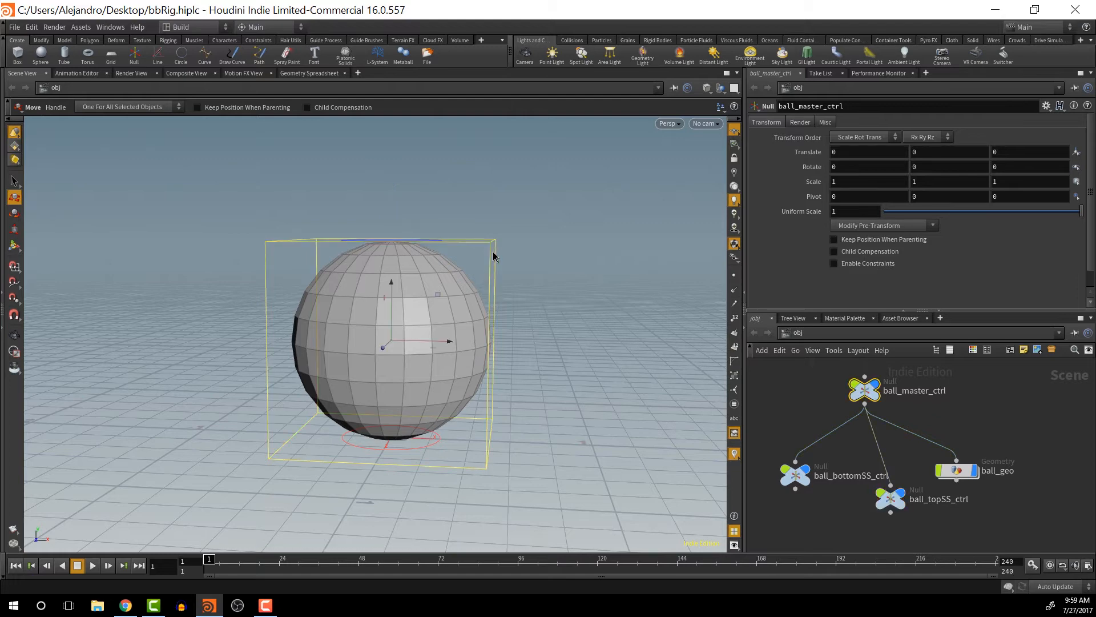
left_click_drag(394, 347, 530, 291)
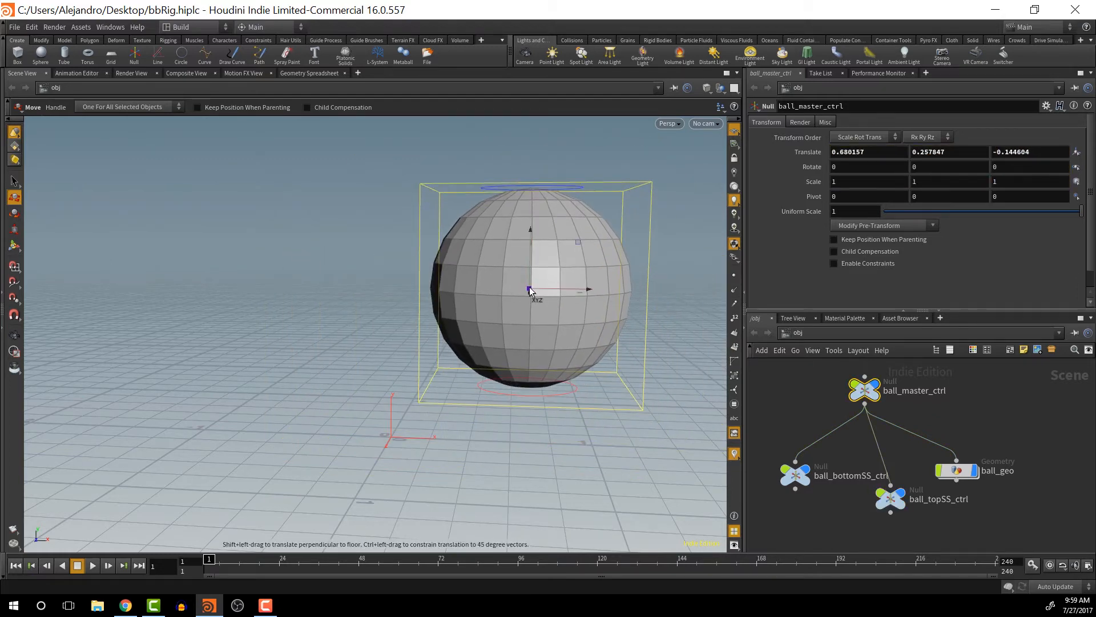
key("r")
left_click_drag(553, 229, 567, 274)
- Reset all of ball_master_ctrl's translate and rotate values to 0 and deselect it
left_click(883, 152)
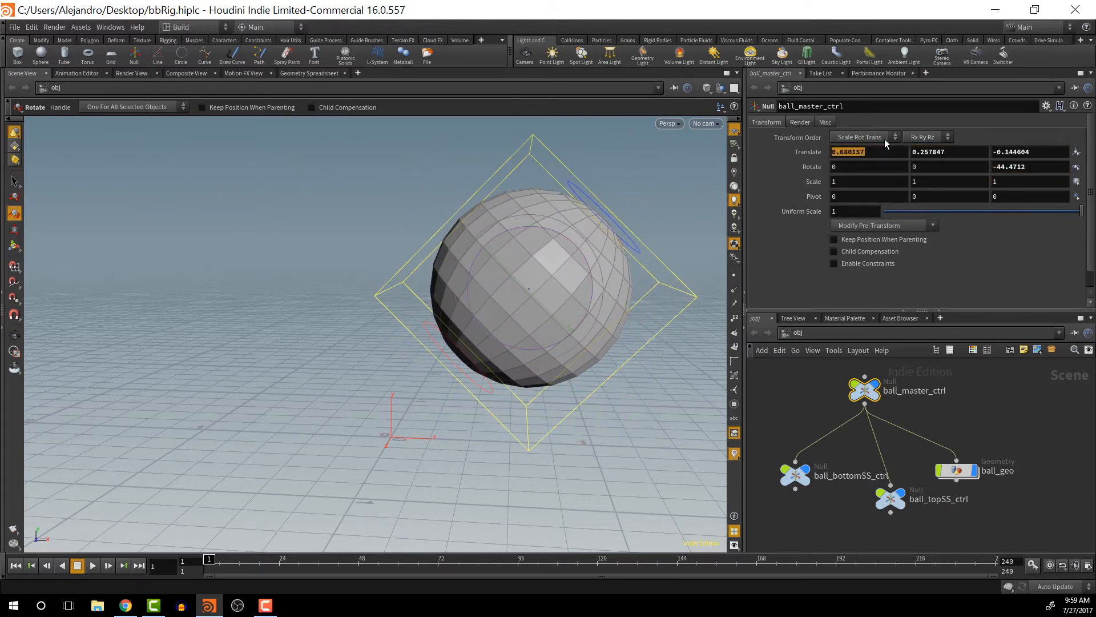
type("0")
key("Tab")
type("0")
key("Tab")
type("0")
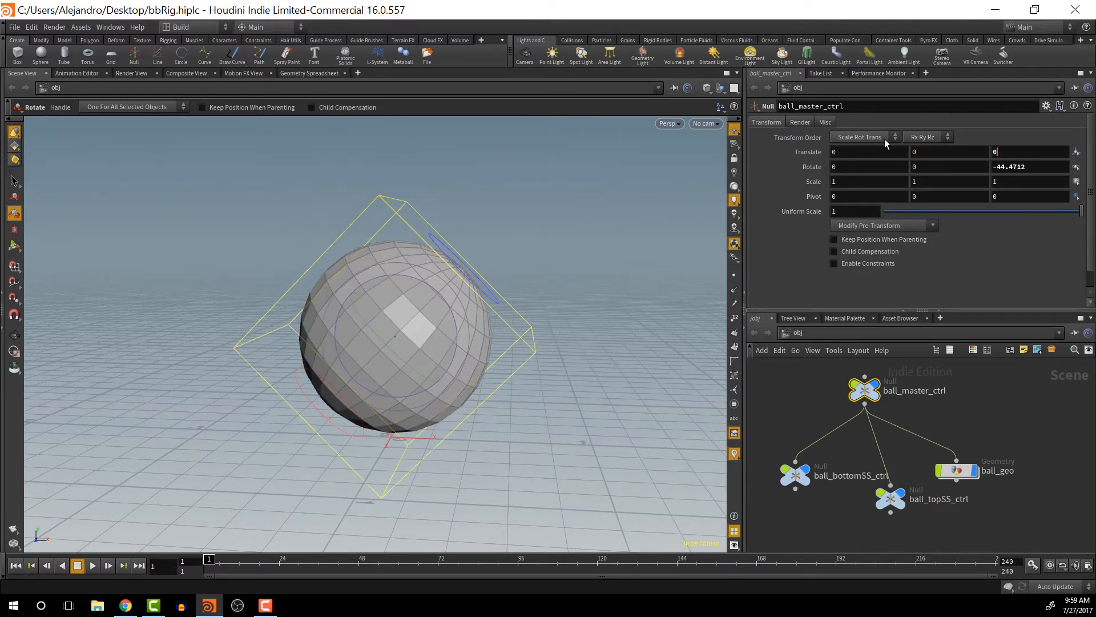
key("Tab")
type("0")
key("Tab")
type("0")
key("Tab")
type("0")
key("Tab")
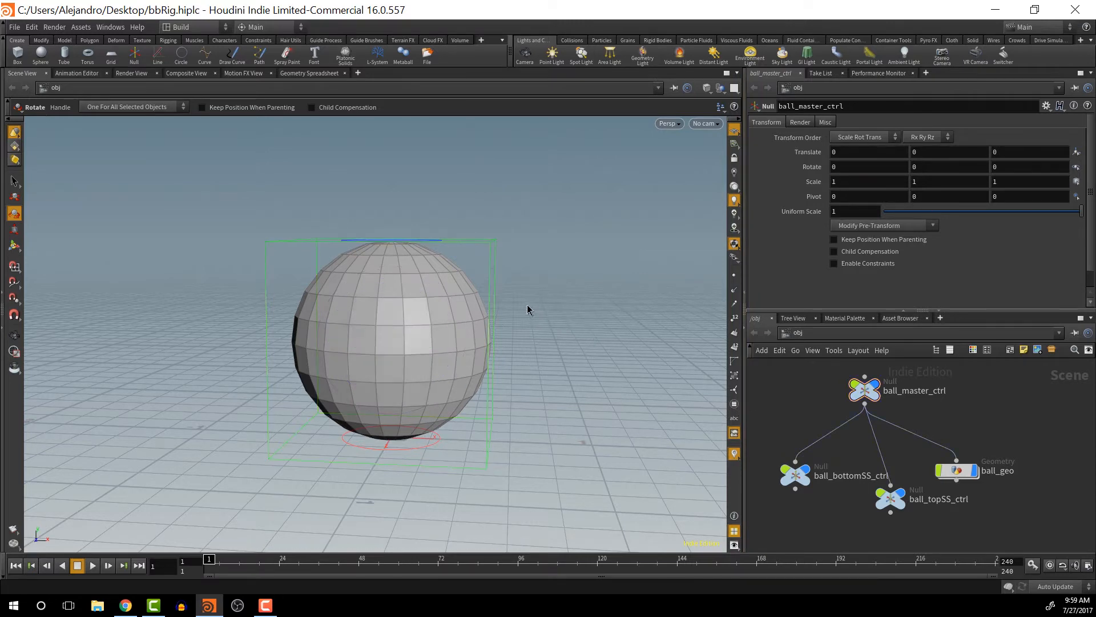
key("Escape")
- Space the ball_bottomSS_ctrl and ball_topSS_ctrl nodes farther away from ball_geo in the network
left_click_drag(558, 333, 486, 344)
middle_click_drag(485, 344, 513, 326, "alt")
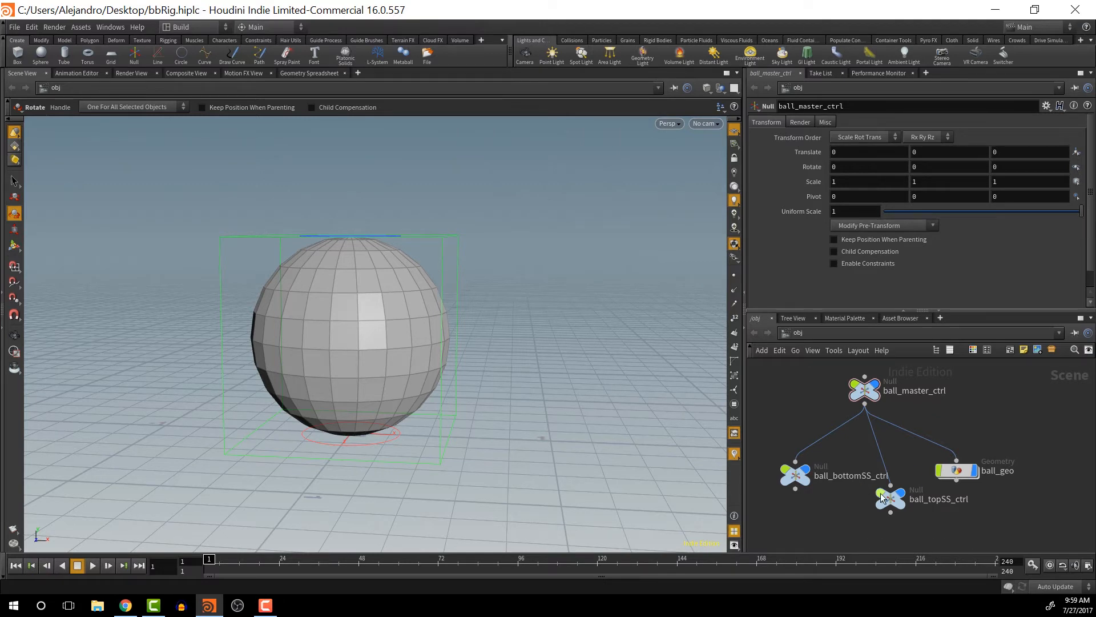
scroll(882, 514, "down", 1)
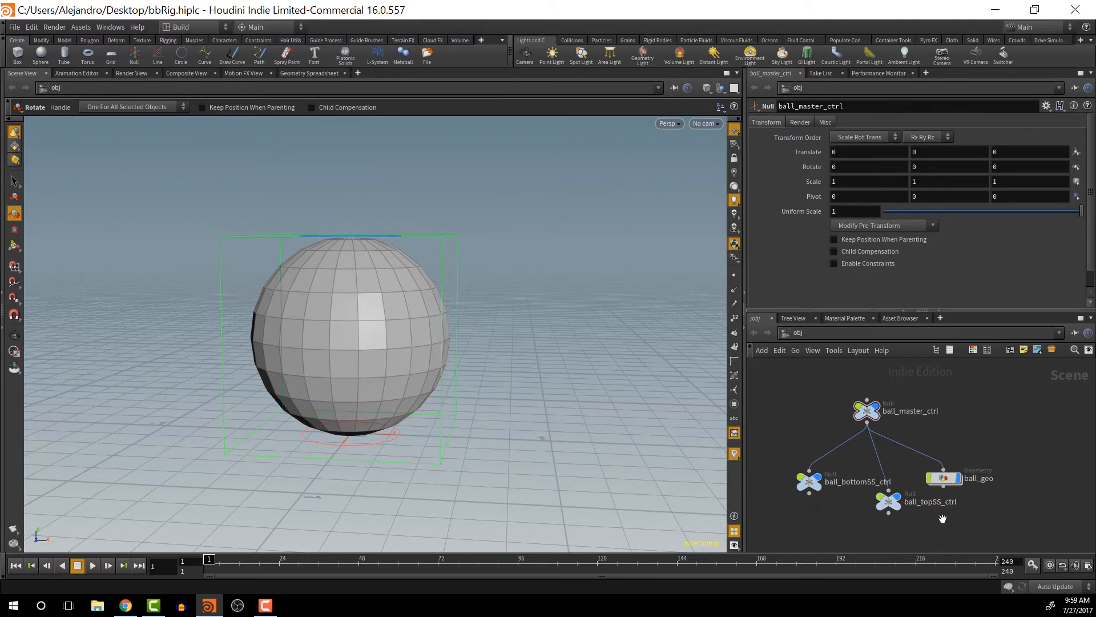
middle_click_drag(943, 517, 960, 456)
left_click_drag(833, 420, 787, 414)
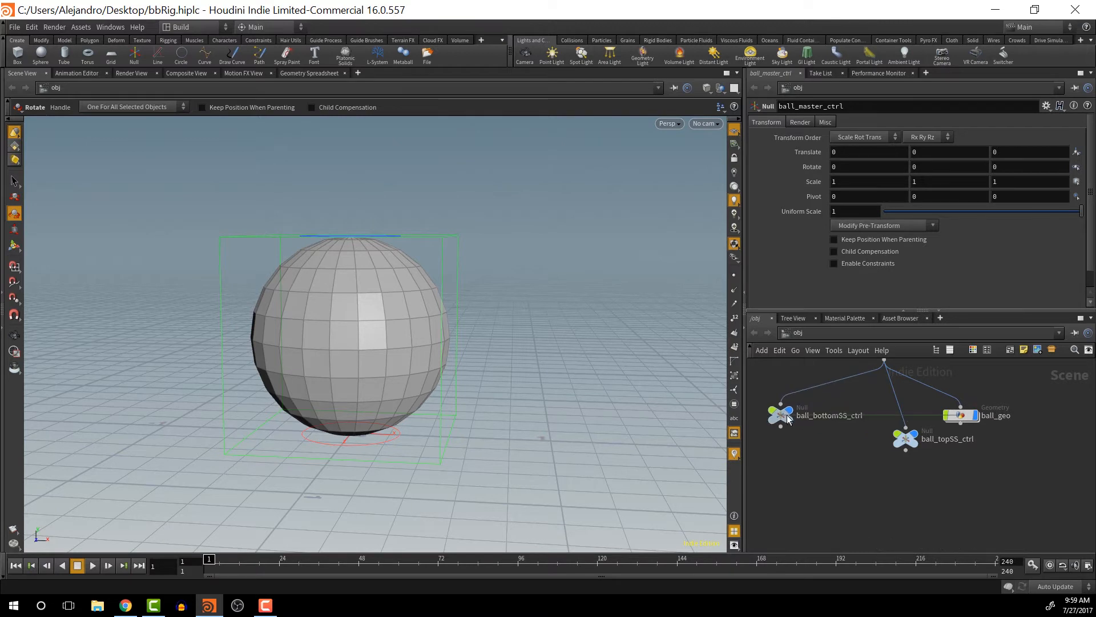
left_click_drag(906, 439, 843, 445)
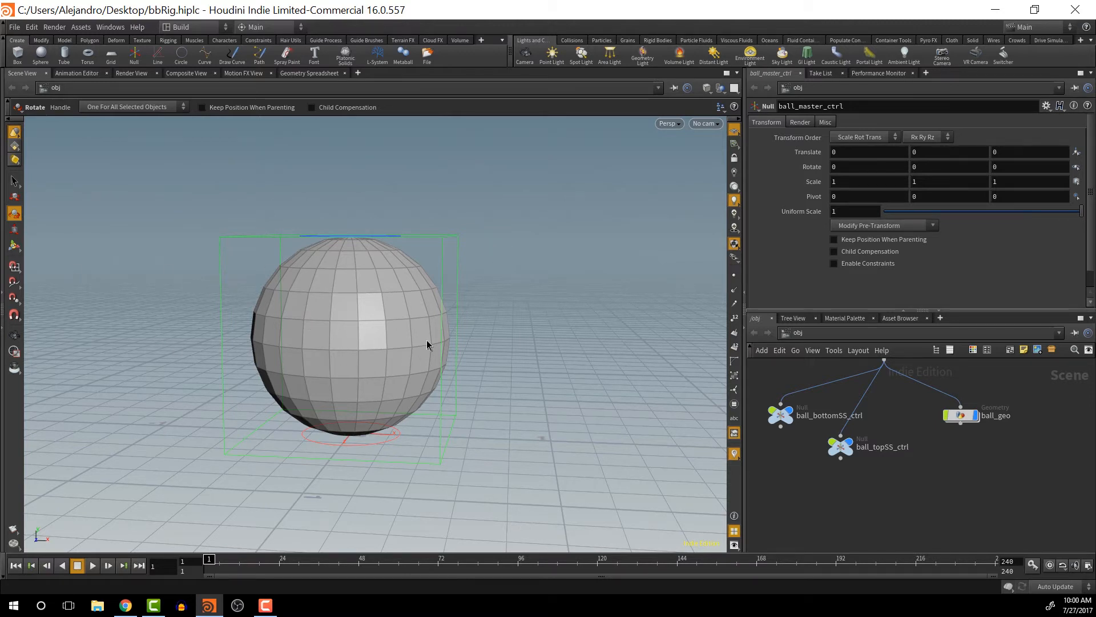
- Duplicate the ball_topSS_ctrl null and place the copy between it and ball_geo in the network
key("Tab")
left_click(844, 450)
left_click(840, 447)
key("ctrl+c")
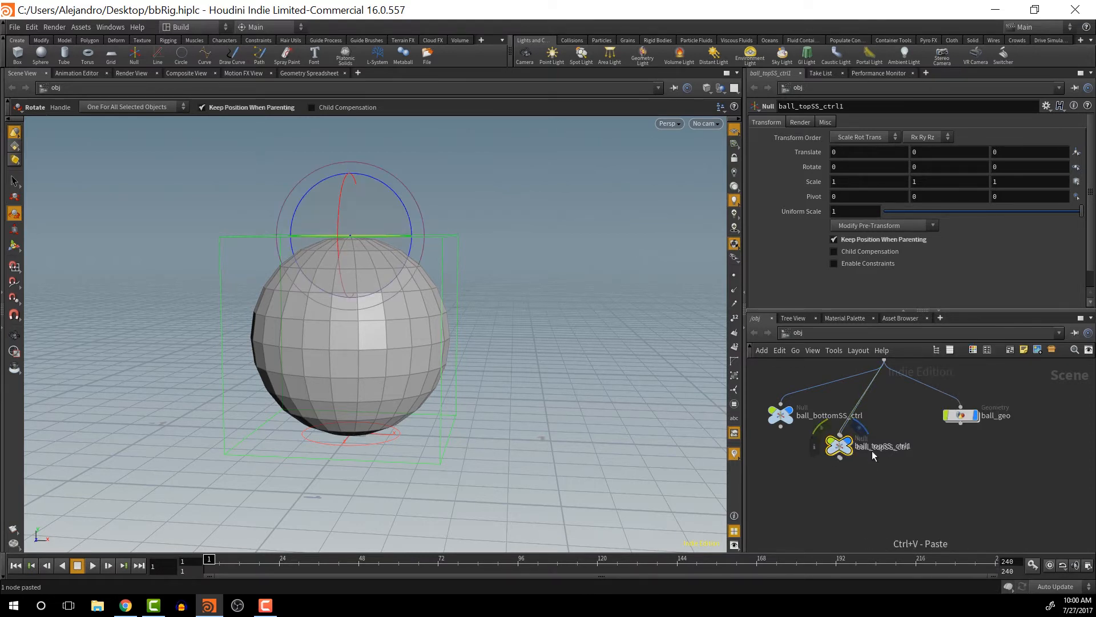
key("ctrl+v")
left_click_drag(843, 448, 912, 454)
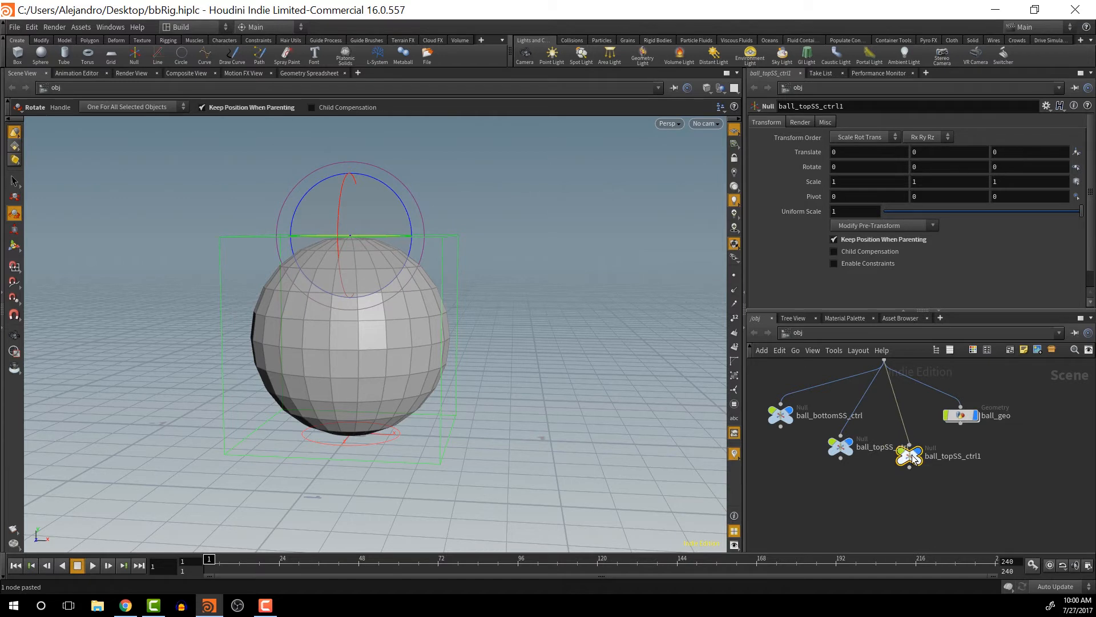
- Rename the duplicated null as ball_midSS_ctrl
double_click(965, 456)
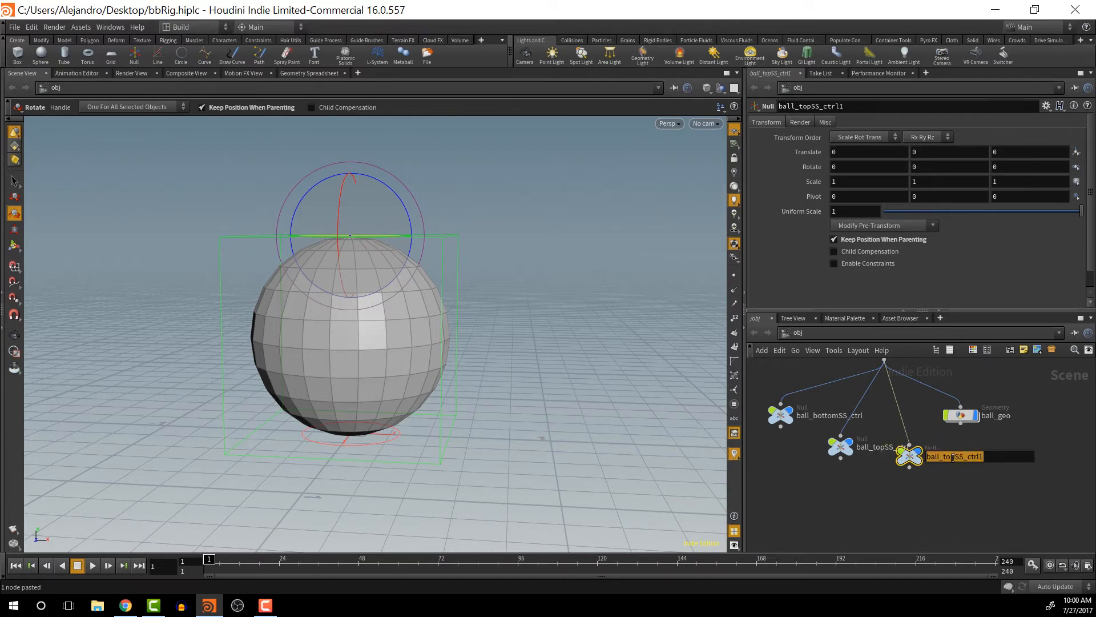
key("BackSpace")
key("BackSpace")
key("BackSpace")
type("mid")
left_click(1004, 459)
key("BackSpace")
key("Return")
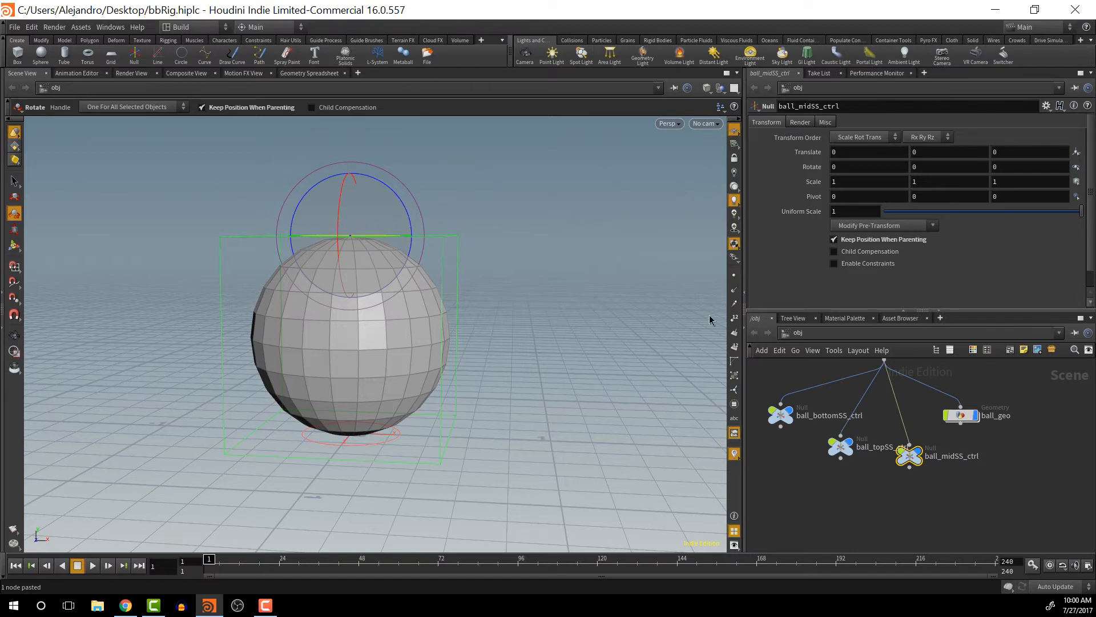
- Try setting ball_midSS_ctrl's Y translation to .-5, and delete the mistaken expression channel
left_click(932, 150)
type(".-5")
key("Return")
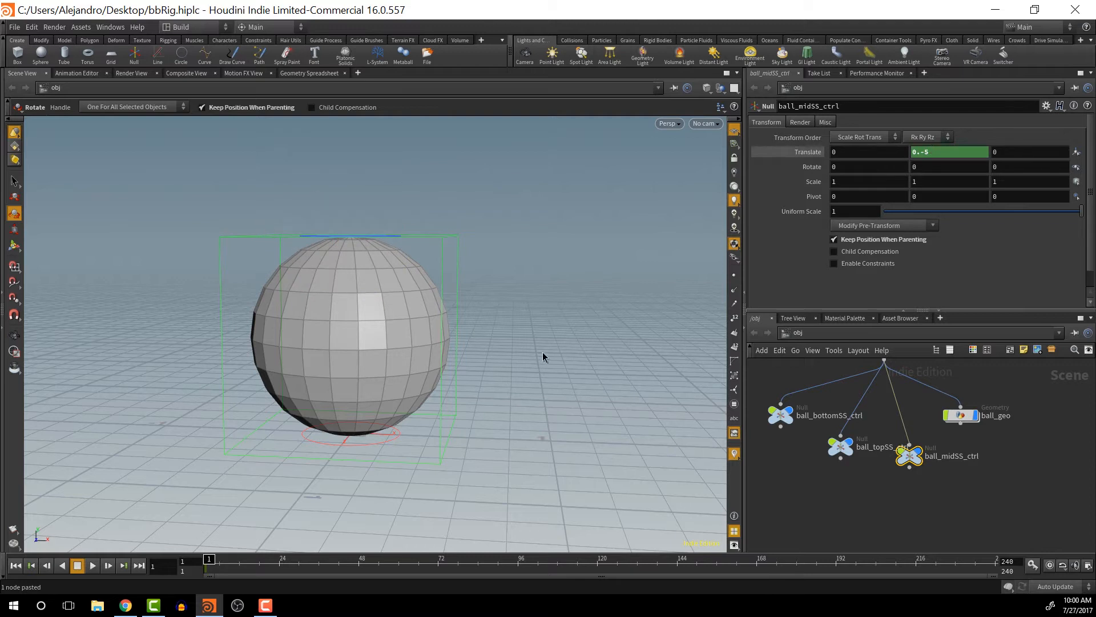
right_click(933, 153)
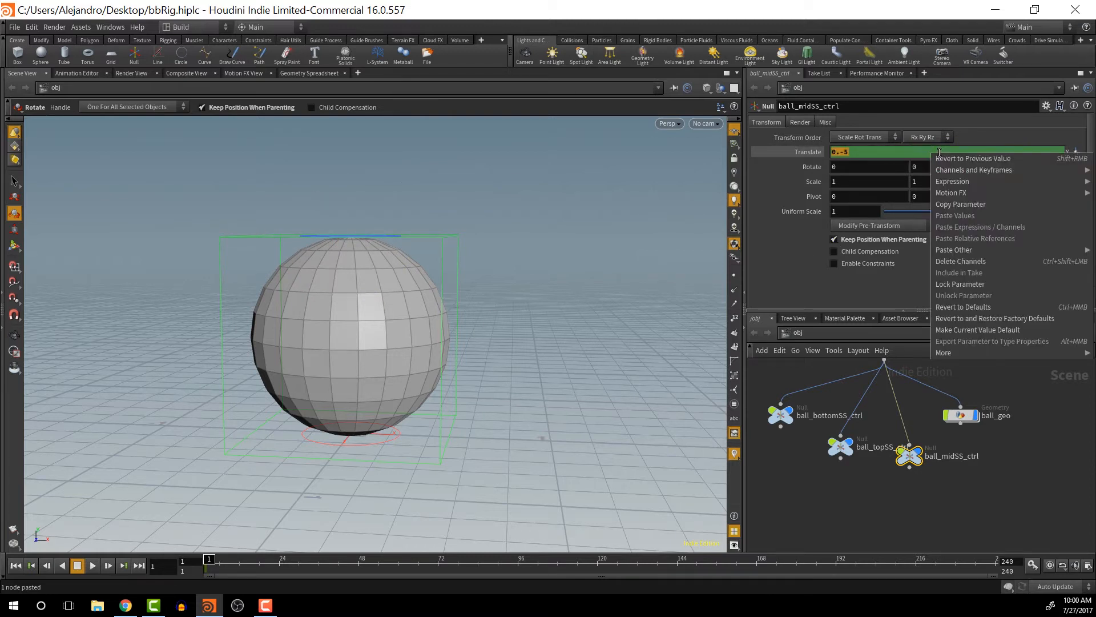
left_click(960, 261)
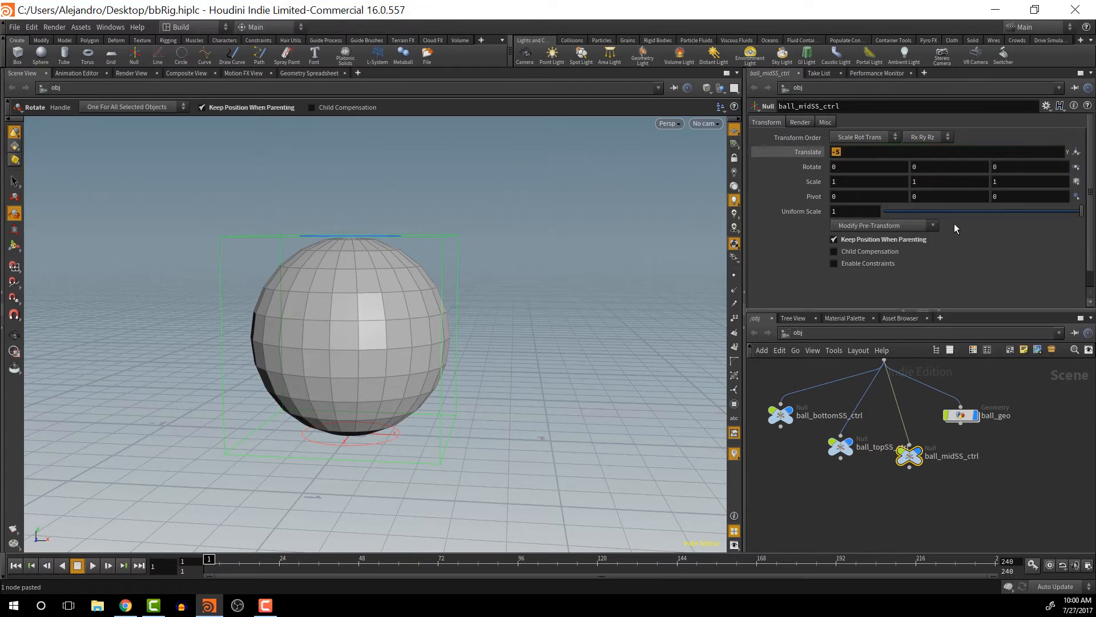
- Set ball_midSS_ctrl's Y translation to -0.5
left_click(911, 152)
double_click(910, 152)
type("-.25")
key("BackSpace")
key("BackSpace")
type("5")
key("Return")
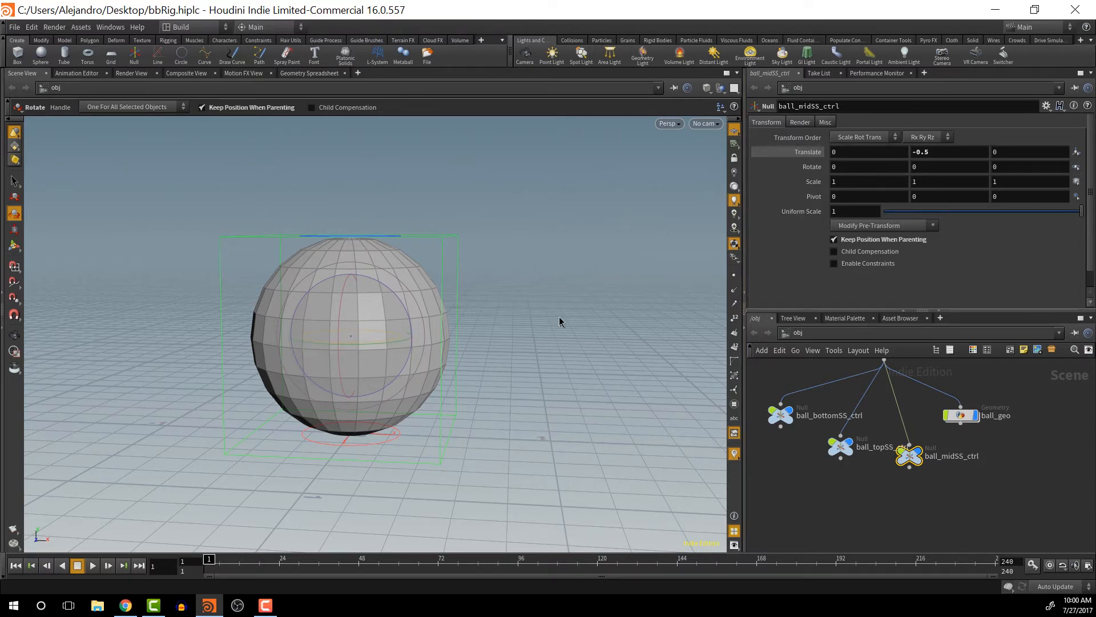
- Set ball_midSS_ctrl's display uniform scale to 2.23 and its wireframe color to the purple swatch (0.25, 0, 0.5)
left_click(823, 122)
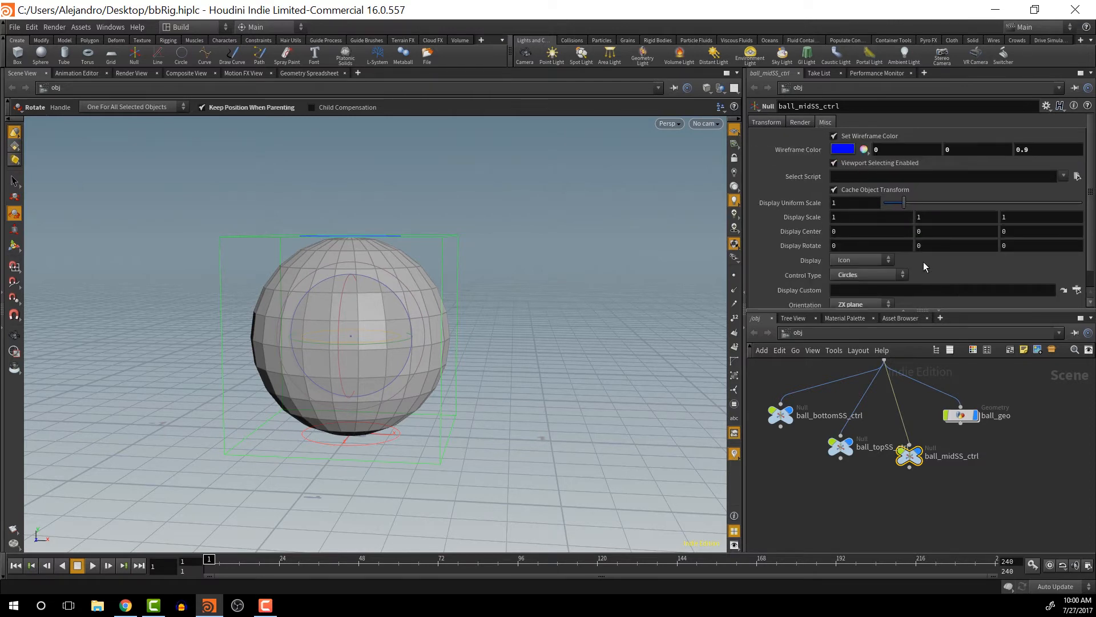
scroll(923, 261, "down", 1)
left_click_drag(904, 188, 934, 189)
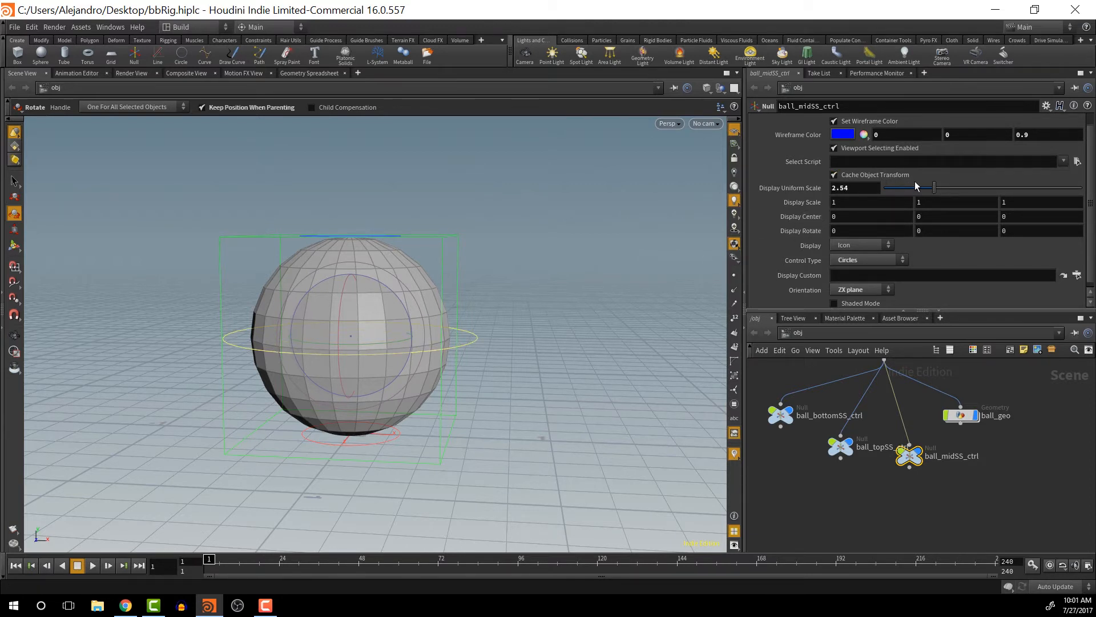
left_click_drag(935, 188, 928, 189)
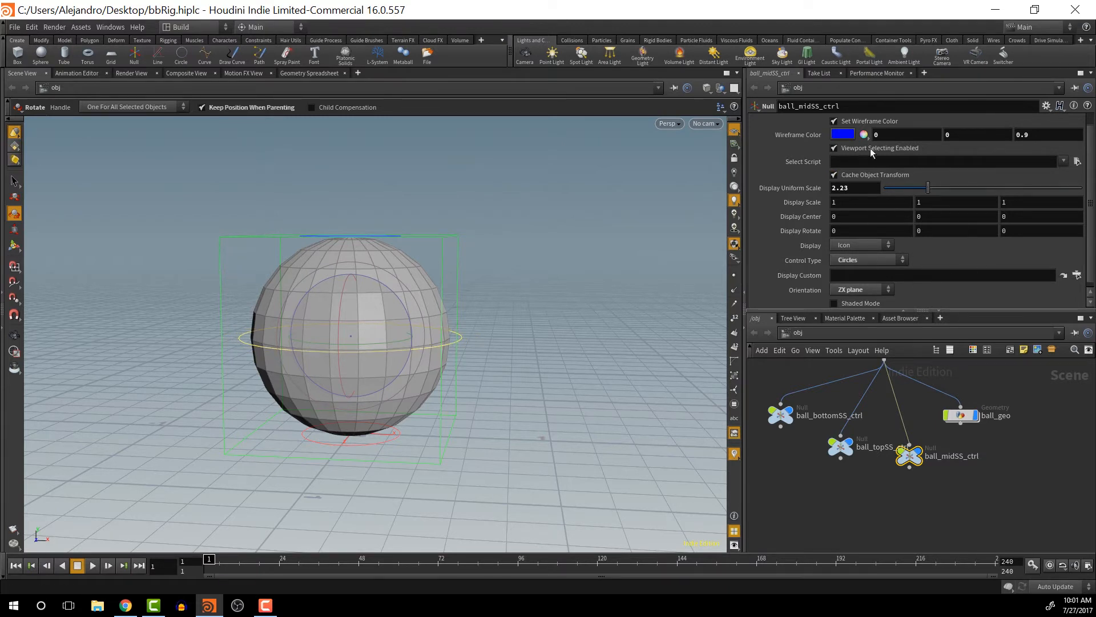
left_click(853, 138)
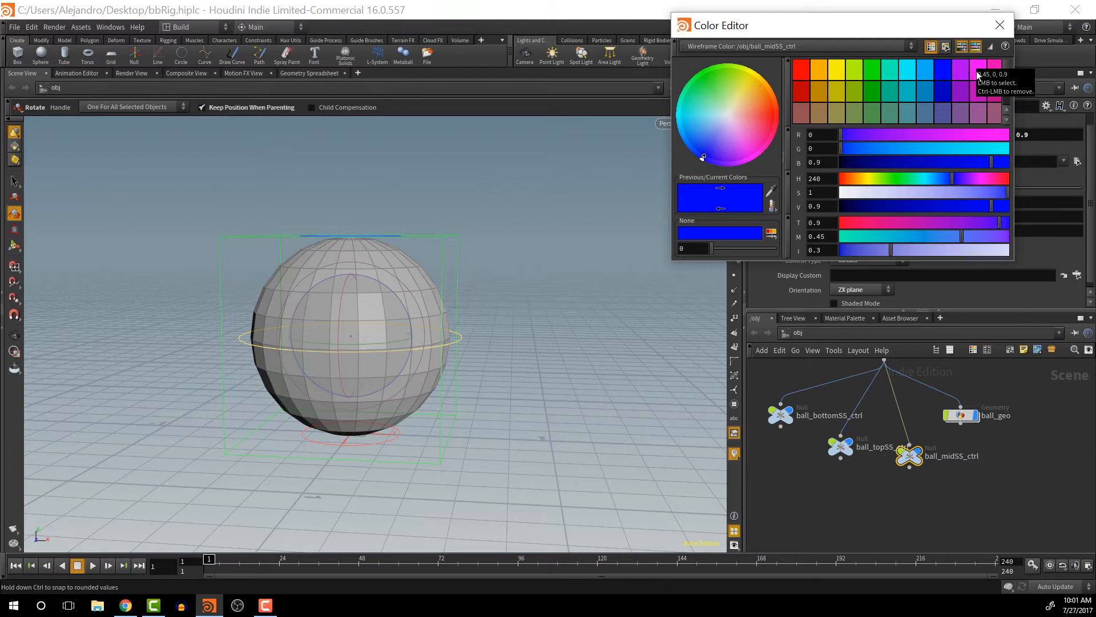
left_click(962, 92)
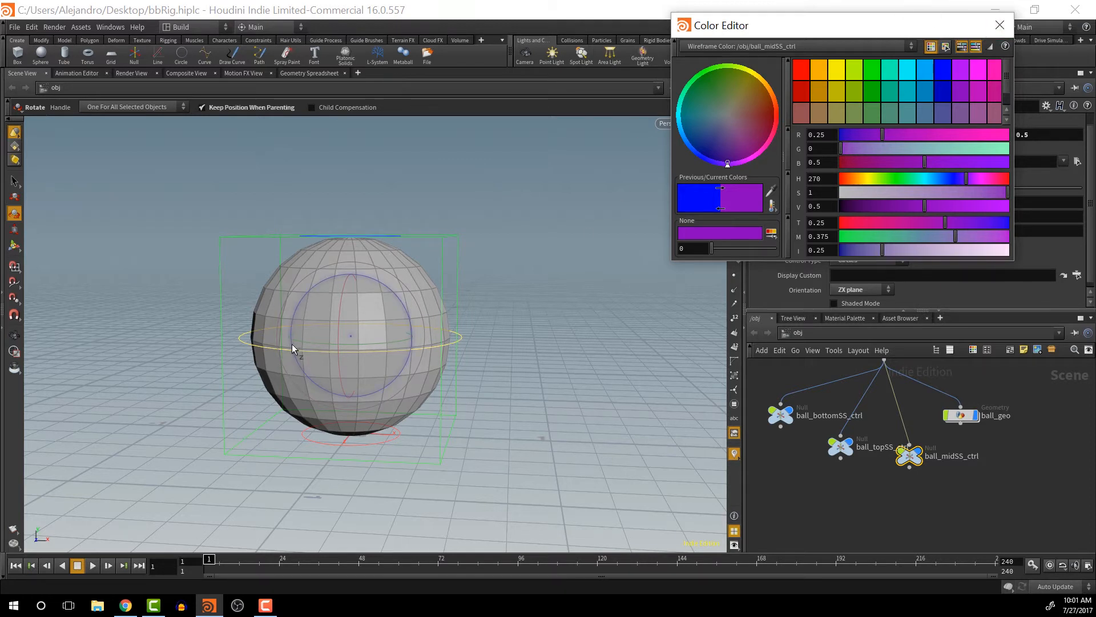
left_click(1000, 27)
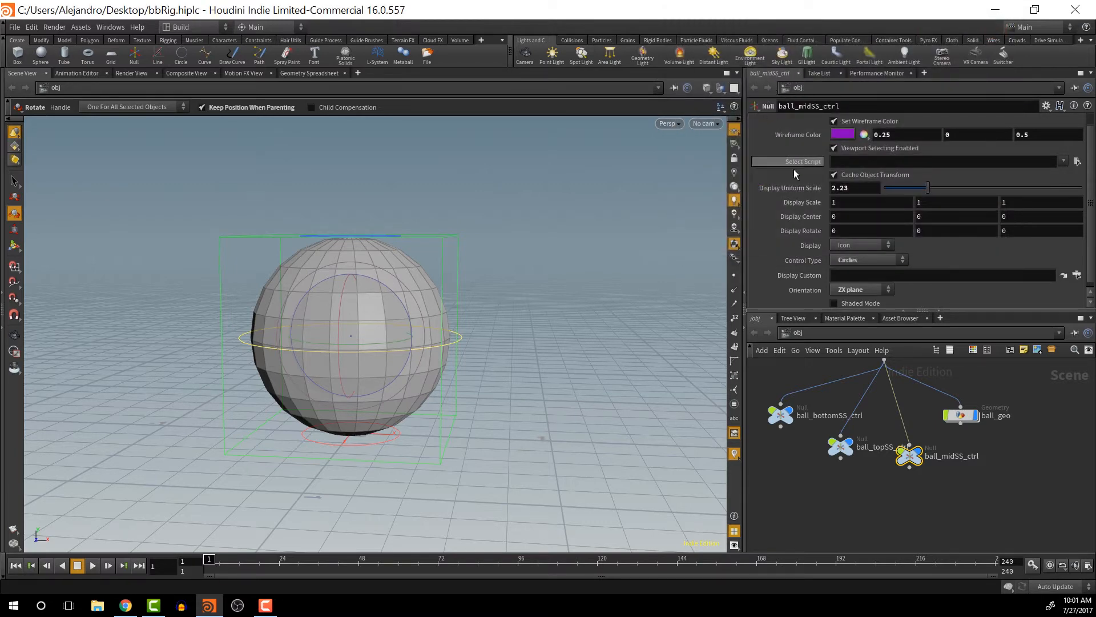
- Apply Clean Transform to ball_midSS_ctrl to move its translation into the pre-transform
scroll(765, 121, "up", 1)
left_click(763, 122)
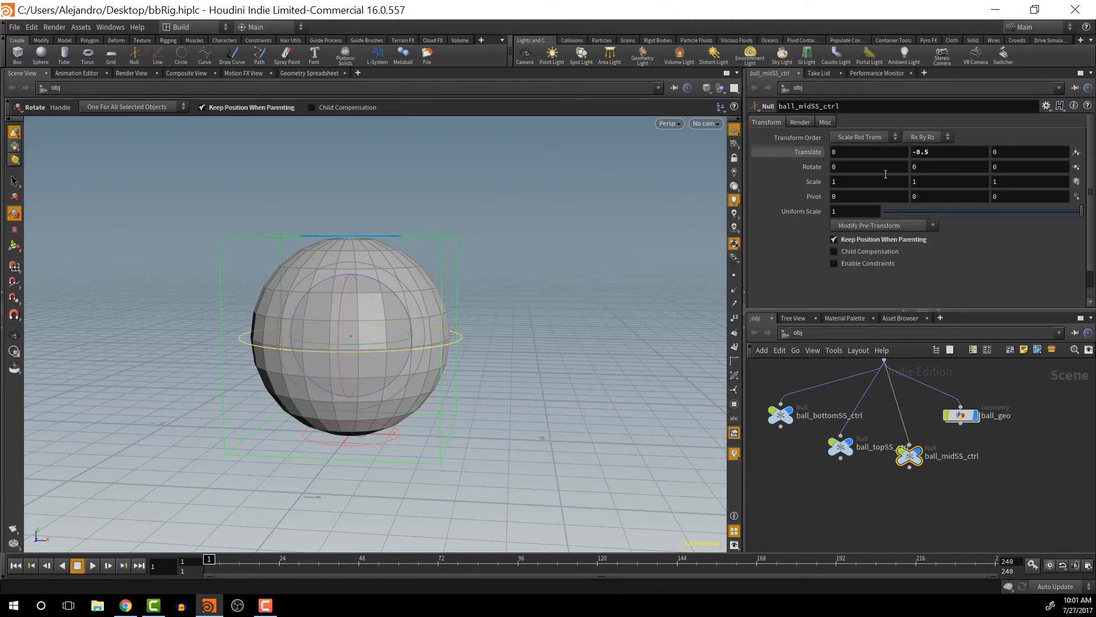
left_click(878, 225)
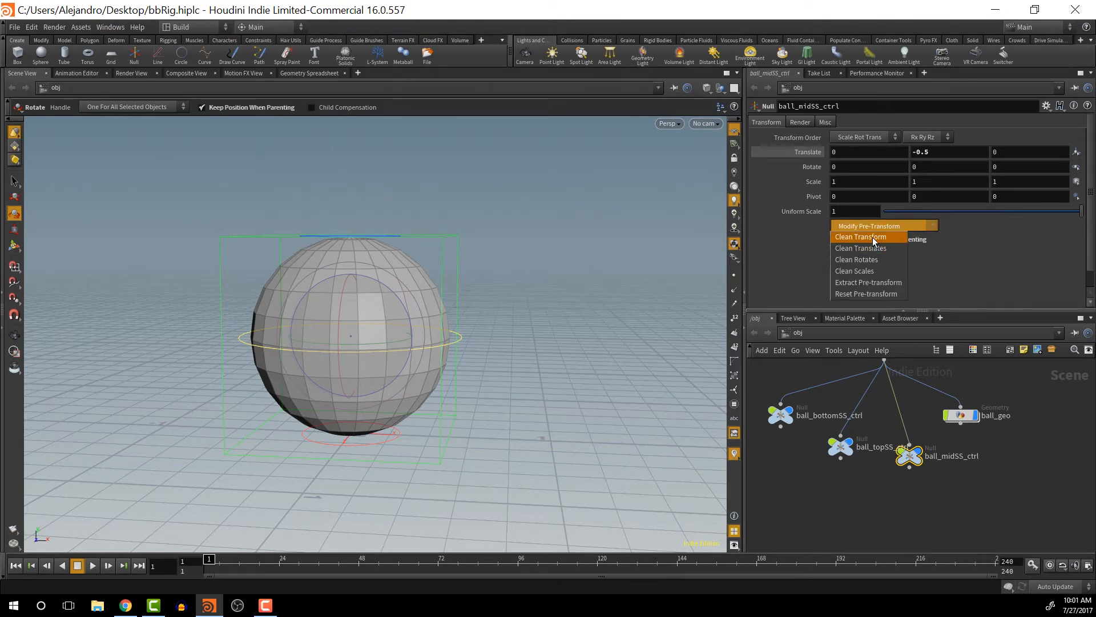
left_click(872, 237)
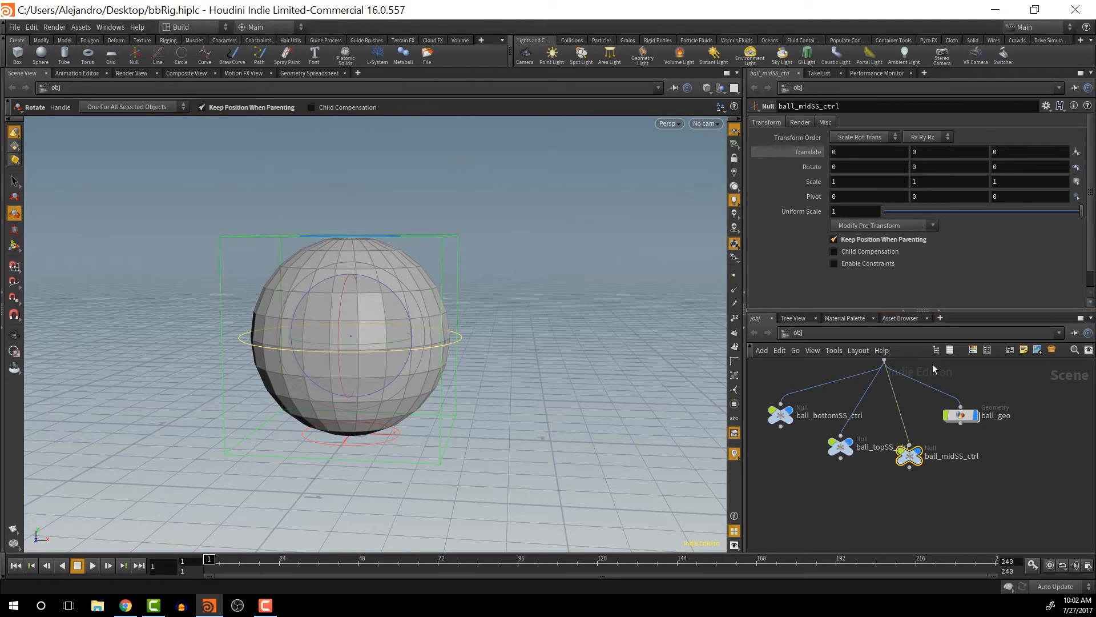
- Duplicate the ball_midSS_ctrl null and place the copy beside it, below ball_geo in the network
left_click(909, 467)
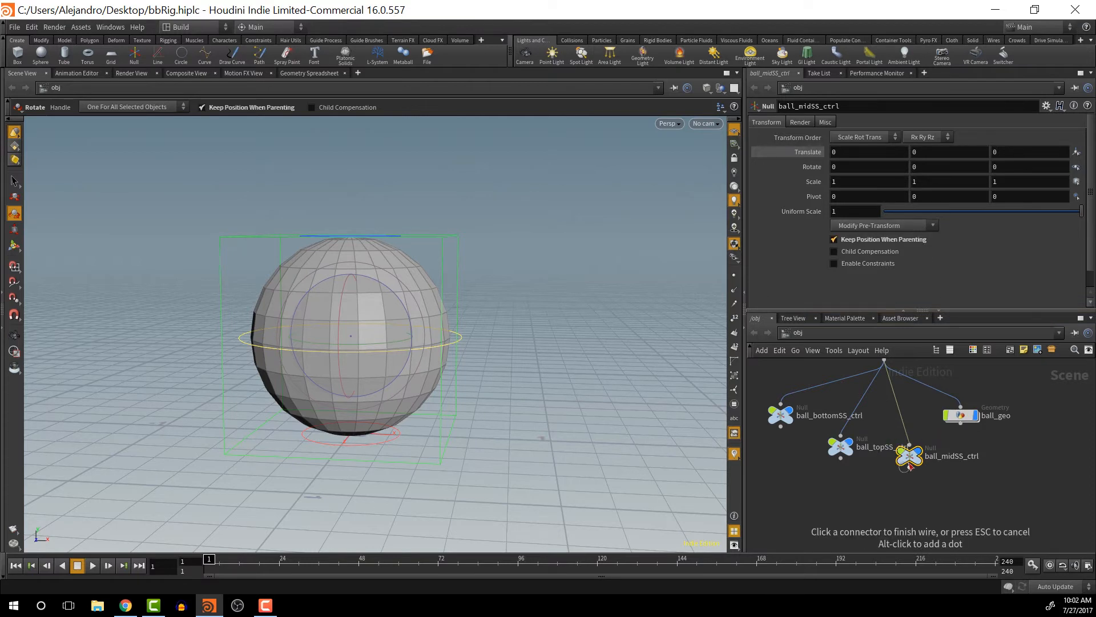
key("Escape")
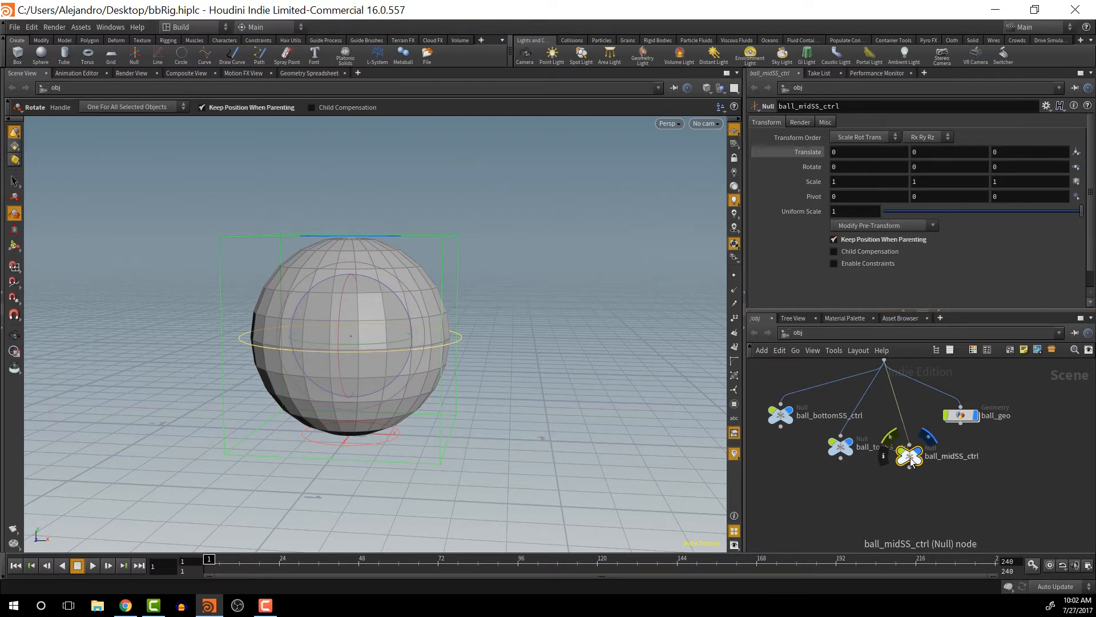
key("ctrl+c")
key("ctrl+v")
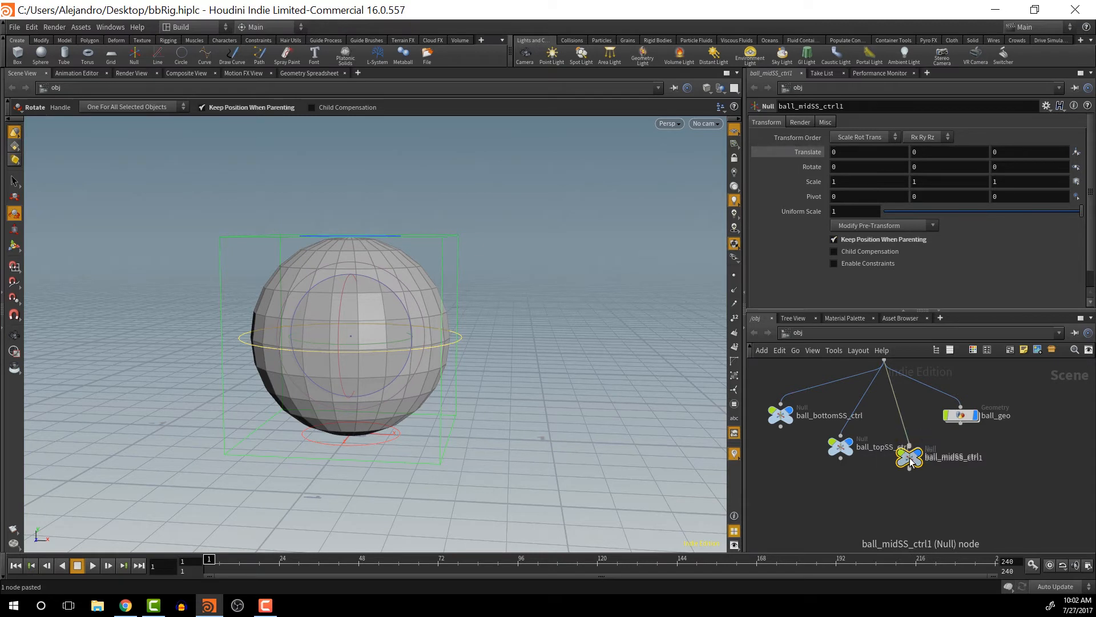
left_click_drag(911, 459, 954, 469)
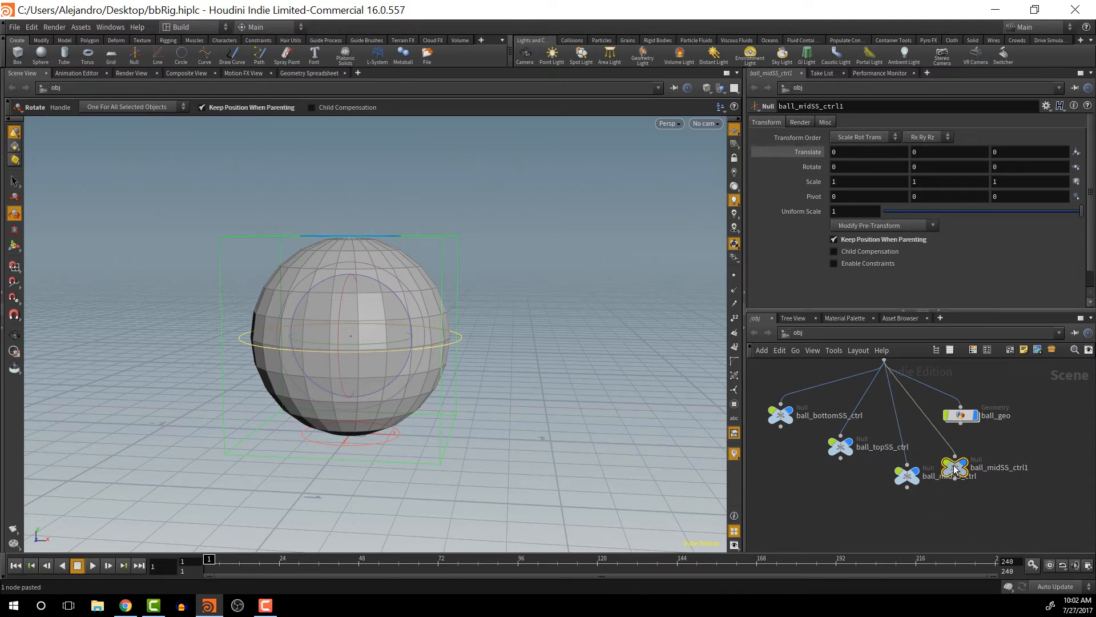
- Rename the duplicated null as ball_rot_ctrl
double_click(988, 469)
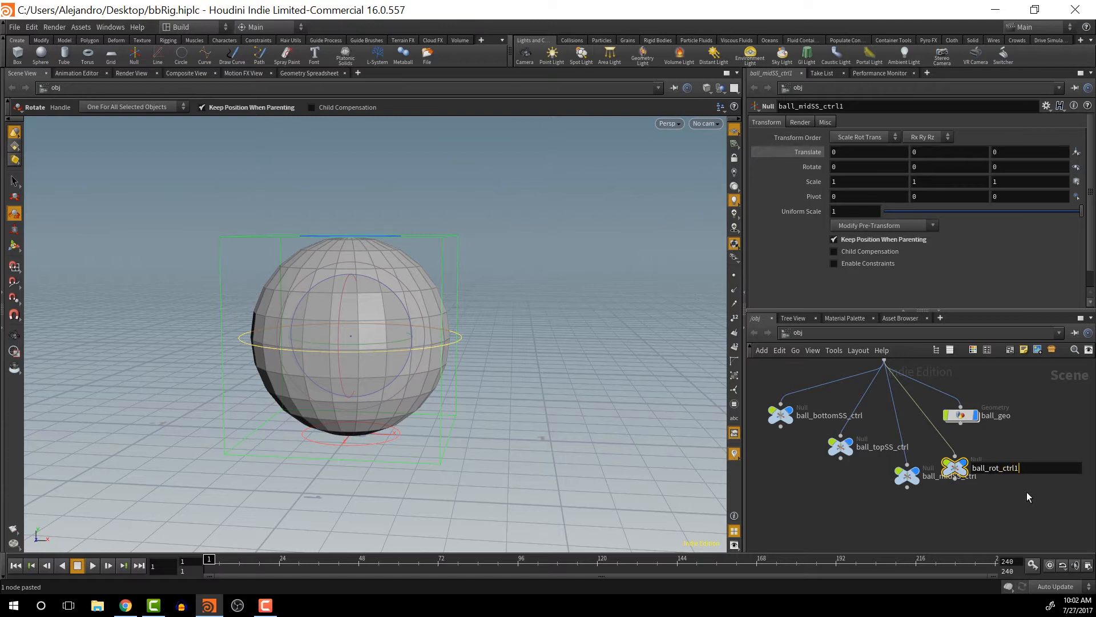
key("BackSpace")
key("Return")
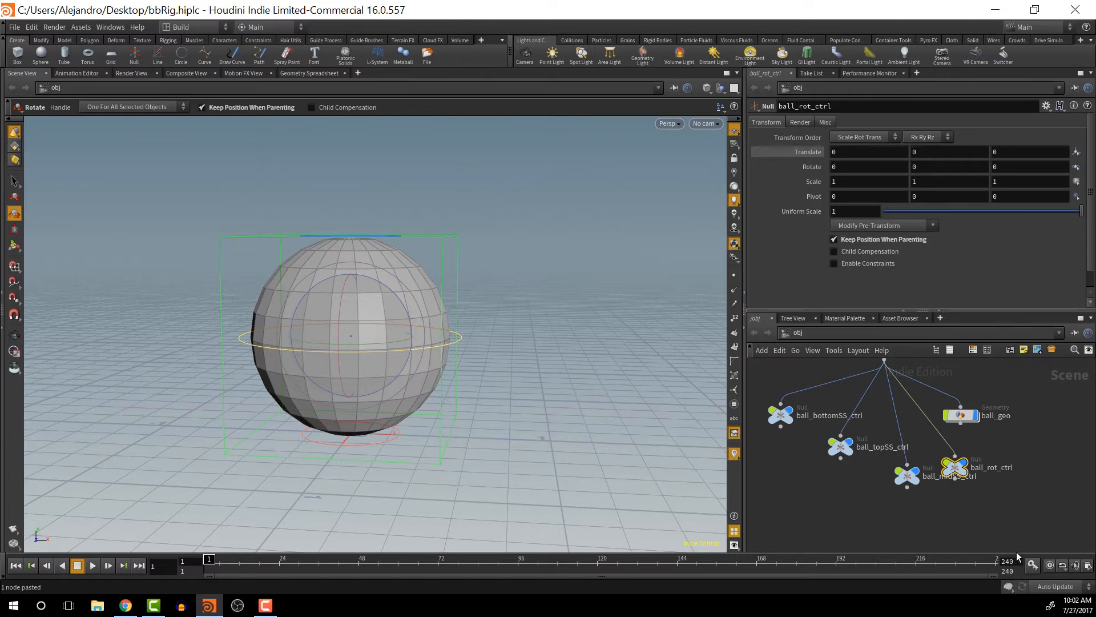
- Spread the ball_rot_ctrl, ball_midSS_ctrl, ball_topSS_ctrl and ball_bottomSS_ctrl nodes apart beneath ball_master_ctrl in the network
left_click_drag(959, 470, 971, 463)
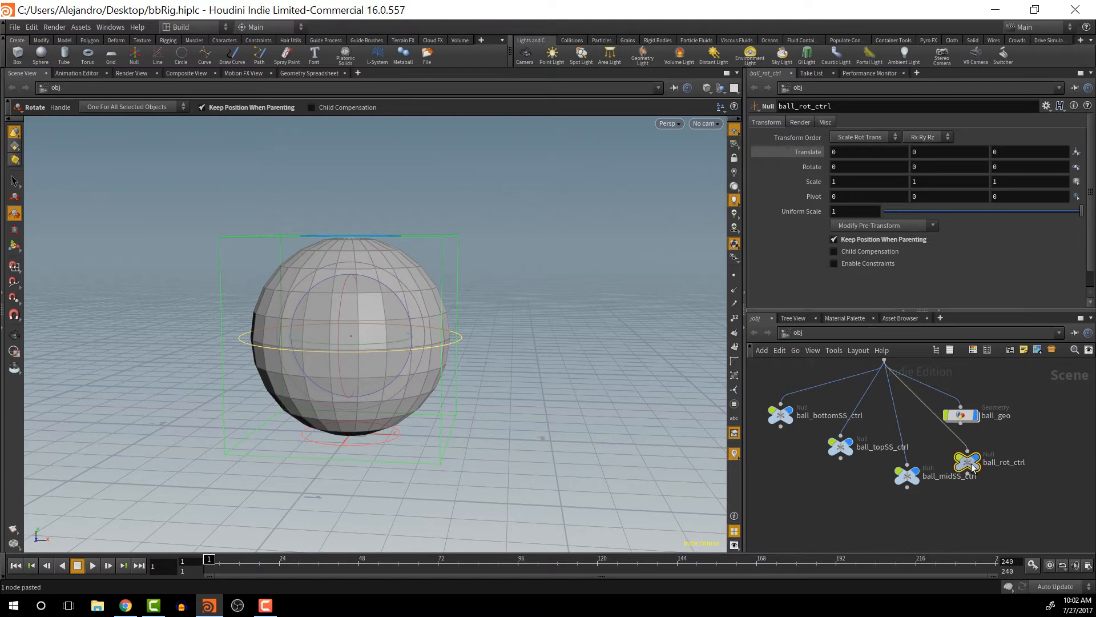
left_click_drag(901, 481, 888, 479)
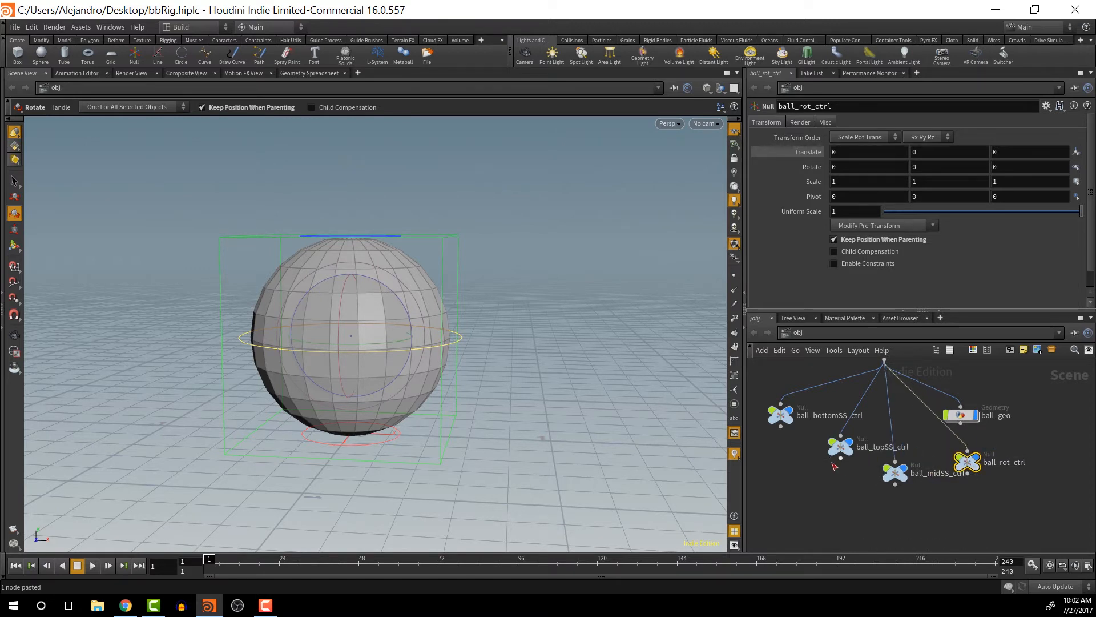
left_click_drag(839, 450, 812, 455)
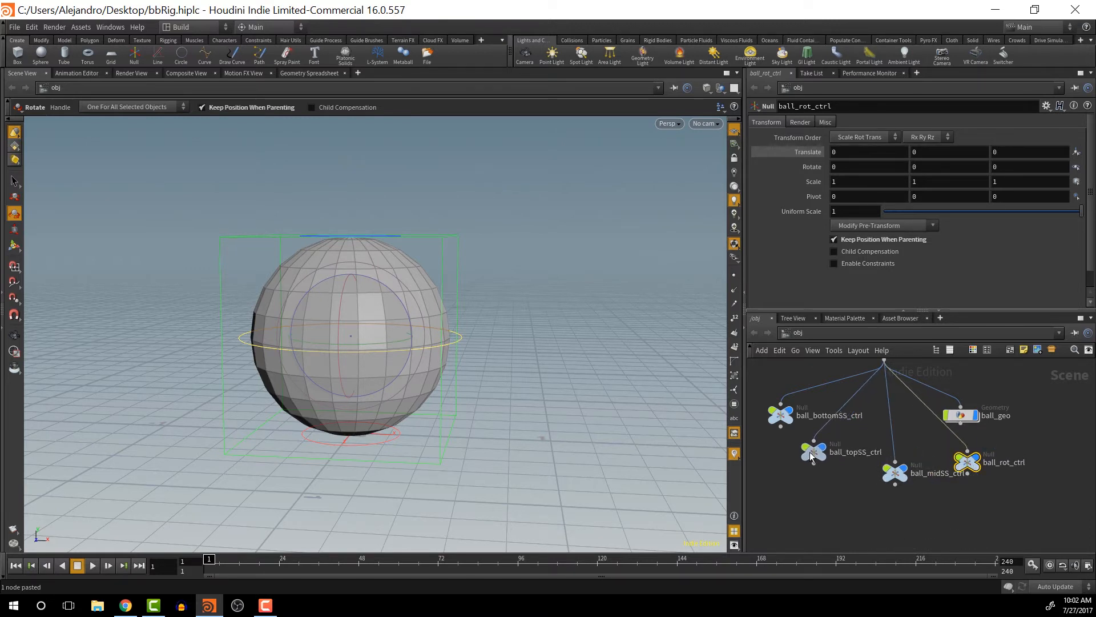
left_click_drag(786, 413, 778, 413)
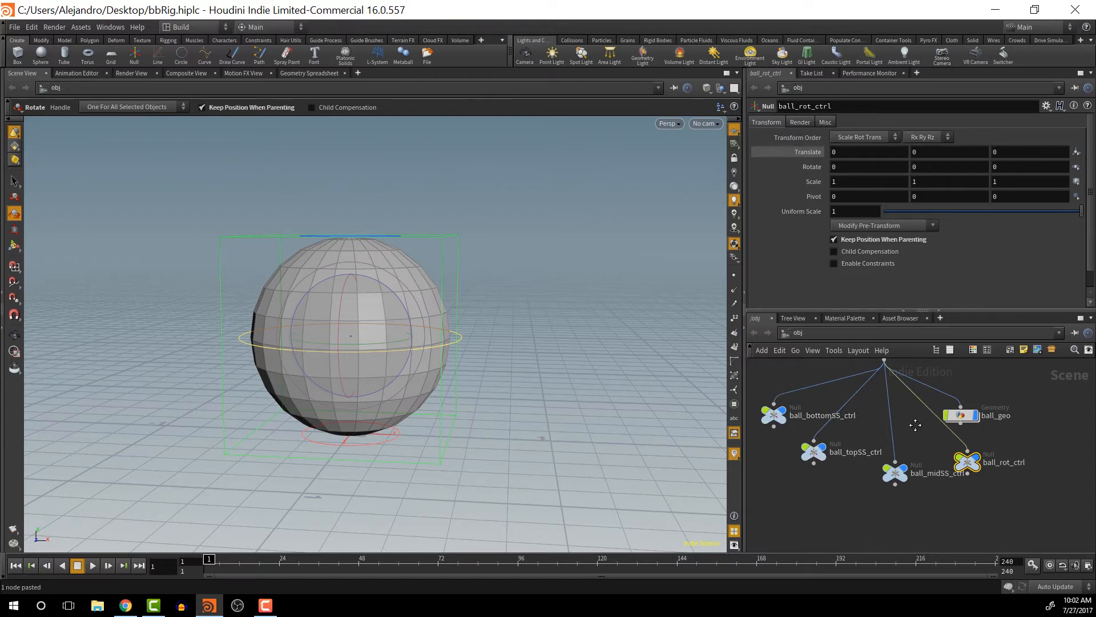
middle_click_drag(920, 410, 917, 437)
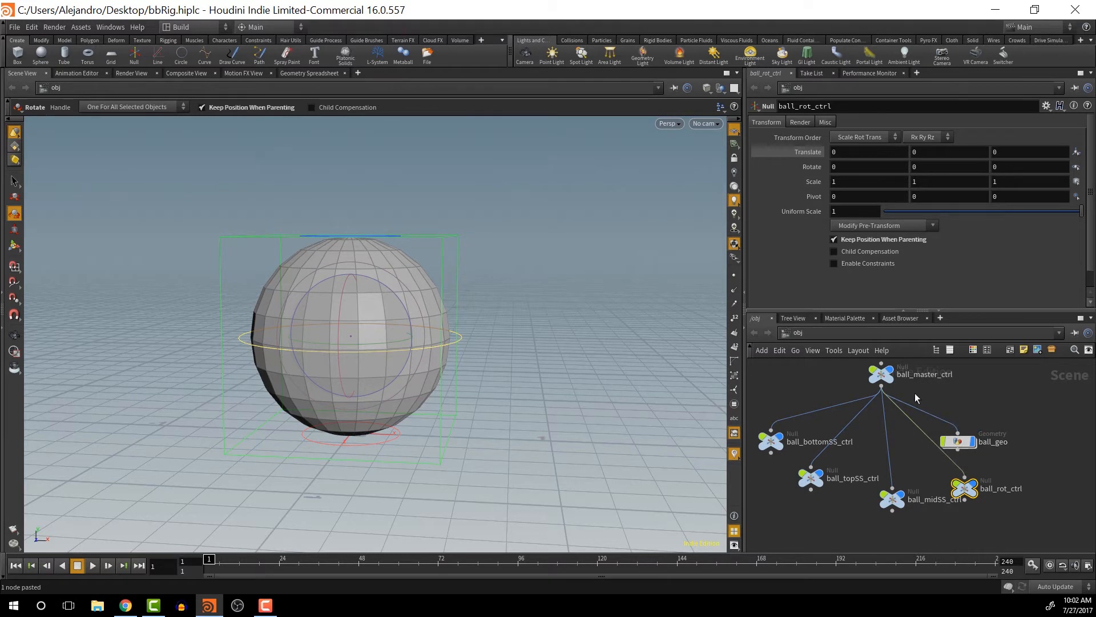
- Test-move ball_master_ctrl in the viewport to check that the whole rig follows, and undo the move
left_click(881, 373)
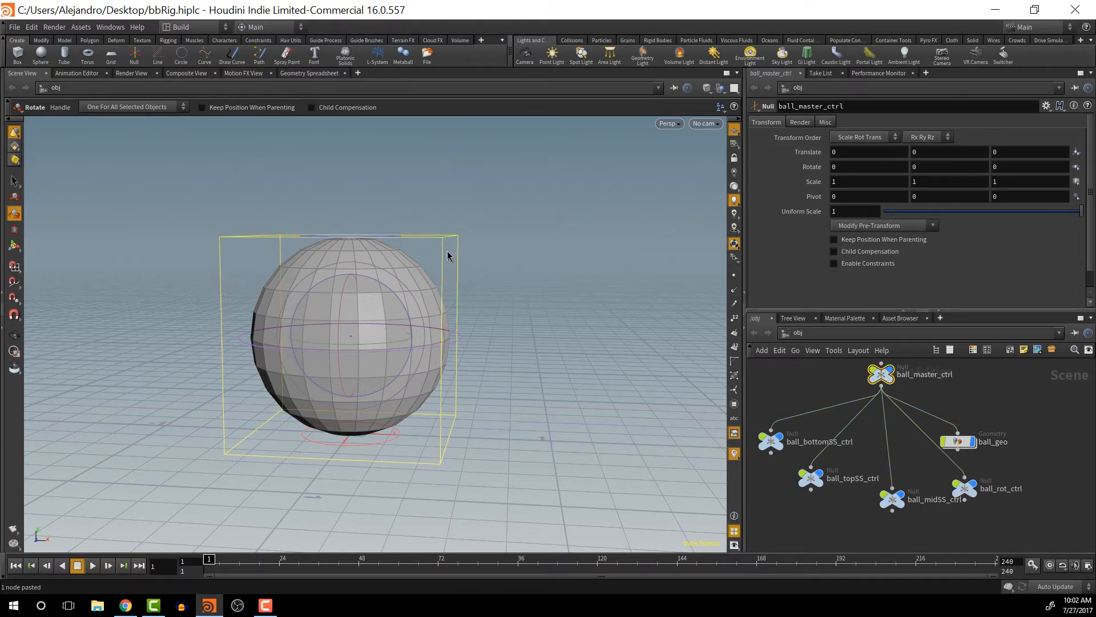
key("t")
middle_click_drag(275, 362, 427, 303)
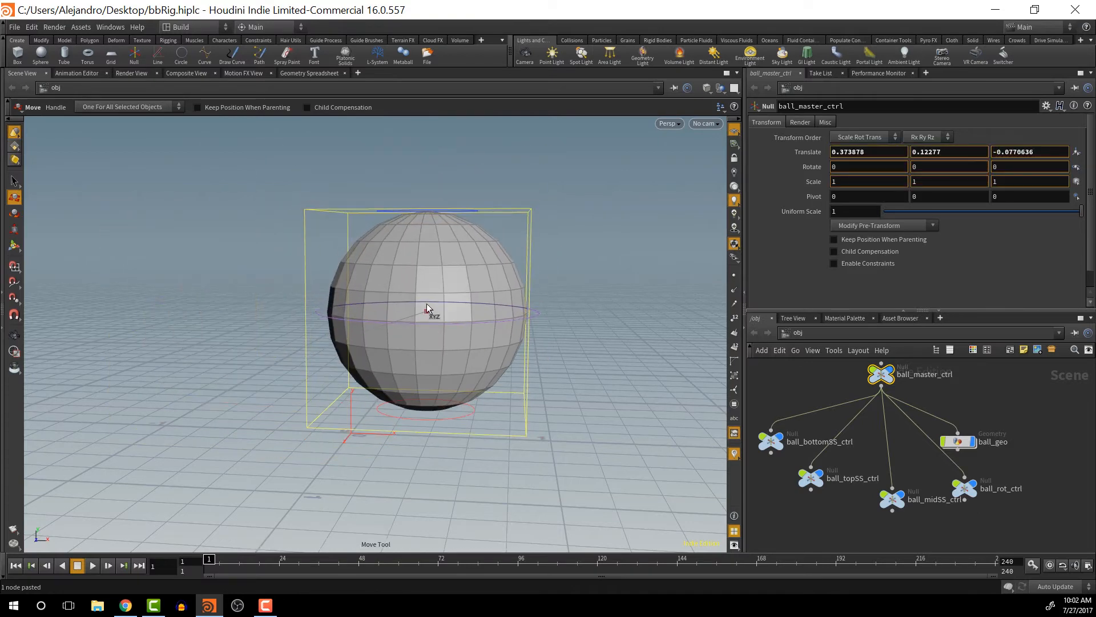
key("ctrl+z")
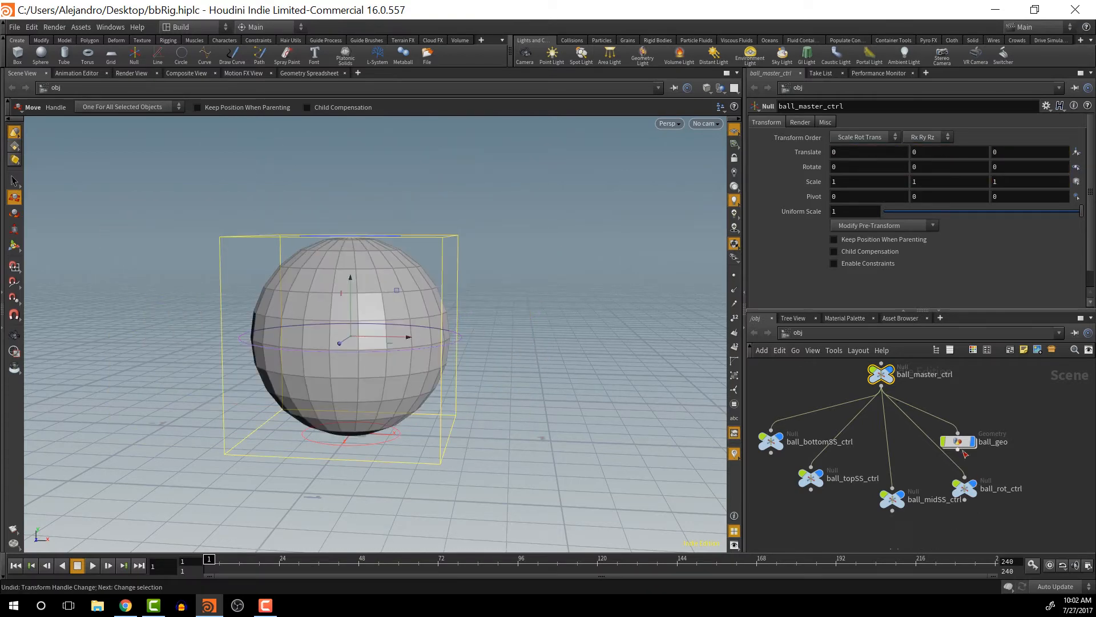
- Shift the ball_geo node farther away from the control nulls in the network
left_click_drag(962, 445, 992, 445)
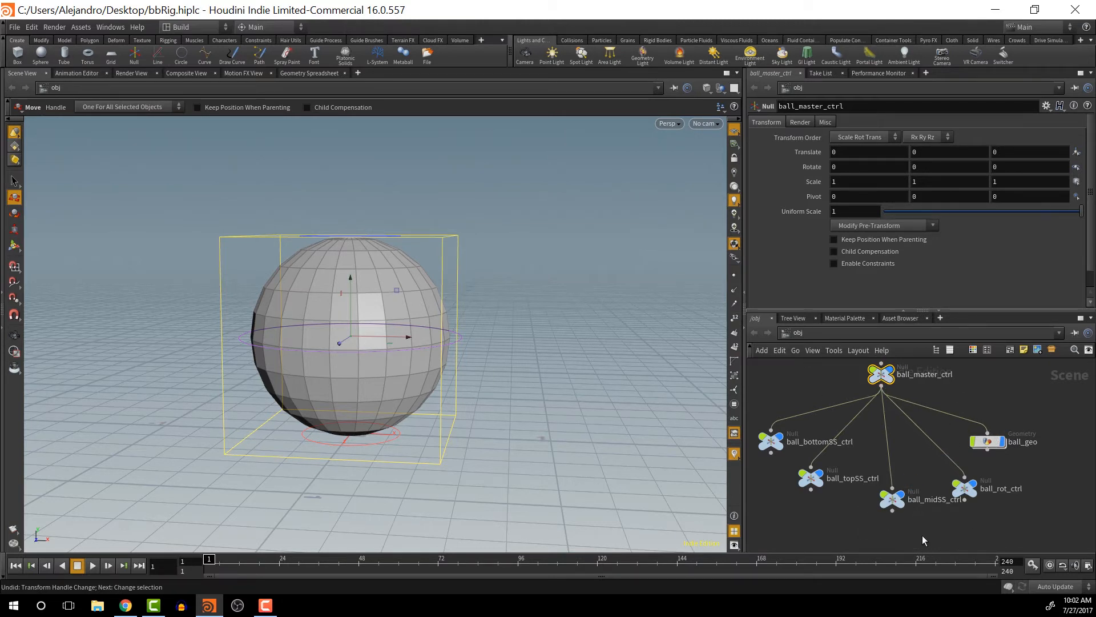
- Test-move ball_bottomSS_ctrl in the viewport, and undo the move
left_click(396, 436)
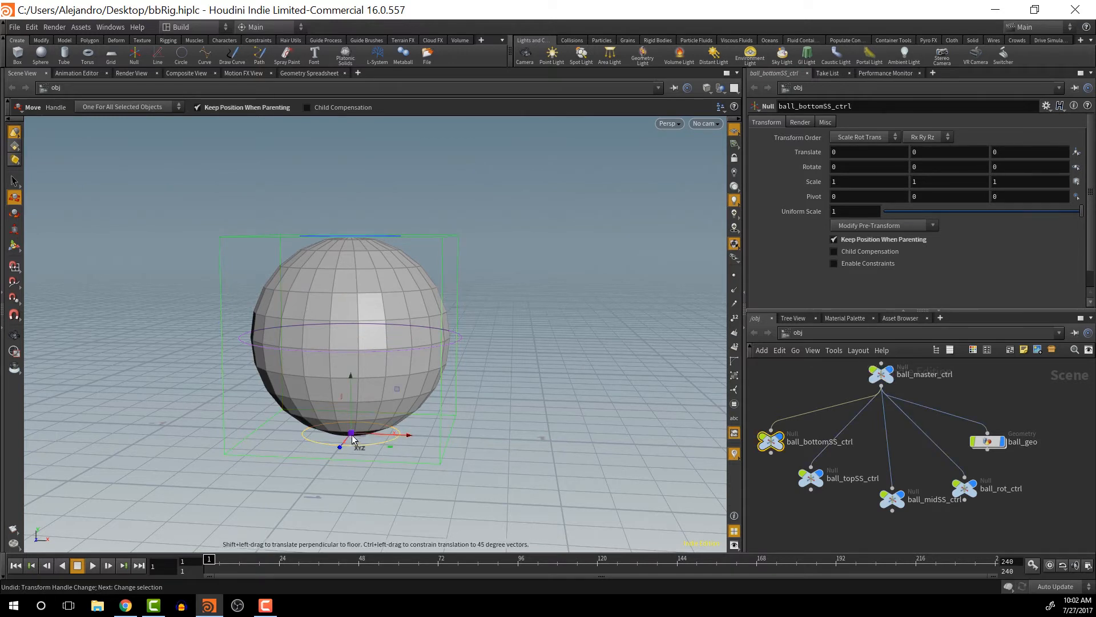
mouse_move(352, 439)
left_mouse_down()
mouse_move(472, 412)
mouse_move(321, 473)
mouse_move(279, 450)
mouse_move(338, 427)
left_mouse_up()
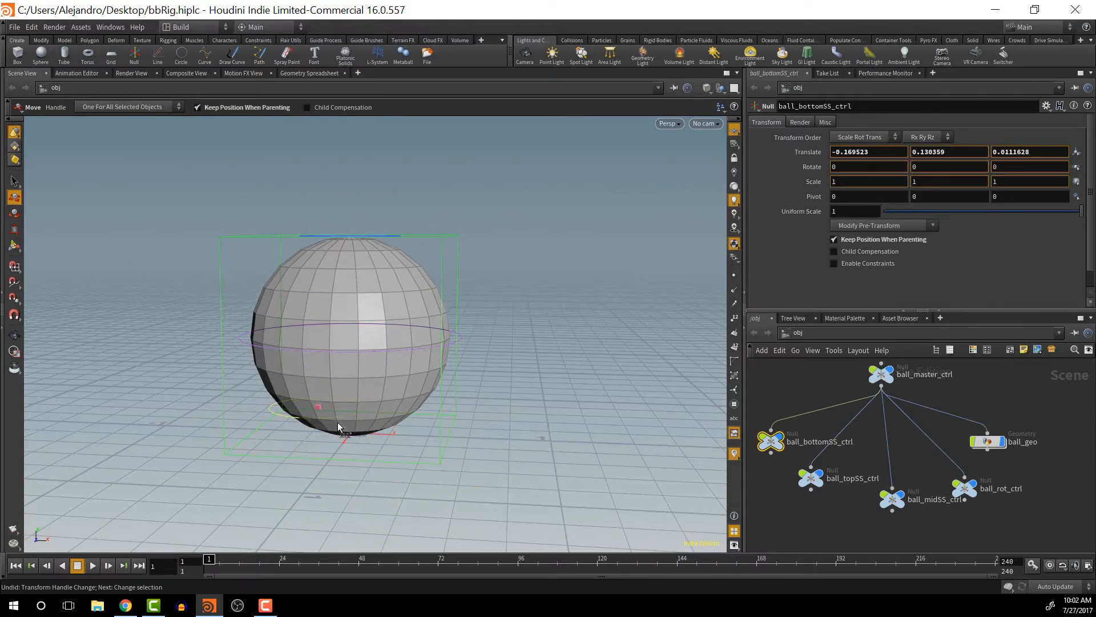
key("ctrl+z")
key("ctrl+z")
key("ctrl+z")
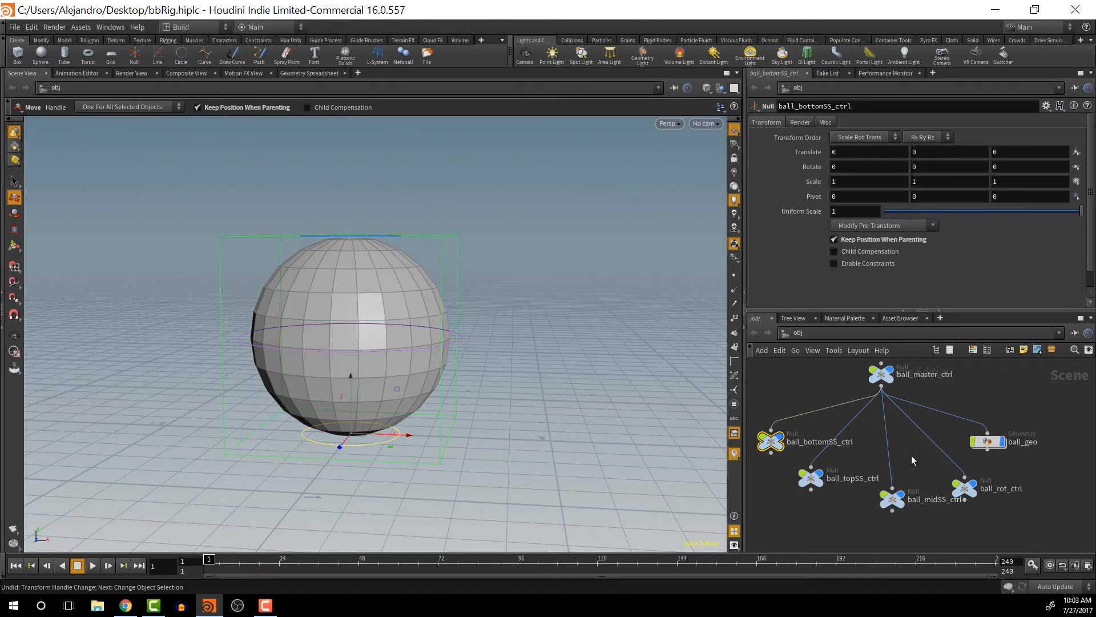
- Set ball_rot_ctrl's wireframe color to green (0, 0.9, 0) and its display uniform scale to 2.57, and deselect it
left_click(964, 488)
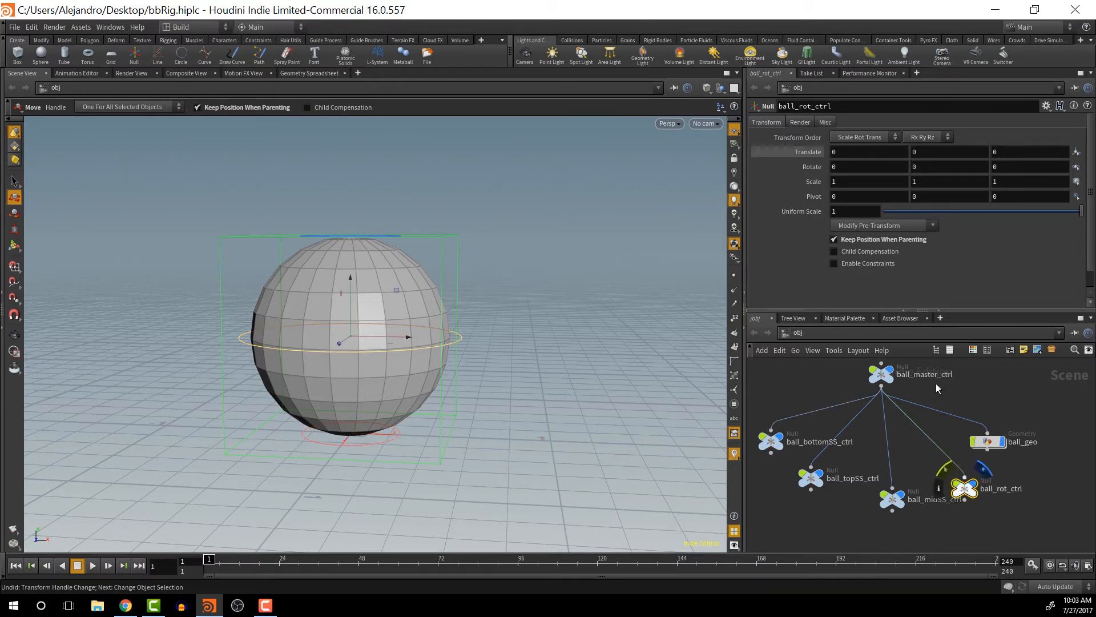
left_click(826, 123)
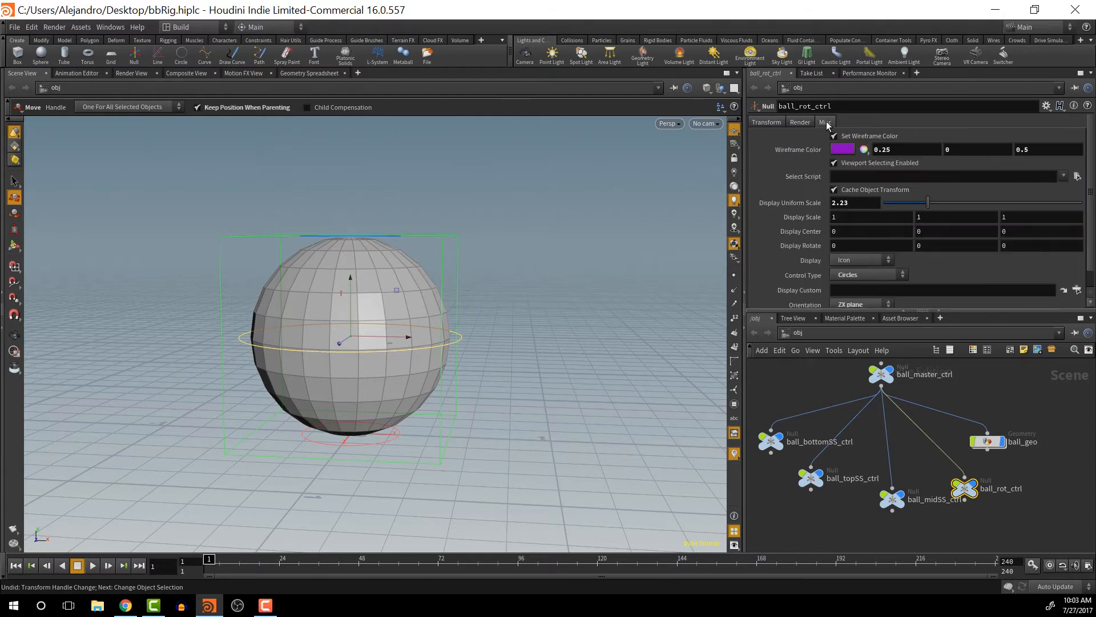
left_click(842, 150)
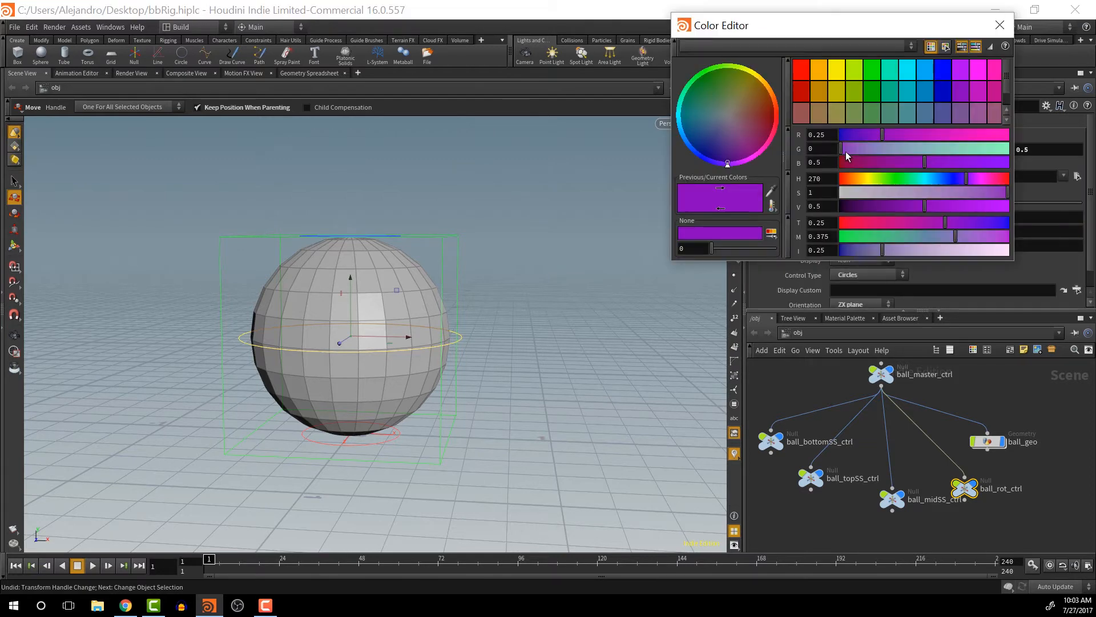
left_click(876, 71)
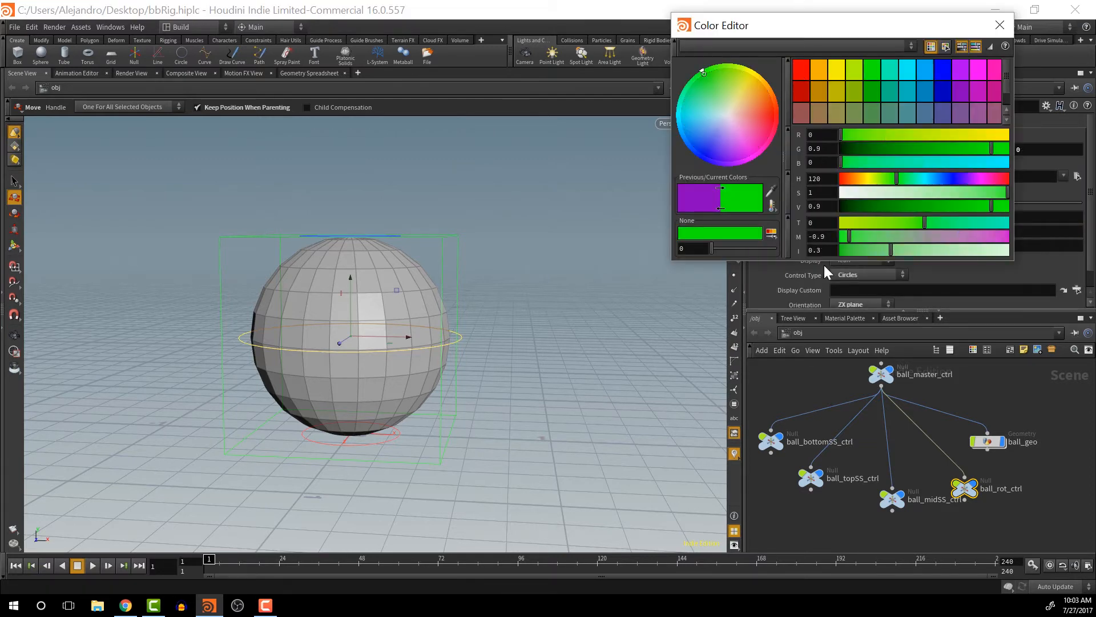
left_click(1000, 25)
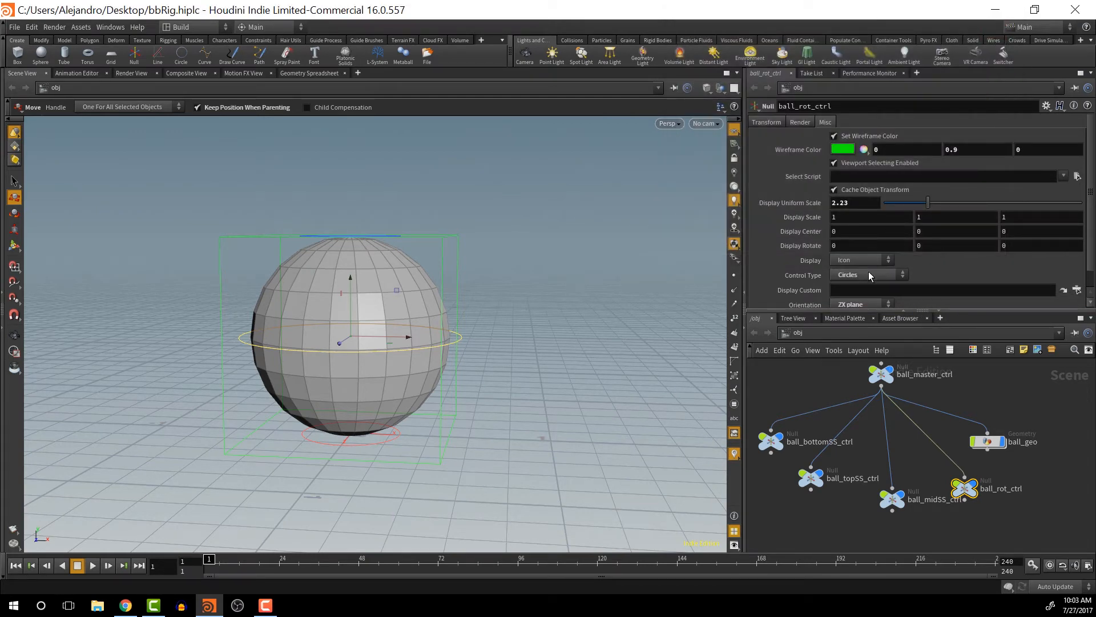
left_click_drag(929, 201, 935, 201)
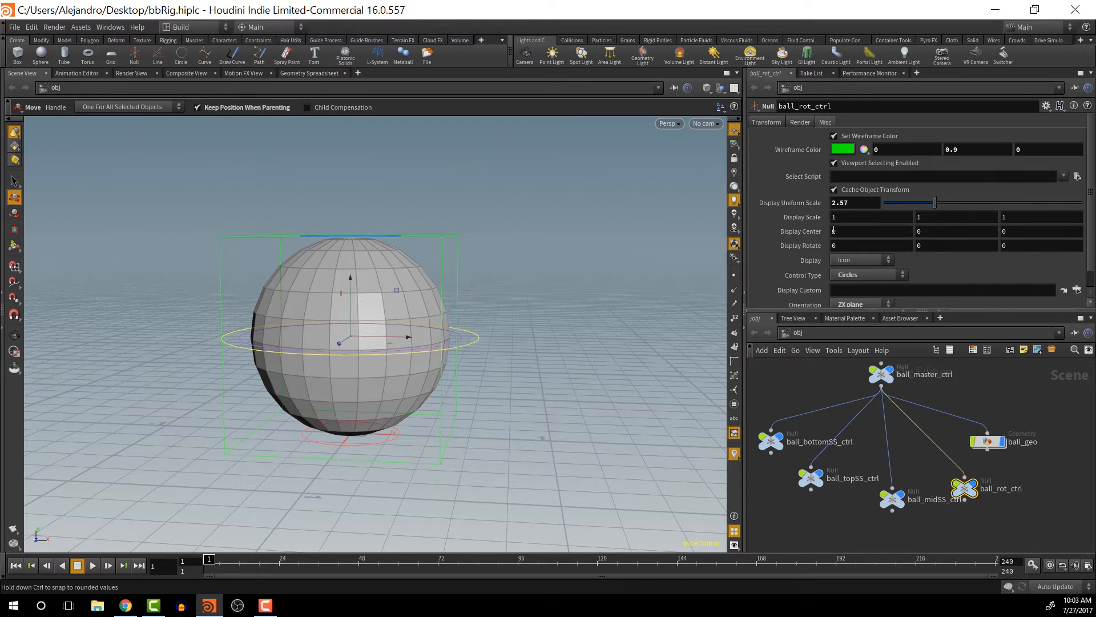
left_click(554, 286)
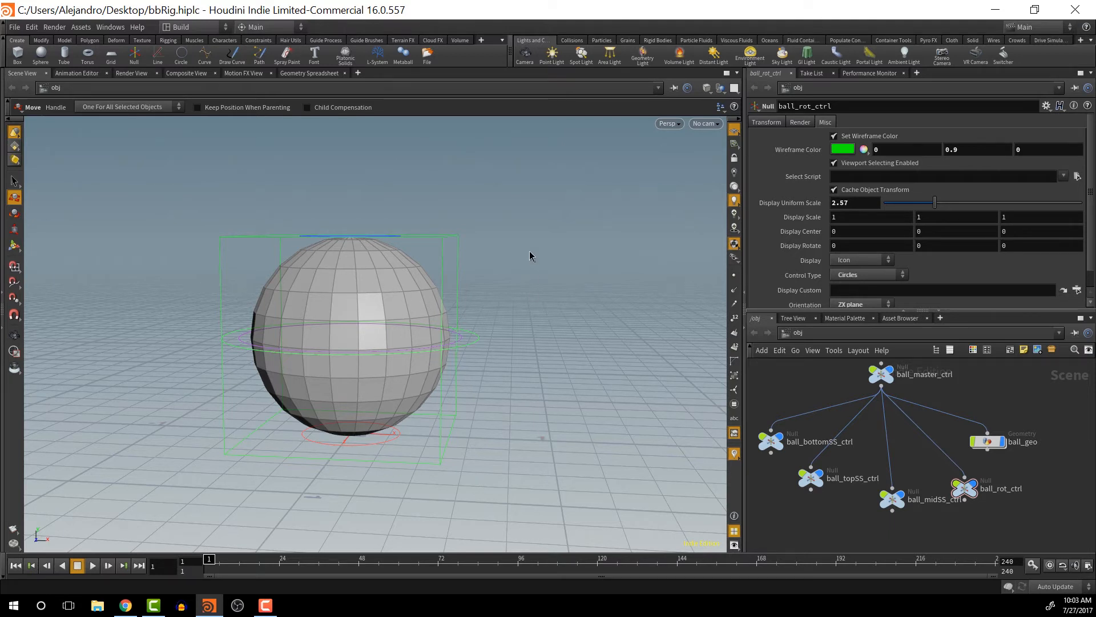
- Test-rotate ball_rot_ctrl in the viewport, and undo the rotation
left_click(477, 338)
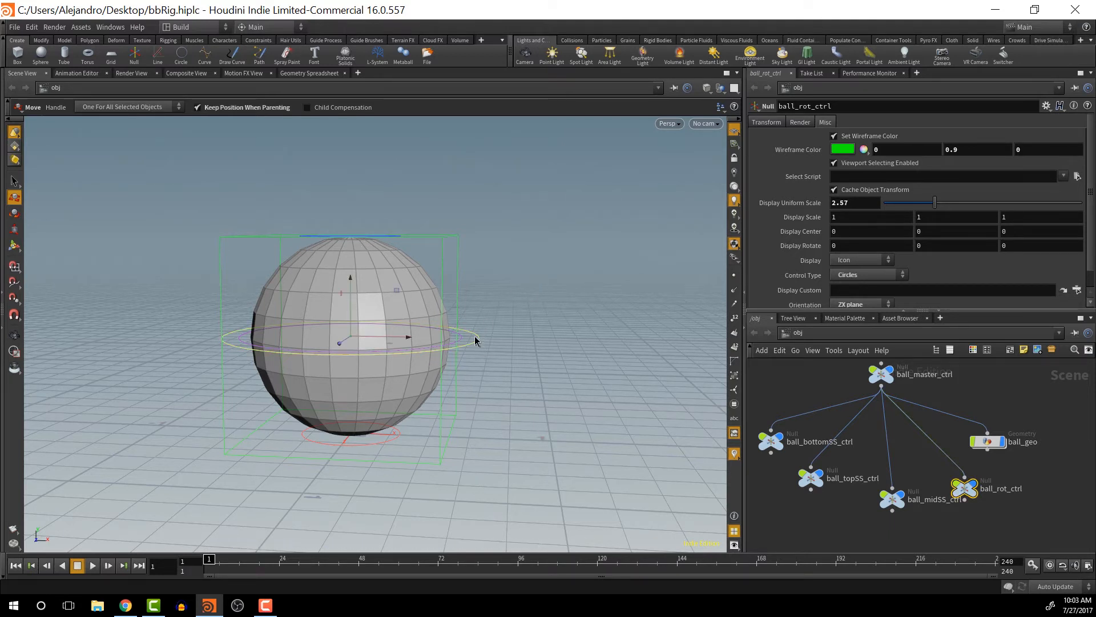
key("e")
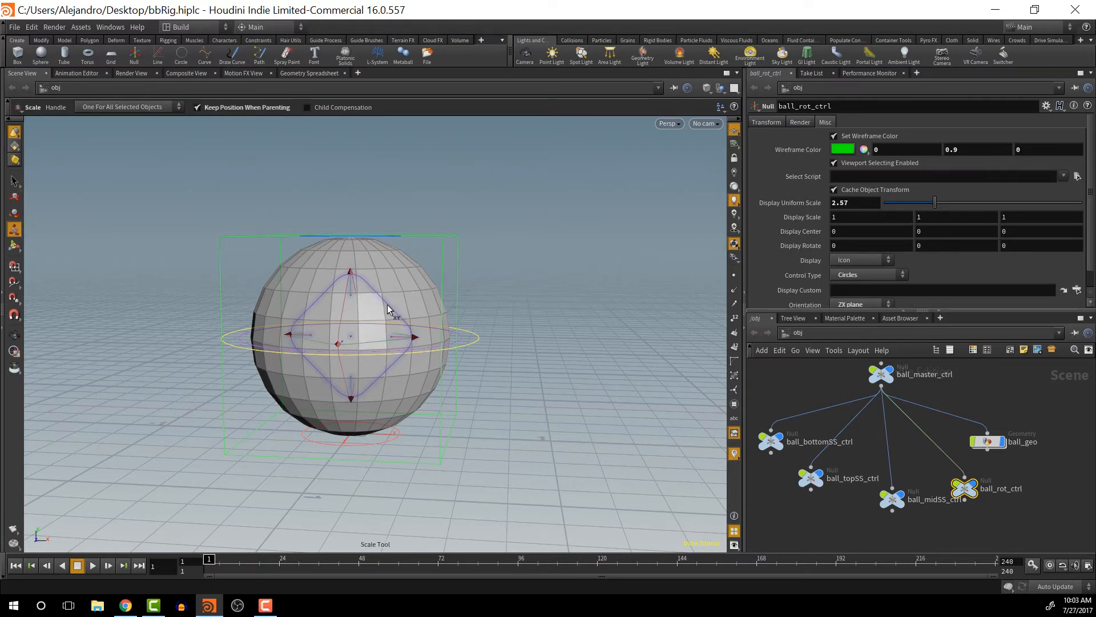
key("r")
left_click_drag(385, 291, 291, 234)
key("ctrl+z")
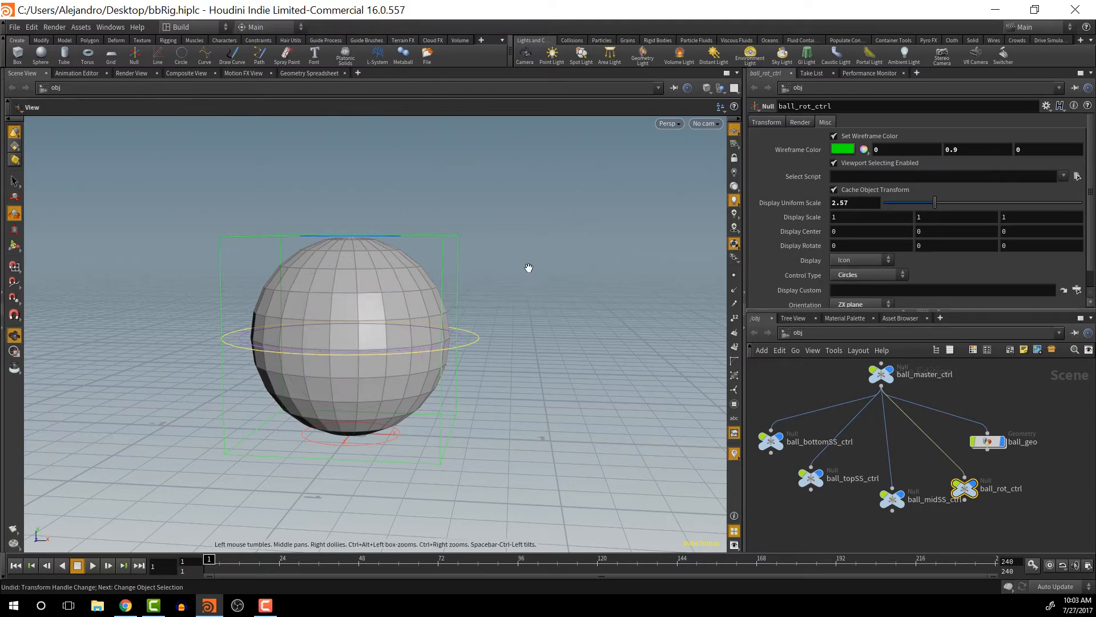
- Select ball_topSS_ctrl with the Move tool and examine its placement on the ball from different angles
left_click_drag(528, 266, 450, 290)
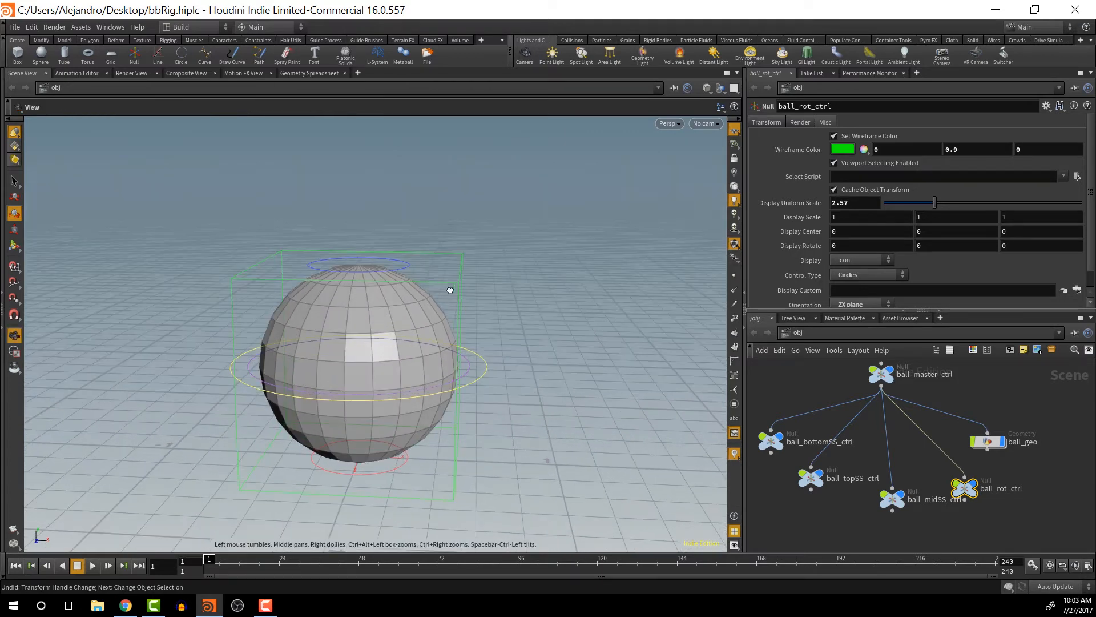
left_click(405, 266)
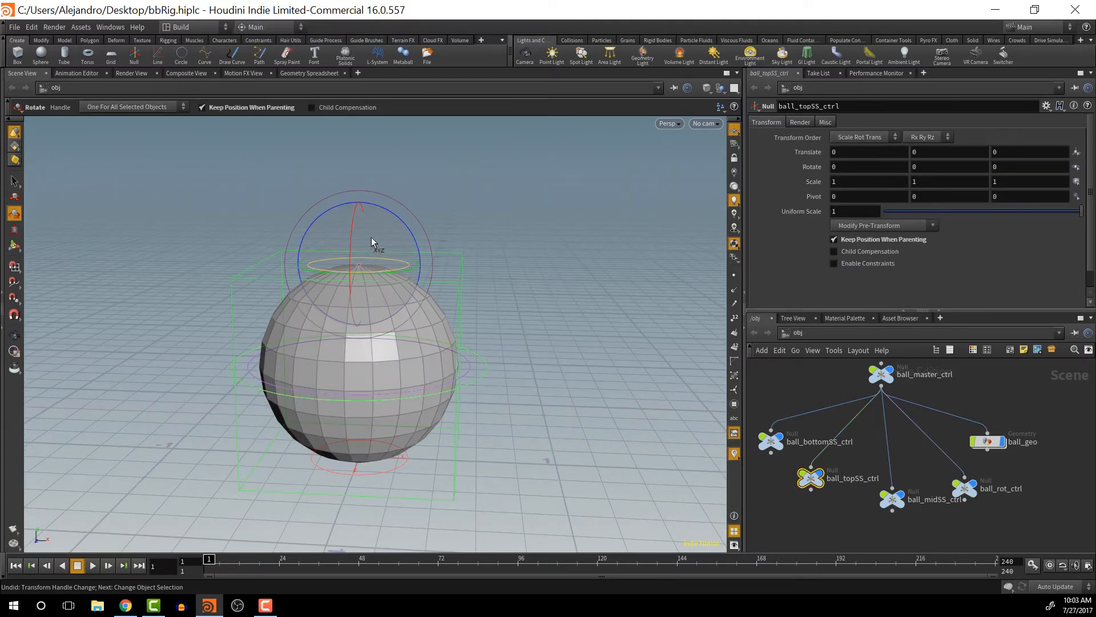
key("t")
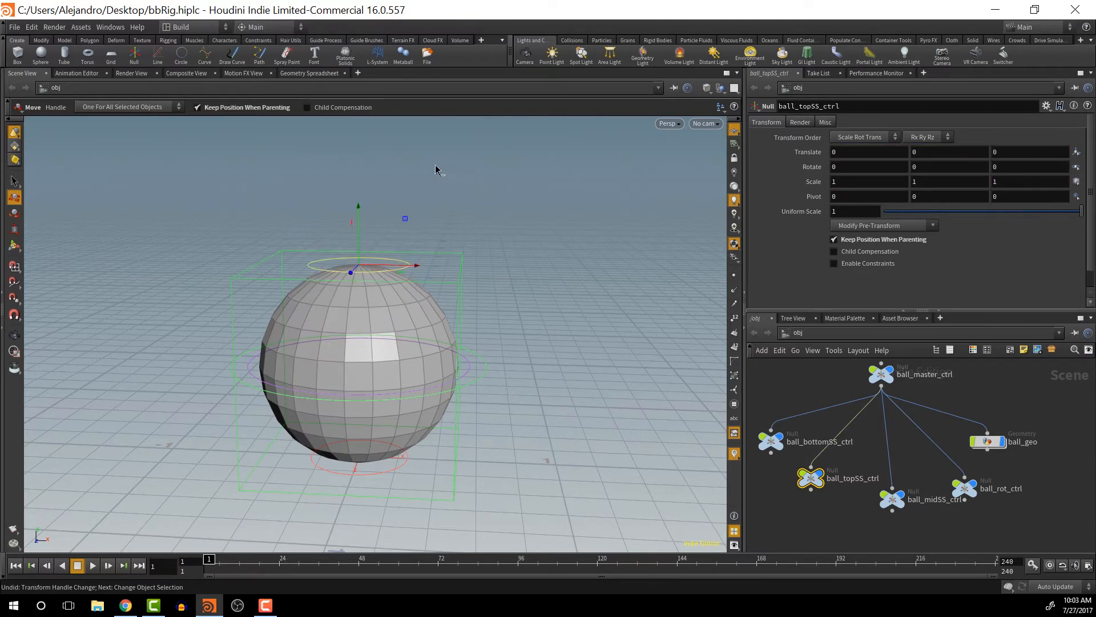
key("space")
left_click_drag(455, 299, 396, 416)
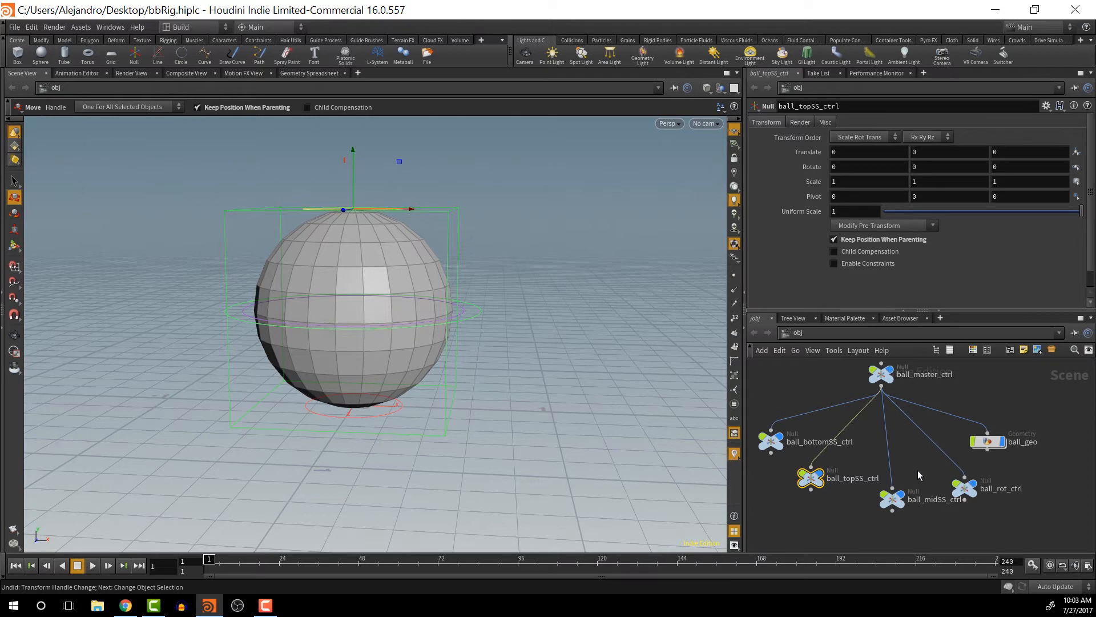
- Add a null at the ball's center, parented under ball_master_ctrl, as the parent of ball_midSS_ctrl and ball_rot_ctrl
left_click_drag(974, 496, 967, 507)
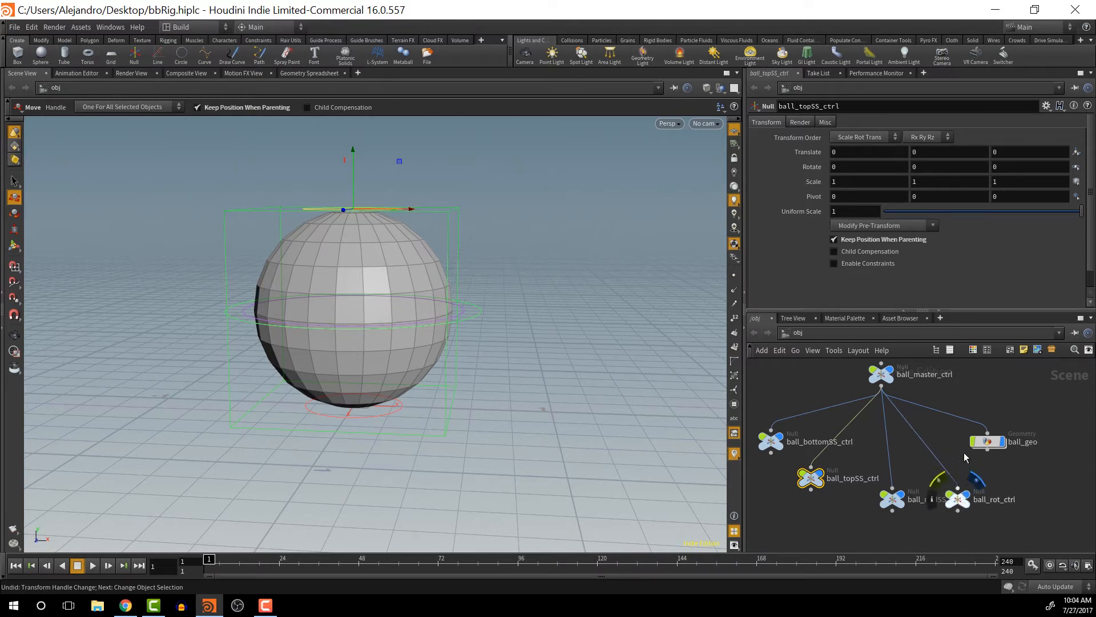
left_click(926, 427)
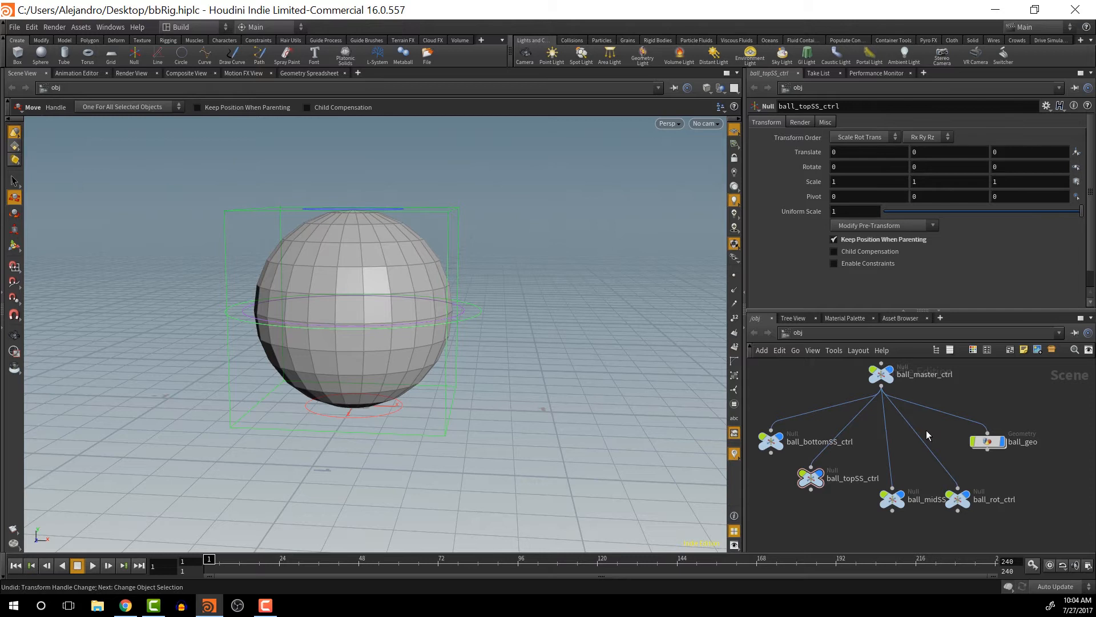
key("Tab")
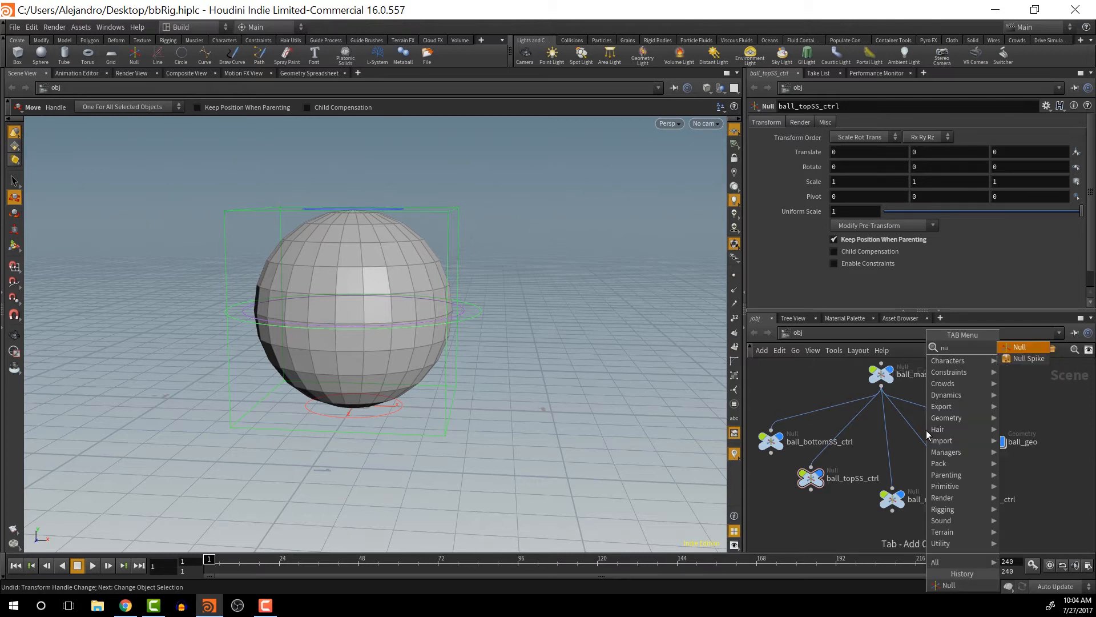
left_click(926, 430)
left_click(926, 437)
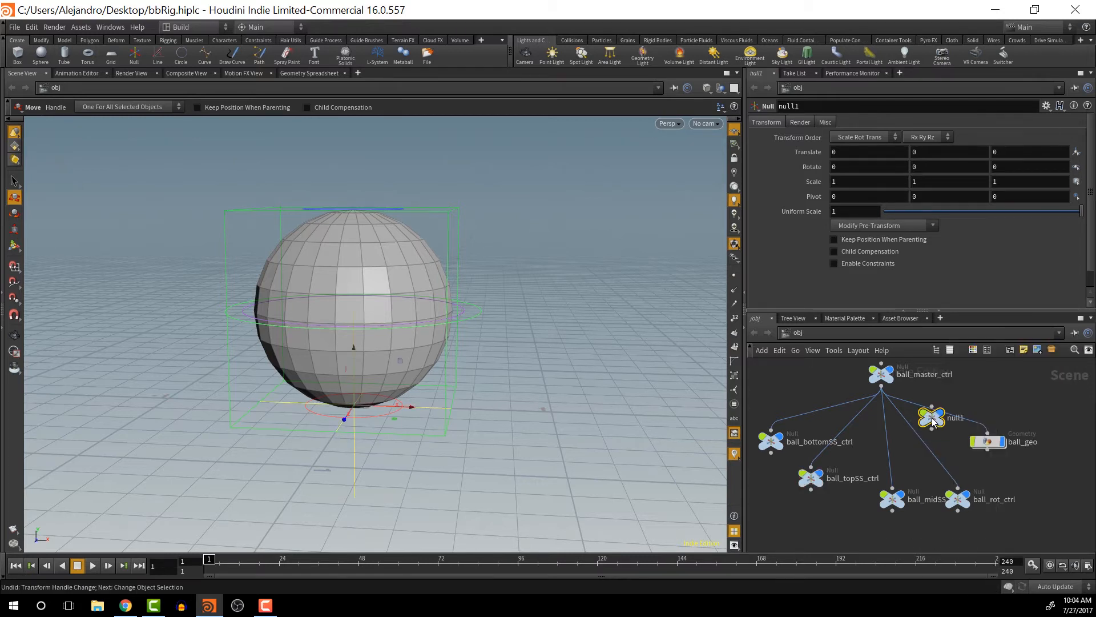
mouse_move(926, 437)
left_mouse_down()
mouse_move(913, 426)
mouse_move(888, 450)
mouse_move(910, 448)
left_mouse_up()
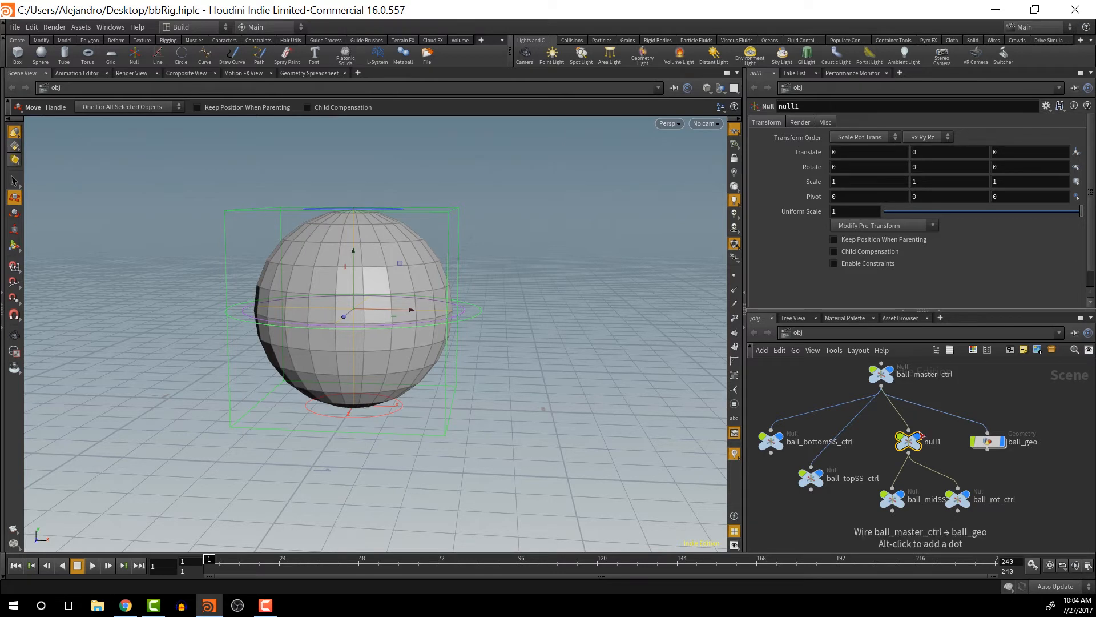
- Rename the new null ball_centerPos_zero and place its node between ball_master_ctrl and ball_midSS_ctrl in the network
double_click(936, 443)
mouse_move(912, 442)
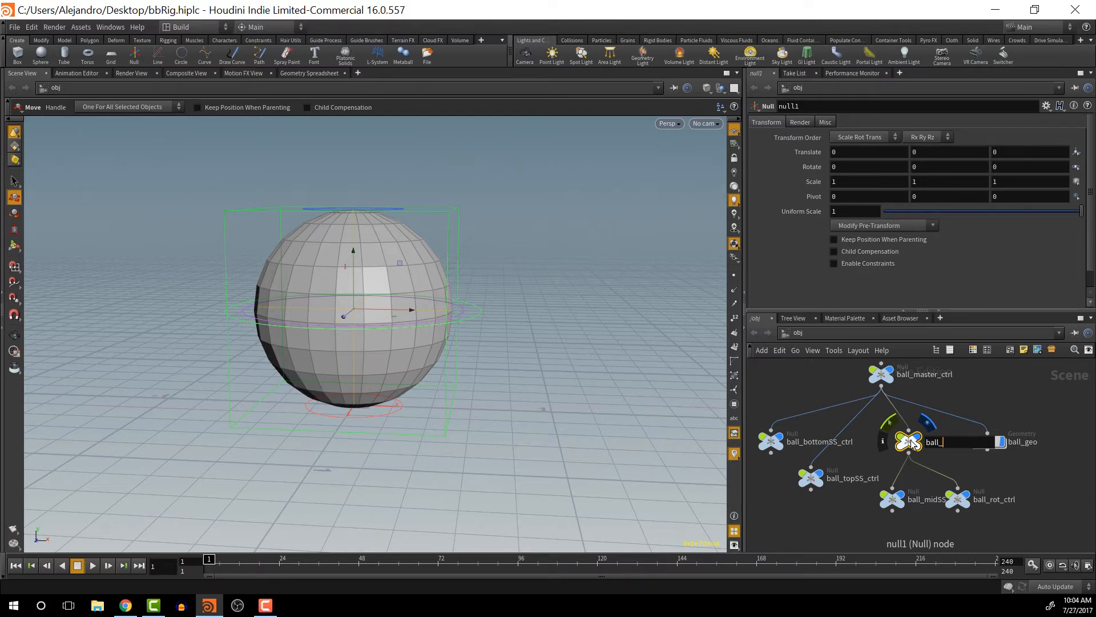
type("centerPos_zero")
key("Return")
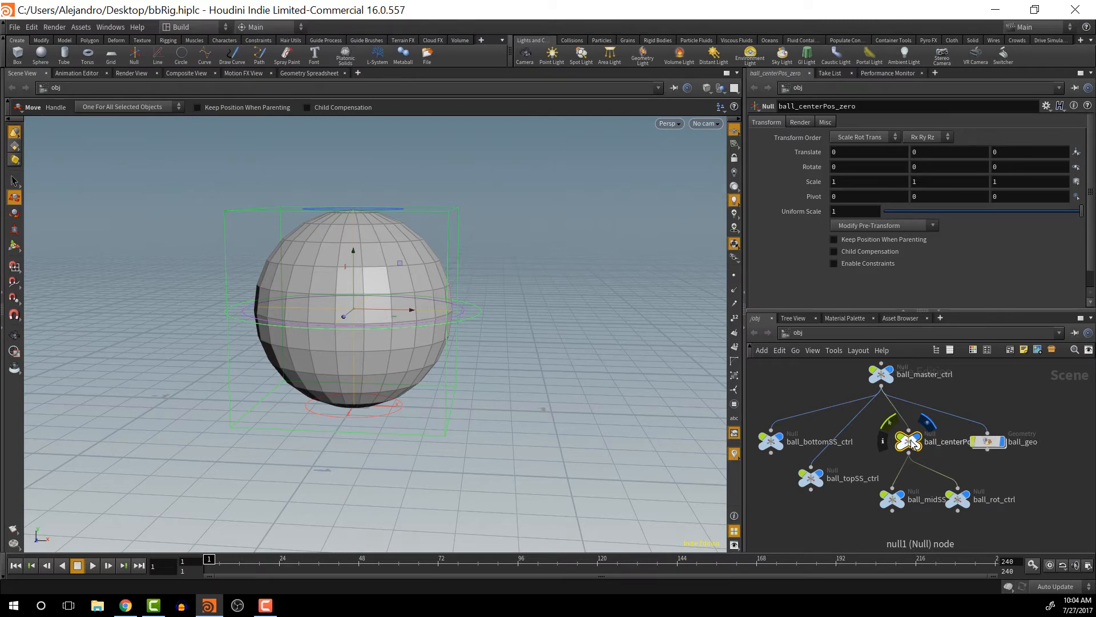
left_click_drag(911, 439, 883, 444)
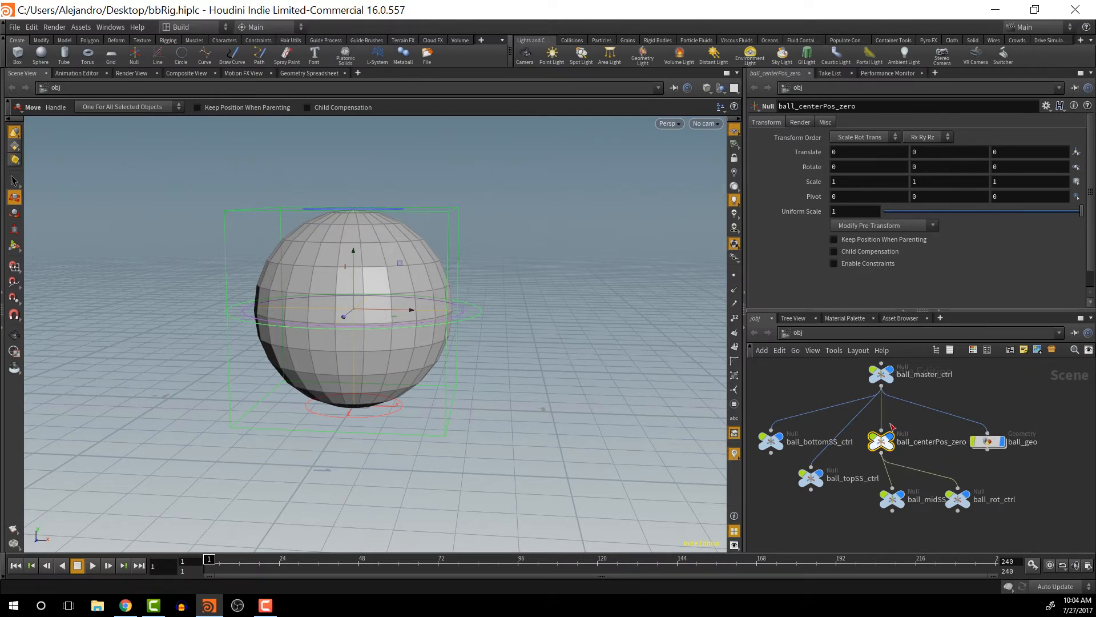
left_click(892, 498)
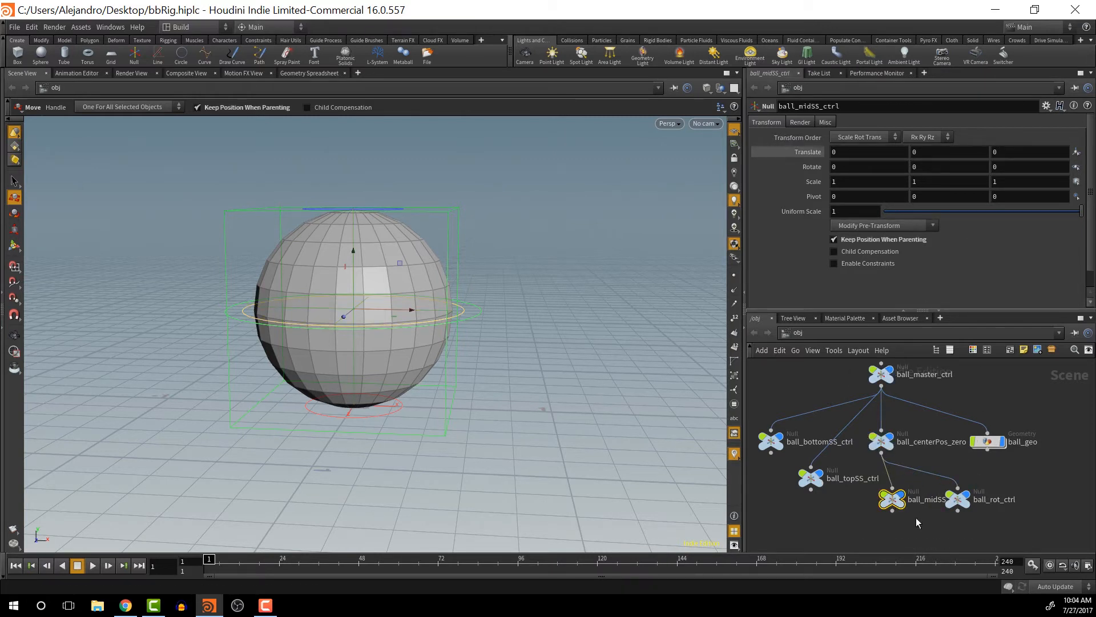
left_click_drag(883, 442, 890, 444)
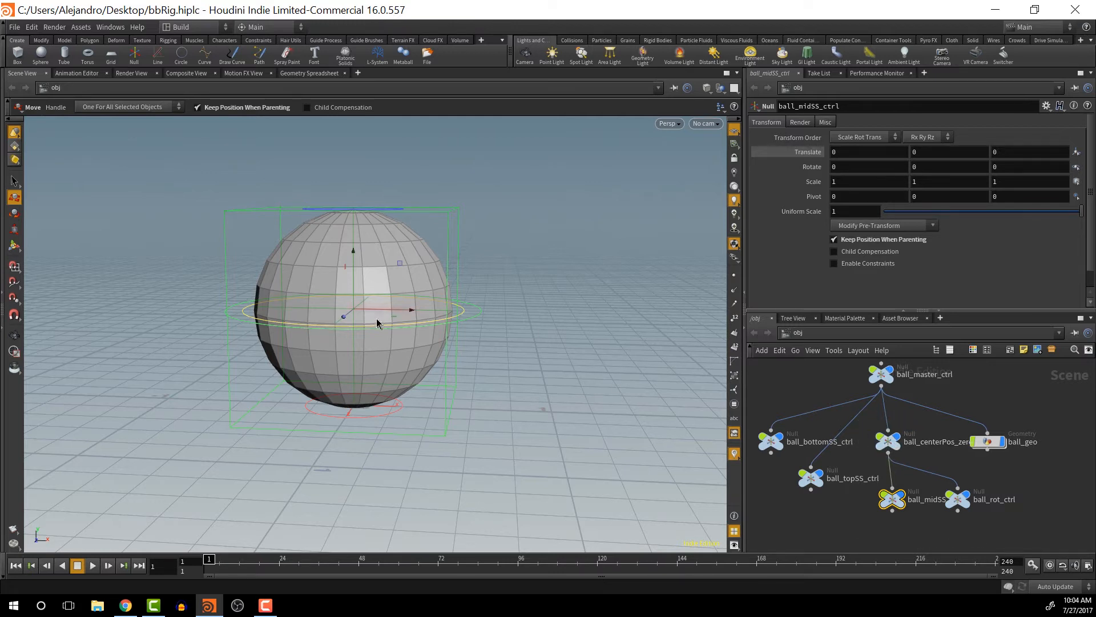
- Examine the transform parameters of ball_centerPos_zero and ball_bottomSS_ctrl
left_click(893, 444)
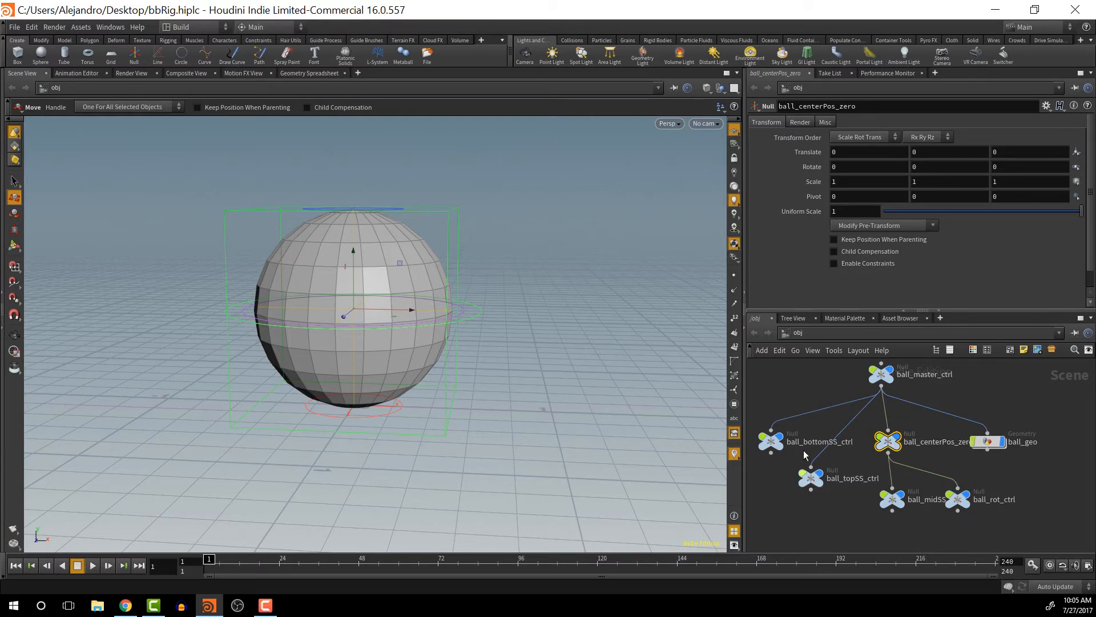
left_click(772, 441)
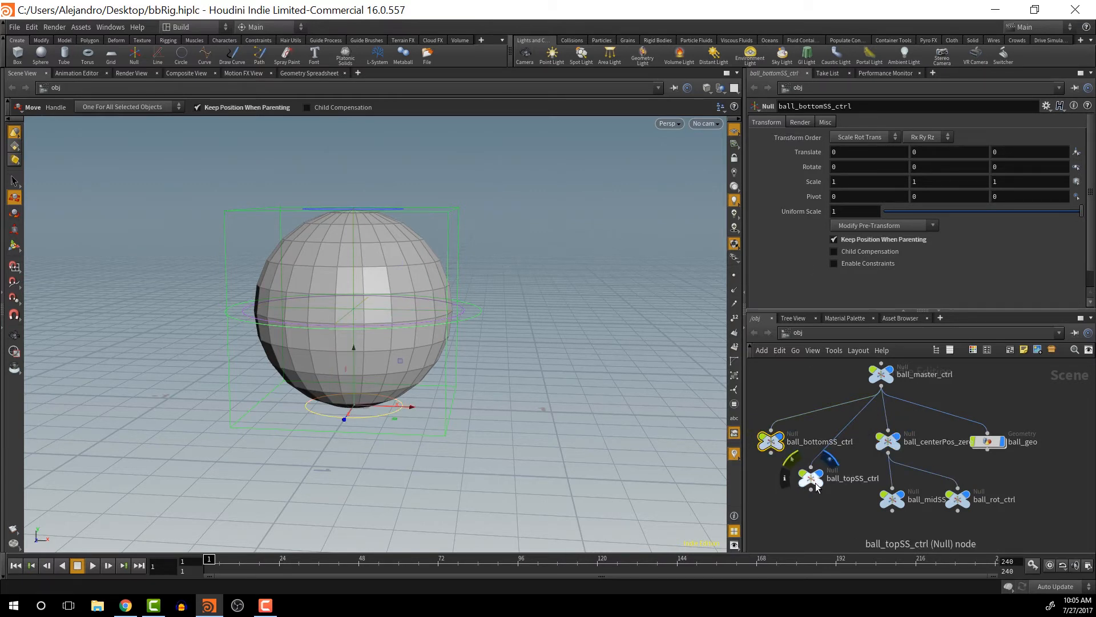
left_click(887, 441)
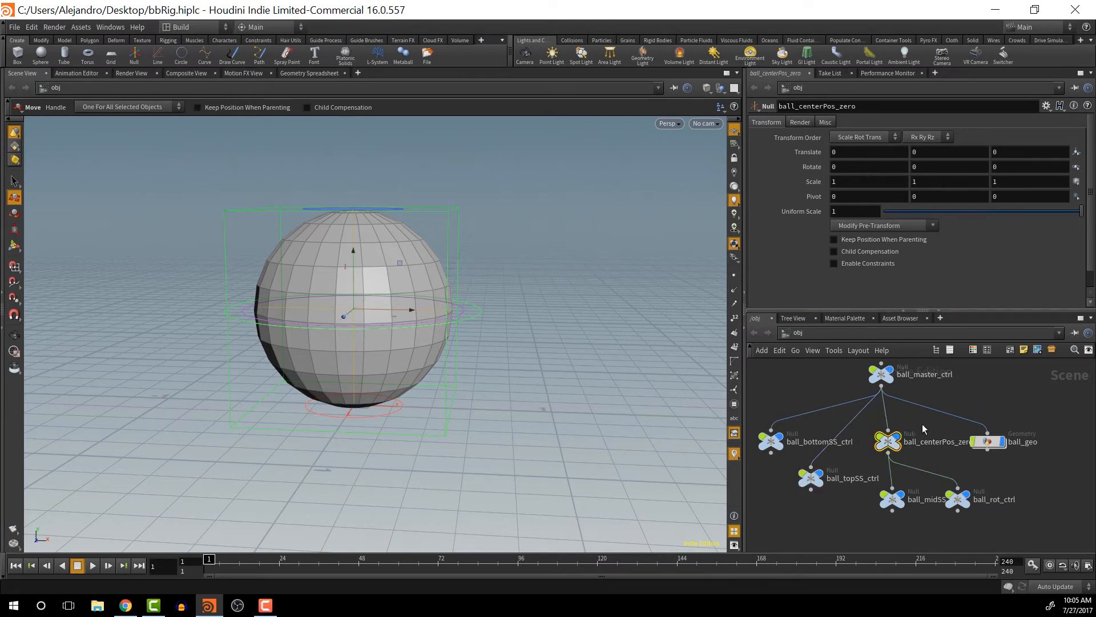
- Copy the Translate Y parameter of ball_topSS_ctrl
left_click(813, 477)
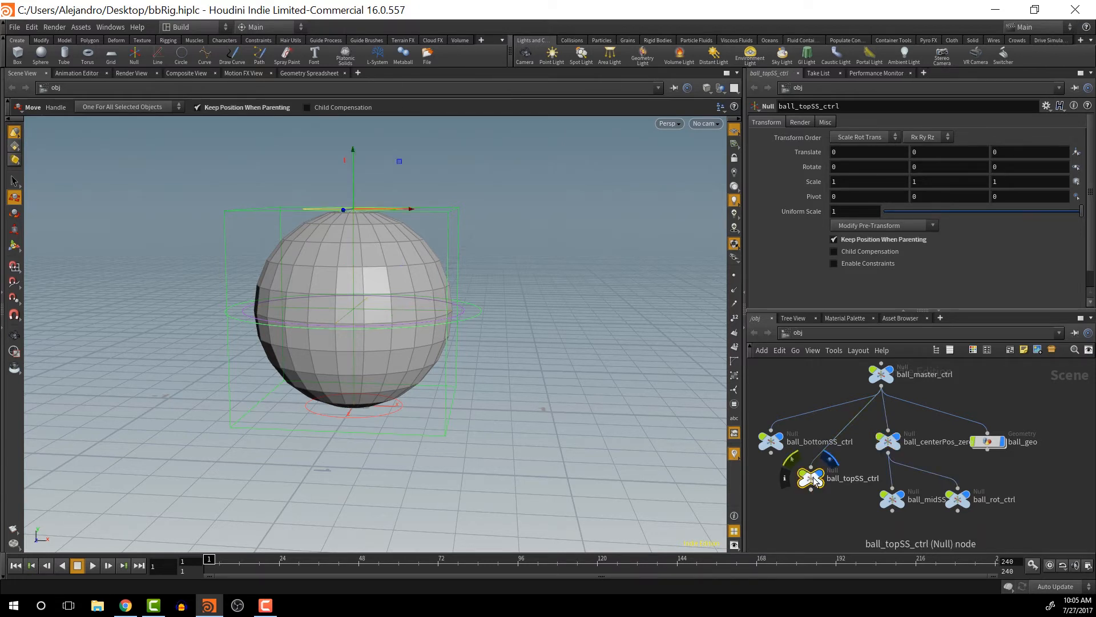
right_click(949, 151)
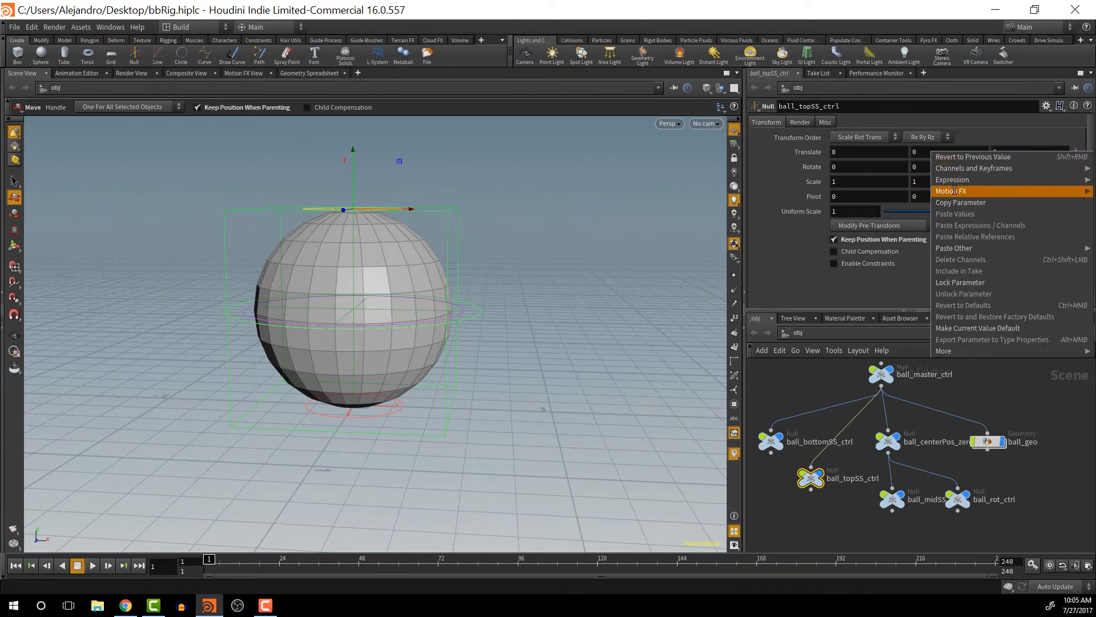
mouse_move(955, 191)
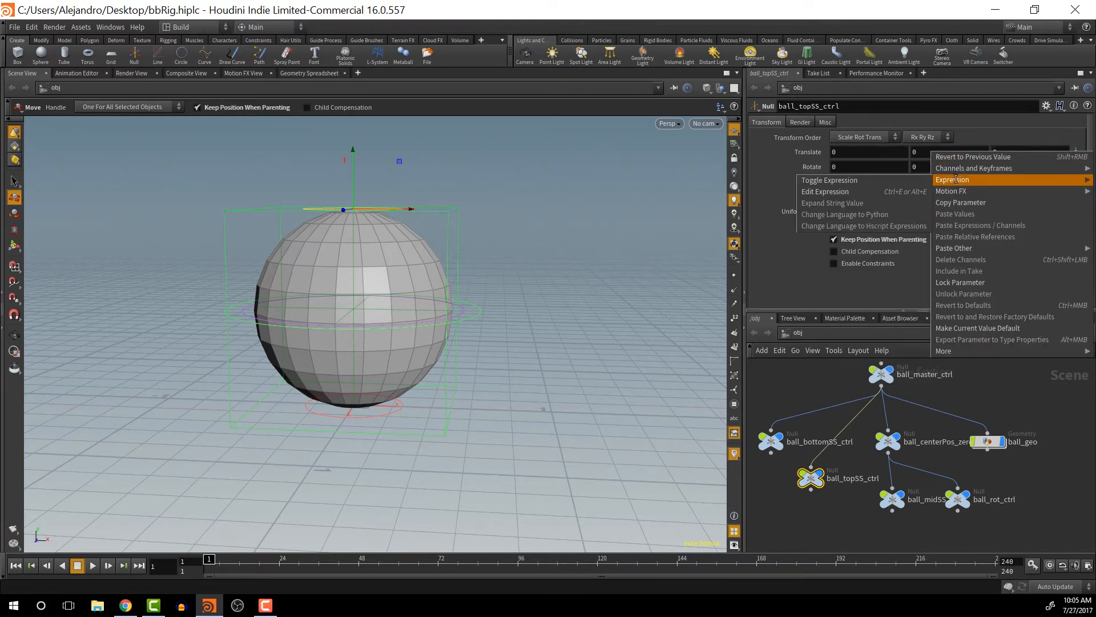
left_click(954, 203)
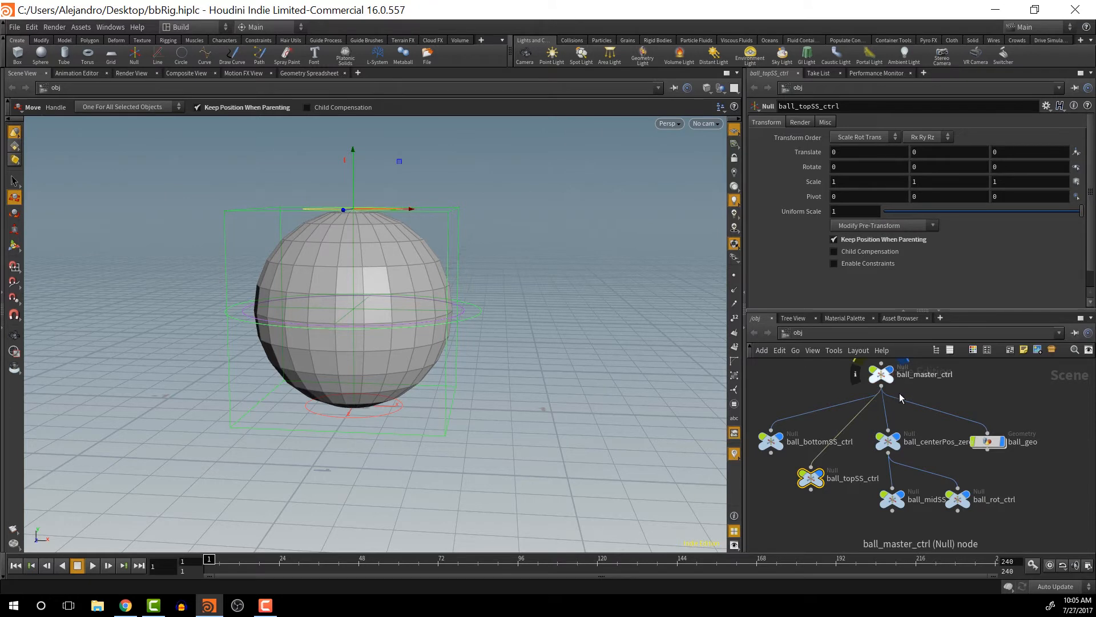
mouse_move(888, 448)
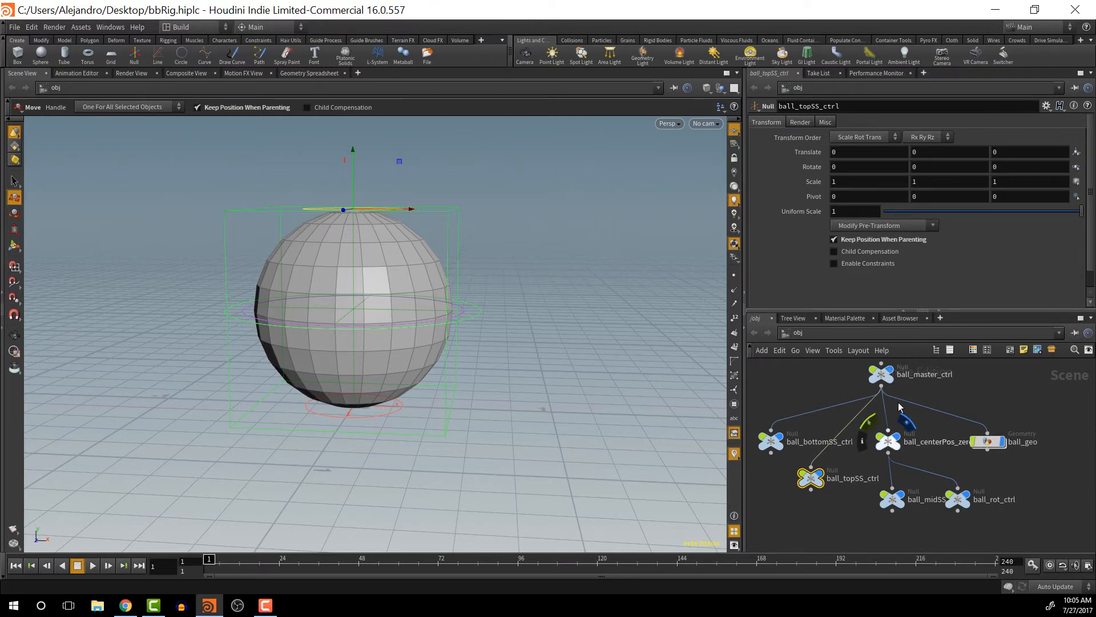
right_click(933, 151)
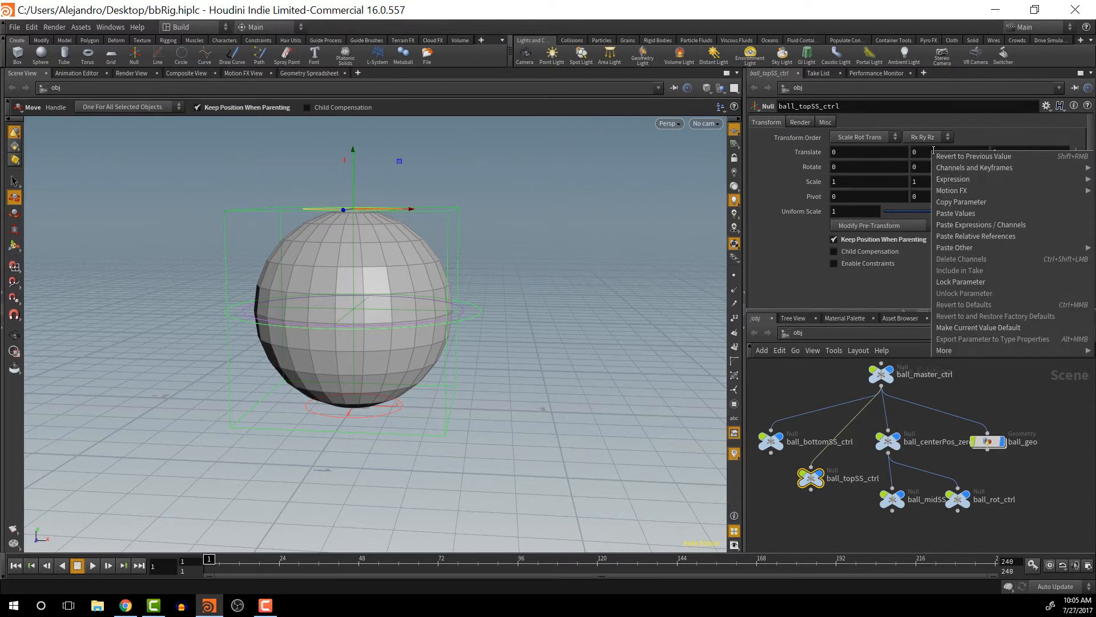
left_click(966, 204)
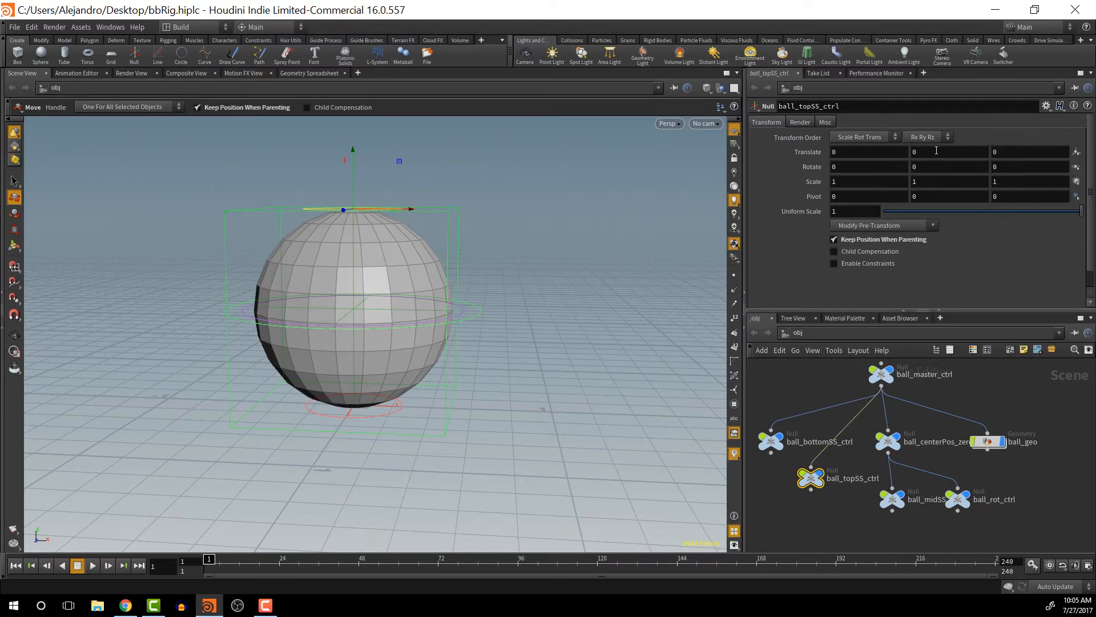
- Paste the copied parameter as a relative reference into ball_centerPos_zero's Translate Y, giving ch("../ball_topSS_ctrl/ty")
left_click(888, 447)
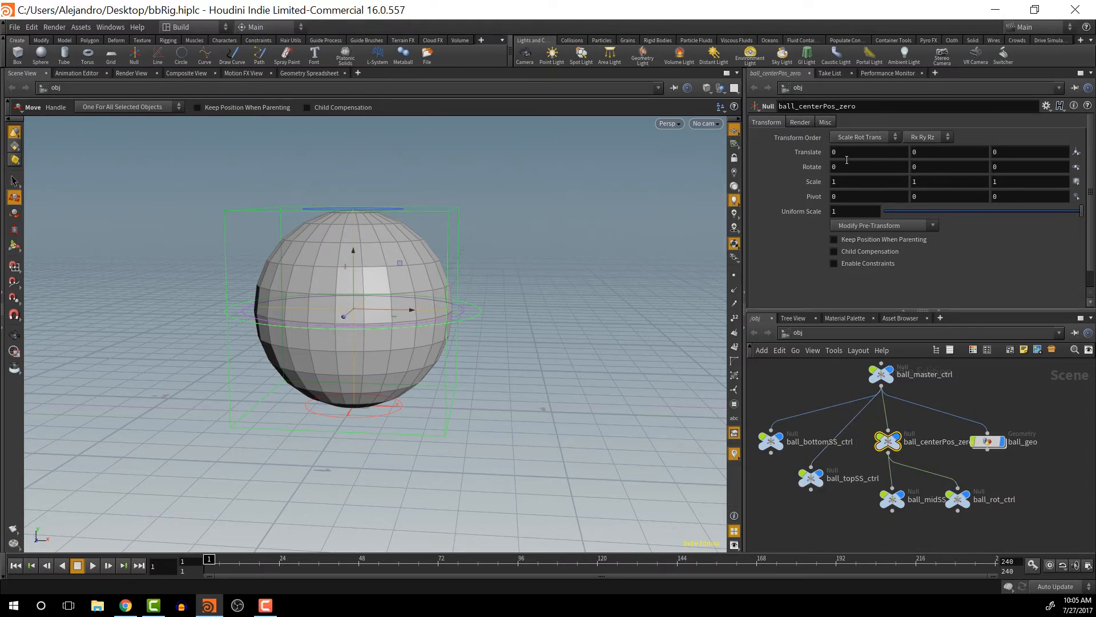
right_click(938, 151)
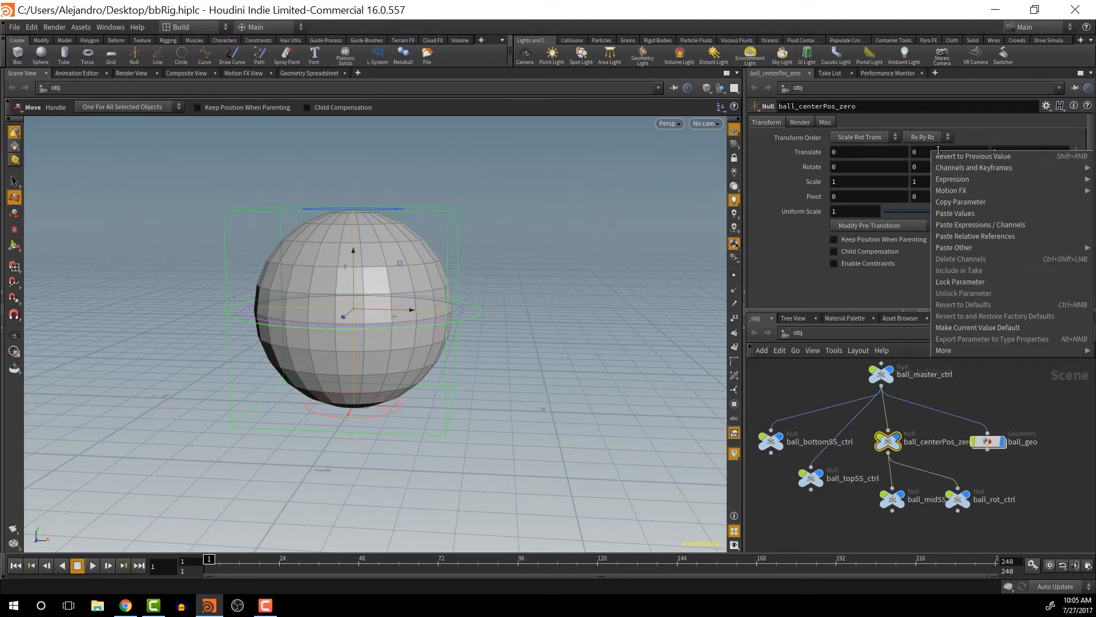
left_click(924, 153)
double_click(924, 153)
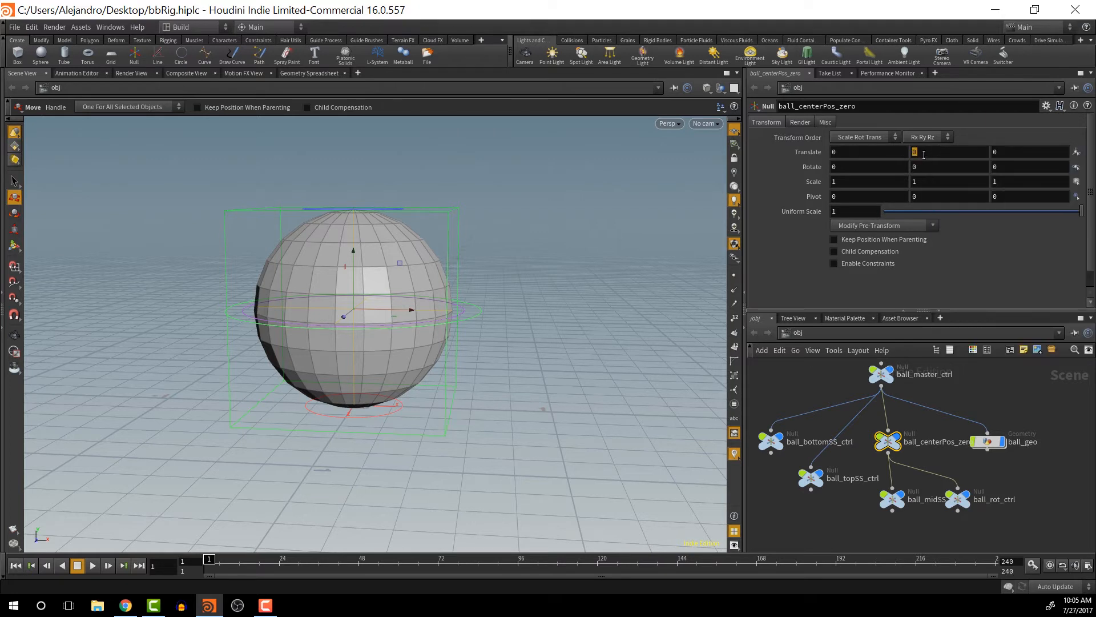
right_click(923, 153)
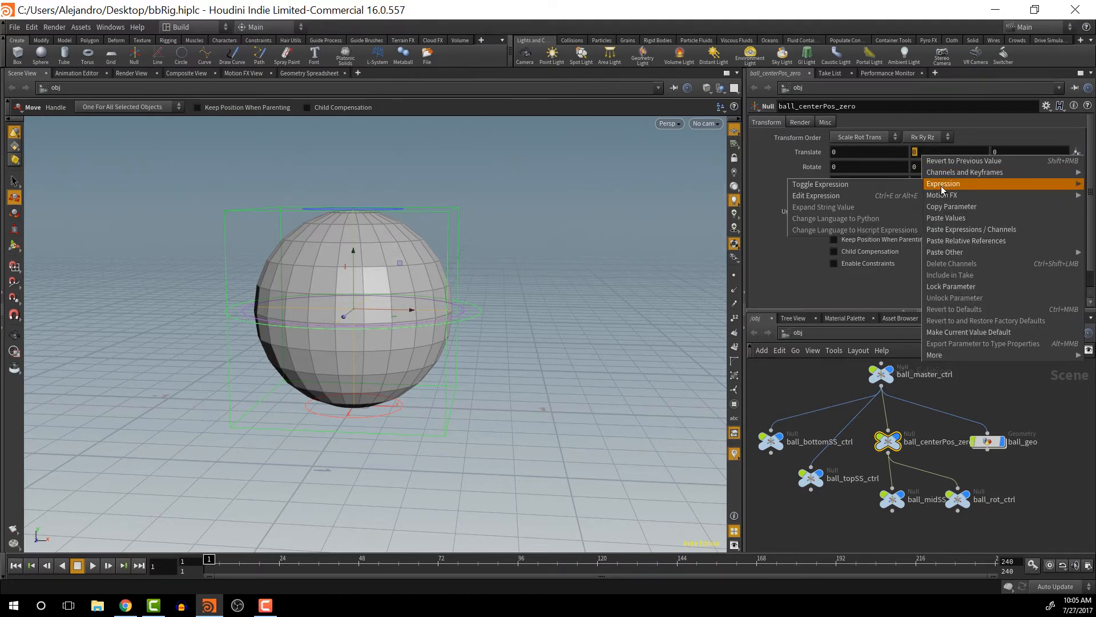
left_click(959, 245)
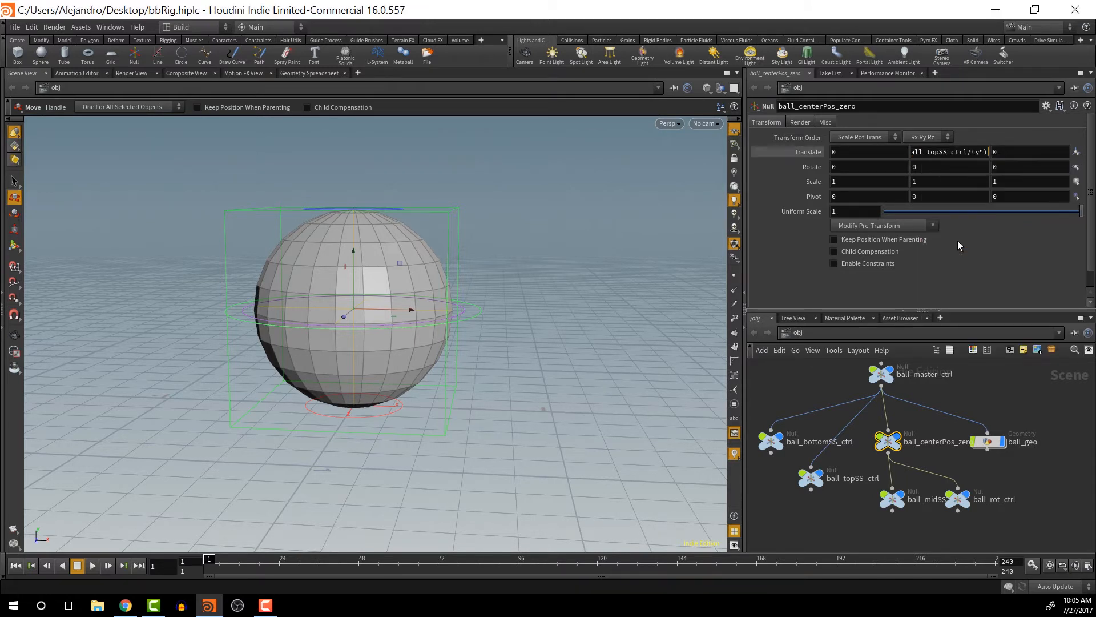
left_click(956, 153)
key("Return")
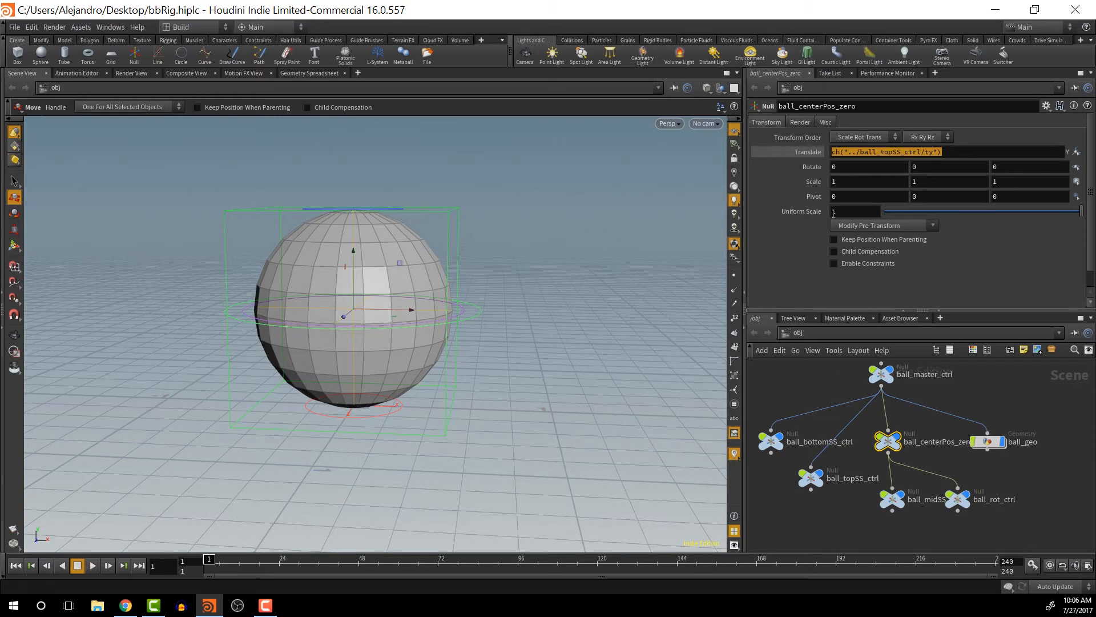
- Extend ball_centerPos_zero's Translate Y expression to ch("../ball_topSS_ctrl/ty")+ch("../ball_bottomSS_ctrl/ty")
left_click(963, 153)
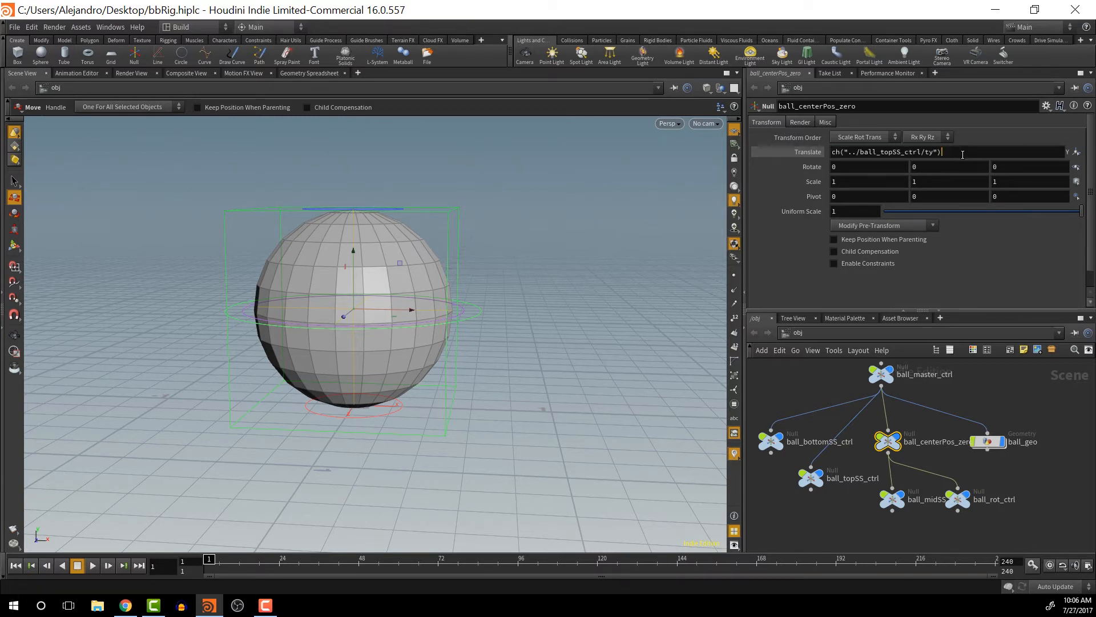
type("+")
type("ch(\"../ball_topSS_ctrl/ty\")")
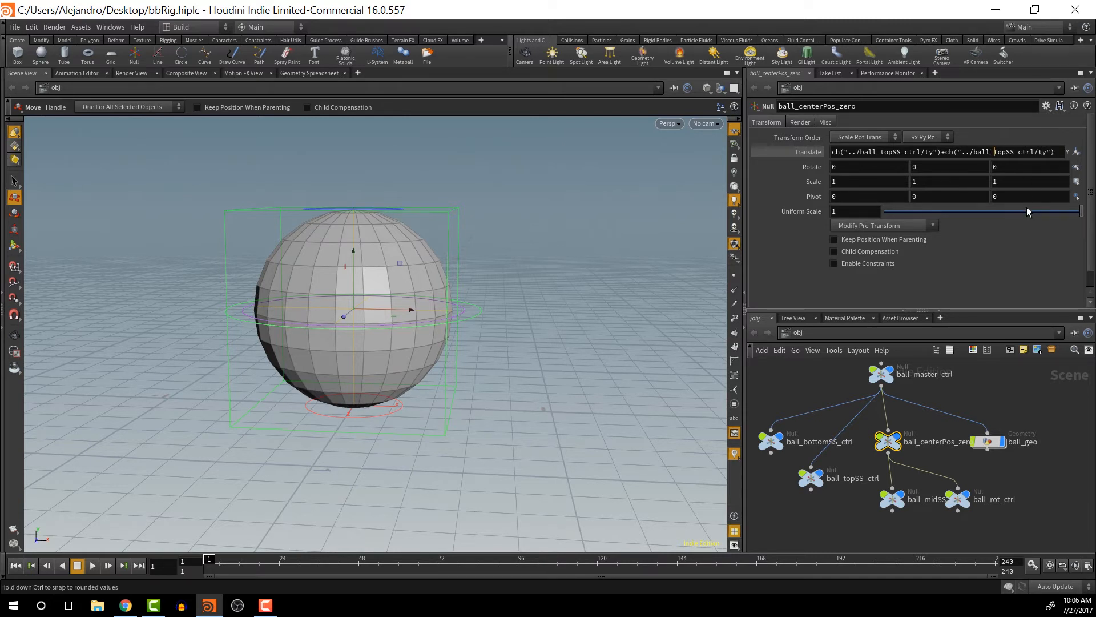
key("BackSpace")
key("BackSpace")
key("BackSpace")
type("b")
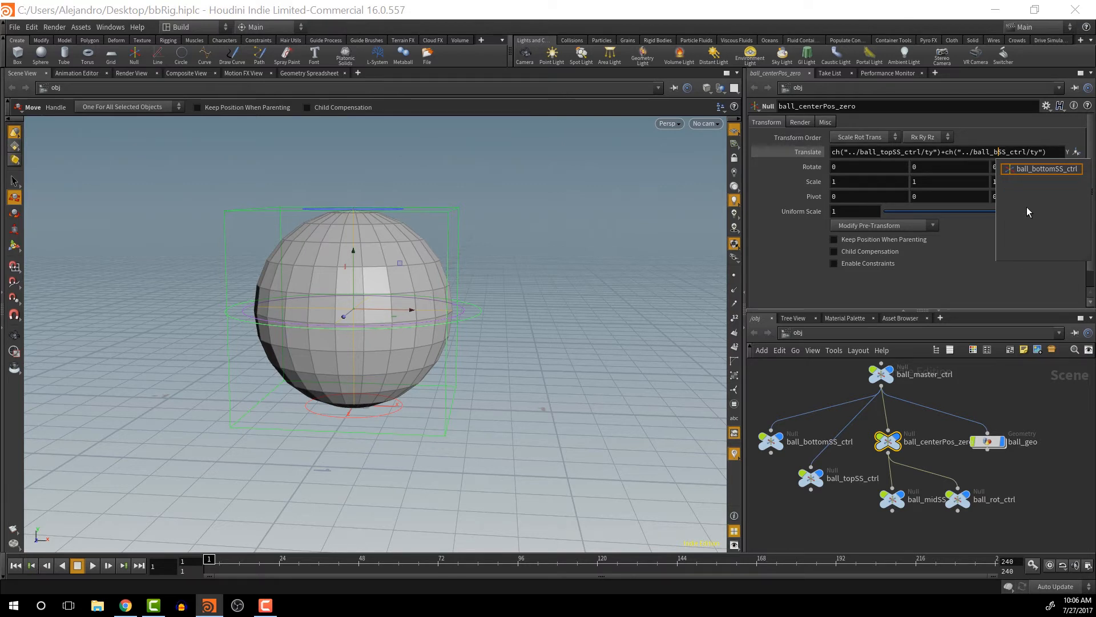
type("ottom")
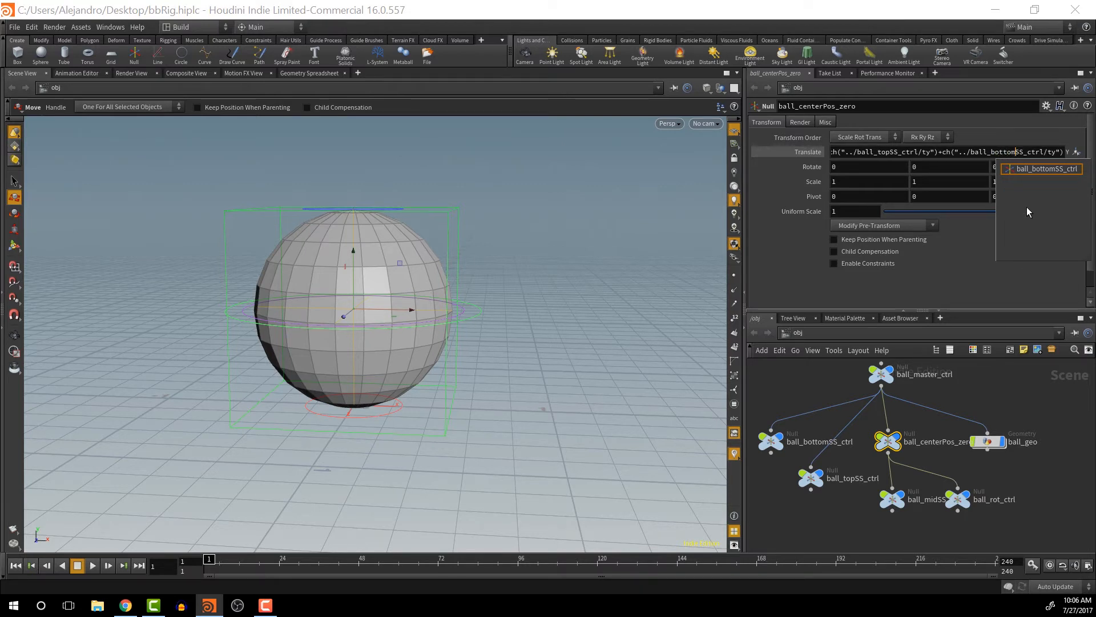
- Average the two heights by wrapping the Translate Y sum of ball_centerPos_zero in parentheses and dividing it by 2
left_click(1035, 151)
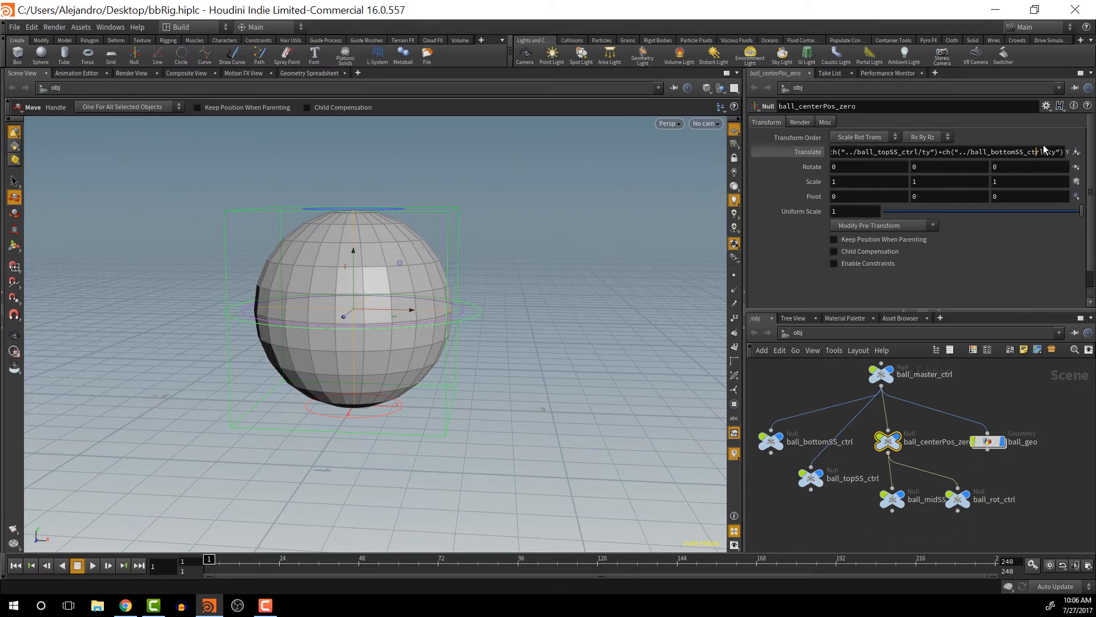
left_click_drag(959, 151, 788, 145)
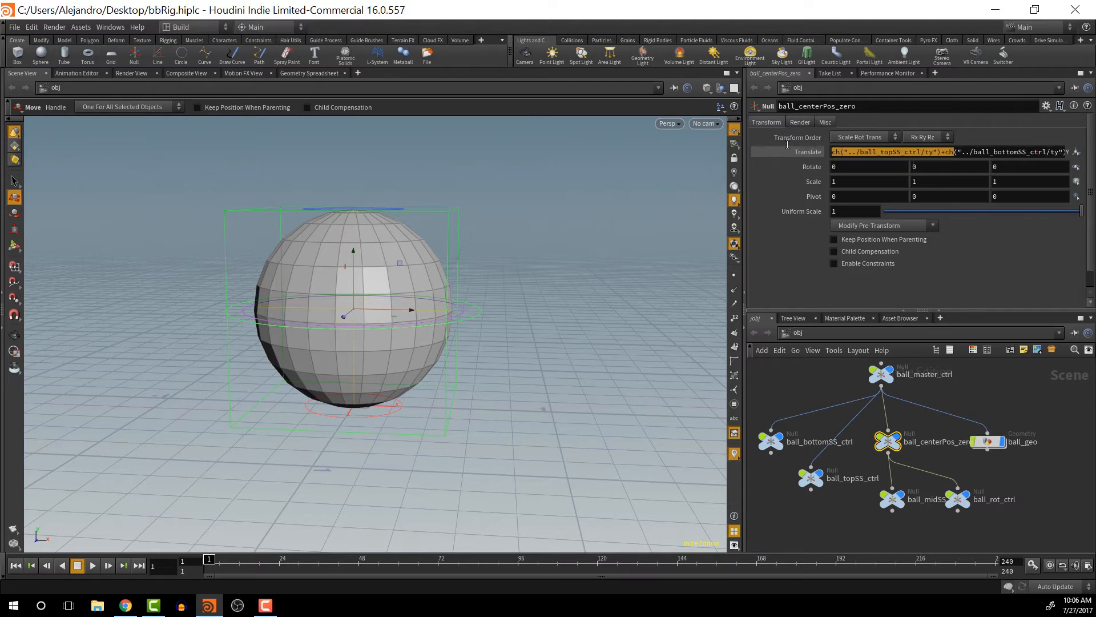
key("Left")
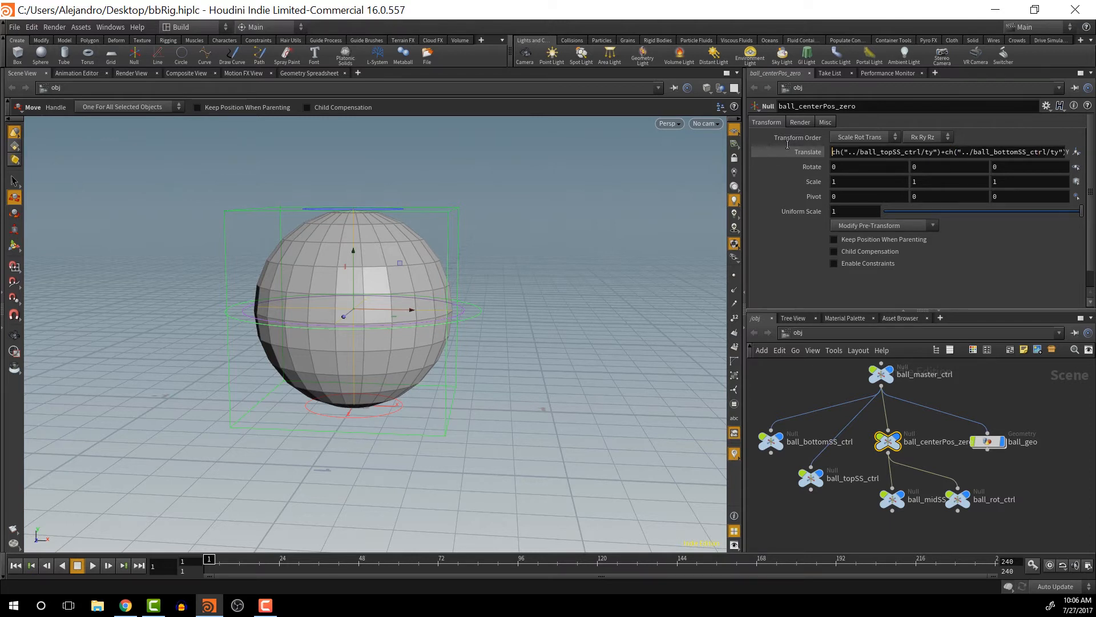
type("(")
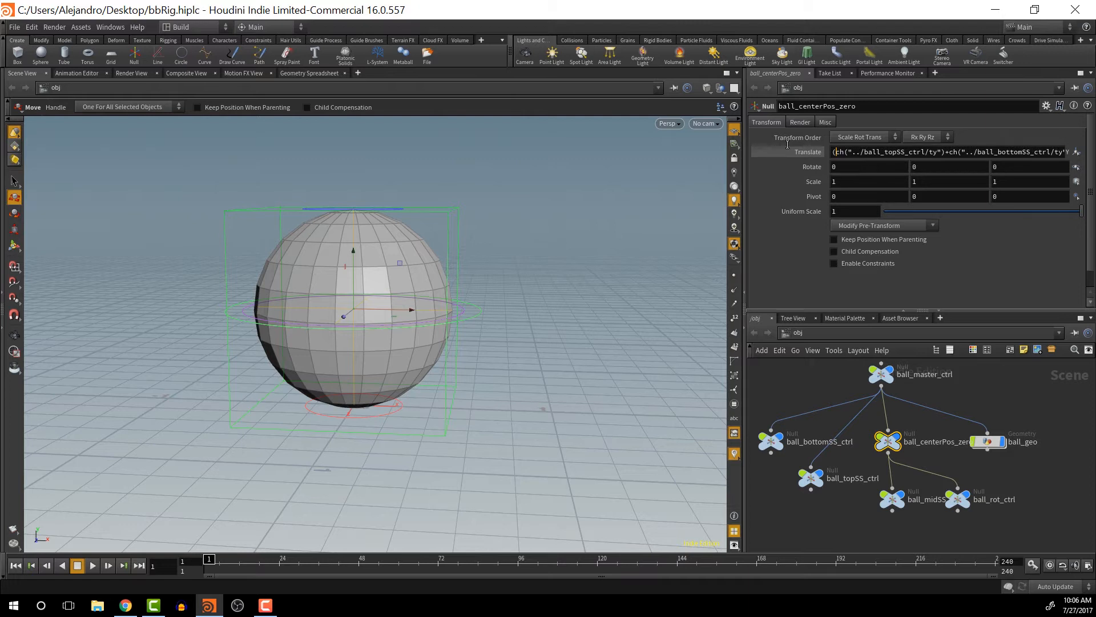
key("End")
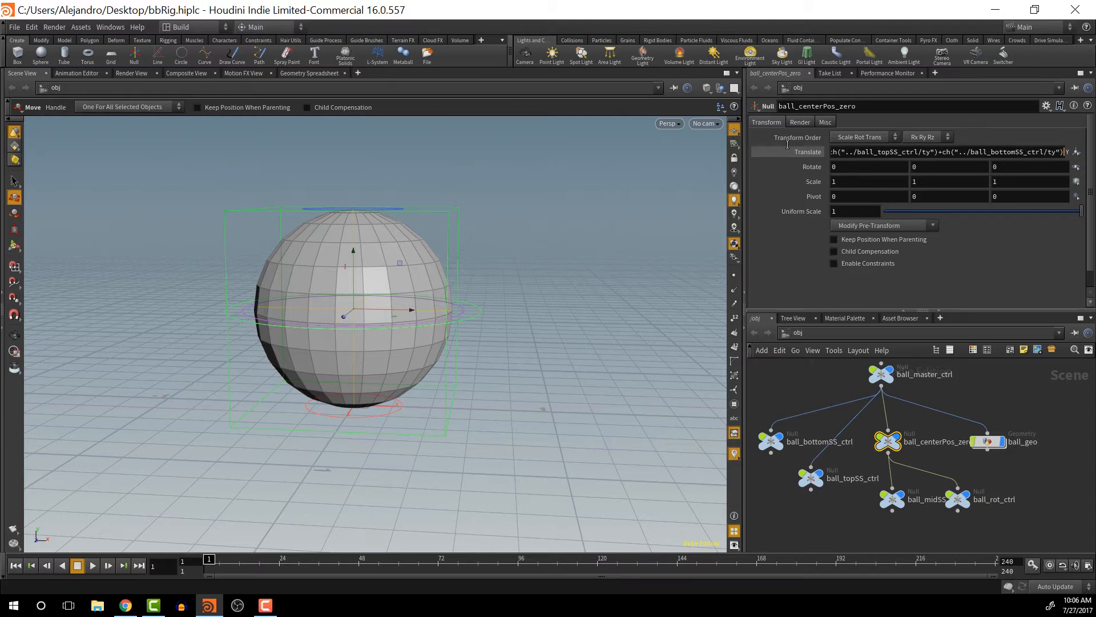
type(")")
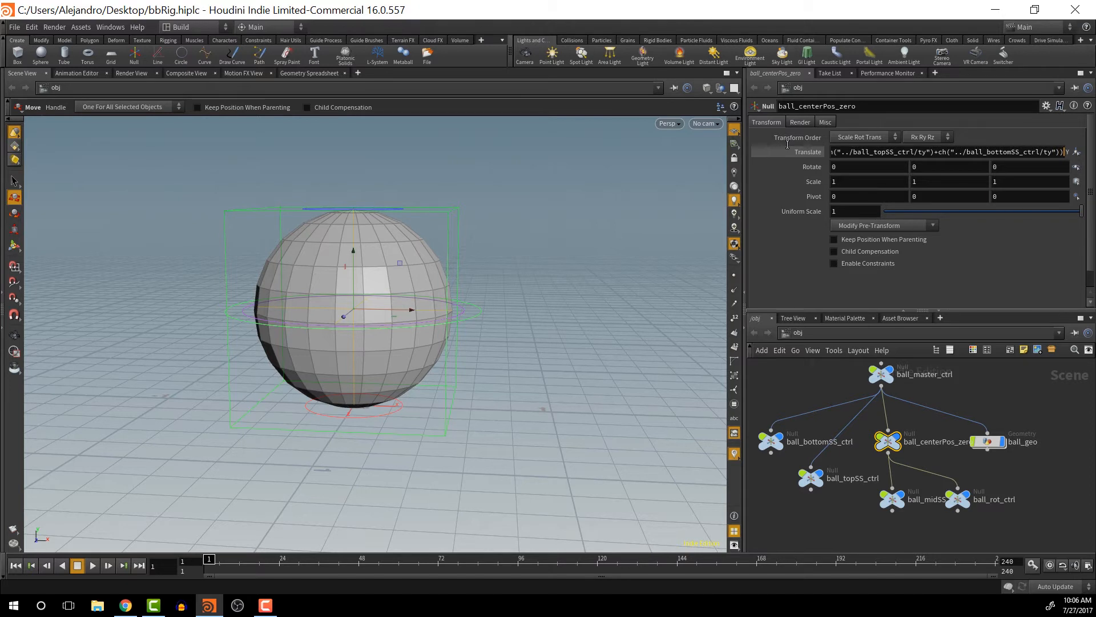
type("/2")
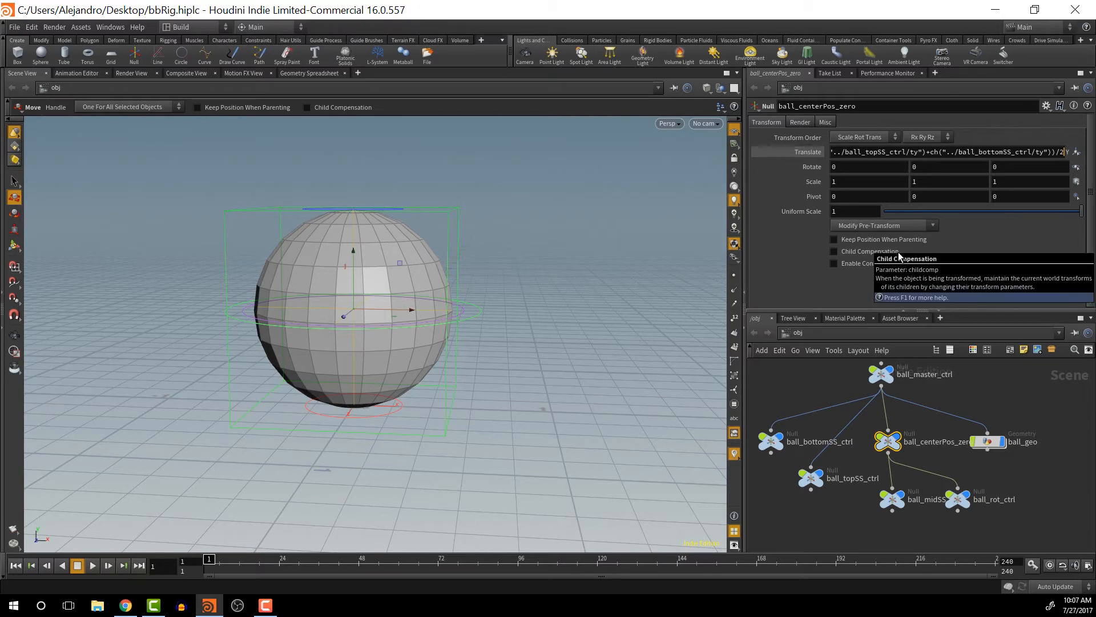
key("Return")
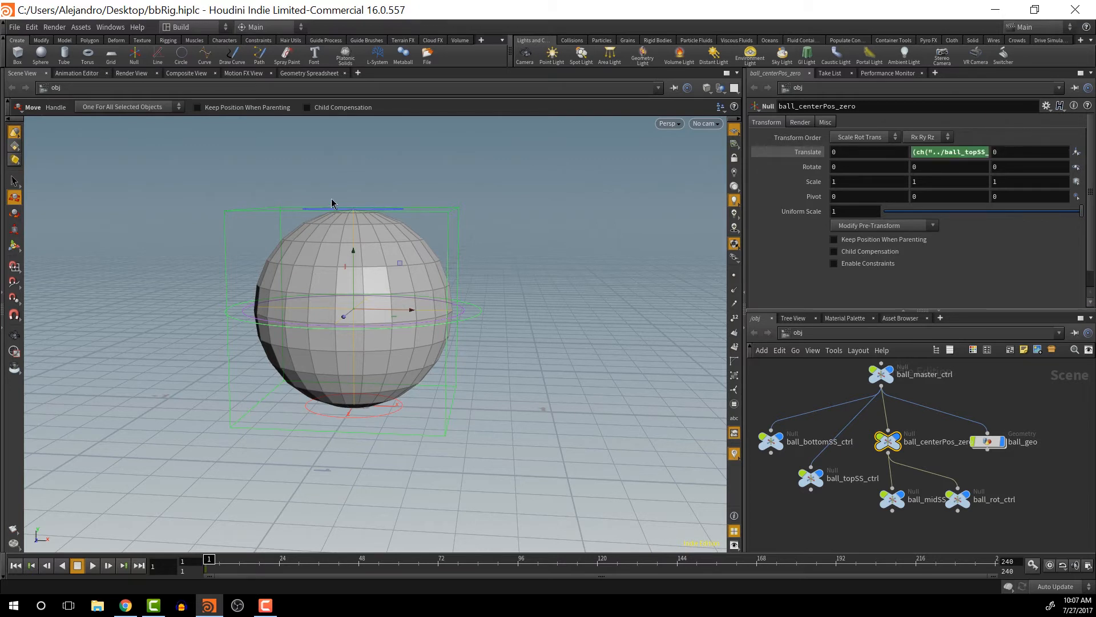
- Test the center null's height expression by moving ball_topSS_ctrl, and undo the move
left_click(811, 478)
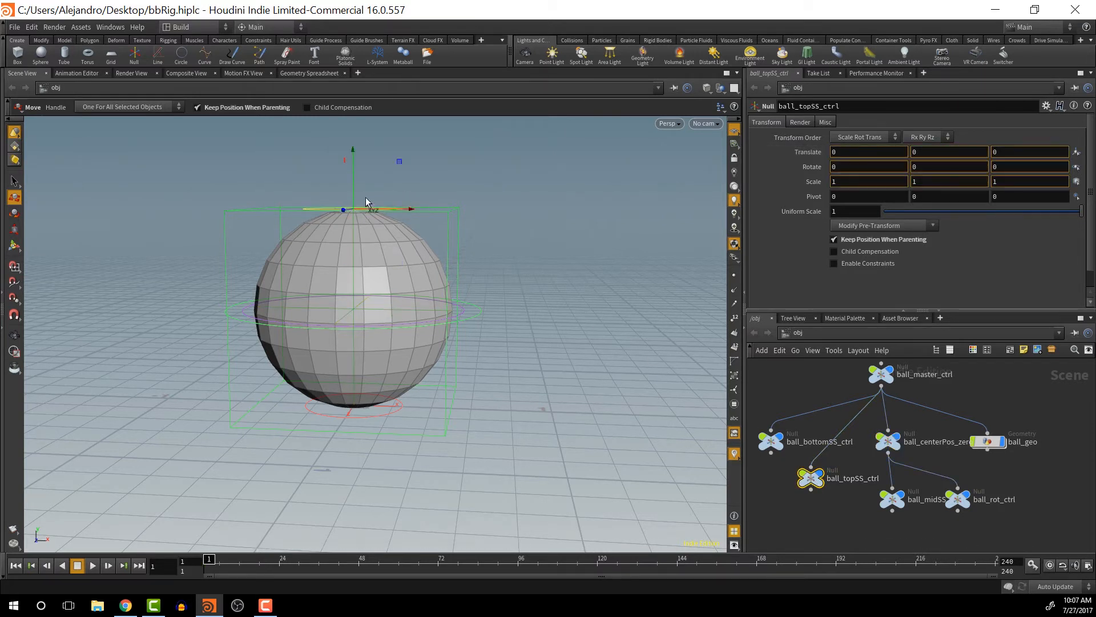
mouse_move(365, 197)
left_mouse_down()
mouse_move(389, 317)
mouse_move(389, 132)
mouse_move(375, 340)
mouse_move(389, 91)
mouse_move(370, 252)
mouse_move(362, 125)
mouse_move(362, 327)
mouse_move(368, 203)
left_mouse_up()
key("ctrl+z")
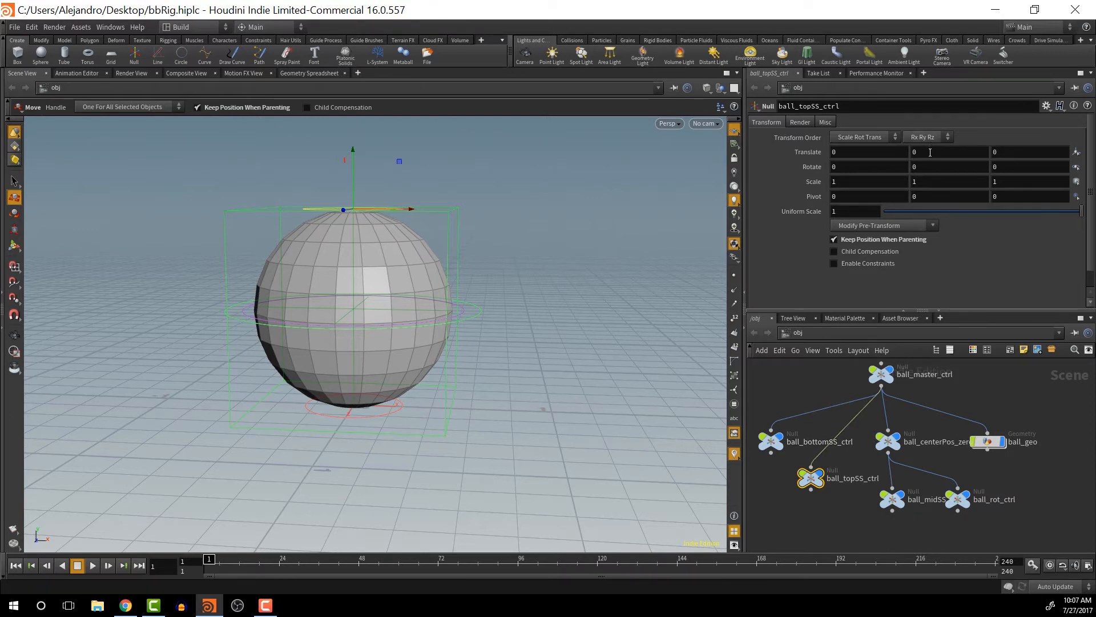
- Copy the averaging expression into ball_centerPos_zero's Translate X and change both channel references to tx
left_click(891, 444)
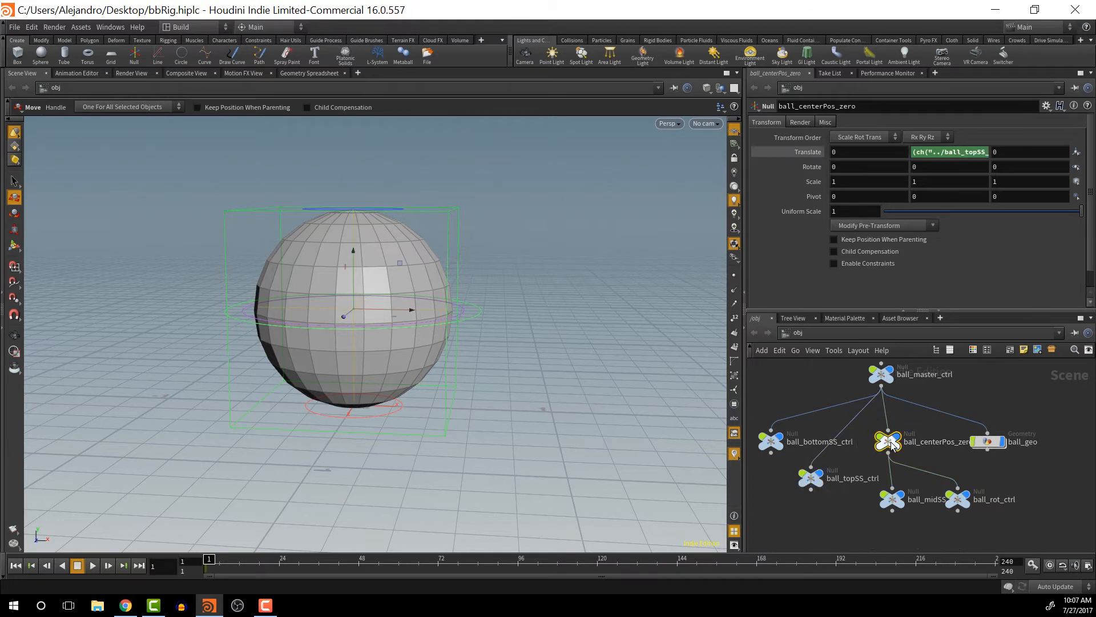
left_click(955, 151)
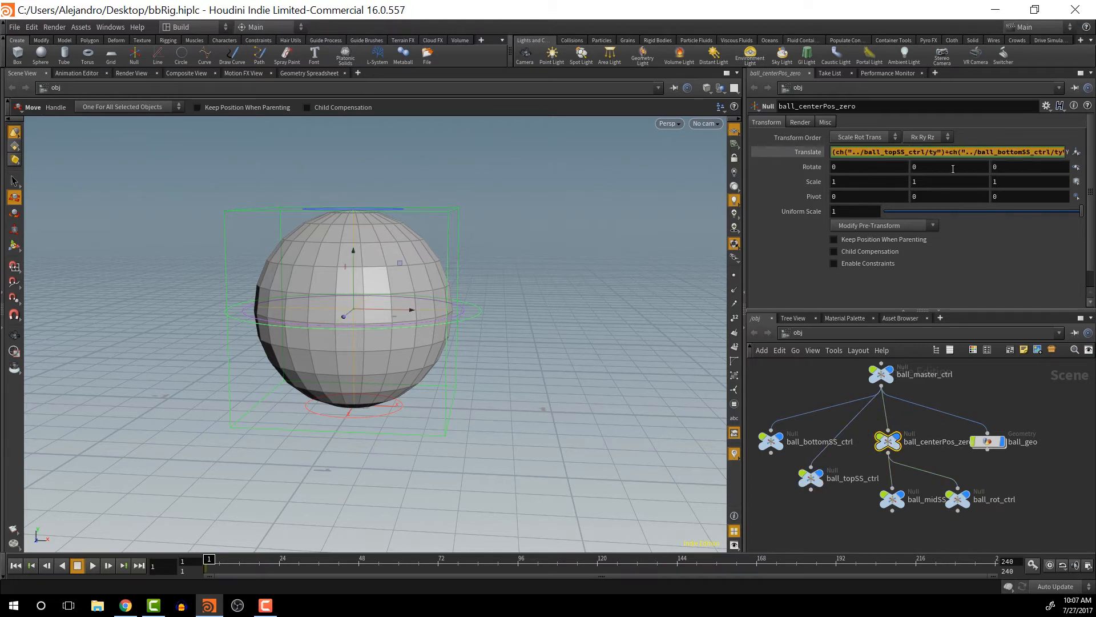
left_click(930, 167)
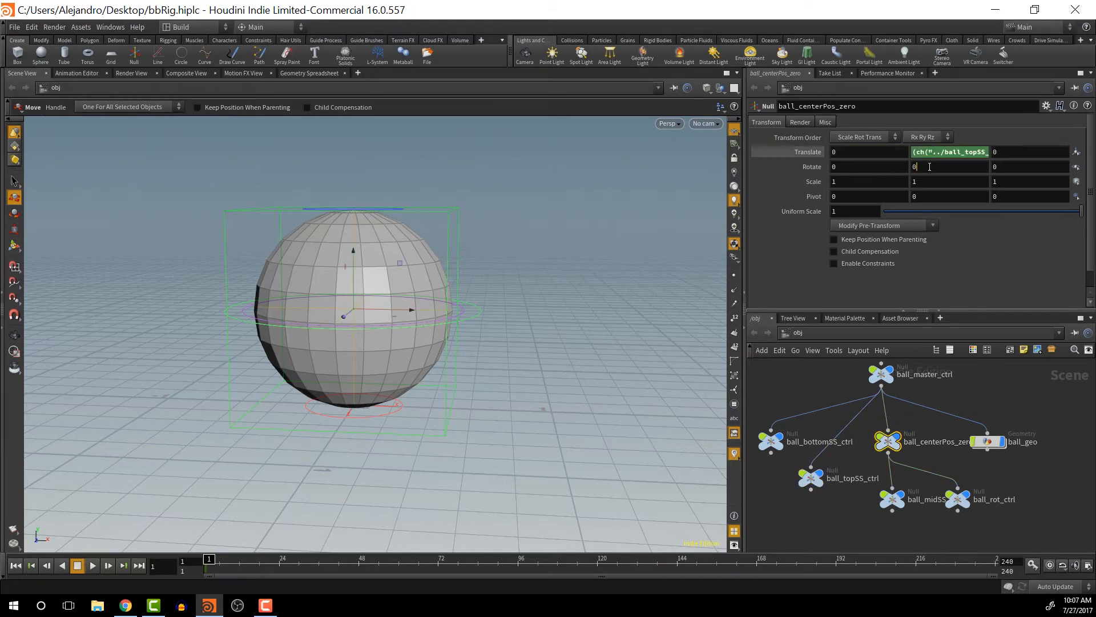
left_click(882, 151)
type("(ch(\"../ball_topSS_ctrl/ty\")+ch(\"../ball_bottomSS_ctrl/ty\"))/2")
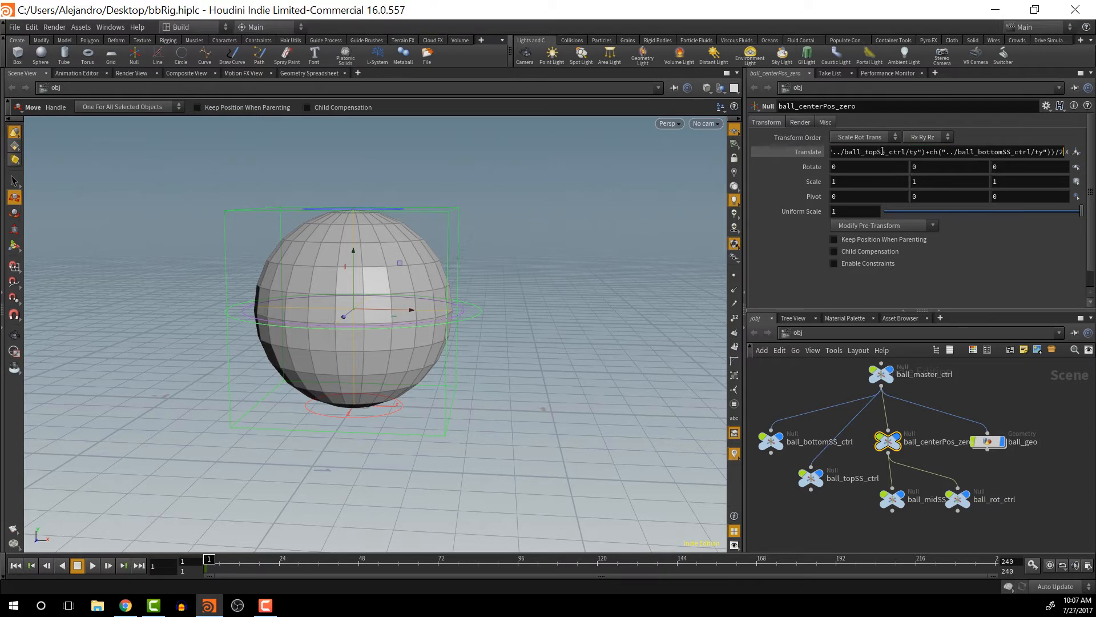
type("y")
key("BackSpace")
type("x")
key("BackSpace")
type("x")
key("Return")
- Enter the same averaging expression in ball_centerPos_zero's Translate Z, with its channel references changed to tz
left_click(1019, 149)
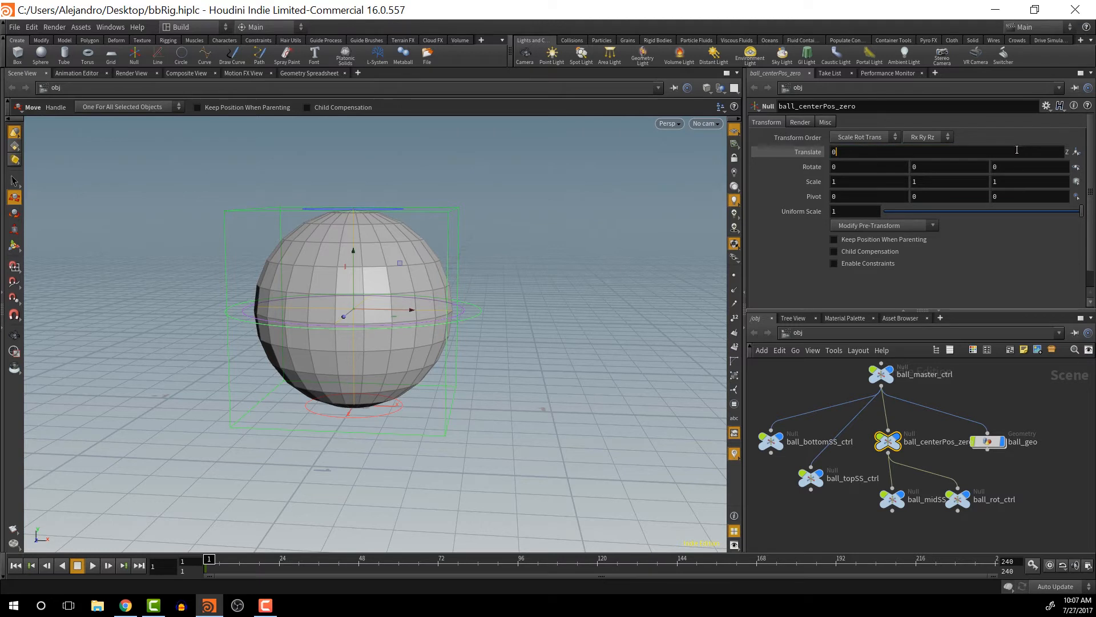
type("(ch(\"../ball_topSS_ctrl/ty\")+ch(\"../ball_bottomSS_ctrl/ty\"))/2")
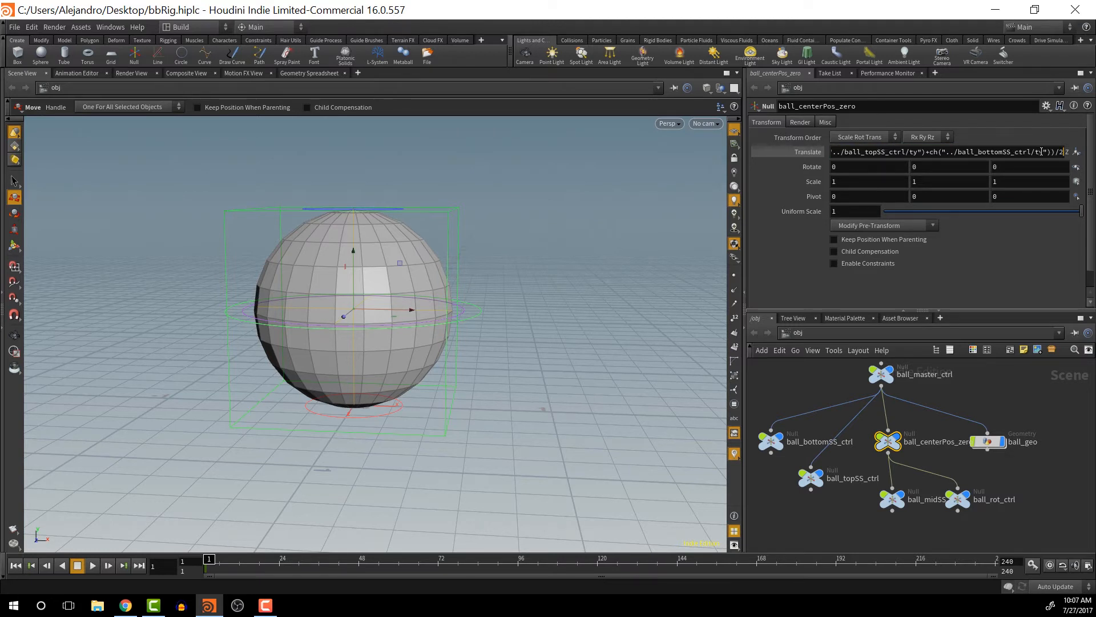
left_click(1042, 152)
key("BackSpace")
type("z")
left_click(917, 152)
key("Return")
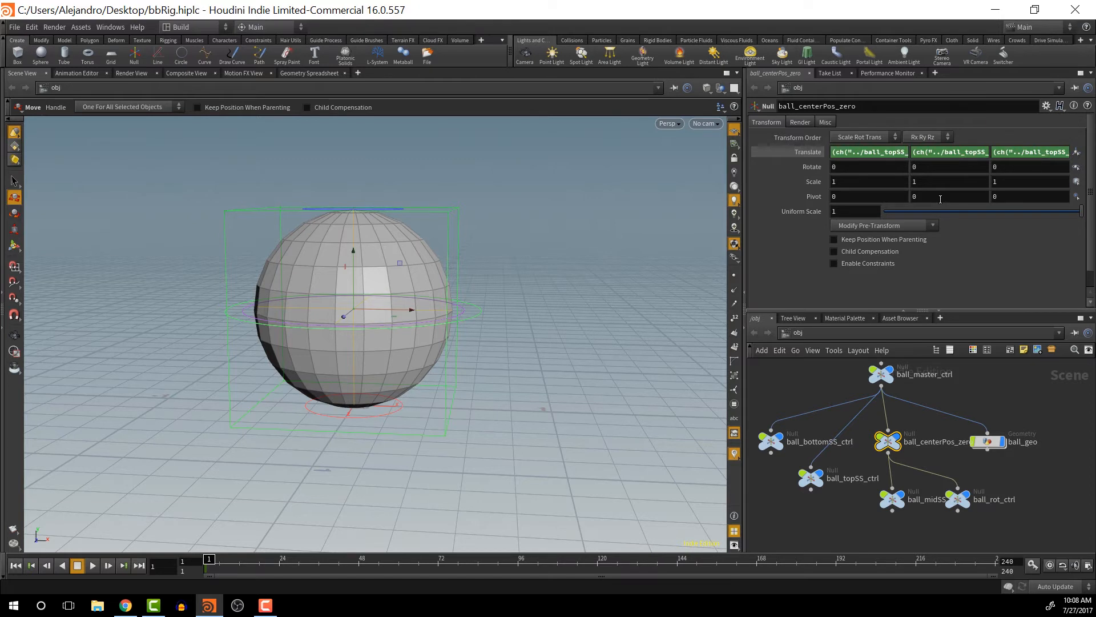
- Test the center null's averaging by moving ball_topSS_ctrl and ball_bottomSS_ctrl freely, undoing each move
left_click(400, 209)
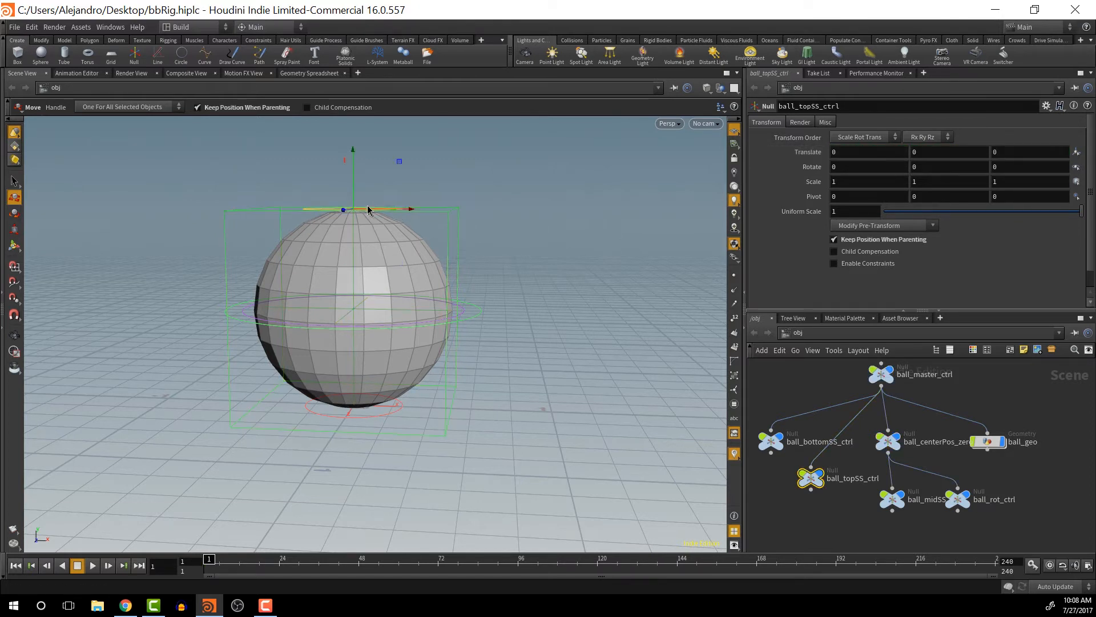
left_click_drag(351, 208, 311, 221)
key("ctrl+z")
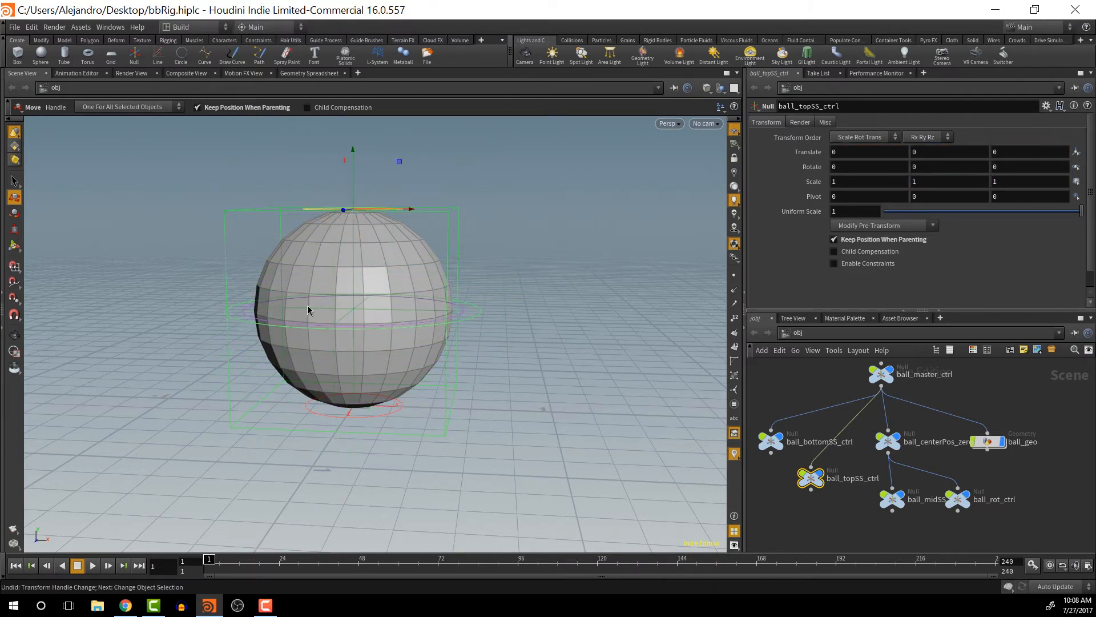
left_click(372, 418)
left_click_drag(371, 419, 319, 336)
key("ctrl+z")
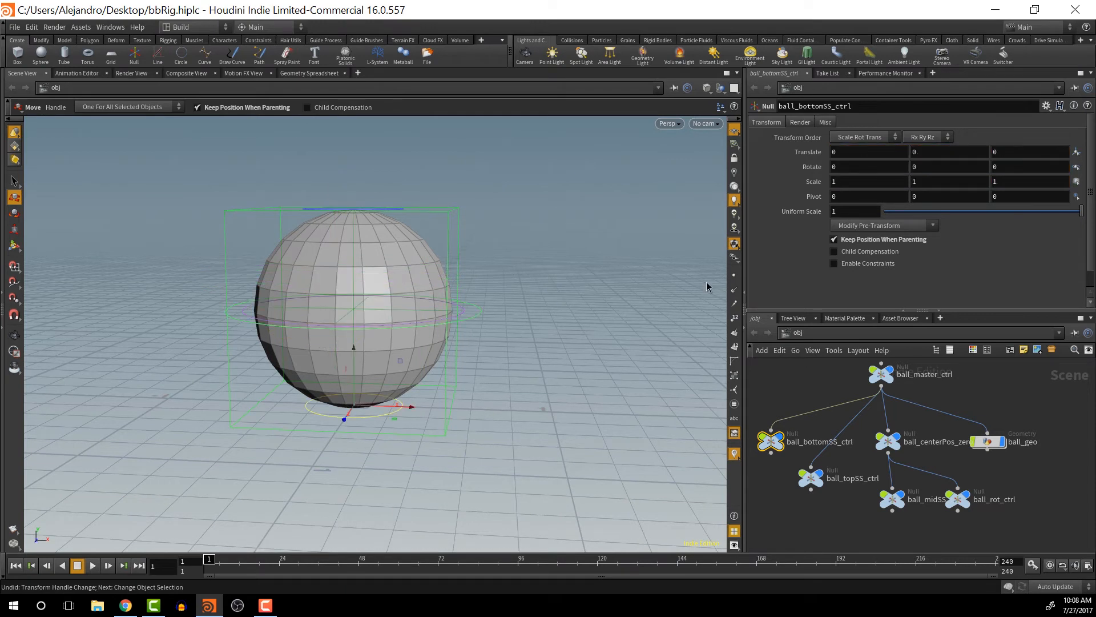
- Test rotating ball_topSS_ctrl about 51 degrees around Z, and undo the rotation
left_click(395, 209)
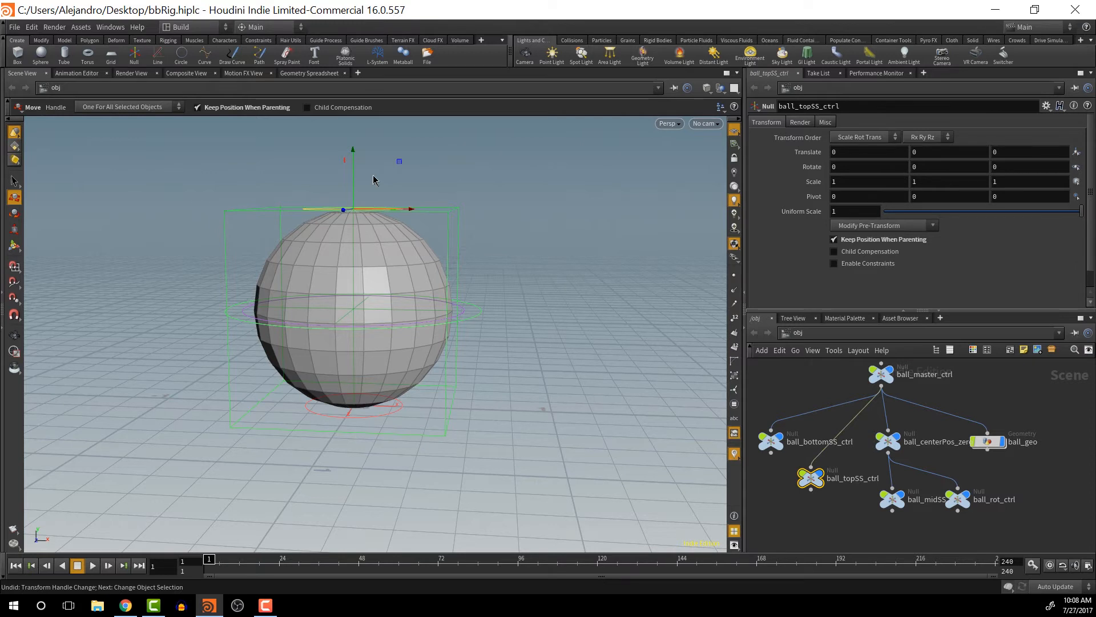
key("r")
left_click_drag(398, 166, 348, 143)
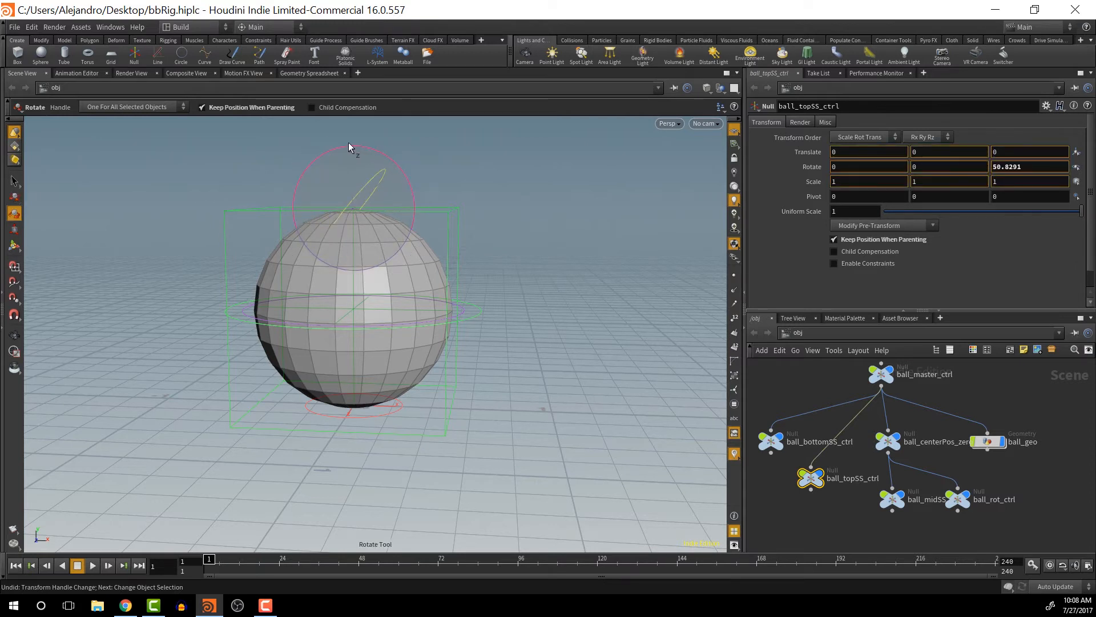
key("ctrl+z")
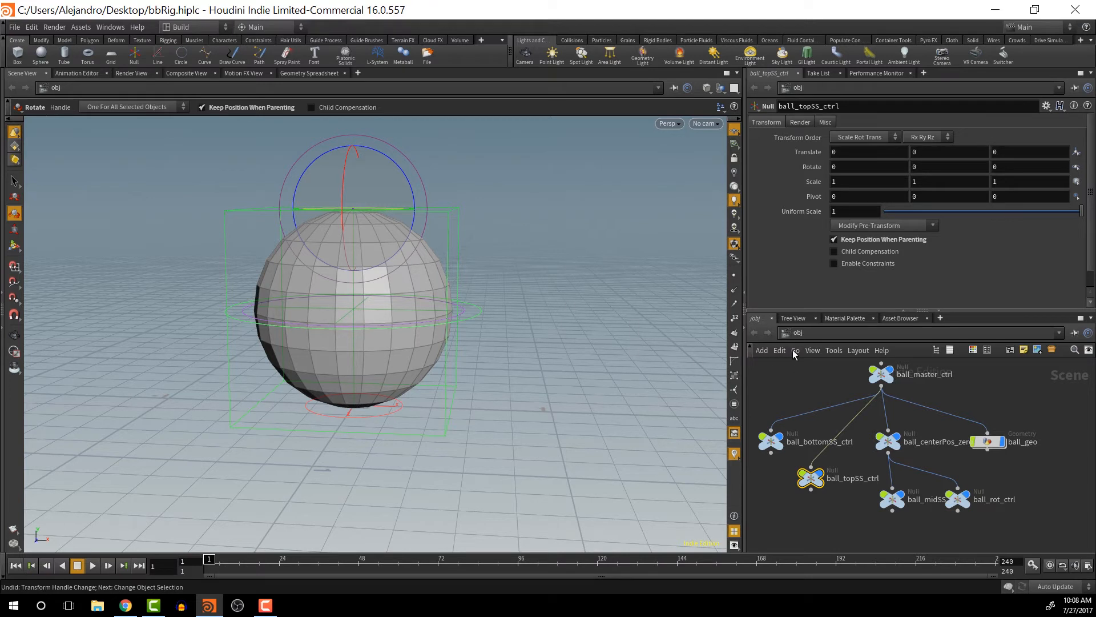
mouse_move(898, 447)
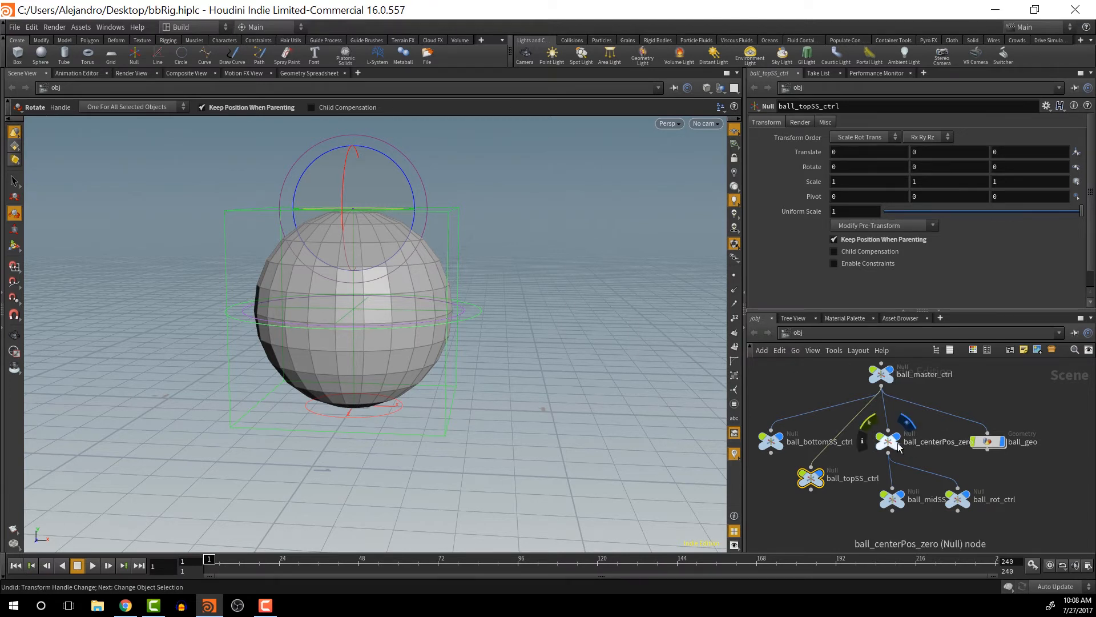
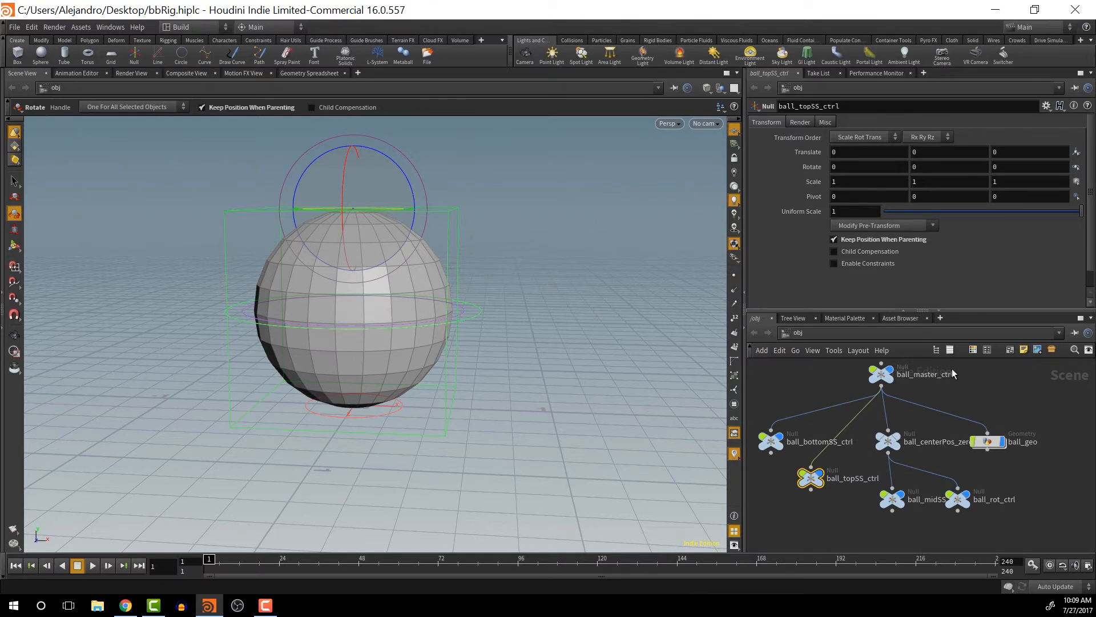
- Test the hierarchy by raising ball_master_ctrl about 0.28 units and rotating it about 22 degrees around Z, and undo both changes
left_click(881, 374)
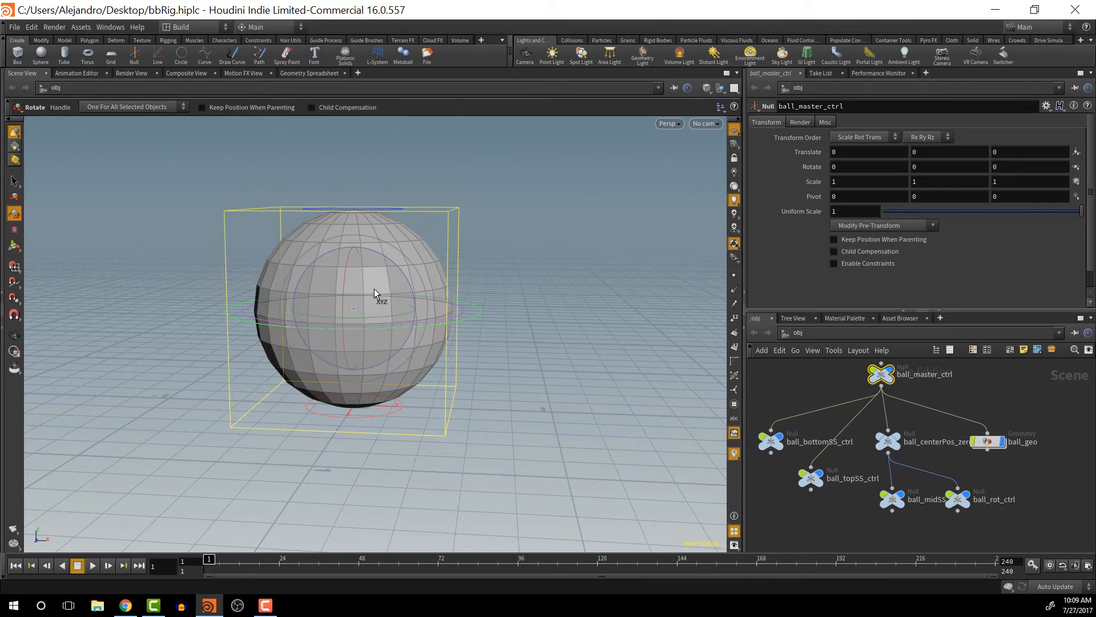
key("t")
left_click_drag(364, 307, 377, 263)
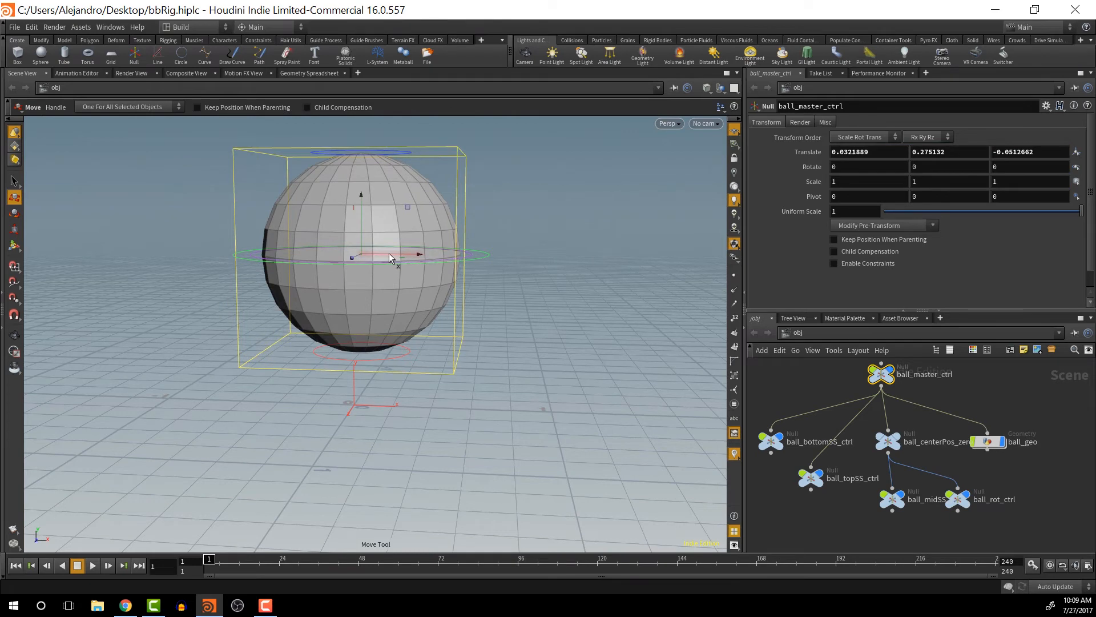
key("r")
left_click_drag(406, 207, 385, 197)
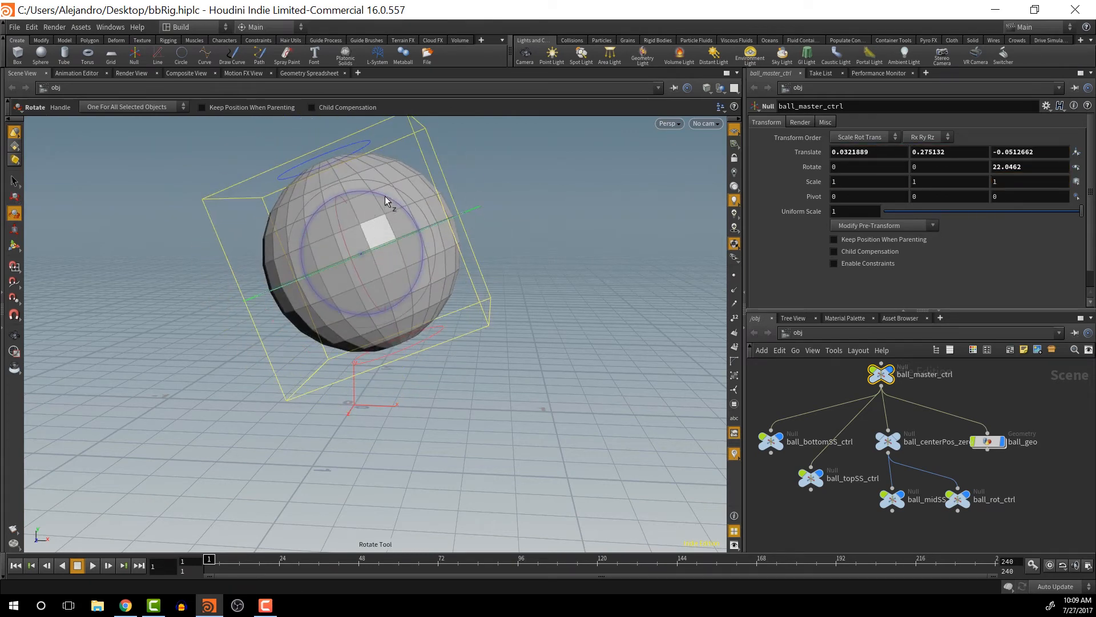
key("ctrl+z")
key("ctrl+z")
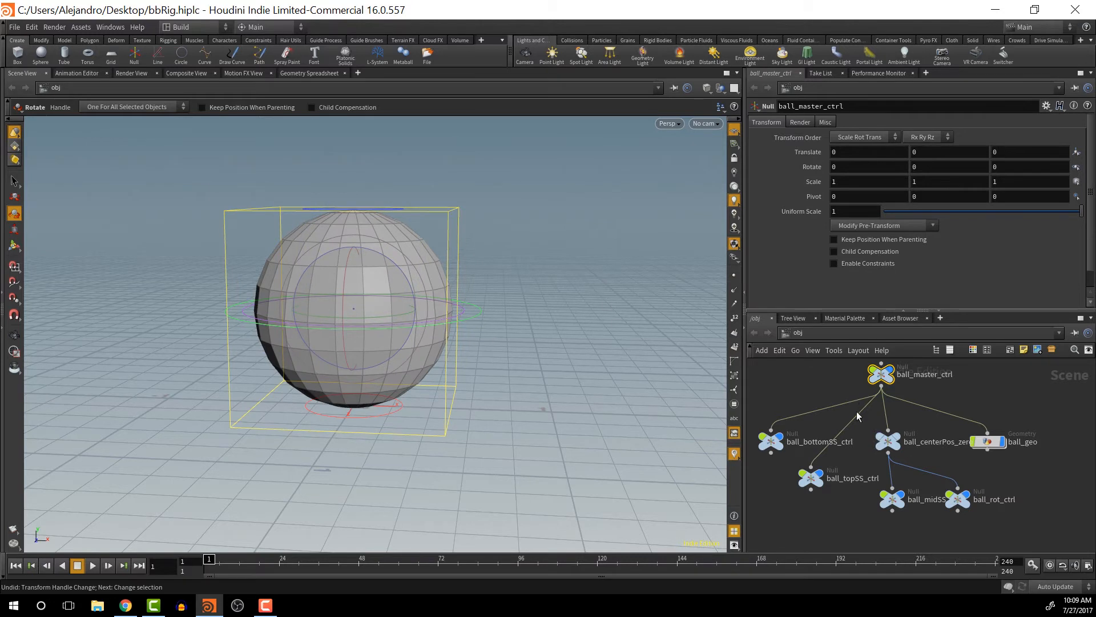
- Test rotating ball_rot_ctrl, undo the rotation, and select ball_midSS_ctrl
left_click(475, 309)
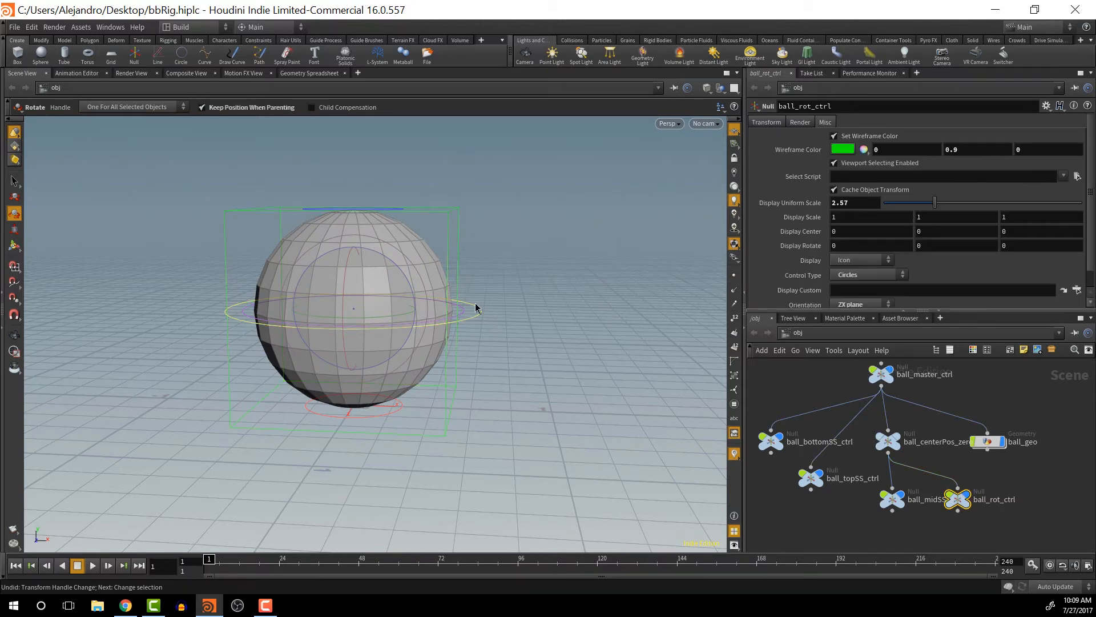
left_click_drag(401, 269, 443, 313)
key("ctrl+z")
left_click(440, 313)
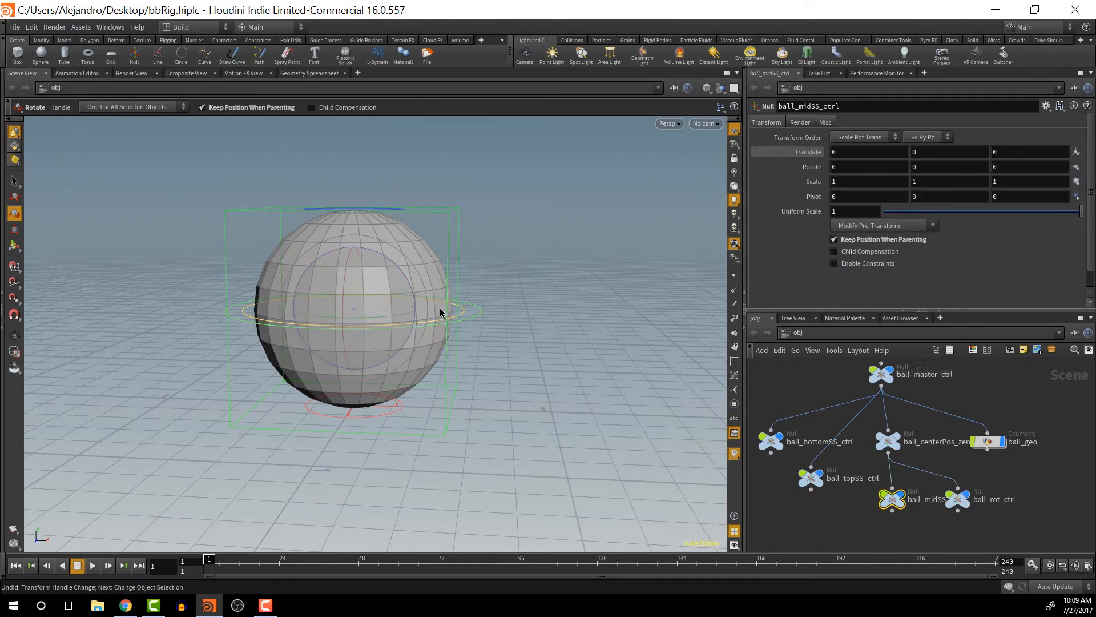
- Test moving ball_midSS_ctrl freely in the view, and undo the move
key("w")
key("w")
key("t")
left_click_drag(371, 309, 411, 293)
key("ctrl+z")
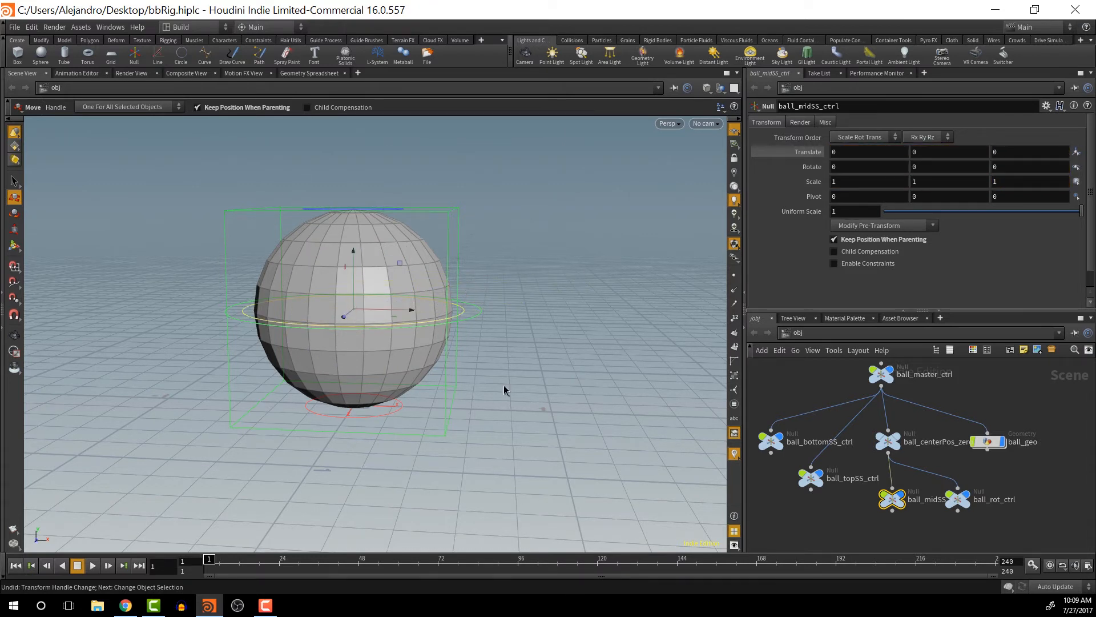
- Open the network inside ball_geo and reposition its sphere1 node to make room for more nodes
left_click(991, 444)
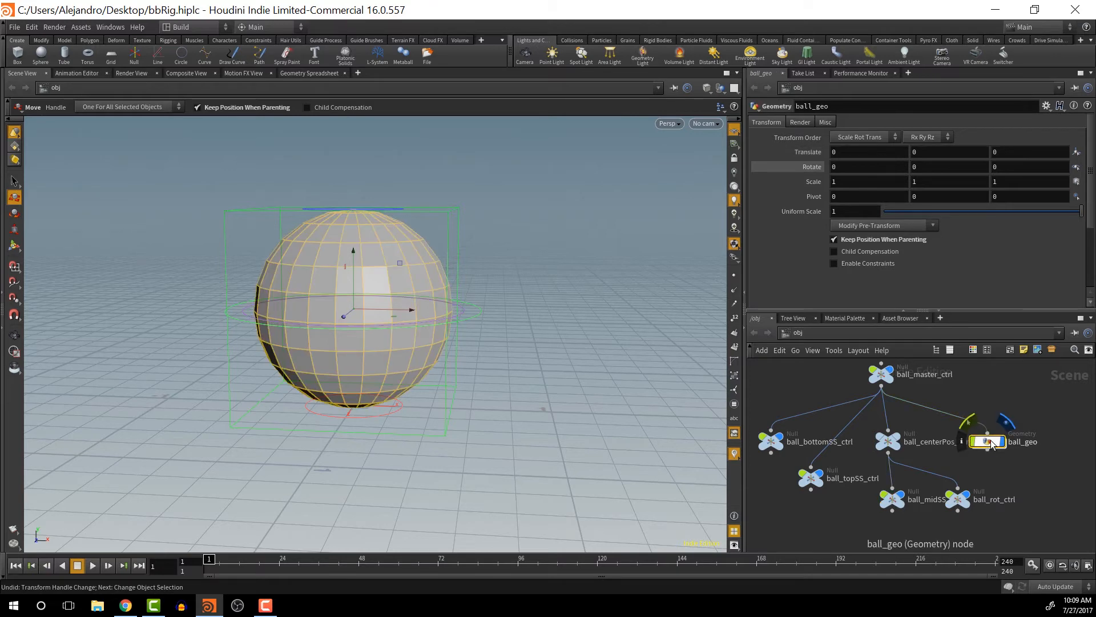
double_click(991, 441)
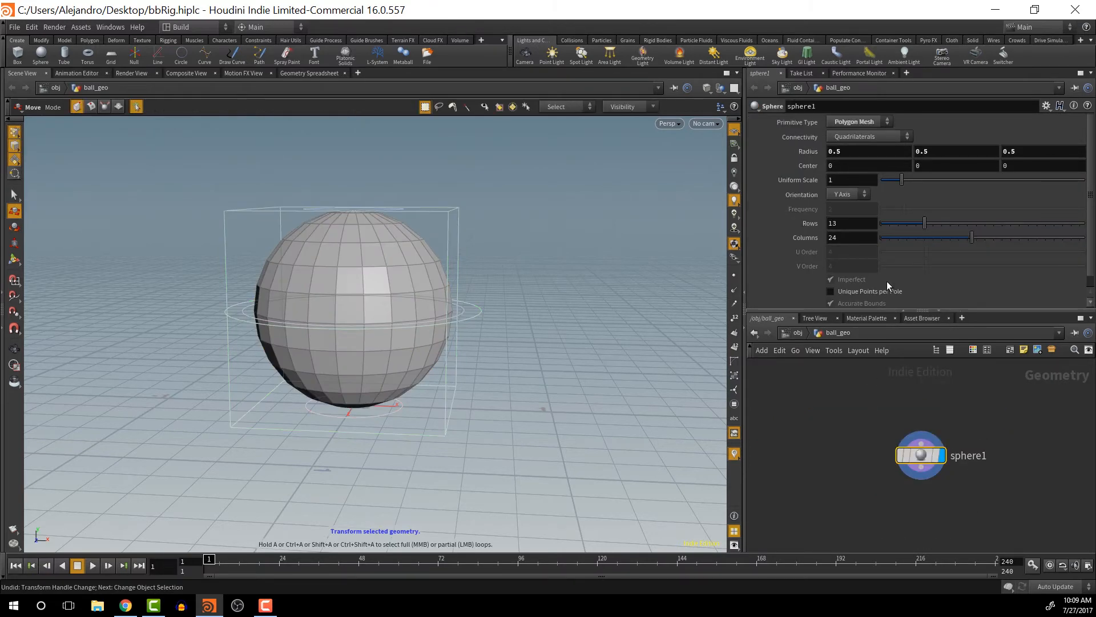
left_click(924, 455)
left_click_drag(923, 455, 848, 399)
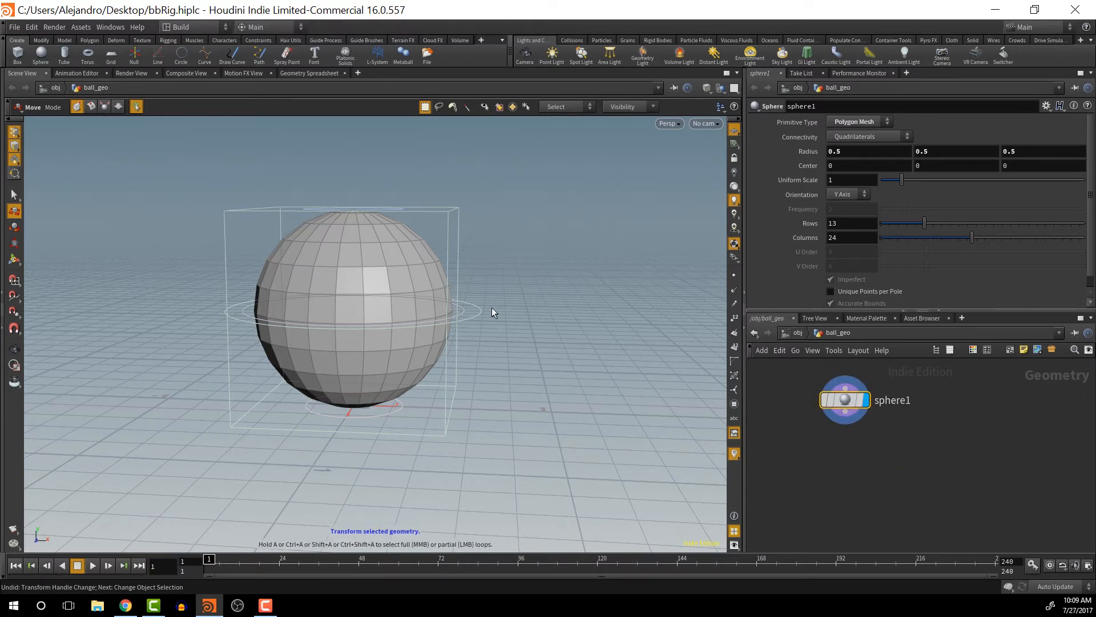
- Add a Lattice deformer to all points of the sphere, without a separate deforming point cloud
mouse_move(835, 406)
left_click(65, 40)
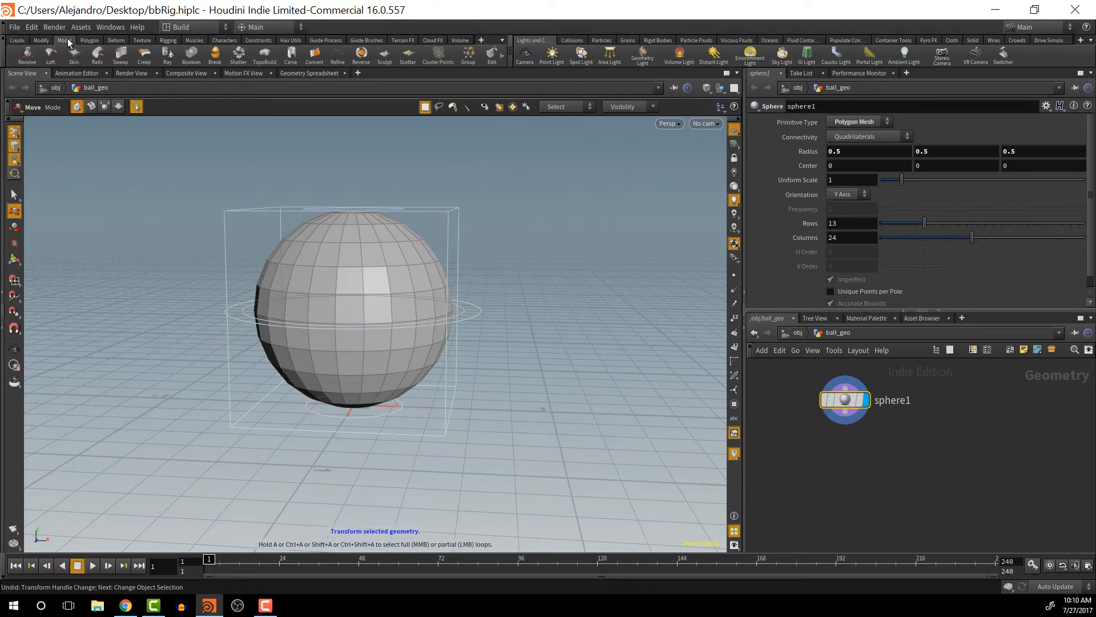
left_click(112, 41)
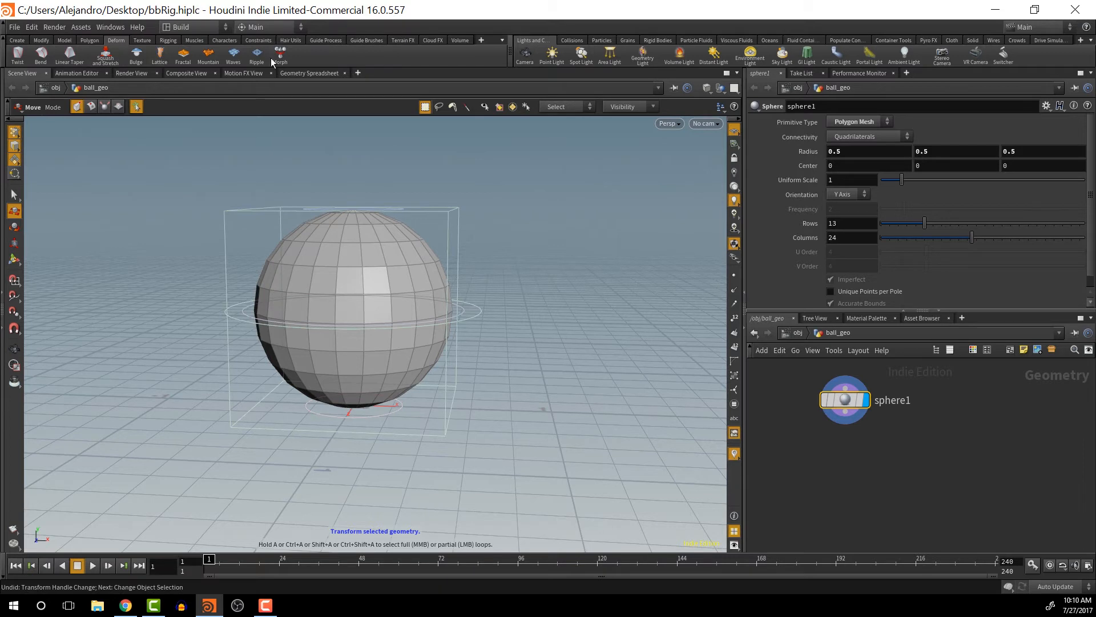
left_click(164, 55)
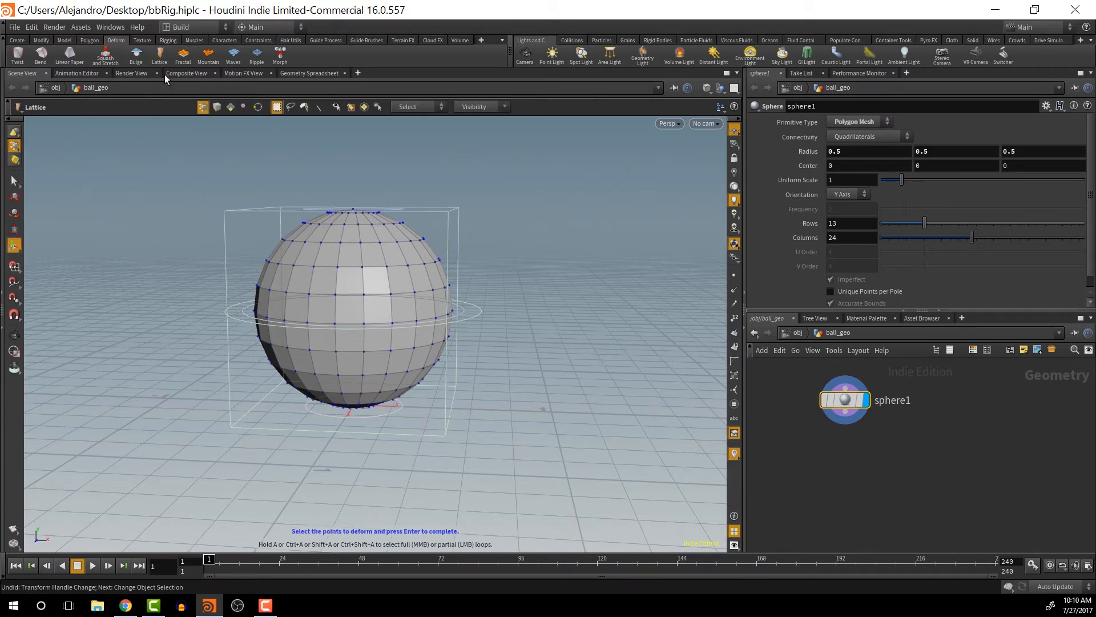
left_click_drag(212, 178, 600, 478)
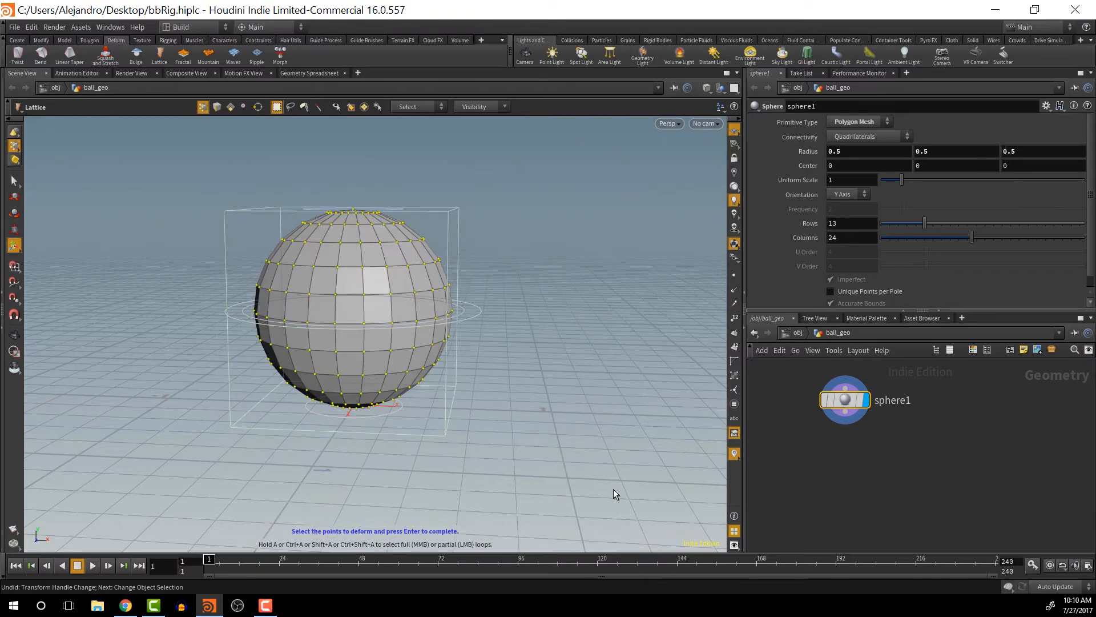
key("Return")
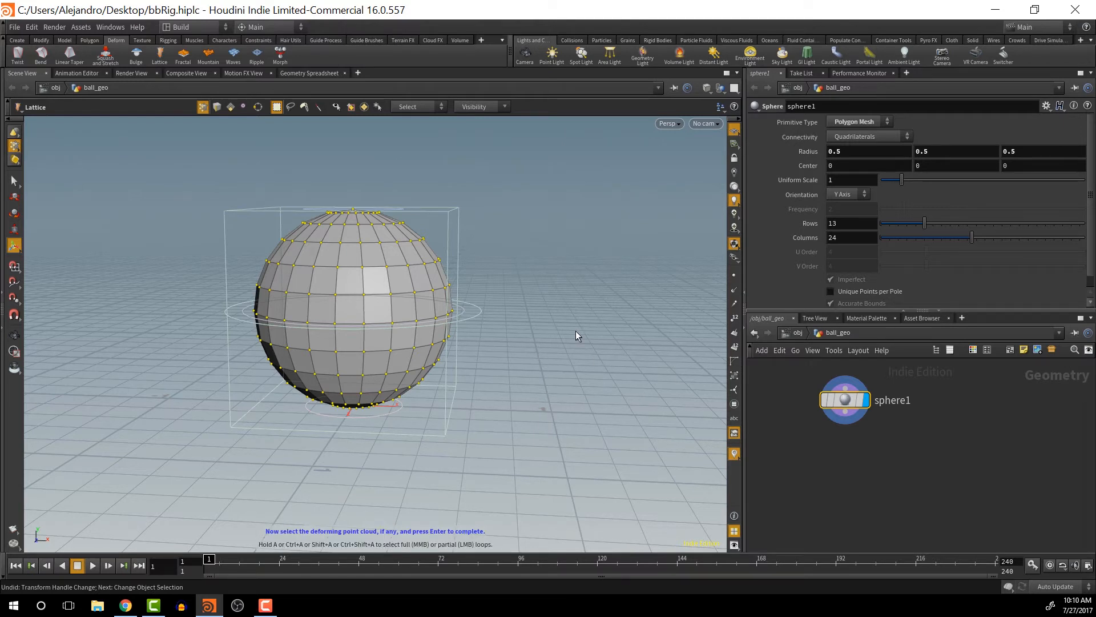
key("Return")
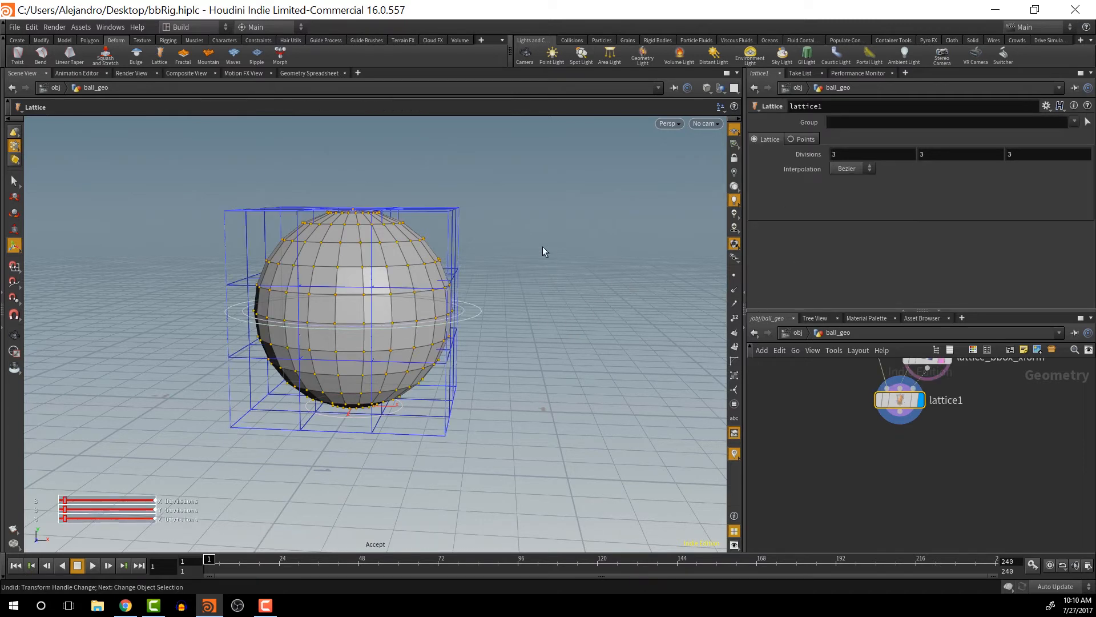
- Set the lattice_bbox divisions to 2, 2 and 2, undoing accidental parameter edits
middle_click_drag(958, 438, 973, 523)
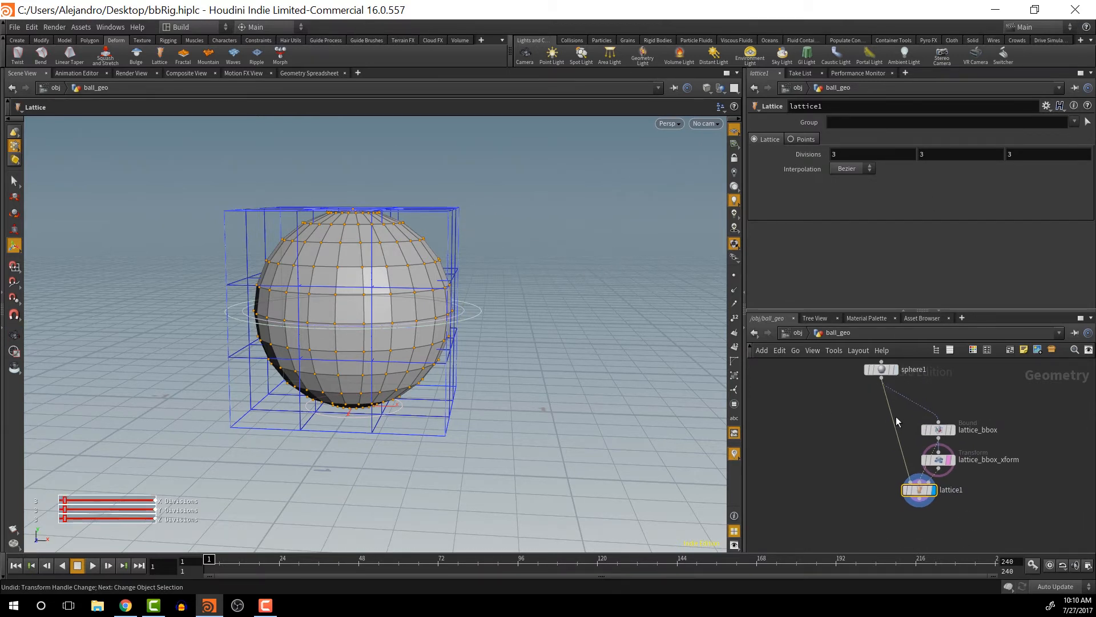
left_click(940, 430)
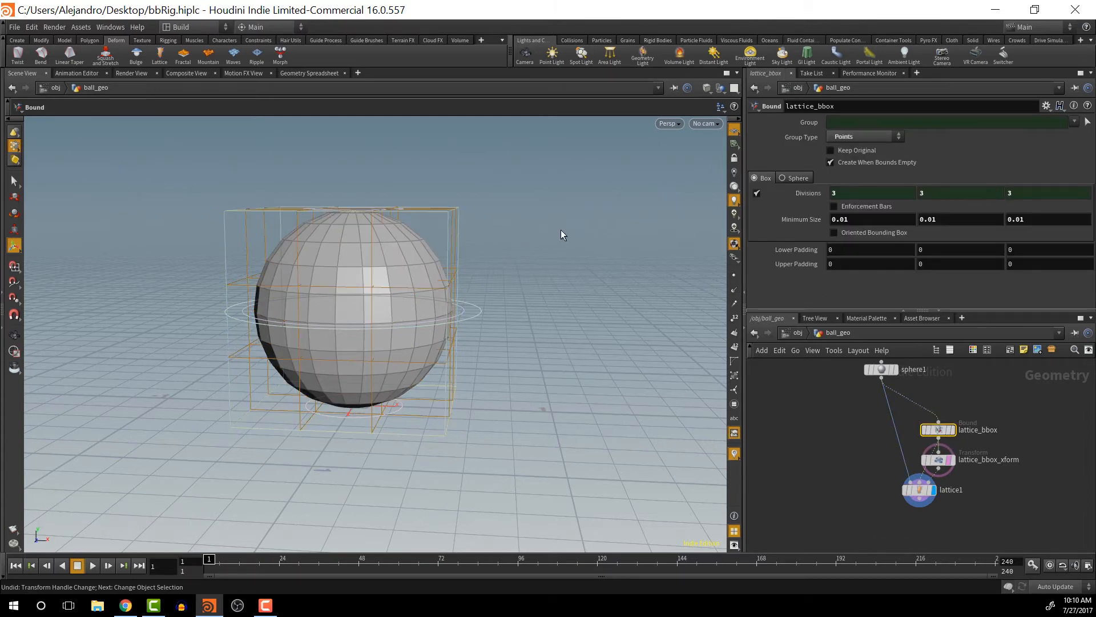
key("Escape")
left_click_drag(495, 269, 661, 275)
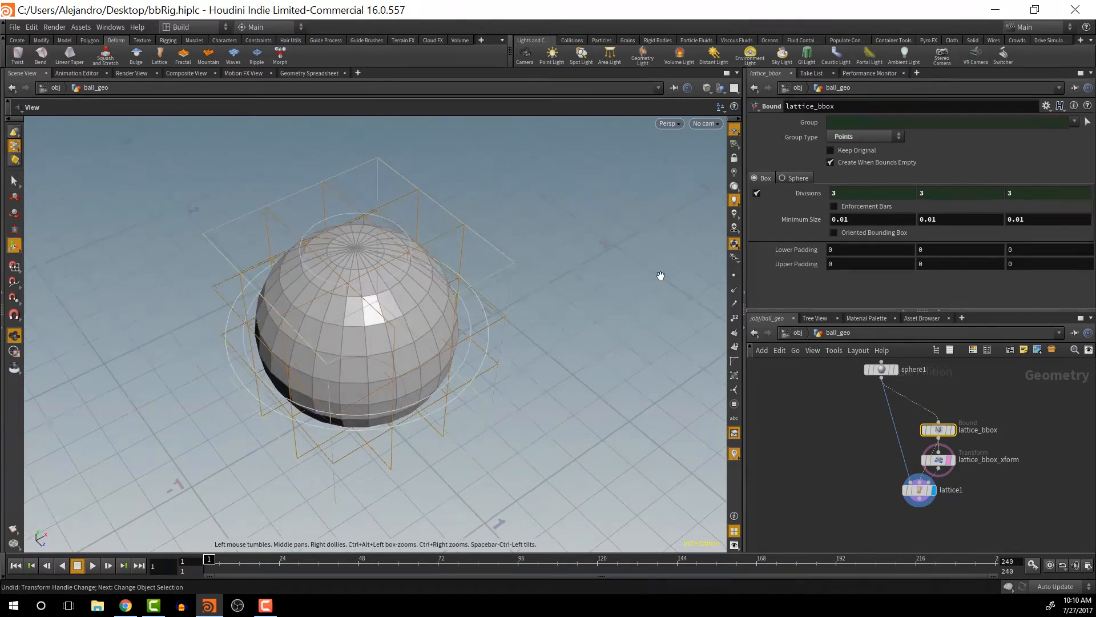
double_click(864, 196)
type("2")
key("Tab")
type("2")
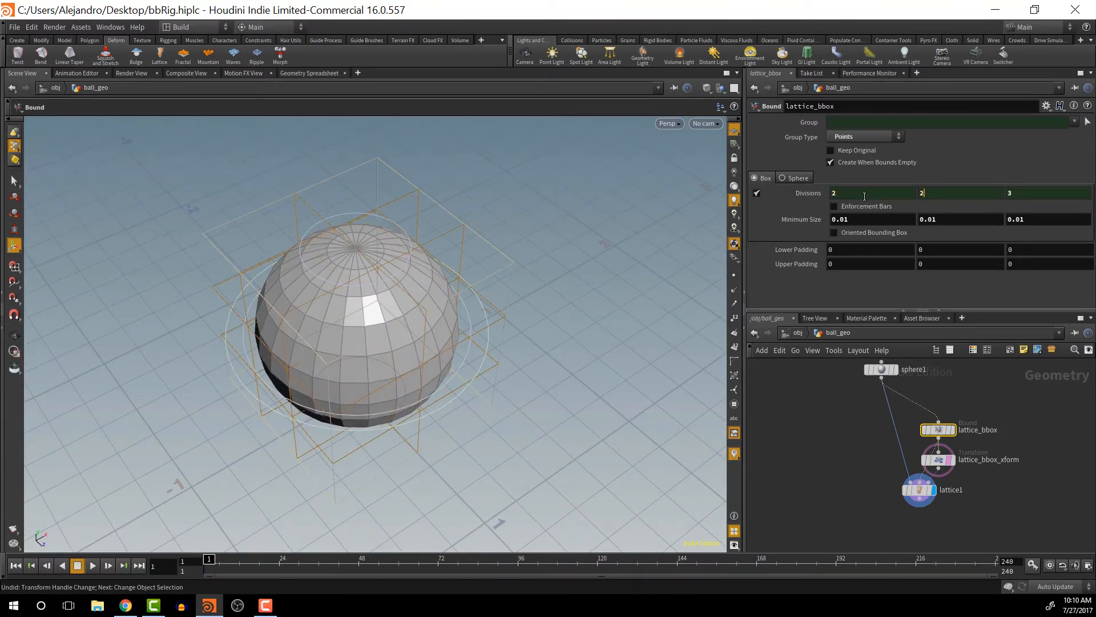
key("Tab")
type("2")
key("Tab")
key("Return")
key("ctrl+z")
key("ctrl+z")
key("ctrl+z")
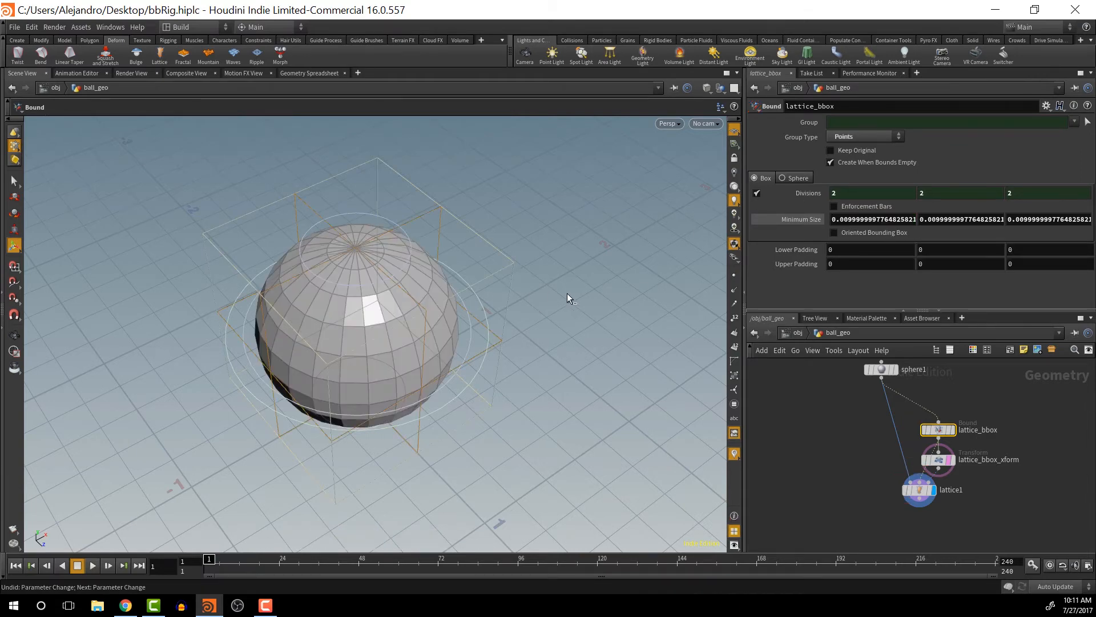
- Spread out the lattice1, lattice_bbox and lattice_bbox_xform nodes so that their connections are easy to follow
left_click_drag(567, 293, 543, 283, "alt")
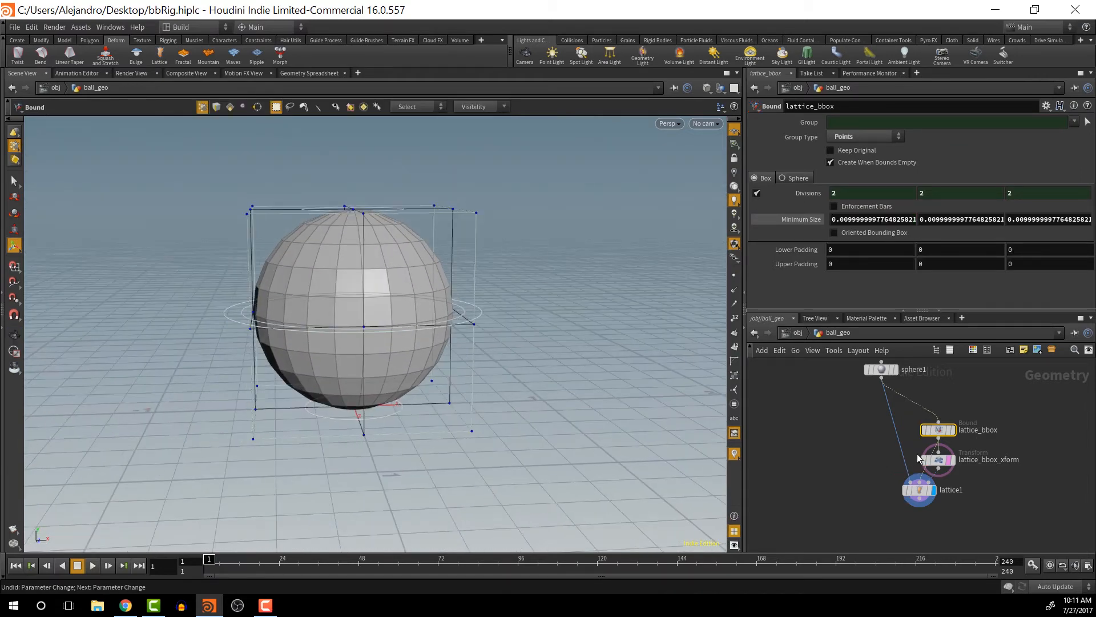
left_click_drag(916, 492, 874, 510)
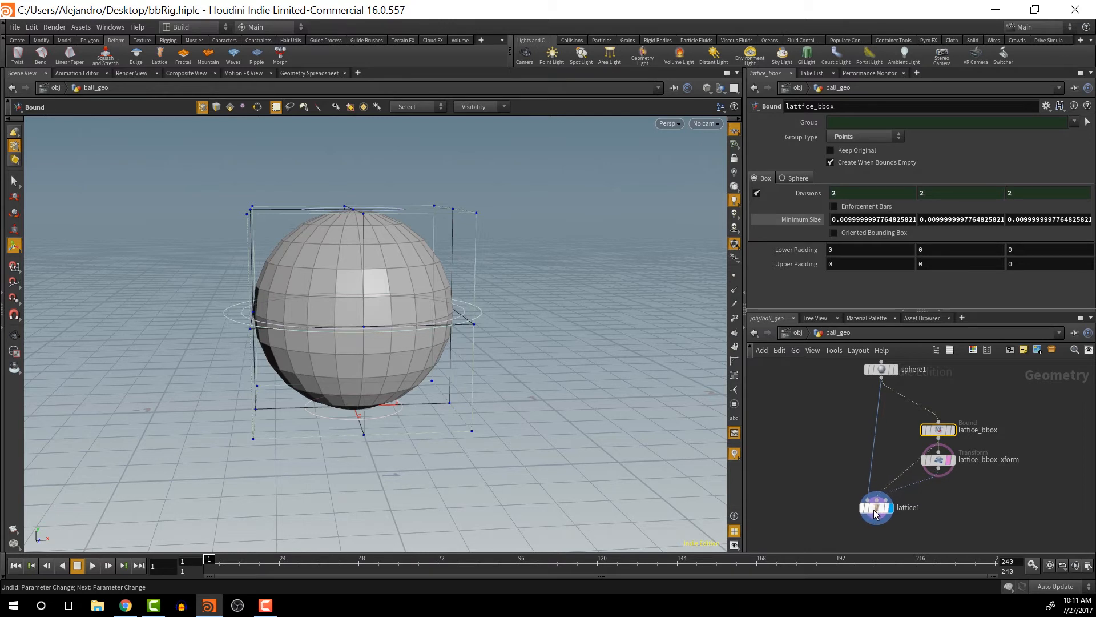
left_click_drag(953, 430, 940, 408)
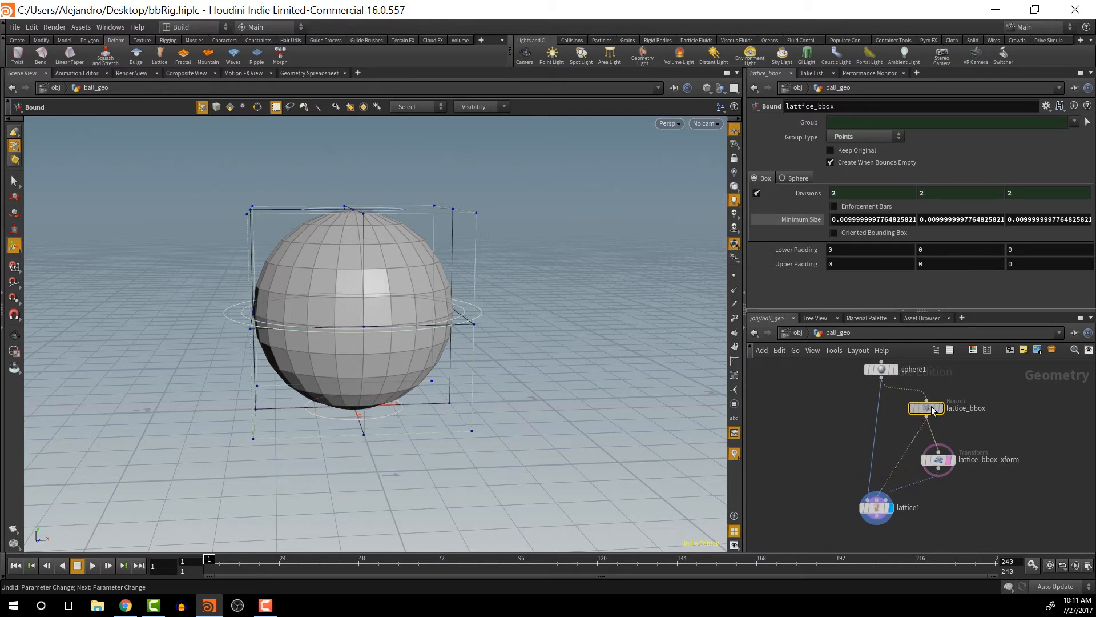
left_click_drag(940, 459, 963, 450)
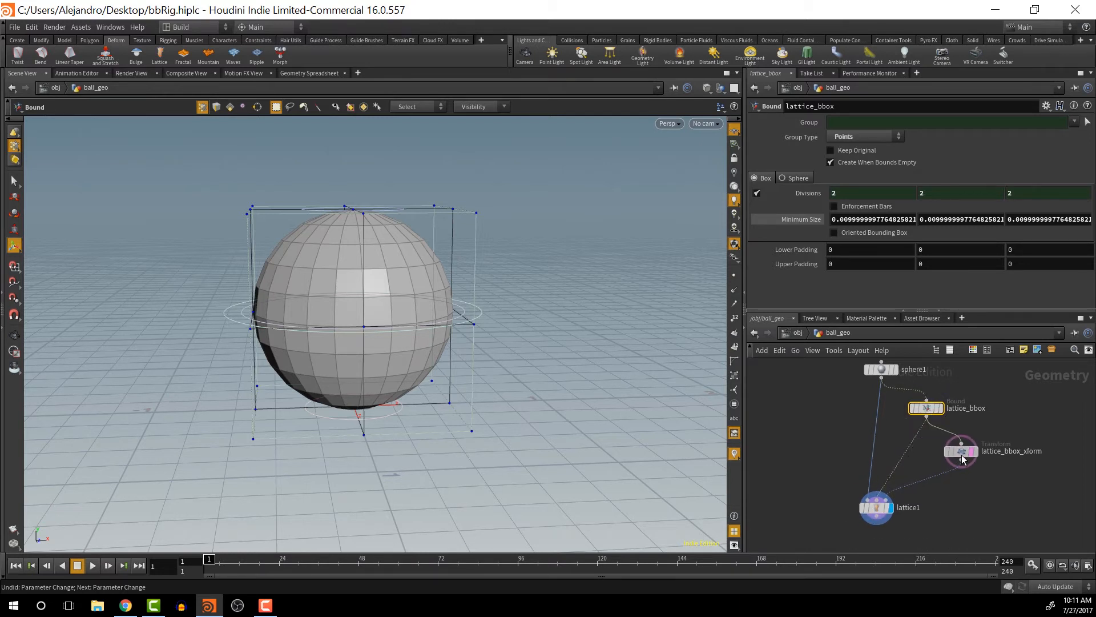
mouse_move(869, 505)
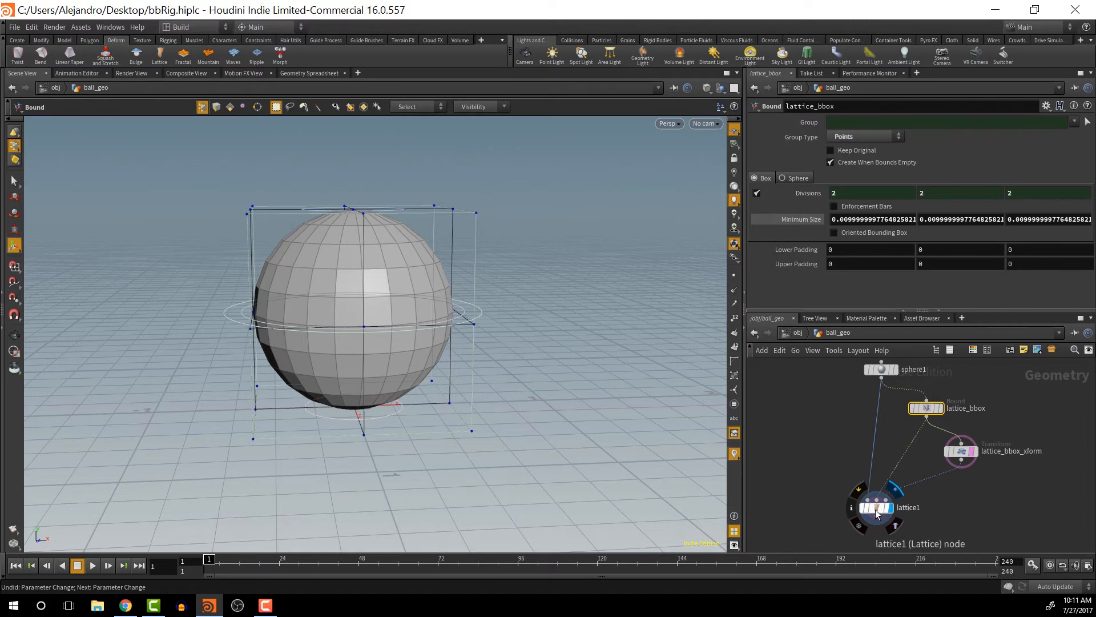
left_click_drag(878, 507, 863, 520)
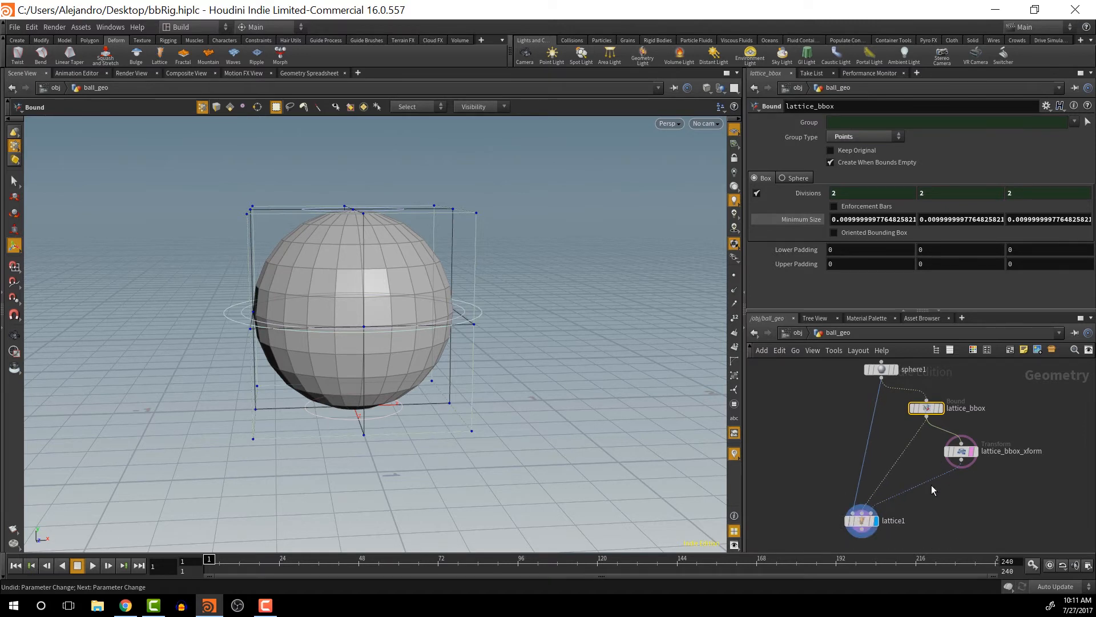
- Create a point group after lattice_bbox_xform from the top row of lattice points
left_click(961, 457)
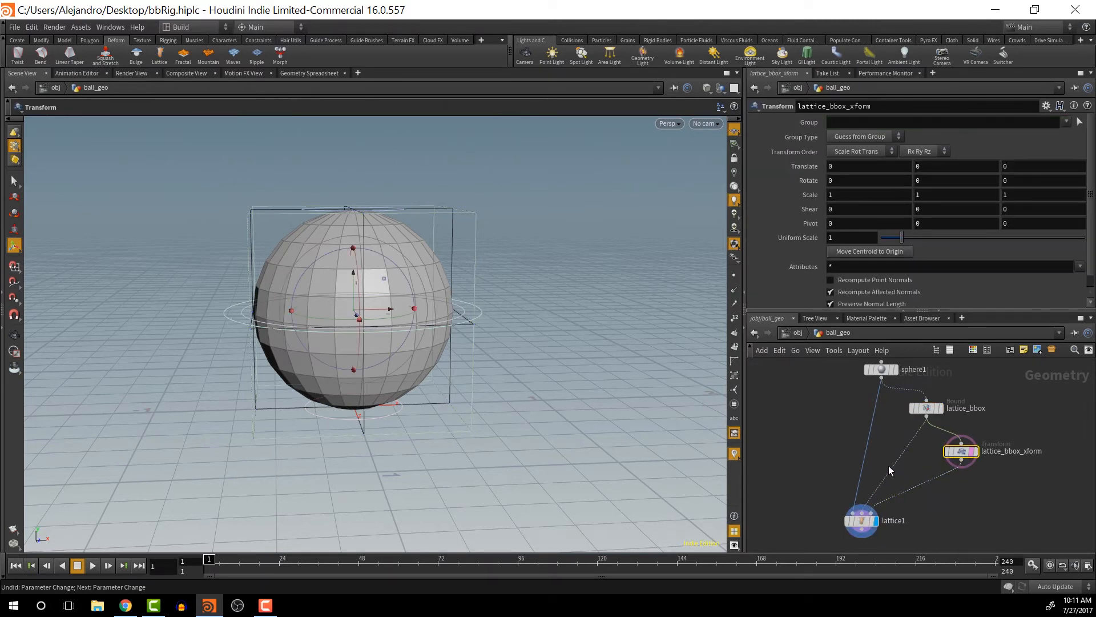
mouse_move(960, 451)
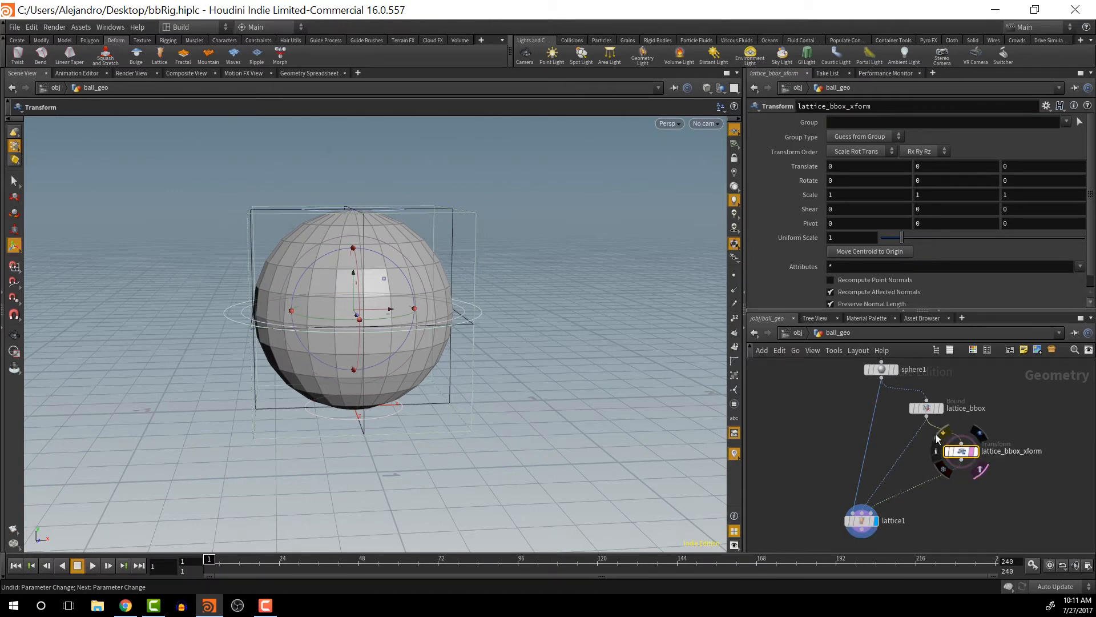
left_click(64, 41)
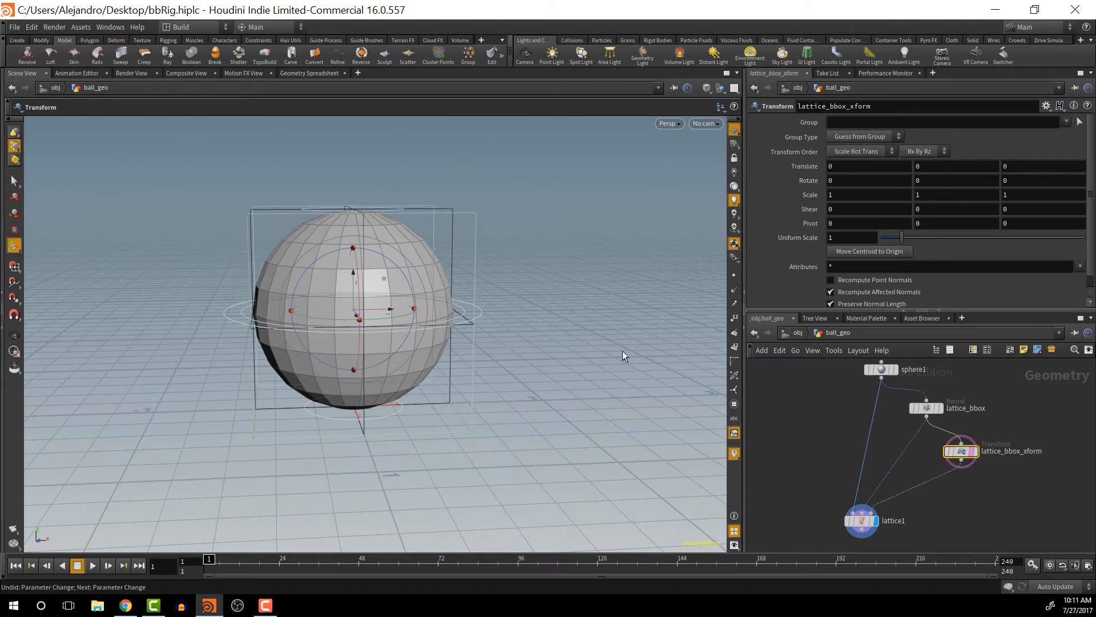
mouse_move(971, 451)
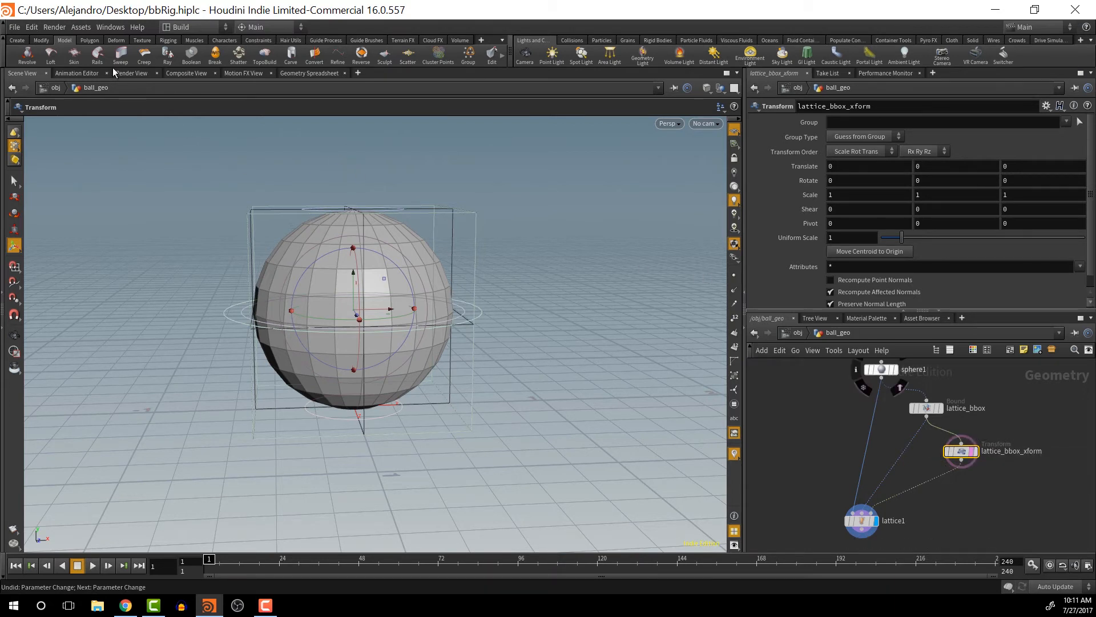
left_click(468, 55)
left_click_drag(218, 168, 508, 242)
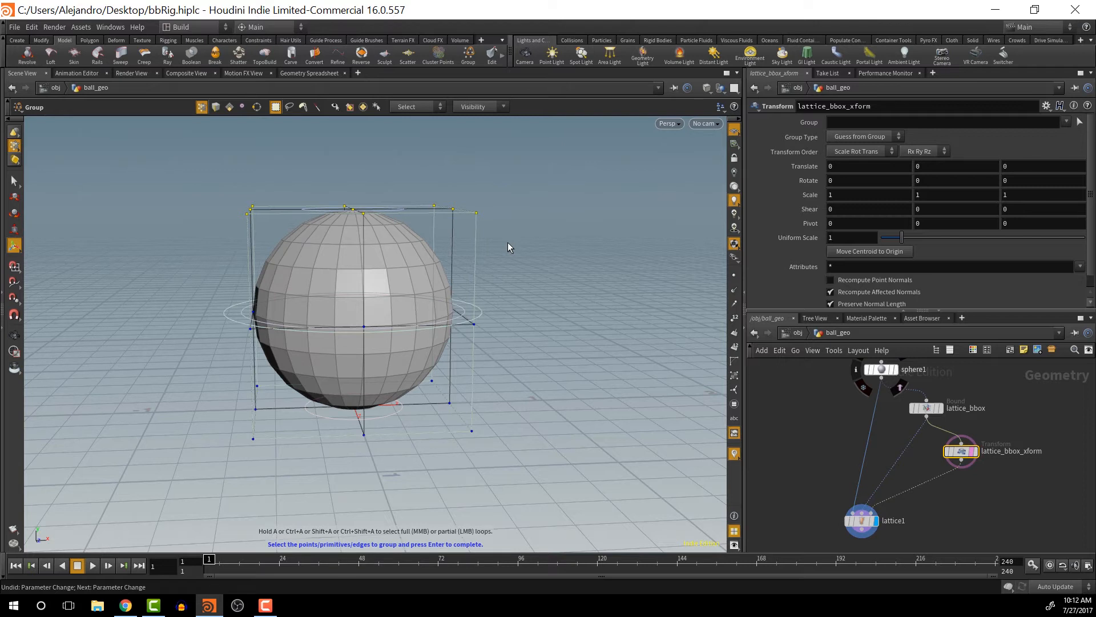
key("Right")
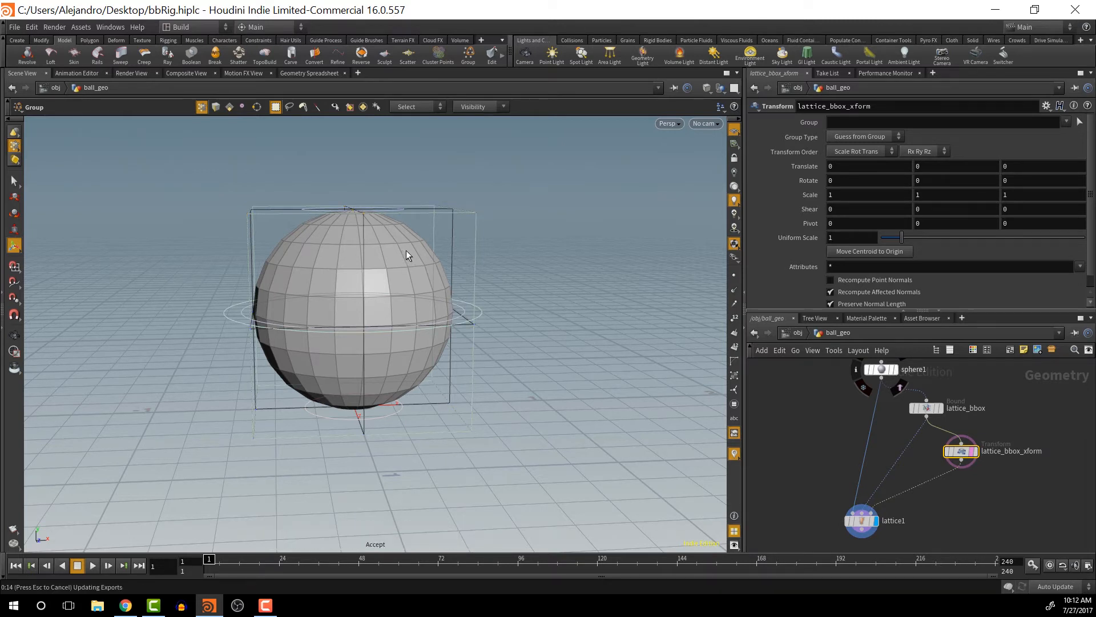
key("Return")
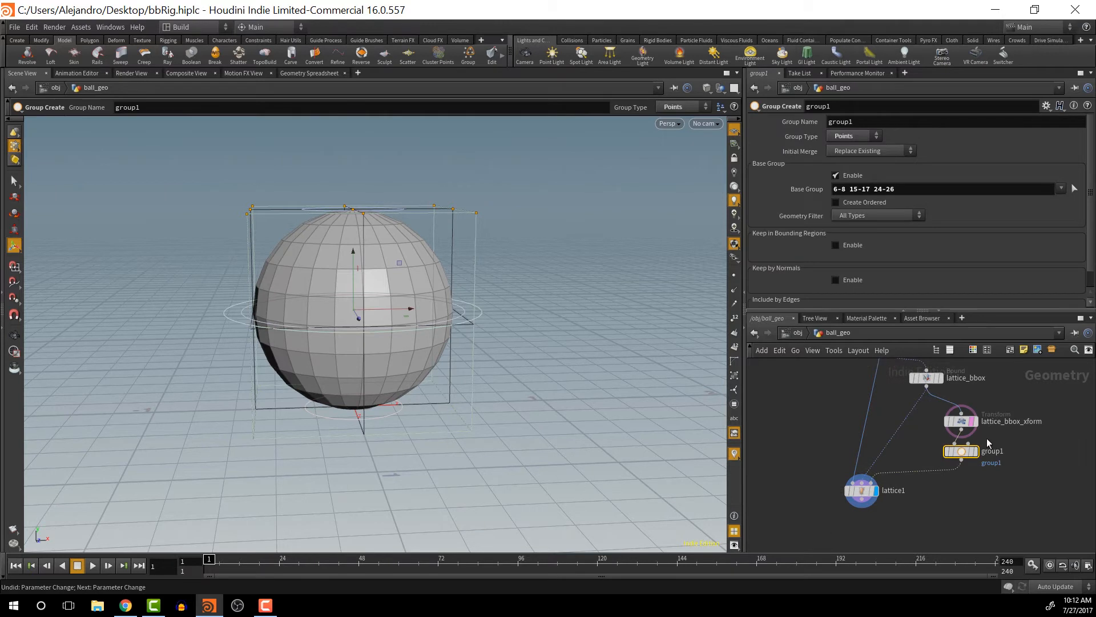
- Reposition the new group node below lattice_bbox_xform and rename it topGrp
left_click_drag(1002, 451, 989, 458)
double_click(990, 459)
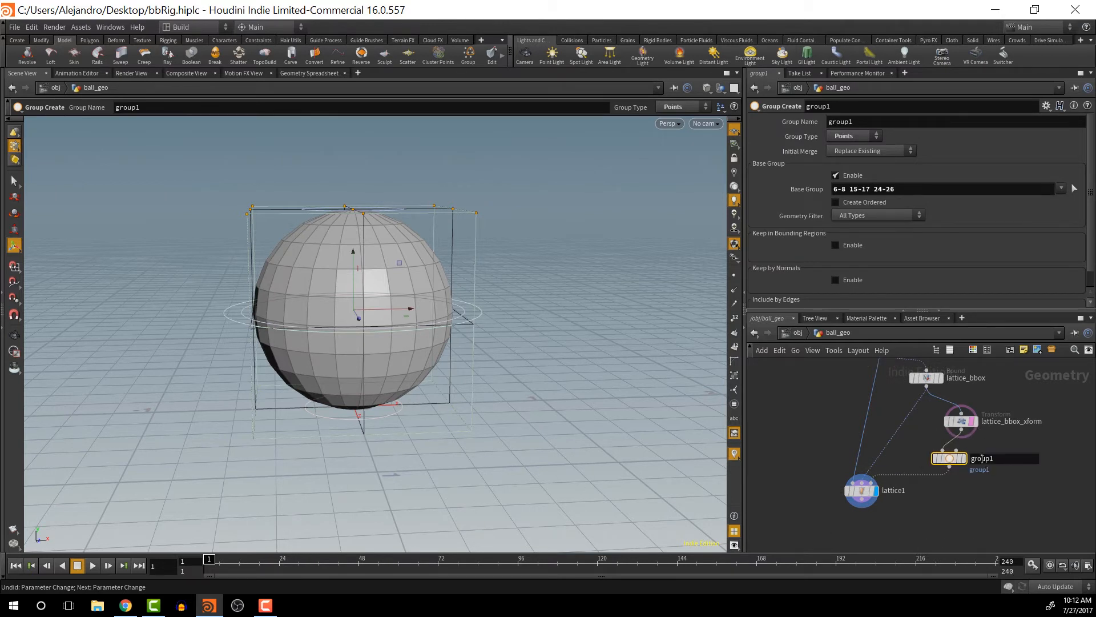
type("topGrp")
key("Return")
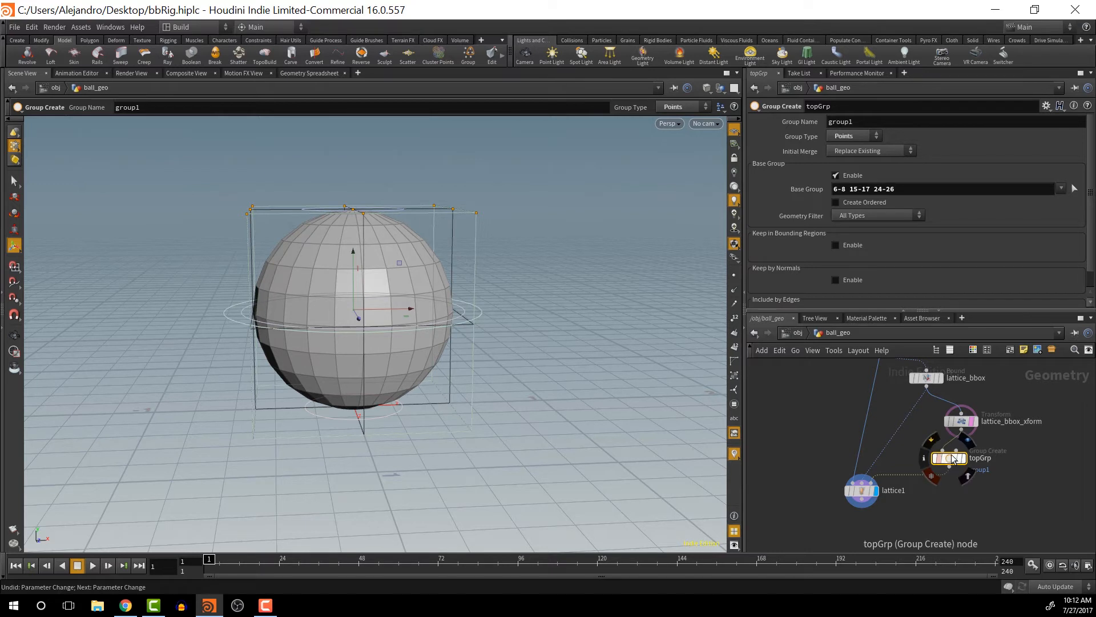
- Create a second point group after lattice_bbox_xform from the middle row of lattice points
left_click(965, 424)
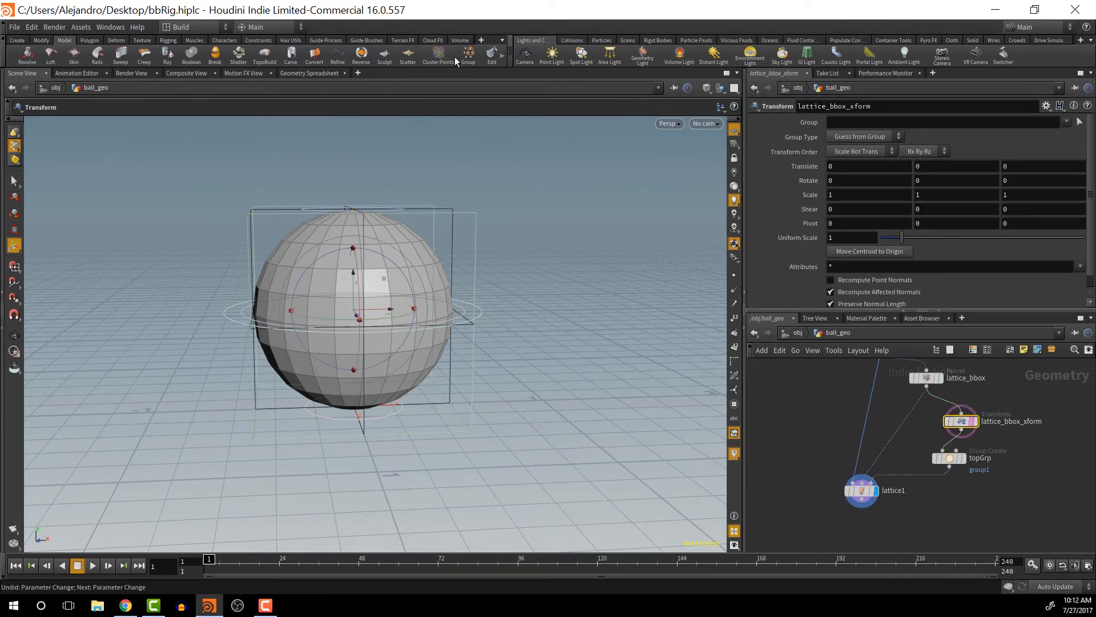
left_click(468, 55)
left_click_drag(221, 277, 488, 352)
key("Return")
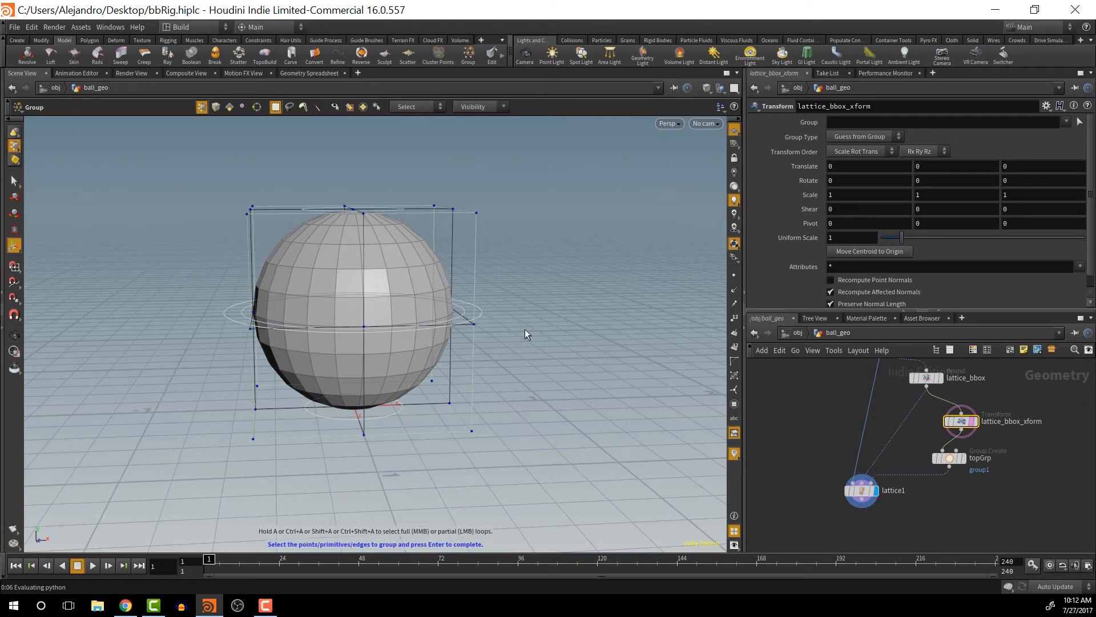
left_click_drag(239, 269, 512, 338)
key("Return")
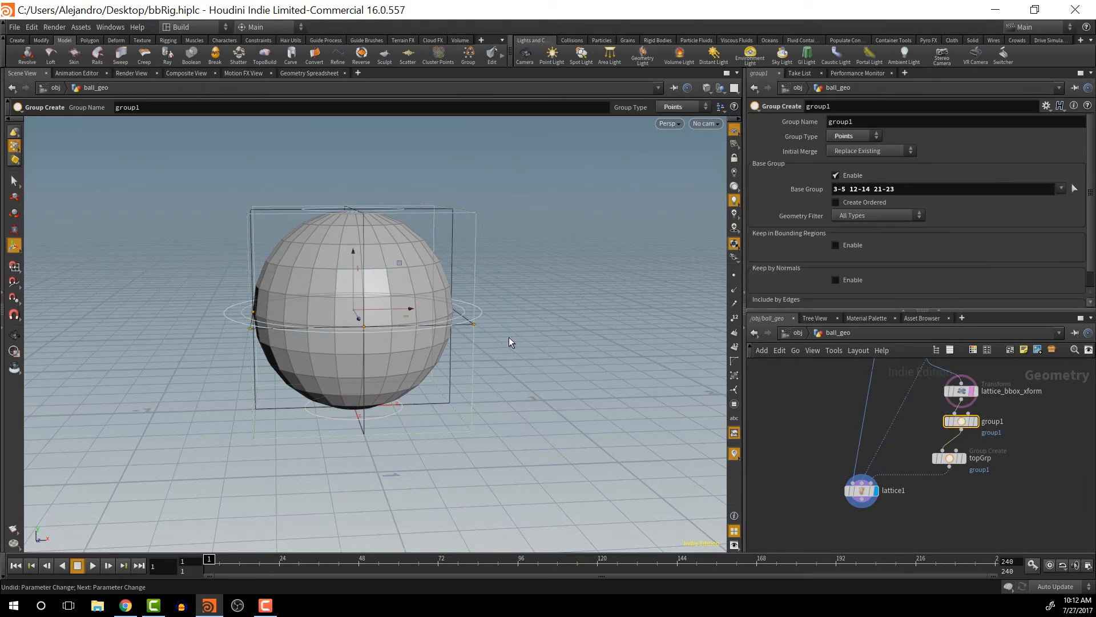
- Rename the middle-row group node midGrp
double_click(997, 420)
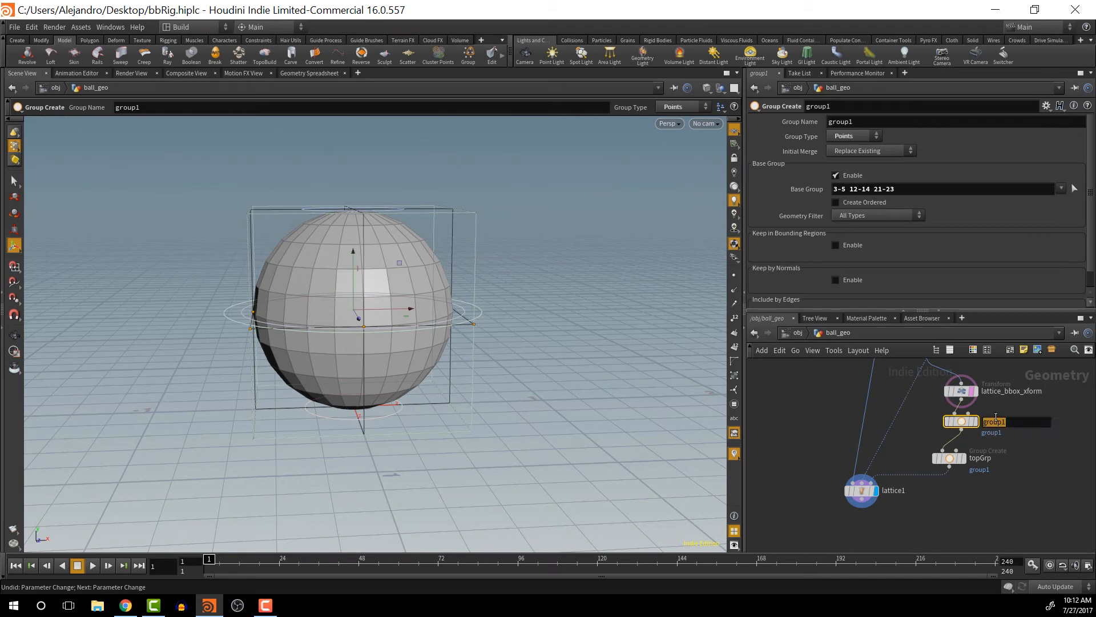
type("midGrp")
key("Return")
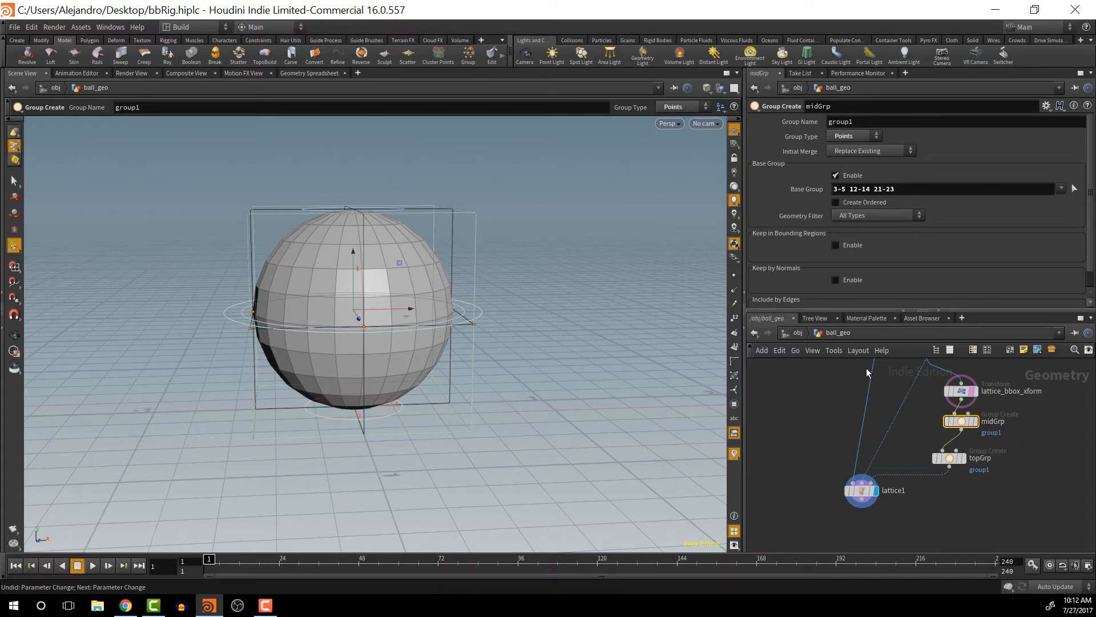
- Create a third point group after lattice_bbox_xform from the bottom row of lattice points
left_click(961, 390)
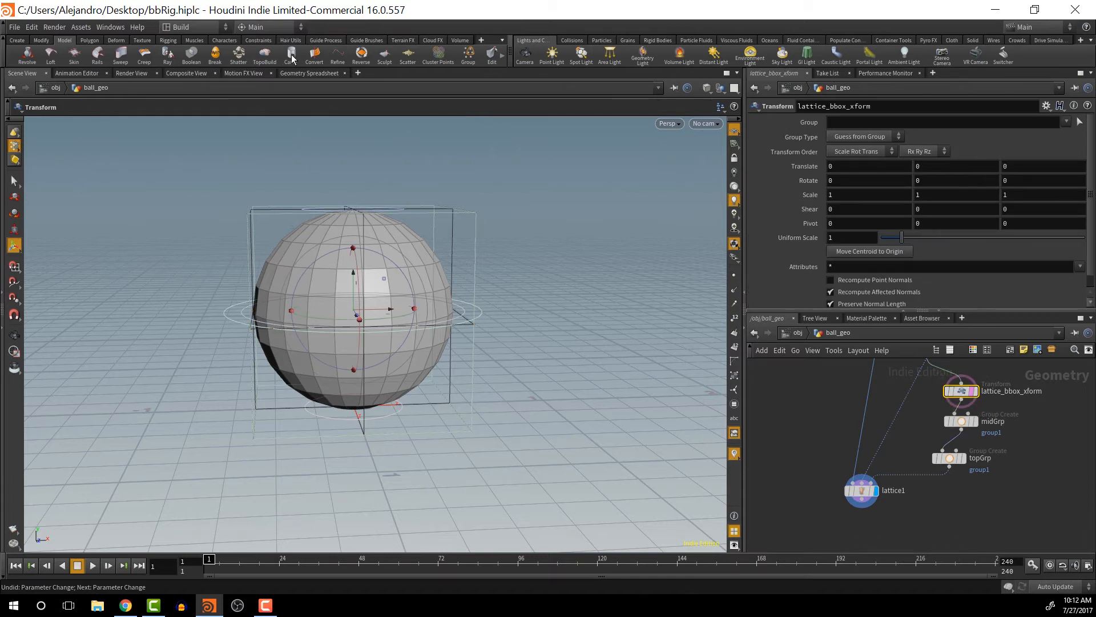
left_click(470, 55)
left_click_drag(219, 363, 512, 472)
key("Return")
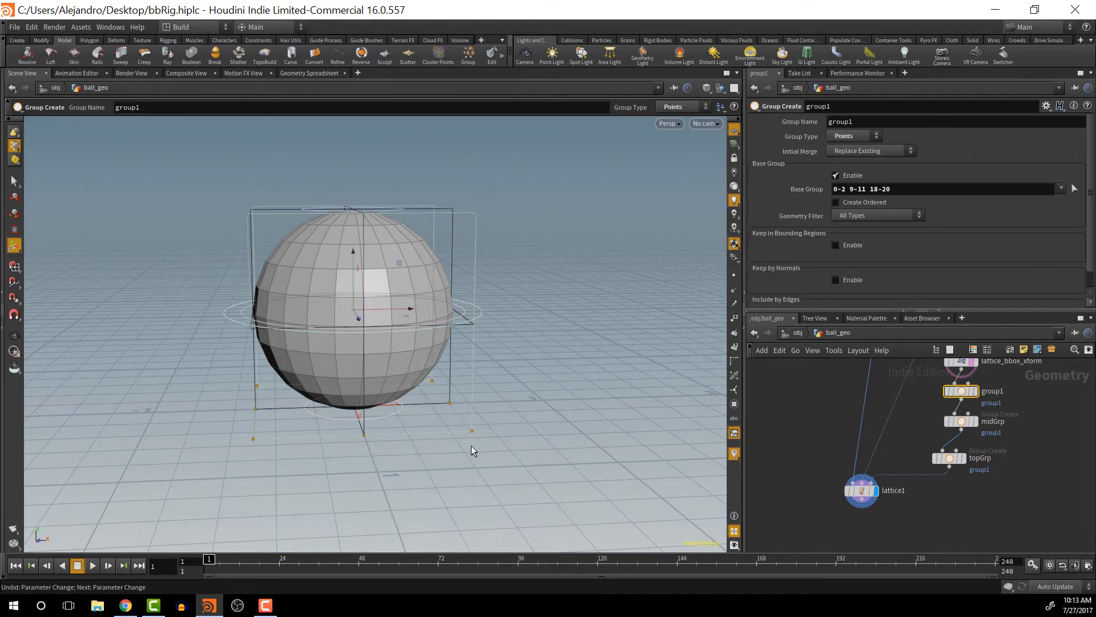
- Rename the bottom-row group node bottomGrp and rearrange the group chain in the order topGrp, midGrp, bottomGrp
double_click(992, 393)
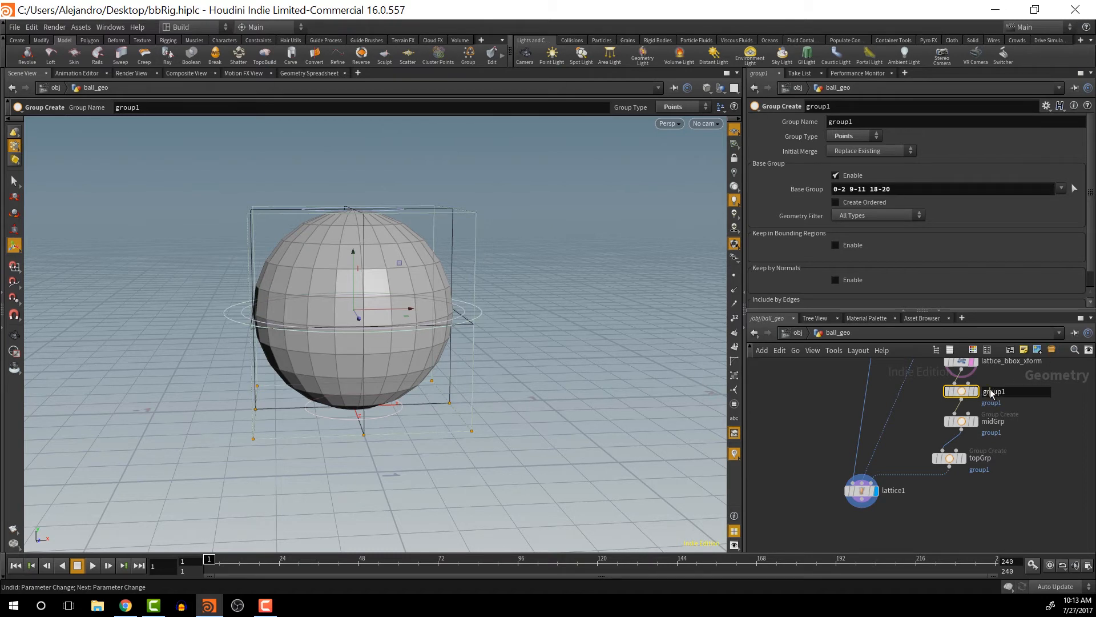
double_click(990, 390)
left_click(991, 390)
double_click(991, 390)
type("bottomGrp")
key("Return")
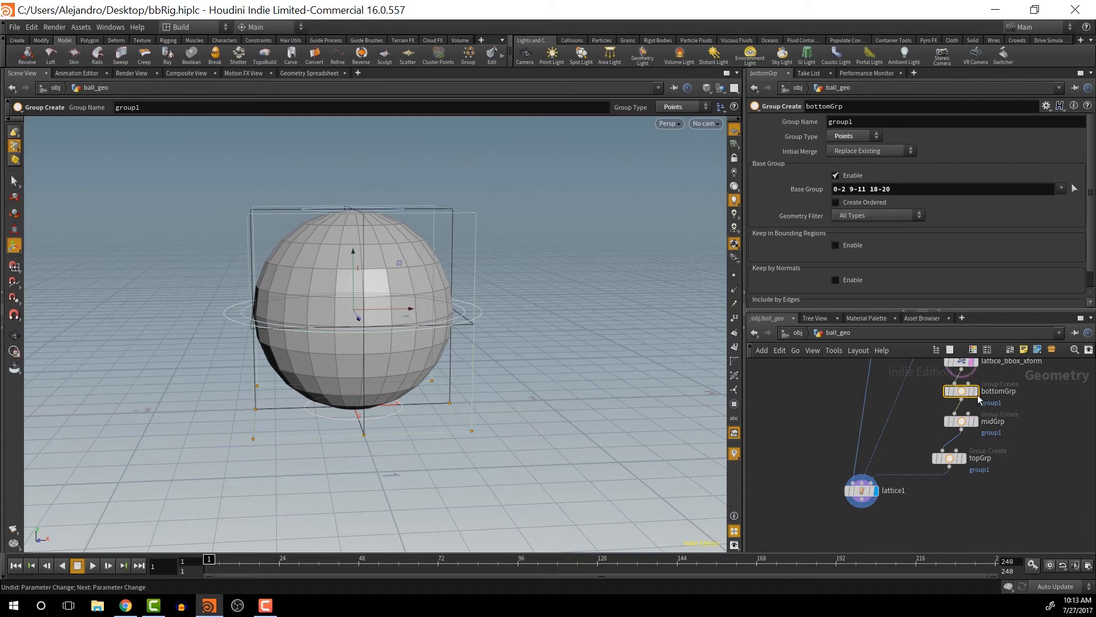
left_click_drag(979, 398, 949, 400)
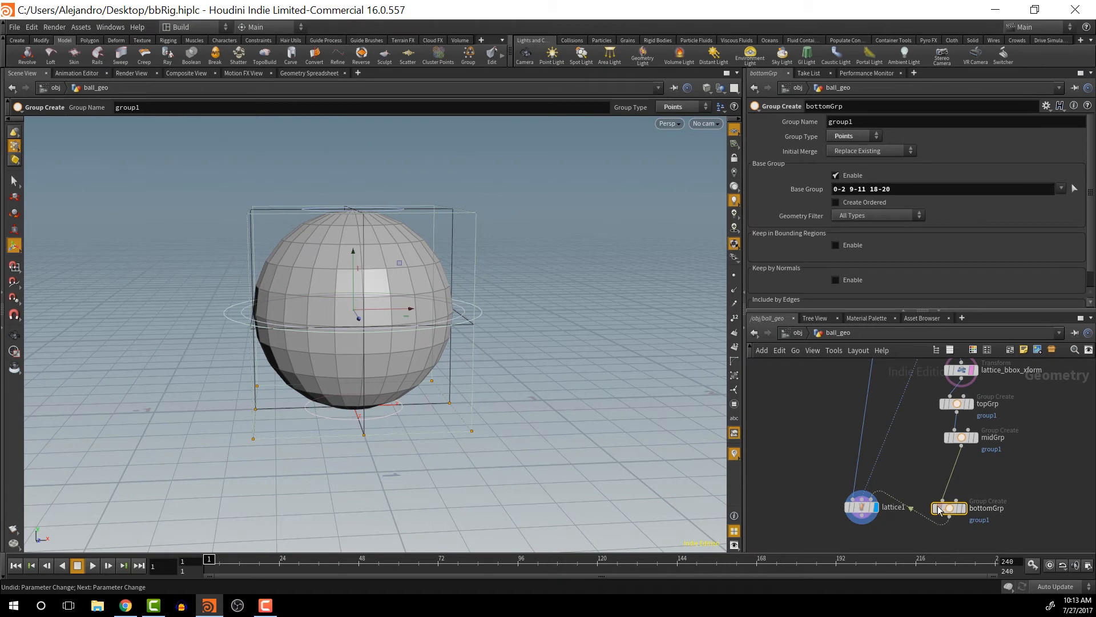
left_click_drag(939, 510, 957, 472)
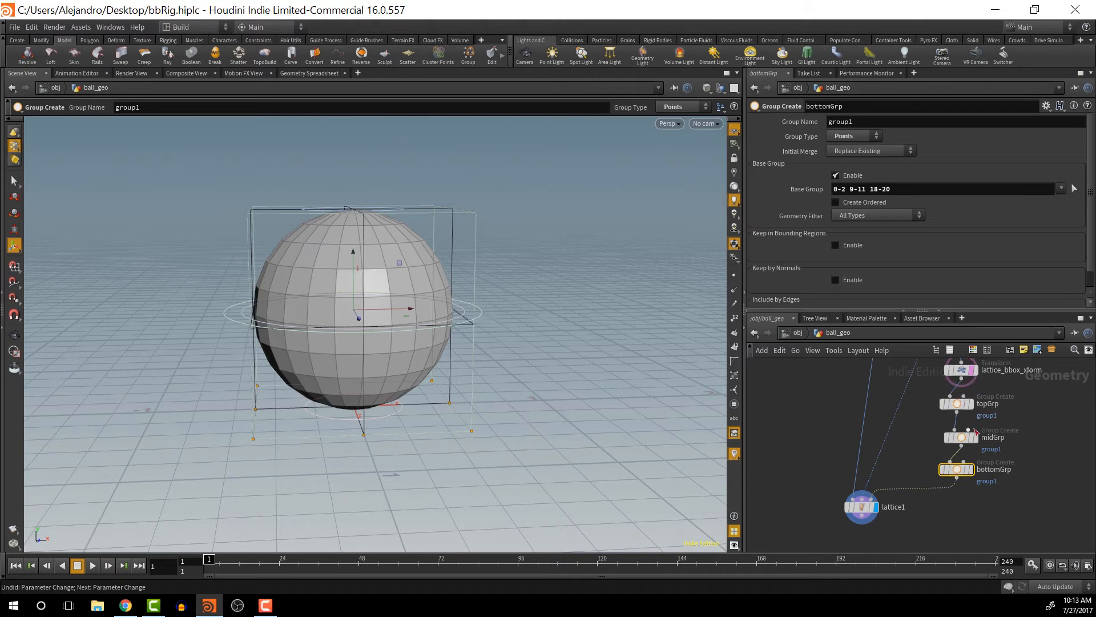
- Set the group name to top on the topGrp node and to mid on the midGrp node
mouse_move(946, 402)
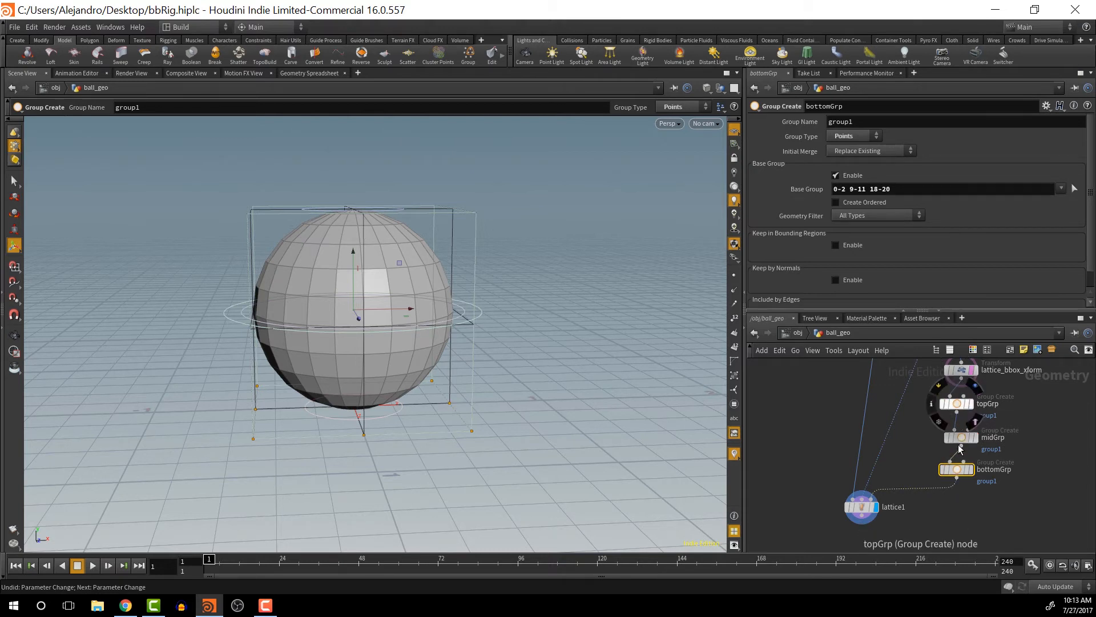
left_click(957, 403)
double_click(868, 120)
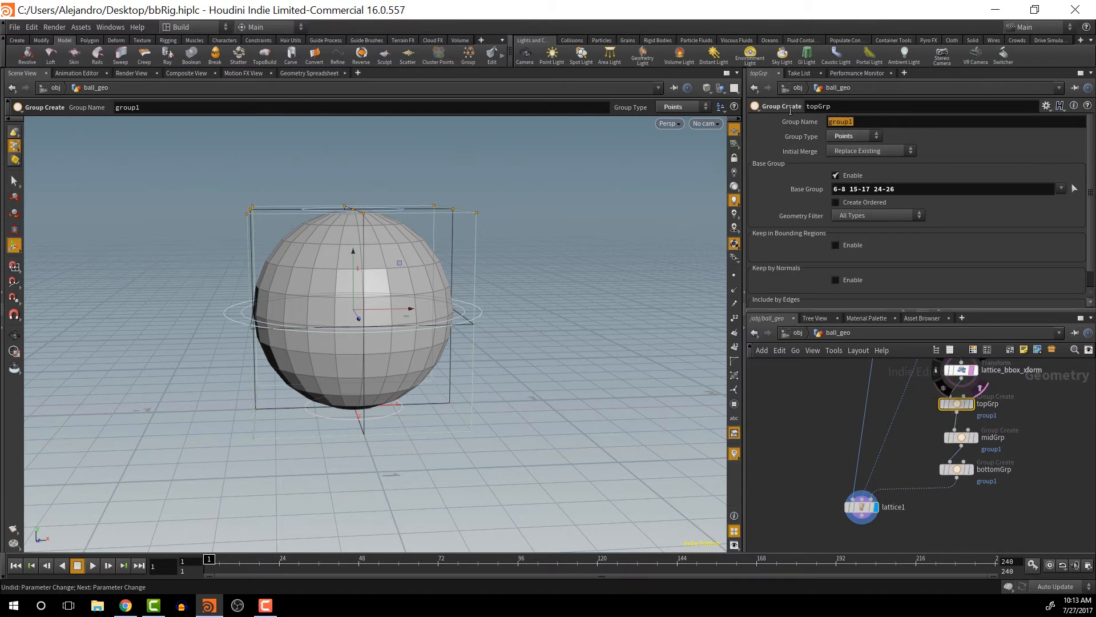
type("top")
key("Return")
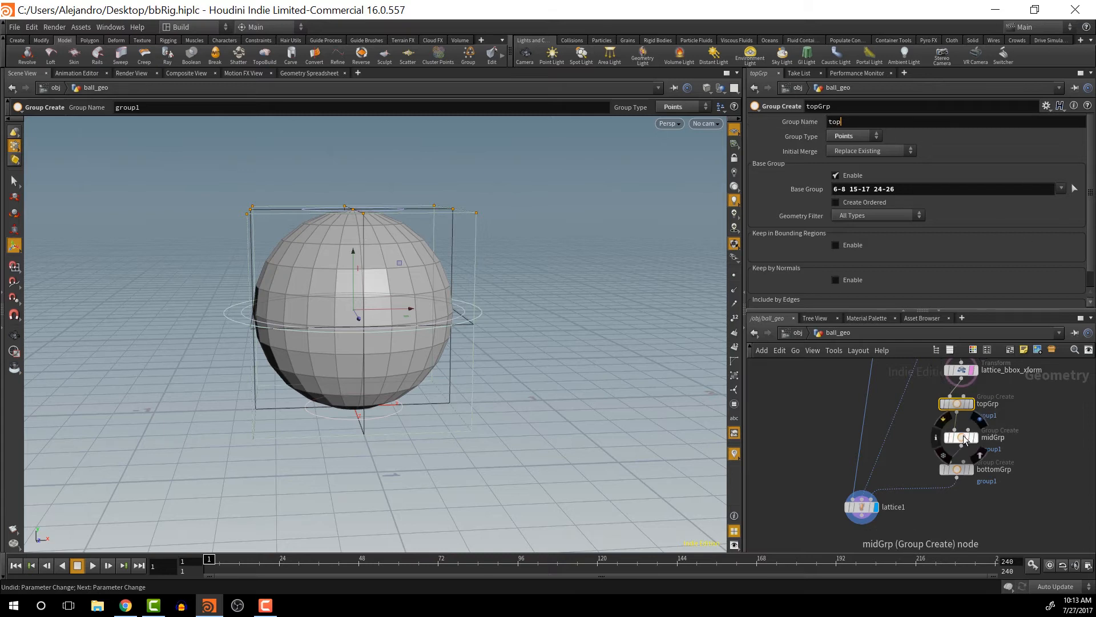
left_click(963, 437)
left_click_drag(858, 122, 751, 119)
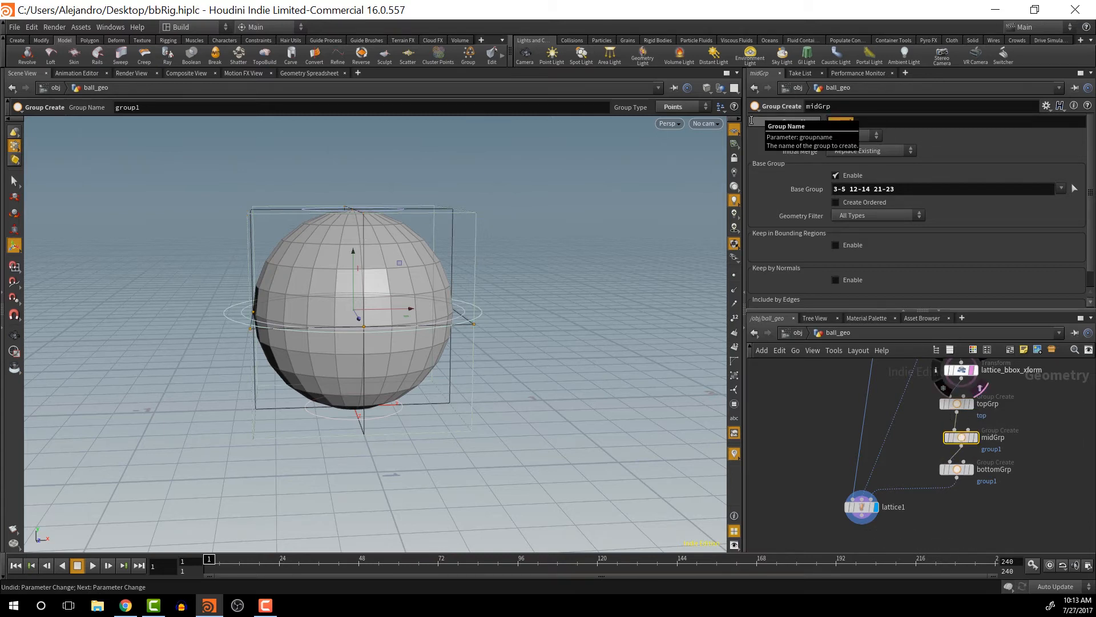
type("mid")
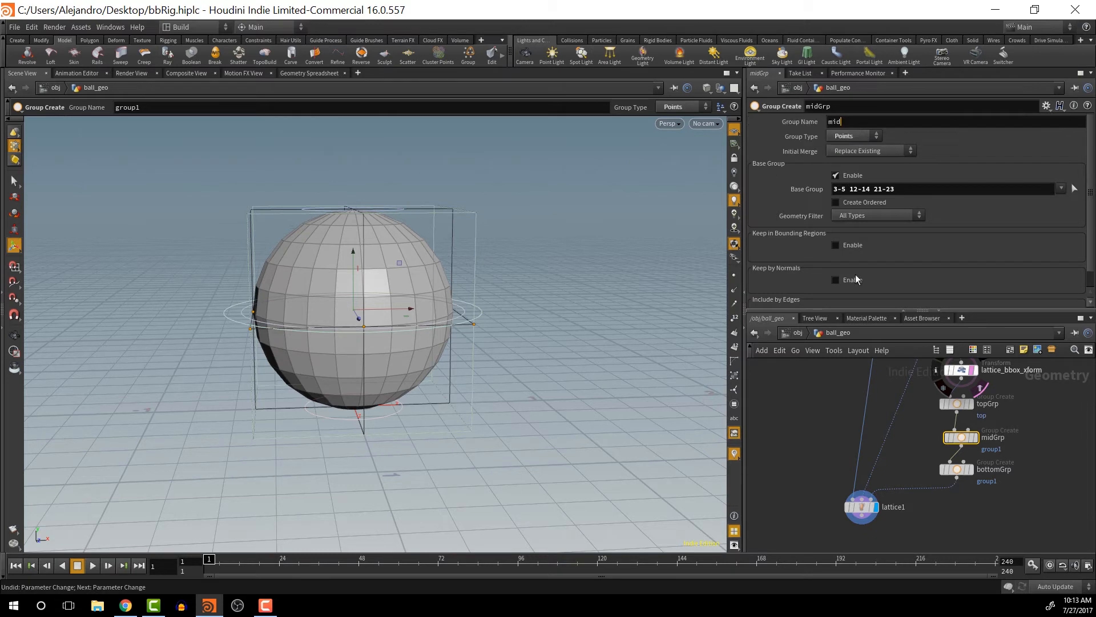
- Set the group name to bottom on the bottomGrp node
left_click(957, 472)
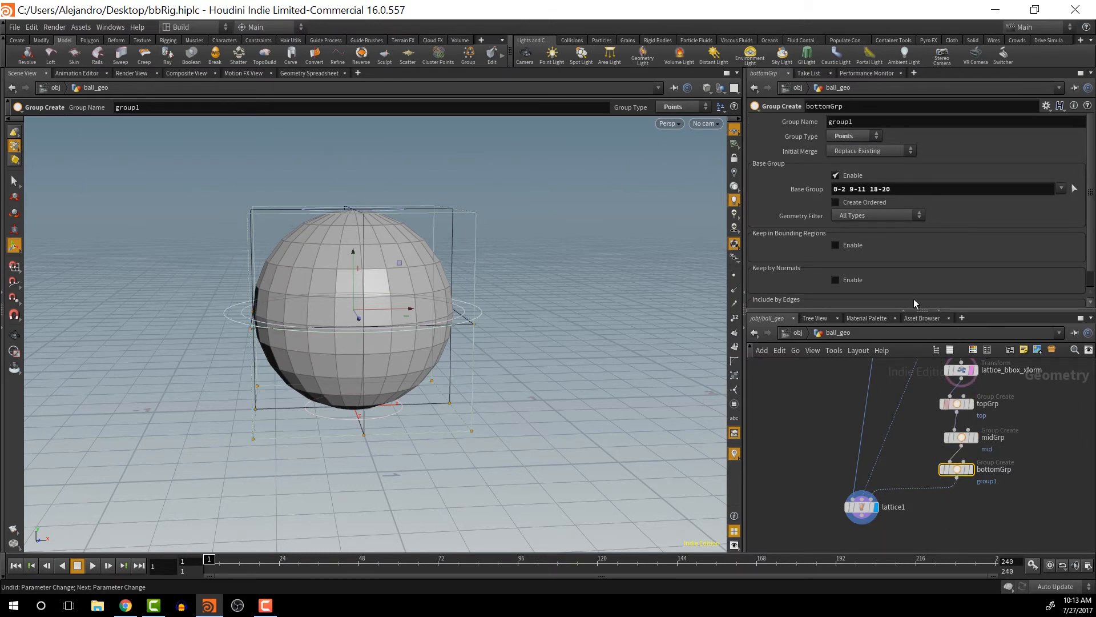
double_click(865, 122)
type("bottom")
key("Return")
- Add a Transform node to the network just below bottomGrp
key("Tab")
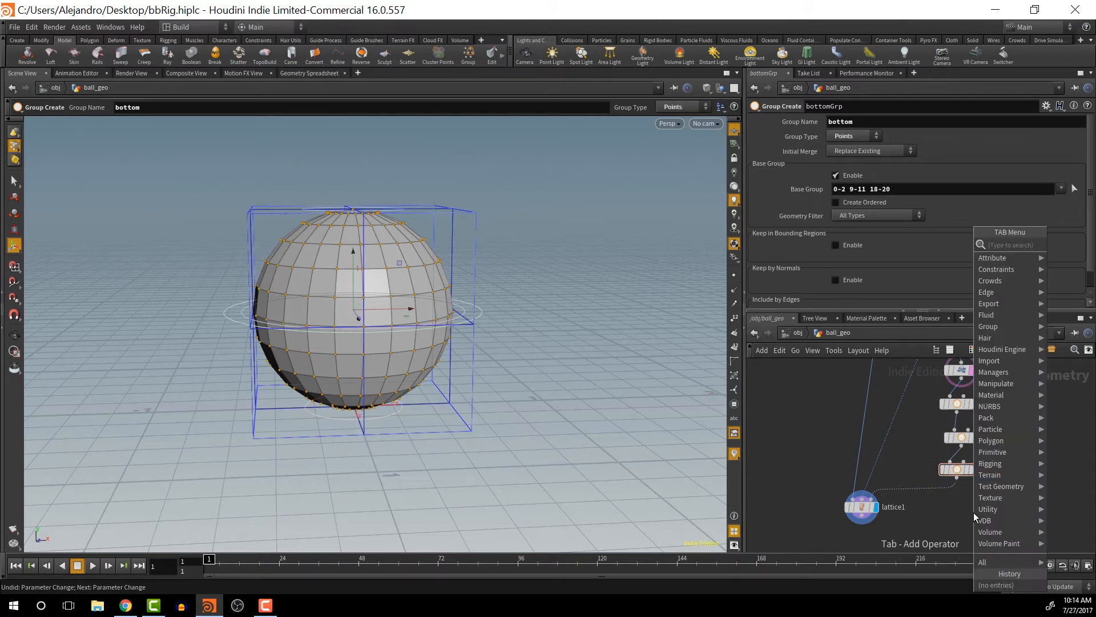
type("tran")
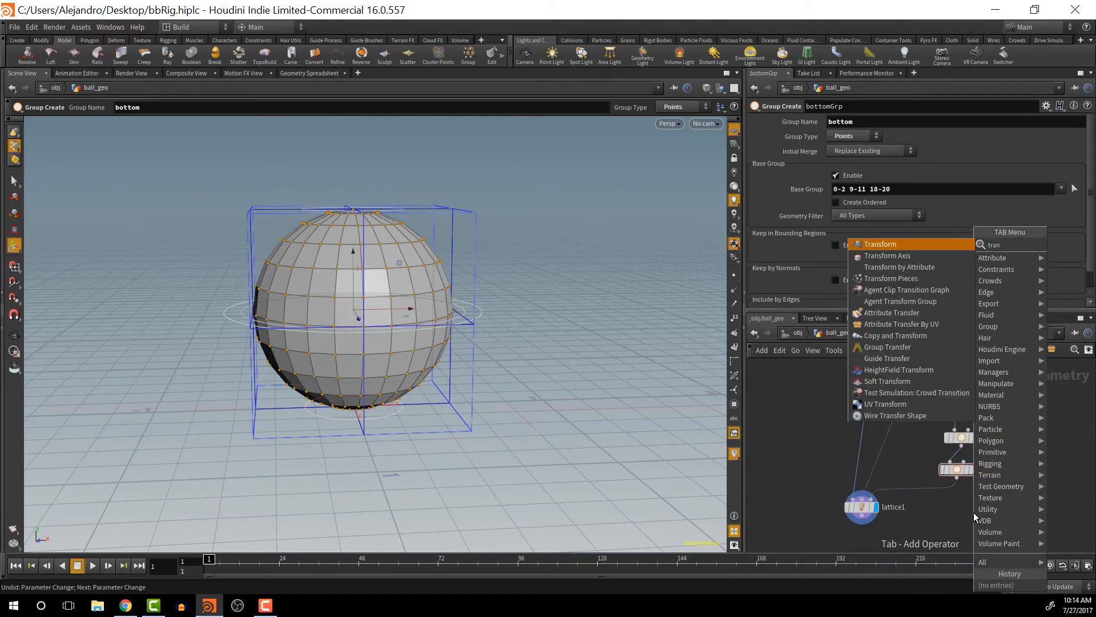
key("Return")
left_click(975, 512)
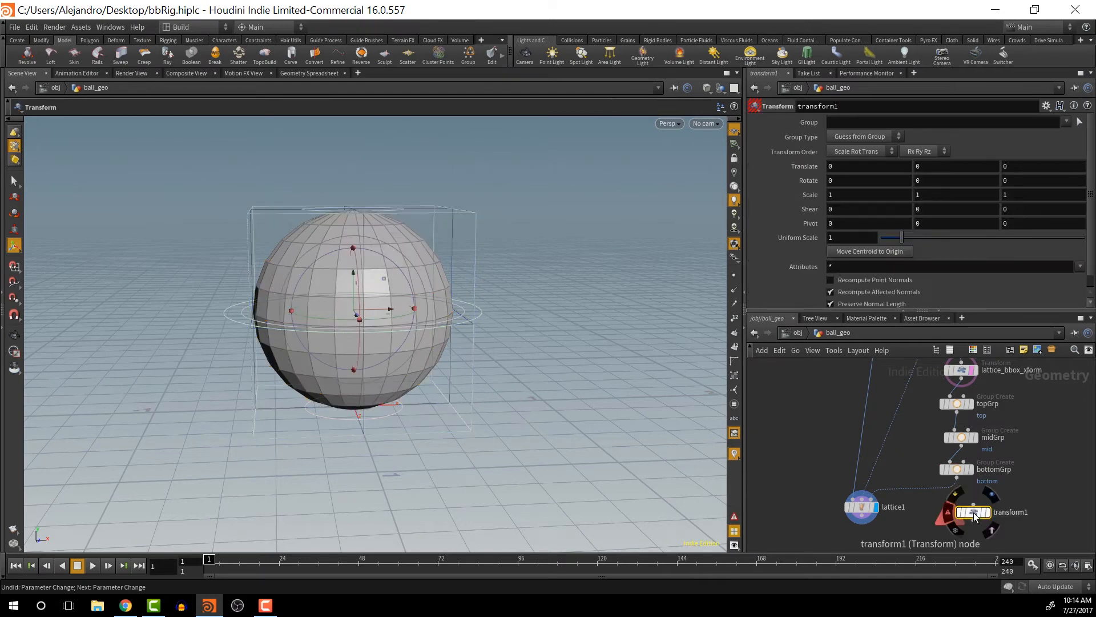
- Duplicate the new Transform node twice and place the copies near it
scroll(1005, 512, "down", 1)
middle_click_drag(1017, 507, 977, 488)
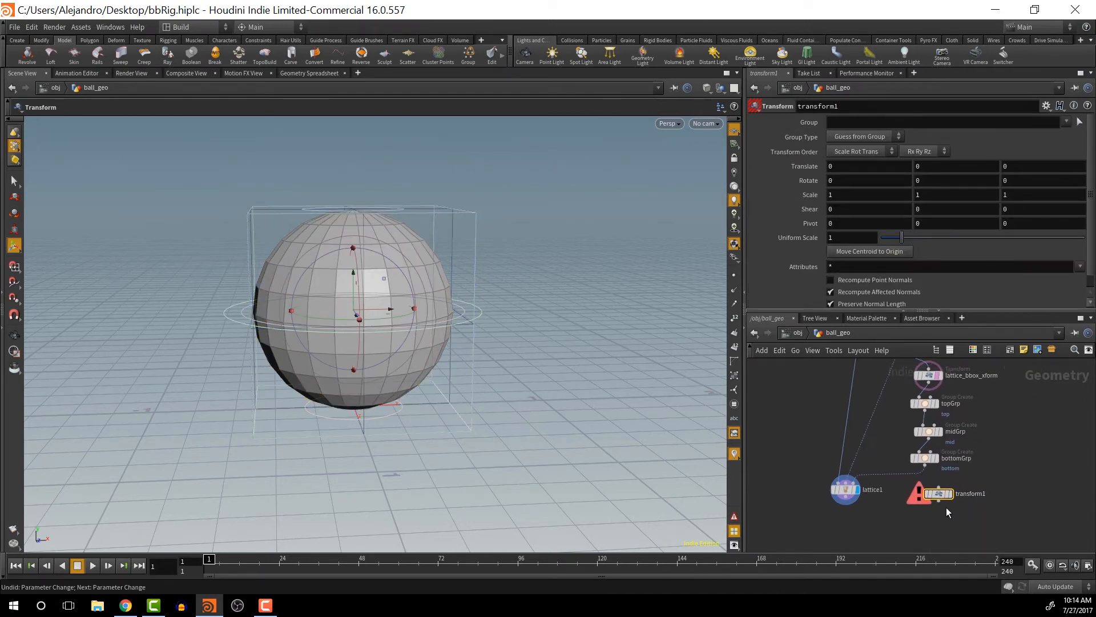
mouse_move(938, 495)
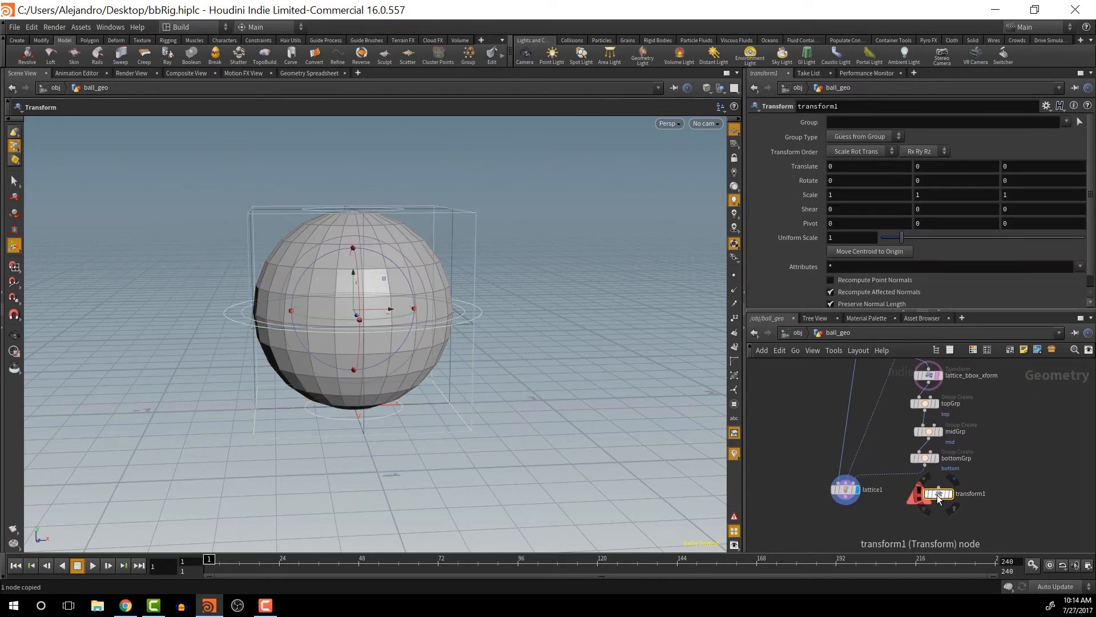
key("ctrl+v")
left_click_drag(952, 497, 937, 519)
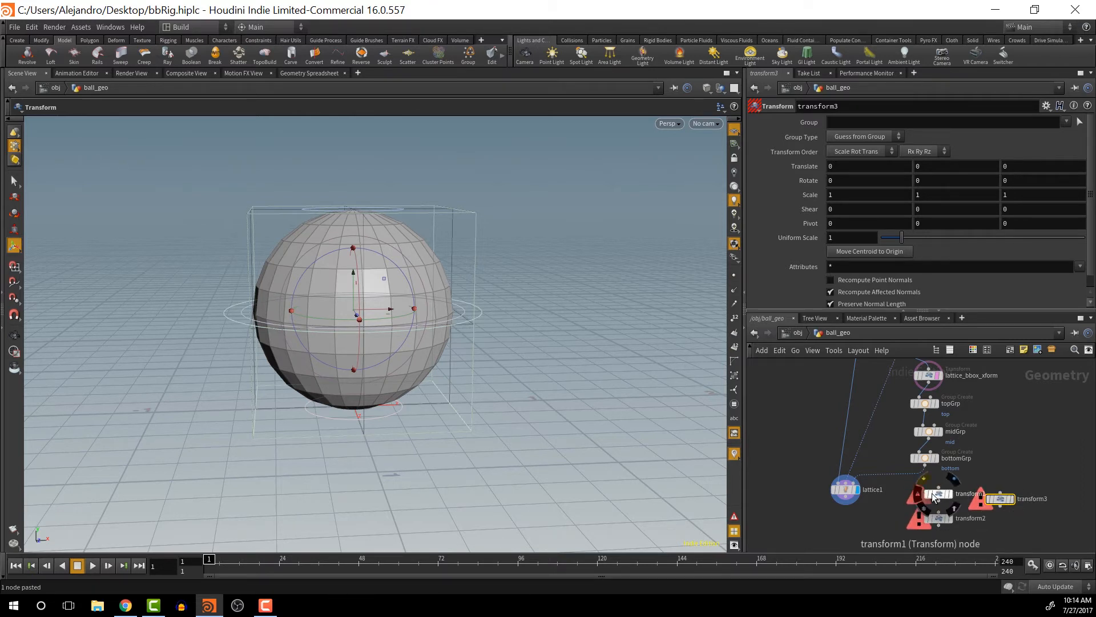
- Rename the first Transform node topTrans and insert it between bottomGrp and lattice1
mouse_move(924, 490)
left_mouse_down()
mouse_move(927, 470)
mouse_move(925, 486)
left_mouse_up()
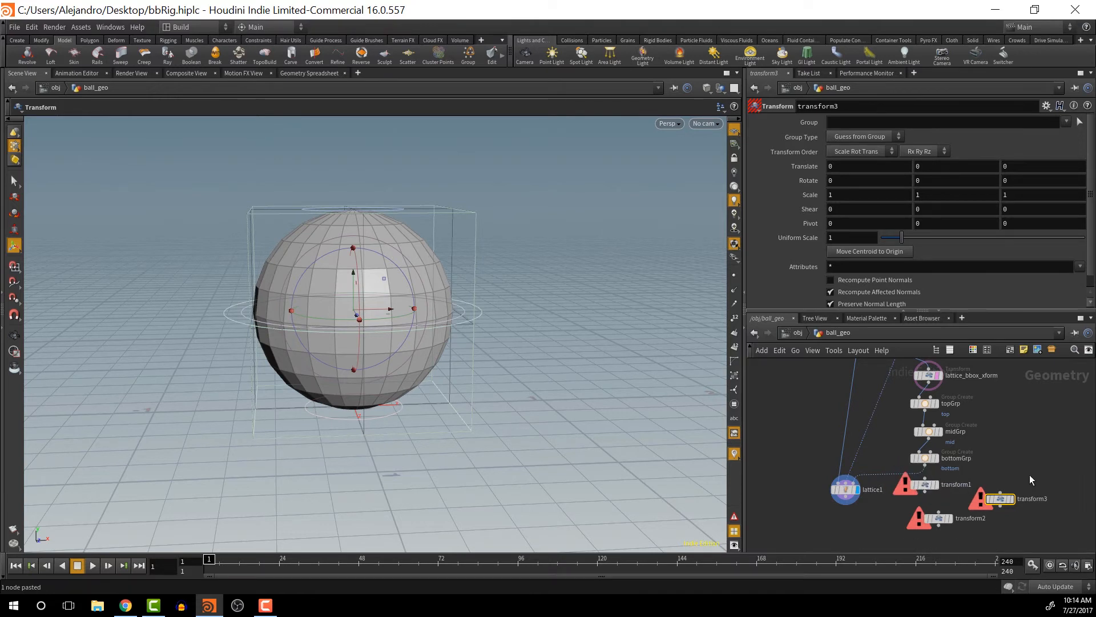
double_click(962, 484)
double_click(962, 483)
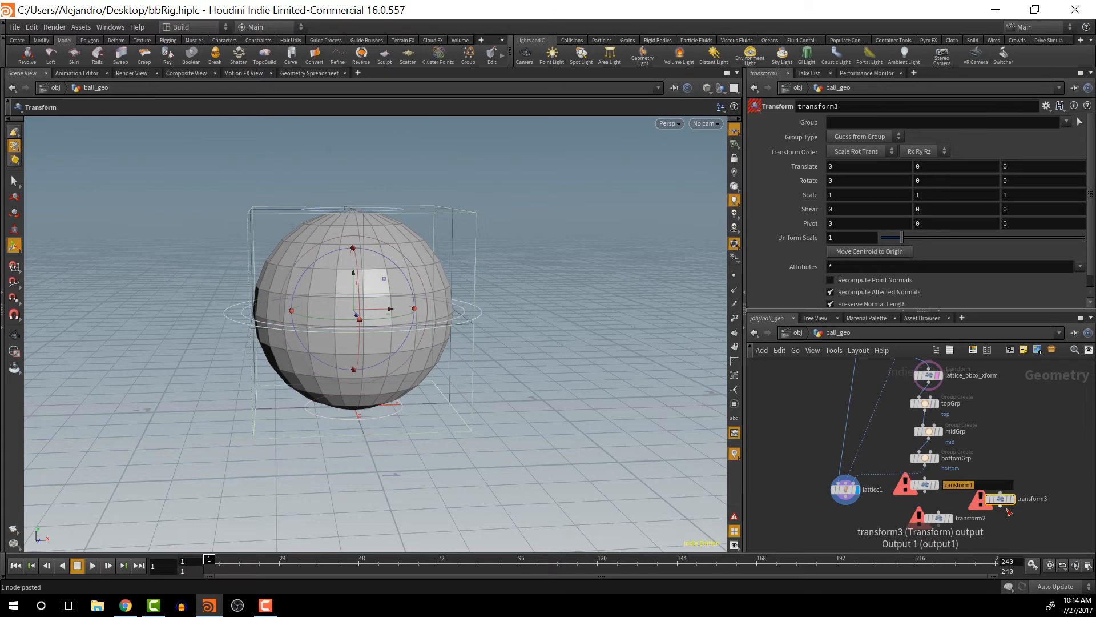
type("topT")
key("Return")
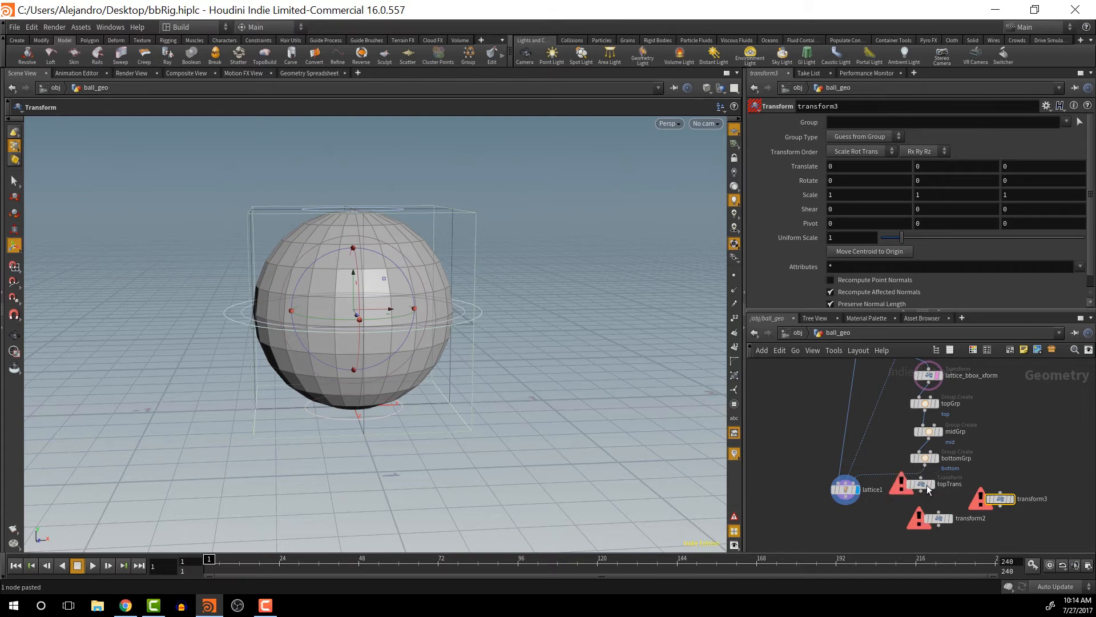
mouse_move(935, 494)
left_mouse_down()
mouse_move(918, 490)
mouse_move(933, 491)
left_mouse_up()
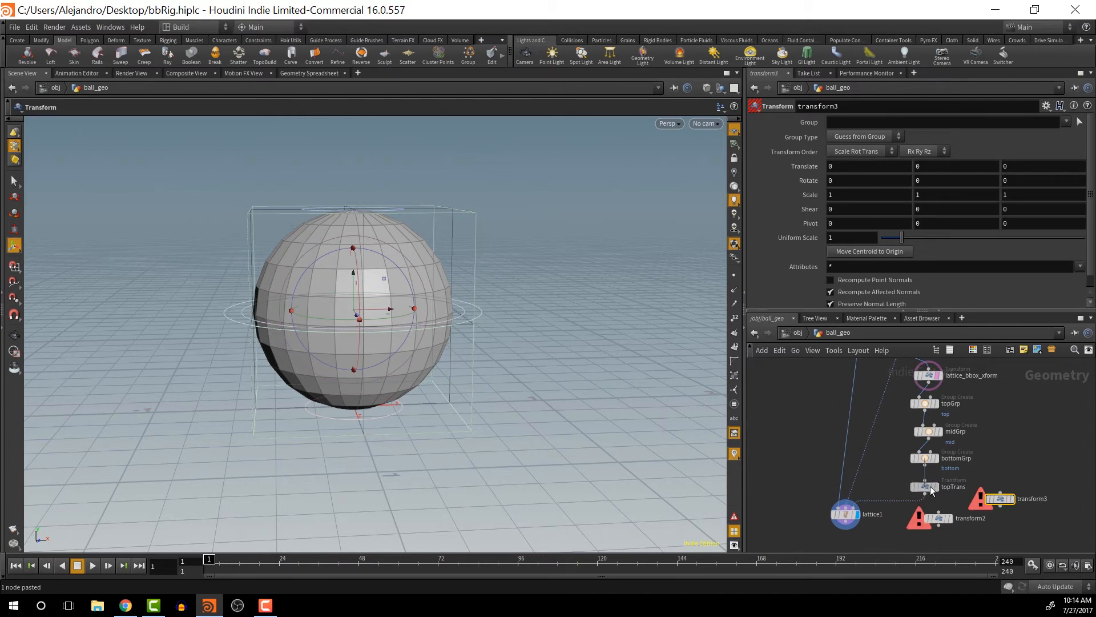
- Rename the transform3 node midTrans and insert it between topTrans and lattice1
double_click(1022, 500)
type("midTrans")
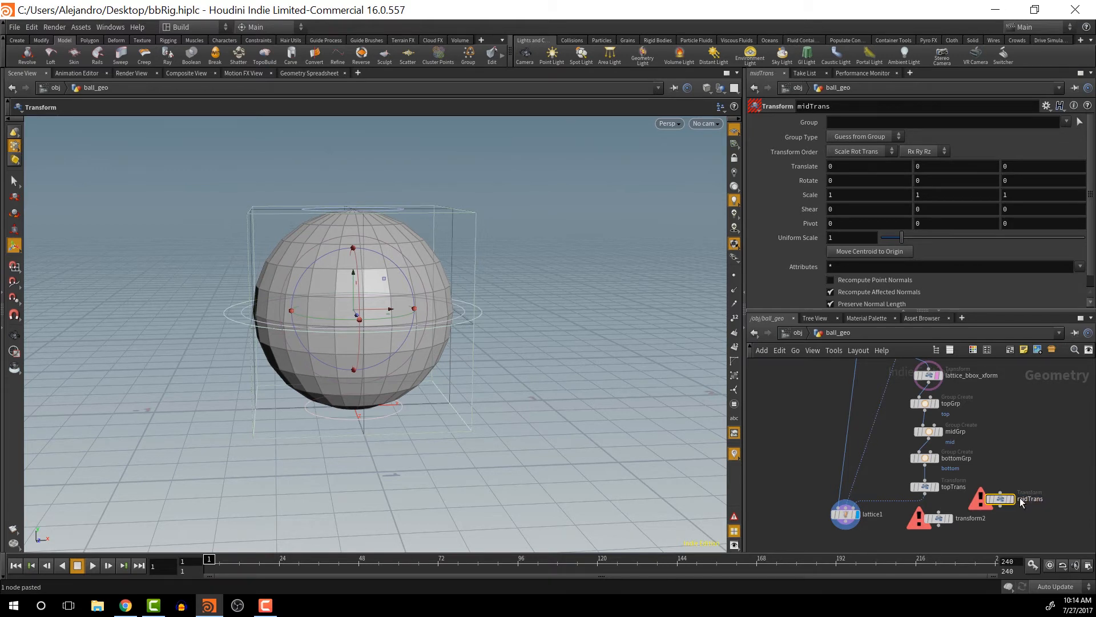
key("Return")
left_click_drag(980, 506, 891, 521)
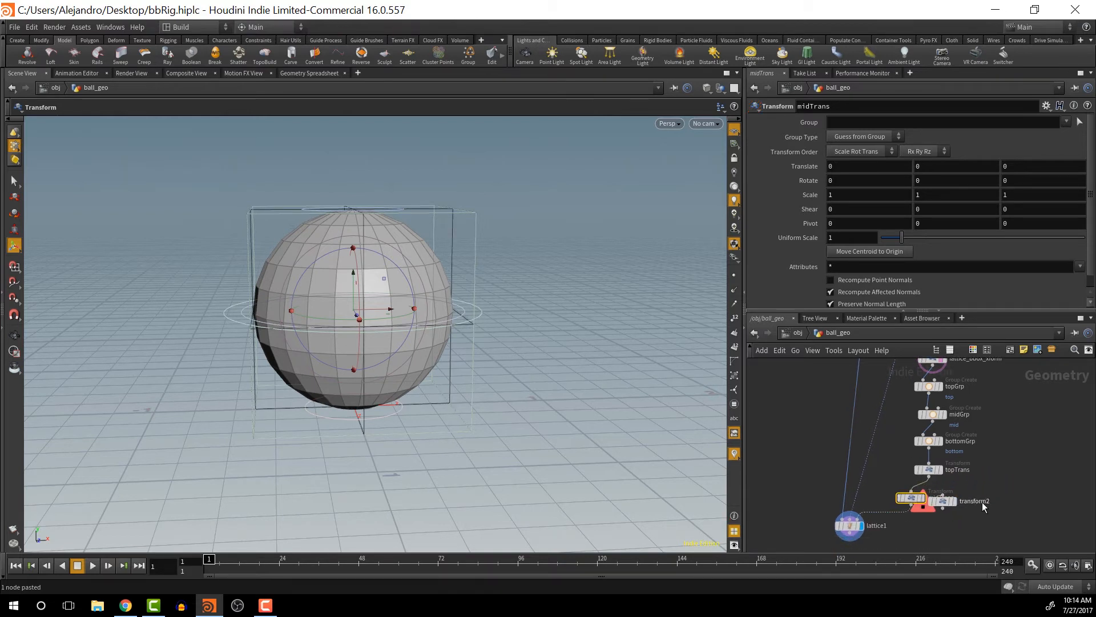
- Rename the transform2 node bottomTrans and insert it between midTrans and lattice1
double_click(982, 502)
type("bottomT")
key("Return")
mouse_move(953, 502)
left_click_drag(943, 498, 928, 524)
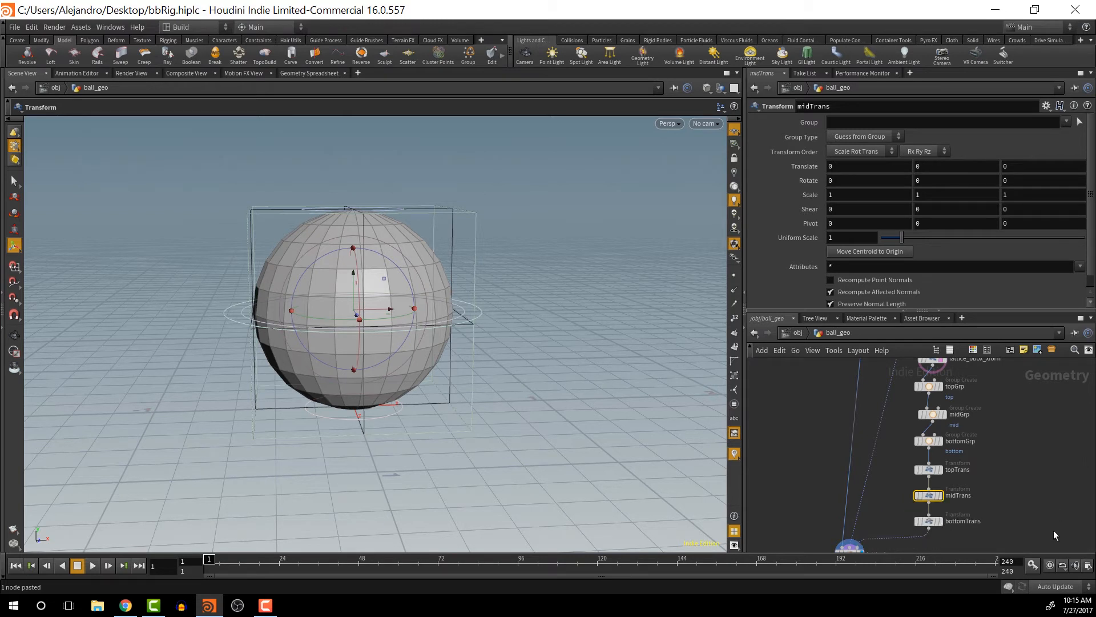
- Limit the topTrans node to the top point group
scroll(1019, 447, "down", 3)
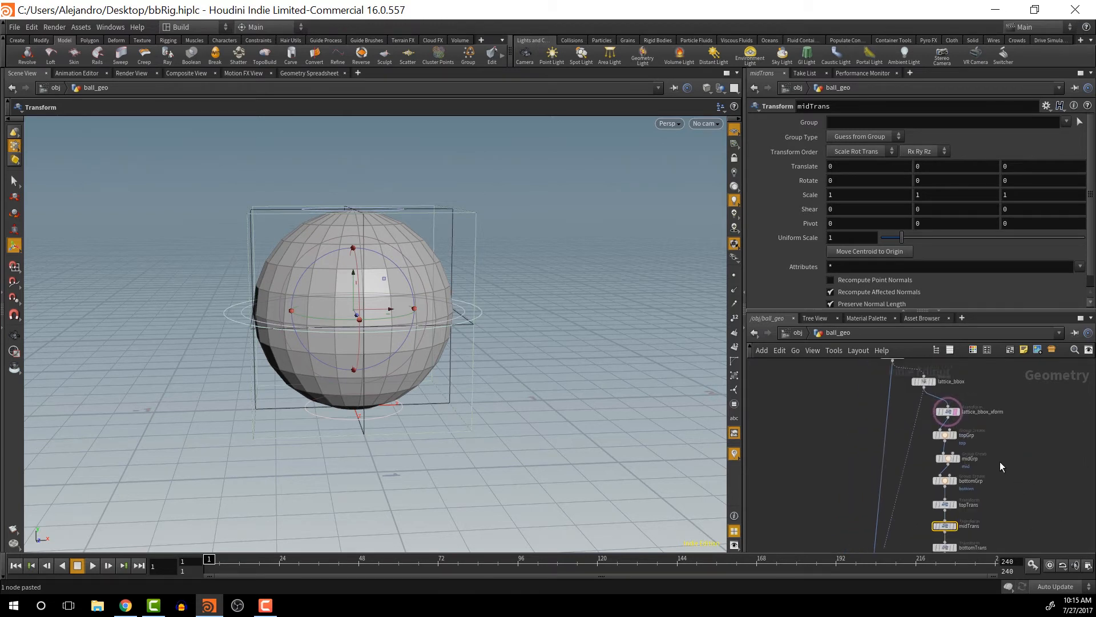
middle_click_drag(986, 447, 972, 423)
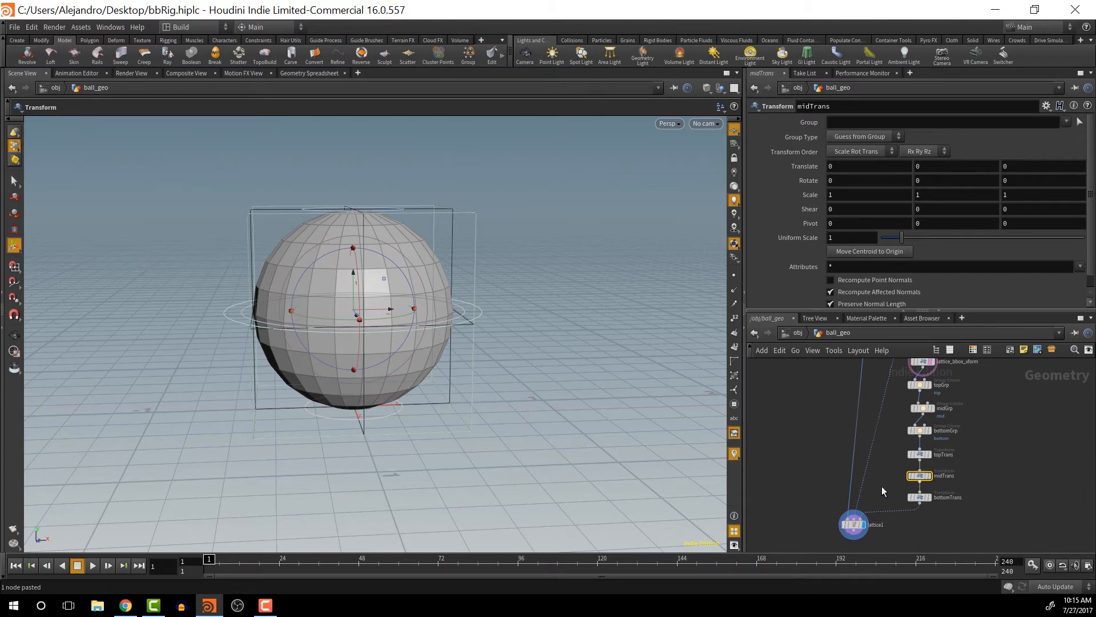
mouse_move(920, 452)
left_click(919, 453)
mouse_move(940, 166)
middle_mouse_down()
mouse_move(991, 168)
mouse_move(888, 168)
mouse_move(936, 171)
middle_mouse_up()
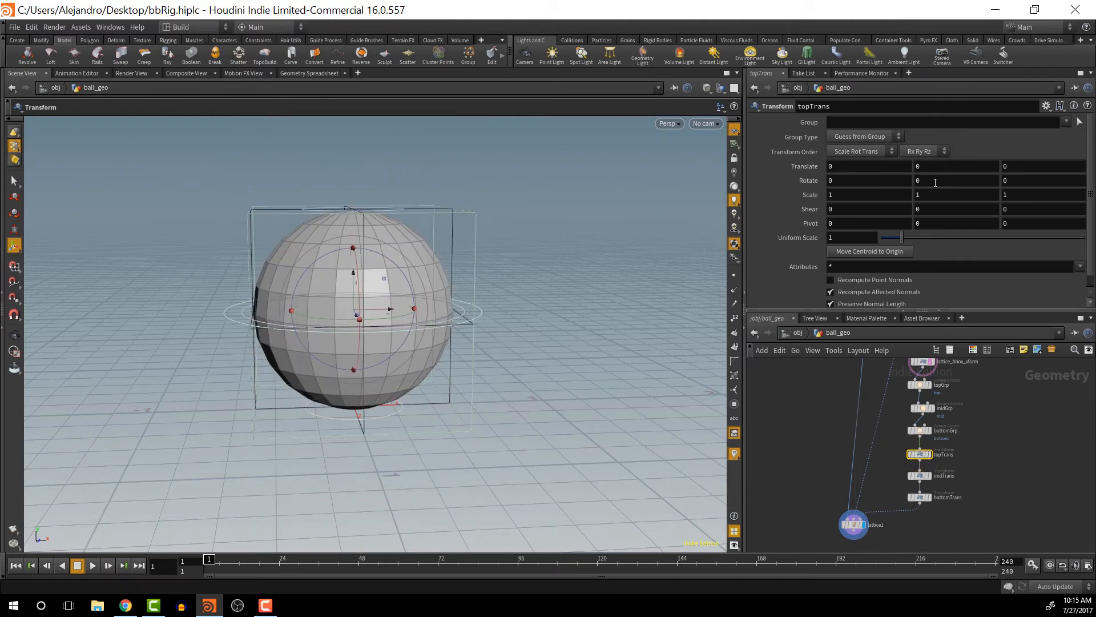
key("ctrl+z")
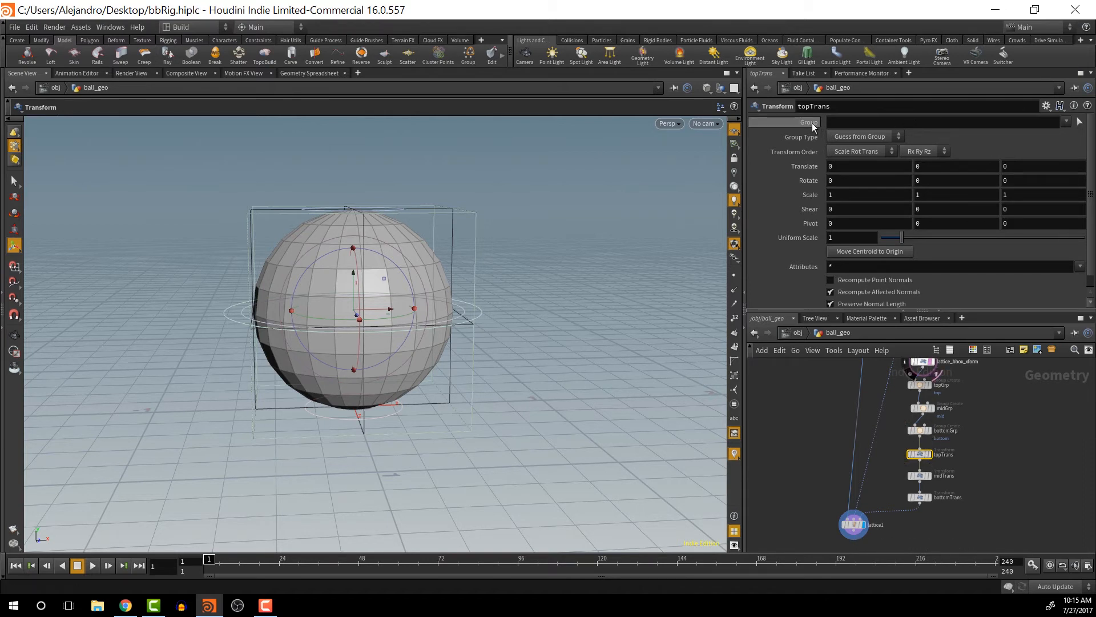
left_click(1066, 123)
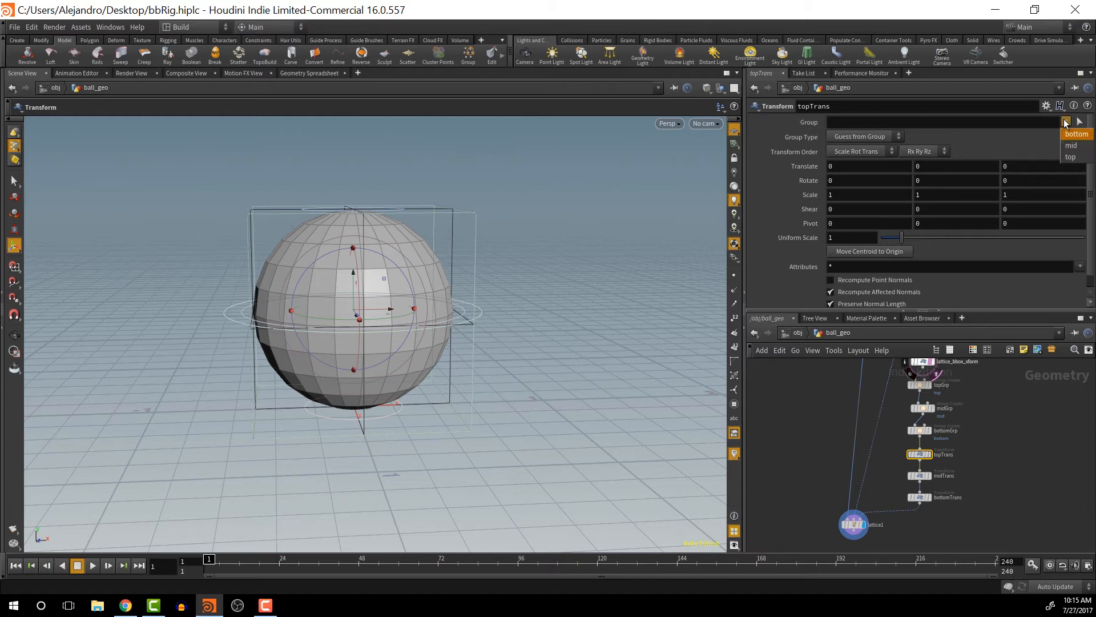
left_click(1072, 157)
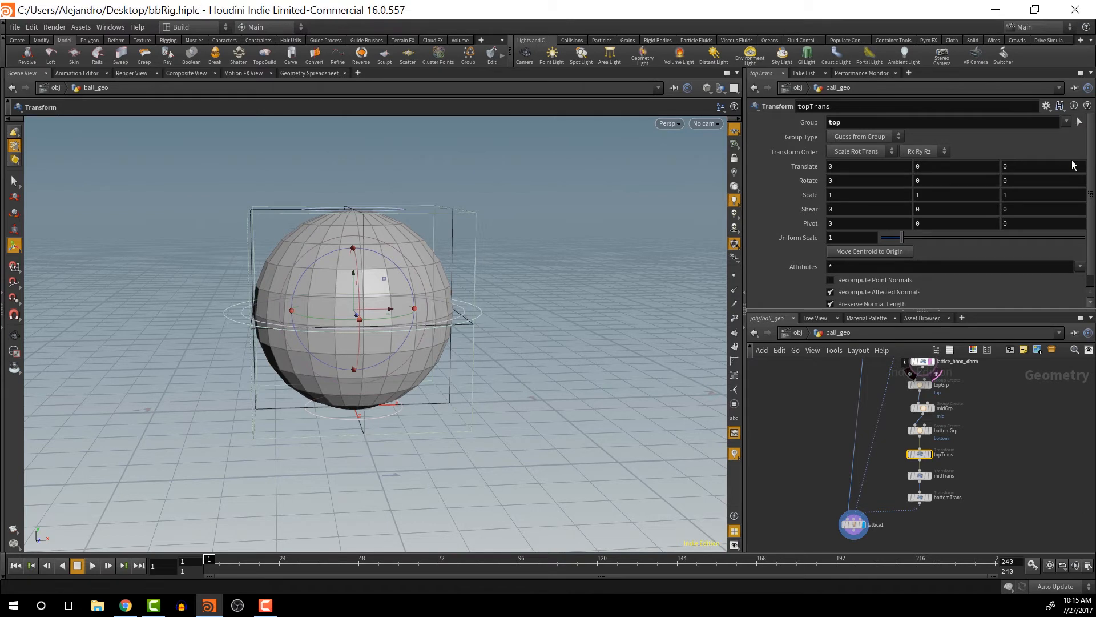
- Limit the midTrans node to the mid point group and the bottomTrans node to the bottom point group
left_click(921, 478)
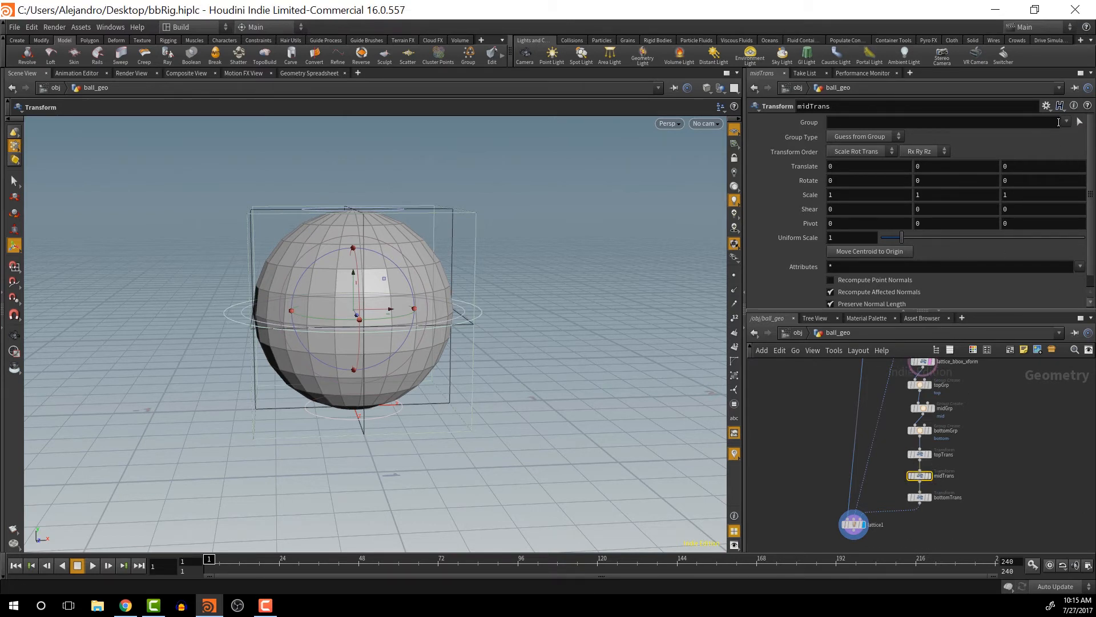
left_click(1068, 122)
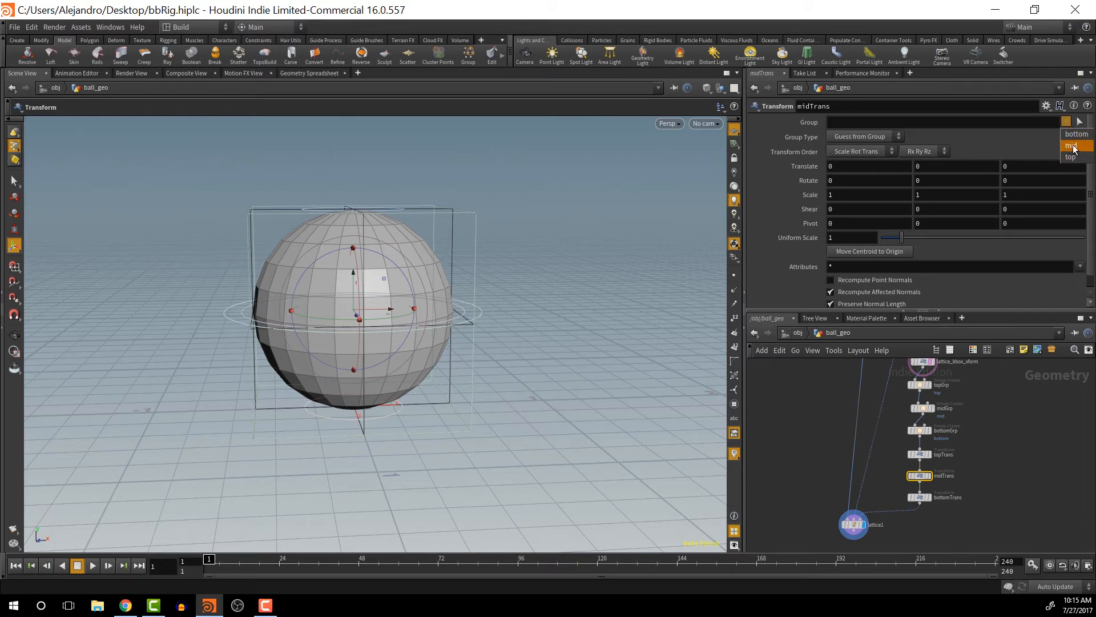
left_click(1072, 146)
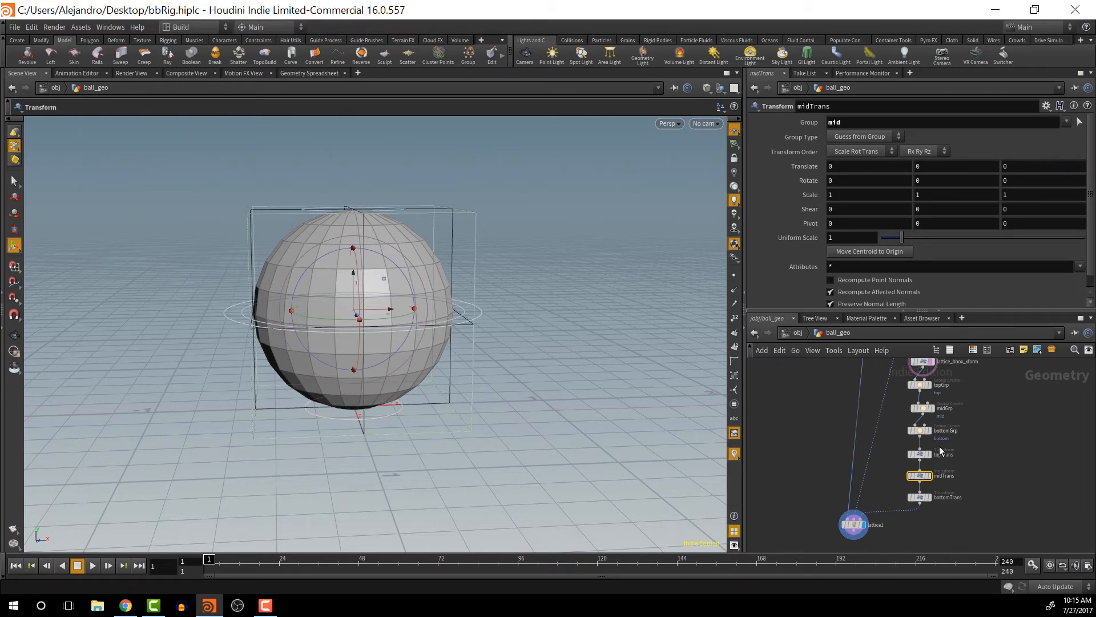
left_click(918, 498)
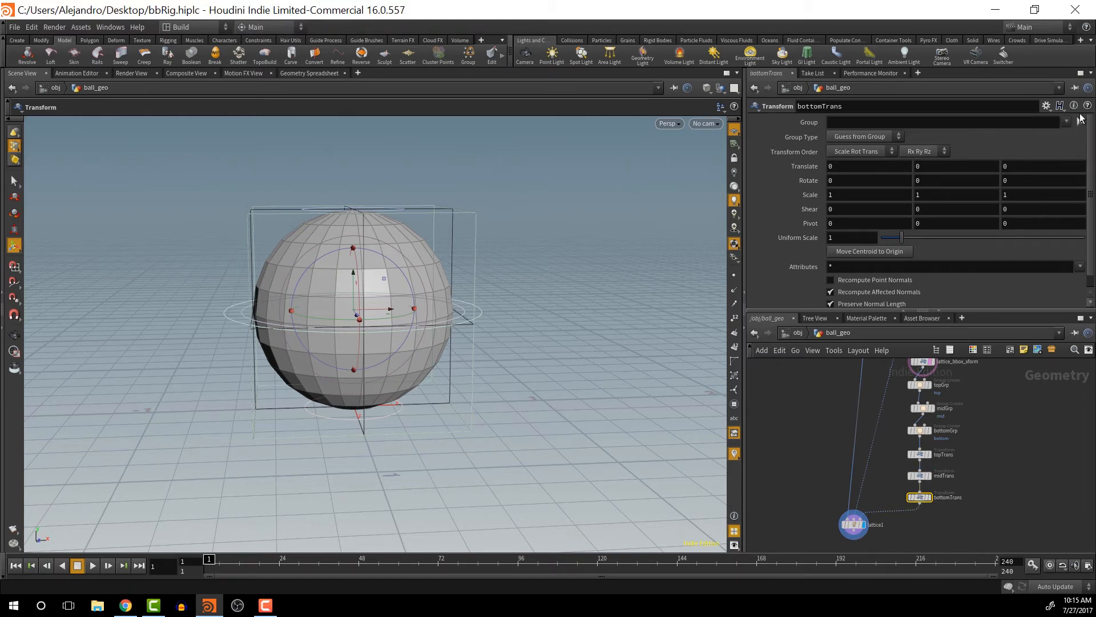
left_click(1066, 122)
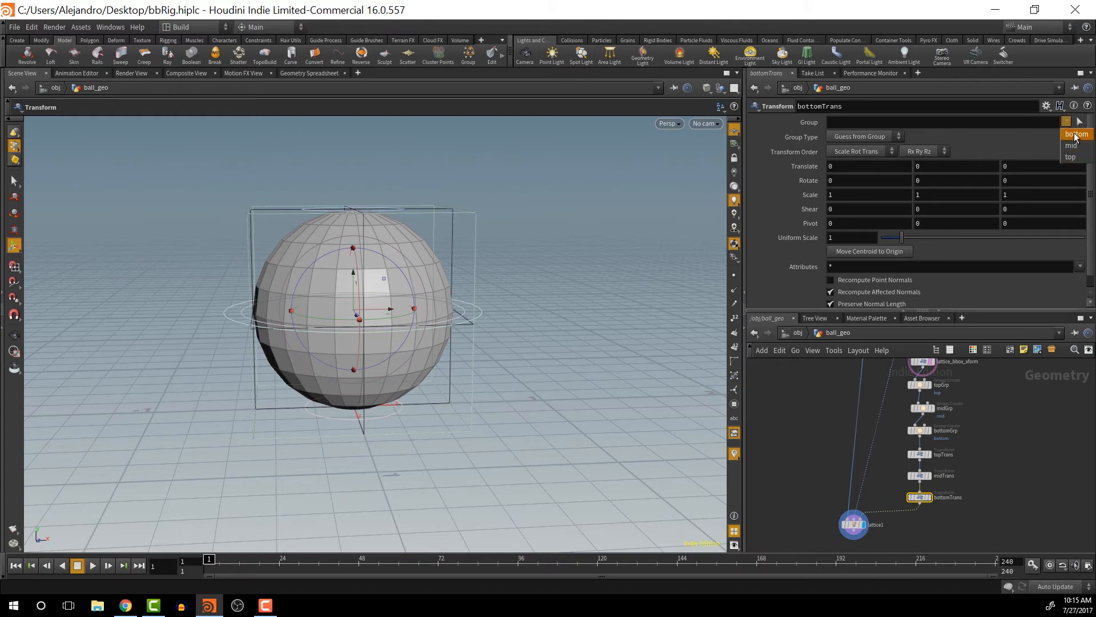
left_click(1076, 135)
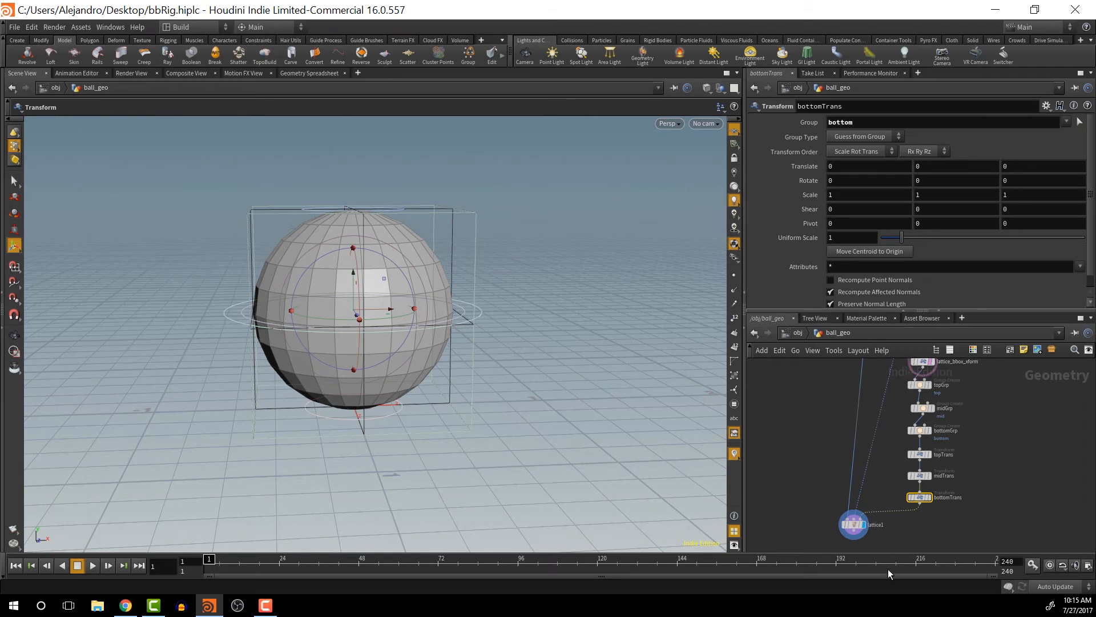
- Select the topTrans node to show its transform parameters and handle
left_click(919, 454)
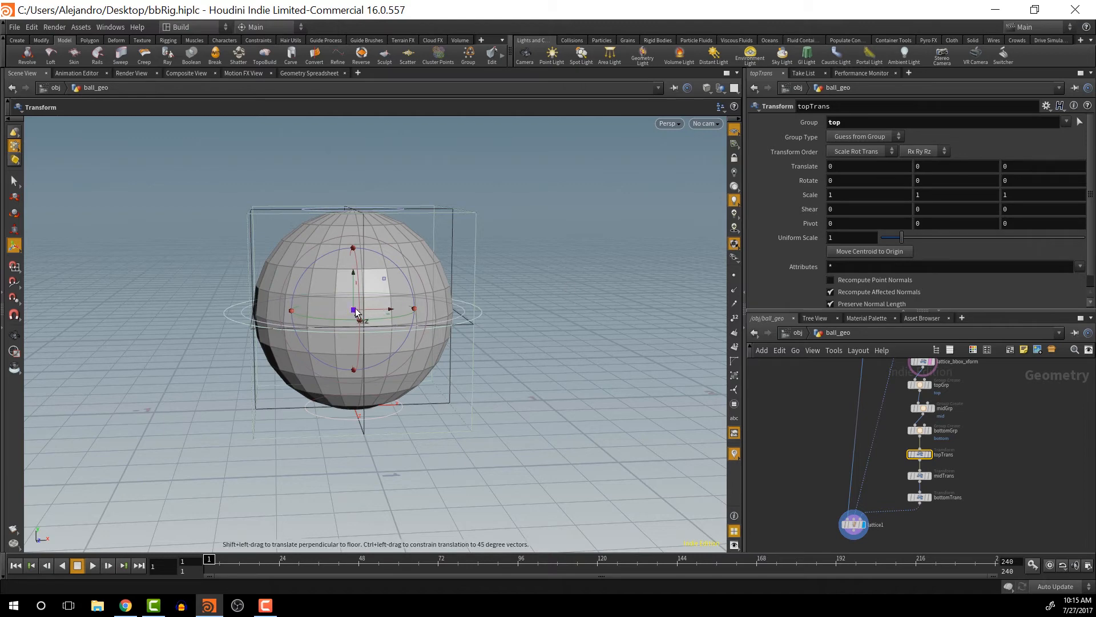
- Try moving the lattice's top group with the topTrans handle and undo the change
left_click_drag(359, 316, 402, 295)
key("ctrl+z")
key("ctrl+z")
key("ctrl+z")
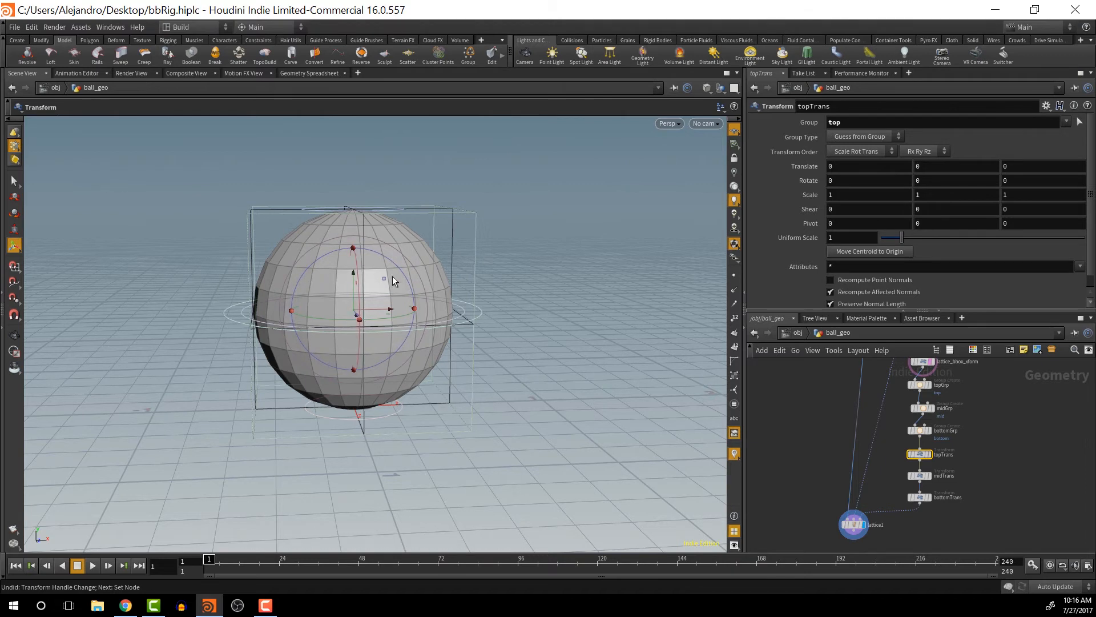
- Set the topTrans pivot Y to 0.5, test its handle and undo only the test movement
double_click(947, 226)
type(".5")
key("Return")
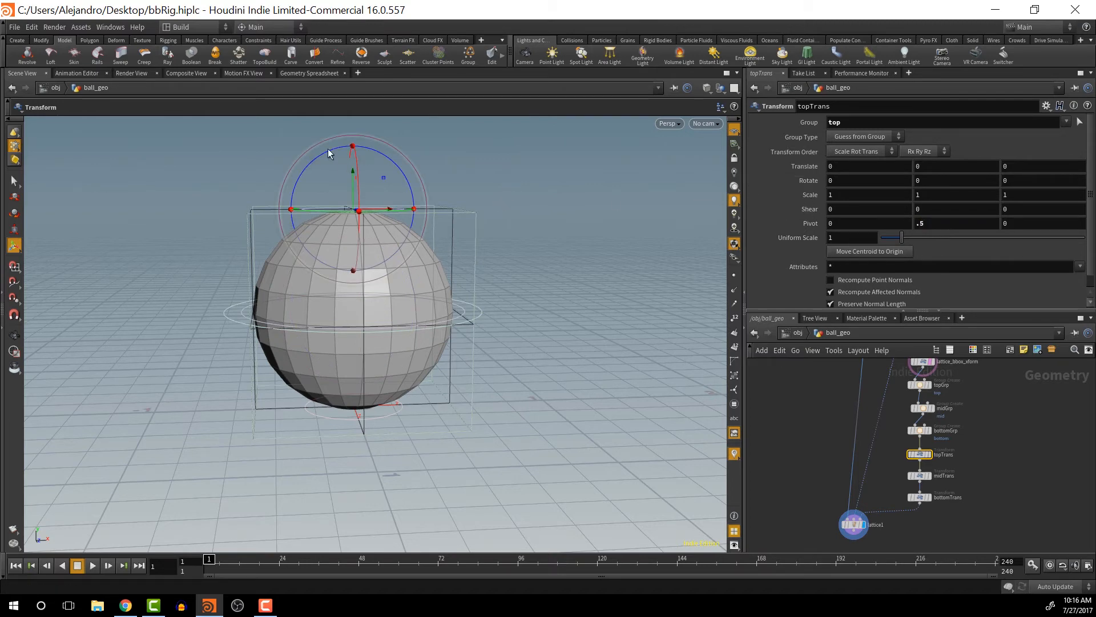
left_click_drag(382, 150, 318, 110)
key("ctrl+z")
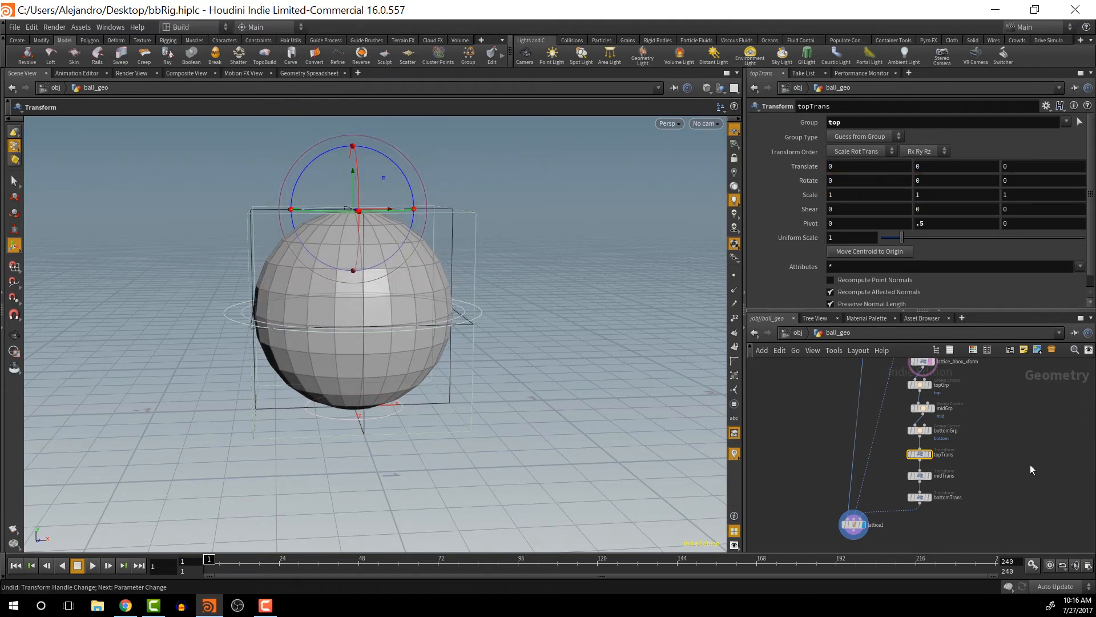
- Try moving the lattice's middle group through midTrans and undo the movement
left_click(920, 476)
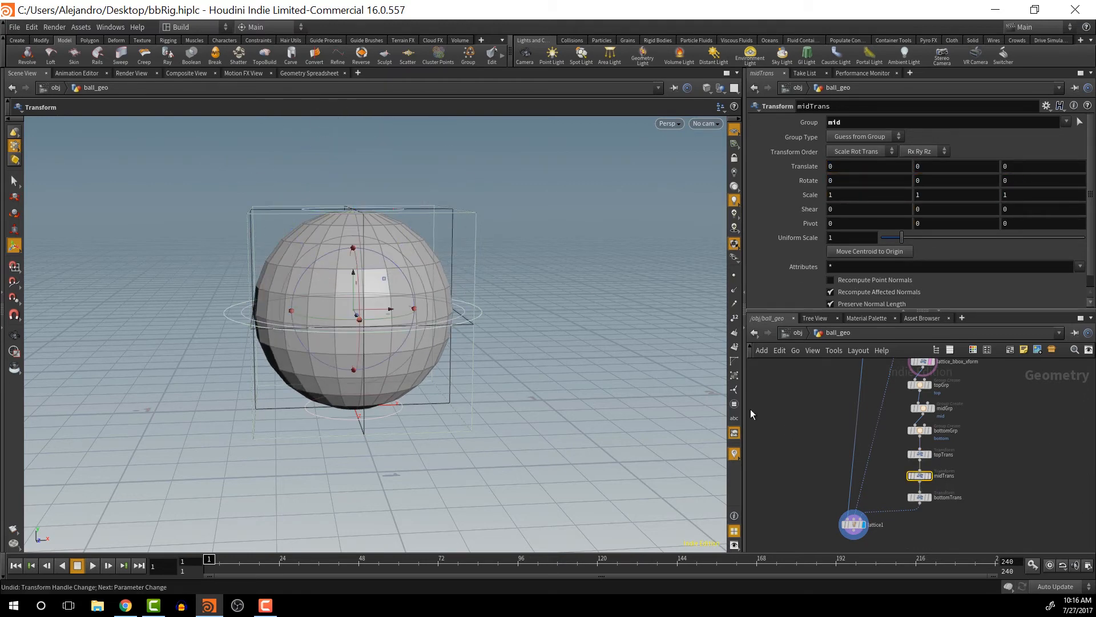
left_click_drag(360, 312, 473, 263)
key("ctrl+z")
- Try a Y translation of -0.5 on bottomTrans and reset it to 0
left_click(921, 497)
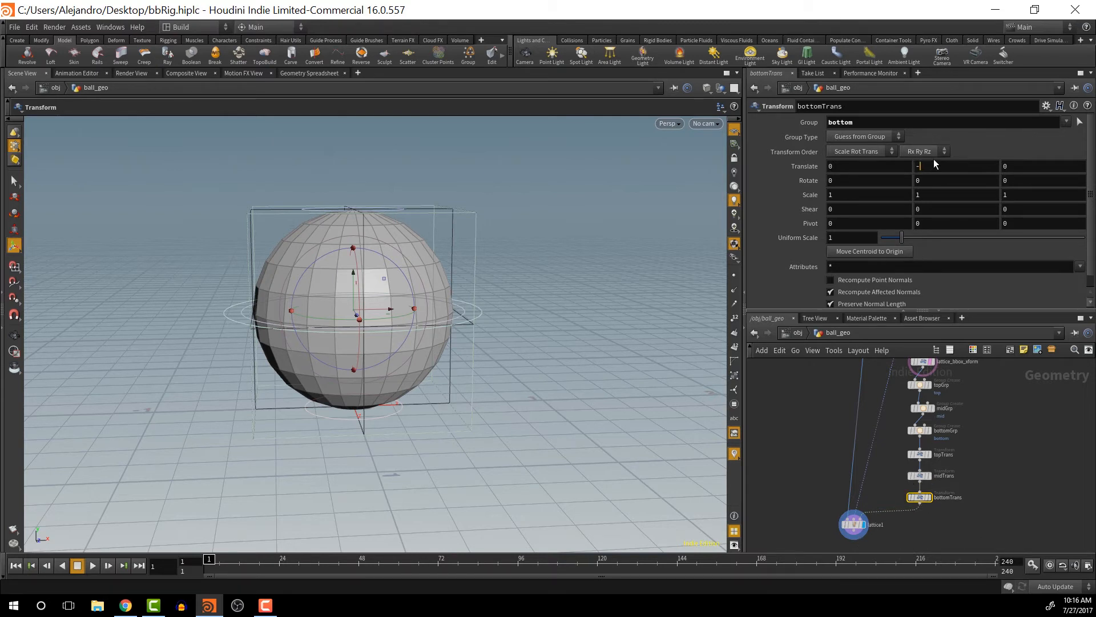
key("Return")
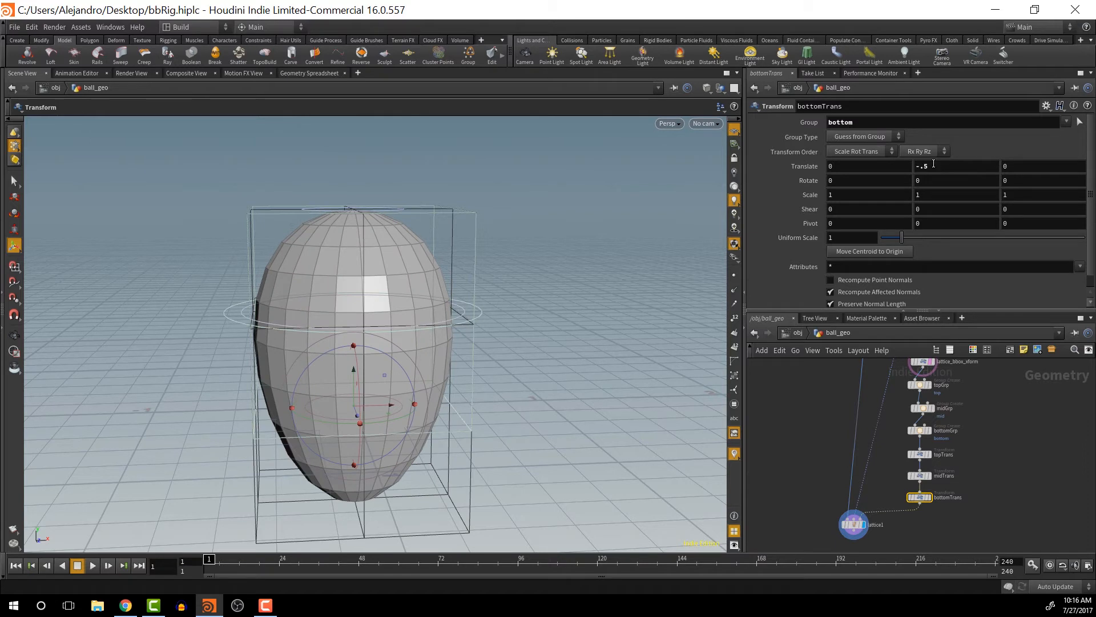
double_click(934, 165)
type("0")
key("Return")
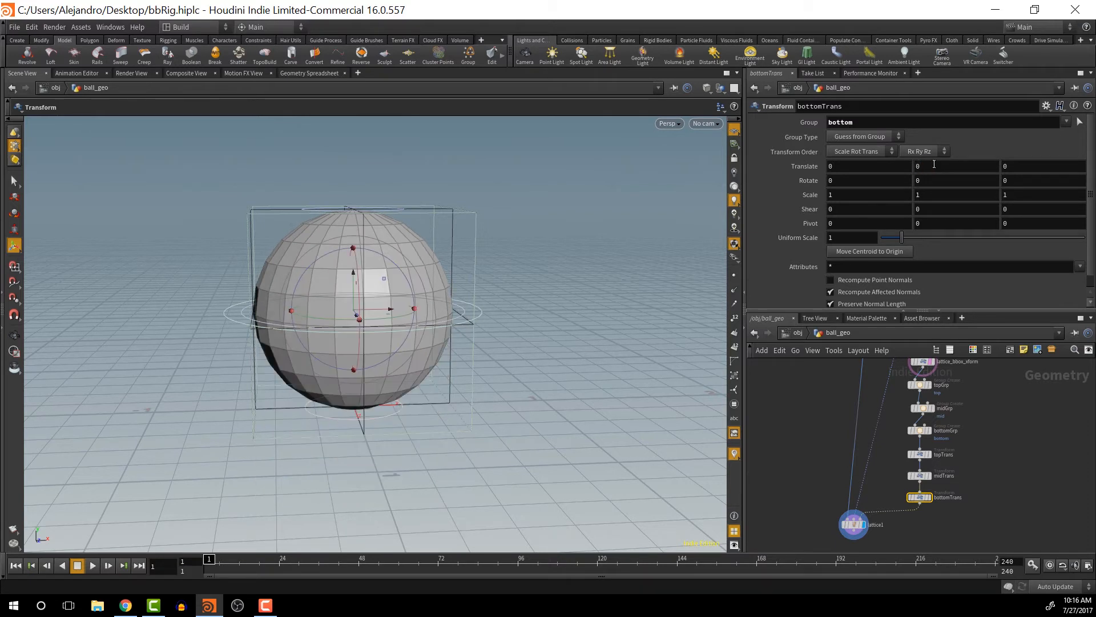
- Set the Y pivot of the bottomTrans node to -0.5
double_click(933, 226)
type("-.5")
key("Return")
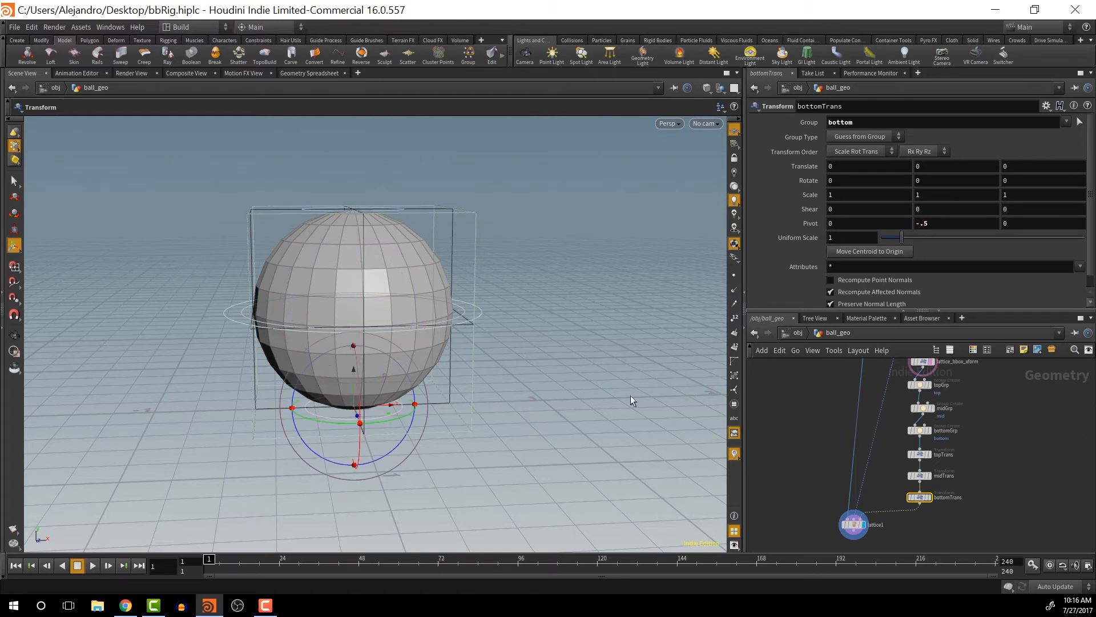
- Try transforming the lattice's bottom group about its pivot with the viewport handle, undoing each change
left_click_drag(360, 414, 274, 400)
key("ctrl+z")
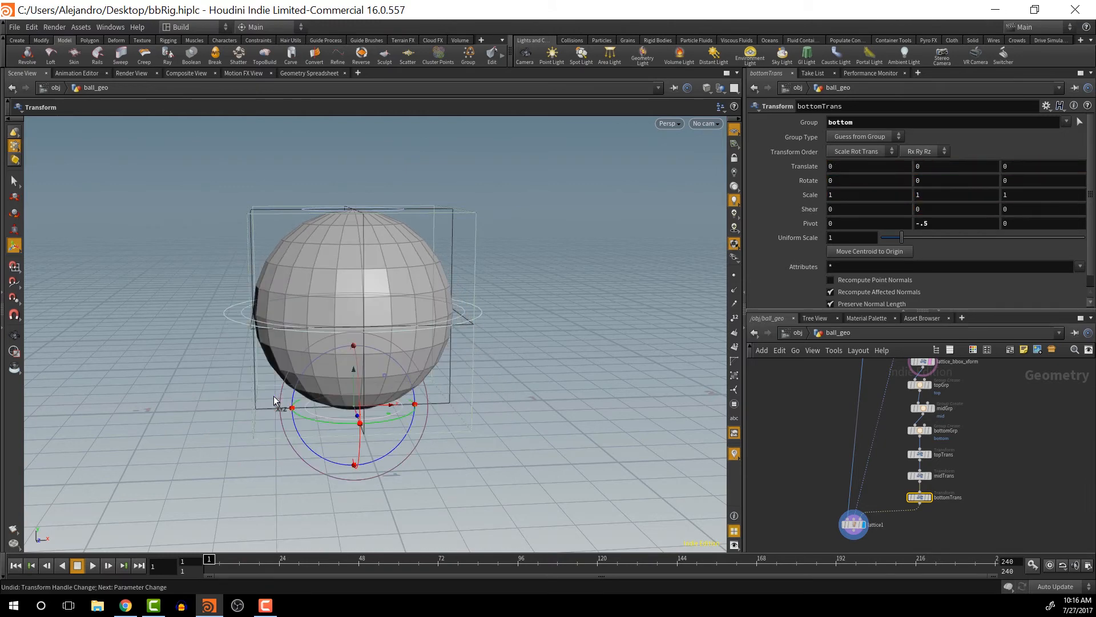
left_click_drag(387, 355, 424, 447)
key("ctrl+z")
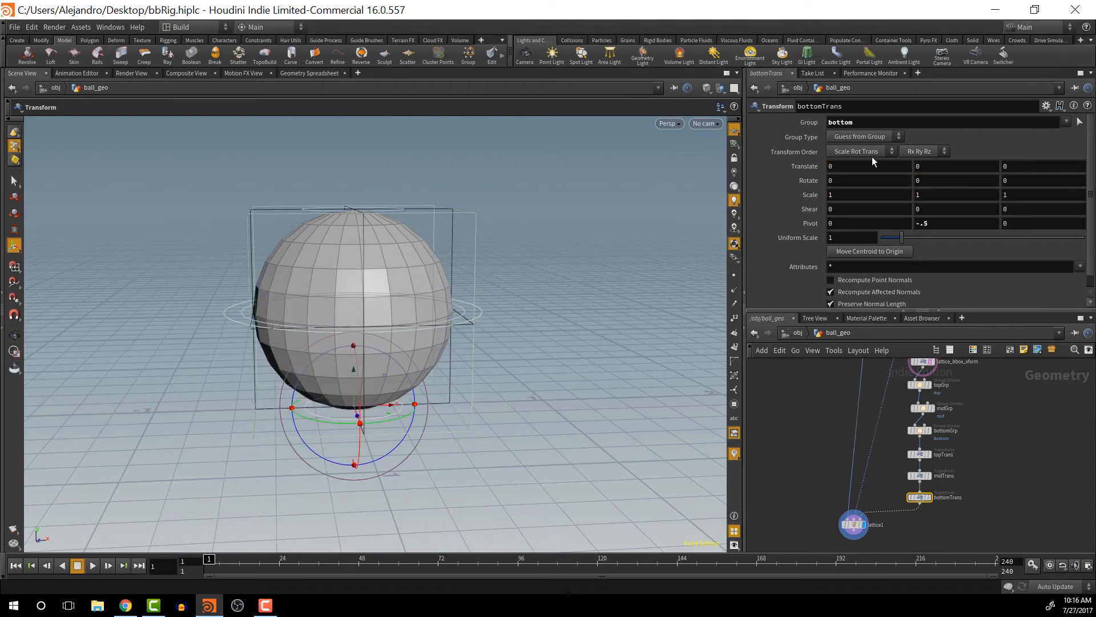
scroll(965, 257, "down", 1)
scroll(962, 286, "up", 1)
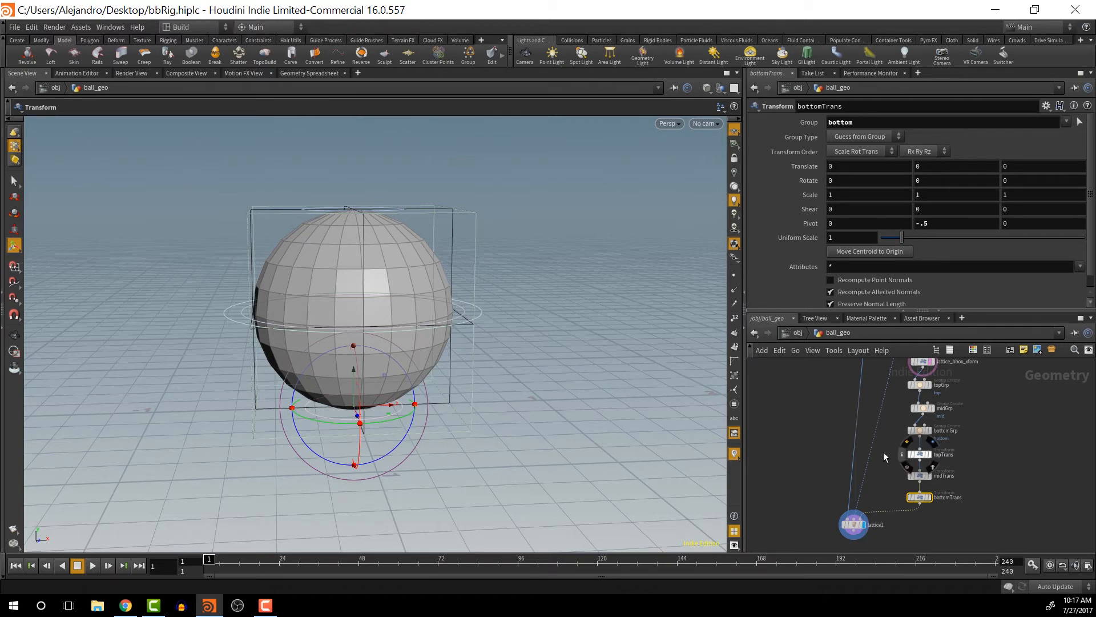
mouse_move(920, 457)
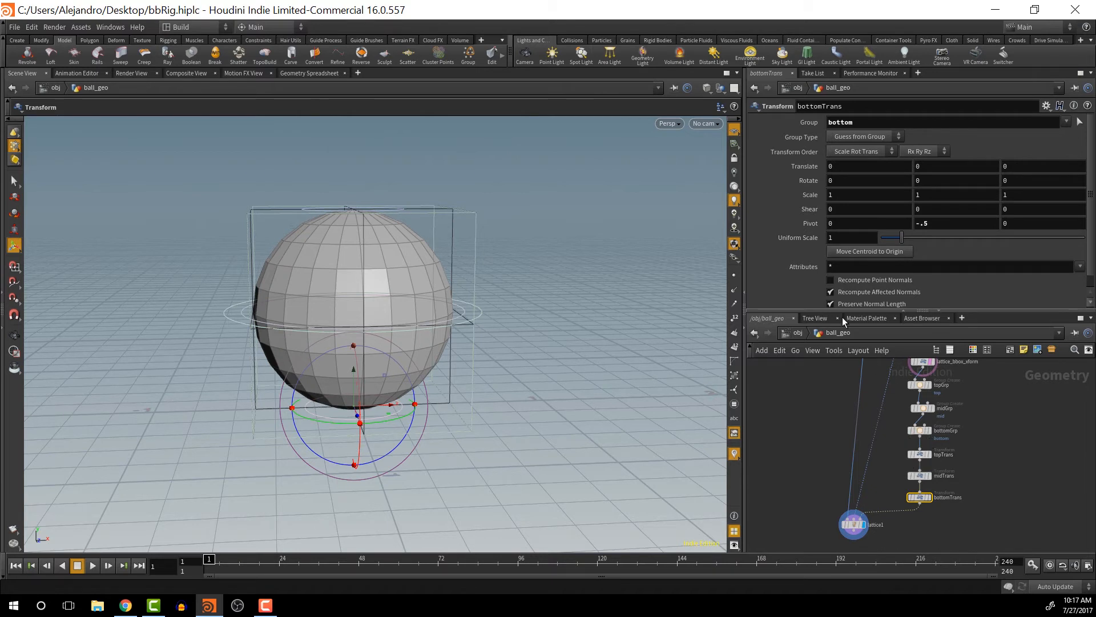
middle_click_drag(968, 444, 1003, 481)
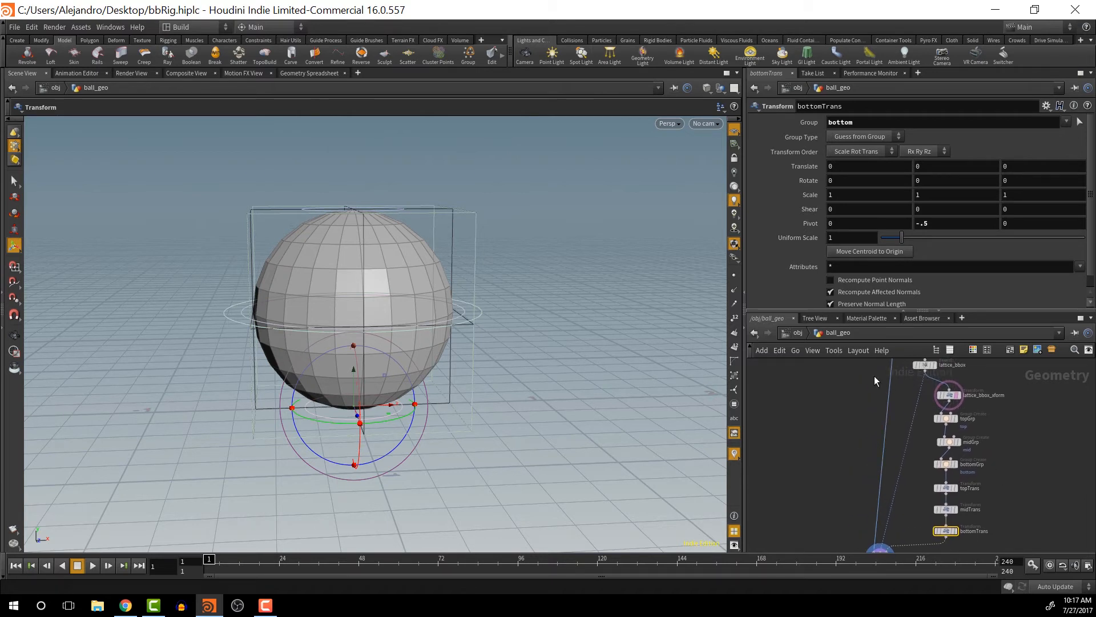
- Copy the Translate parameter of ball_topSS_ctrl and paste it as relative references onto the Translate of topTrans inside ball_geo
left_click(797, 333)
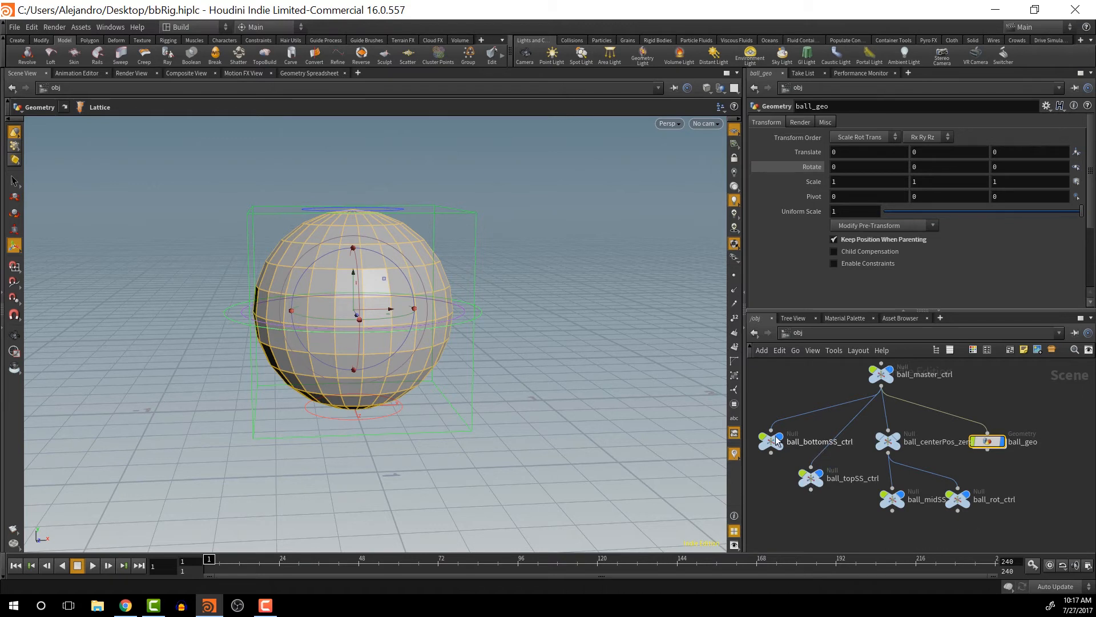
left_click(809, 480)
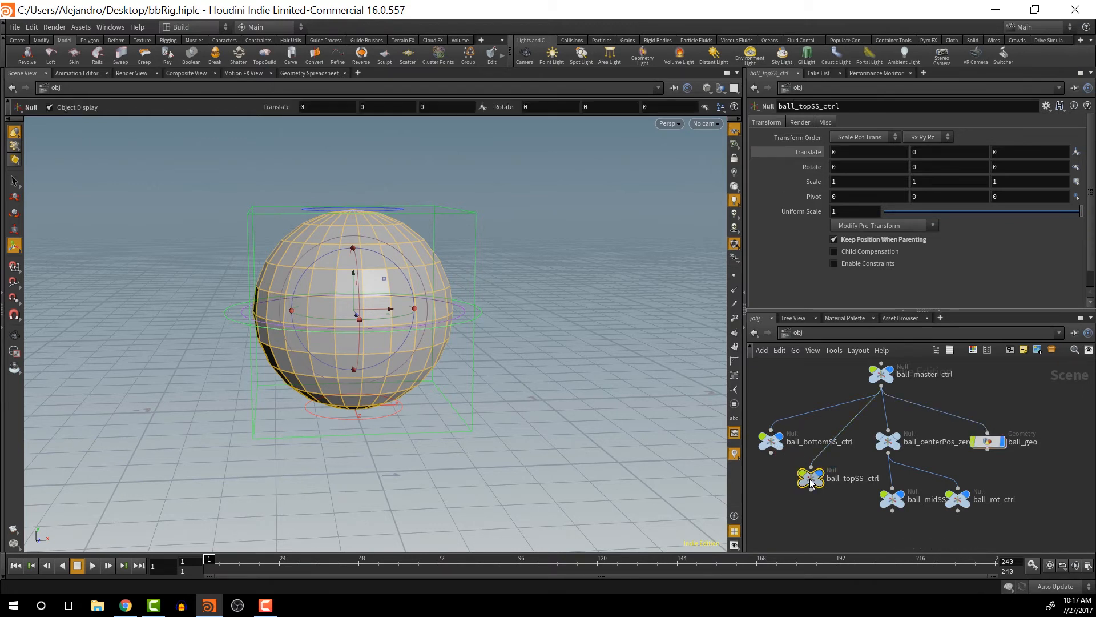
right_click(801, 151)
mouse_move(828, 187)
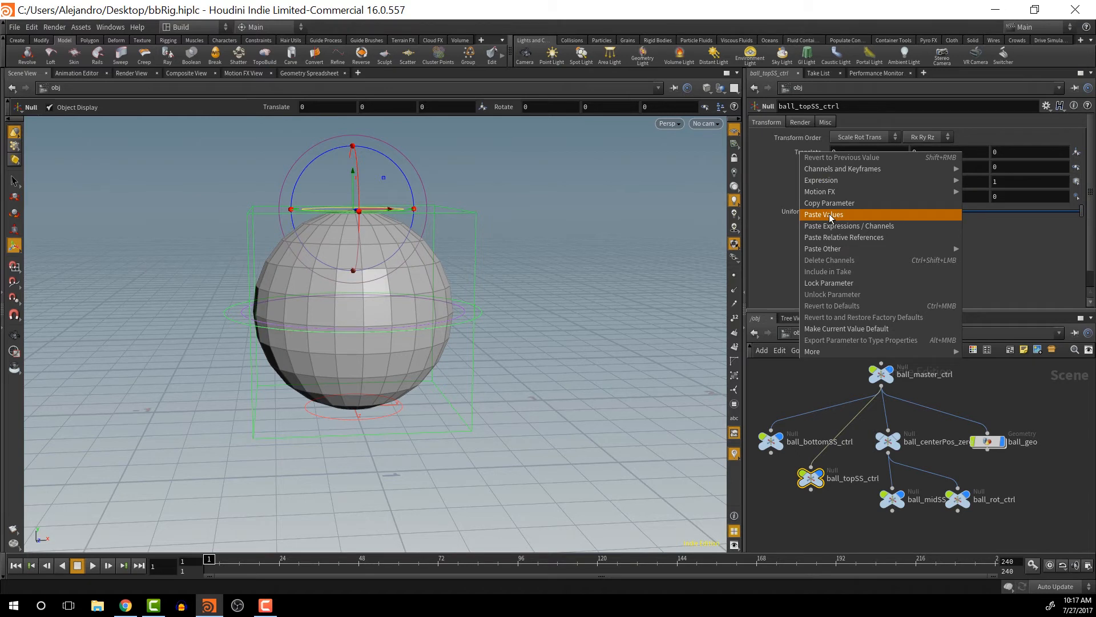
left_click(835, 204)
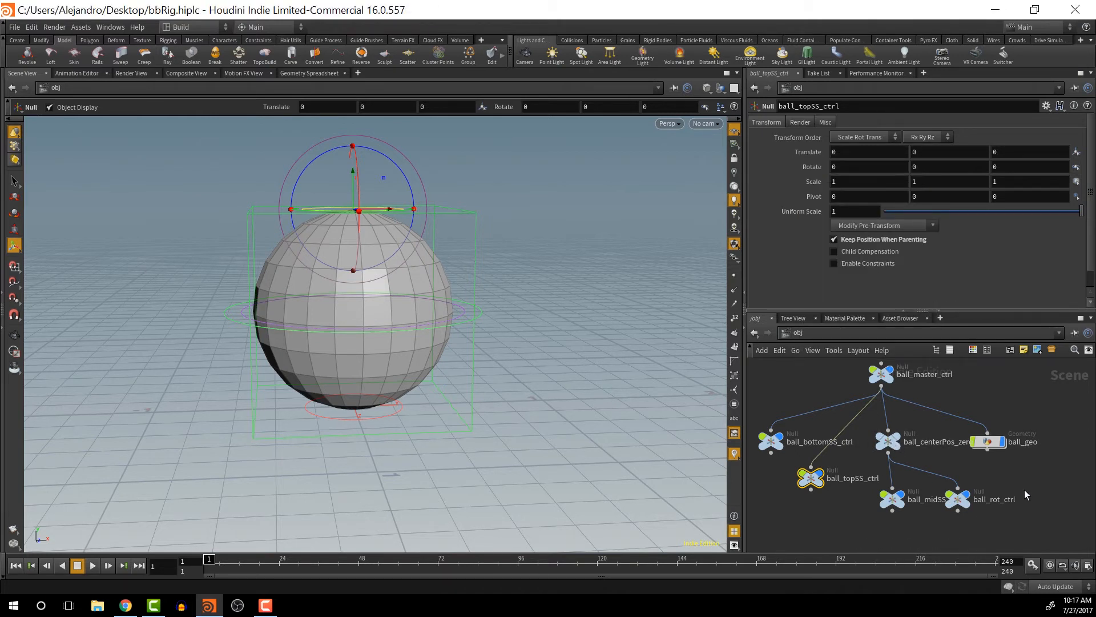
double_click(985, 444)
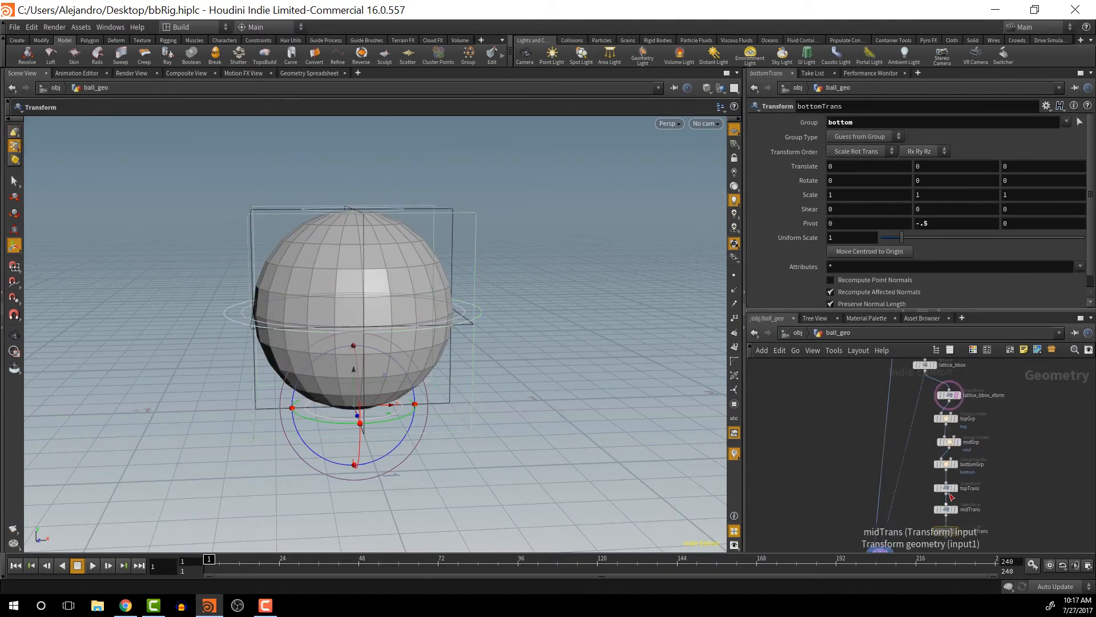
left_click(945, 488)
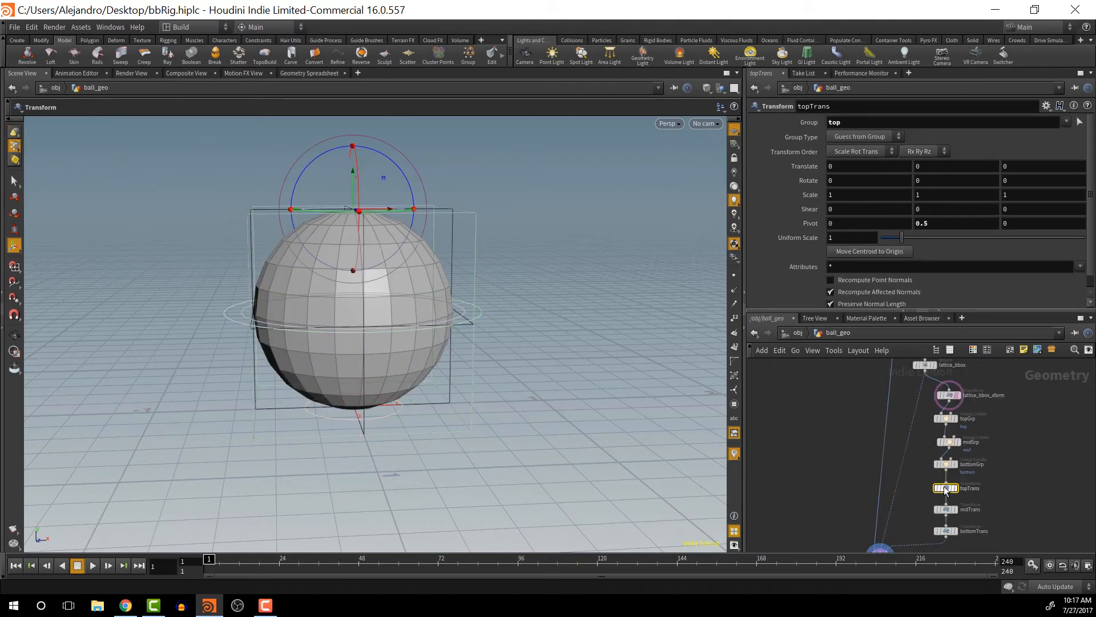
right_click(808, 166)
mouse_move(844, 207)
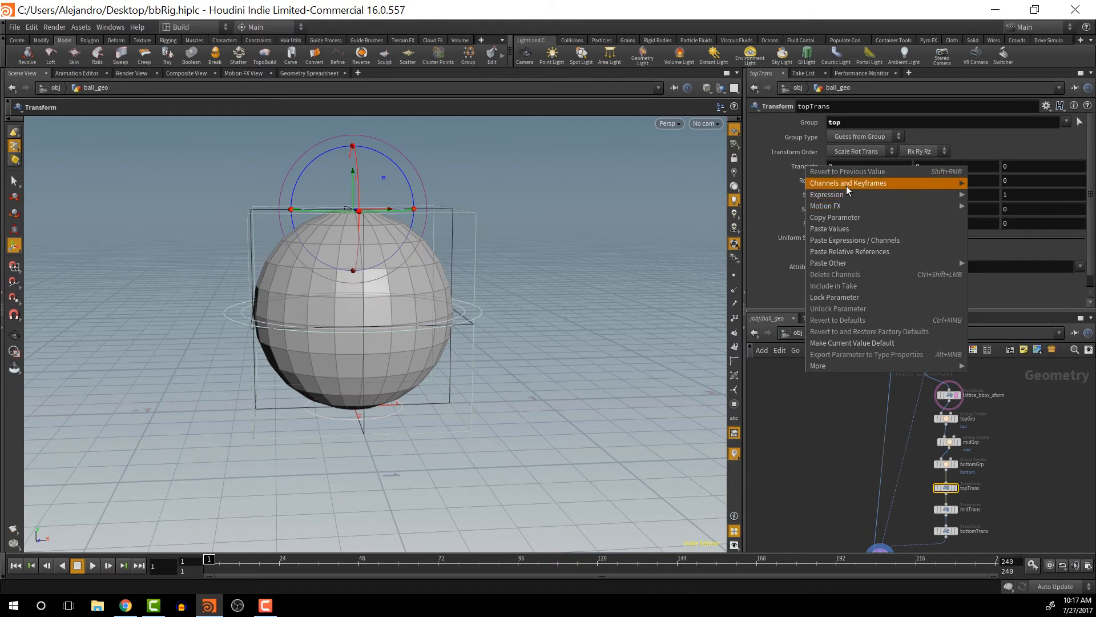
left_click(846, 251)
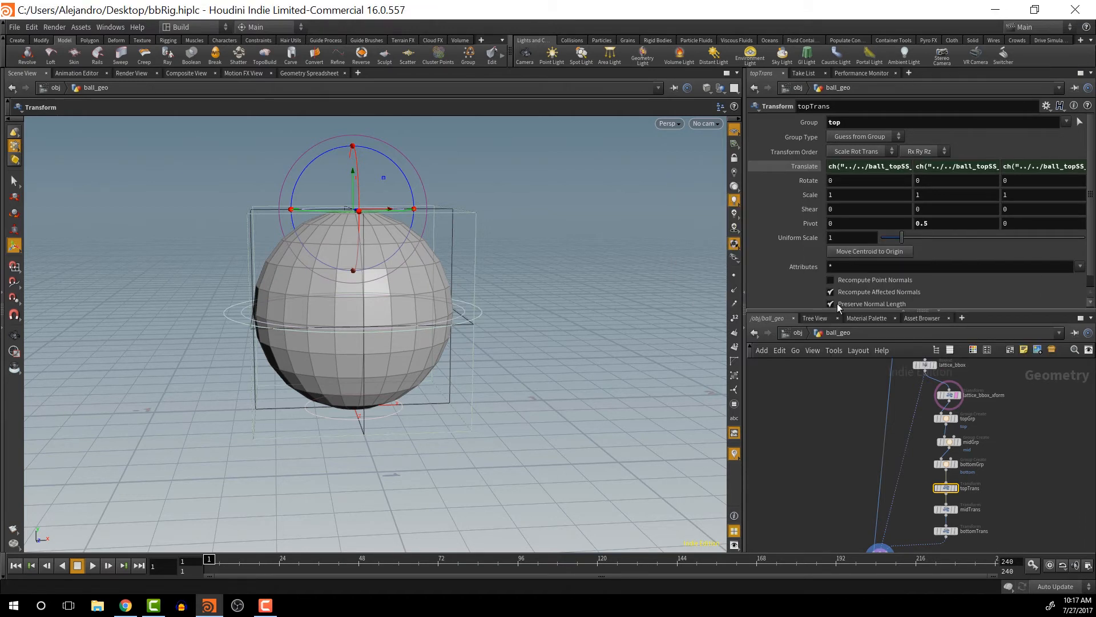
- Return to the object level, try moving ball_topSS_ctrl to test the linked translation, and undo each movement
left_click(803, 332)
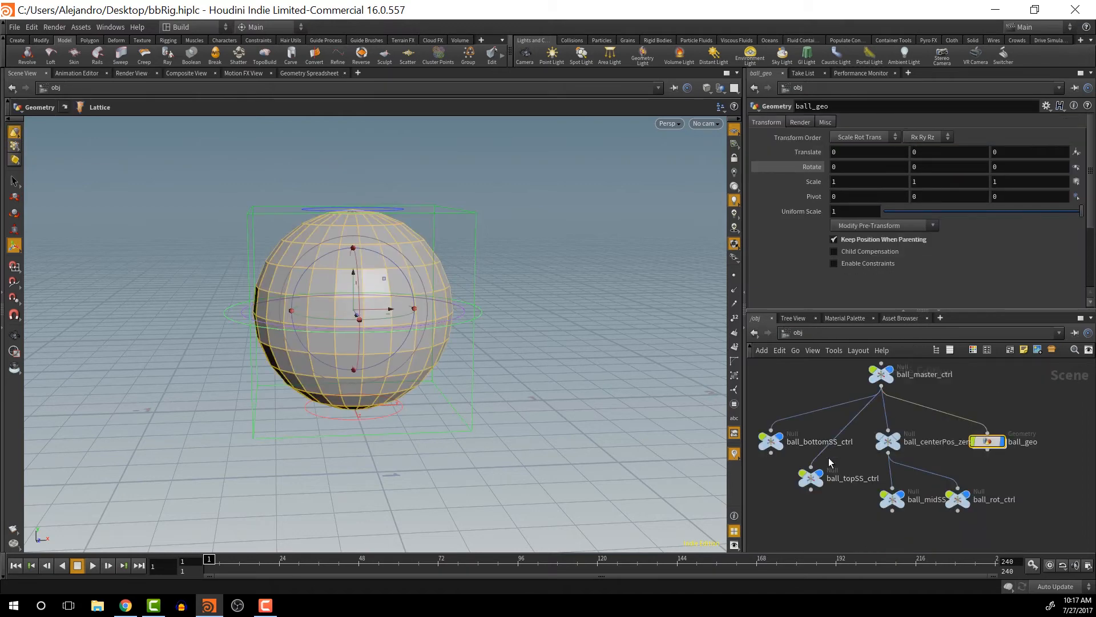
left_click(811, 477)
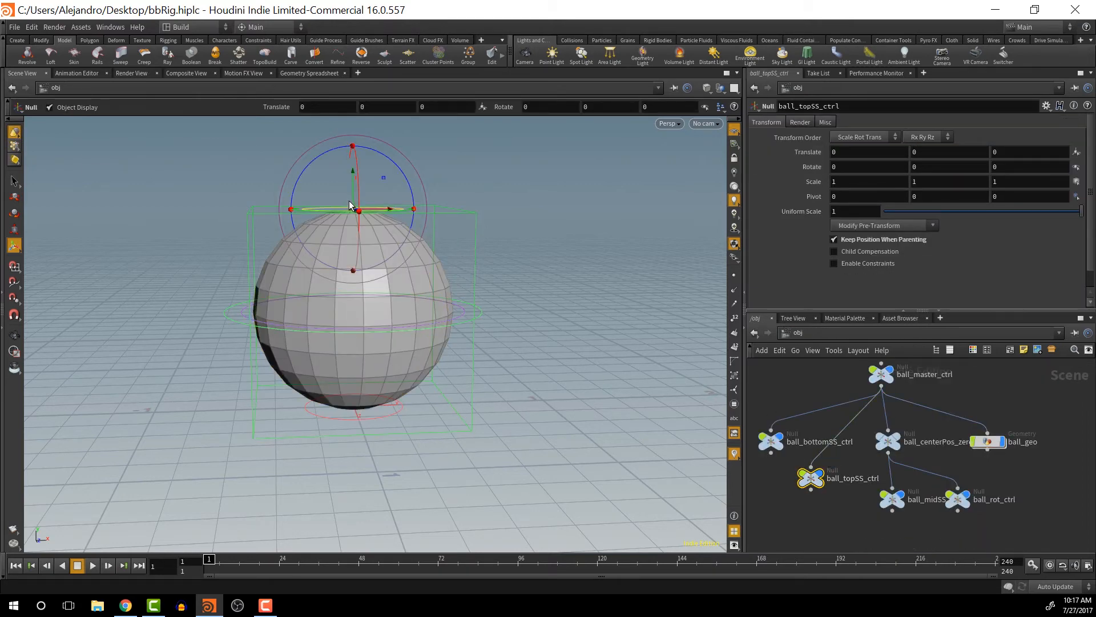
mouse_move(350, 203)
left_mouse_down()
mouse_move(357, 162)
mouse_move(369, 241)
mouse_move(361, 286)
mouse_move(354, 184)
mouse_move(358, 213)
left_mouse_up()
key("ctrl+z")
mouse_move(358, 212)
left_mouse_down()
mouse_move(444, 198)
mouse_move(645, 273)
mouse_move(551, 148)
mouse_move(446, 132)
mouse_move(349, 195)
left_mouse_up()
key("ctrl+z")
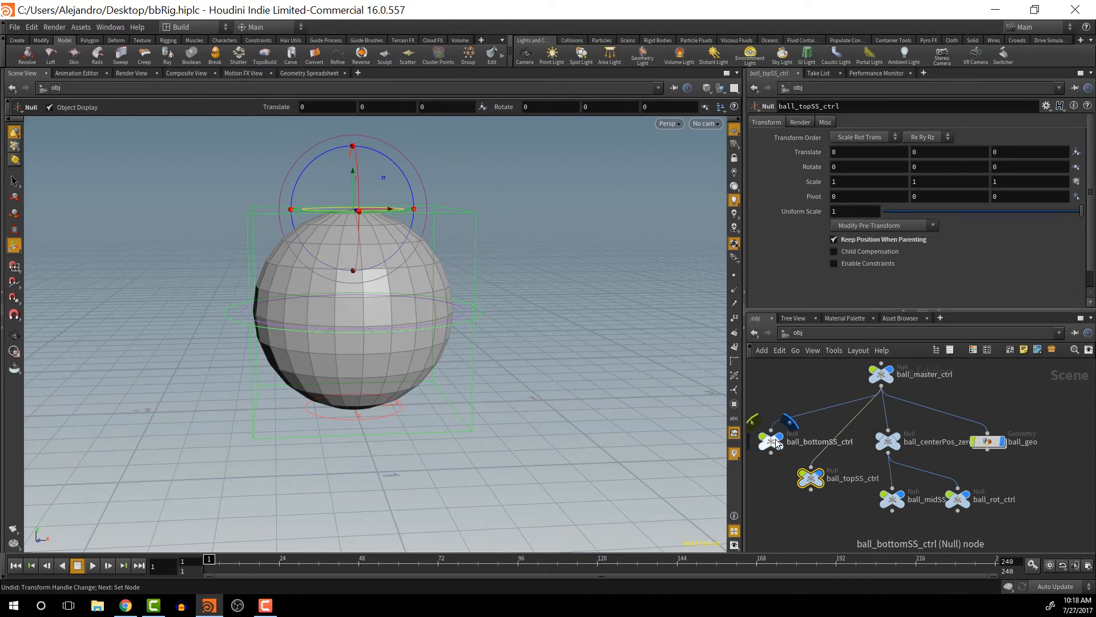
- Copy the Rotate parameter of ball_topSS_ctrl and paste it as relative references onto the Rotate of topTrans inside ball_geo
right_click(810, 170)
mouse_move(836, 190)
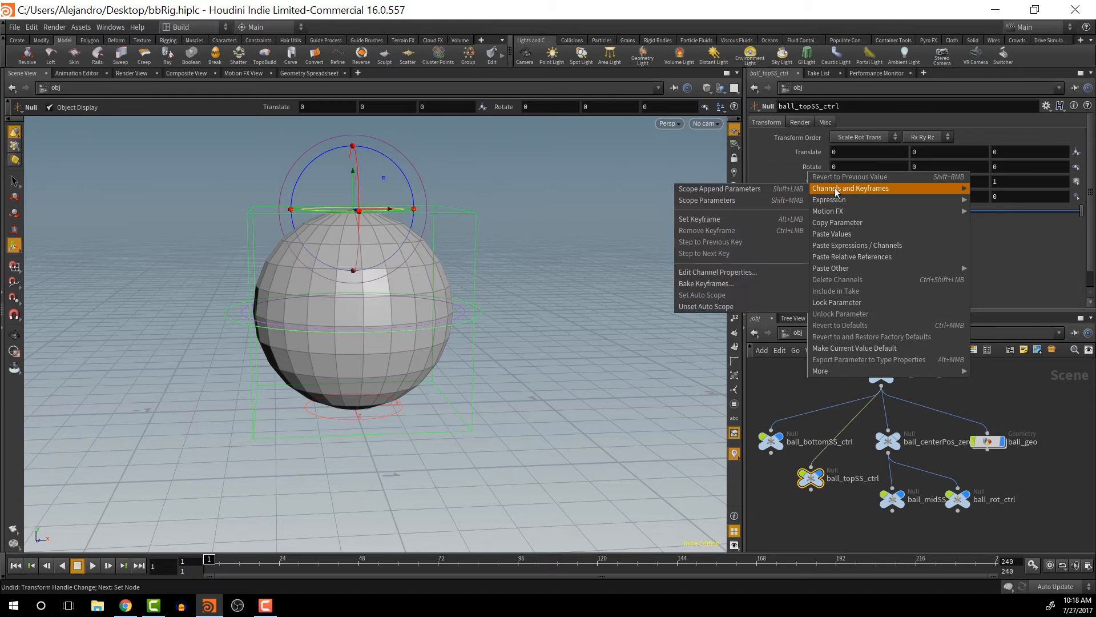
left_click(841, 223)
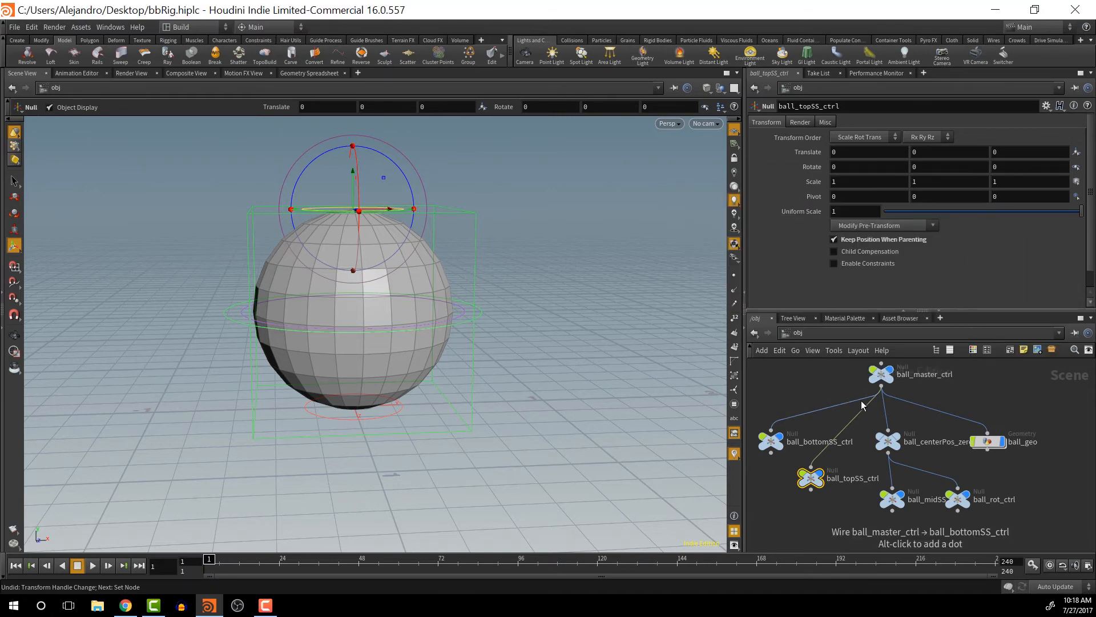
double_click(988, 441)
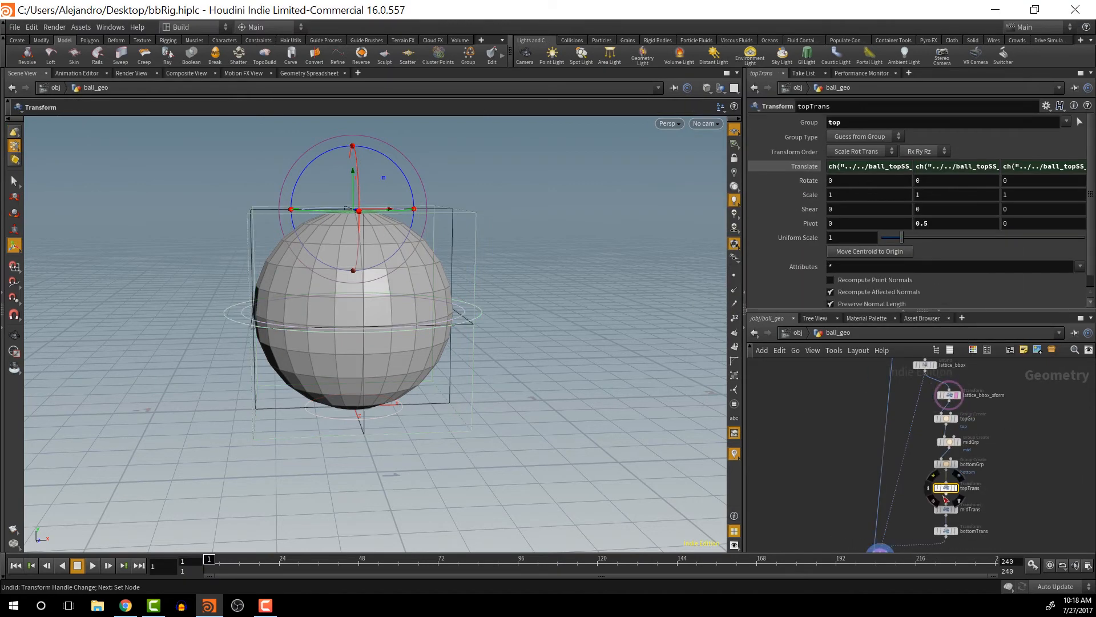
right_click(808, 178)
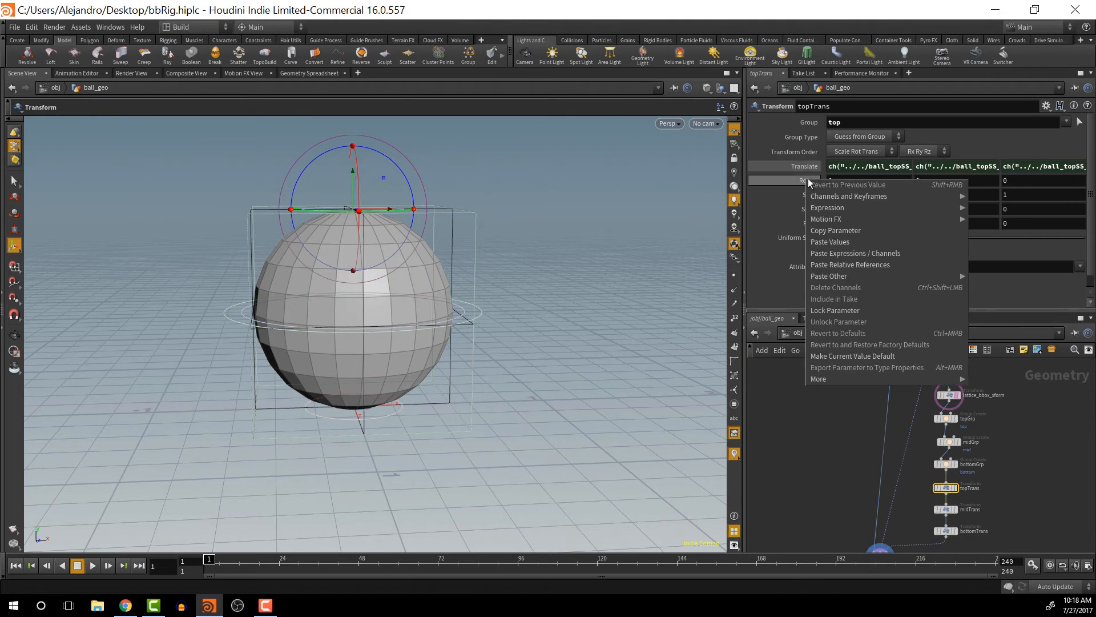
left_click(848, 265)
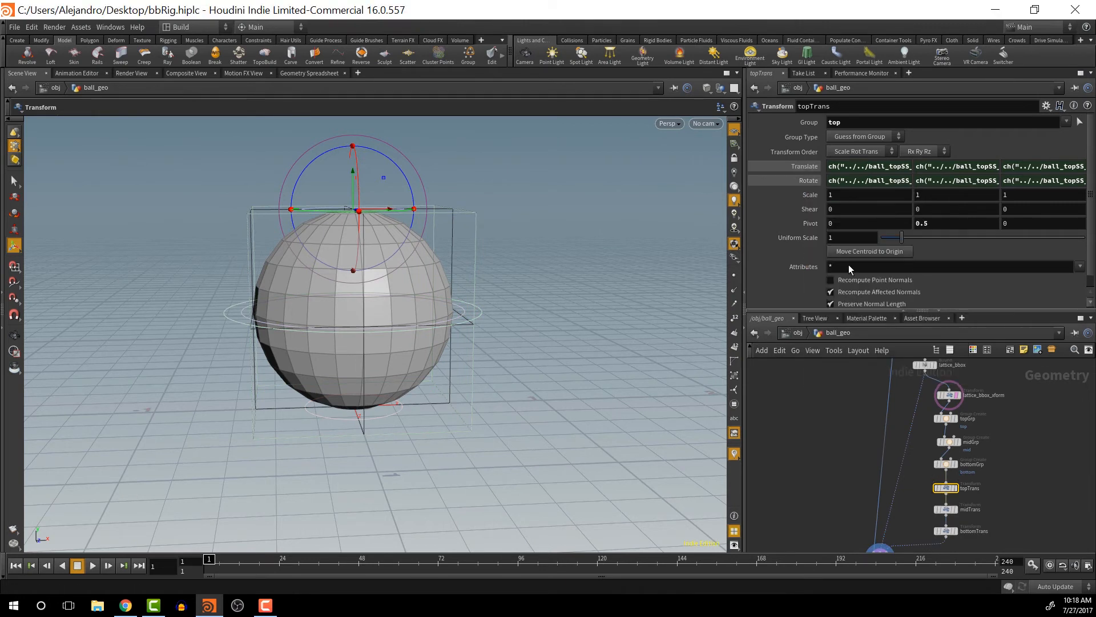
- Copy the Translate parameter of ball_bottomSS_ctrl and paste it as relative references onto the Translate of bottomTrans inside ball_geo
left_click(796, 332)
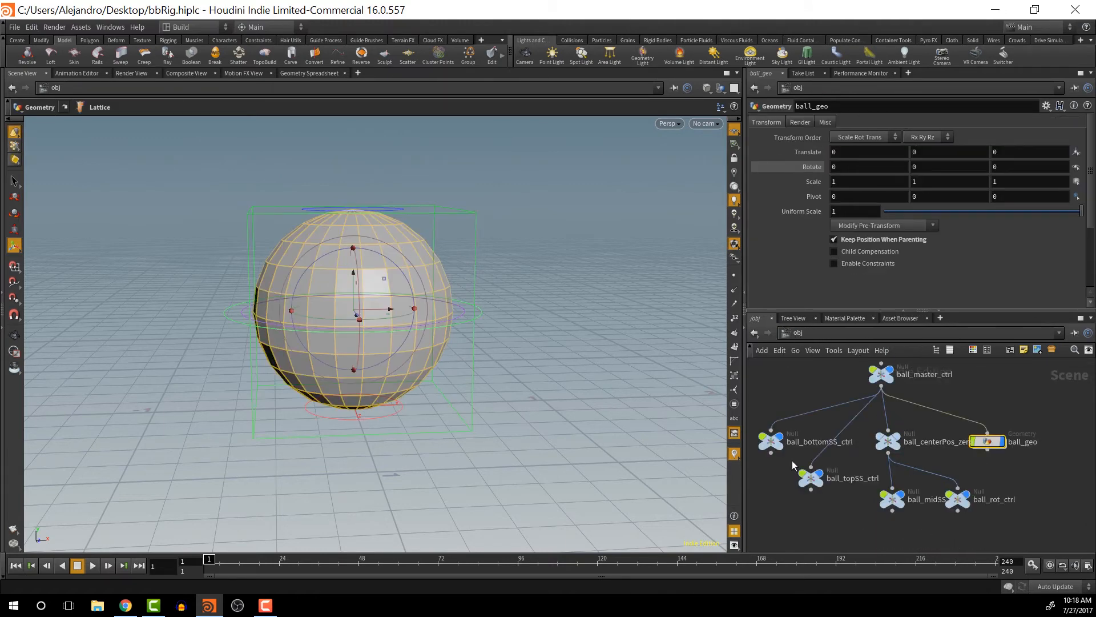
left_click(772, 438)
right_click(814, 154)
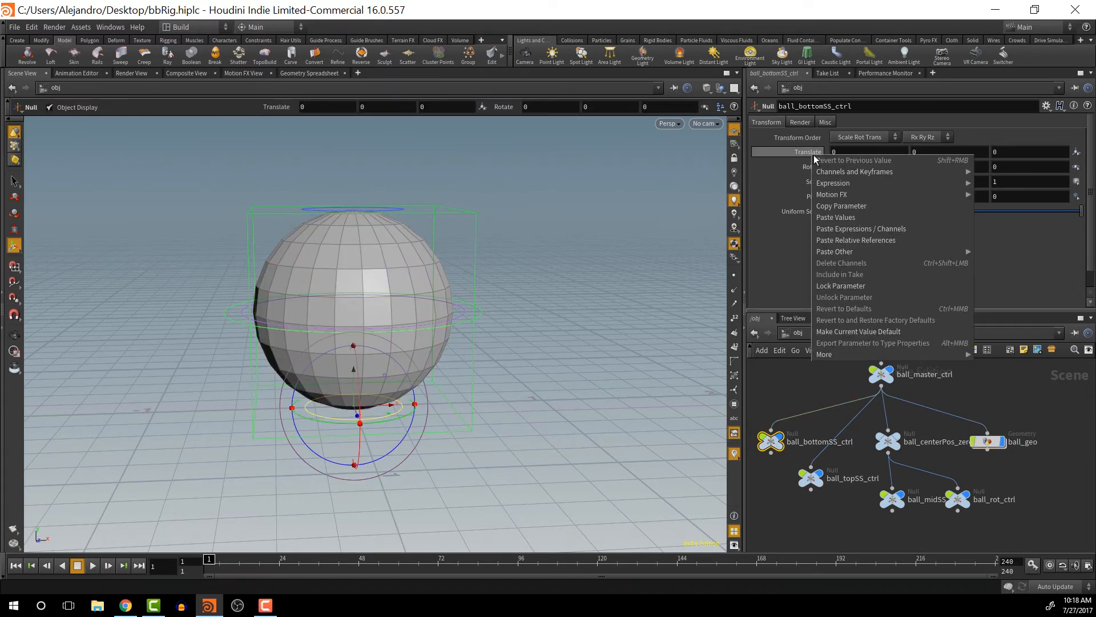
left_click(845, 208)
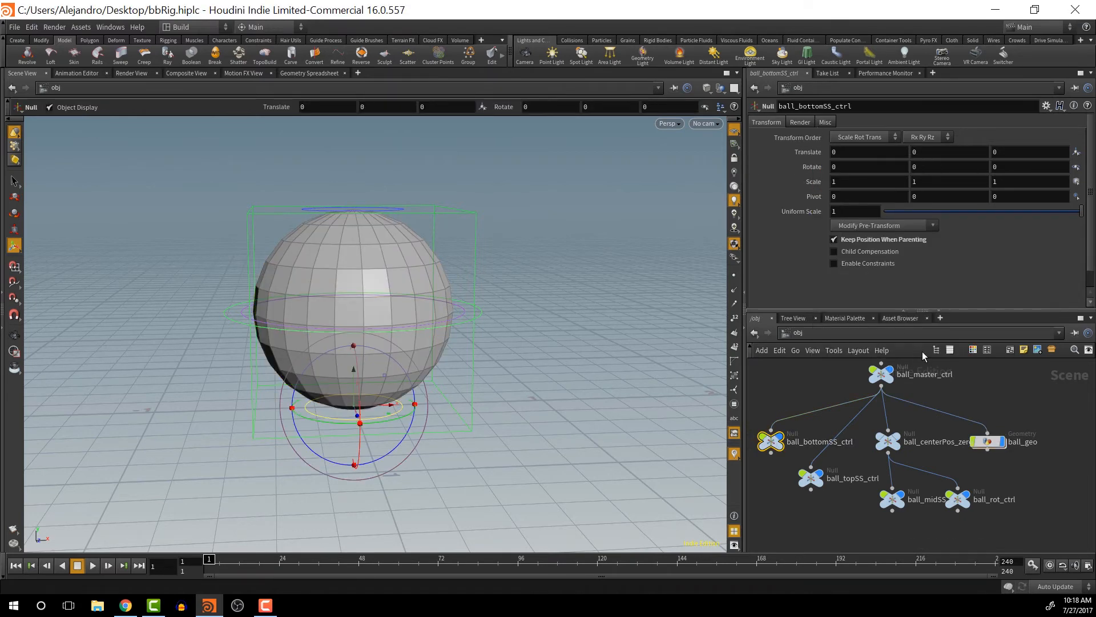
double_click(987, 442)
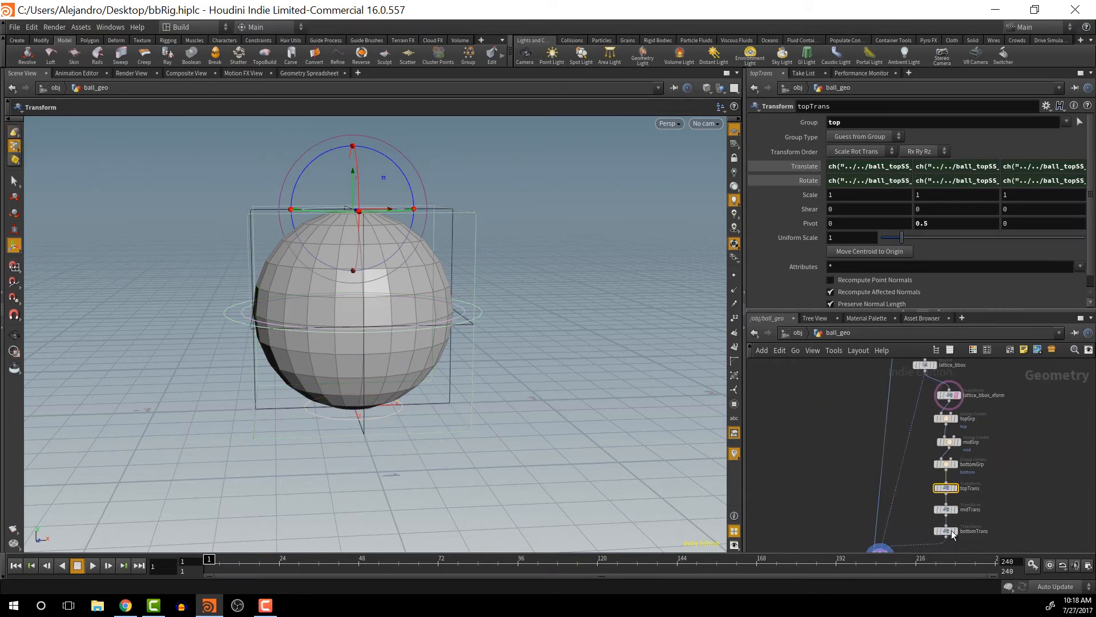
left_click(950, 531)
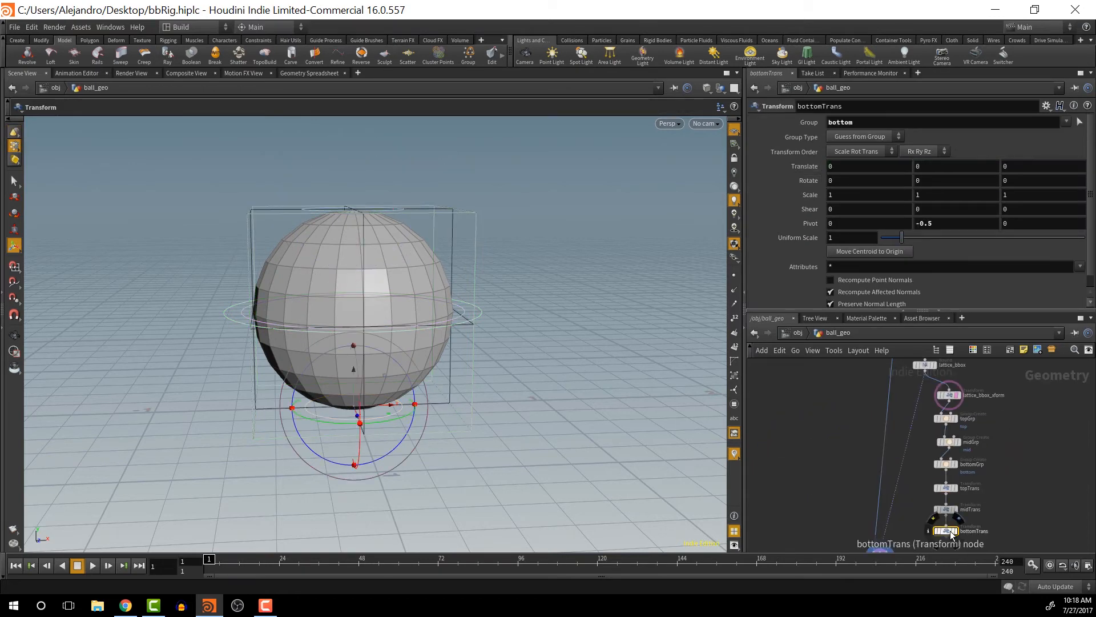
right_click(806, 166)
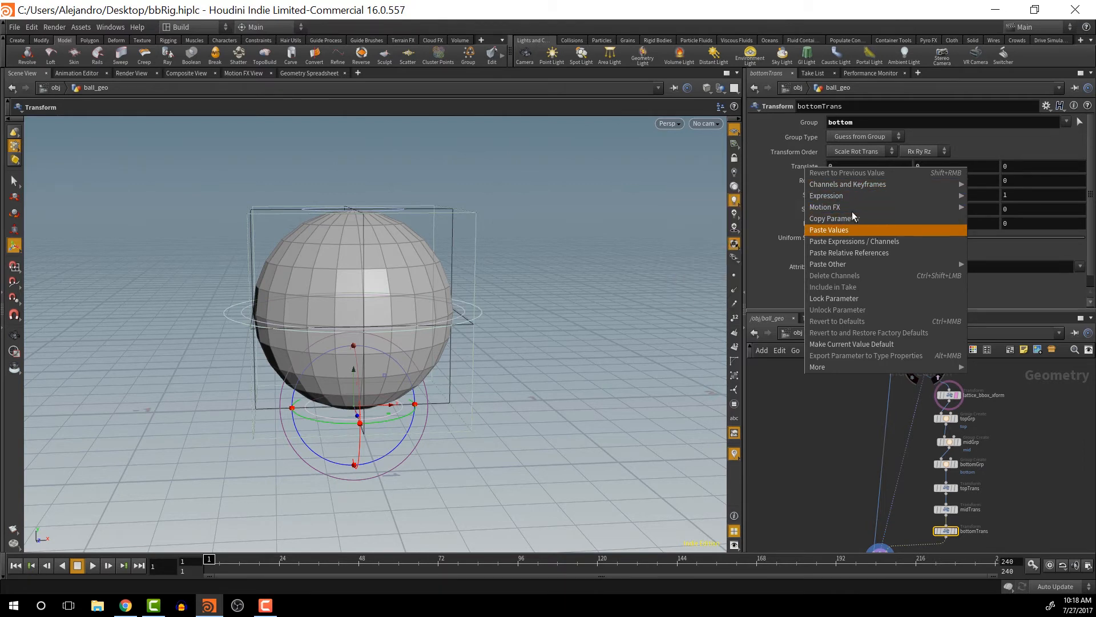
left_click(855, 242)
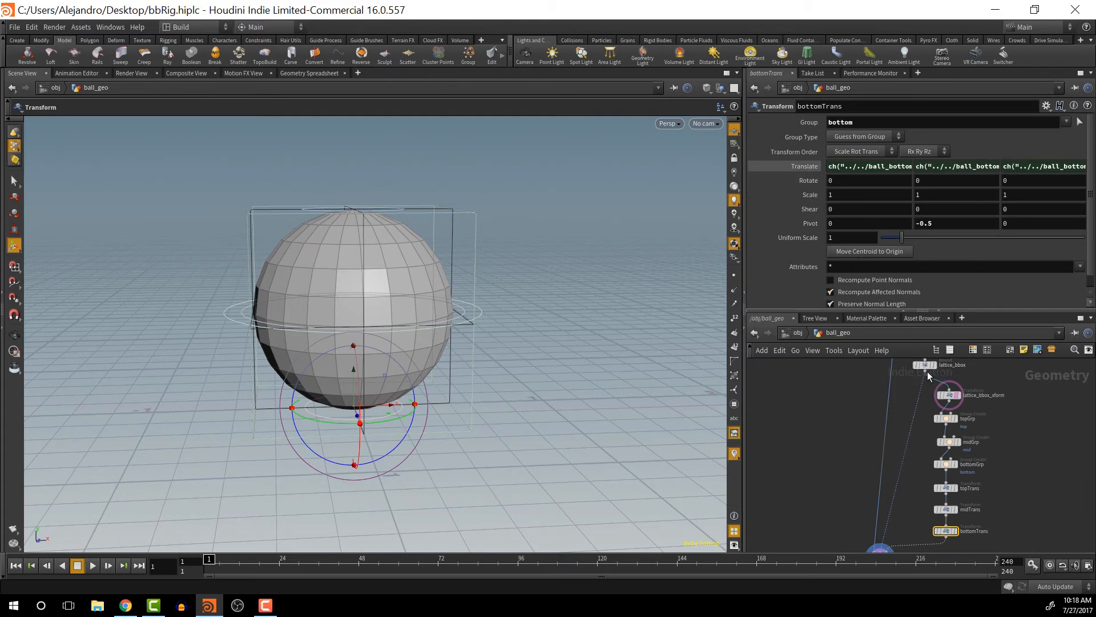
- Copy the Rotate parameter of ball_bottomSS_ctrl and paste it as relative references onto the Rotate of bottomTrans inside ball_geo
left_click(796, 333)
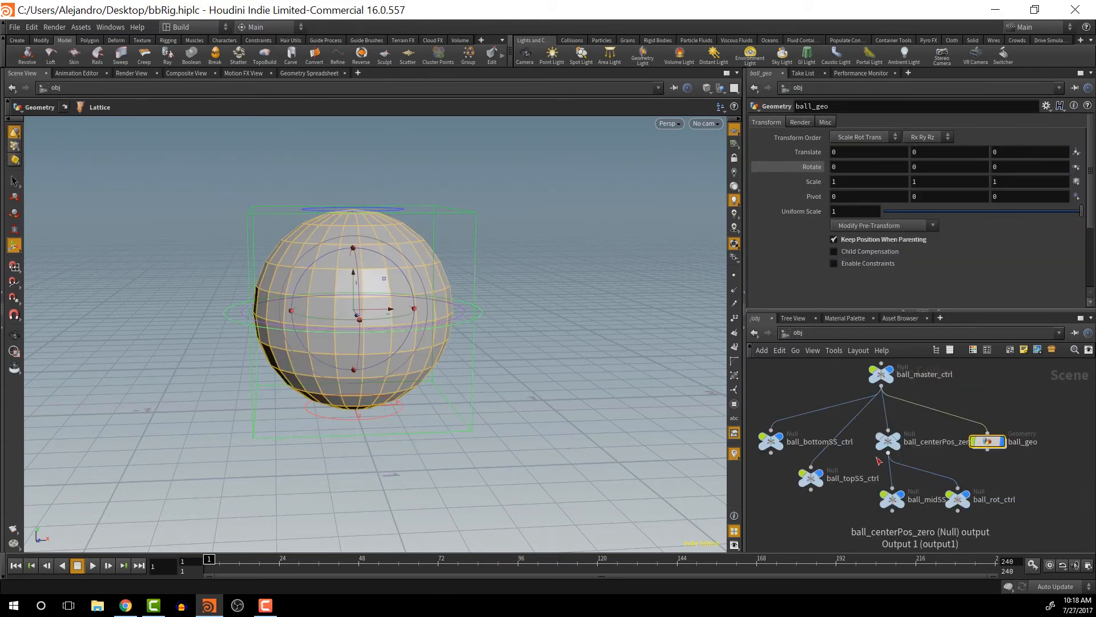
right_click(820, 167)
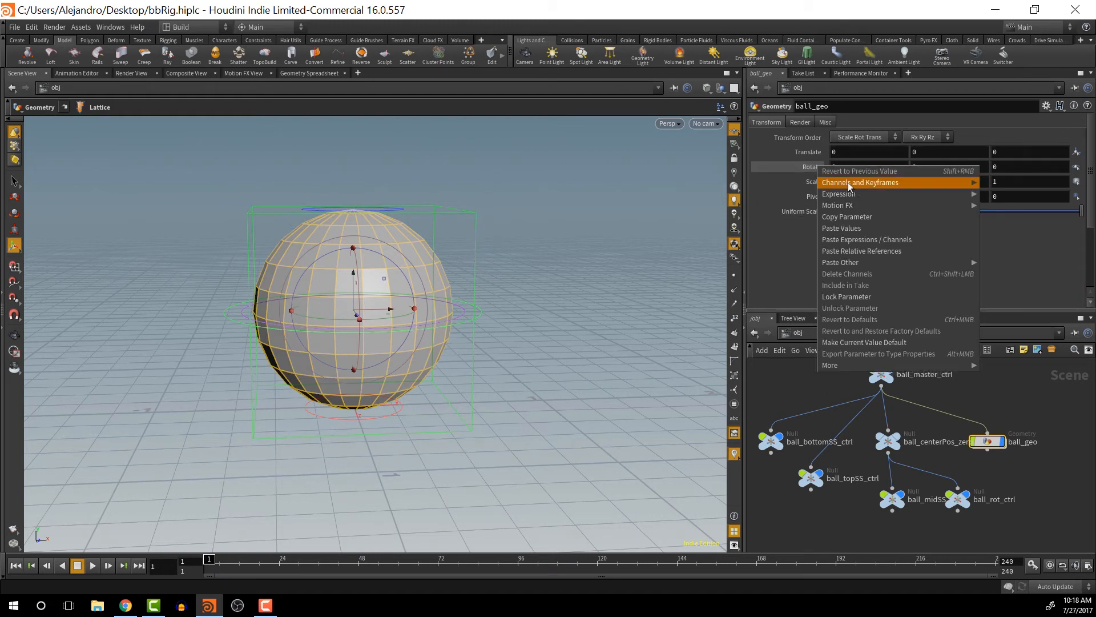
left_click(857, 218)
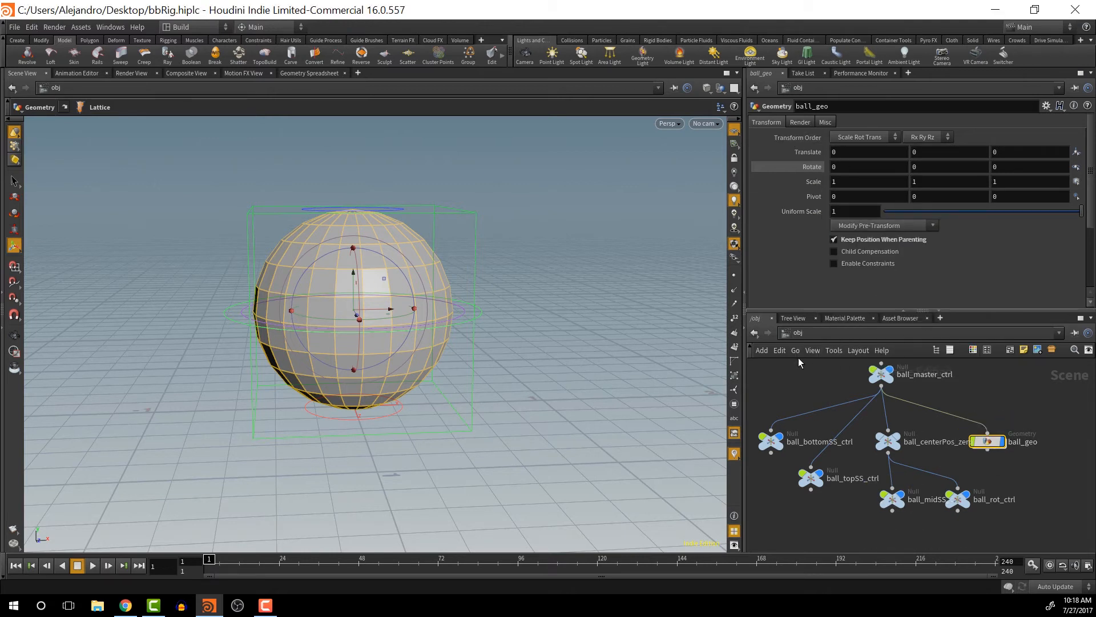
left_click(772, 443)
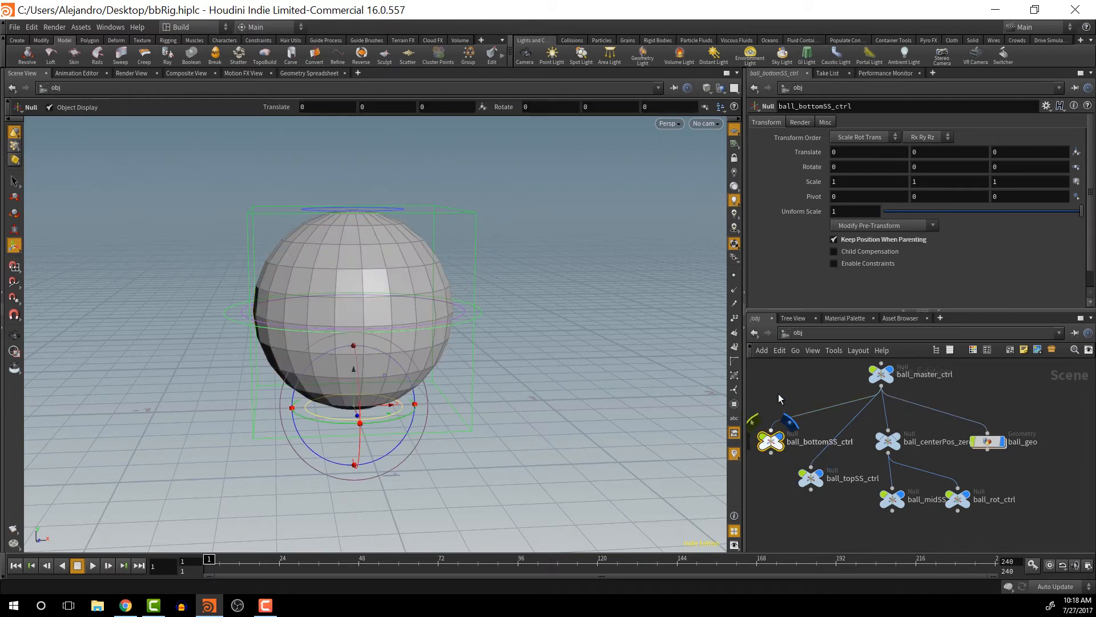
right_click(810, 168)
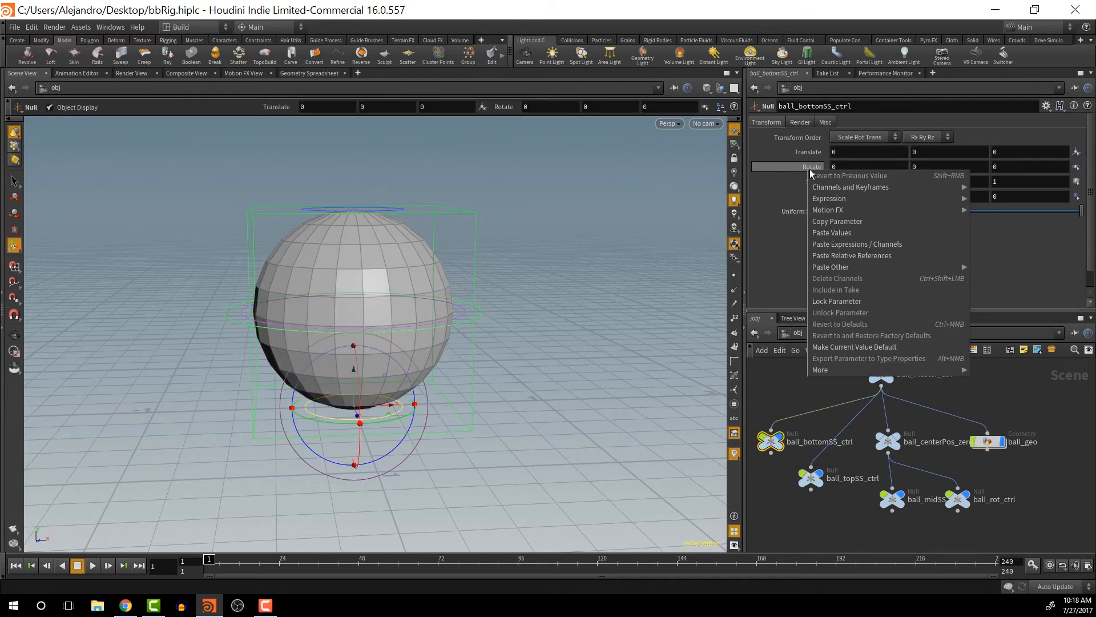
left_click(838, 222)
double_click(988, 443)
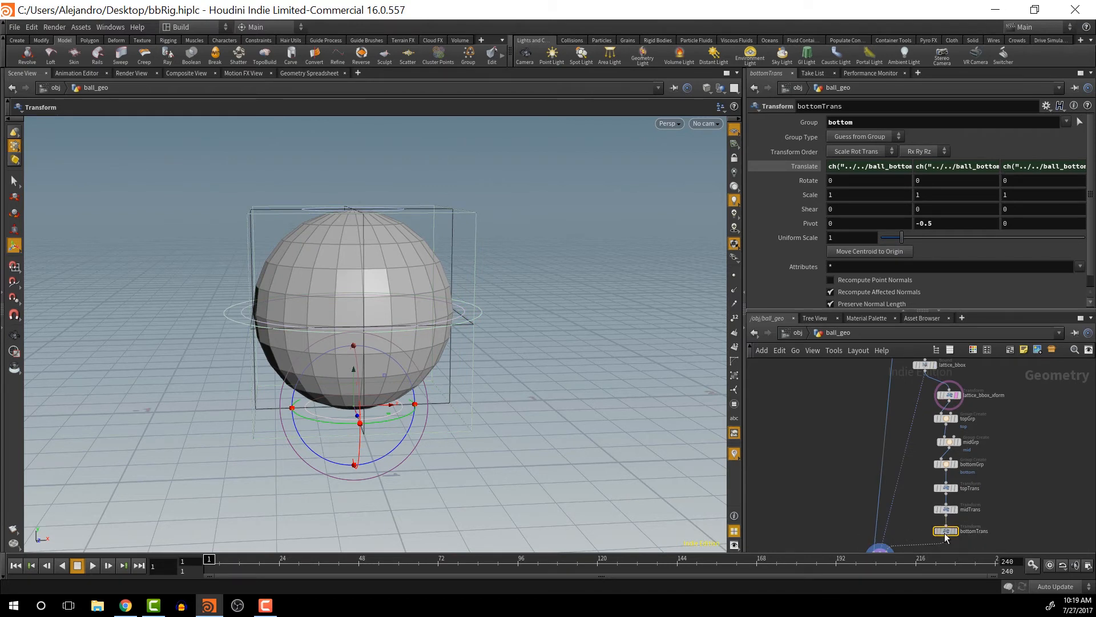
right_click(803, 179)
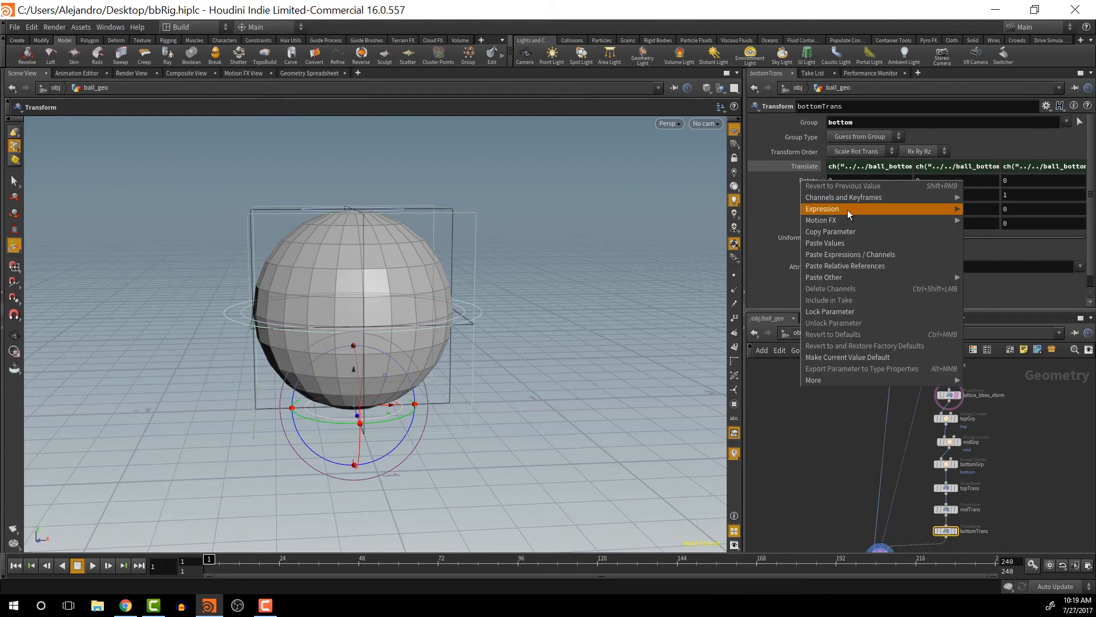
left_click(852, 267)
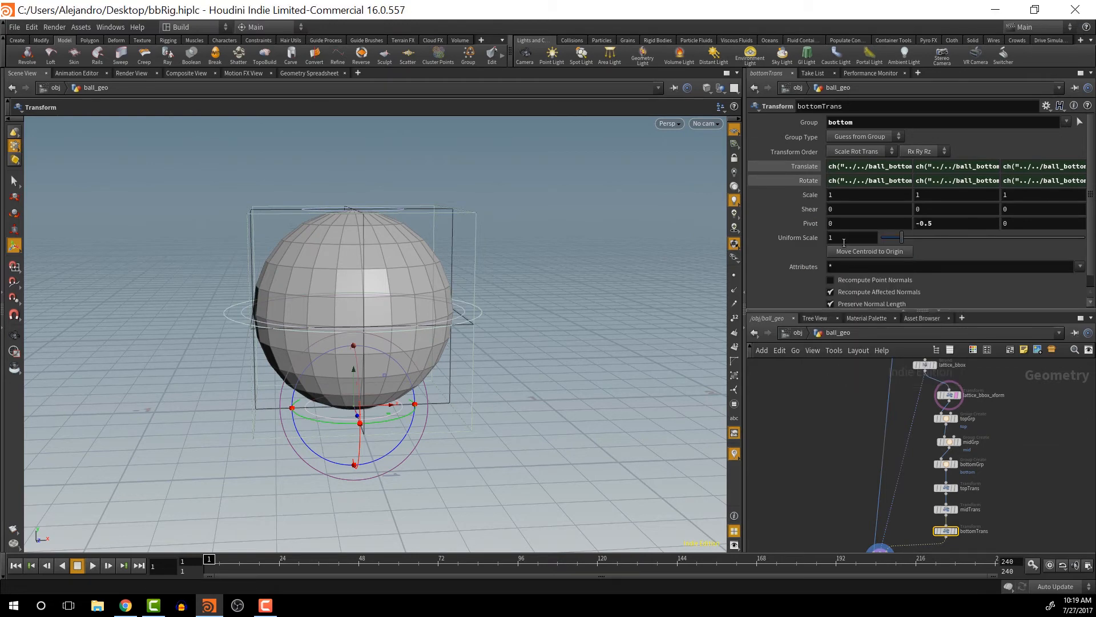
- Return to the object level, try moving and rotating ball_bottomSS_ctrl to test its links, and undo both changes
left_click(798, 333)
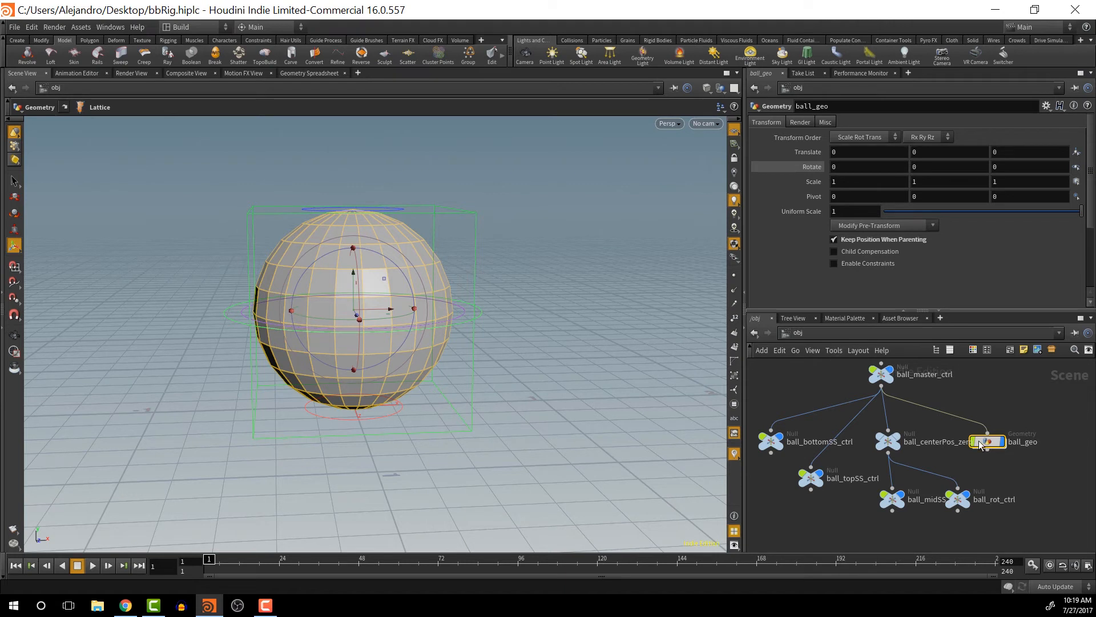
mouse_move(992, 442)
left_click(397, 405)
left_click_drag(350, 406, 538, 410)
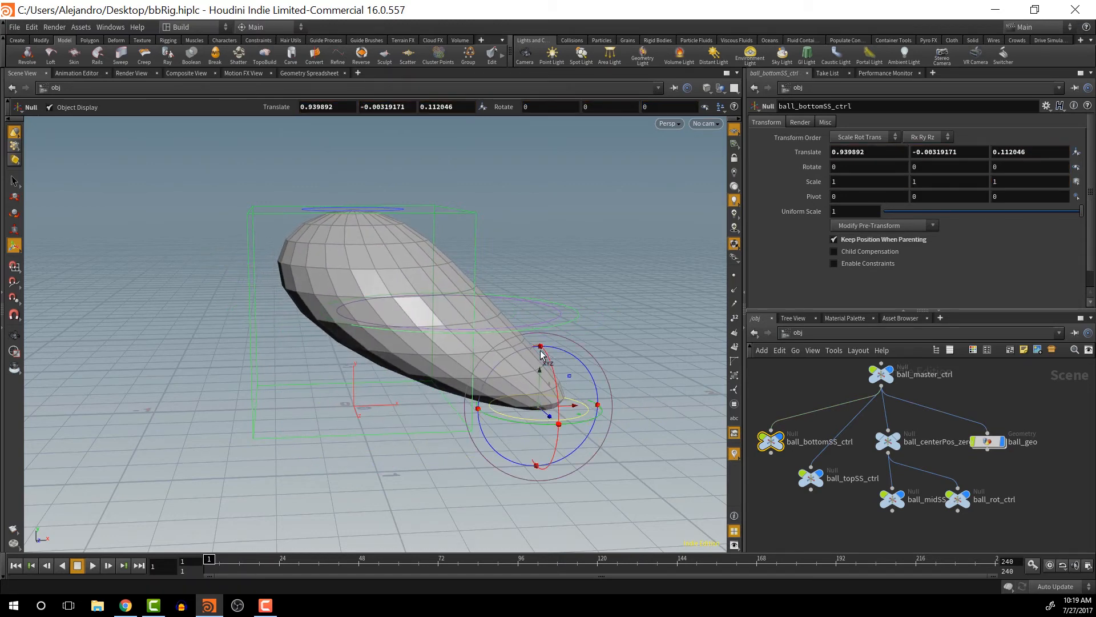
left_click_drag(539, 356, 463, 410)
key("ctrl+z")
key("ctrl+z")
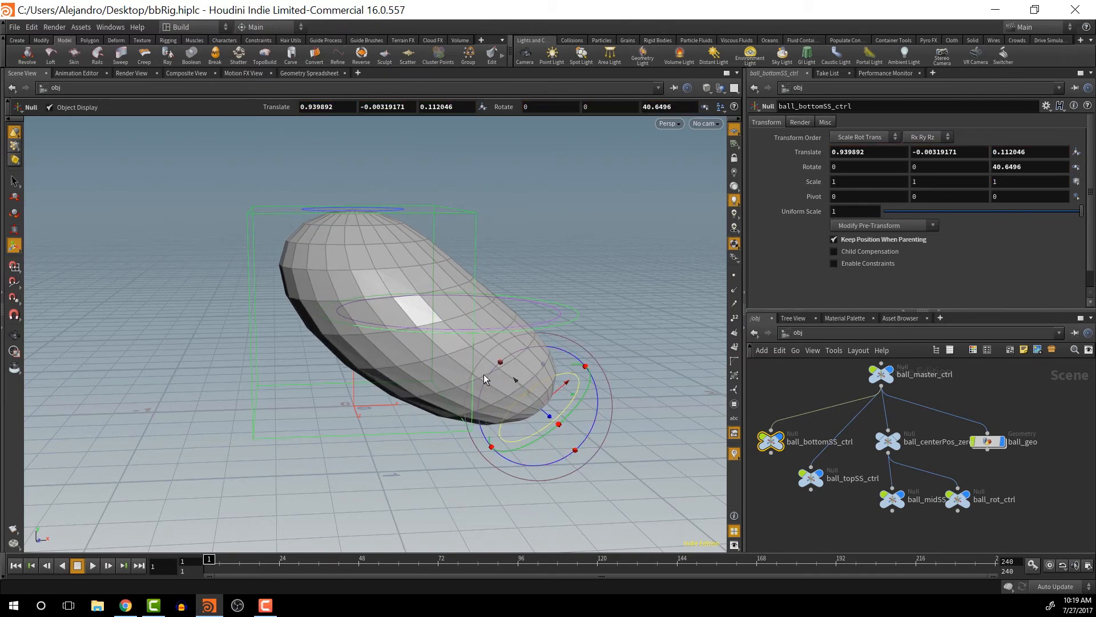
- Try moving and rotating ball_topSS_ctrl in the viewport to test the ball's deformation, and undo the changes
left_click(403, 207)
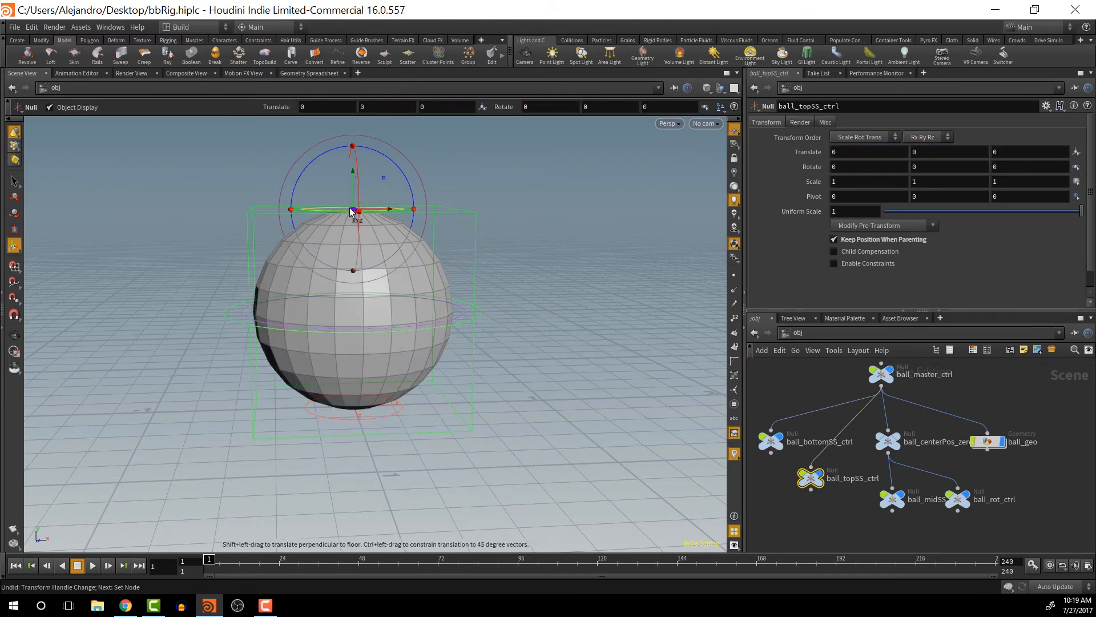
left_click_drag(364, 201, 682, 184)
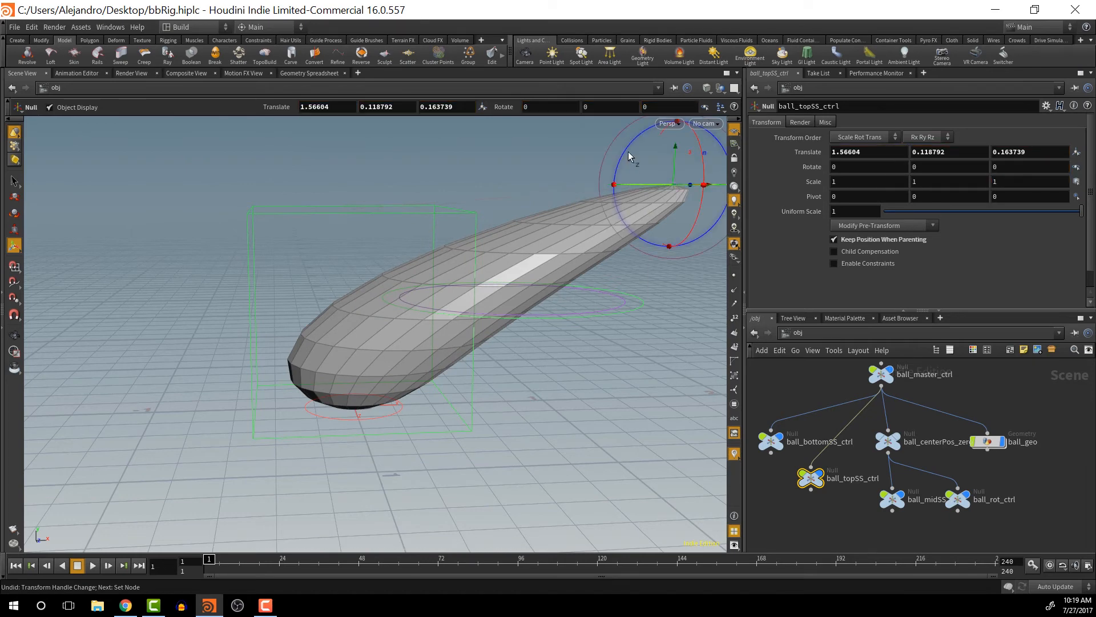
left_click_drag(628, 152, 798, 109)
key("ctrl+z")
key("ctrl+z")
key("ctrl+z")
key("ctrl+z")
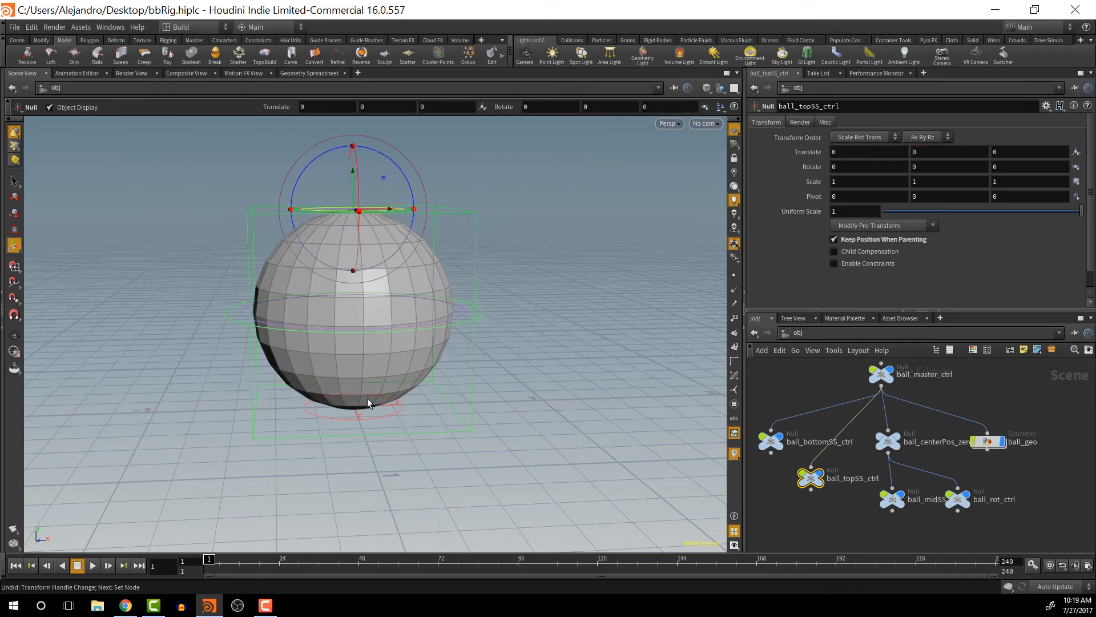
- Try moving the selected top and bottom controls, then ball_topSS_ctrl on its own, and undo each movement
left_click(384, 416, "shift")
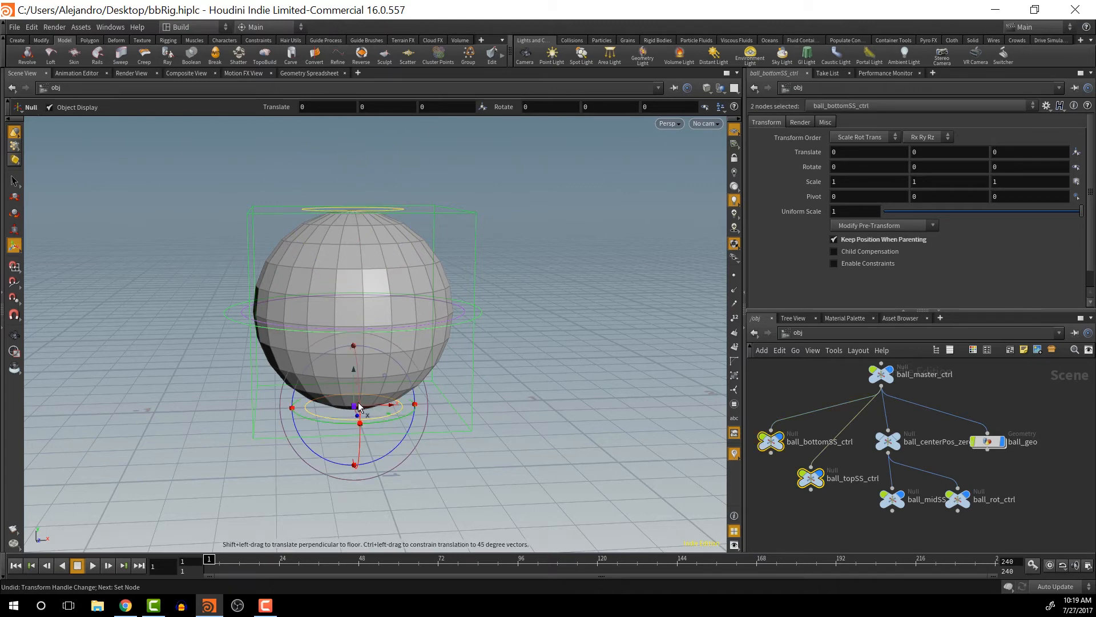
left_click_drag(359, 406, 519, 372)
key("ctrl+z")
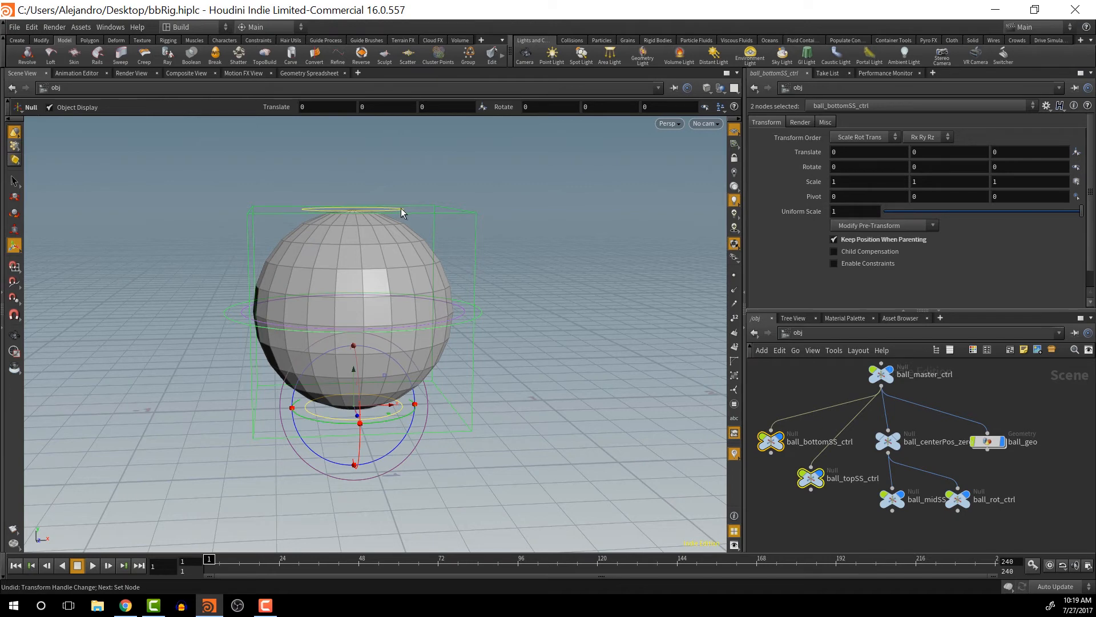
left_click_drag(359, 407, 574, 378)
left_click(352, 210)
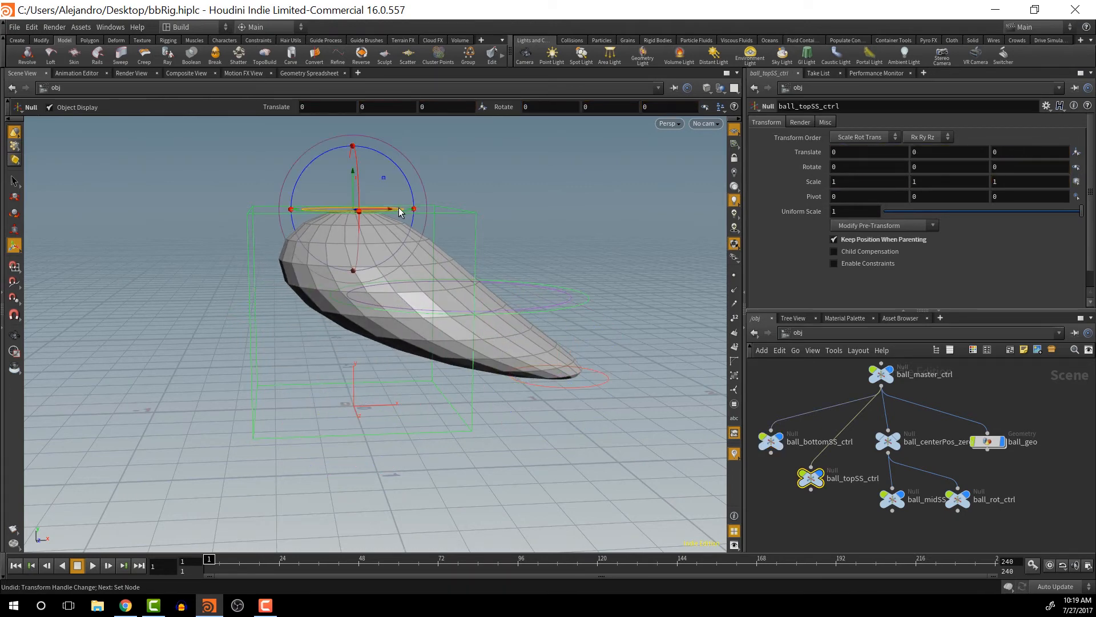
left_click_drag(351, 214, 611, 201)
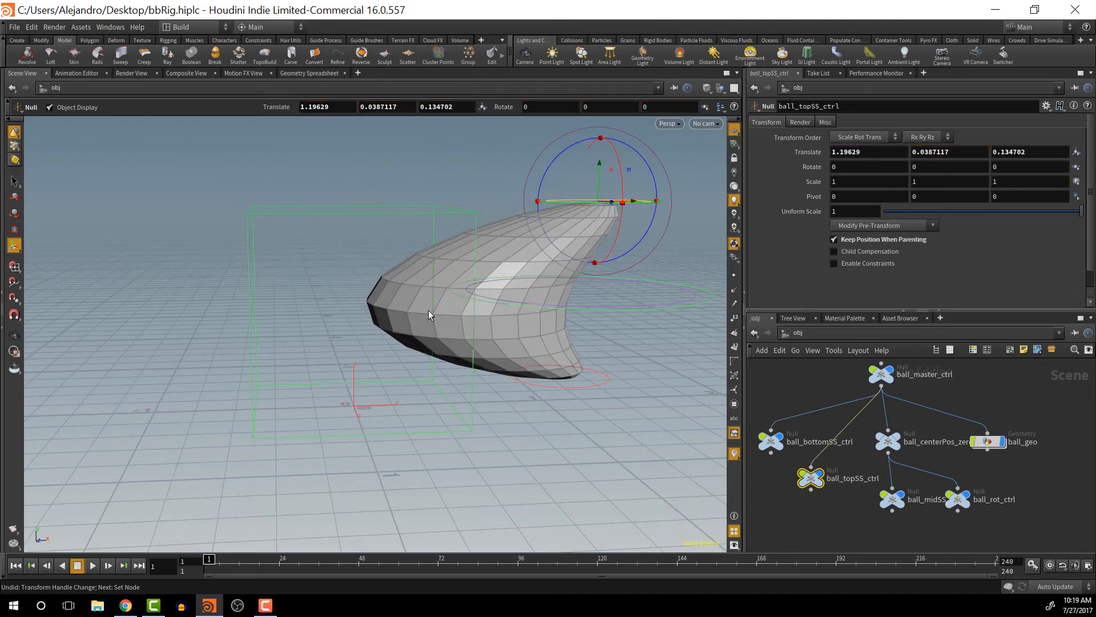
key("ctrl+z")
key("ctrl+z")
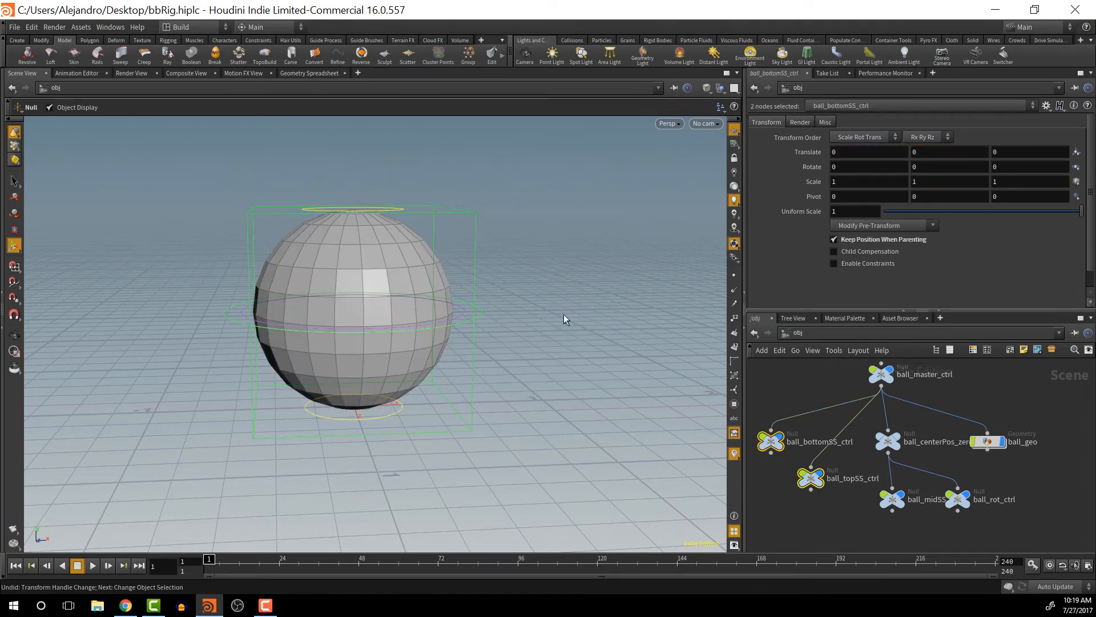
- Select the middle squash control ball_midSS_ctrl and copy its Translate parameter
left_click(481, 313)
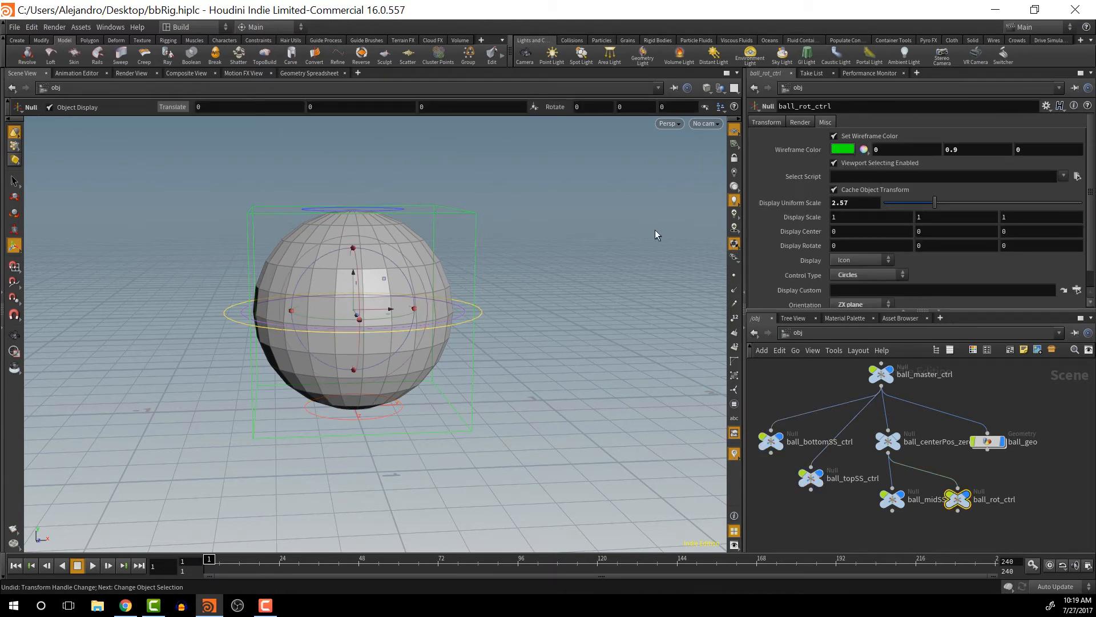
left_click(465, 313)
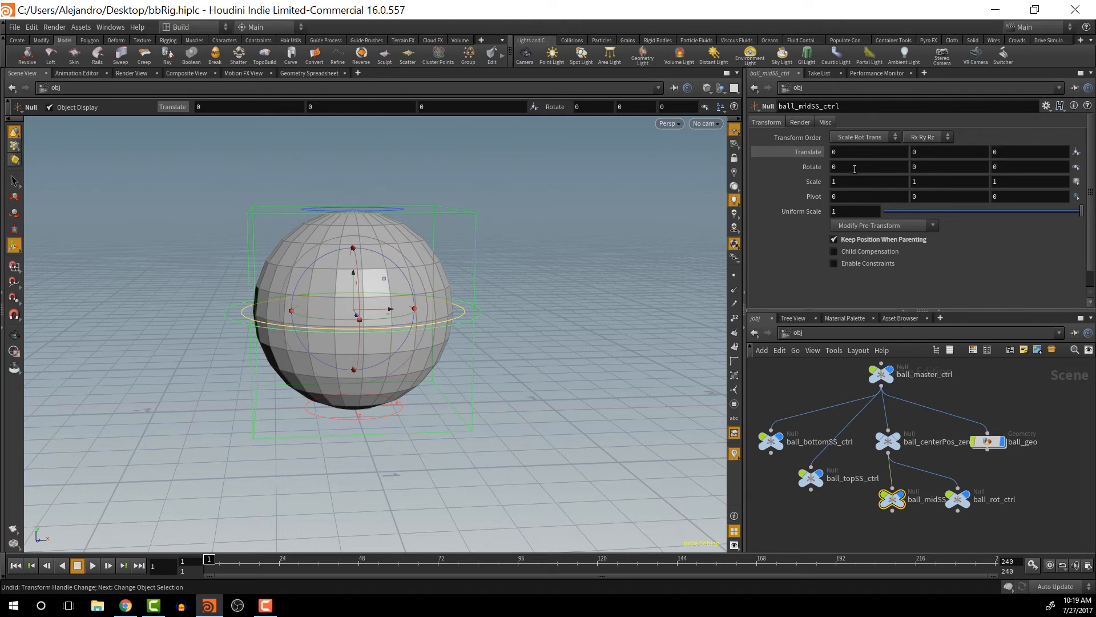
right_click(803, 153)
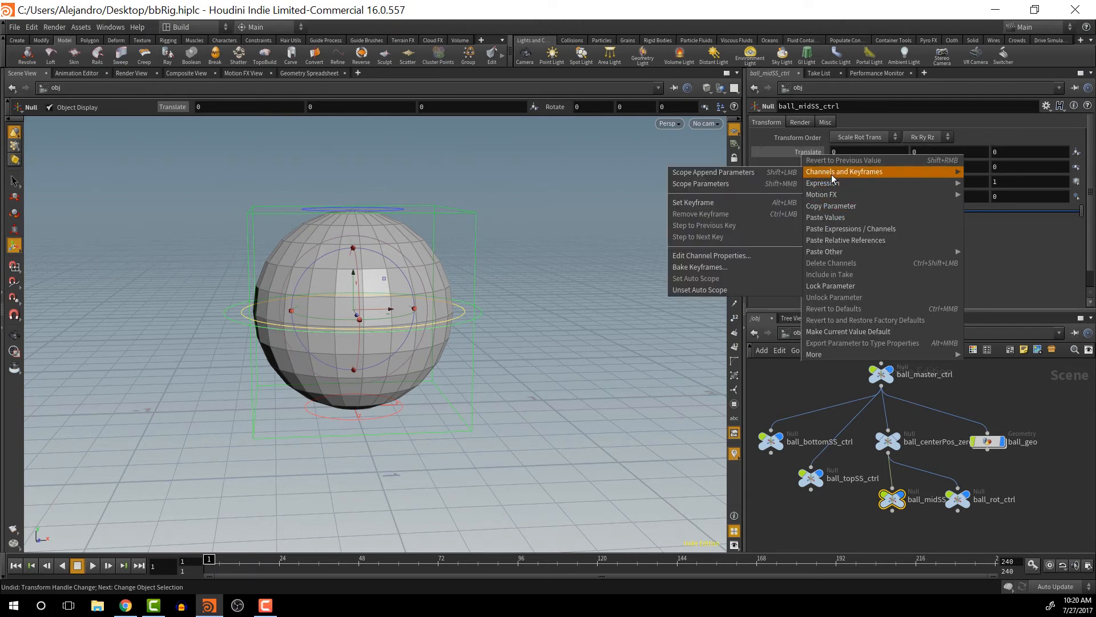
mouse_move(833, 186)
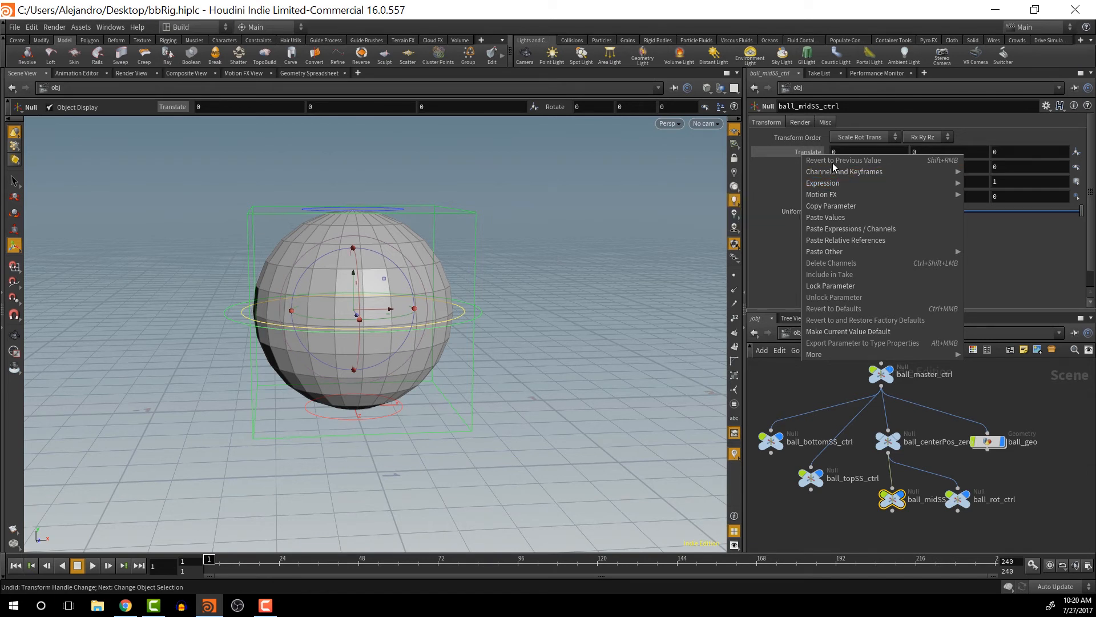
left_click(838, 209)
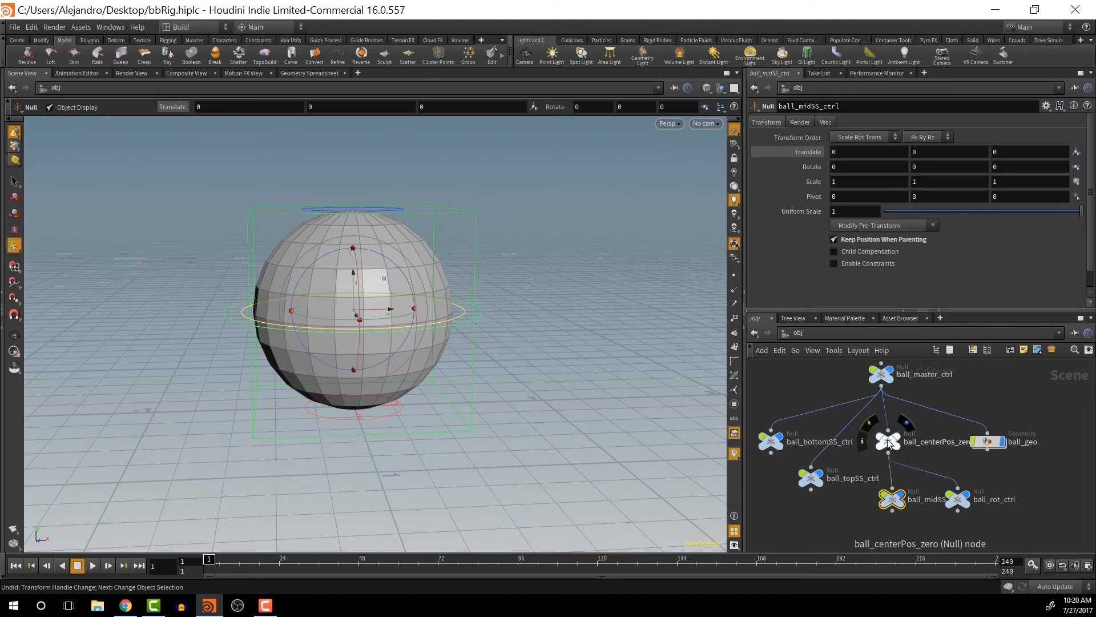
- Shift the ball_centerPos_zero node slightly in the network and examine its Translate expressions and the ball_rot_ctrl parameters
left_click_drag(888, 443, 900, 443)
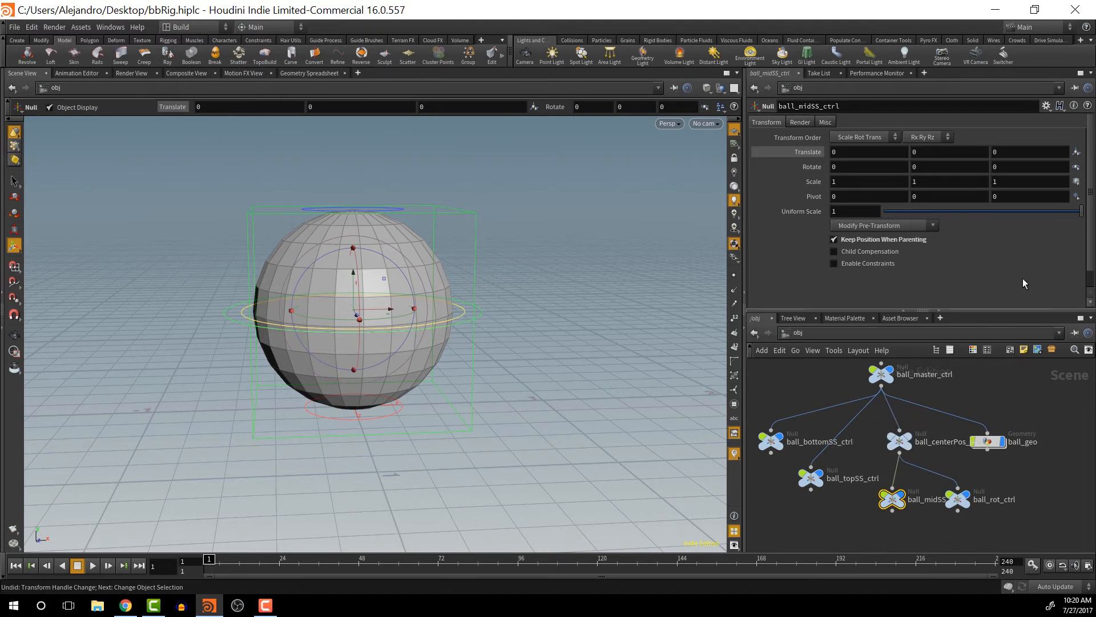
left_click(938, 150)
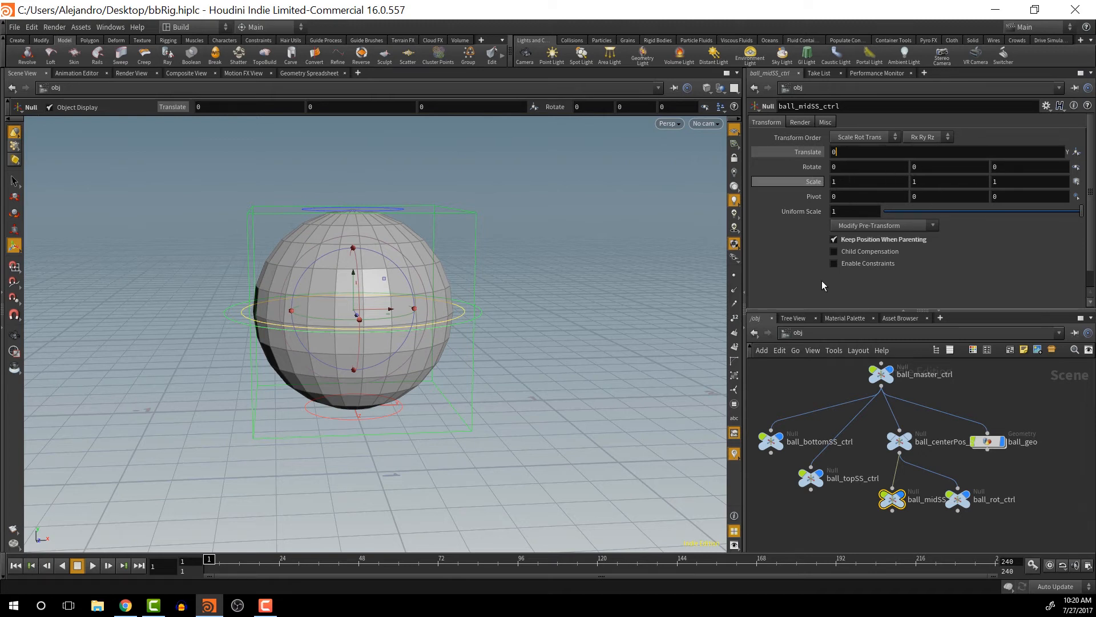
left_click(901, 443)
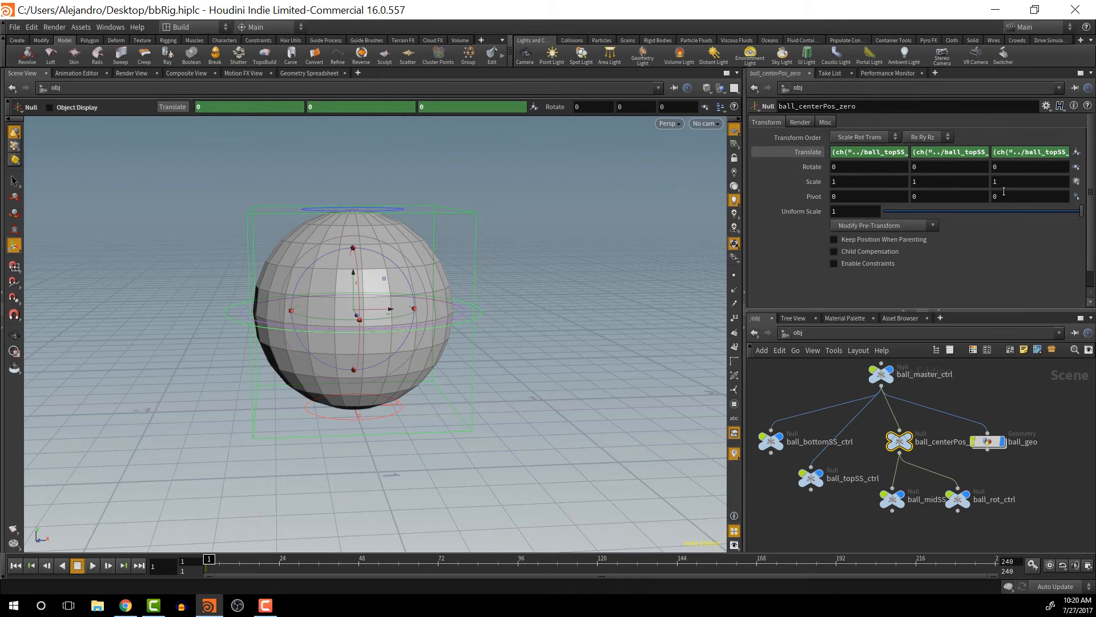
left_click(960, 501)
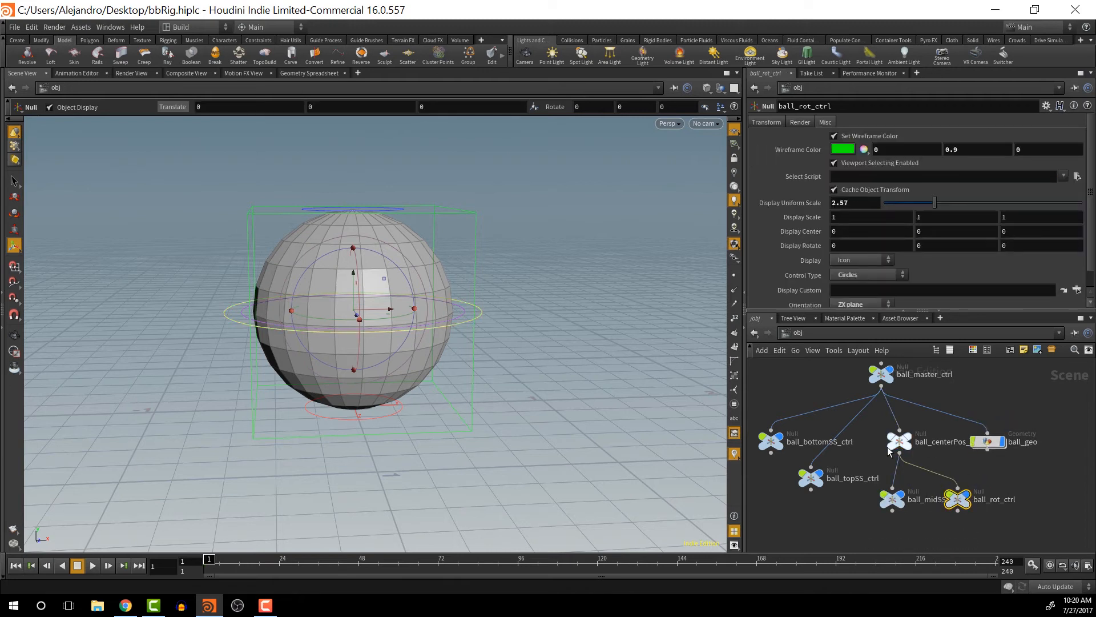
- Copy the Translate parameter of the middle squash control ball_midSS_ctrl
left_click(904, 444)
left_click(988, 443)
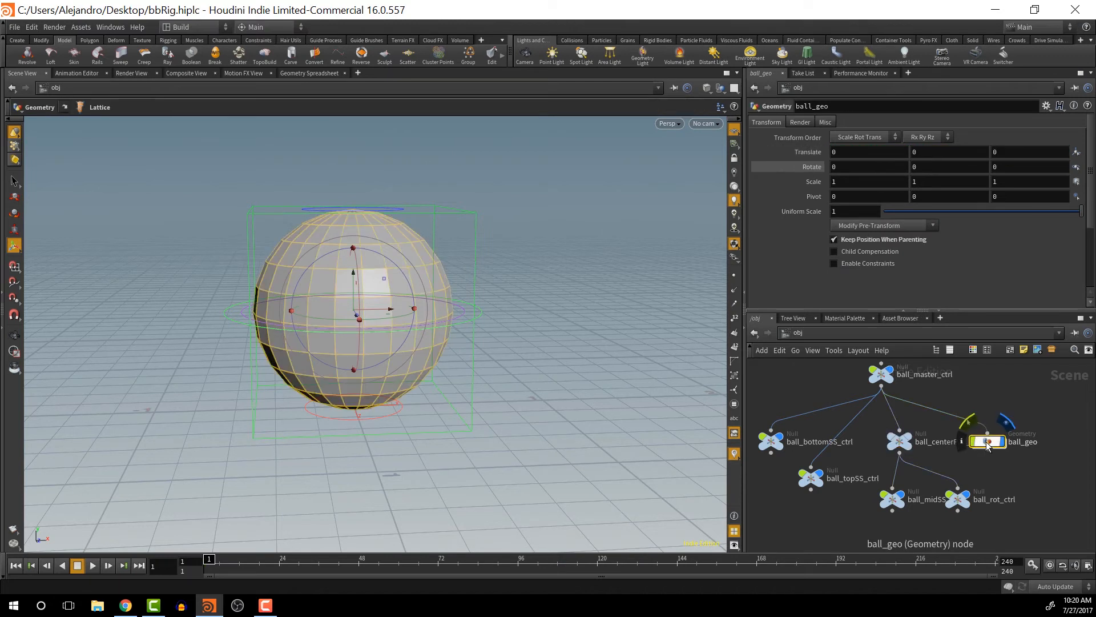
left_click(900, 443)
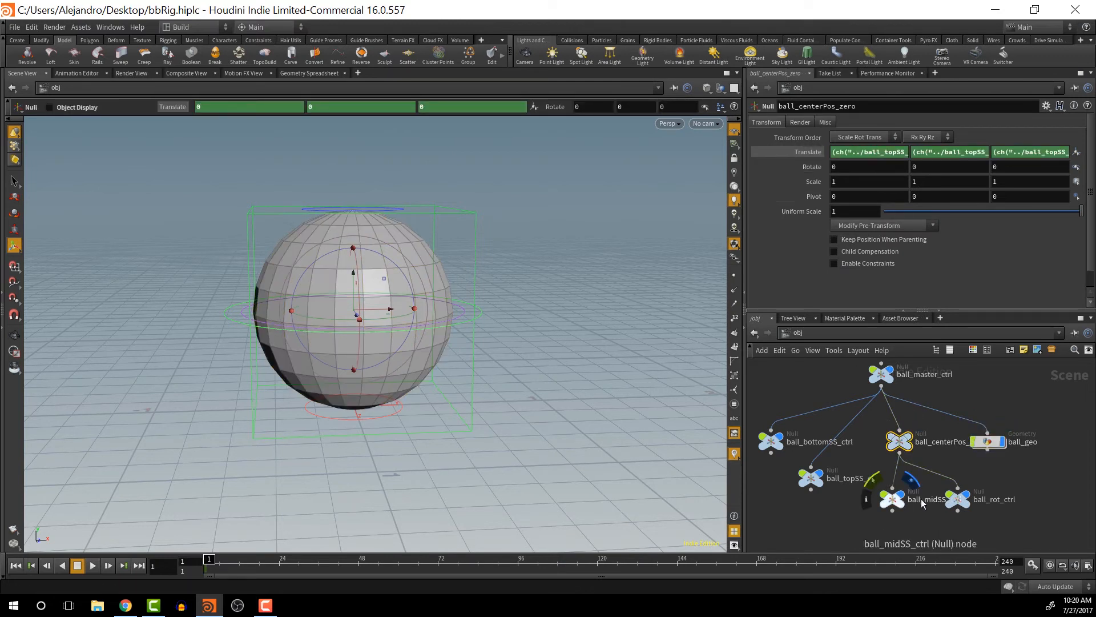
left_click(892, 500)
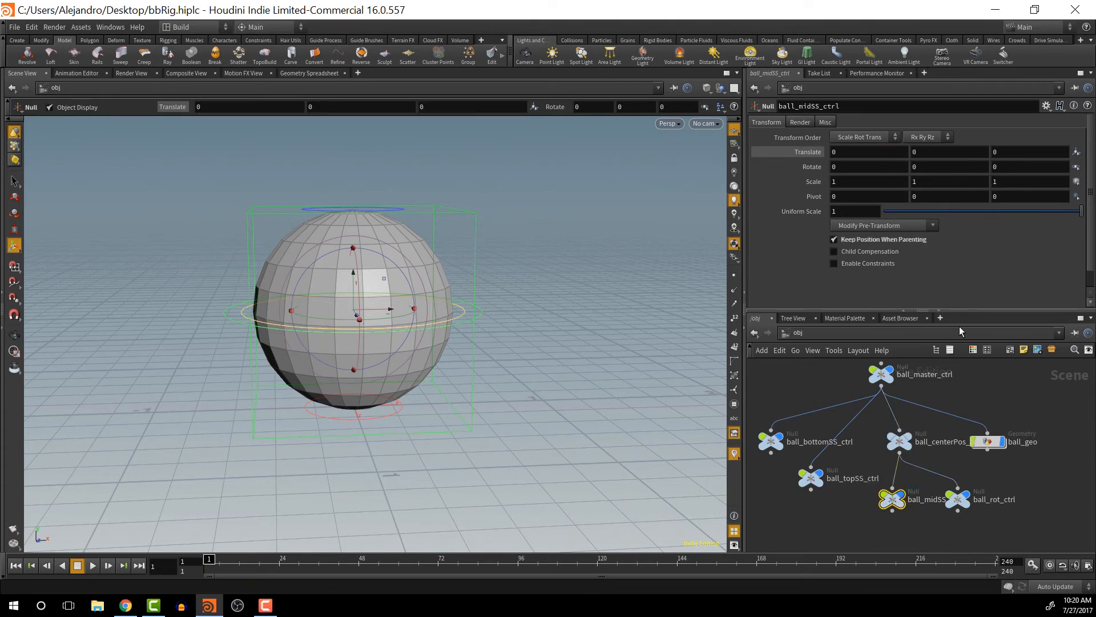
right_click(794, 152)
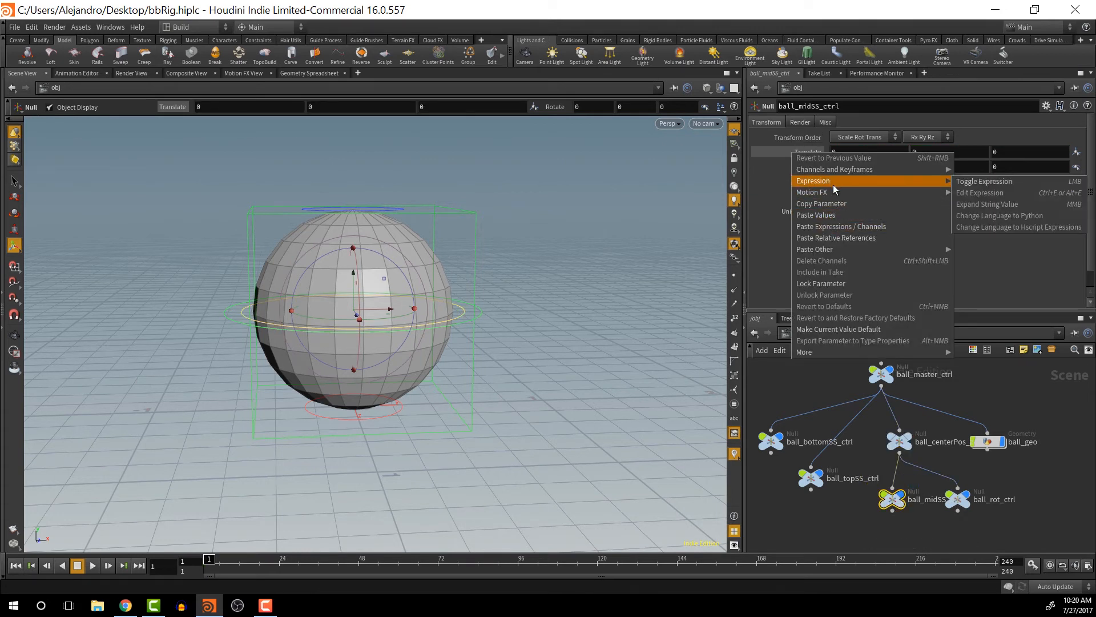
left_click(835, 205)
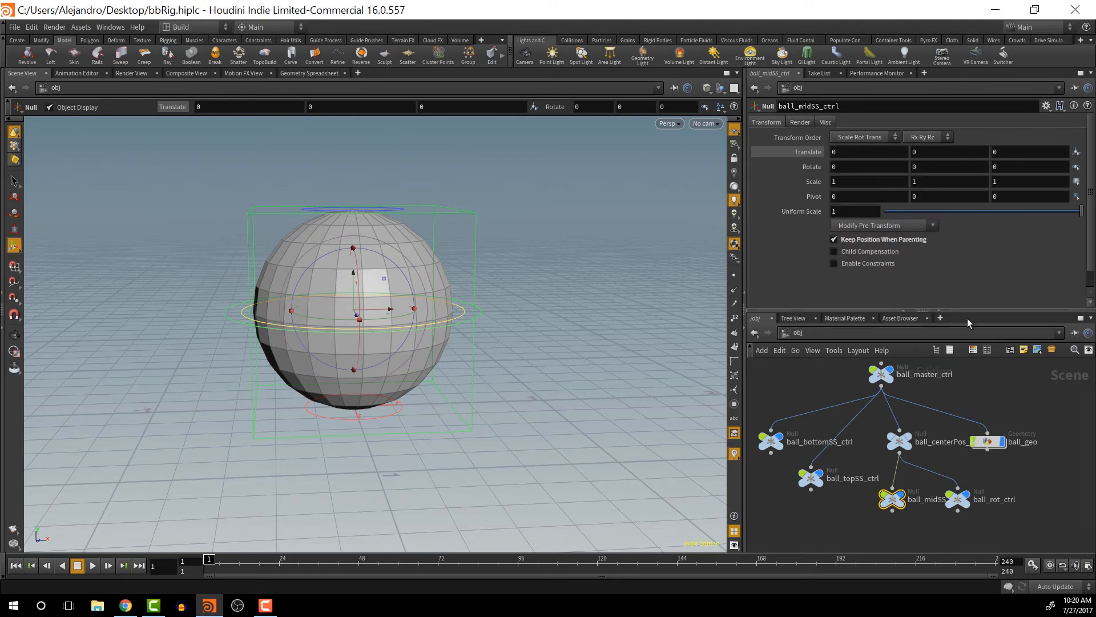
- Inside ball_geo, link the midTrans node's Translate to the copied ball_midSS_ctrl parameter with relative references
double_click(988, 444)
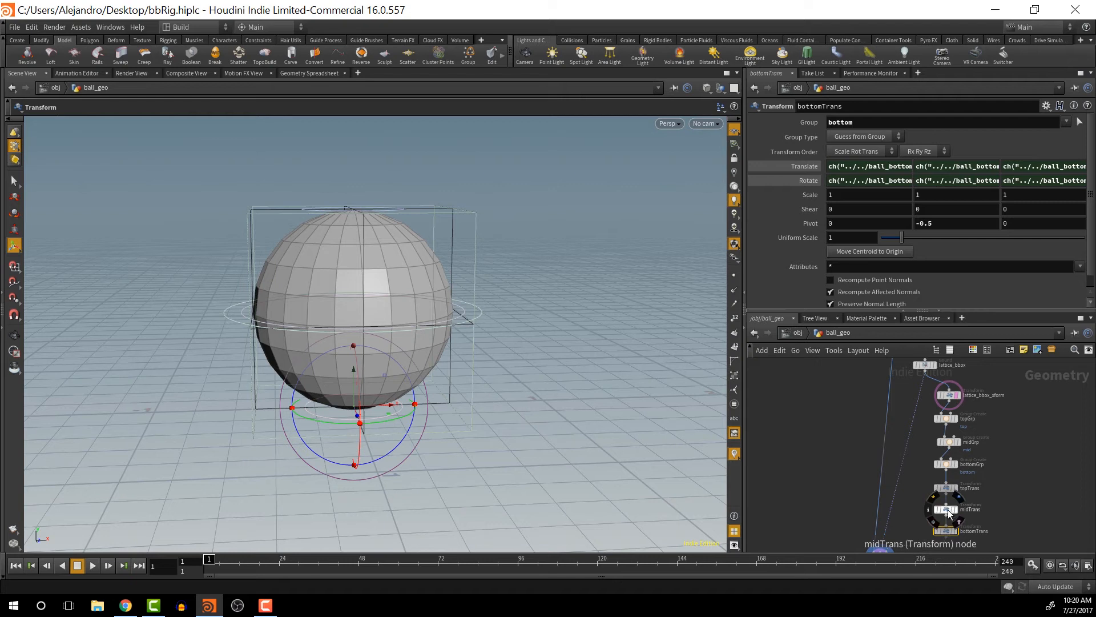
left_click(948, 511)
right_click(817, 167)
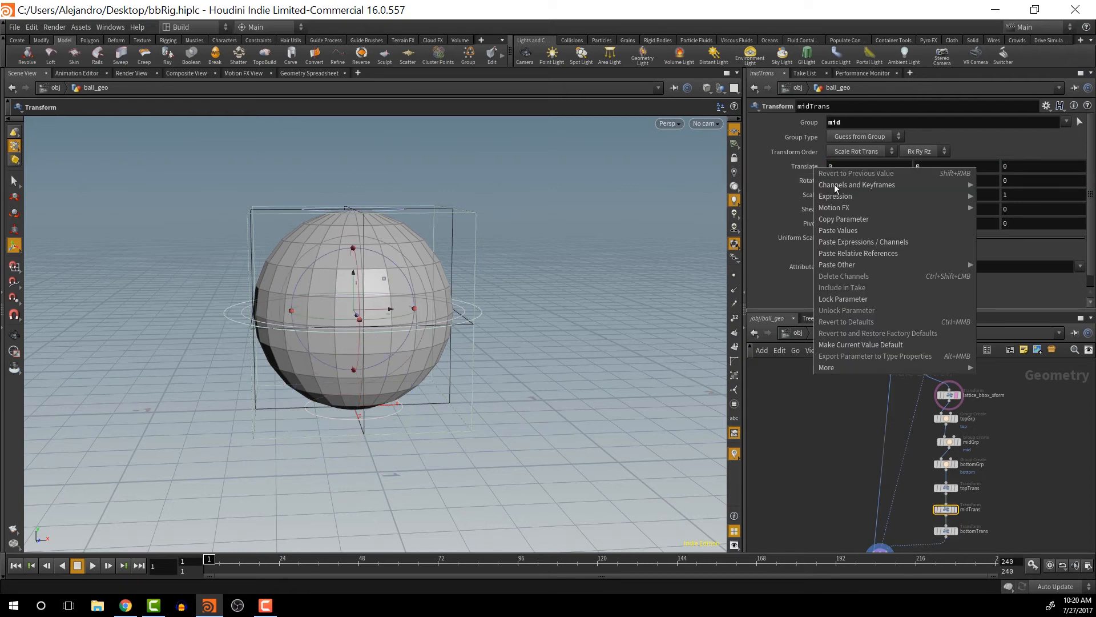
mouse_move(864, 204)
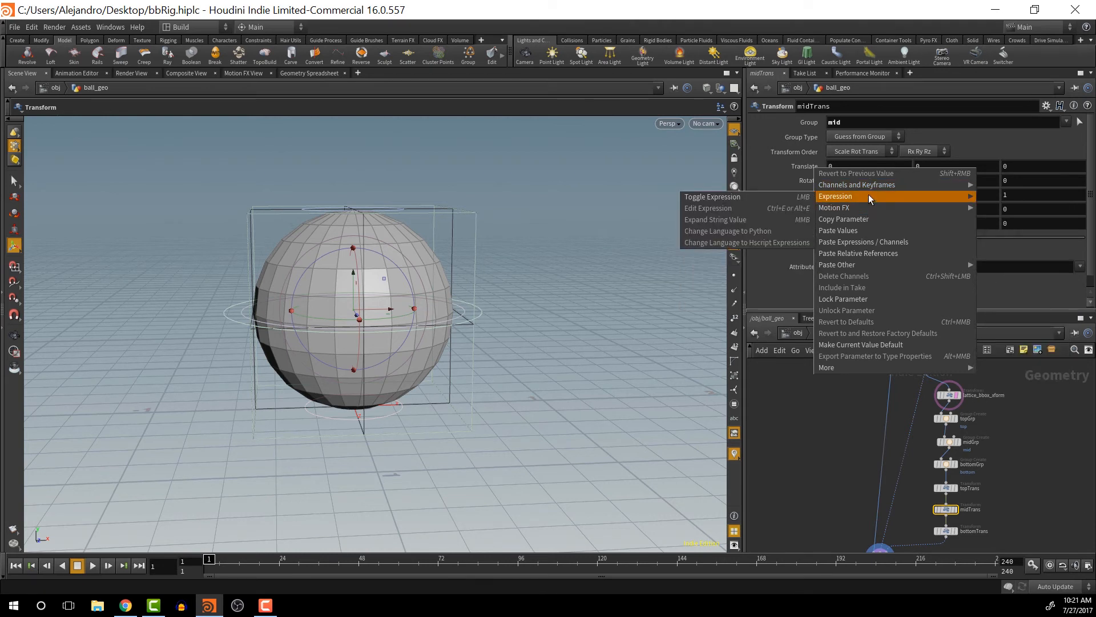
left_click(876, 253)
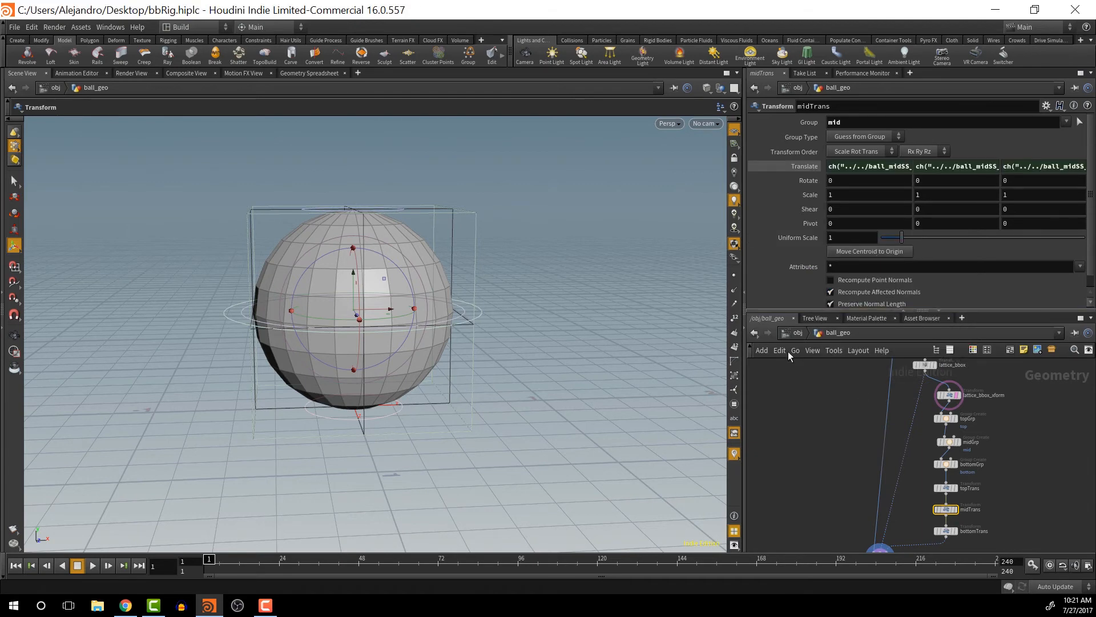
- Return to the object level, try moving ball_topSS_ctrl and ball_midSS_ctrl to test the deformation, and undo the movements
left_click(798, 332)
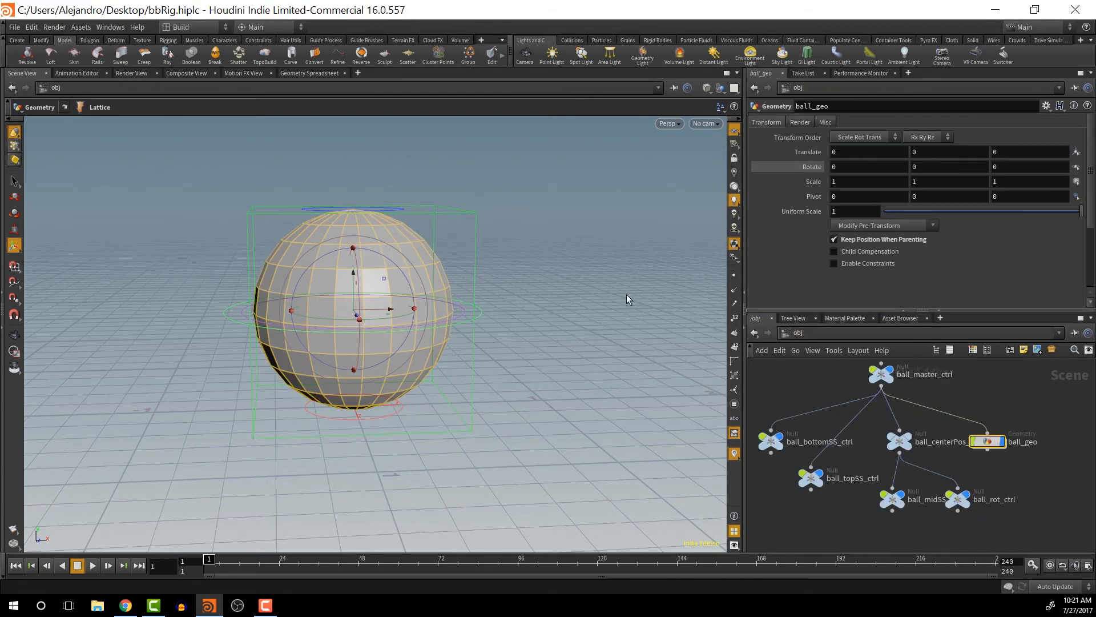
left_click(403, 211)
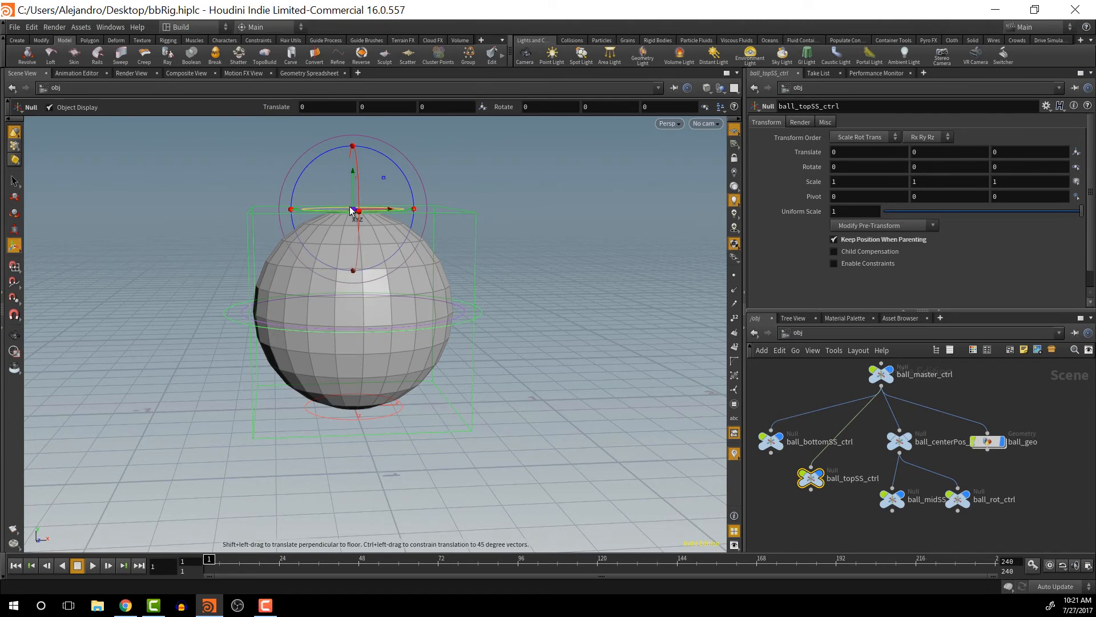
left_click_drag(357, 208, 137, 121)
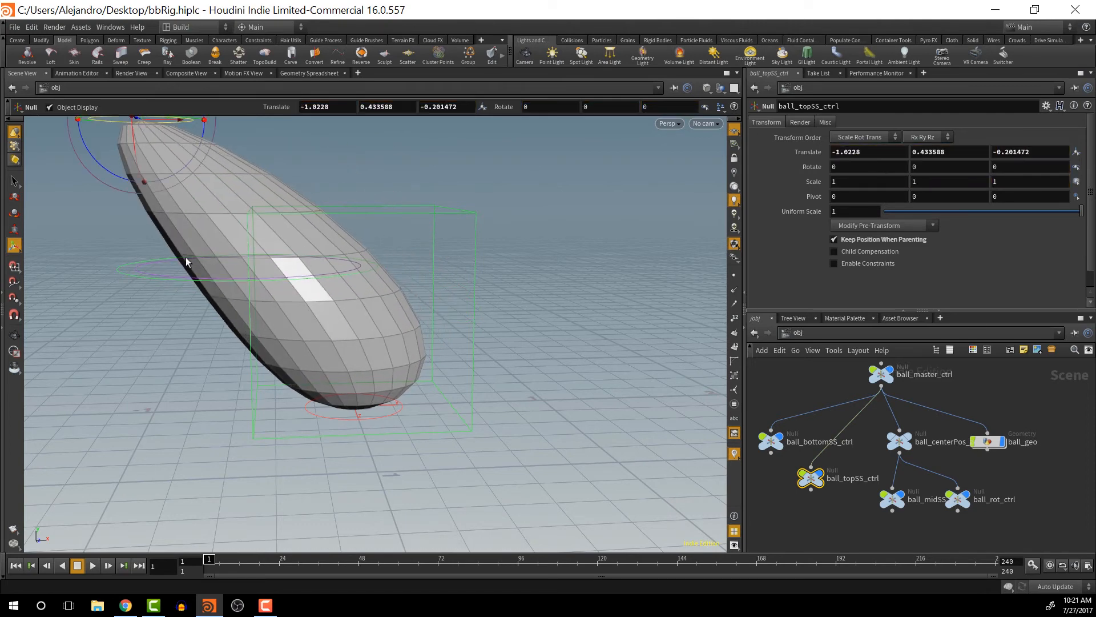
left_click(153, 274)
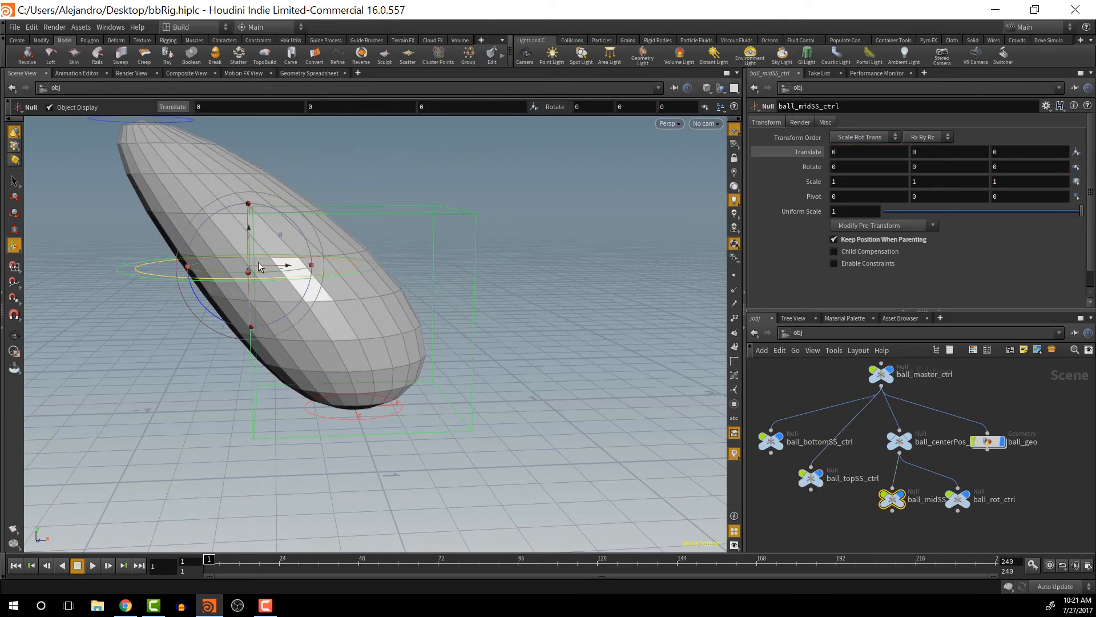
left_click_drag(258, 265, 300, 257)
key("ctrl+z")
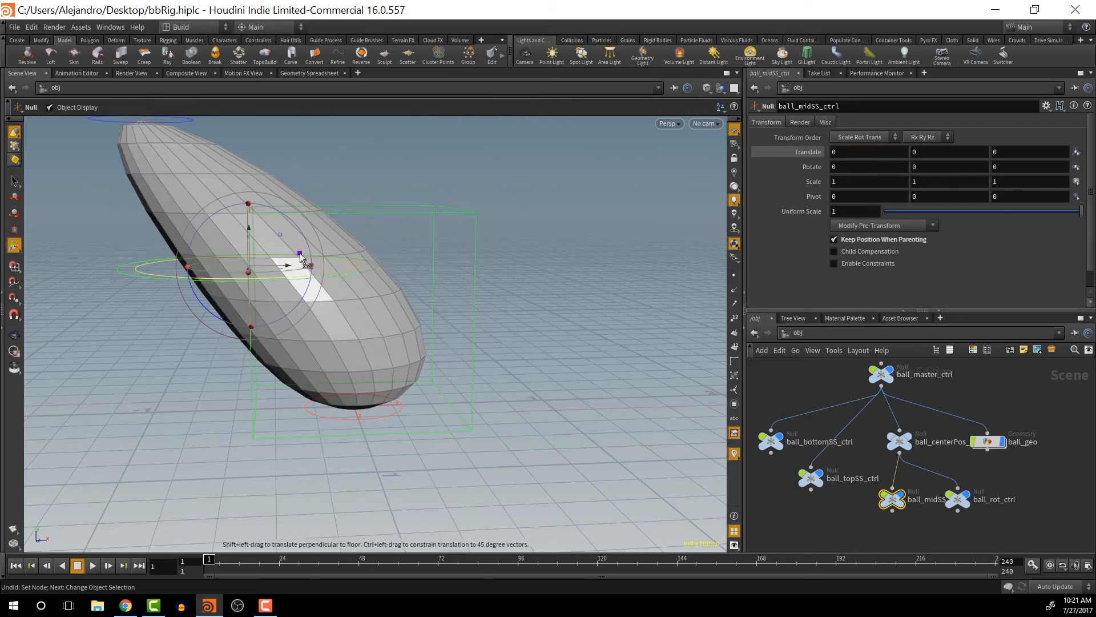
key("ctrl+z")
key("ctrl+z")
key("ctrl+z")
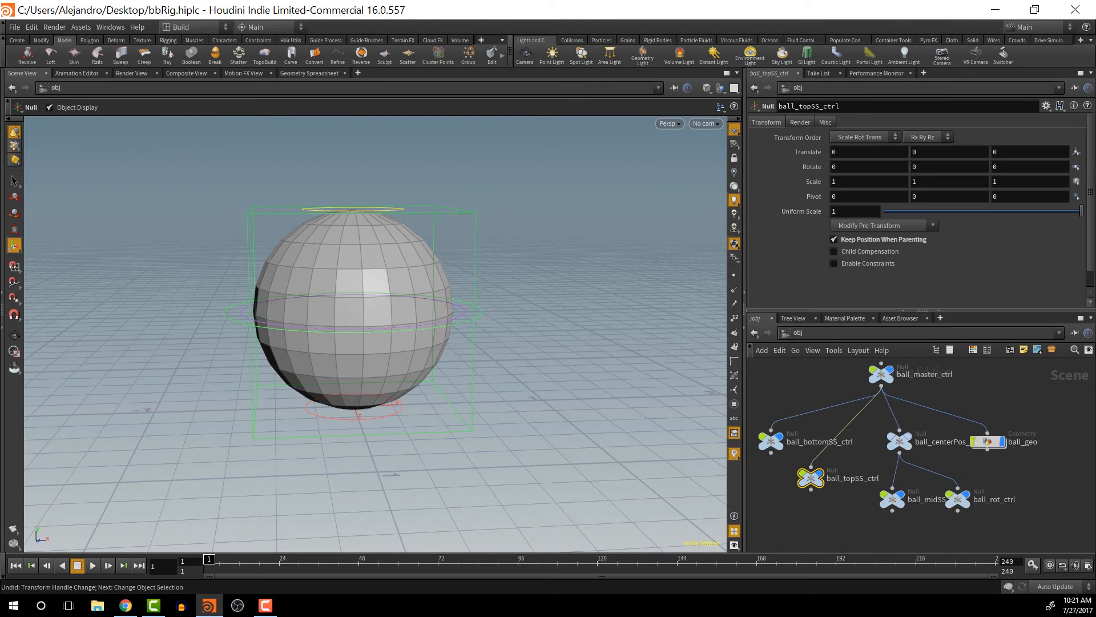
- Select the ball_centerPos_zero null and copy its Translate parameter
mouse_move(986, 444)
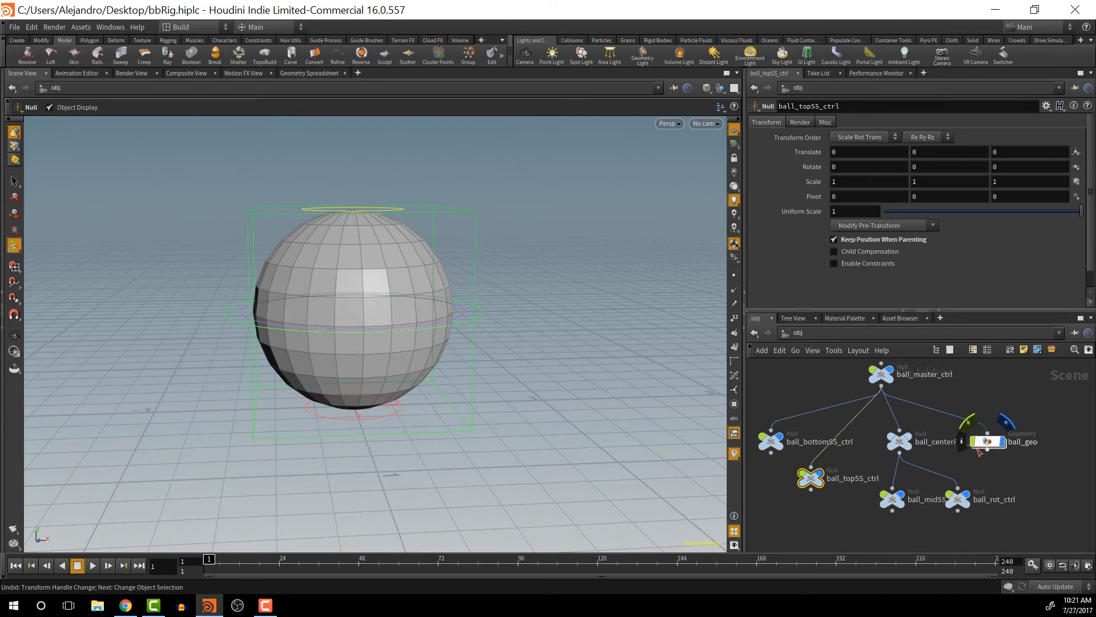
left_click(899, 441)
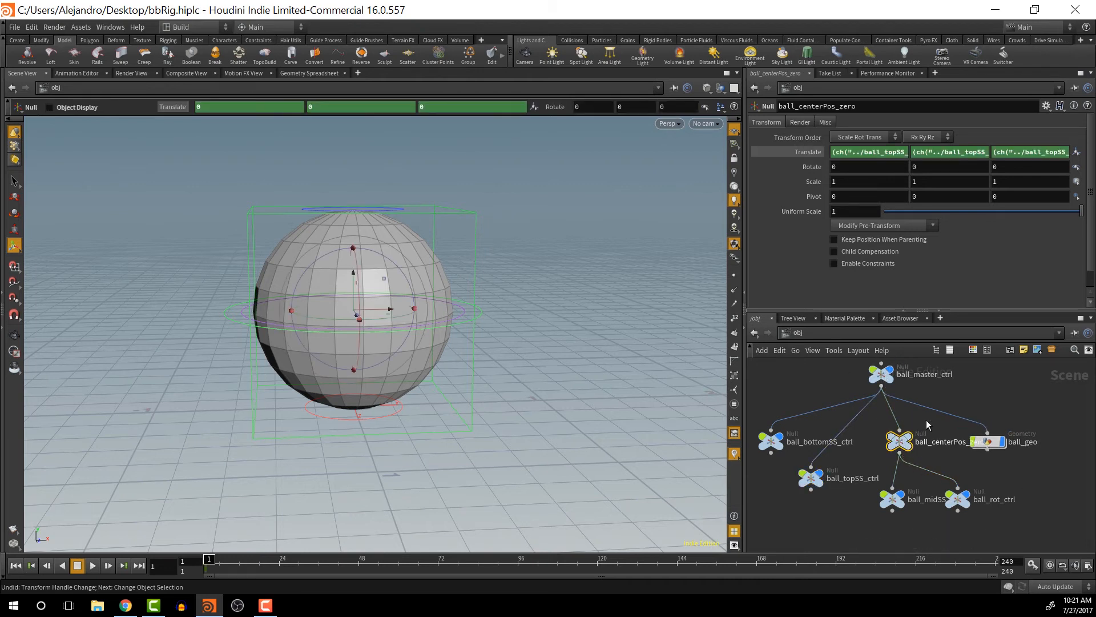
left_click(989, 444)
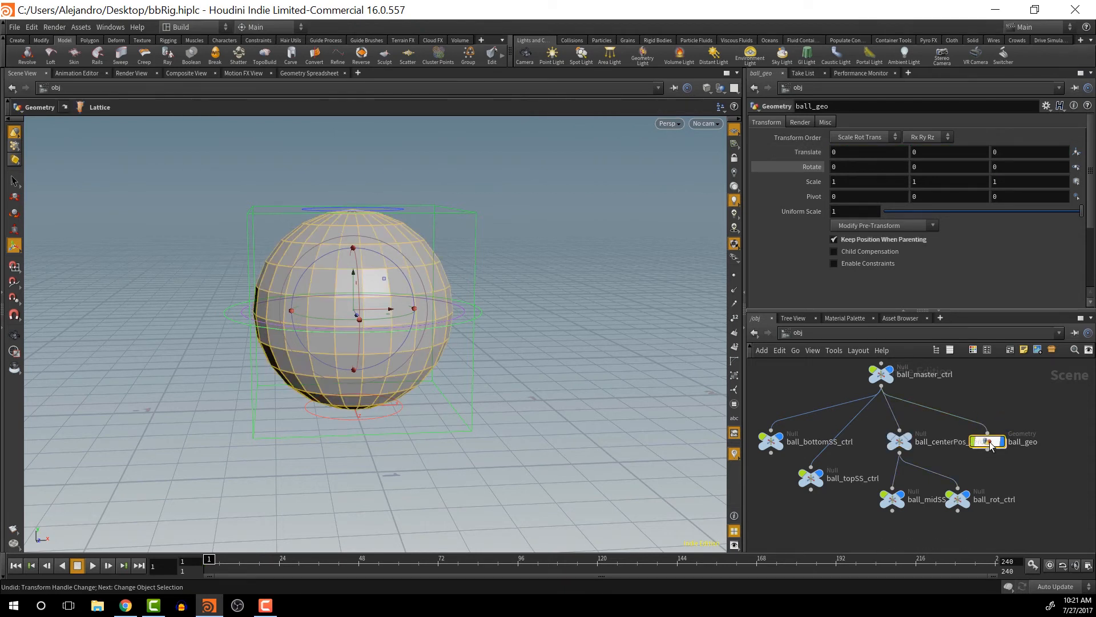
left_click(901, 442)
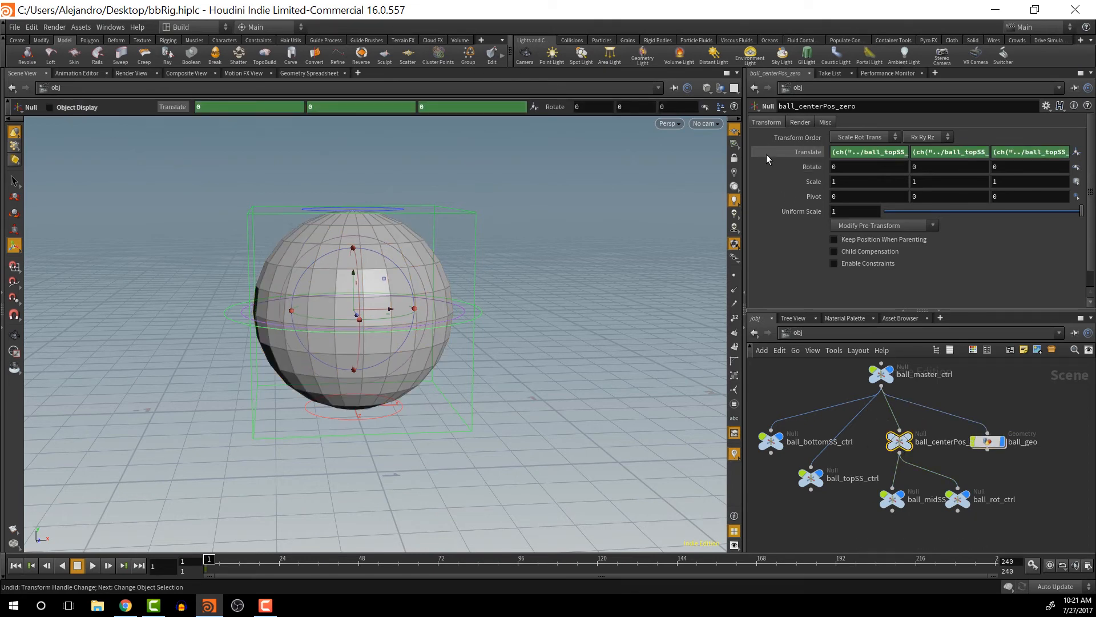
right_click(805, 153)
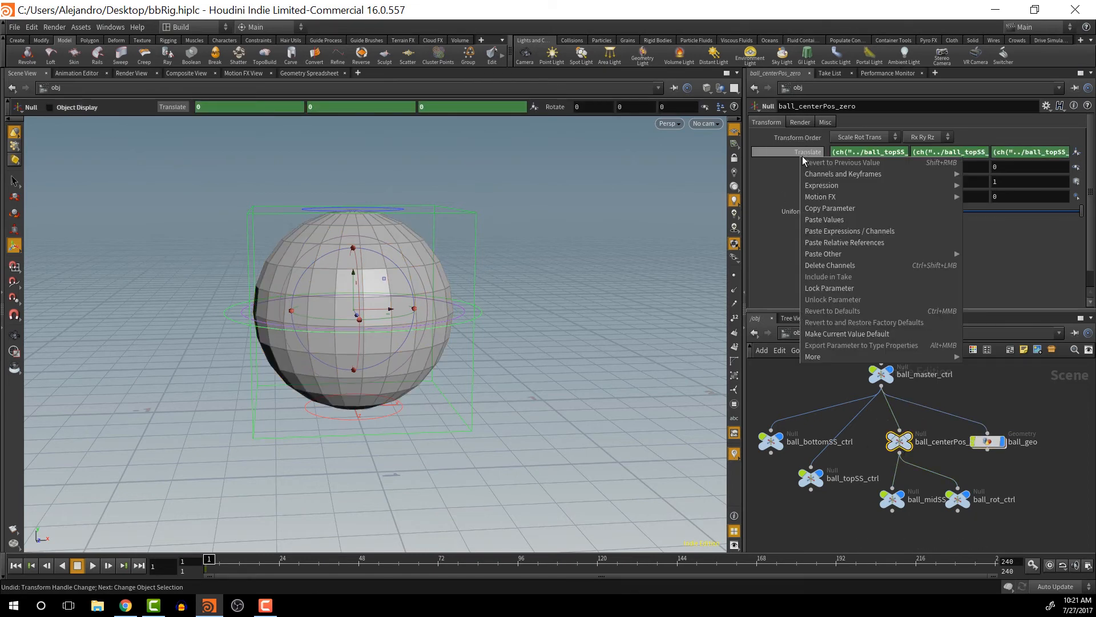
left_click(832, 209)
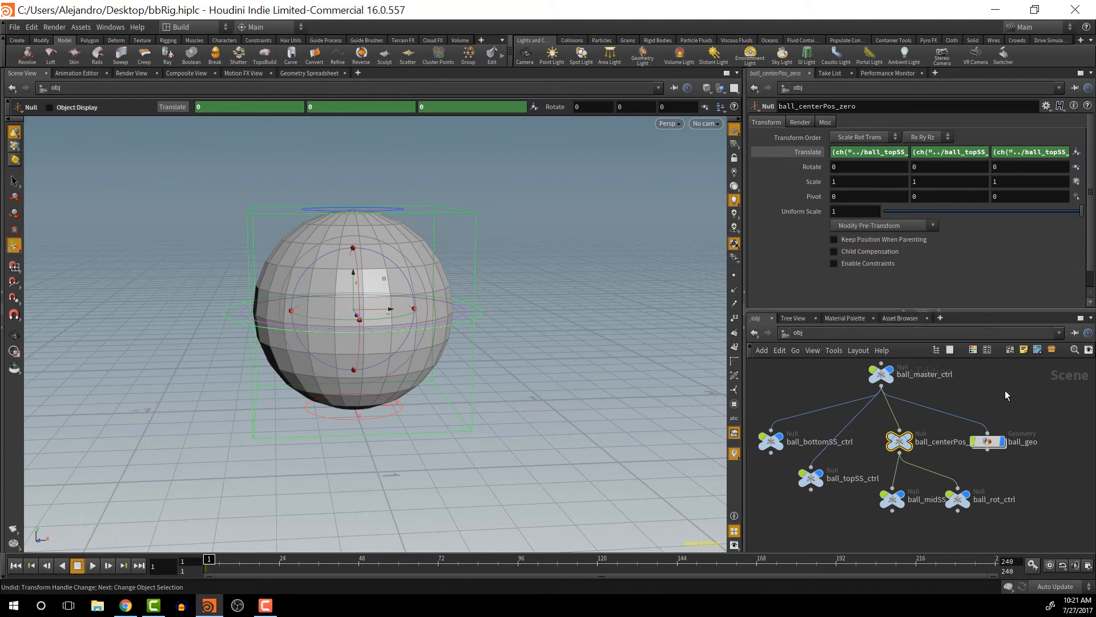
- Inside ball_geo, move the midTrans and bottomTrans nodes down together to open a gap below topTrans
double_click(987, 443)
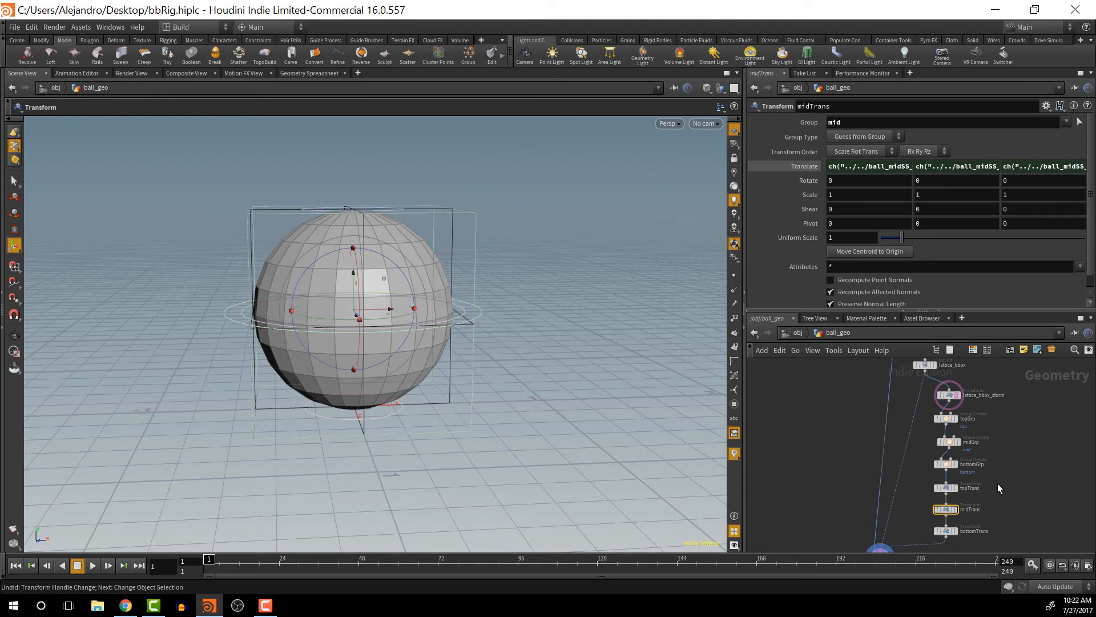
middle_click_drag(997, 472, 961, 414)
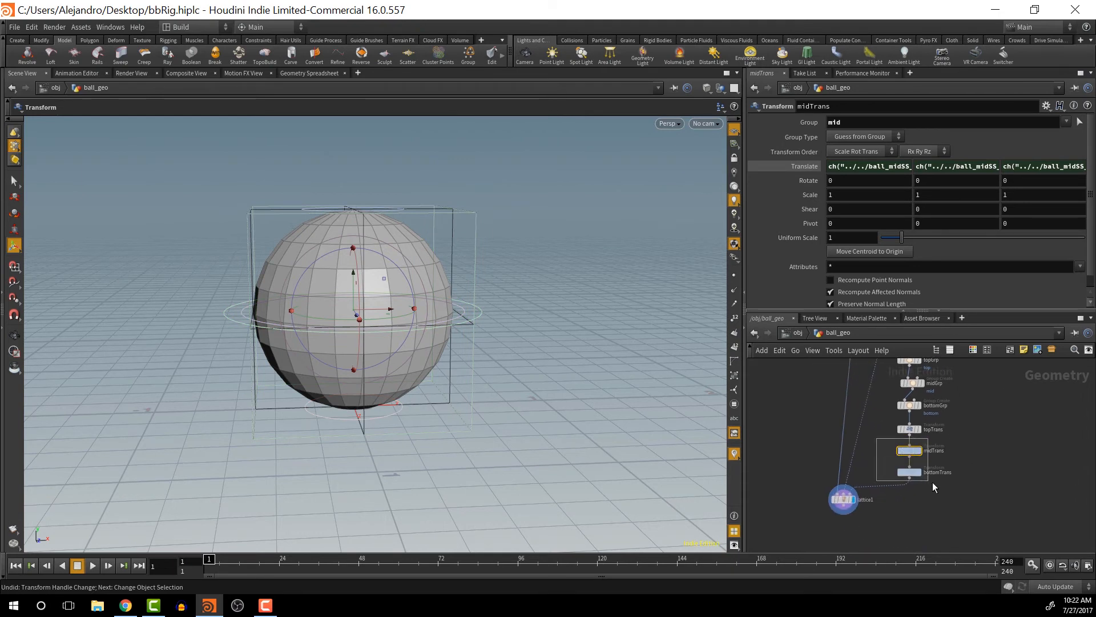
left_click_drag(933, 487, 911, 490)
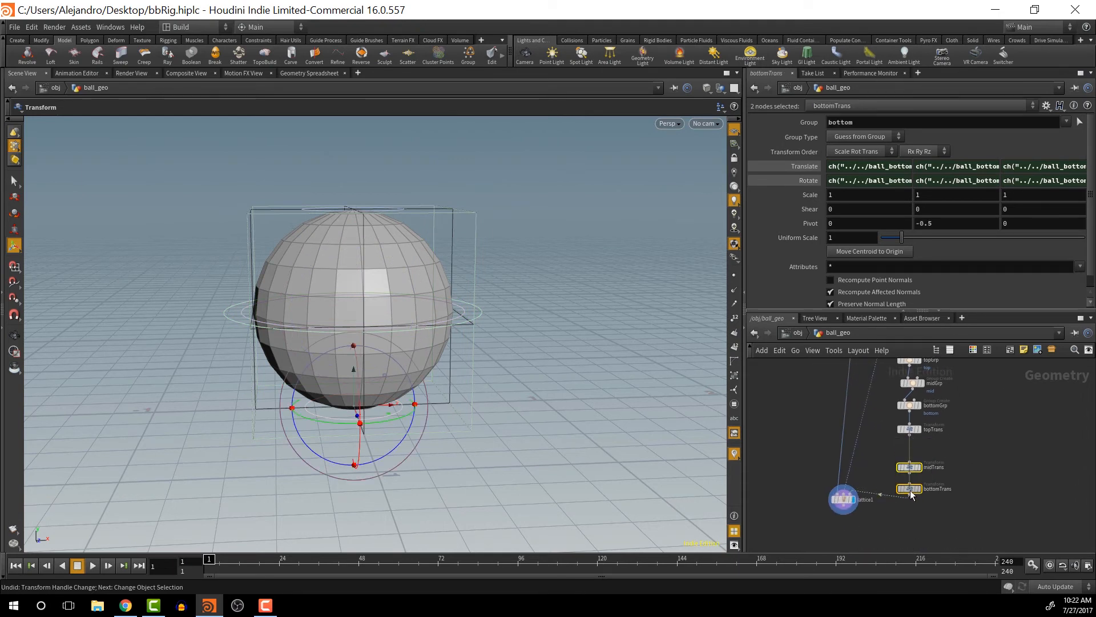
left_click(910, 477)
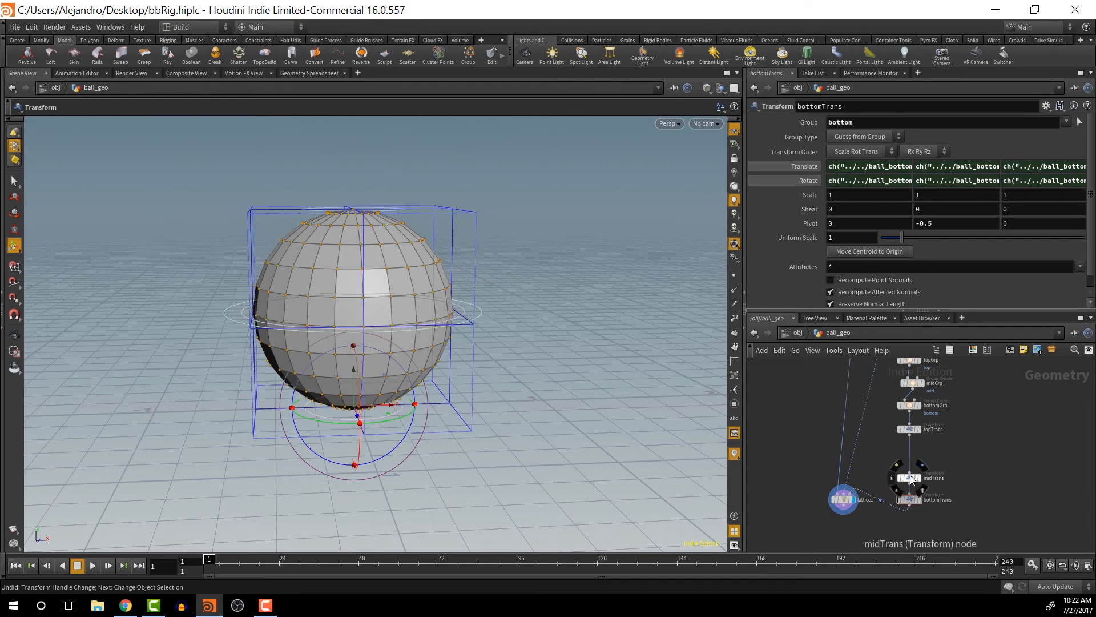
- Duplicate midTrans into the chain between topTrans and midTrans, and rename the copy midTransAdj
mouse_move(910, 477)
left_click_drag(911, 479, 913, 457, "alt")
double_click(937, 453)
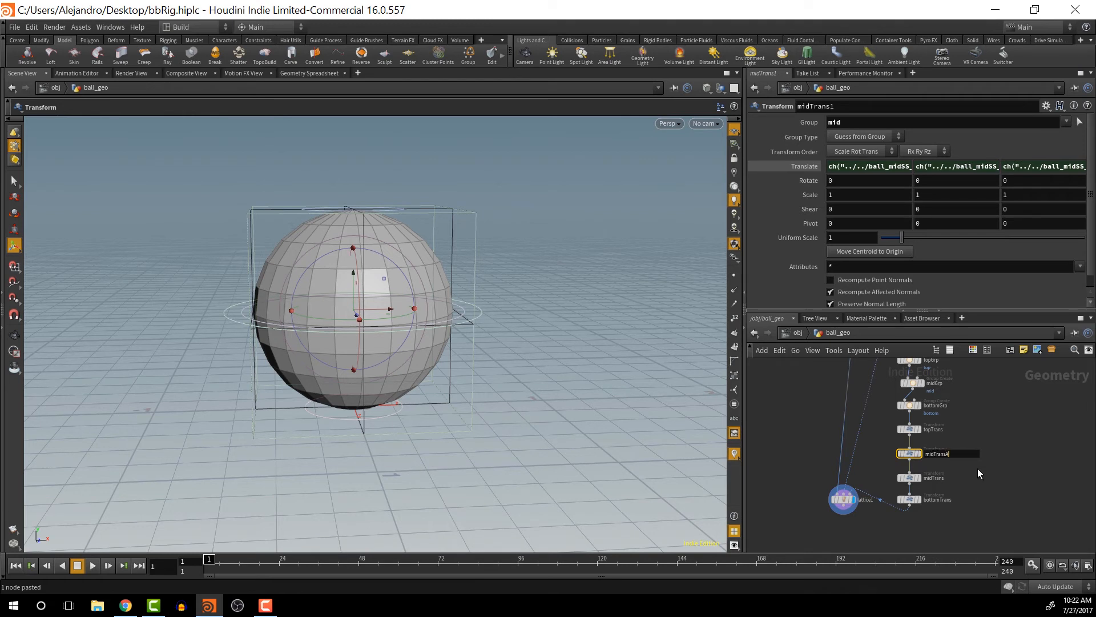
key("Return")
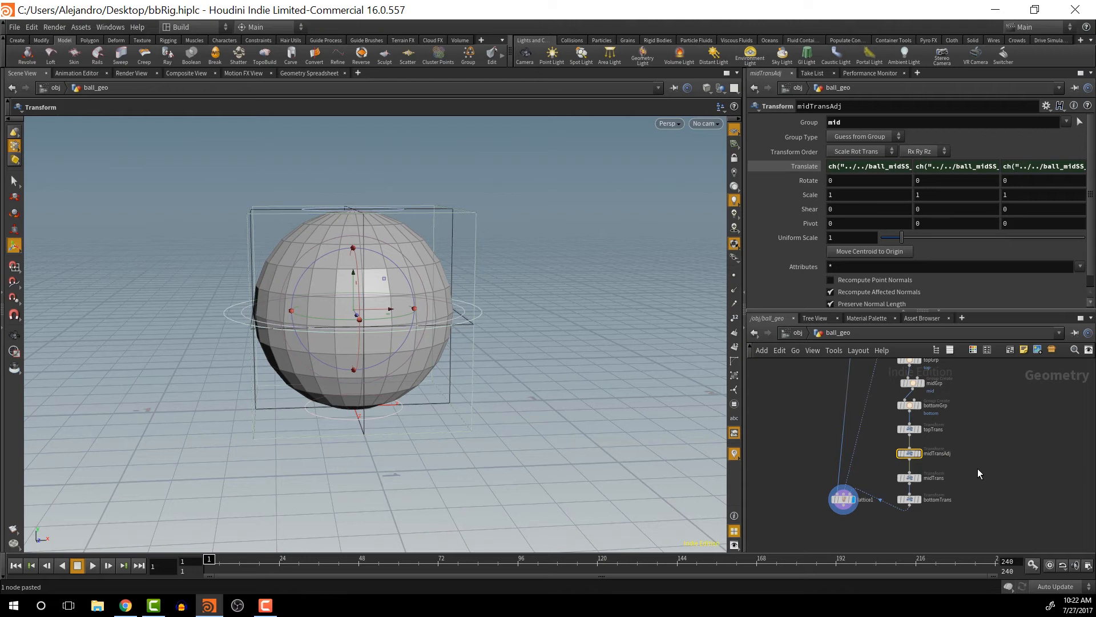
- Delete the Translate channels of midTransAdj and link its Translate to the copied ball_centerPos_zero parameter with relative references
right_click(804, 167)
mouse_move(833, 196)
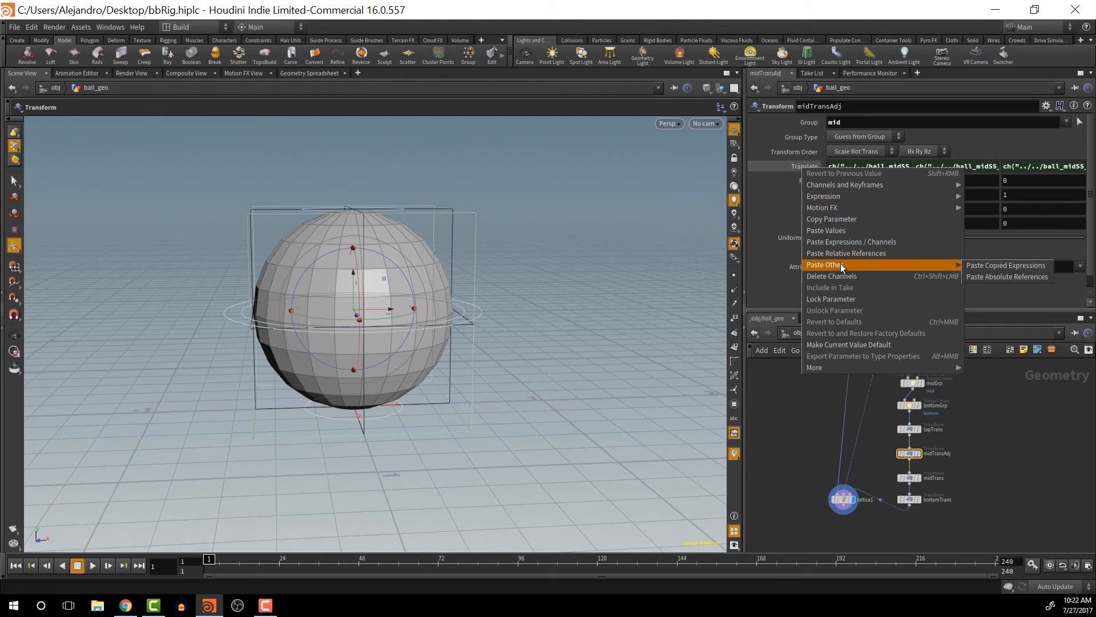
left_click(844, 278)
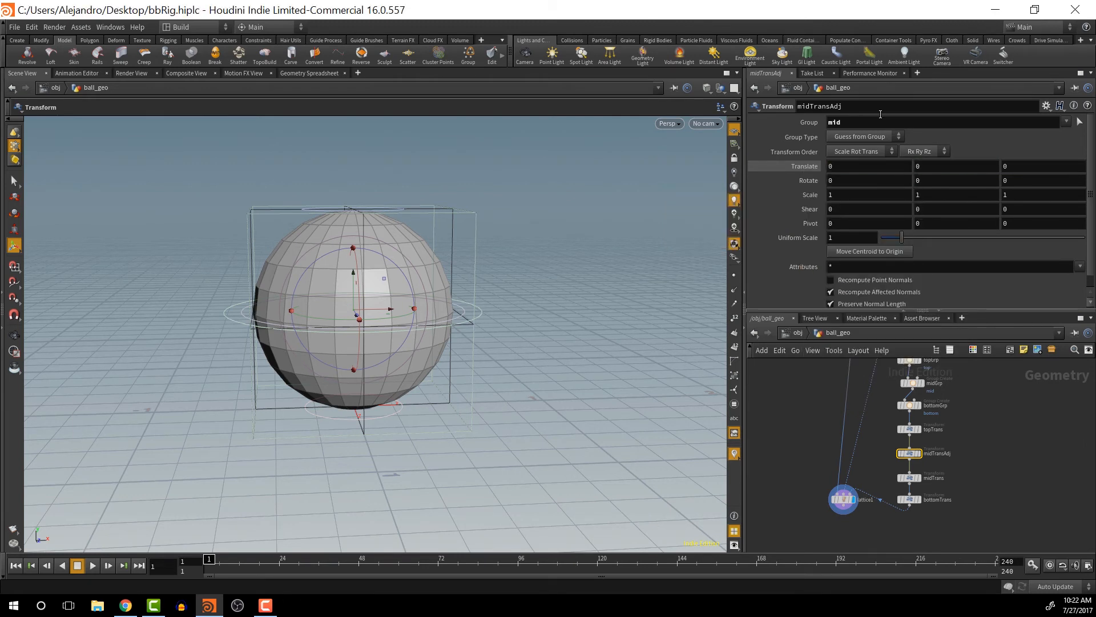
right_click(804, 167)
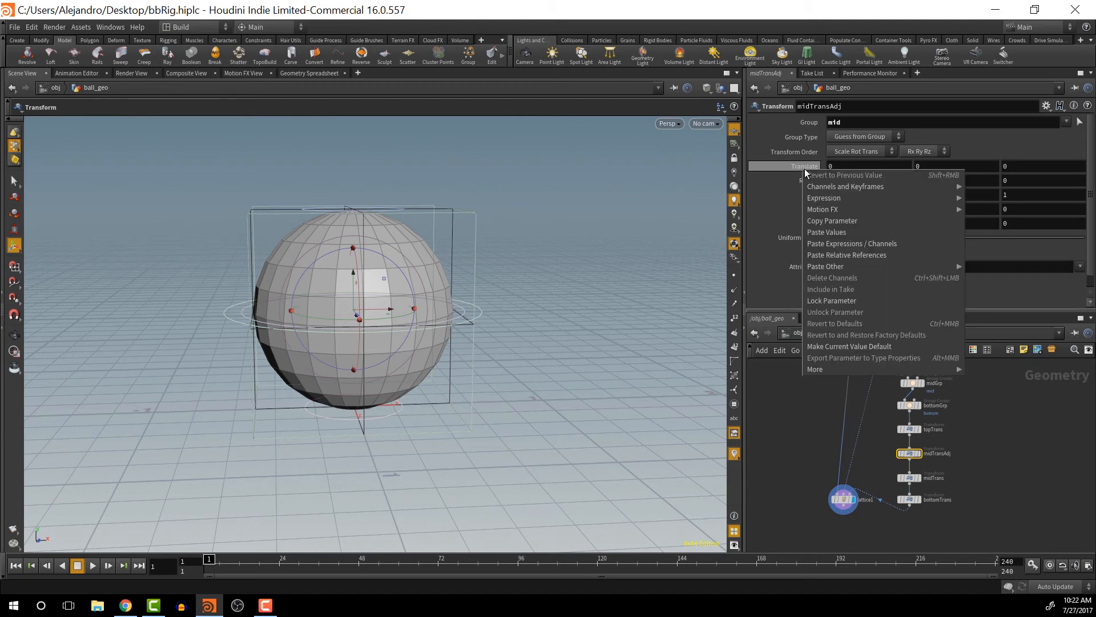
mouse_move(845, 213)
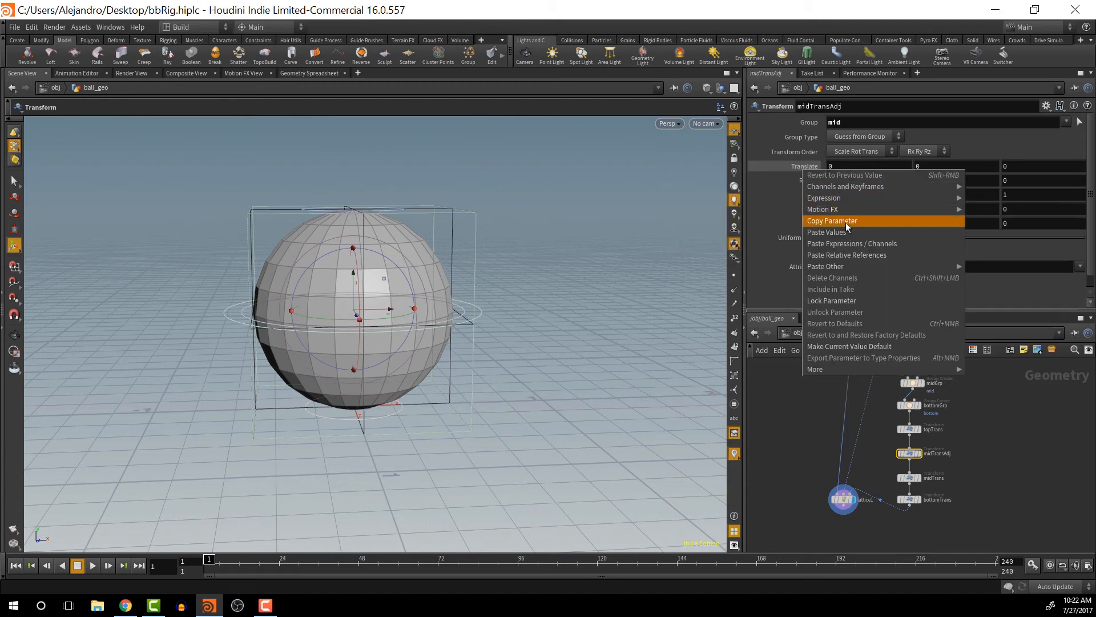
left_click(841, 255)
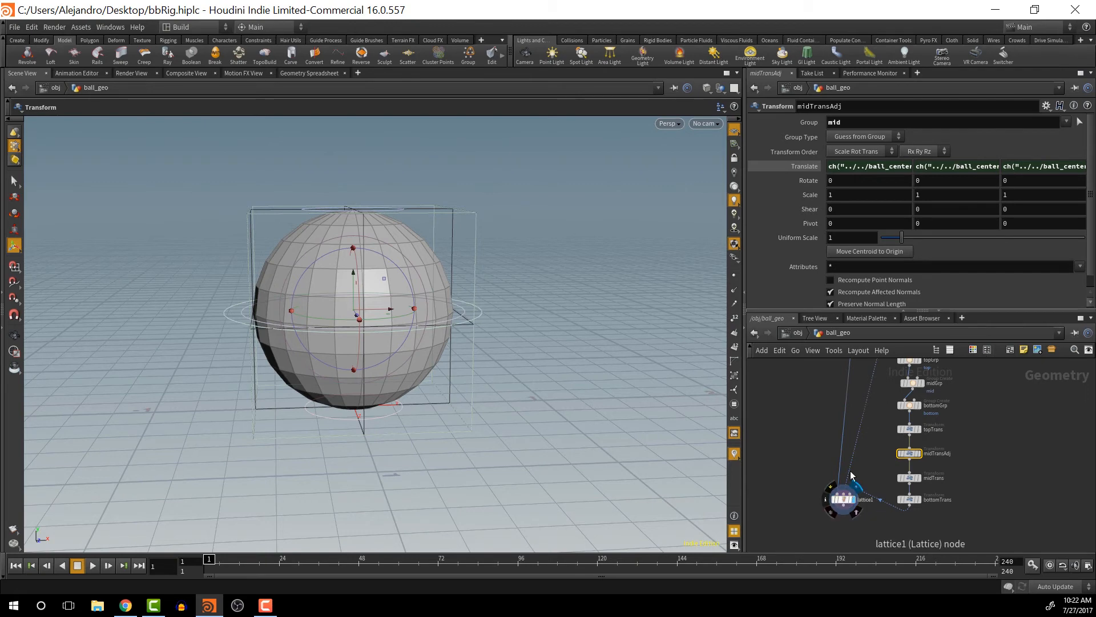
- Return to the object level and test the deformation by moving ball_topSS_ctrl to about (-1.41, 0.43, -0.25) and lowering ball_midSS_ctrl
left_click(798, 333)
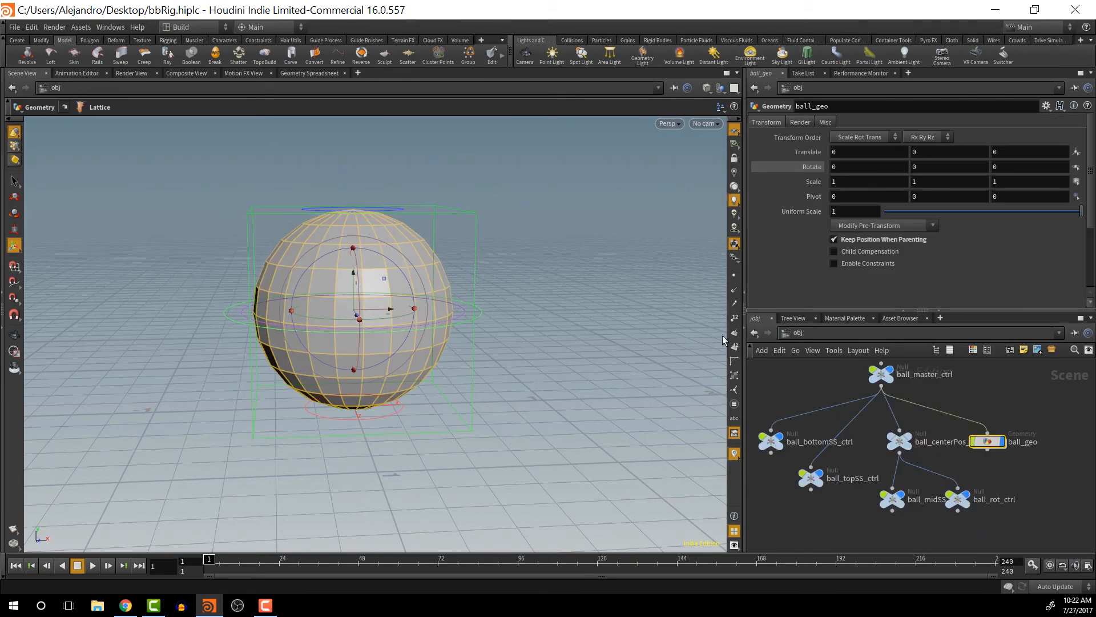
left_click(402, 211)
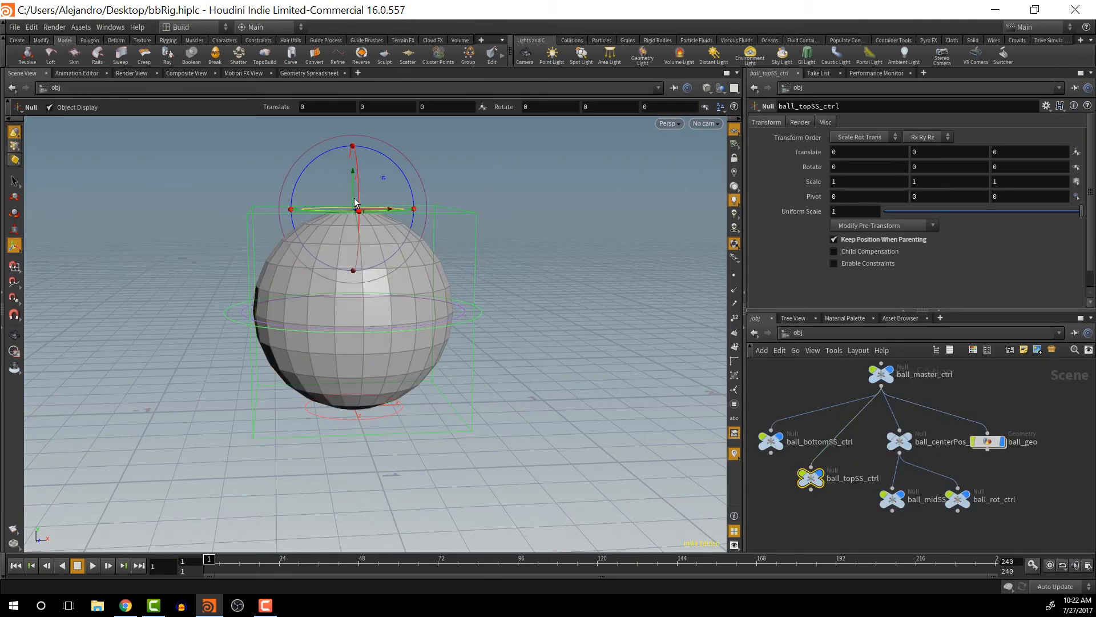
left_click_drag(353, 209, 63, 118)
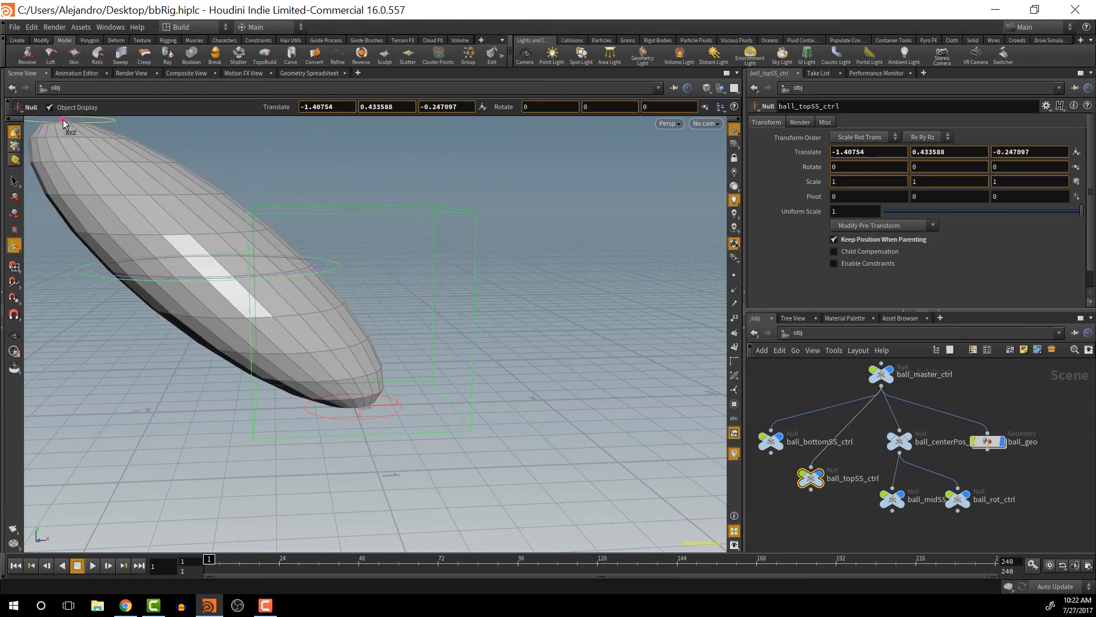
left_click(317, 263)
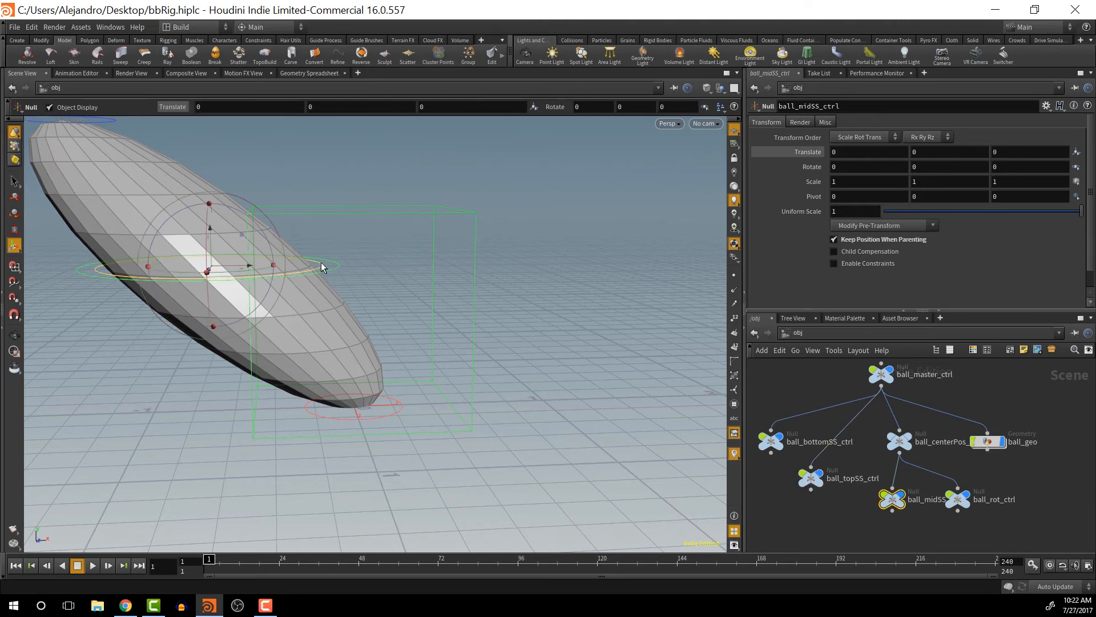
left_click_drag(211, 264, 303, 310)
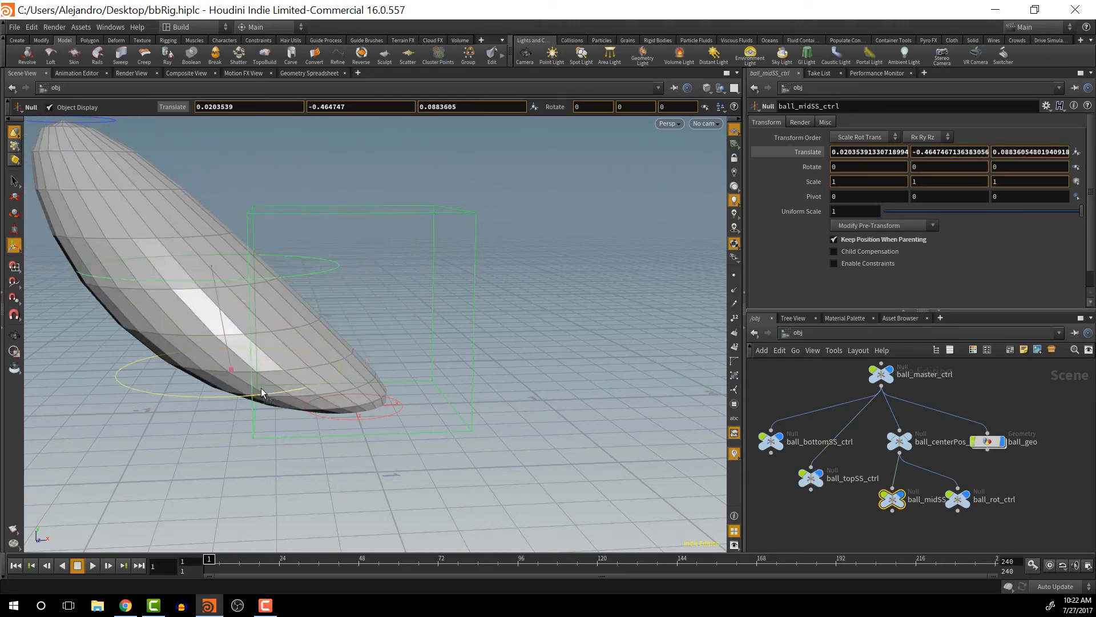
- Undo the test moves of ball_midSS_ctrl and ball_topSS_ctrl
key("ctrl+z")
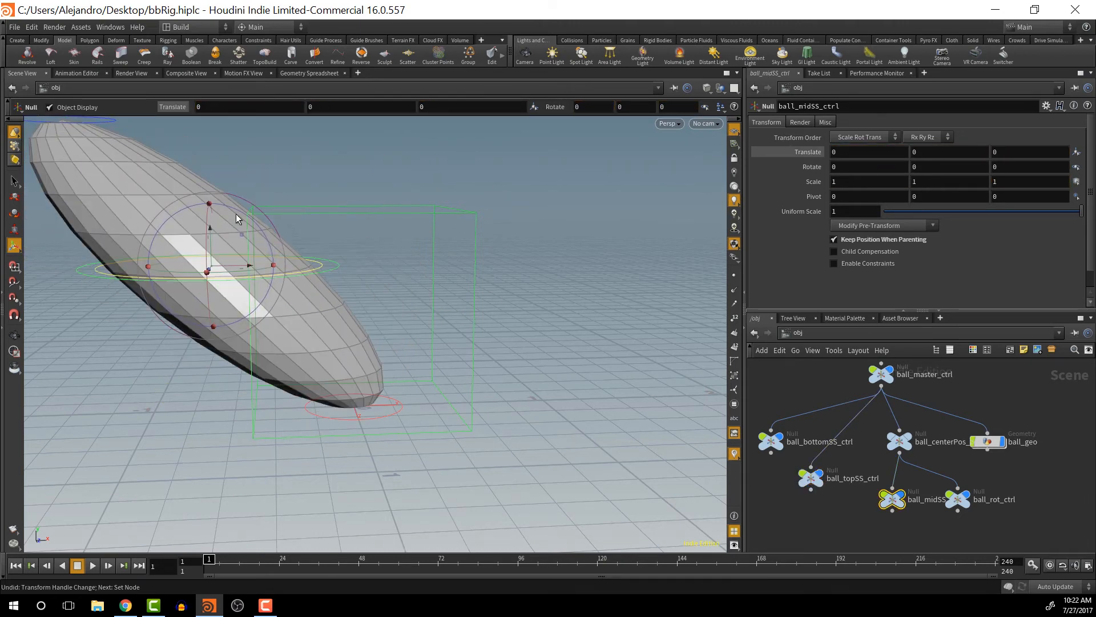
key("ctrl+z")
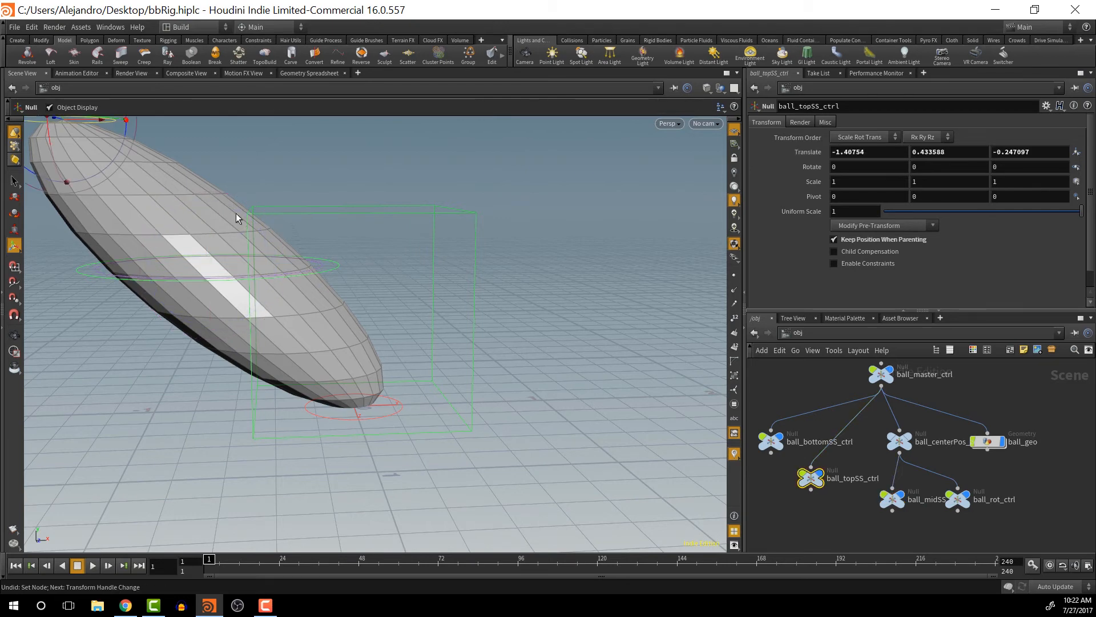
key("ctrl+z")
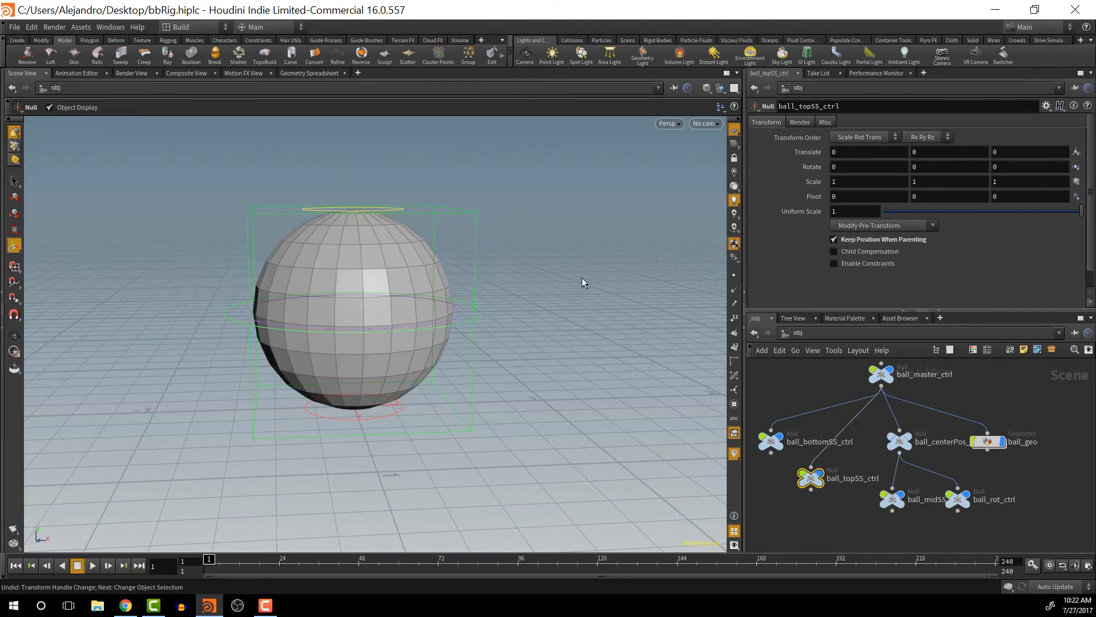
- Check the links of midTrans inside ball_geo and copy the Rotate parameter of the ball_midSS_ctrl null
double_click(989, 441)
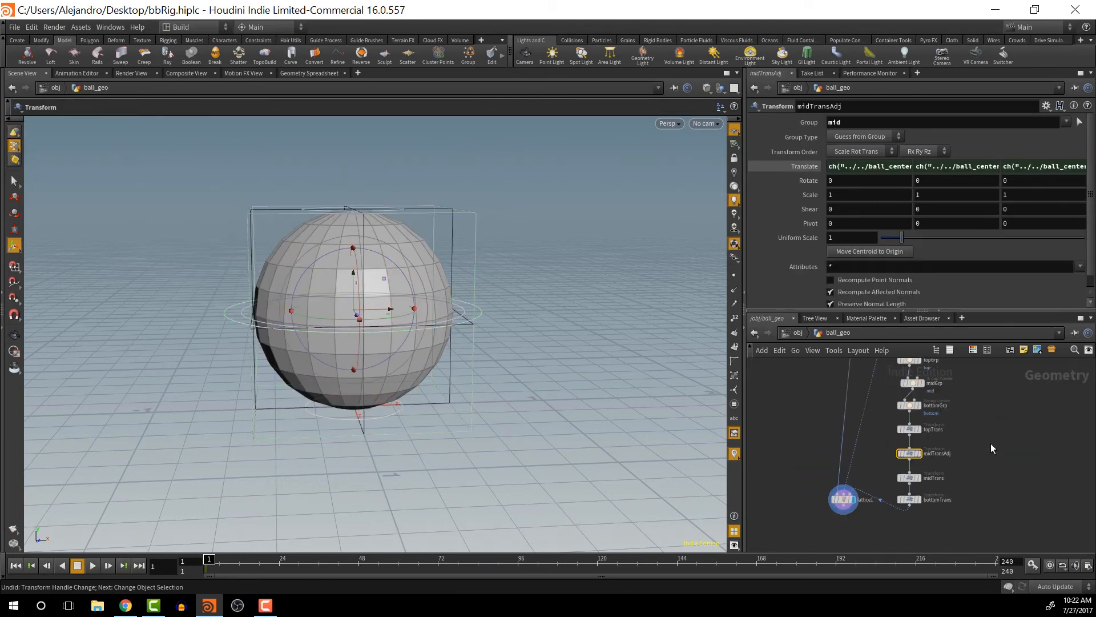
left_click(910, 478)
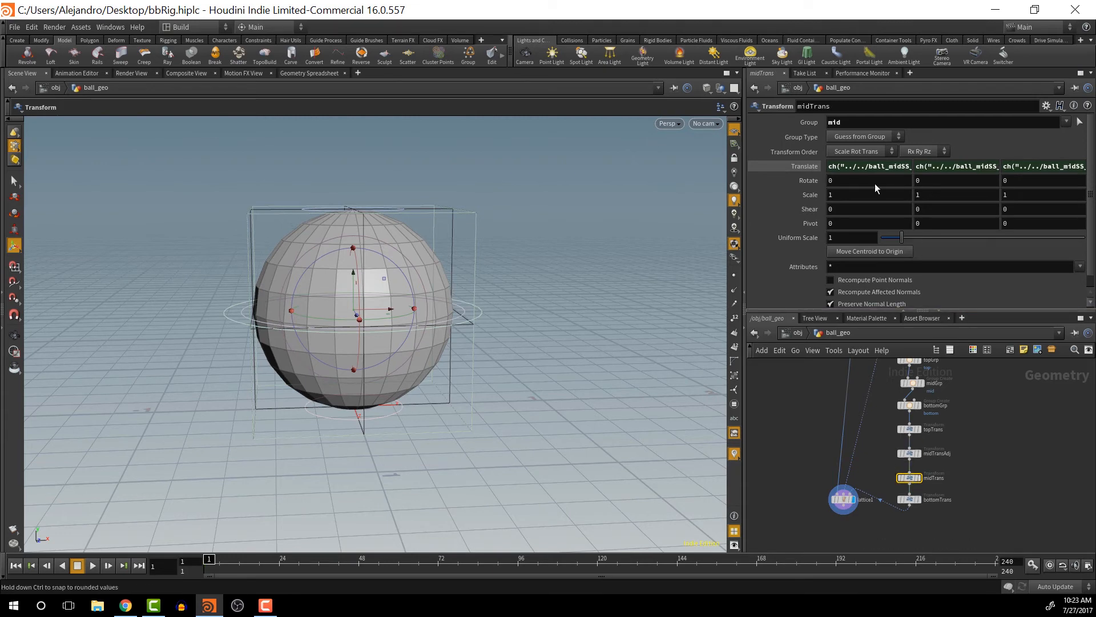
left_click(797, 333)
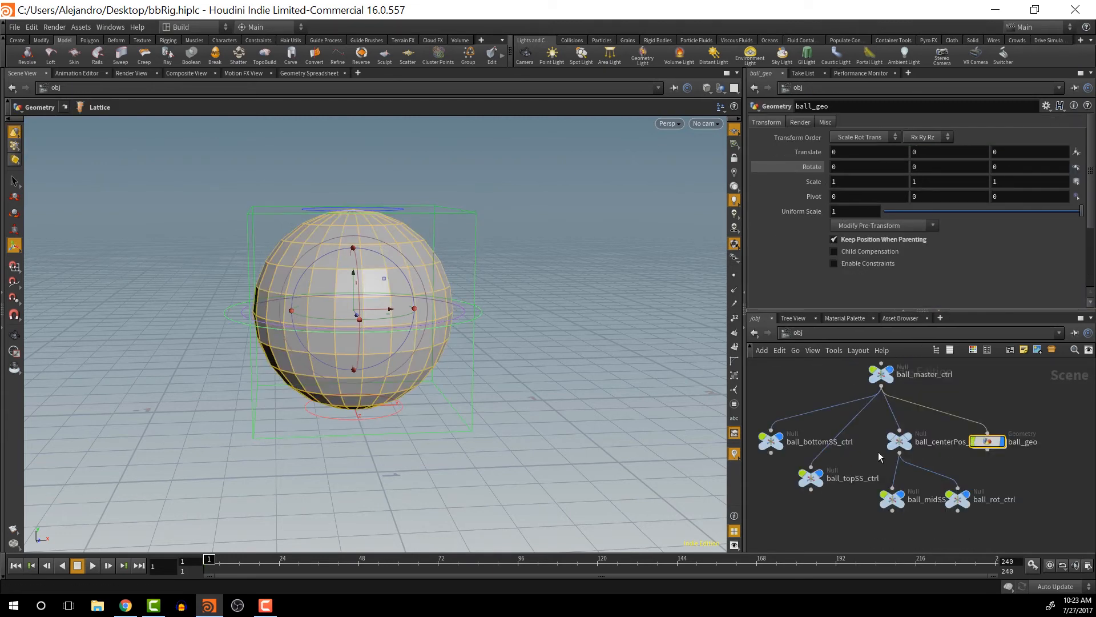
left_click(894, 500)
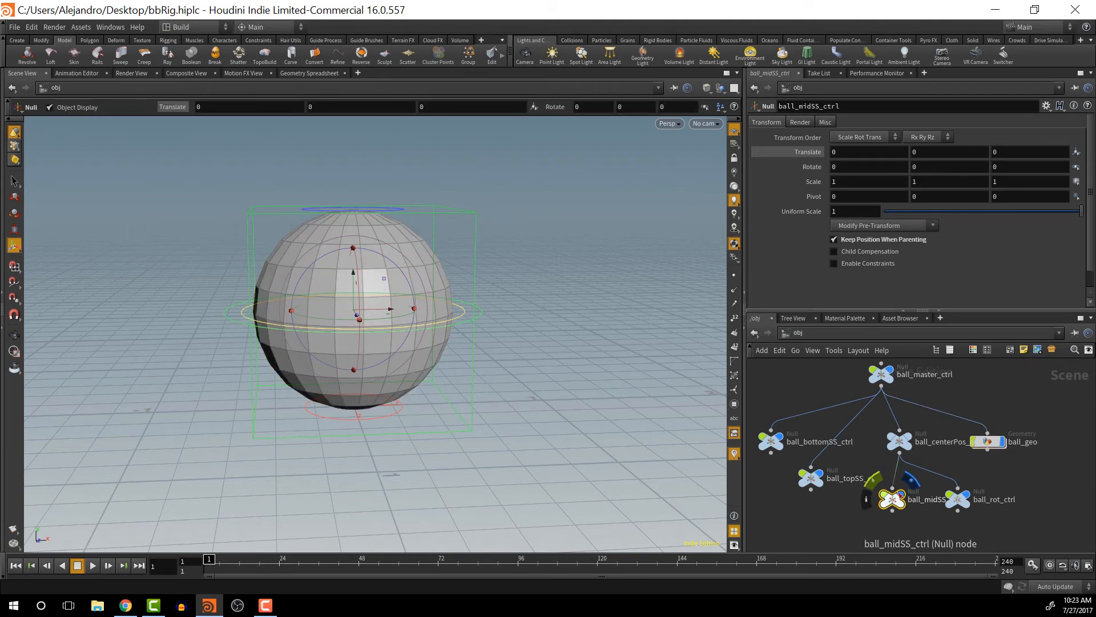
double_click(895, 500)
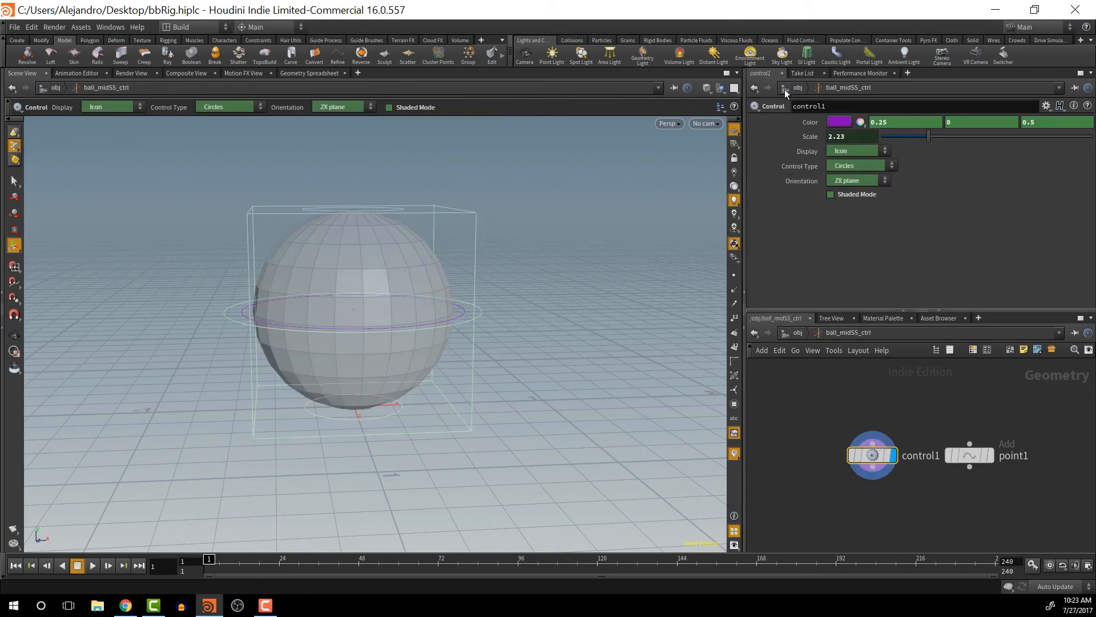
left_click(786, 88)
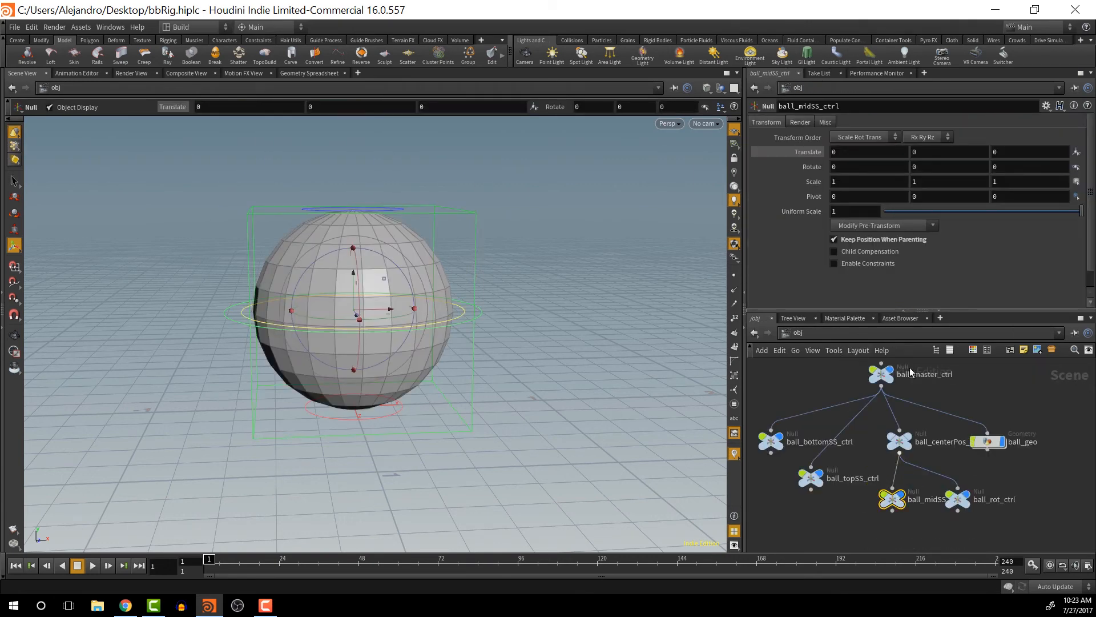
right_click(816, 167)
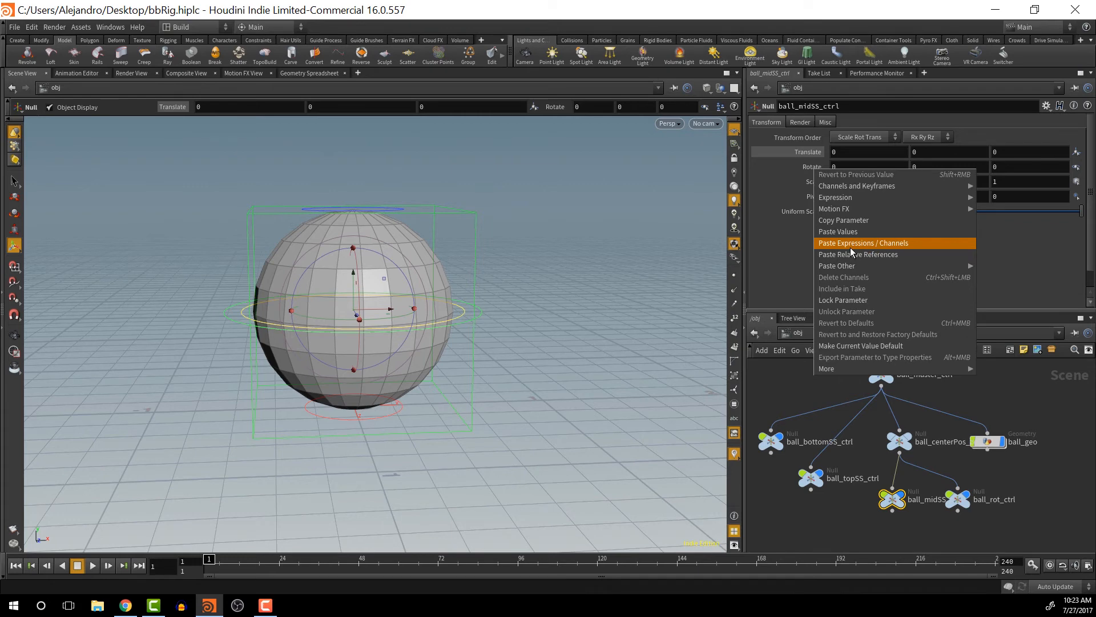
left_click(848, 220)
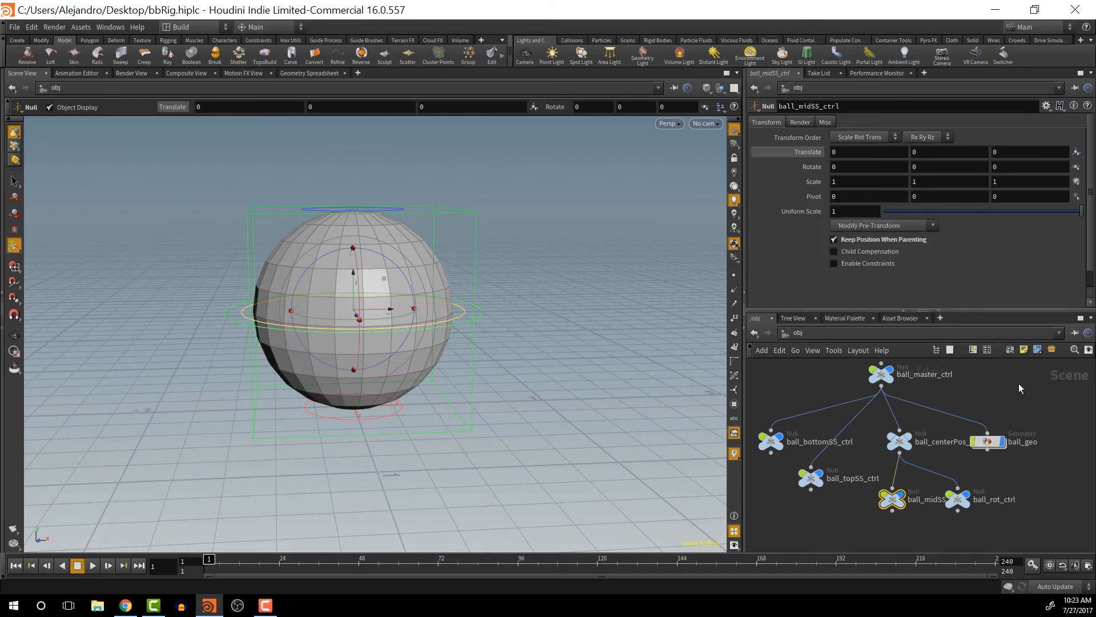
- Link the Rotate of midTrans inside ball_geo to the copied ball_midSS_ctrl parameter with relative references
double_click(988, 442)
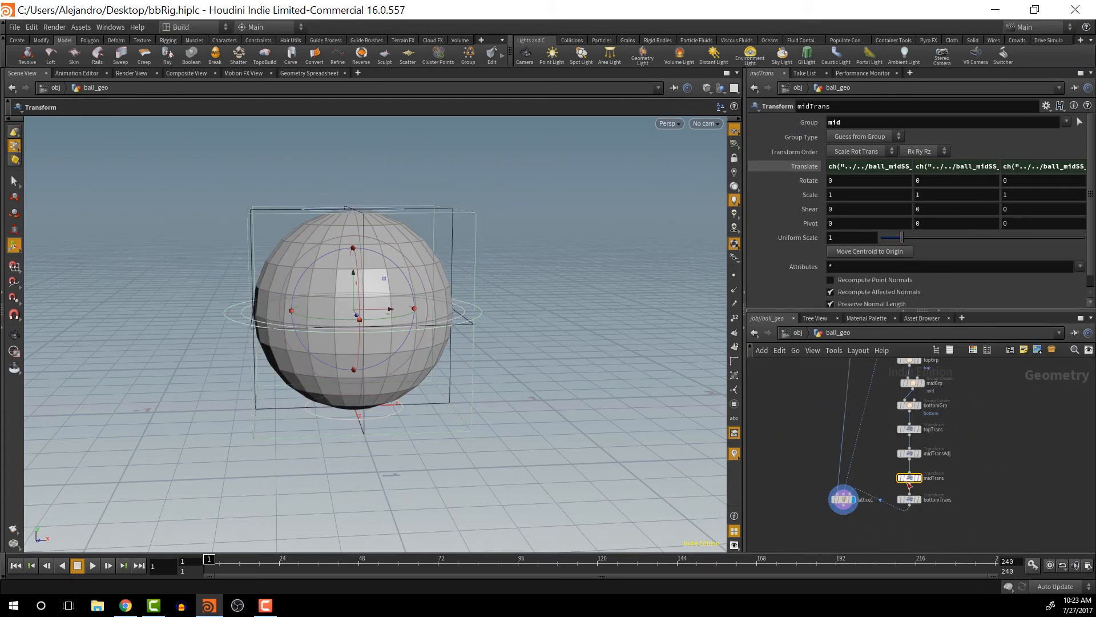
mouse_move(910, 479)
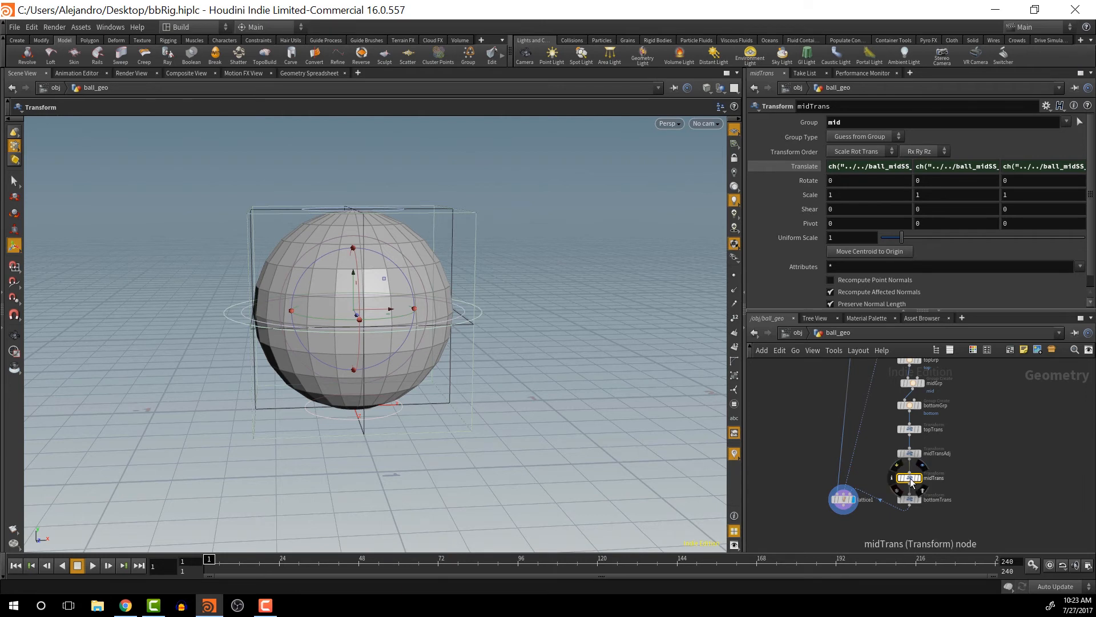
right_click(809, 179)
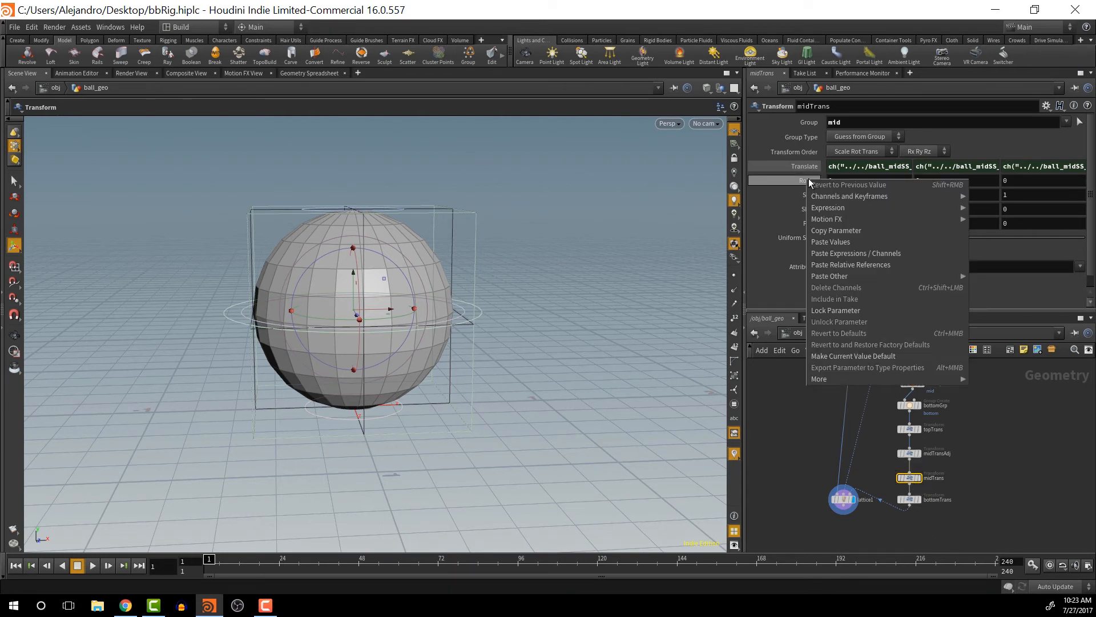
left_click(847, 265)
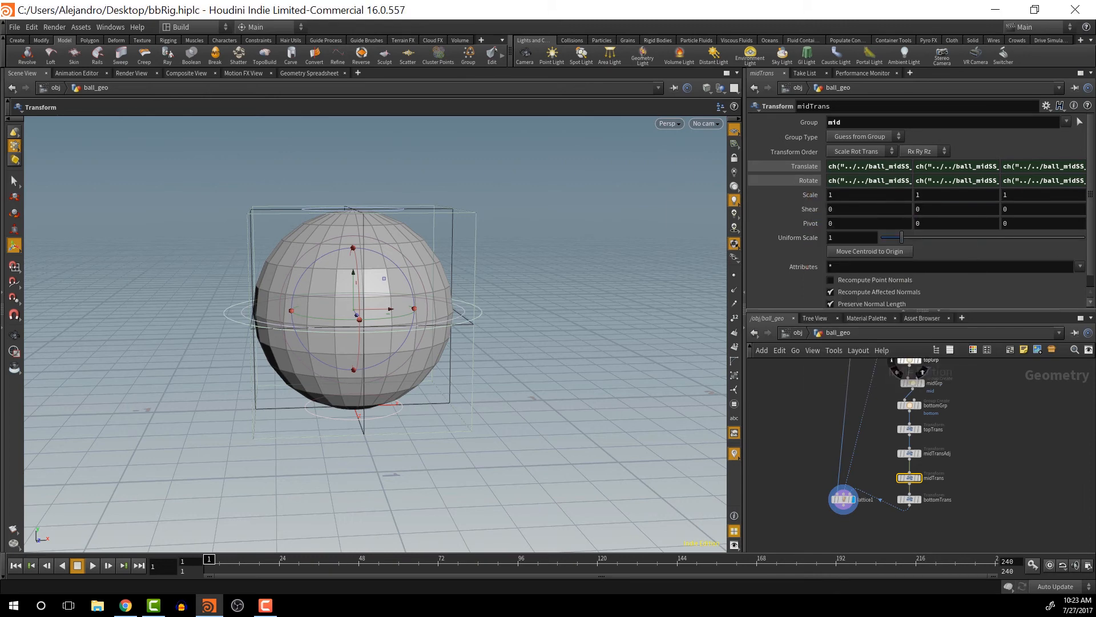
- At the object level, stretch the ball by moving ball_topSS_ctrl up and sideways to about (-1.39, 0.28, -0.15)
left_click(799, 332)
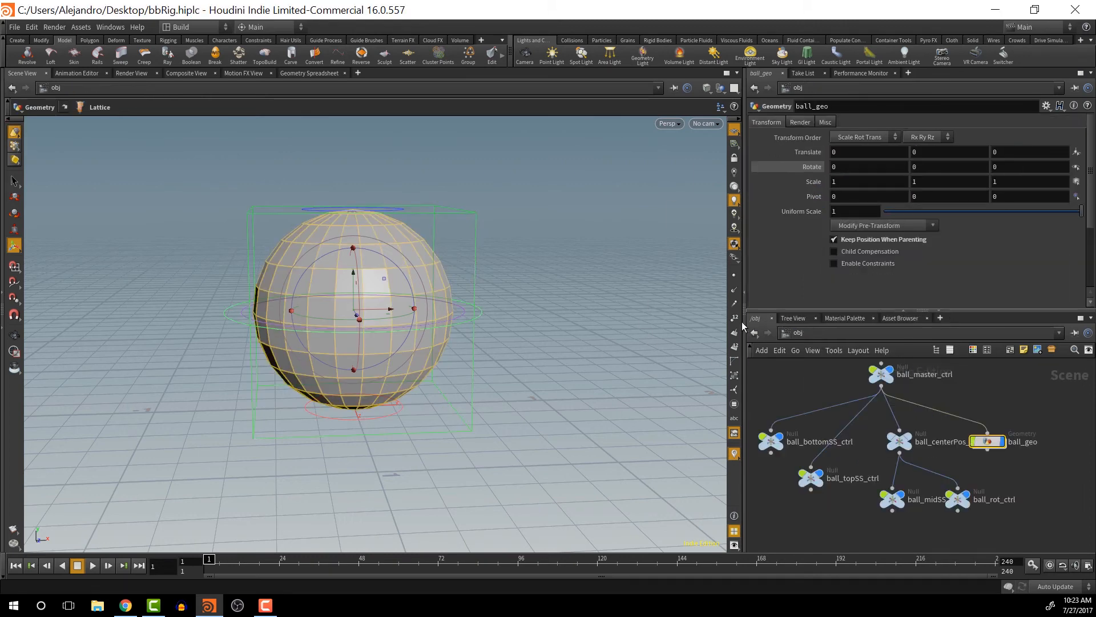
left_click(400, 204)
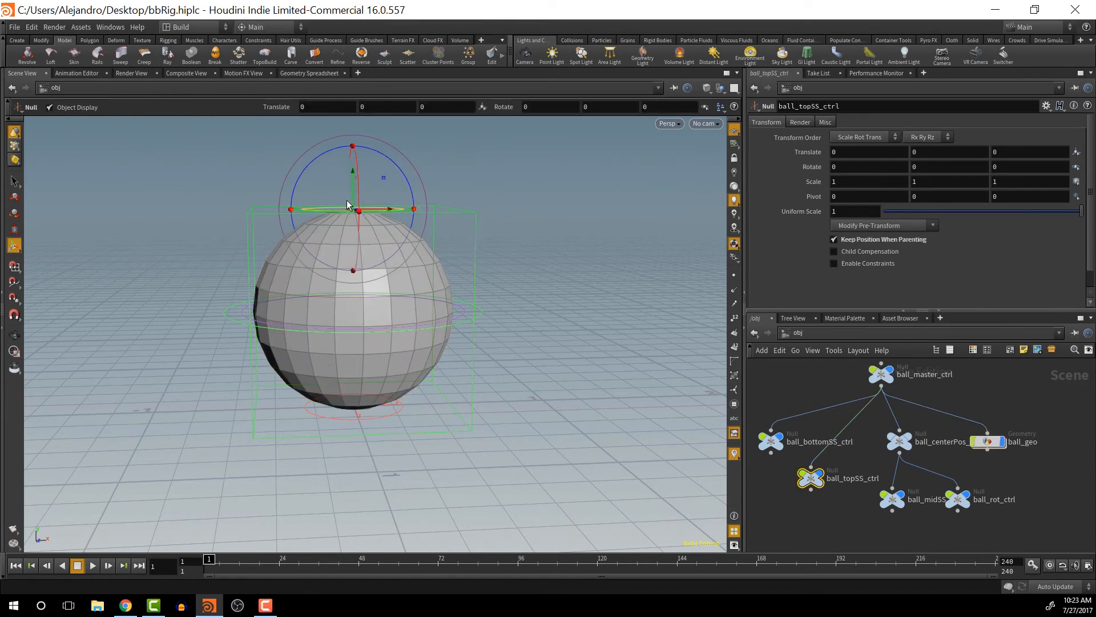
left_click_drag(347, 203, 229, 136)
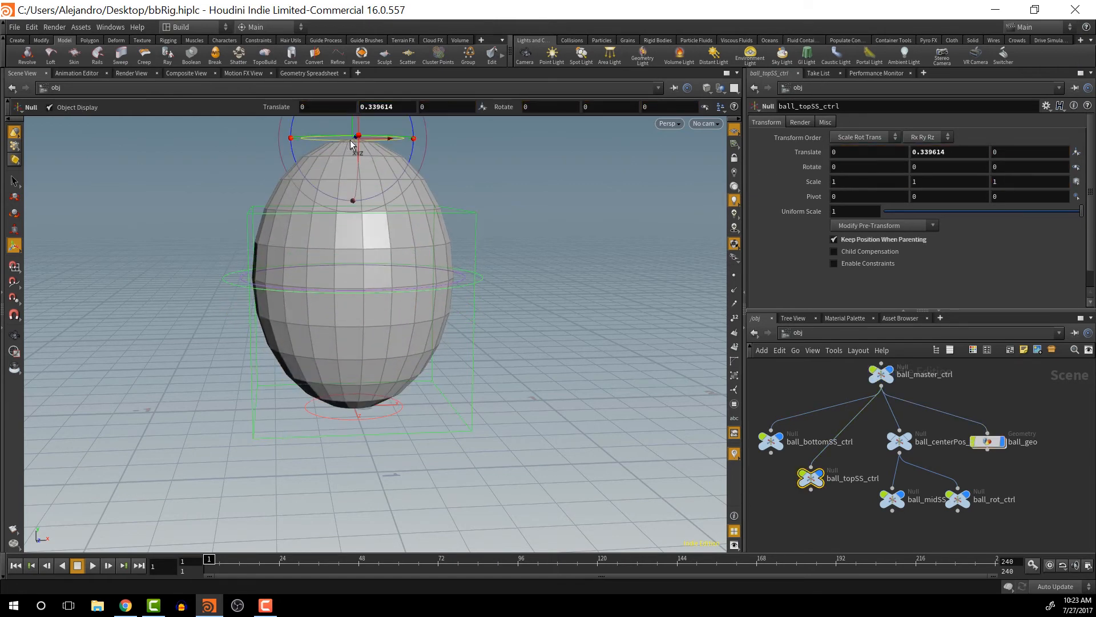
left_click_drag(351, 143, 57, 153)
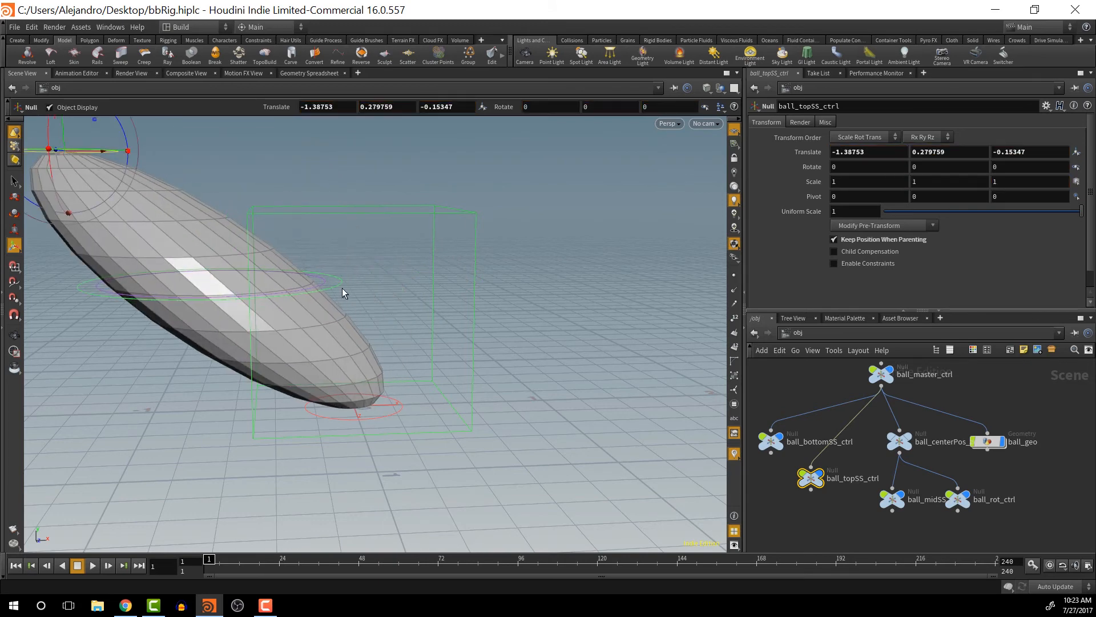
- Test the middle control by rotating ball_midSS_ctrl about 18.7° around Z and moving it to about (0.30, 0.50, -0.06)
left_click(323, 283)
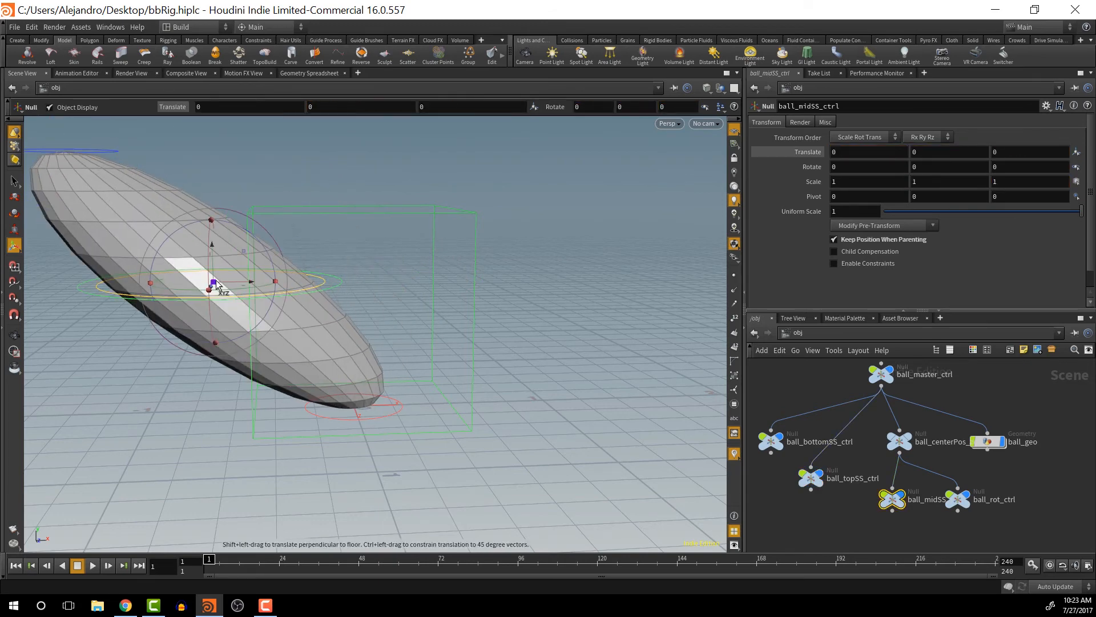
left_click_drag(221, 285, 349, 235)
key("r")
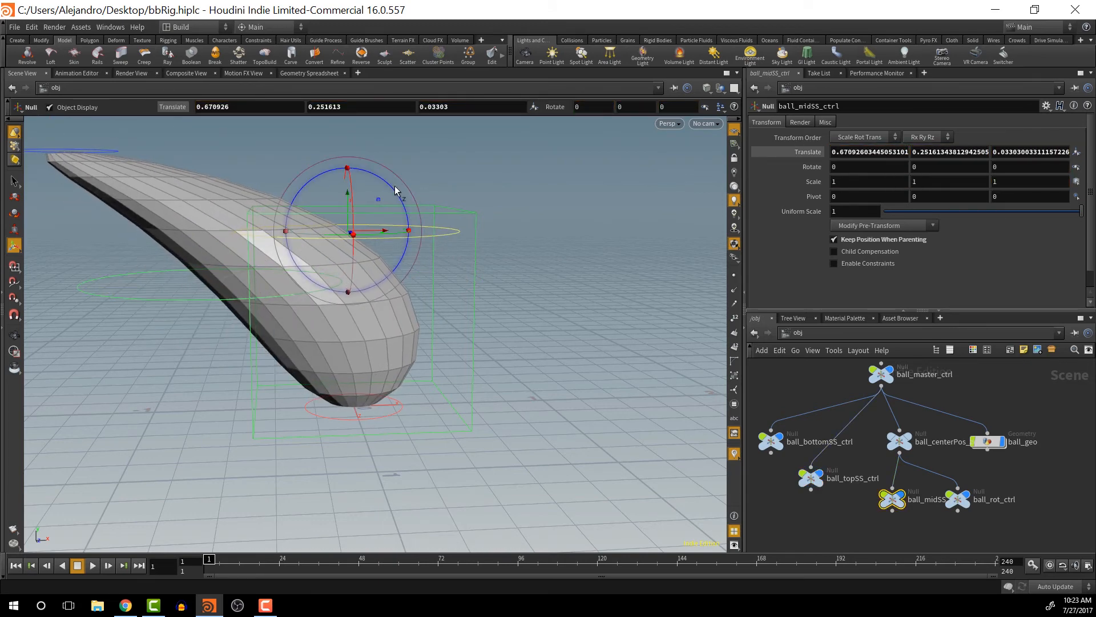
left_click_drag(400, 193, 372, 184)
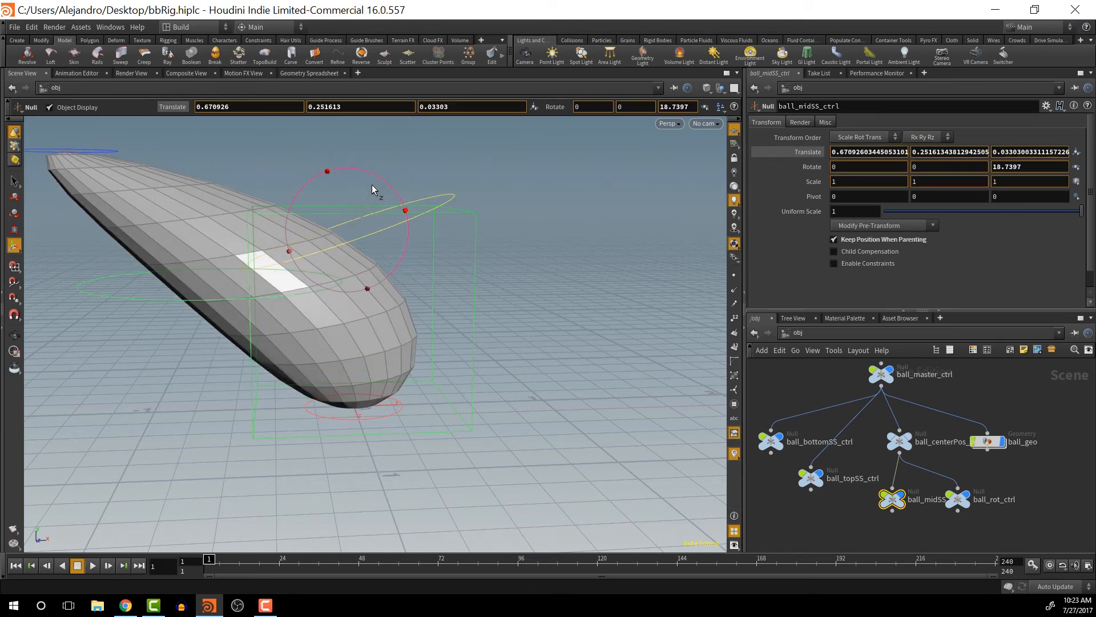
key("t")
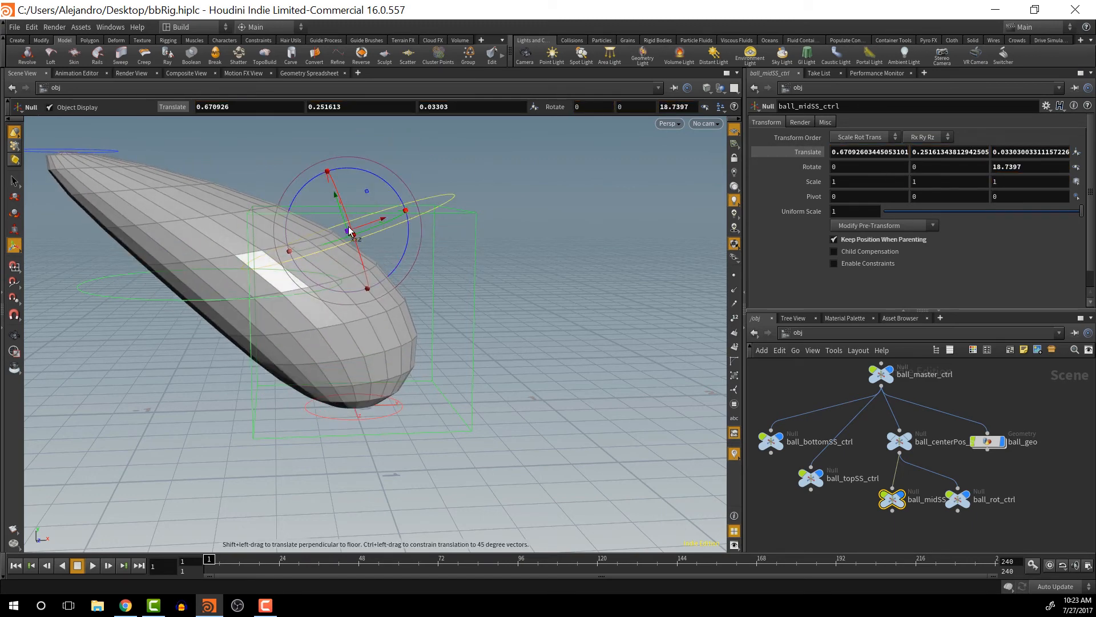
left_click_drag(350, 231, 274, 181)
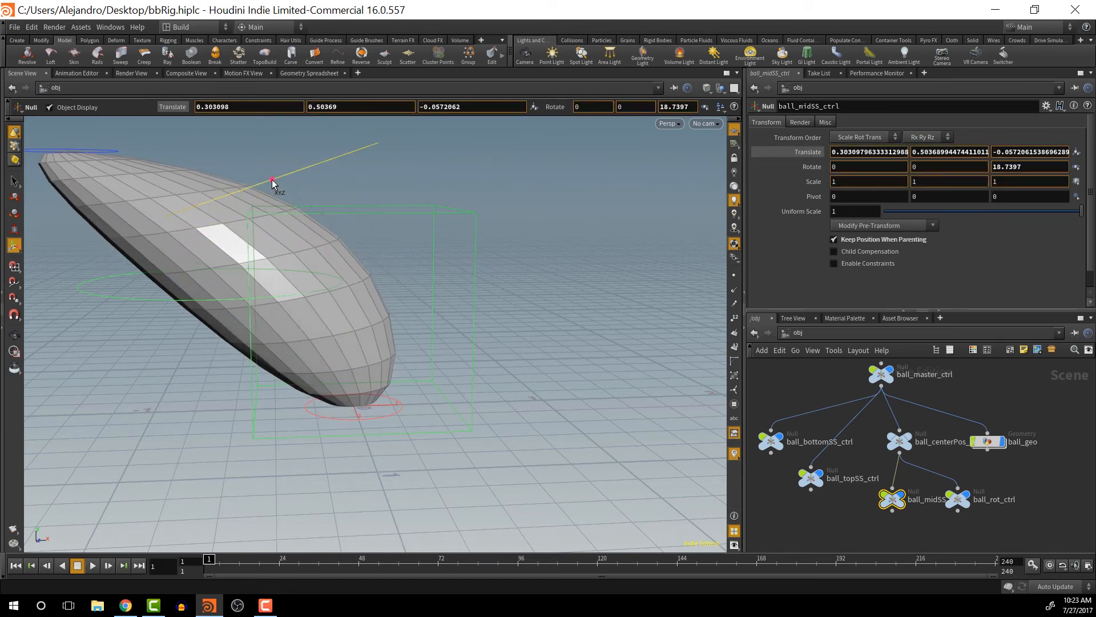
- Test the top control's rotation by turning ball_topSS_ctrl about 41° around Z
left_click(103, 147)
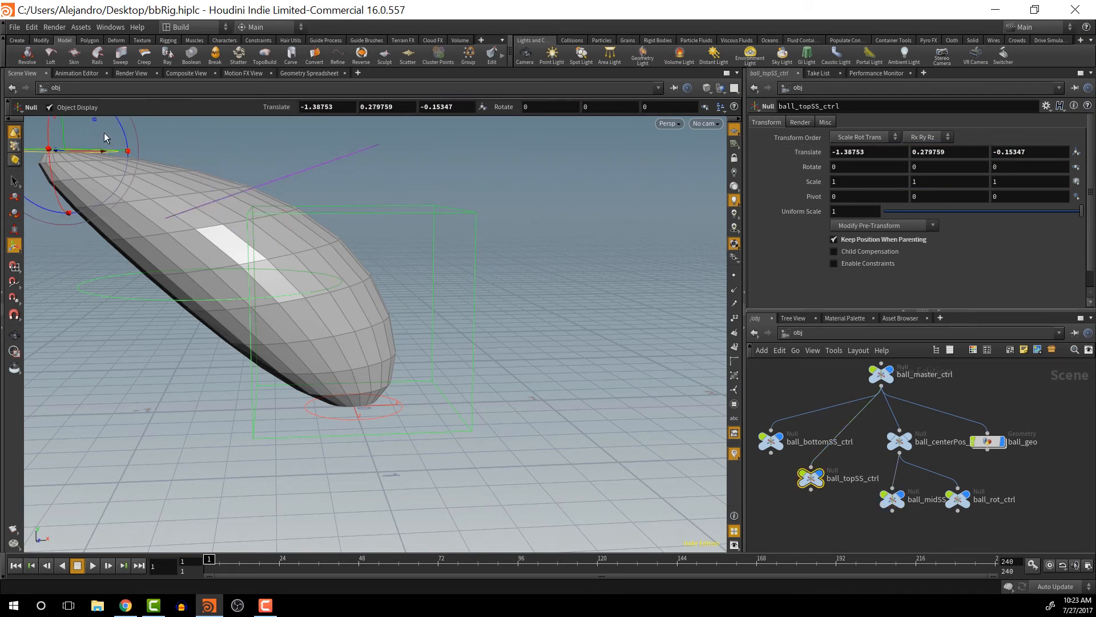
left_click_drag(120, 133, 275, 185)
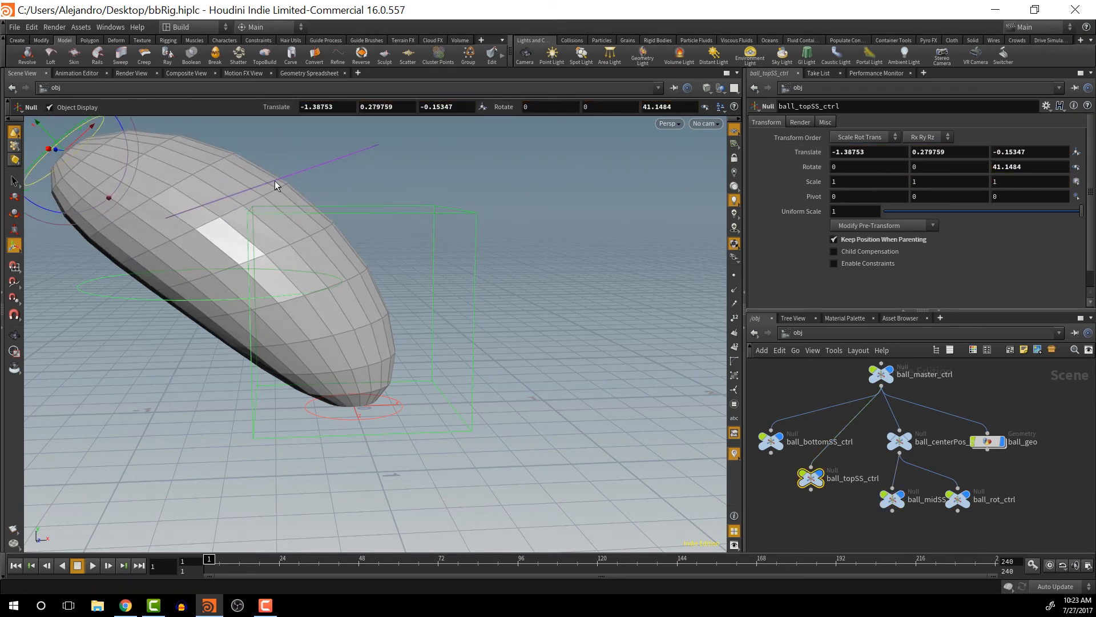
- Undo all test moves and rotations of the top and middle controls, back to the undeformed ball
key("ctrl+z")
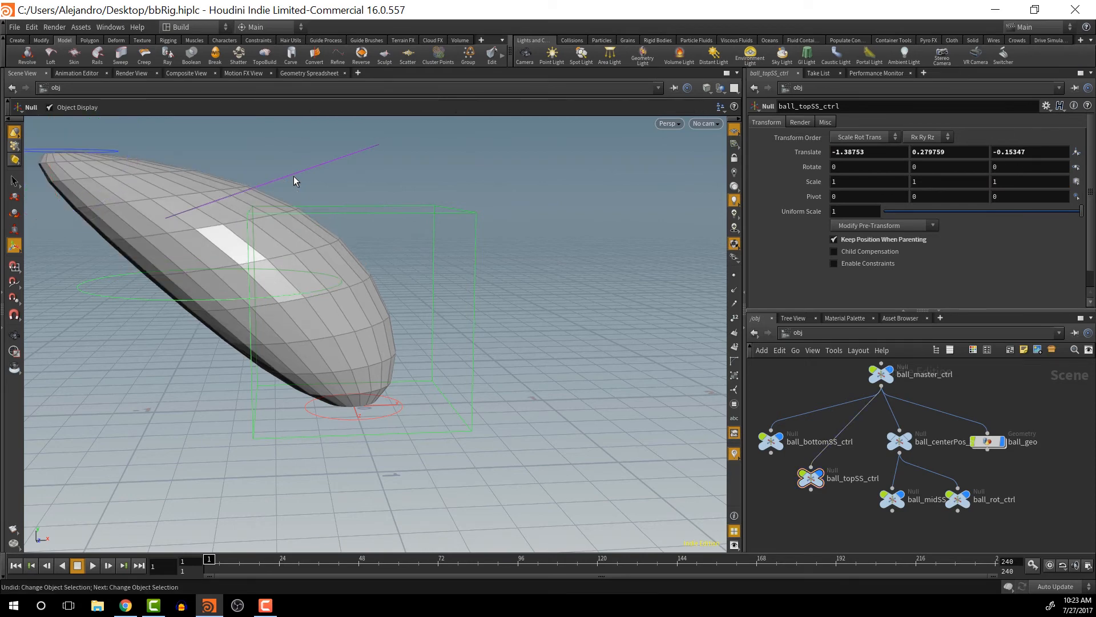
key("ctrl+z")
key("ctrl+z")
key("ctrl+z")
key("ctrl+z")
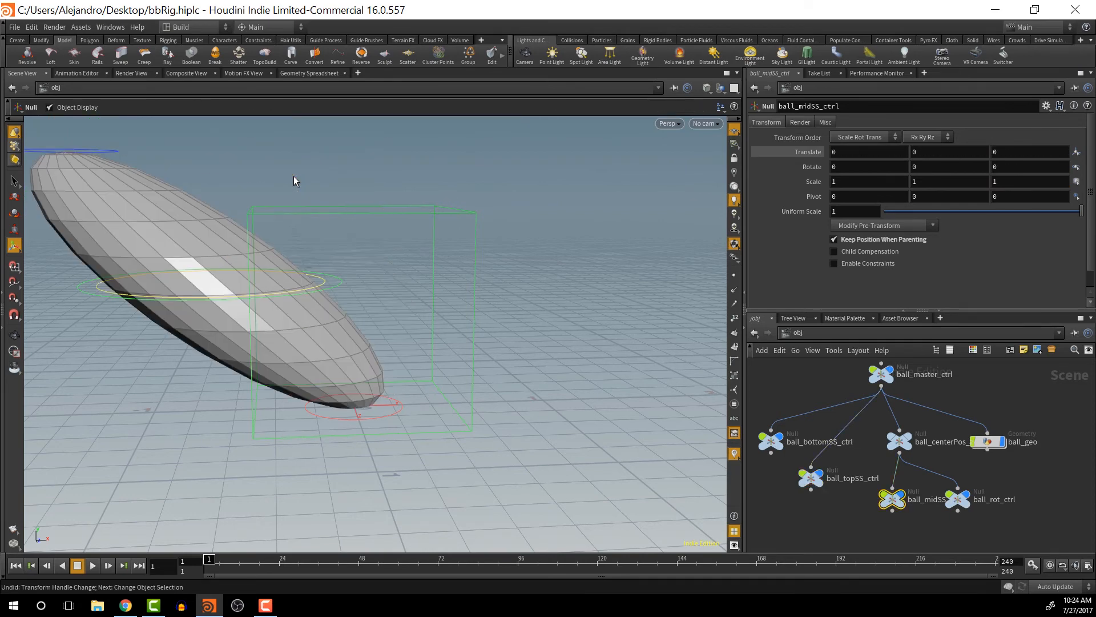
key("ctrl+z")
key("ctrl+z")
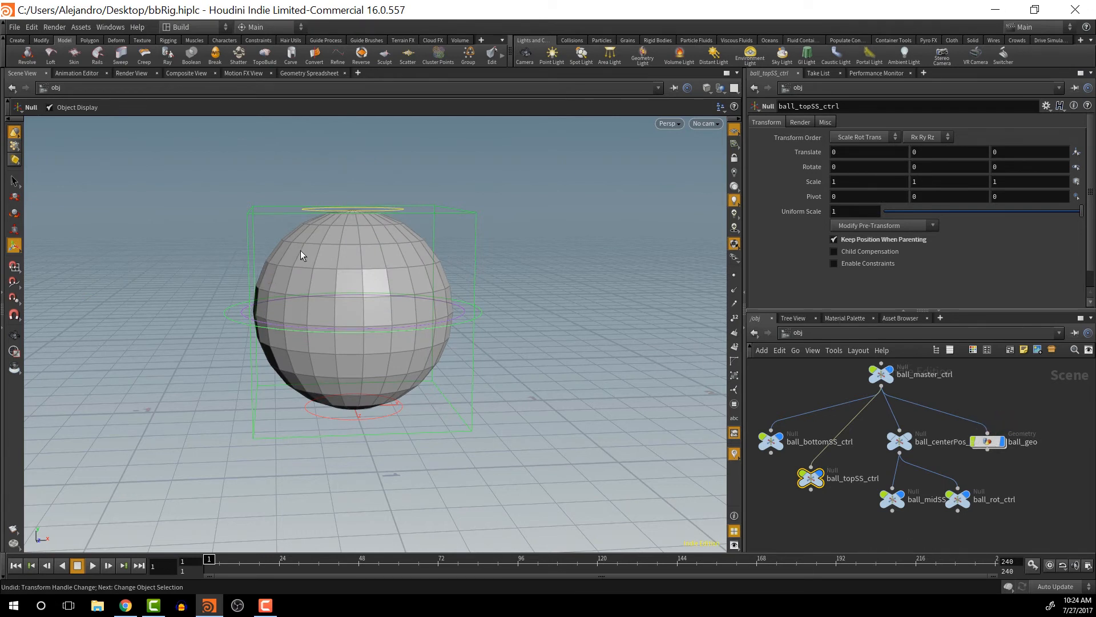
- Test the master control by moving ball_master_ctrl up and sideways, and undo the move
left_click(467, 215)
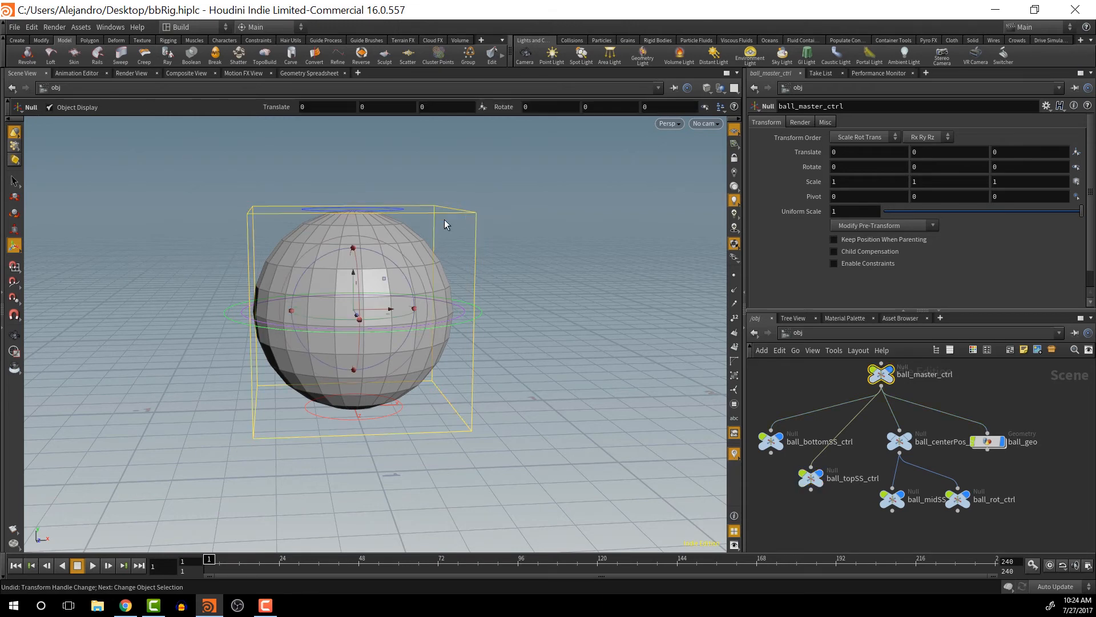
left_click_drag(335, 310, 283, 205)
key("ctrl+z")
- Stretch the ball upward with ball_topSS_ctrl and test the master rotation by turning ball_master_ctrl about -112.6° around Z
key("r")
left_click(400, 209)
left_click_drag(353, 176, 330, 35)
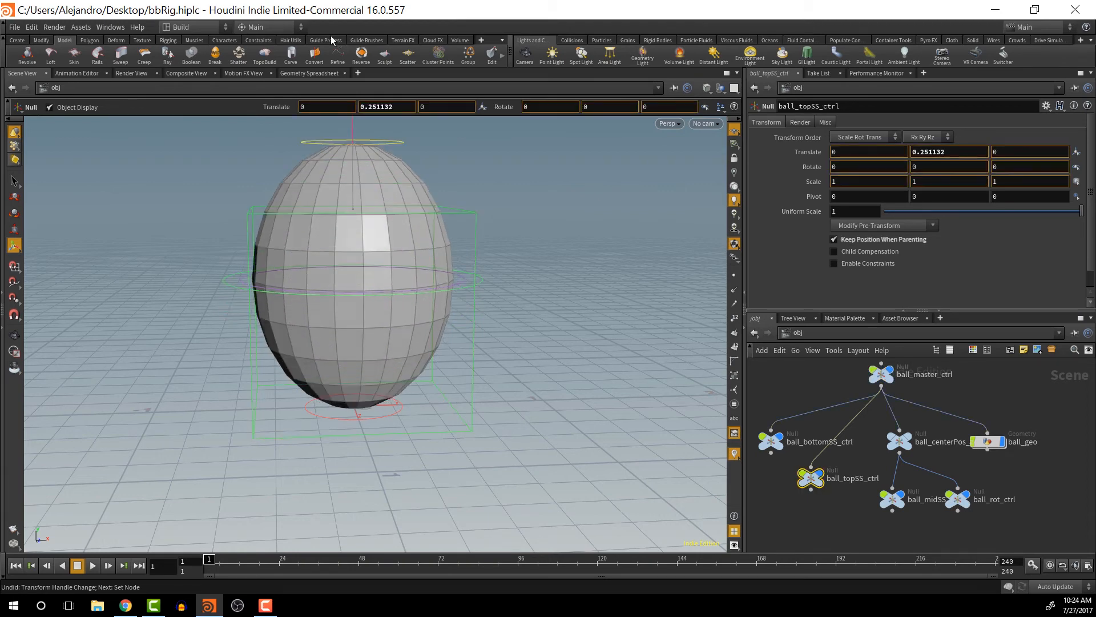
left_click(467, 210)
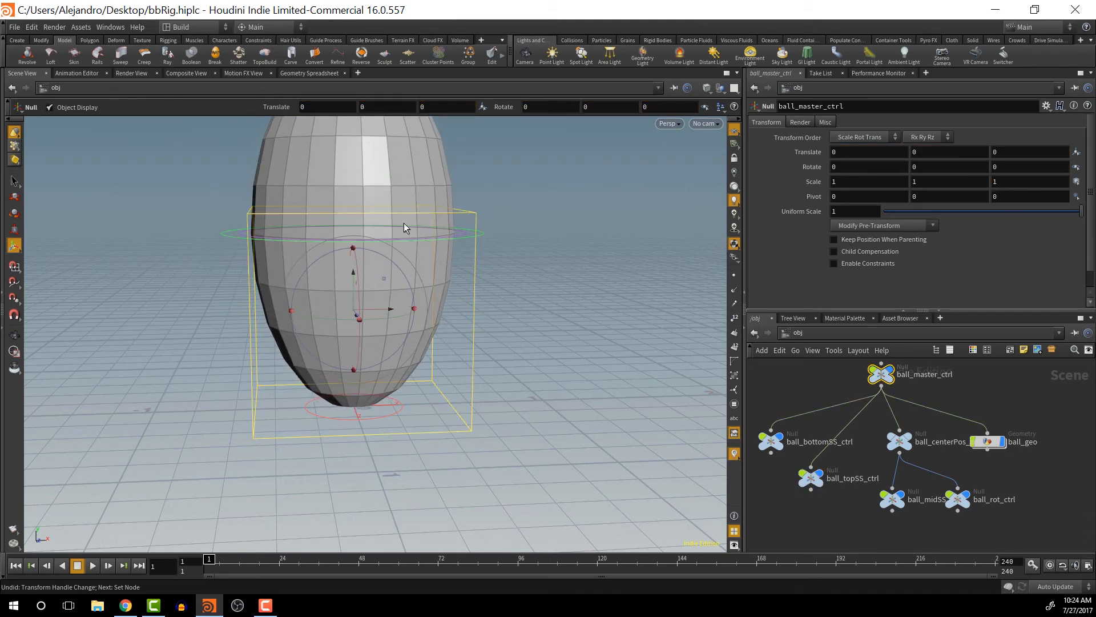
left_click_drag(382, 252, 386, 344)
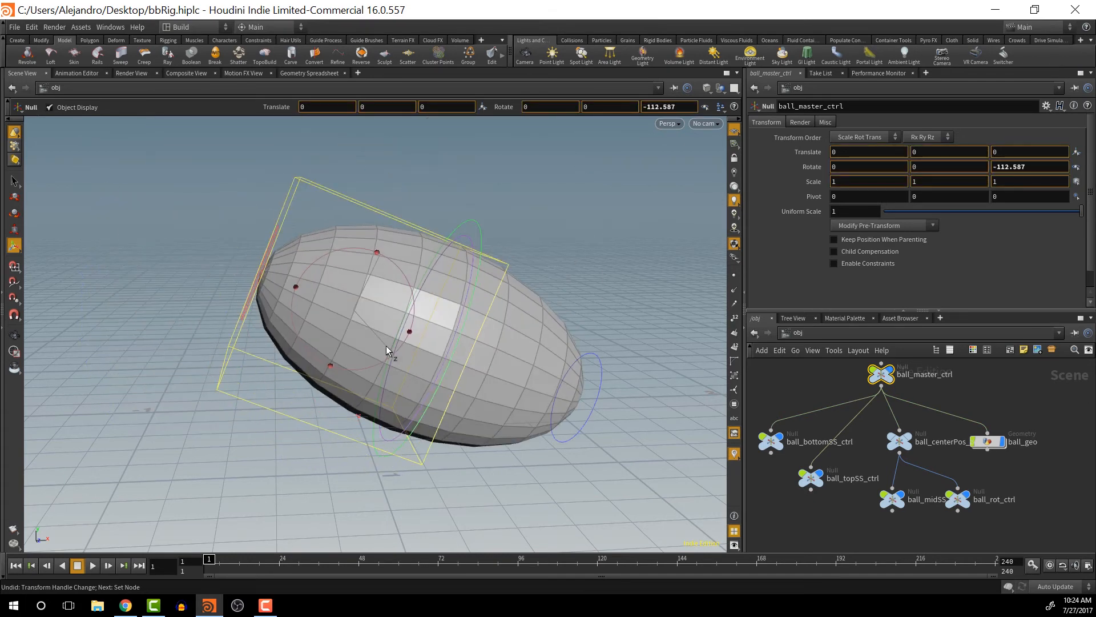
- Undo the master control's rotation and the top control's stretch, back to the undeformed ball
key("ctrl+z")
key("ctrl+z")
key("ctrl+z")
key("ctrl+z")
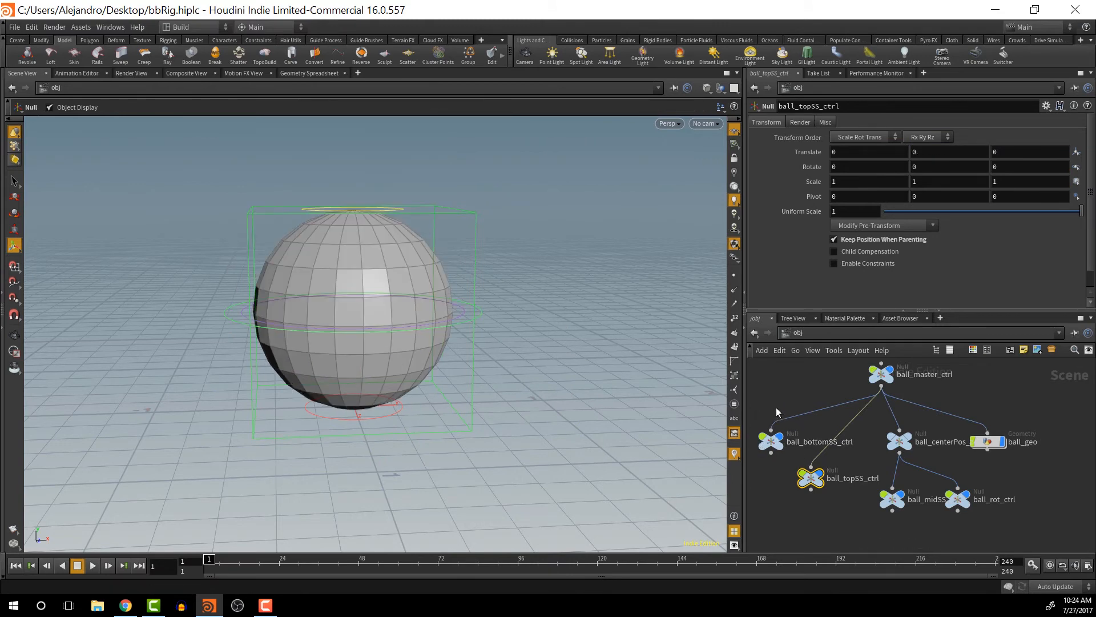
- Inside the ball_geo network, move the sphere1 node up to make room above lattice_bbox
double_click(995, 444)
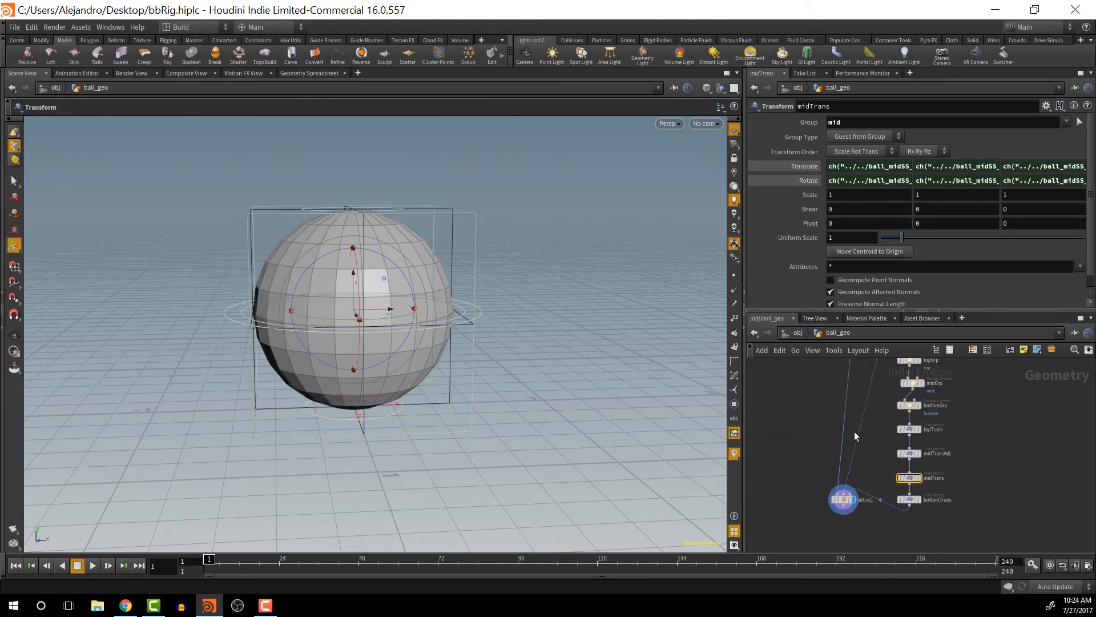
middle_click_drag(1002, 445, 1016, 529)
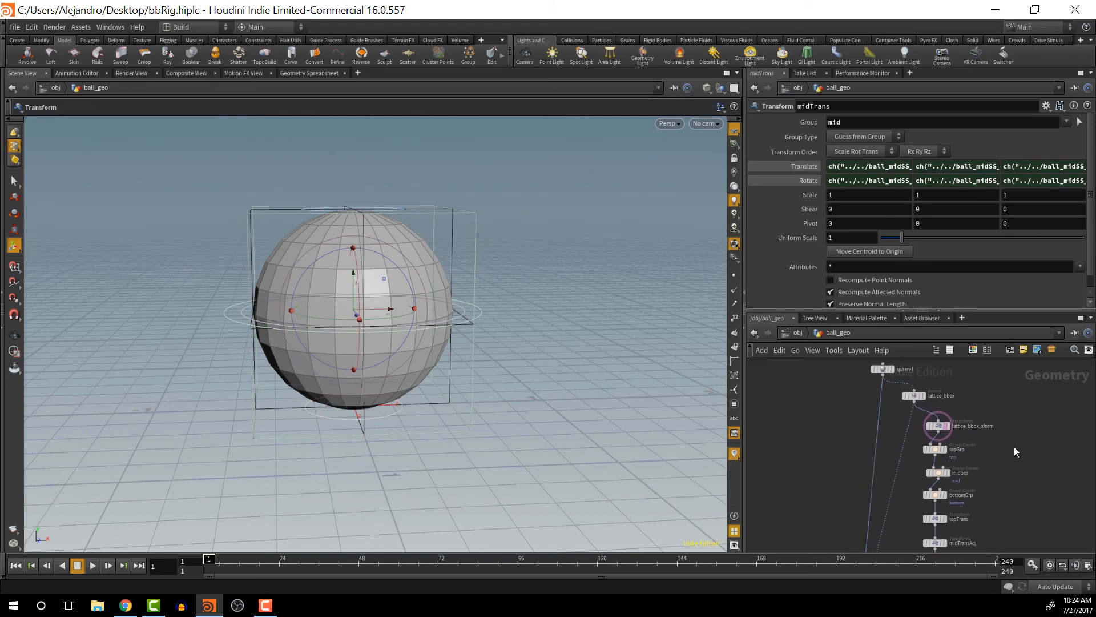
middle_click_drag(1015, 448, 1015, 528)
mouse_move(894, 429)
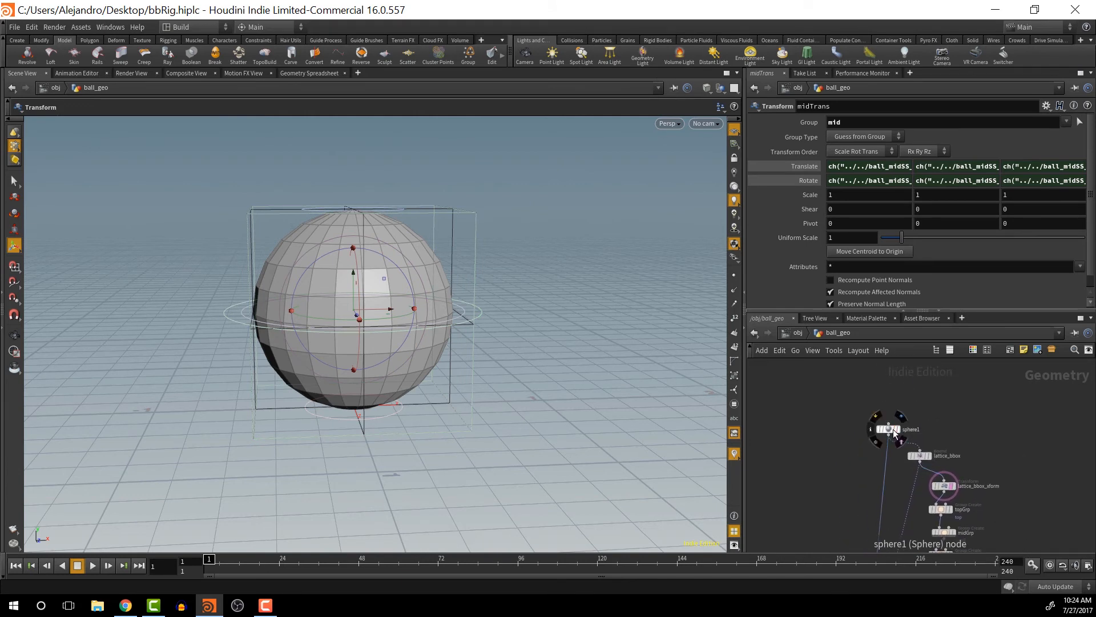
left_click_drag(891, 429, 872, 381)
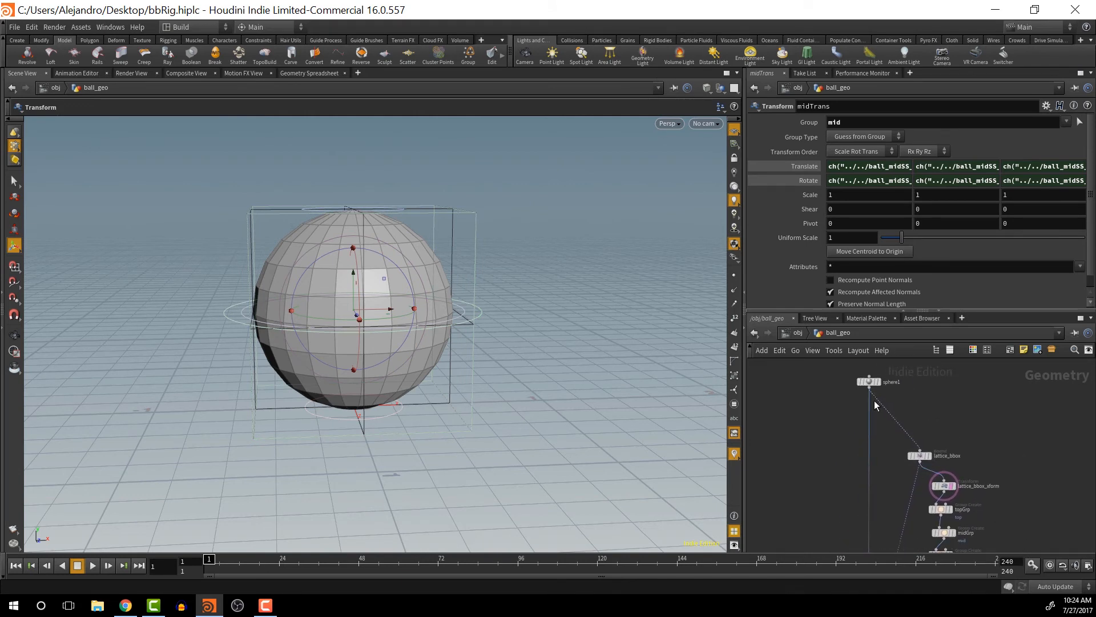
- Insert a Transform node directly after sphere1, ahead of lattice_bbox and the lattice, and name it rotTrans
key("Tab")
type("t")
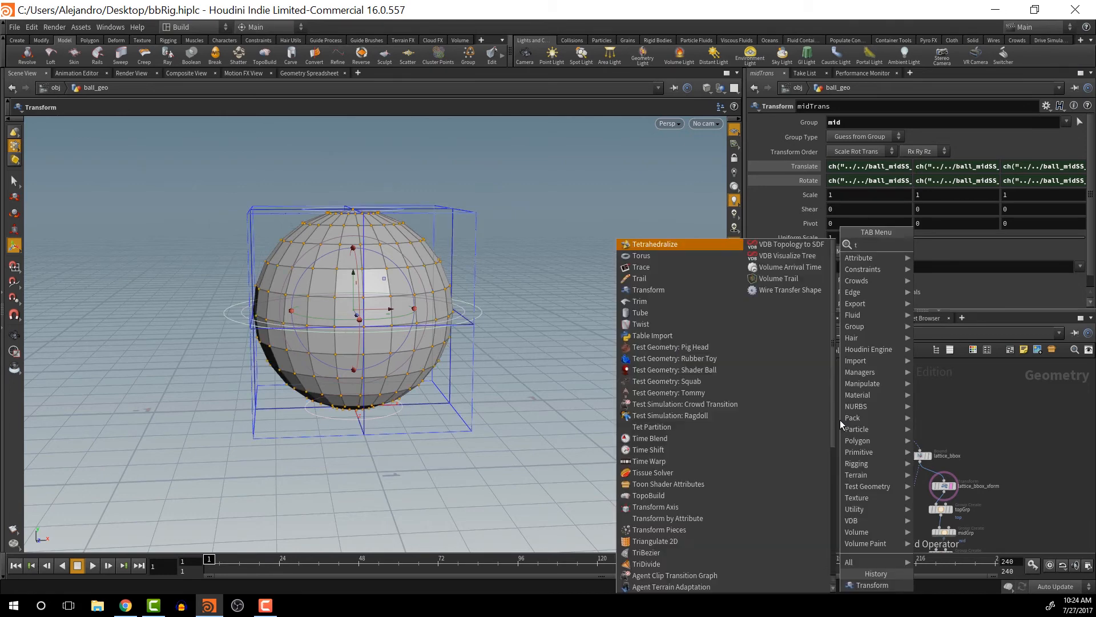
type("rans")
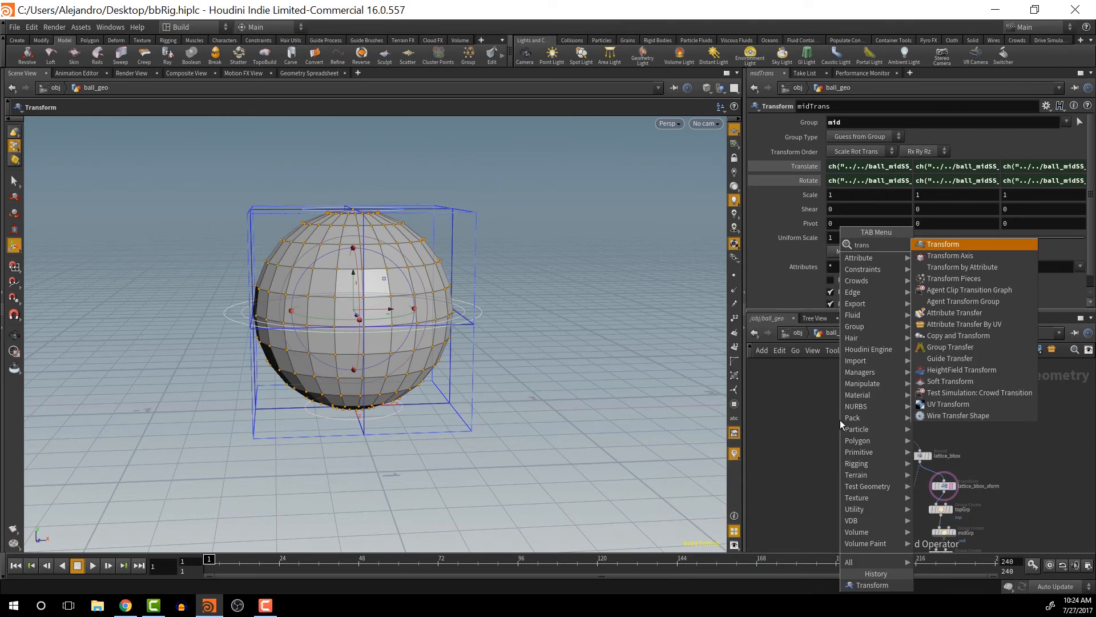
key("Return")
left_click(840, 419)
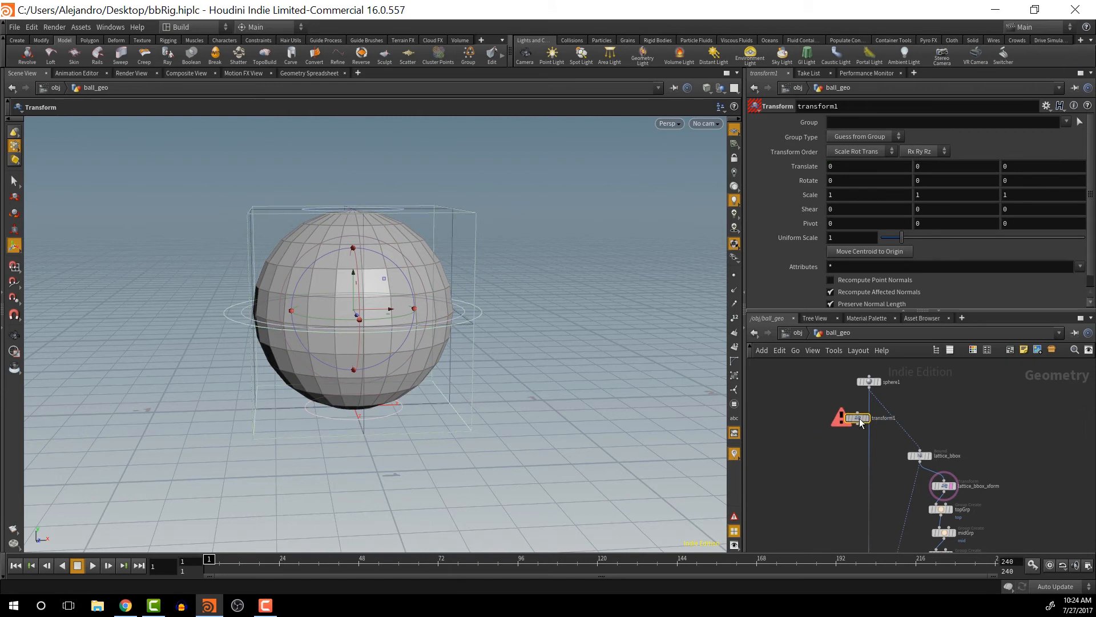
left_click_drag(840, 421, 870, 425)
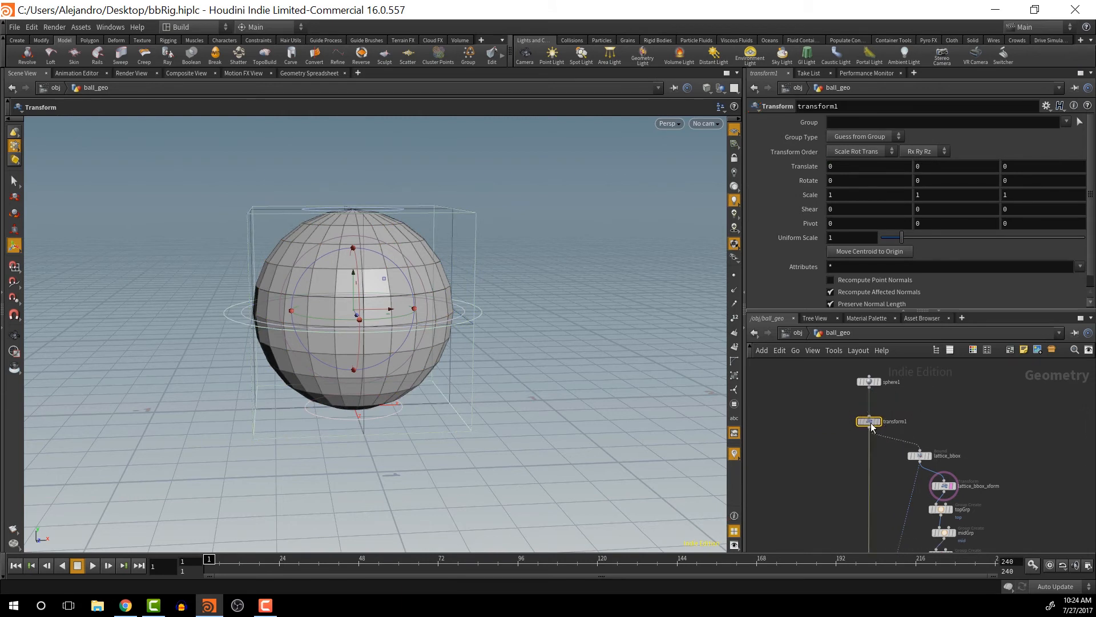
left_click(889, 423)
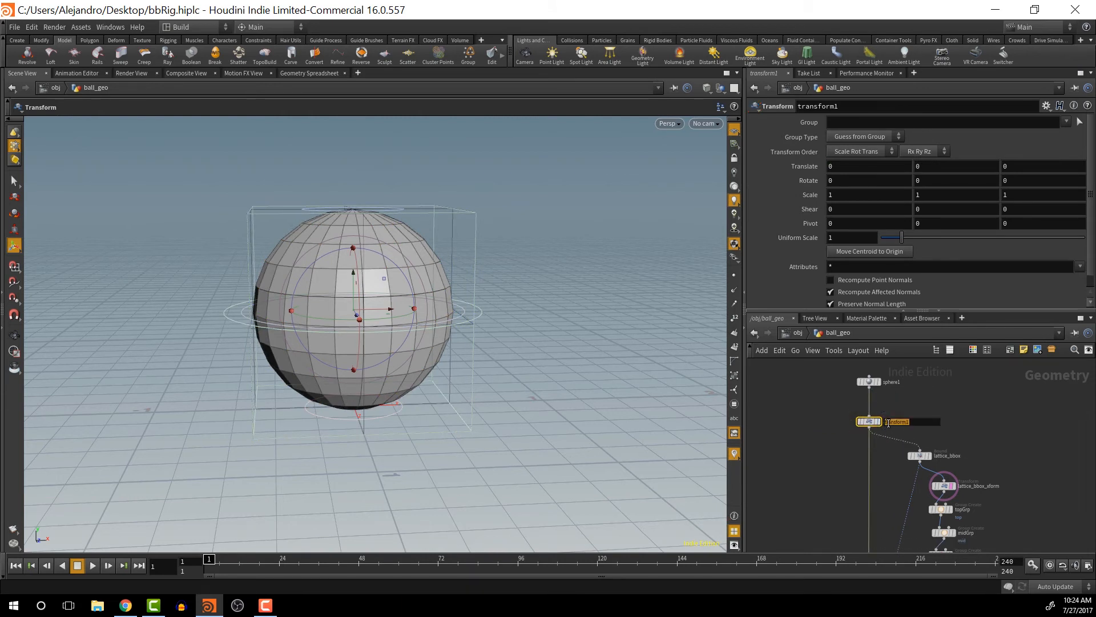
type("rotT")
key("Return")
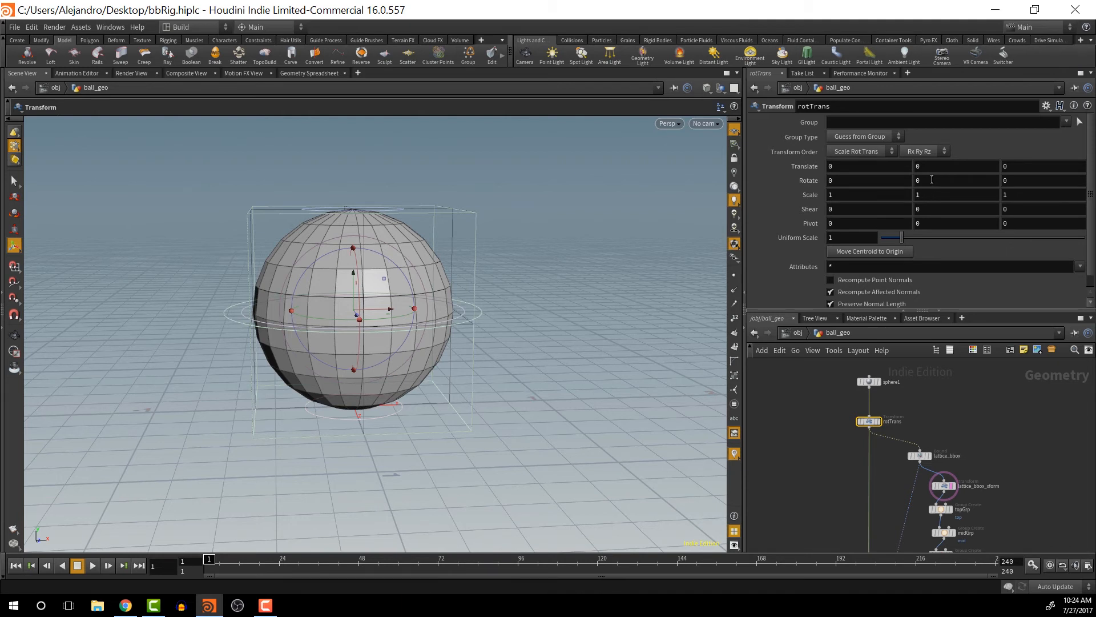
middle_click_drag(932, 180, 931, 221)
middle_click_drag(999, 488, 995, 428)
middle_click_drag(971, 514, 968, 563)
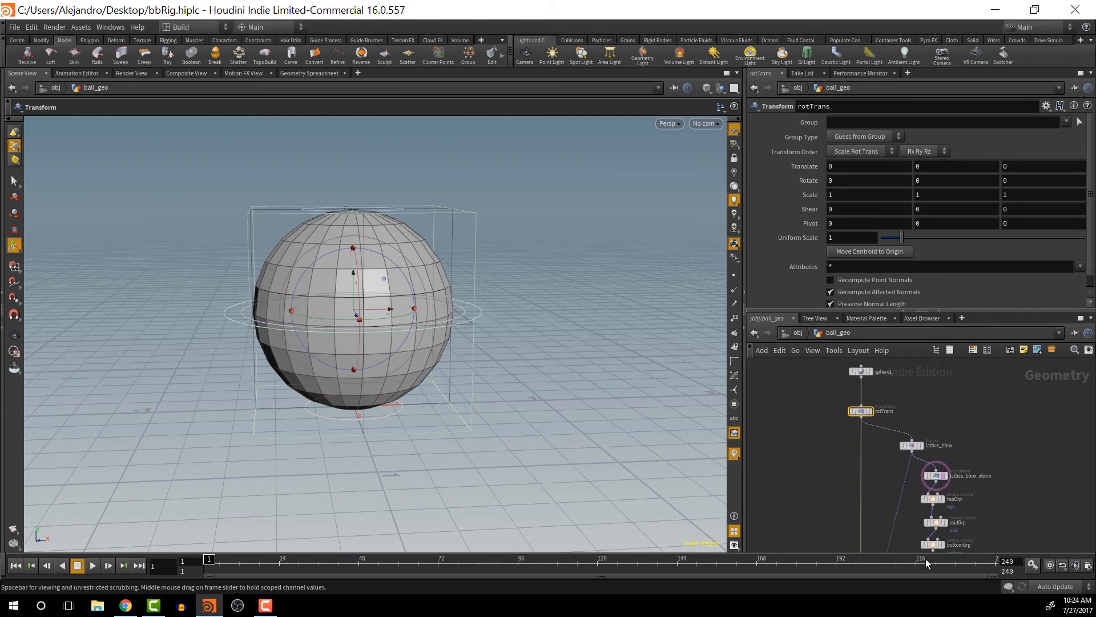
mouse_move(967, 477)
middle_mouse_down()
mouse_move(941, 399)
mouse_move(980, 474)
middle_mouse_up()
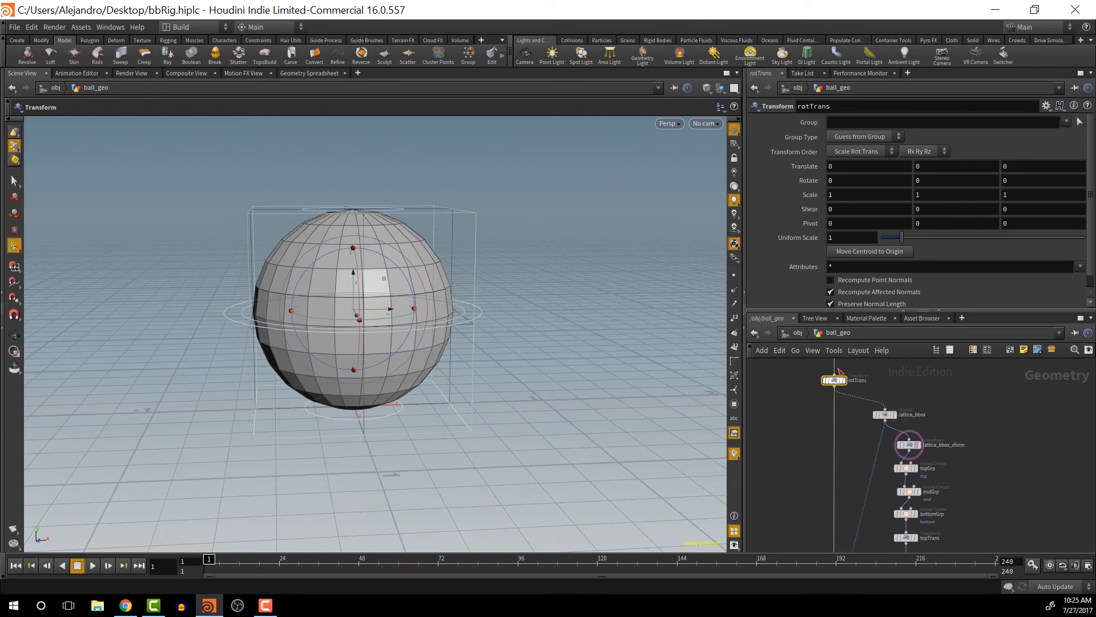
- At the object level, copy the Rotate parameter of ball_rot_ctrl
left_click(798, 332)
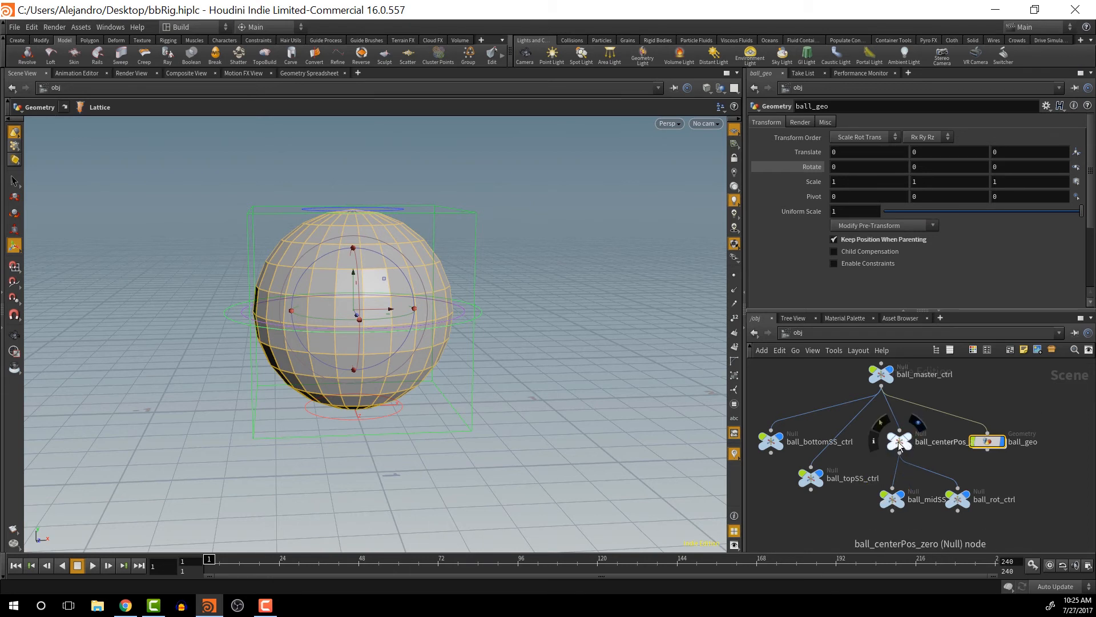
left_click(958, 500)
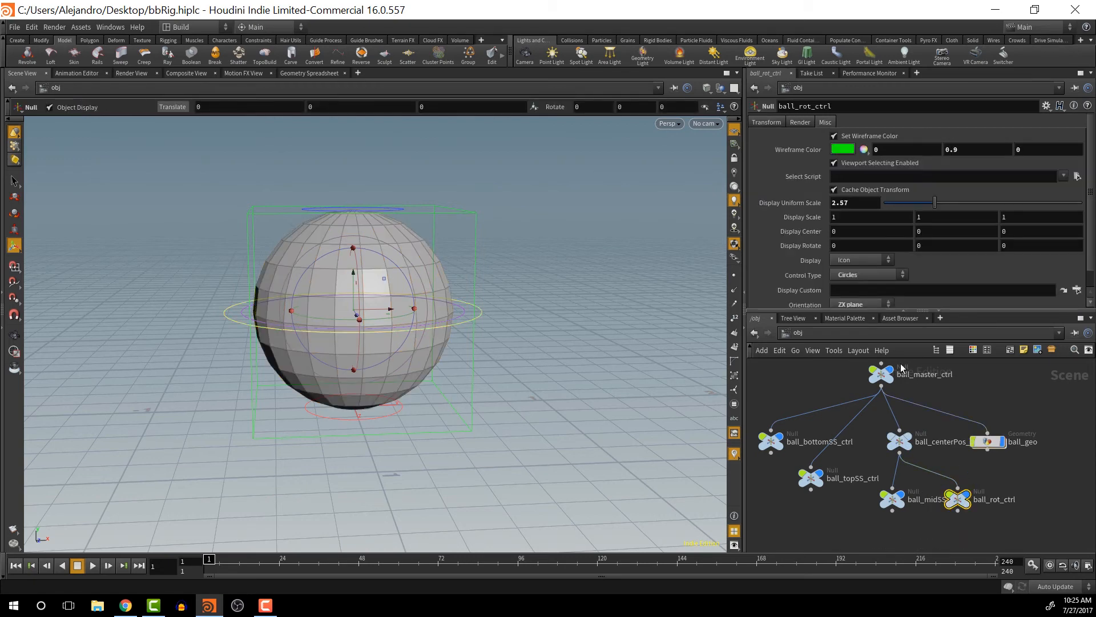
left_click(771, 123)
right_click(805, 166)
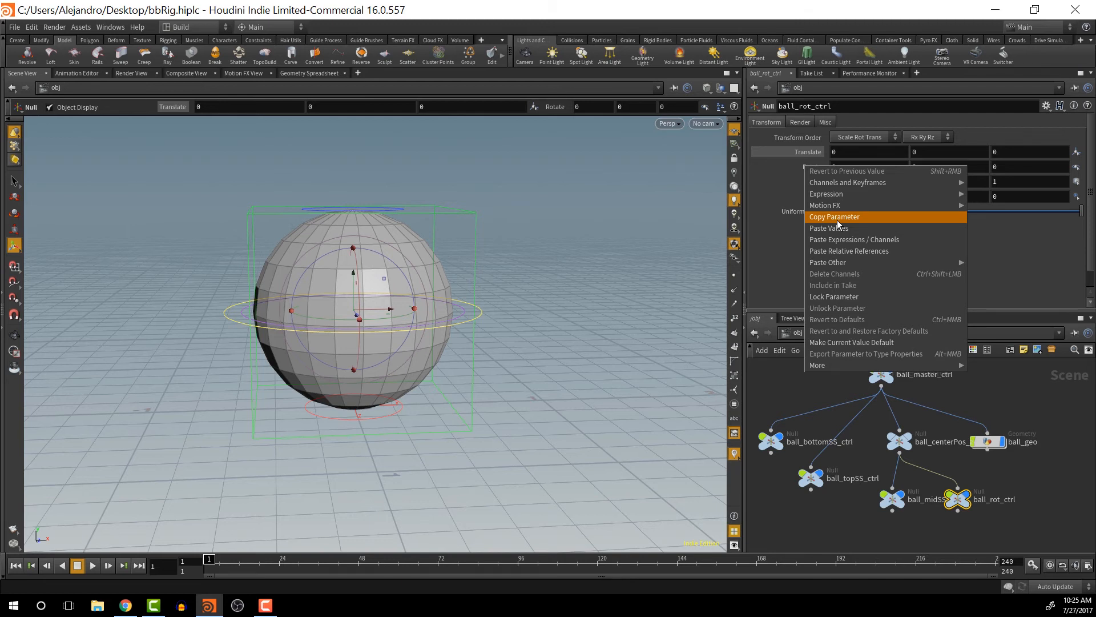
left_click(837, 220)
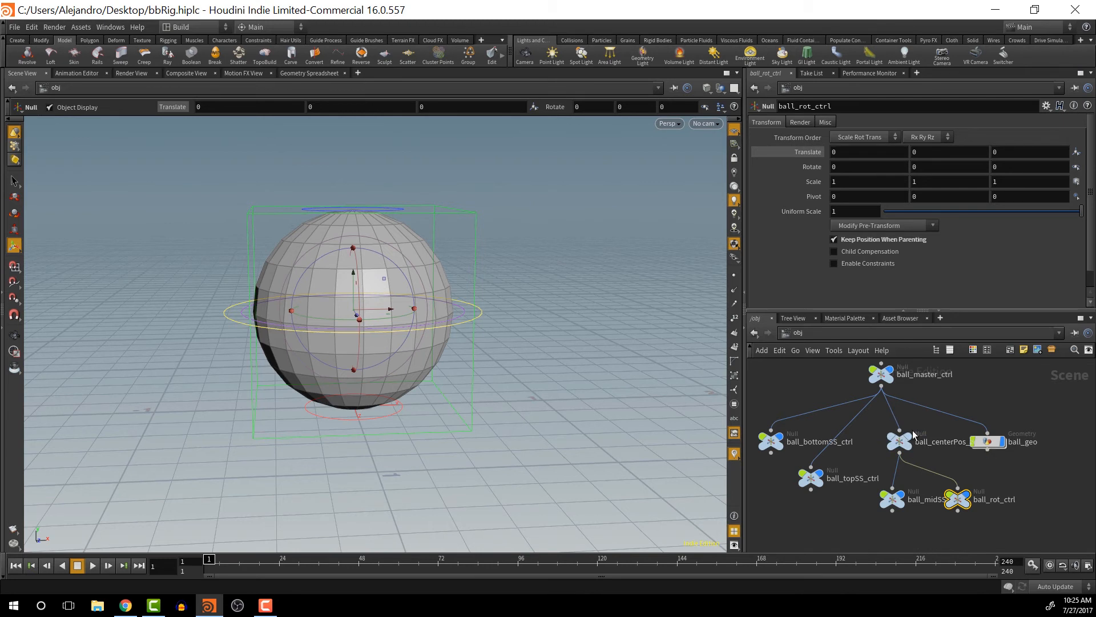
right_click(812, 164)
left_click(952, 216)
- Paste the copied rotation as relative references into the Rotate parameter of rotTrans inside ball_geo
double_click(988, 441)
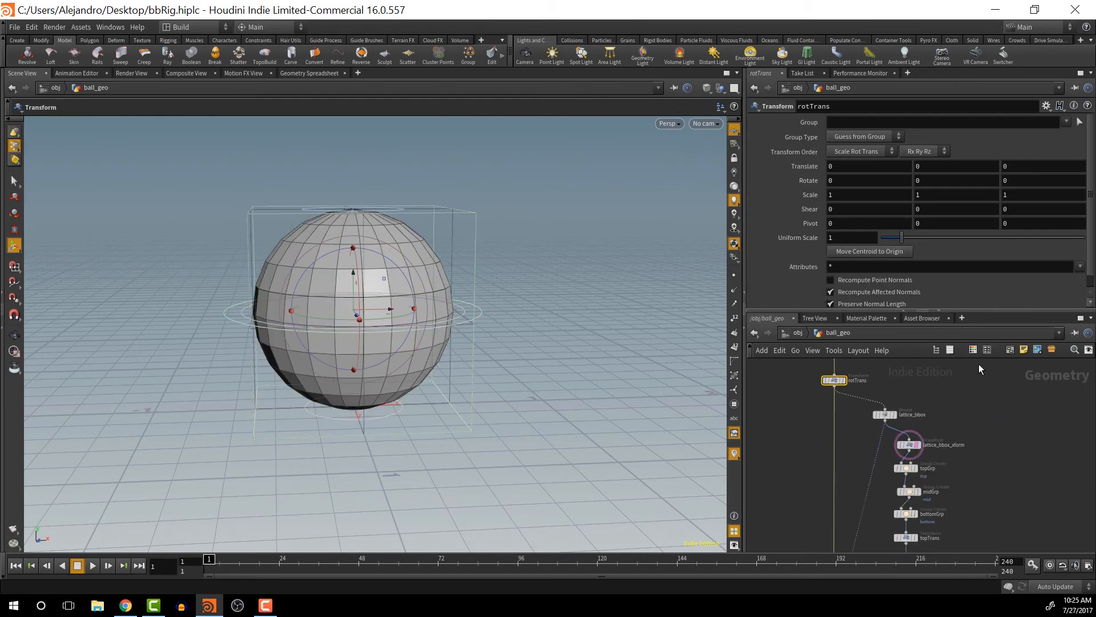
right_click(804, 182)
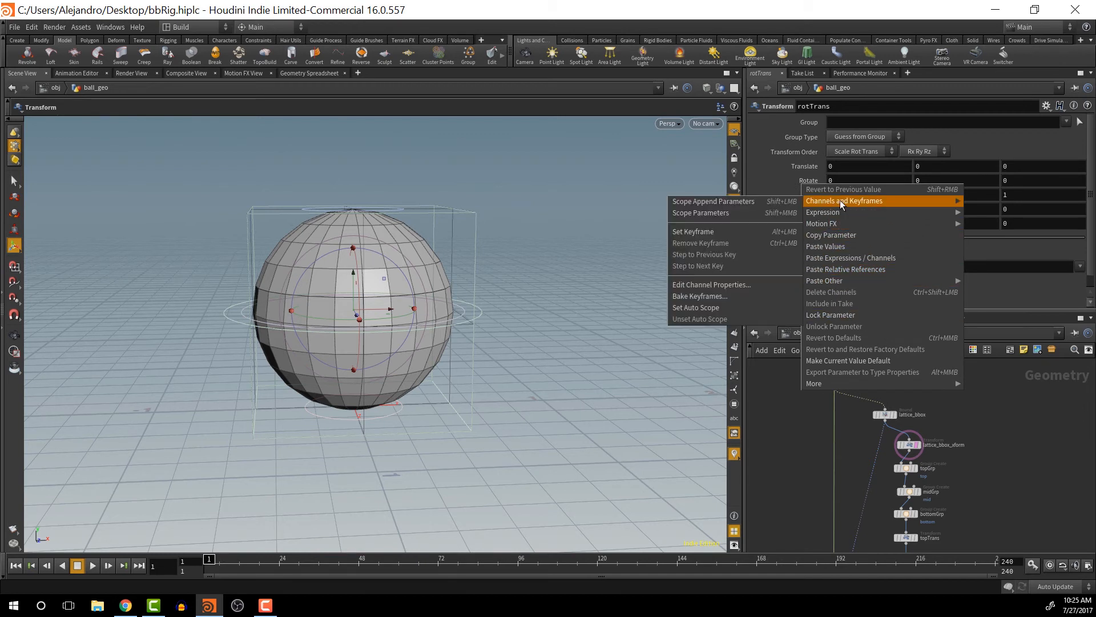
left_click(840, 269)
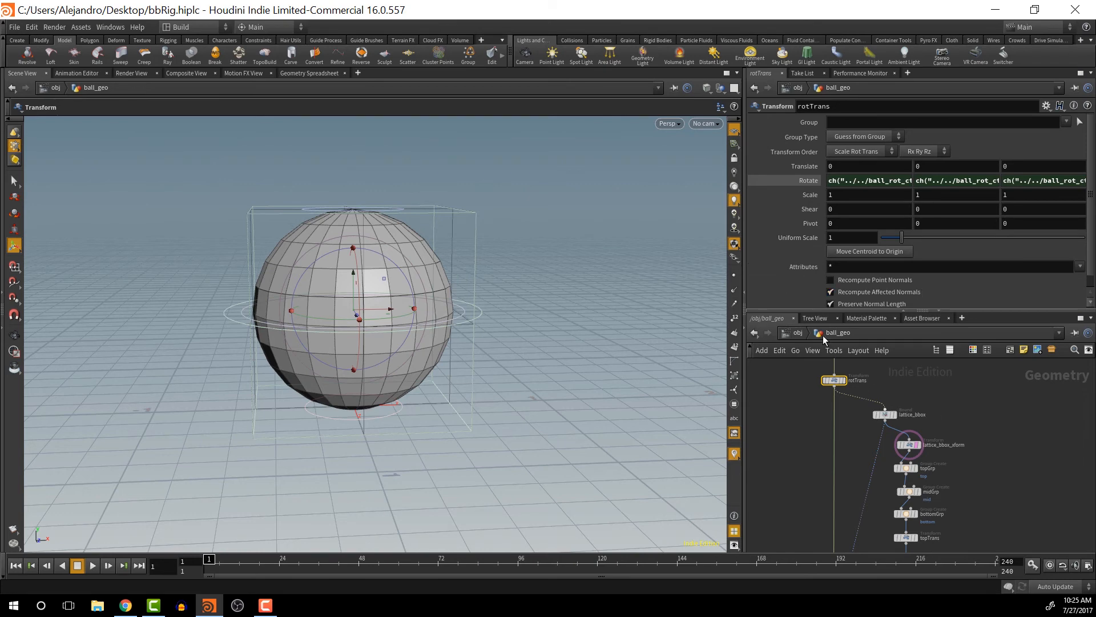
- At the object level, move ball_topSS_ctrl to about (1.12, 0.34, 0.14) and test ball_rot_ctrl by rotating it about 1011° around Z
left_click(798, 332)
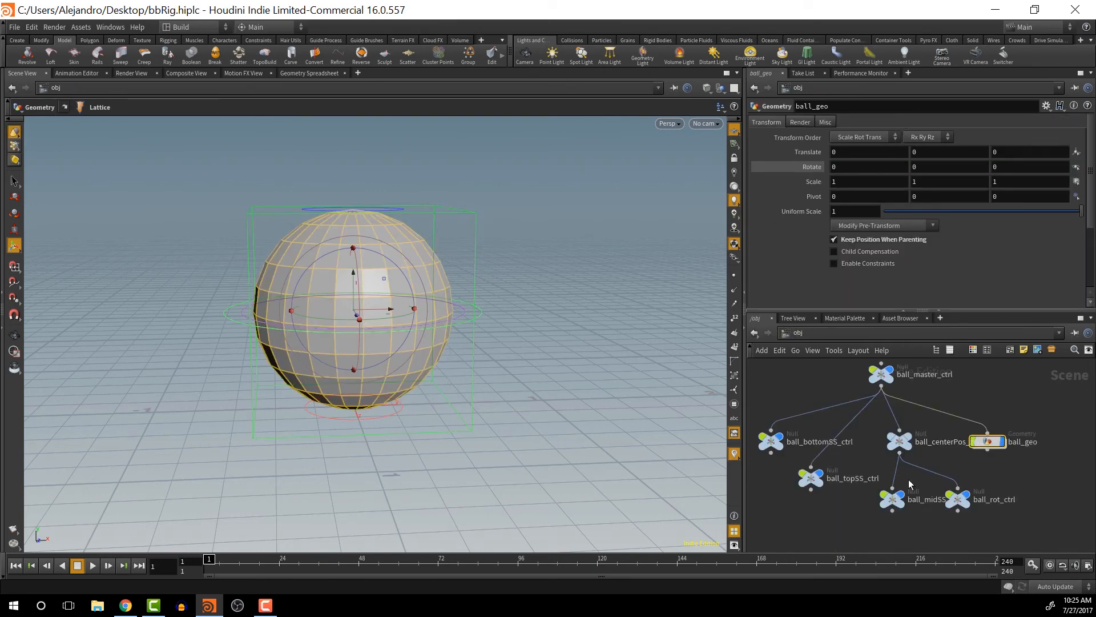
left_click(399, 203)
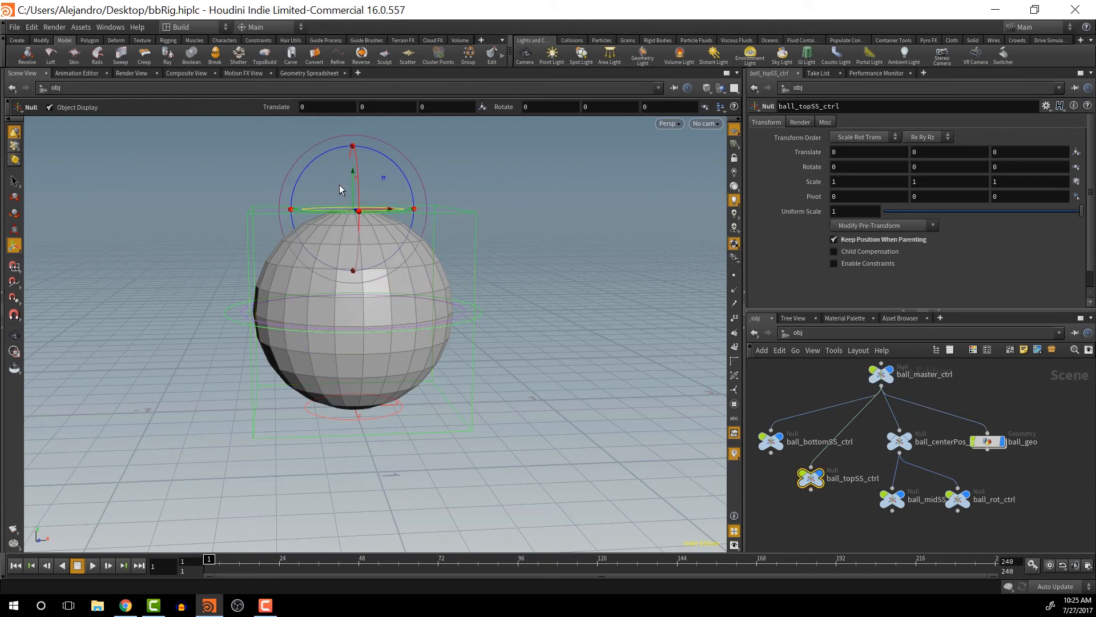
left_click_drag(354, 174, 606, 137)
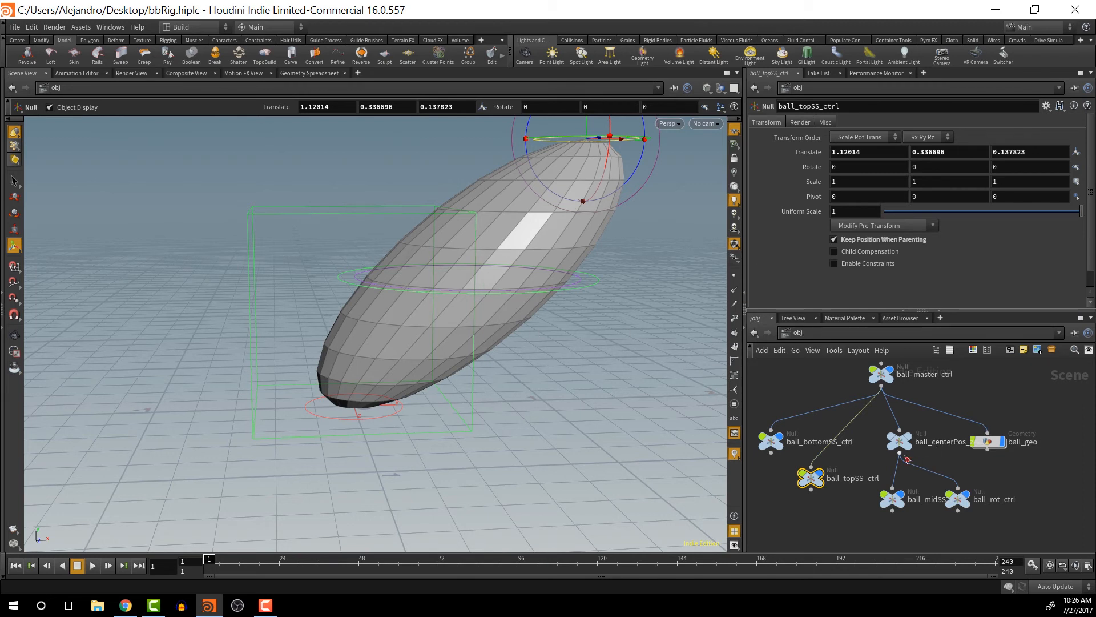
left_click(959, 498)
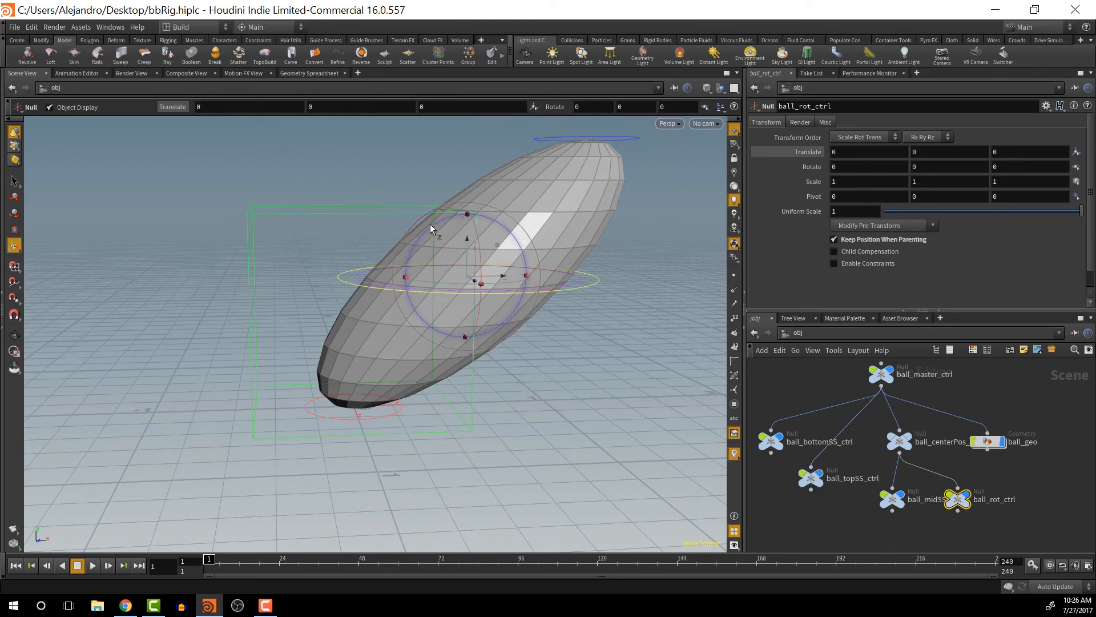
left_click_drag(430, 224, 495, 232)
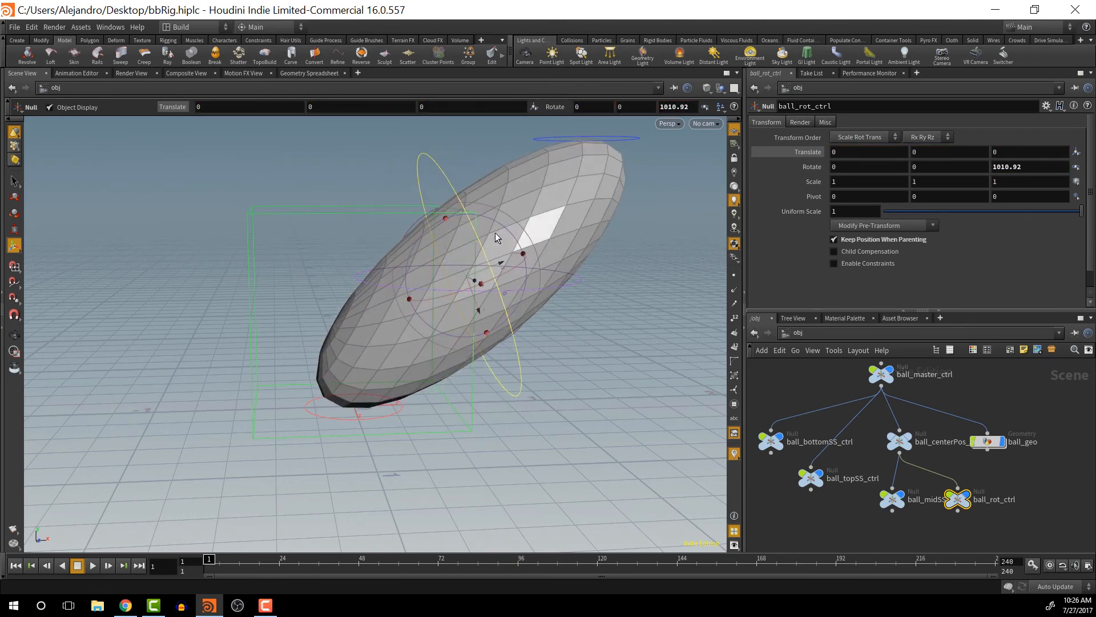
- Undo the rotation test of ball_rot_ctrl and the stretch made with ball_topSS_ctrl
key("ctrl+z")
key("ctrl+z")
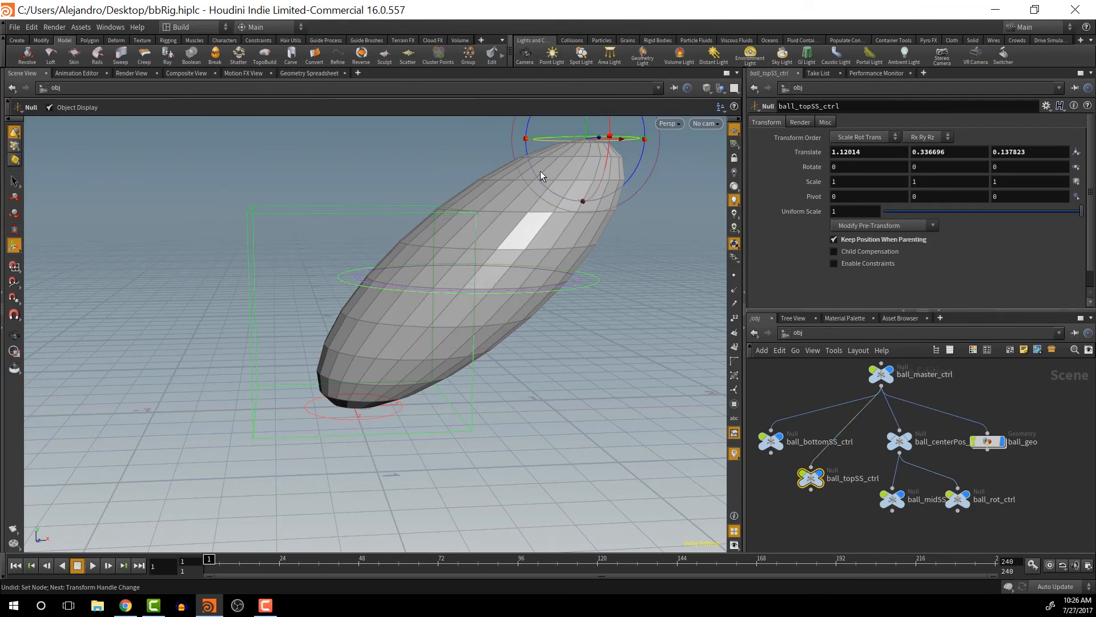
key("ctrl+z")
key("ctrl+z")
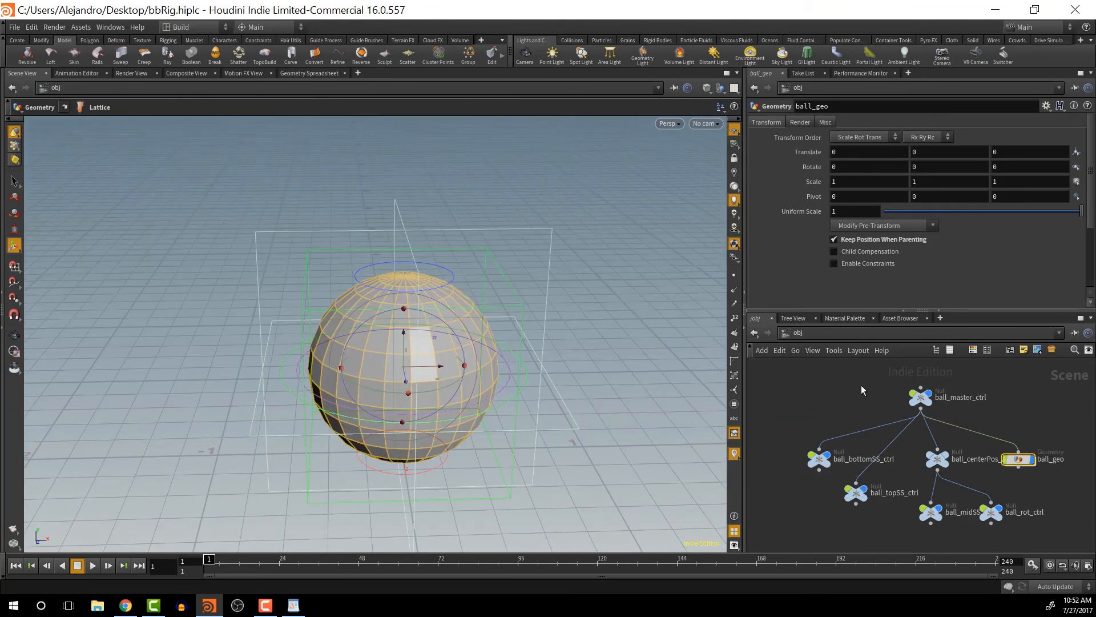
- Try squashing the ball by moving ball_topSS_ctrl downward, and undo the move
left_click(453, 265)
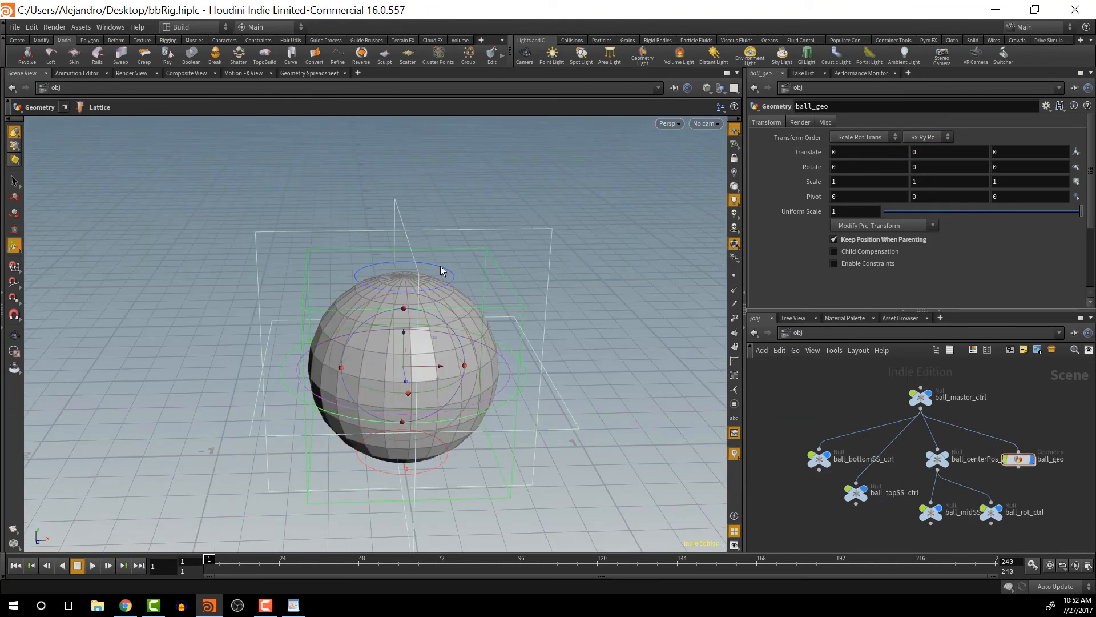
left_click(405, 277)
left_click_drag(407, 276, 419, 343)
key("ctrl+z")
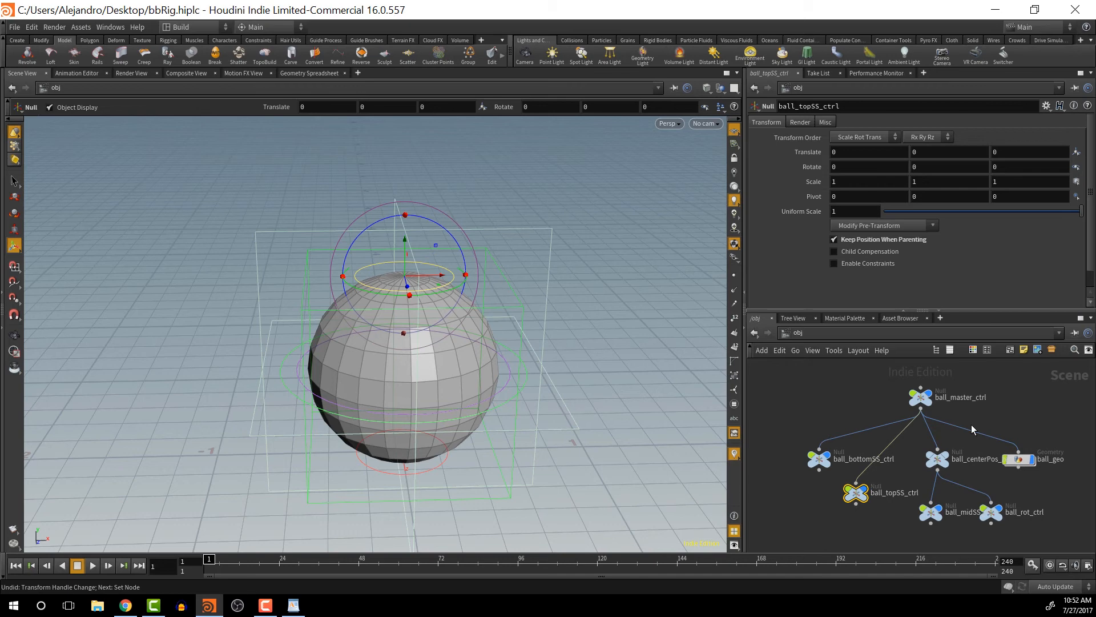
- Copy the Translate Y parameter of the ball_topSS_ctrl null
left_click(1025, 460)
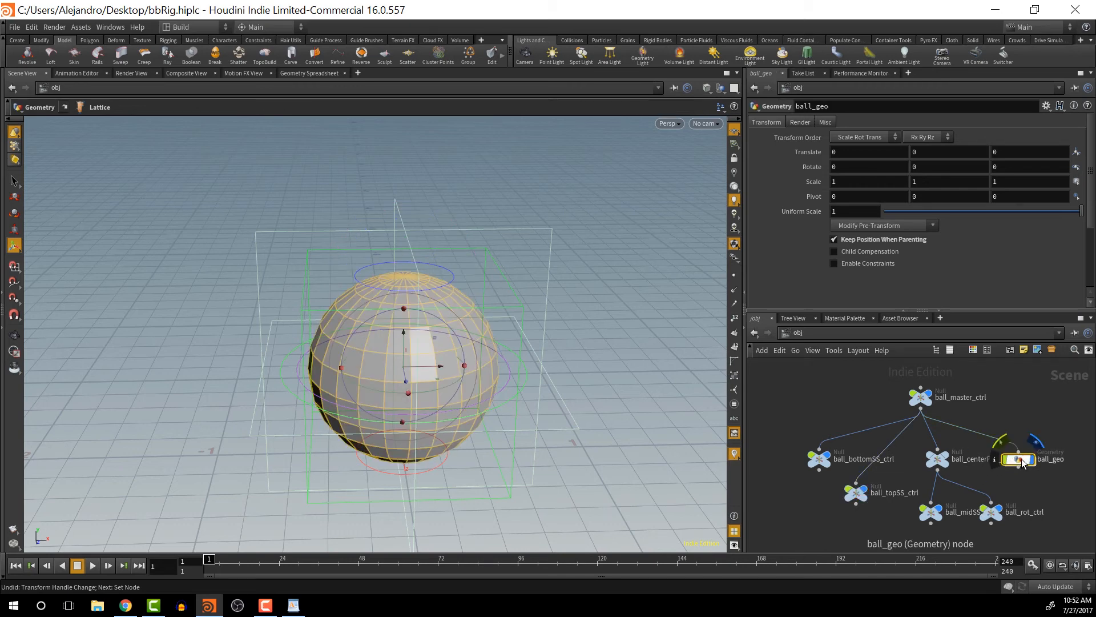
left_click(856, 493)
right_click(931, 158)
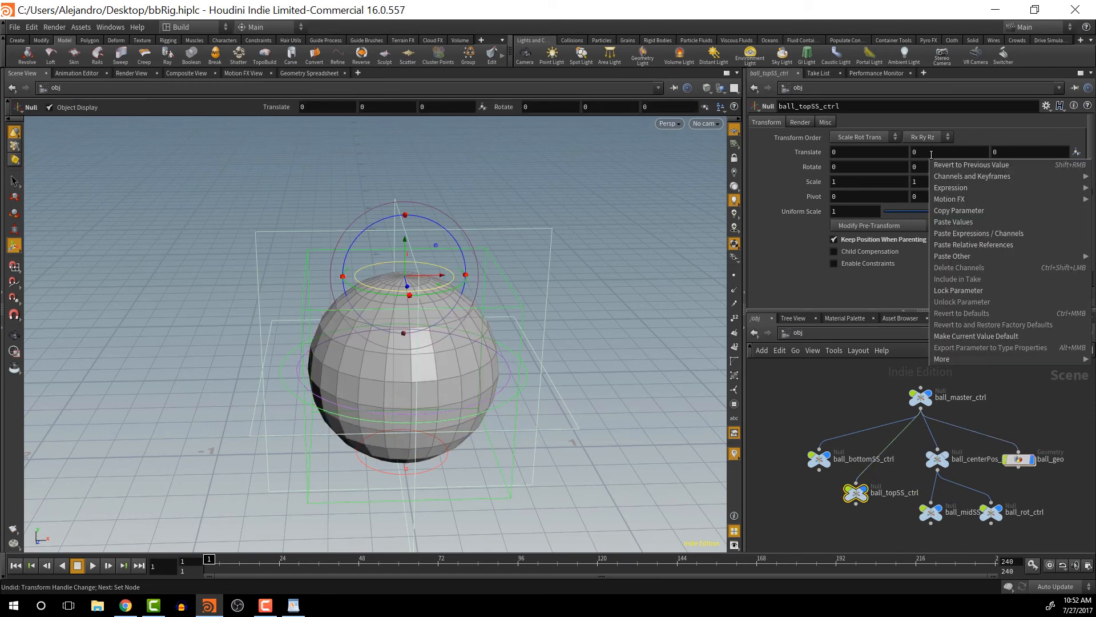
right_click(928, 150)
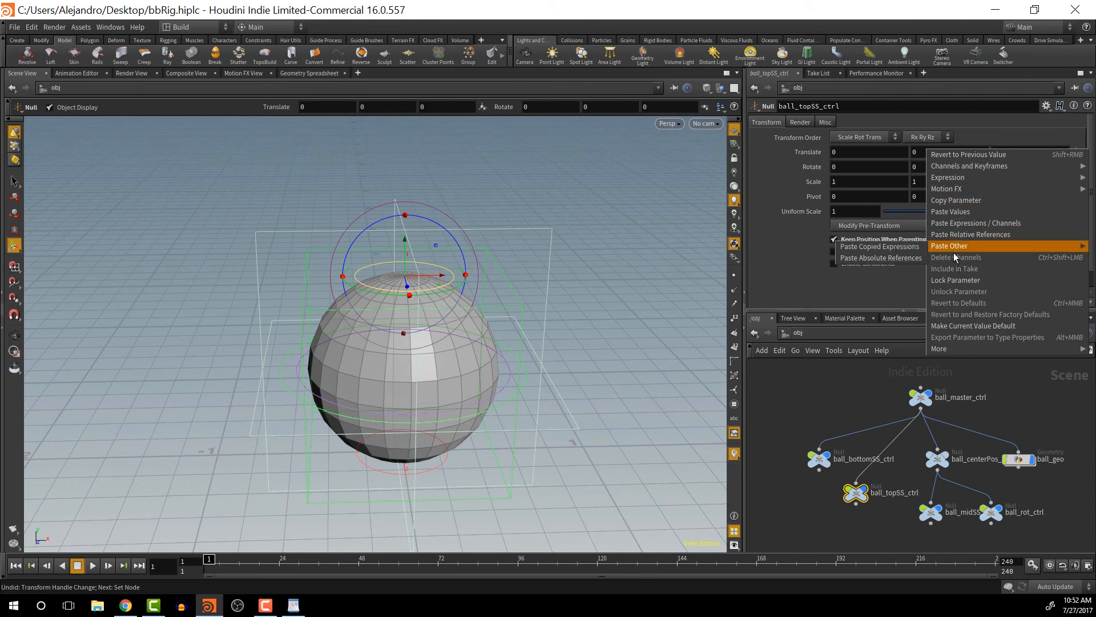
left_click(959, 201)
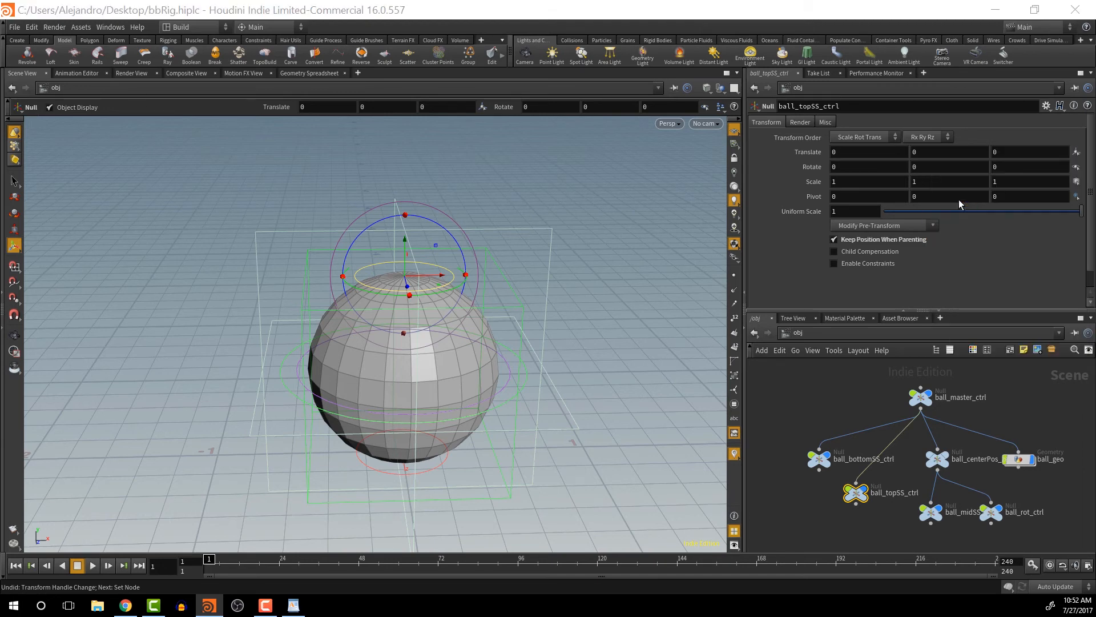
- Inside ball_geo, begin the Scale X expression of lattice_bbox_xform with sqrt(1/(sq
double_click(1015, 461)
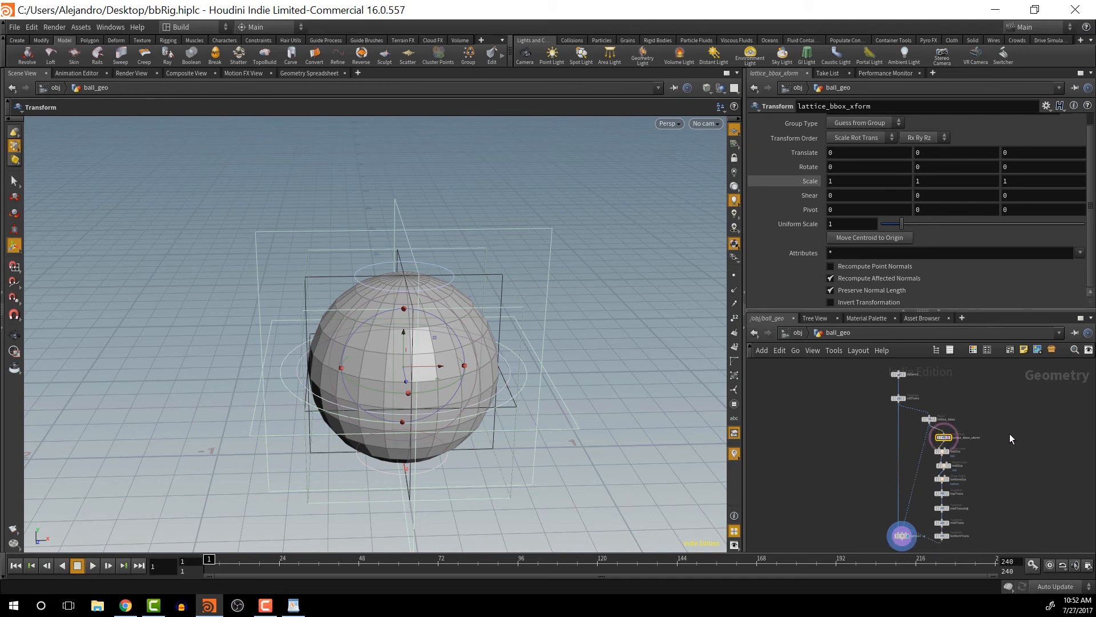
scroll(1009, 433, "up", 3)
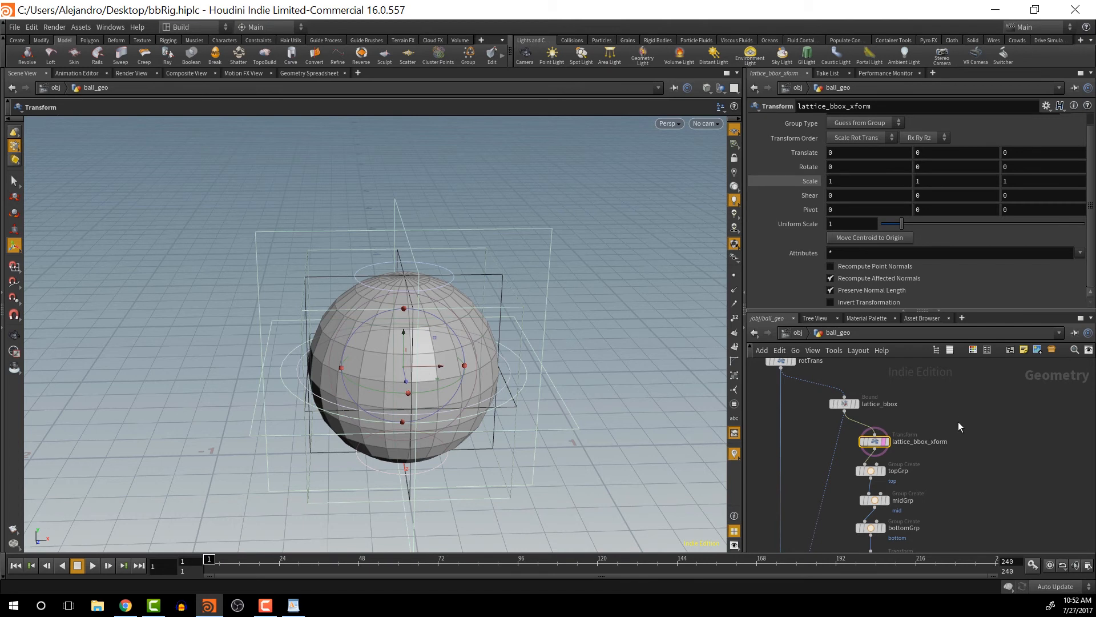
middle_click_drag(945, 463, 983, 465)
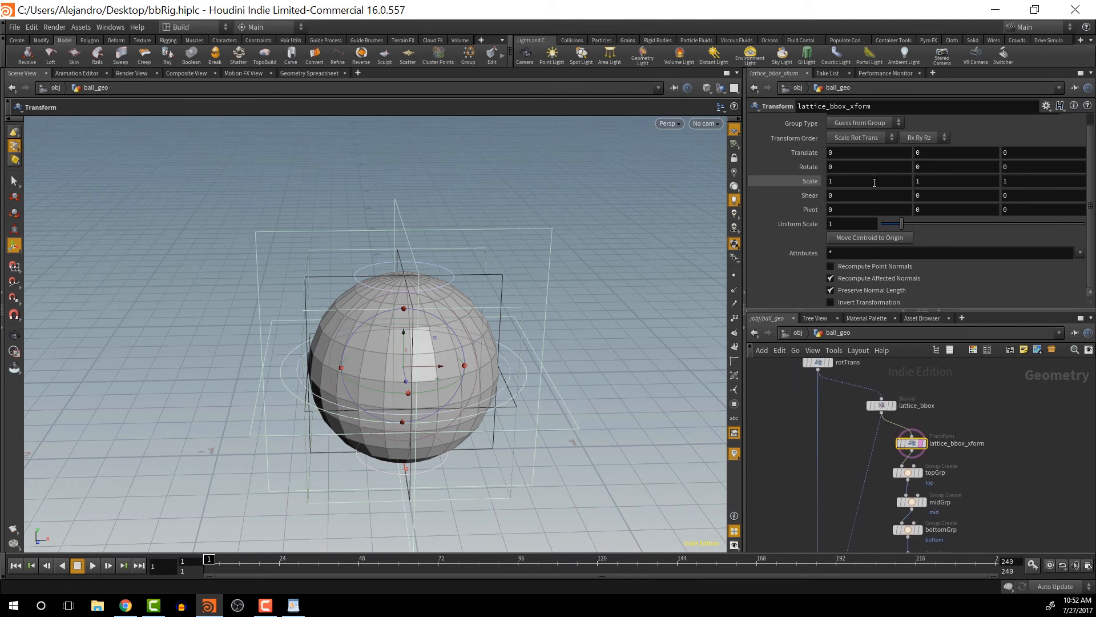
left_click(857, 185)
key("BackSpace")
type("s")
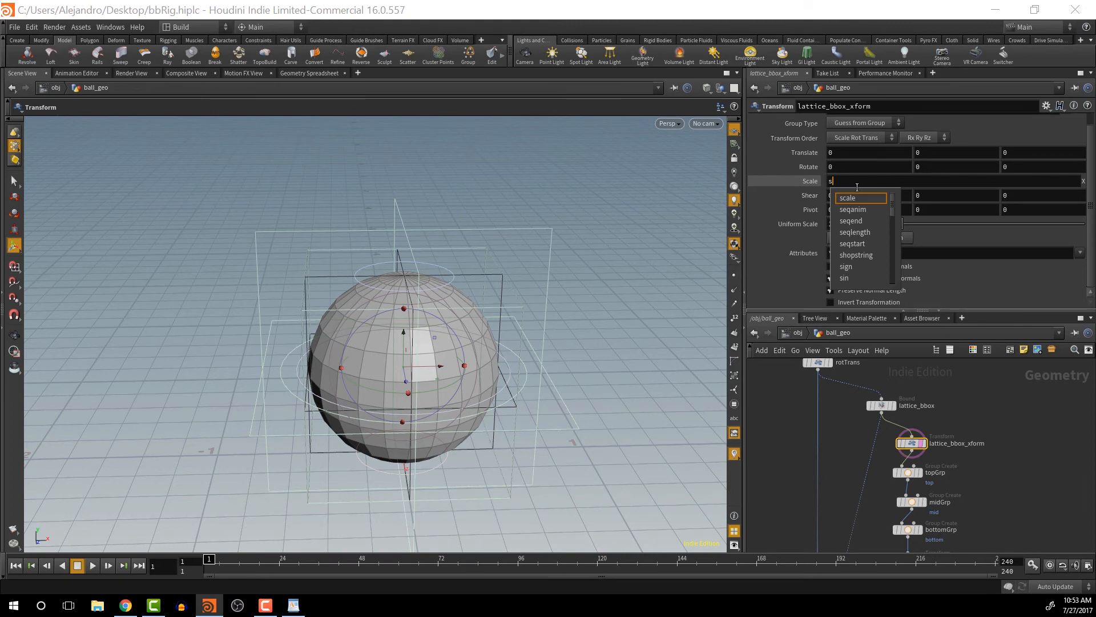
type("qrt")
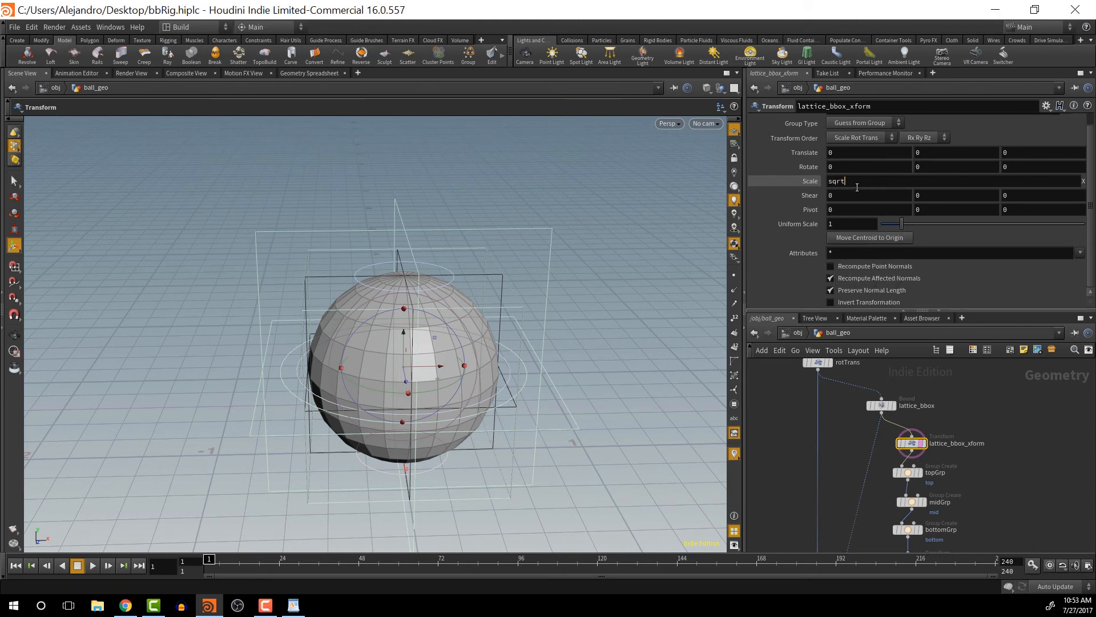
type("(")
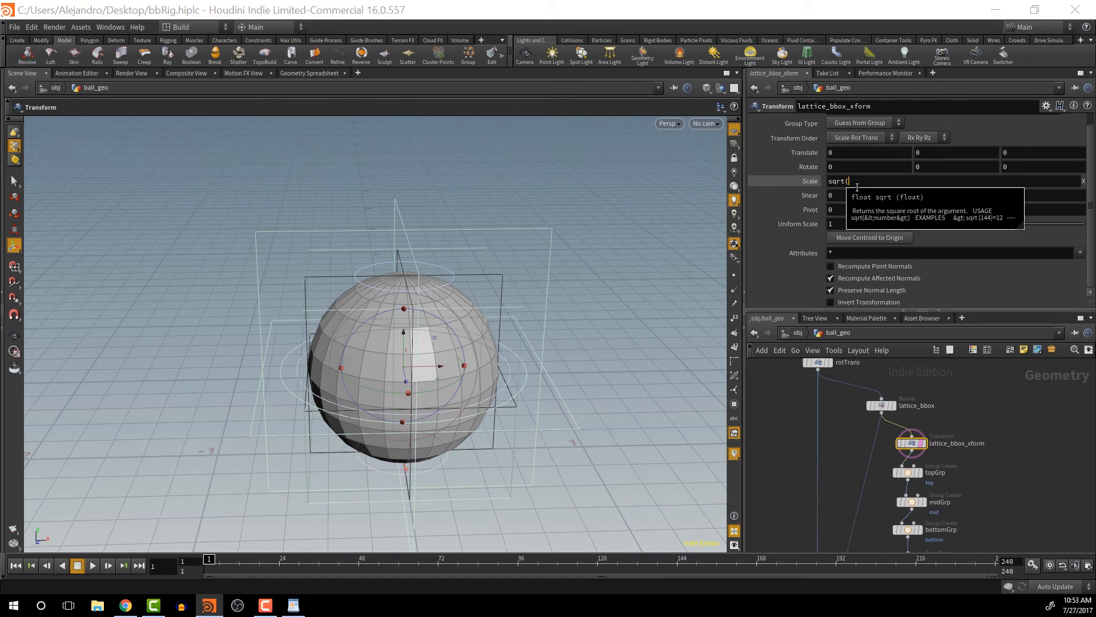
type("1/(s")
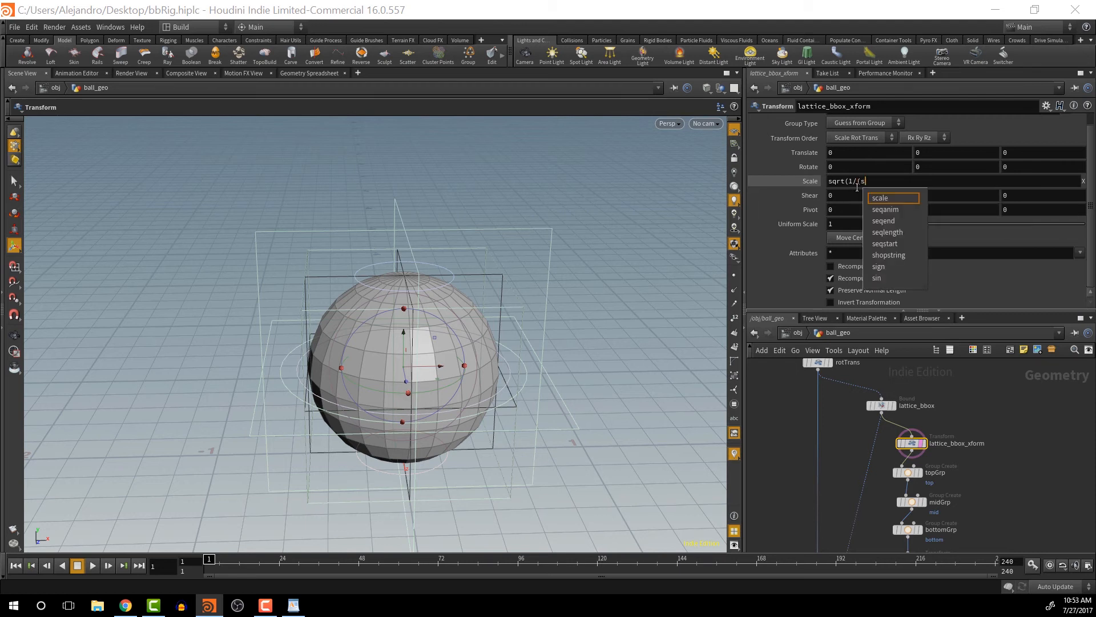
type("q")
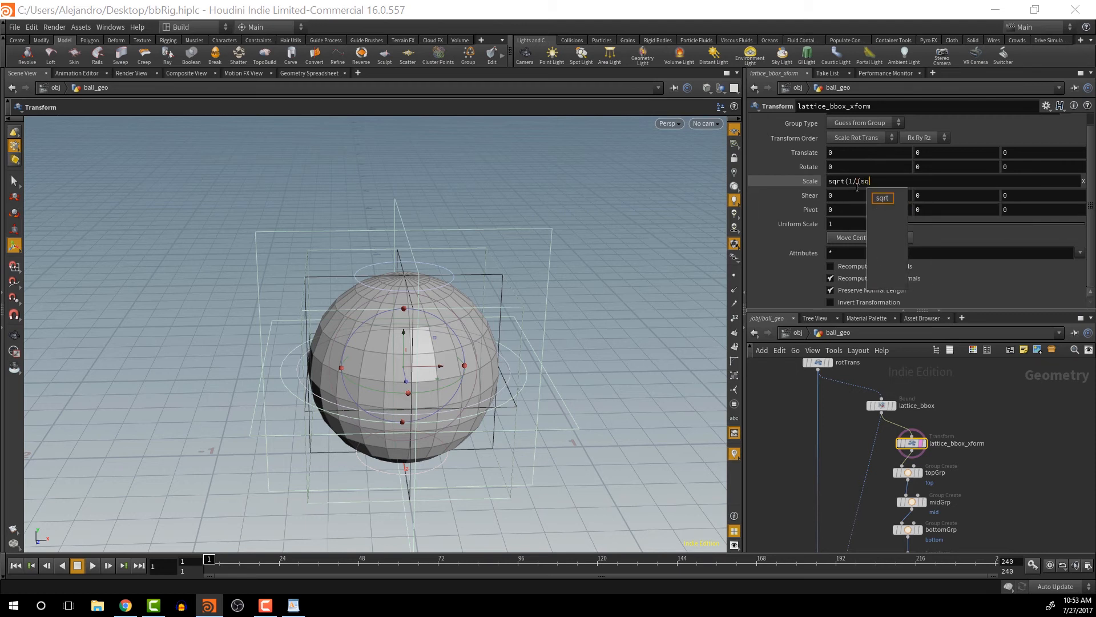
key("Return")
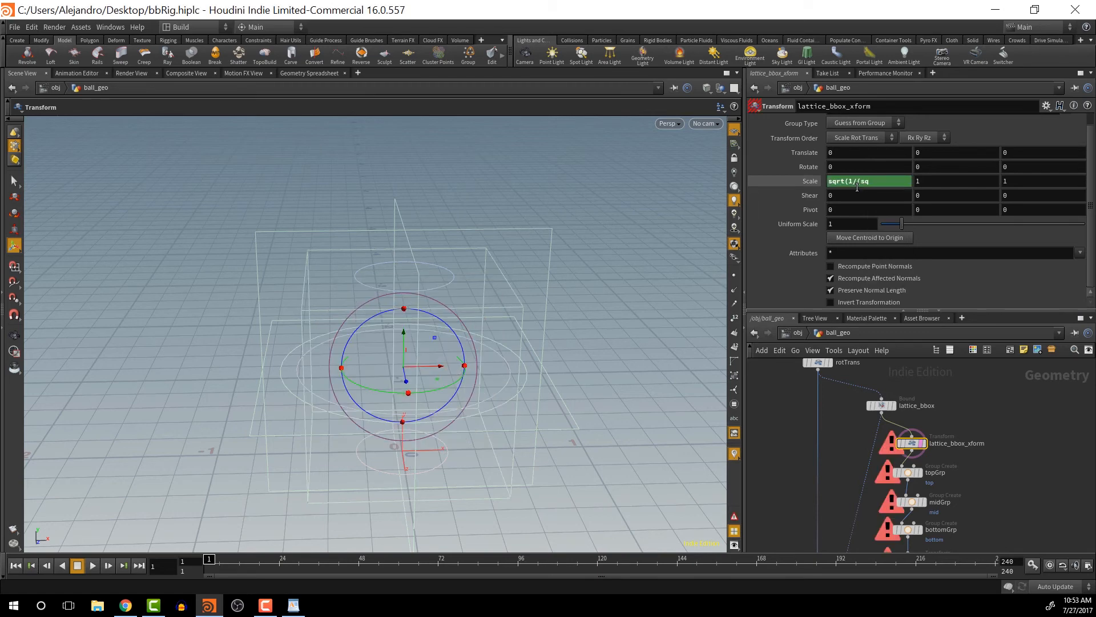
- Extend the Scale X expression of lattice_bbox_xform to the empty skeleton sqrt(1/(sqrt(()^2)))
left_click(871, 181)
type("rt")
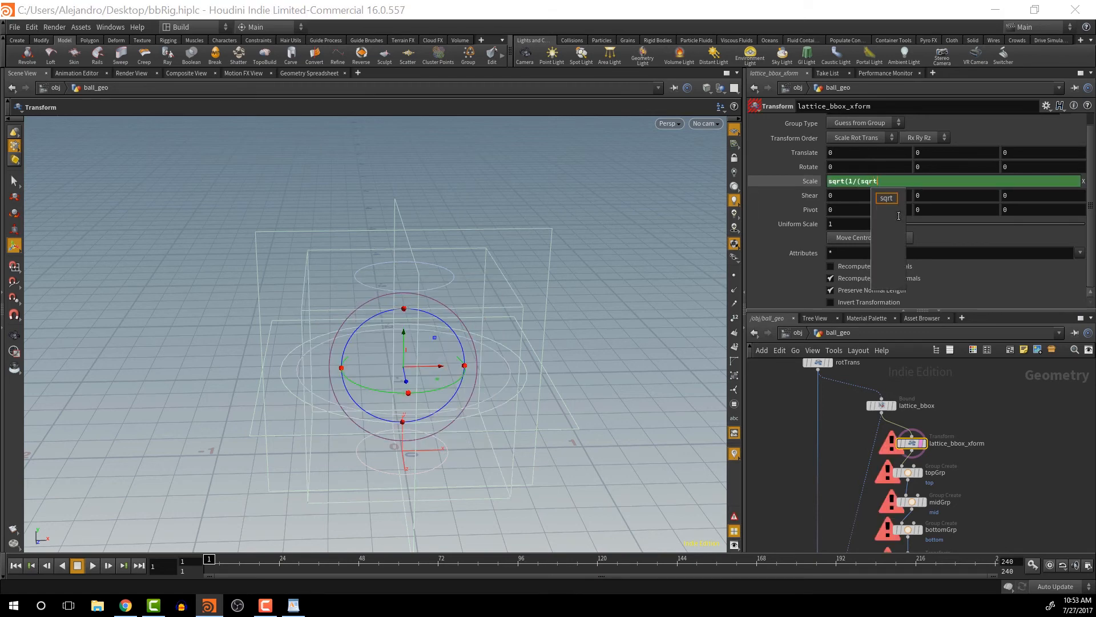
type("(")
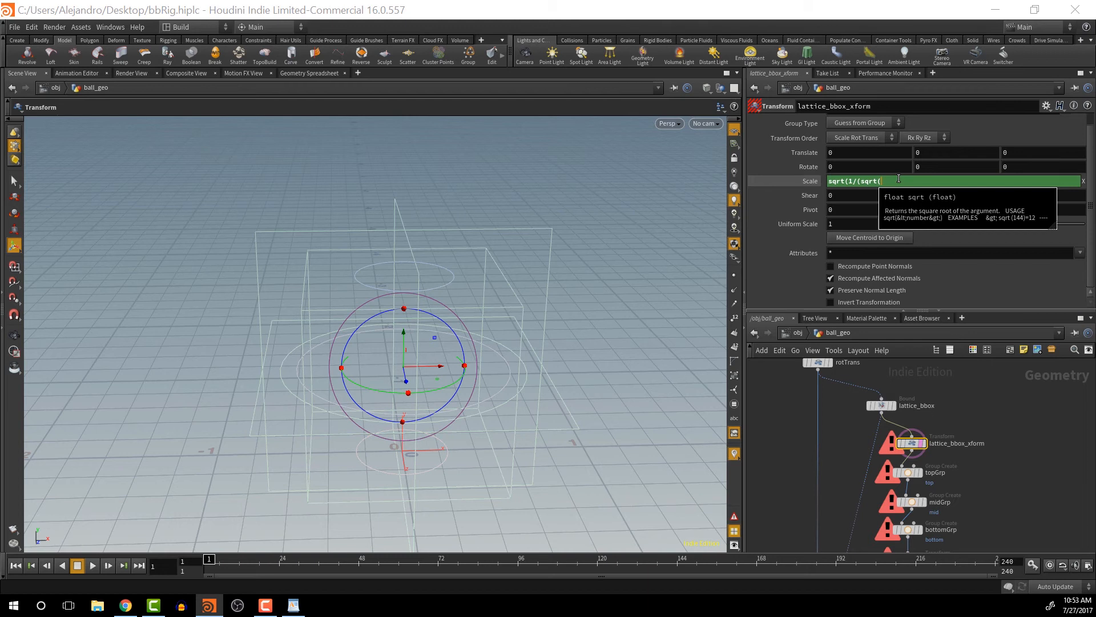
type("))")
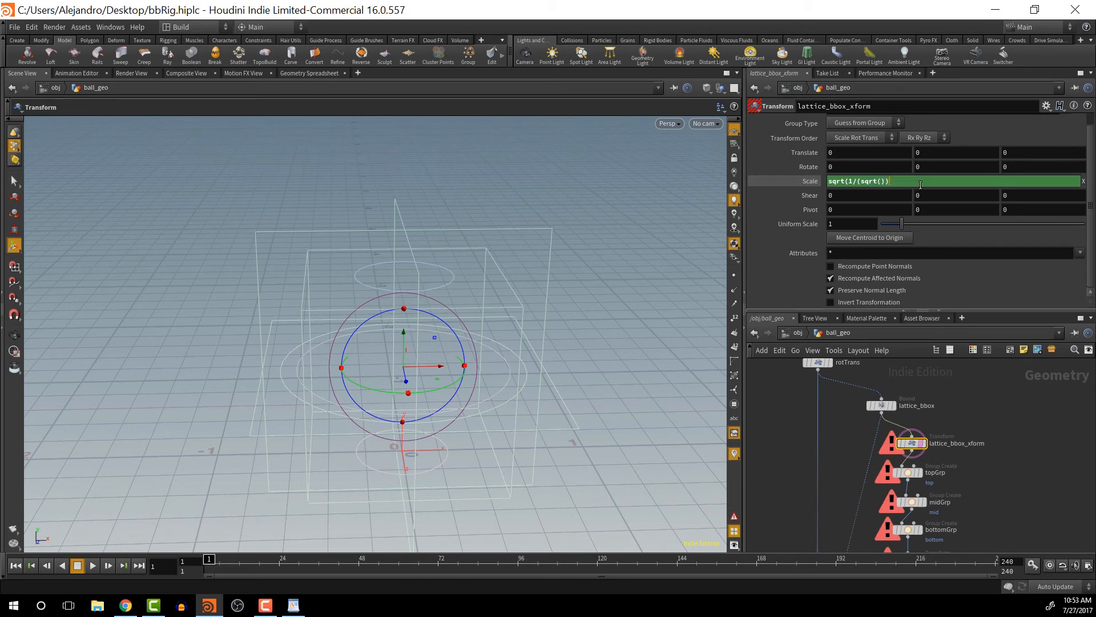
type(")")
right_click(882, 181)
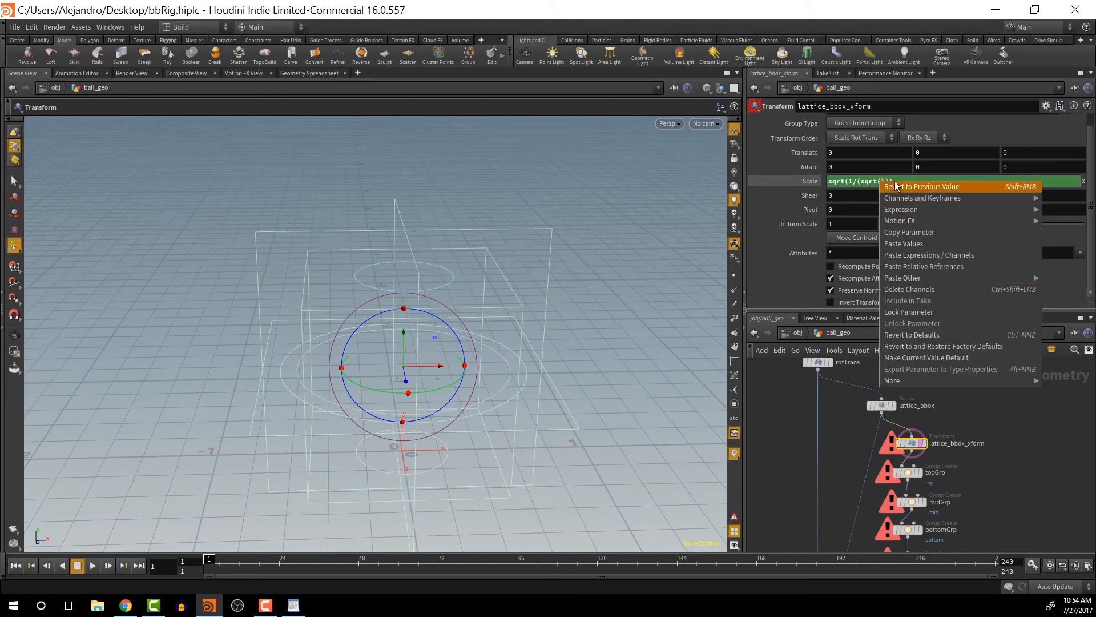
left_click(917, 171)
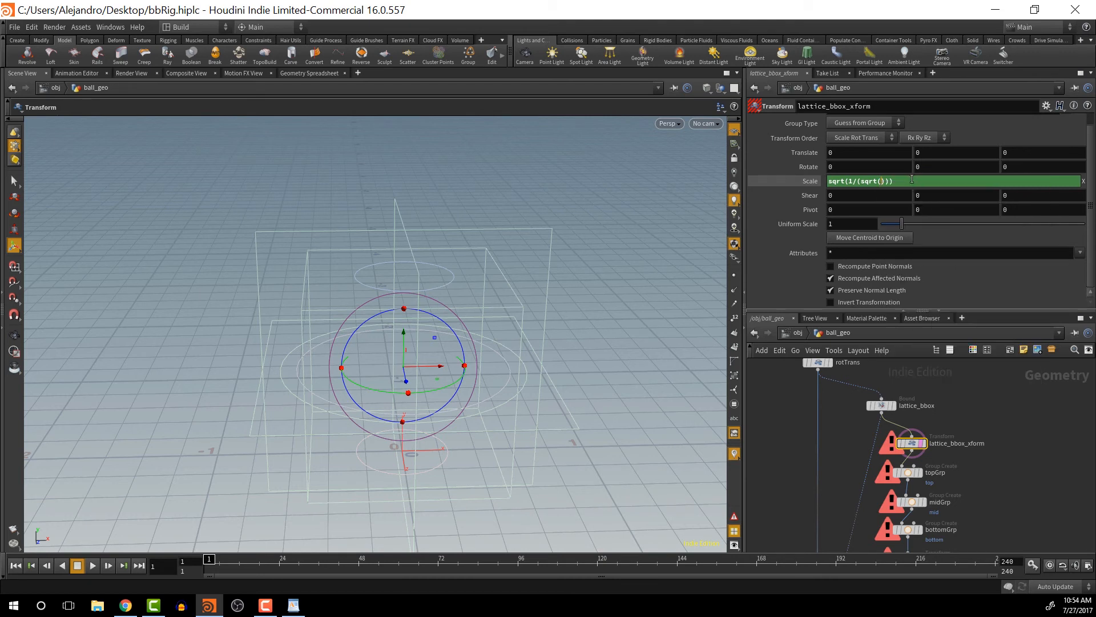
left_click(882, 181)
type("()^2")
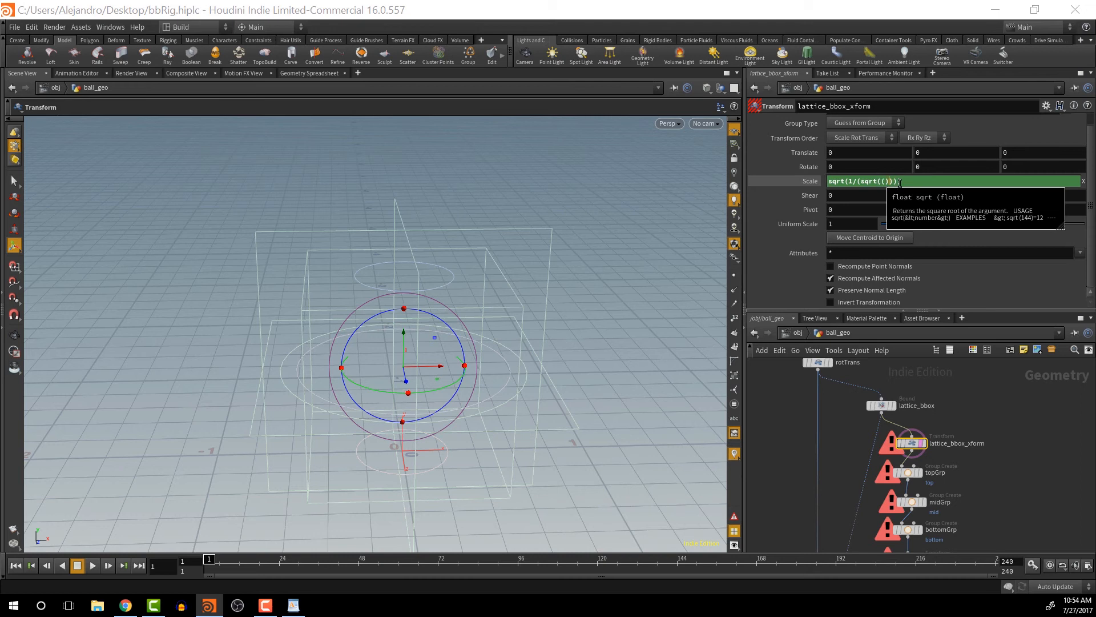
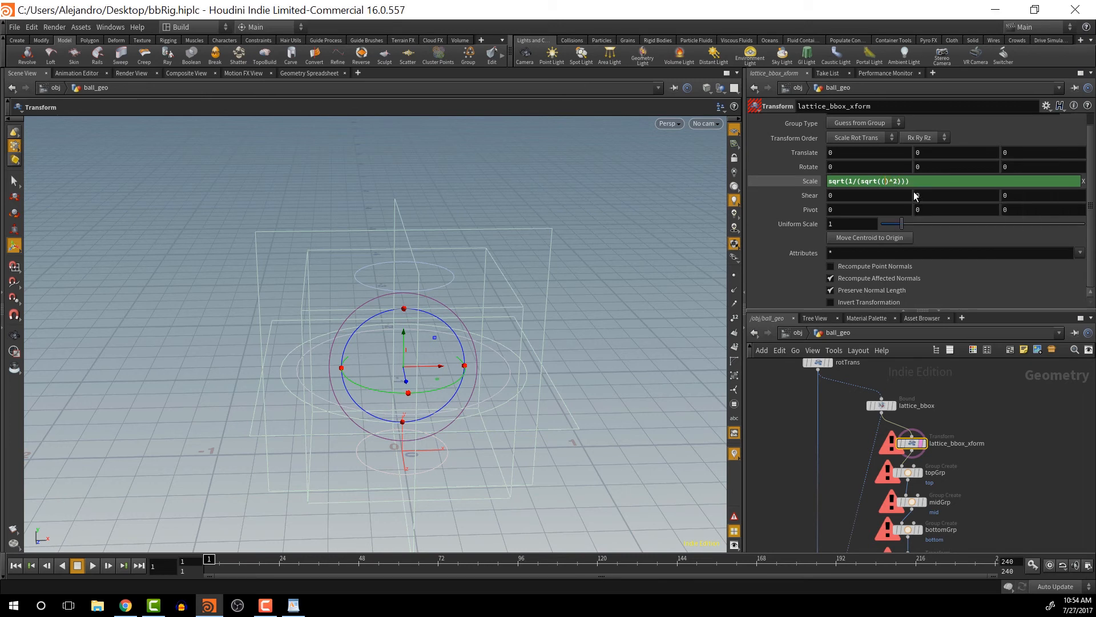
- Paste the copied Translate Y as a relative reference inside the squared parentheses of the Scale X expression and add +1 after it
right_click(885, 182)
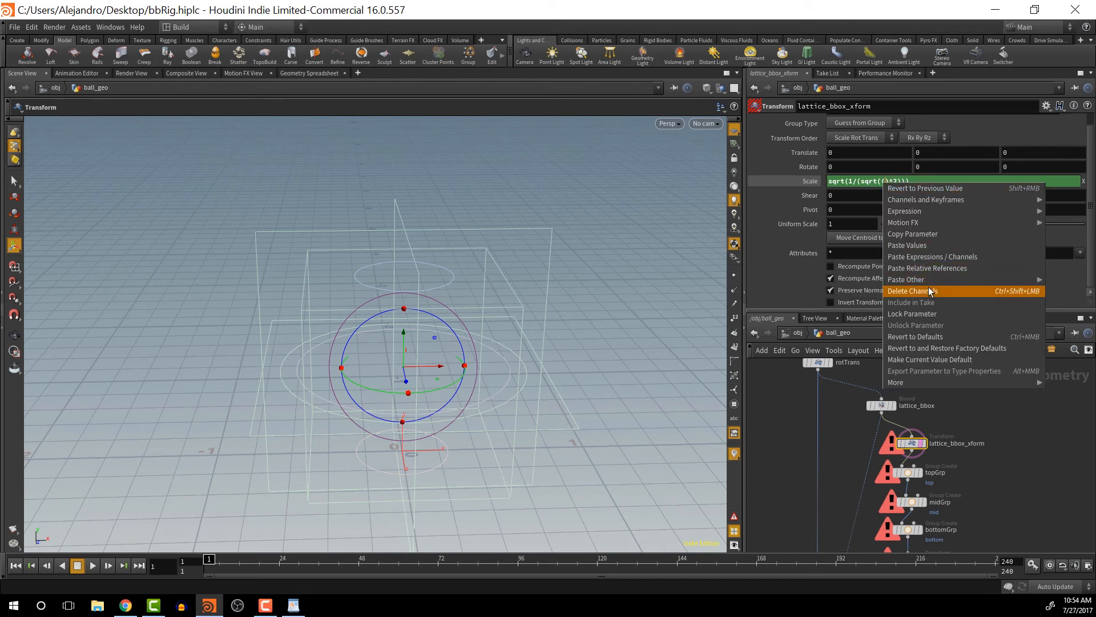
left_click(933, 268)
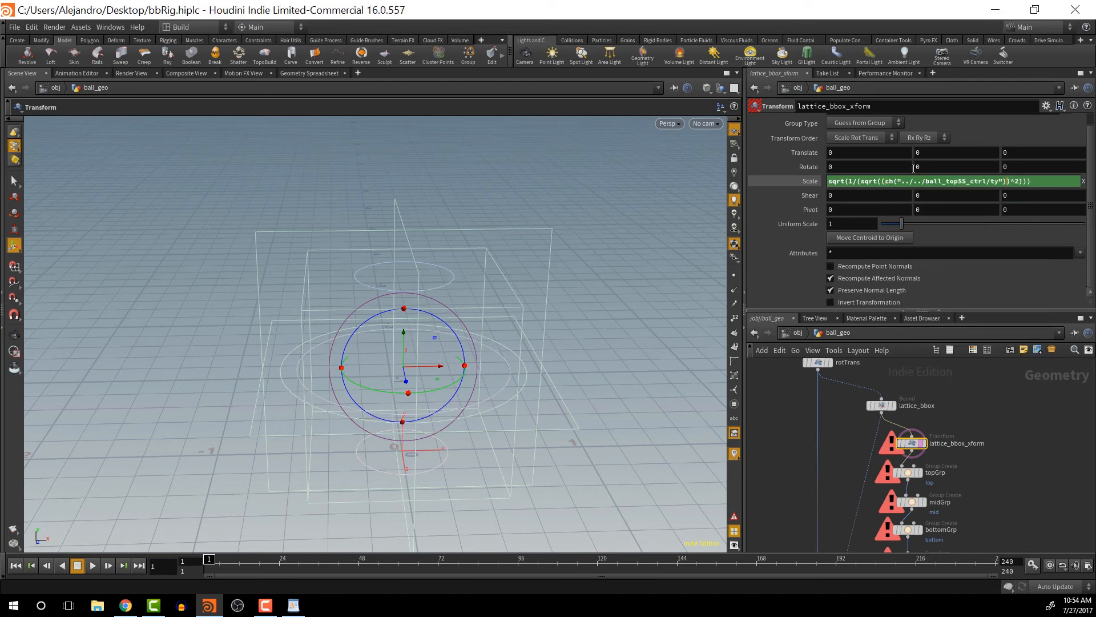
left_click(957, 180)
key("BackSpace")
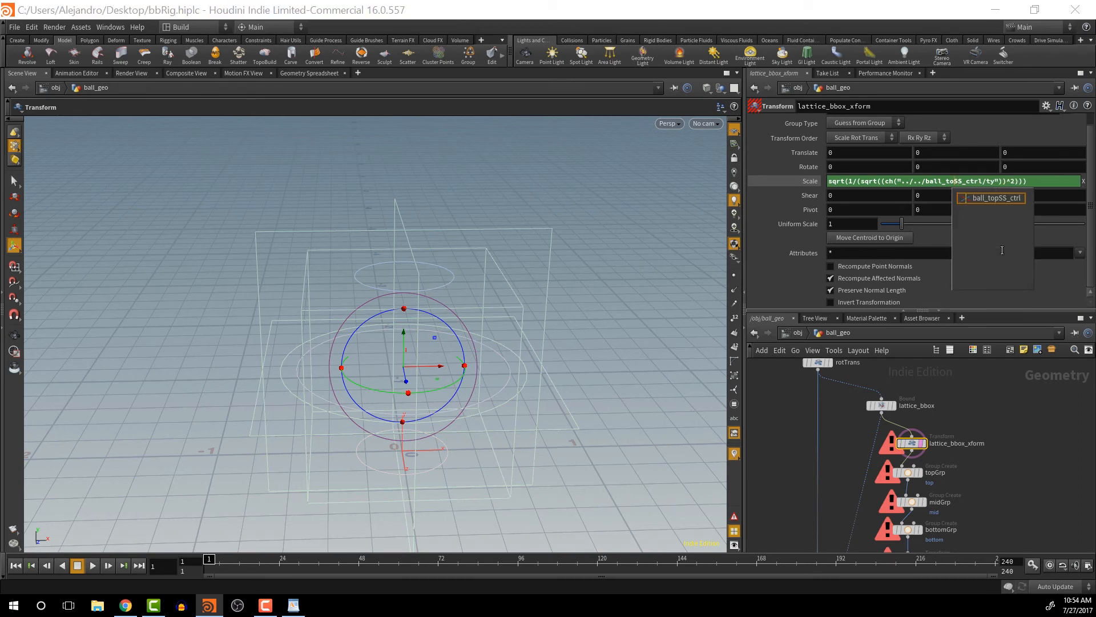
type("p")
left_click(1006, 182)
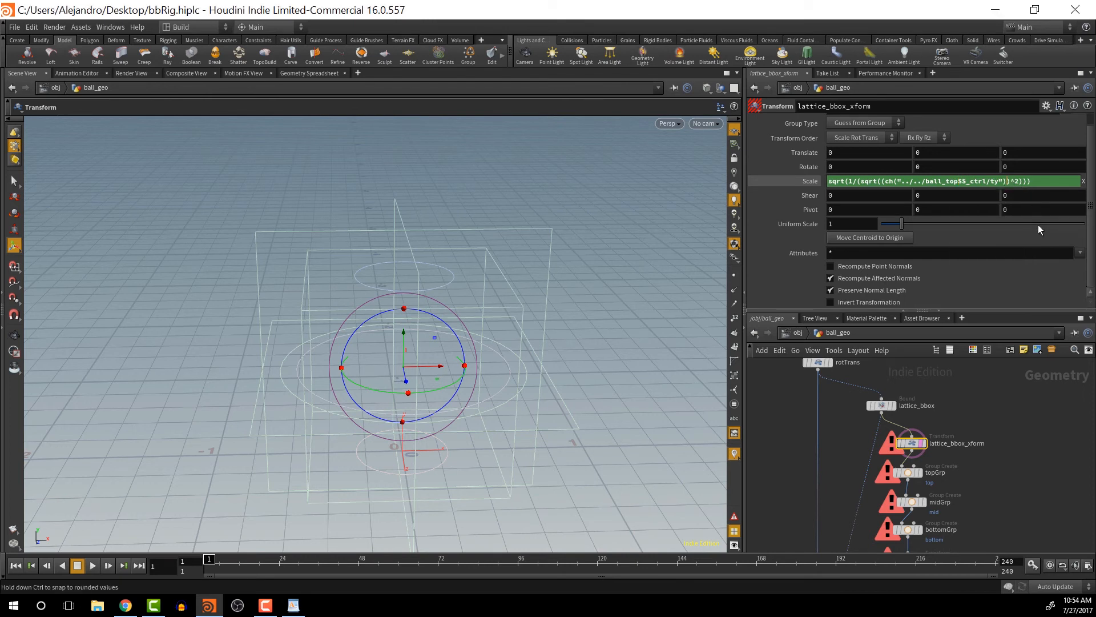
type("+1")
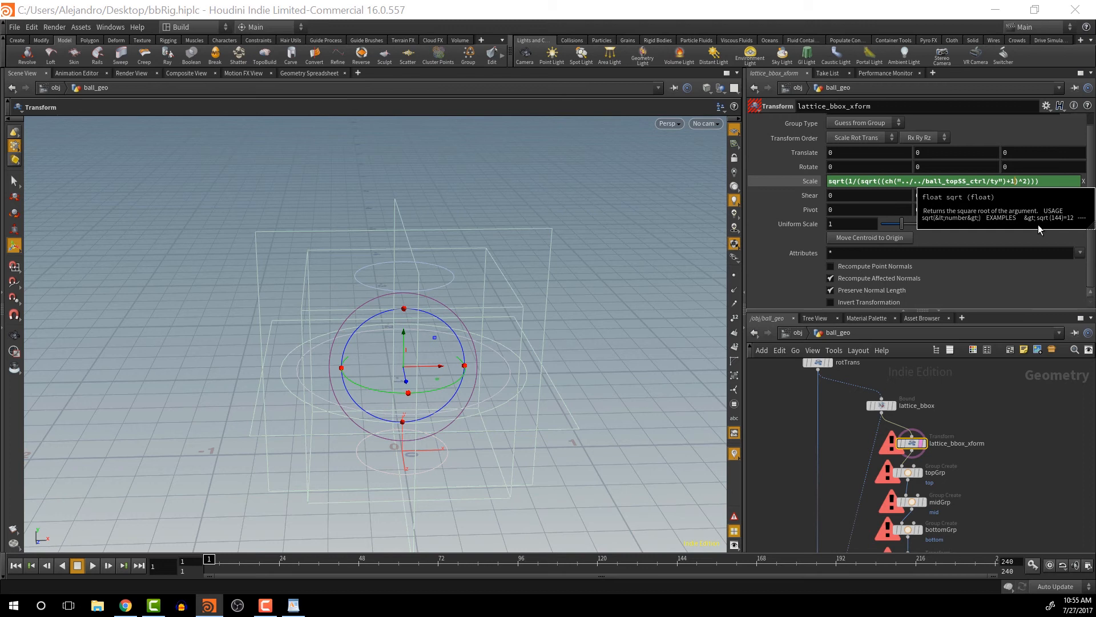
- Subtract a second pasted relative reference after the +1, retarget it to ball_bottomSS_ctrl/ty, and commit the Scale X expression
type("-")
right_click(1017, 183)
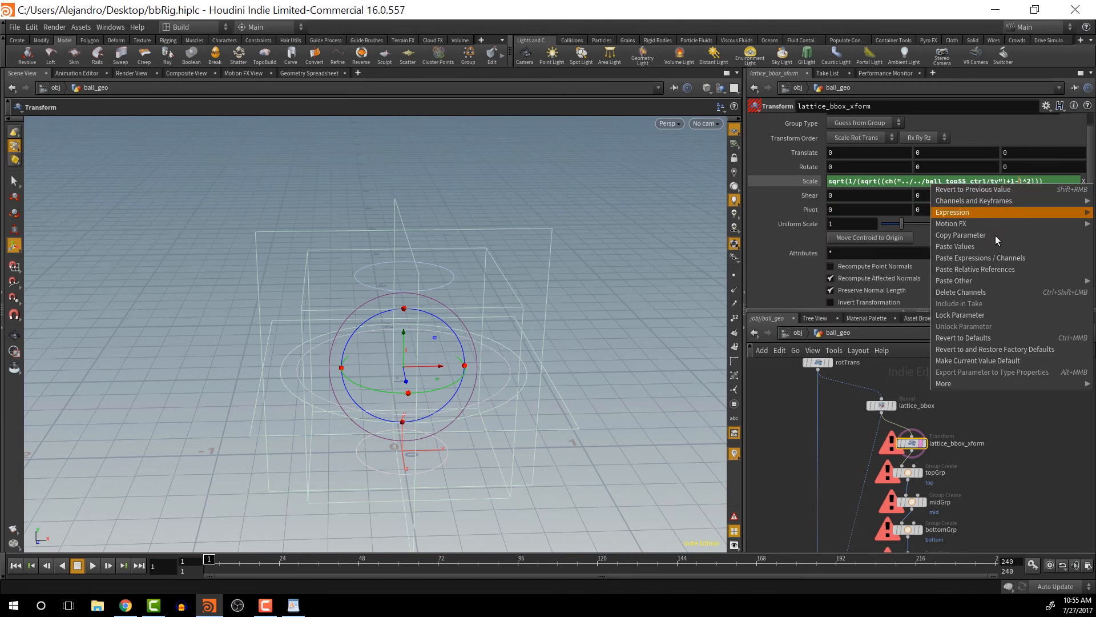
left_click(991, 266)
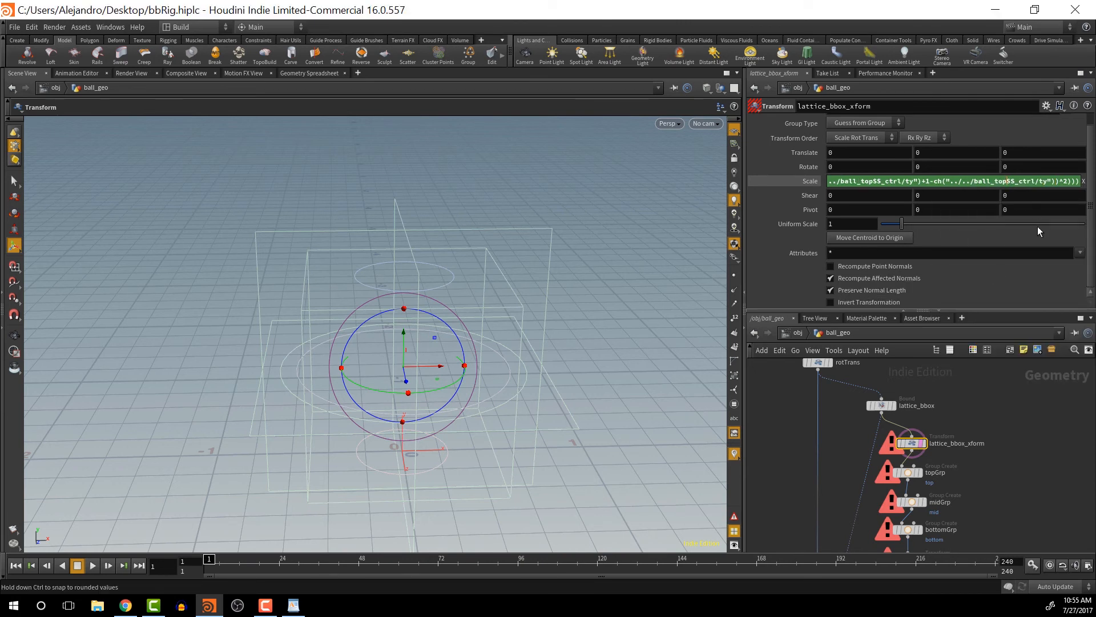
key("BackSpace")
key("BackSpace")
key("BackSpace")
type("bo")
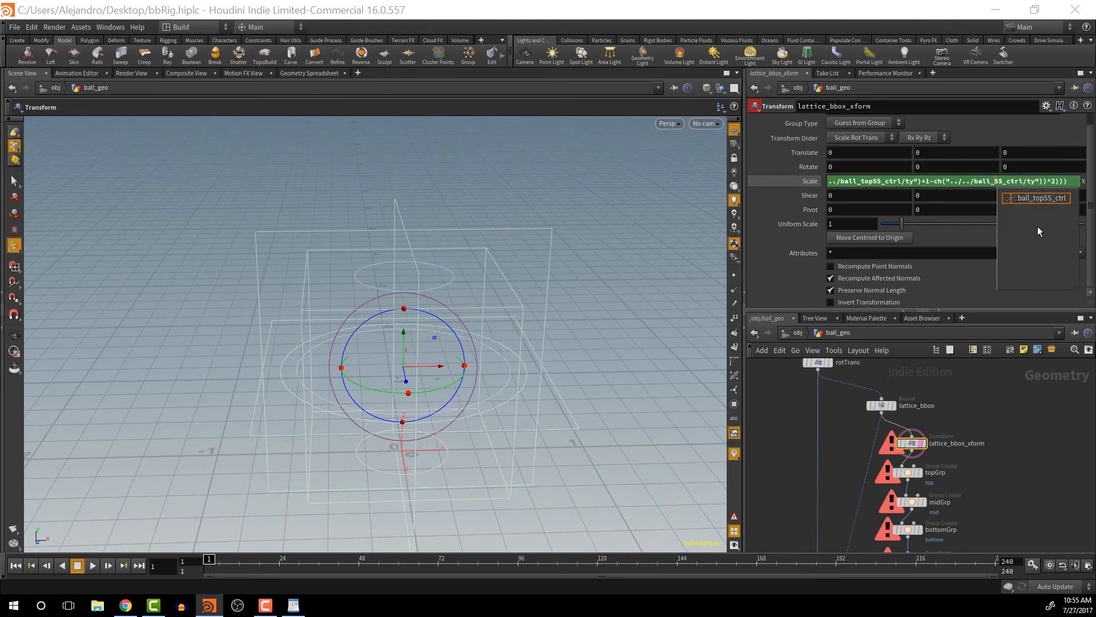
type("ttom")
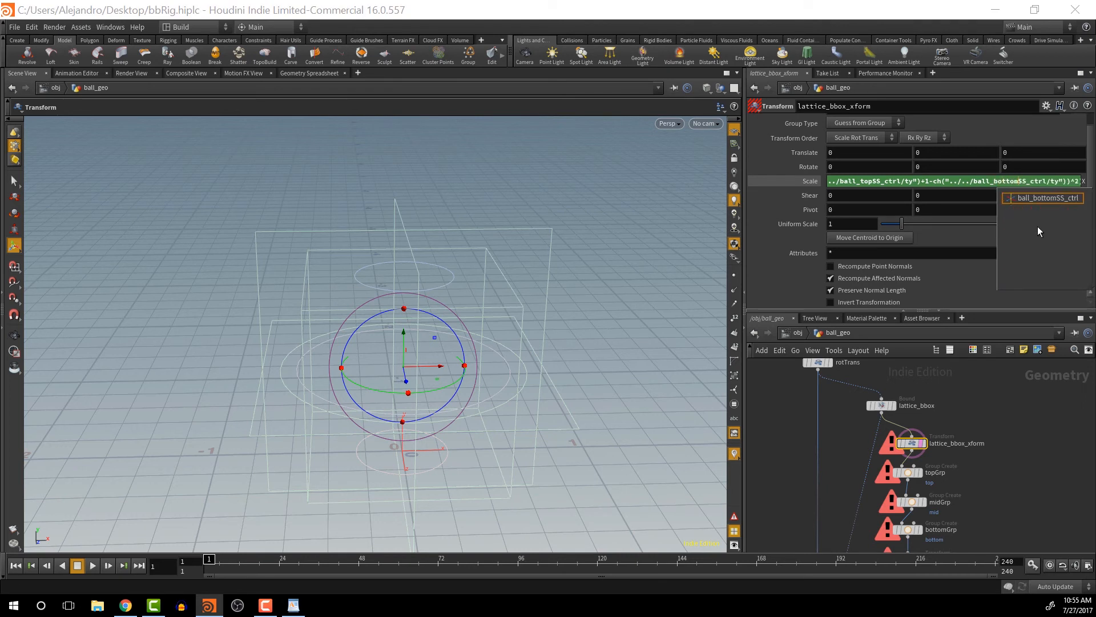
left_click(1014, 182)
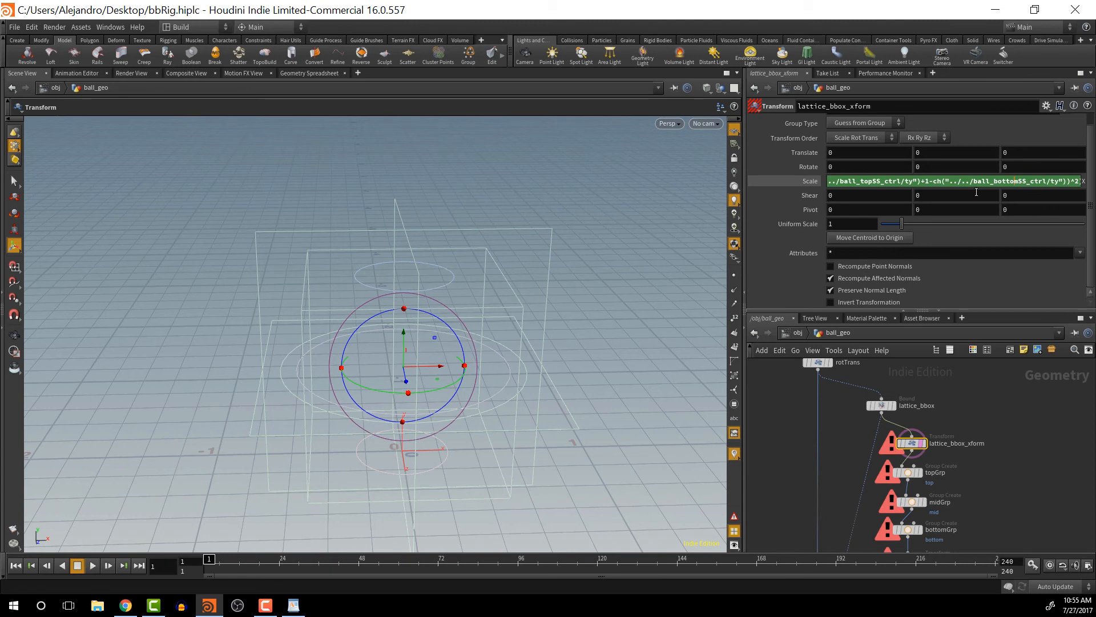
key("Return")
- Copy the full Scale X expression of lattice_bbox_xform into its Scale Z value
double_click(883, 181)
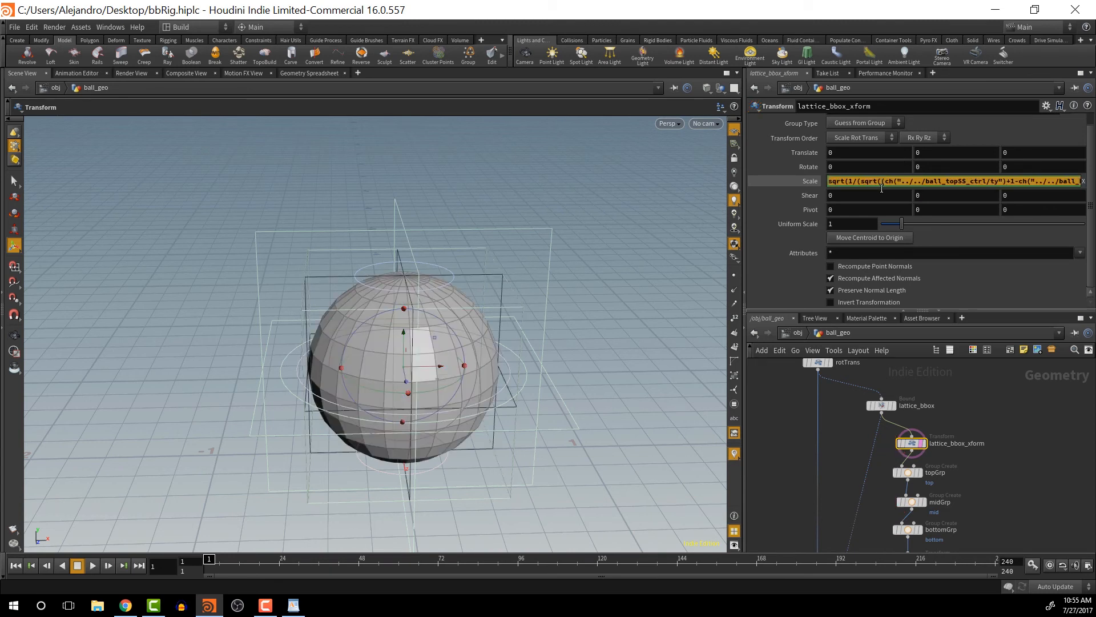
left_click(944, 197)
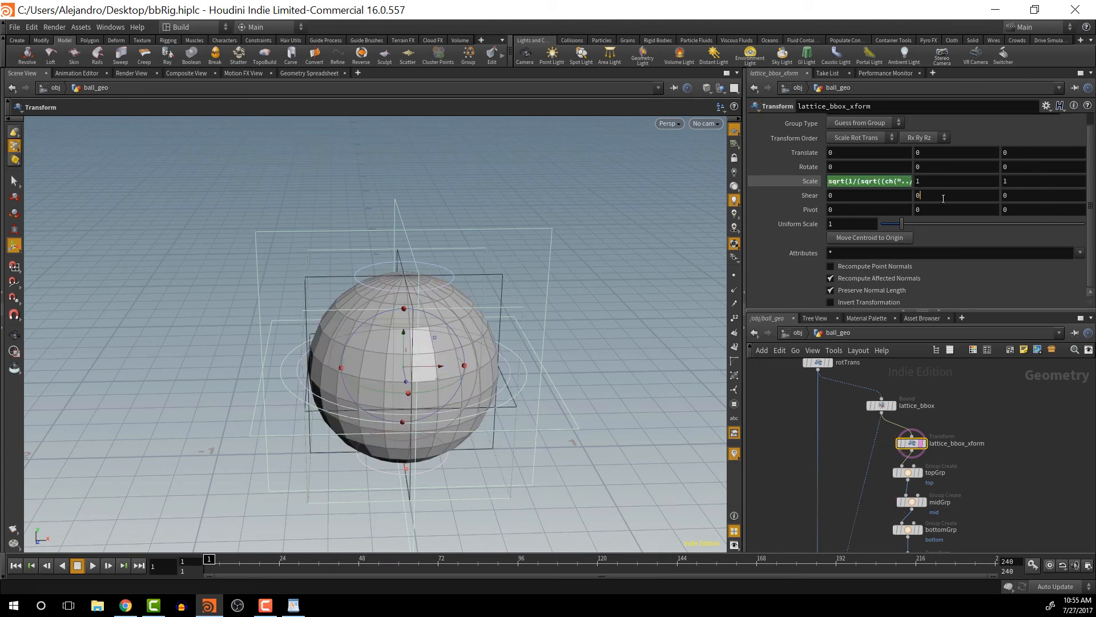
double_click(1019, 181)
type("sqrt(1/(sqrt((ch(\"../../ball_topSS_ctrl/ty\")+1-ch(\"../../ball_bottomSS_ctrl/ty\"))^2)))")
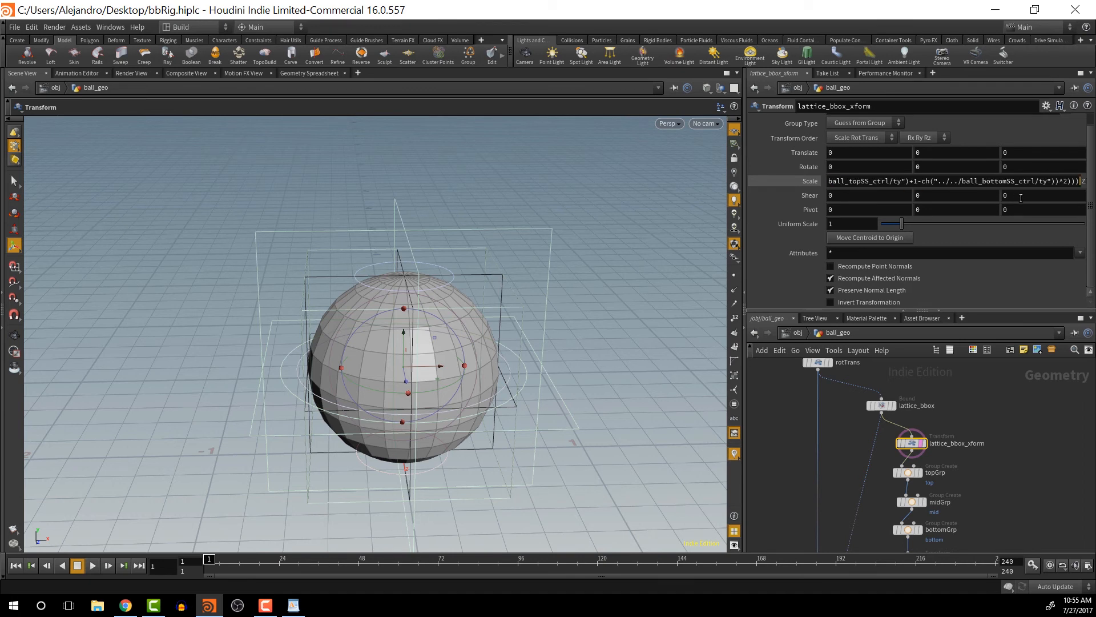
left_click(955, 197)
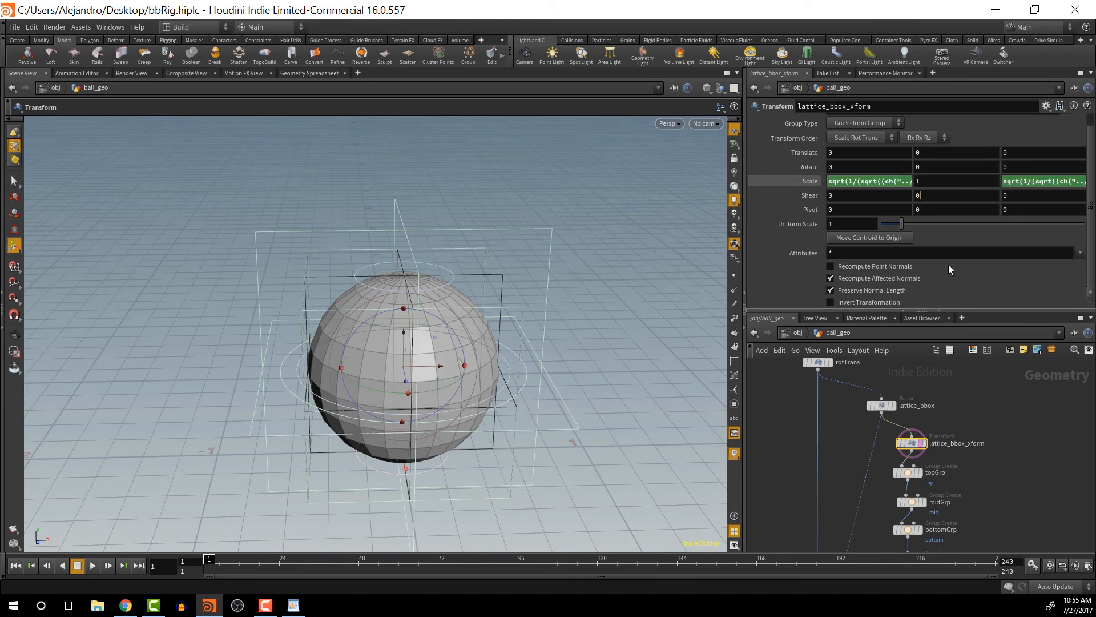
- Switch to the WordPad document, enlarge its window and text, and examine the scale expression including its ball_topSS_ctrl reference
left_click(292, 606)
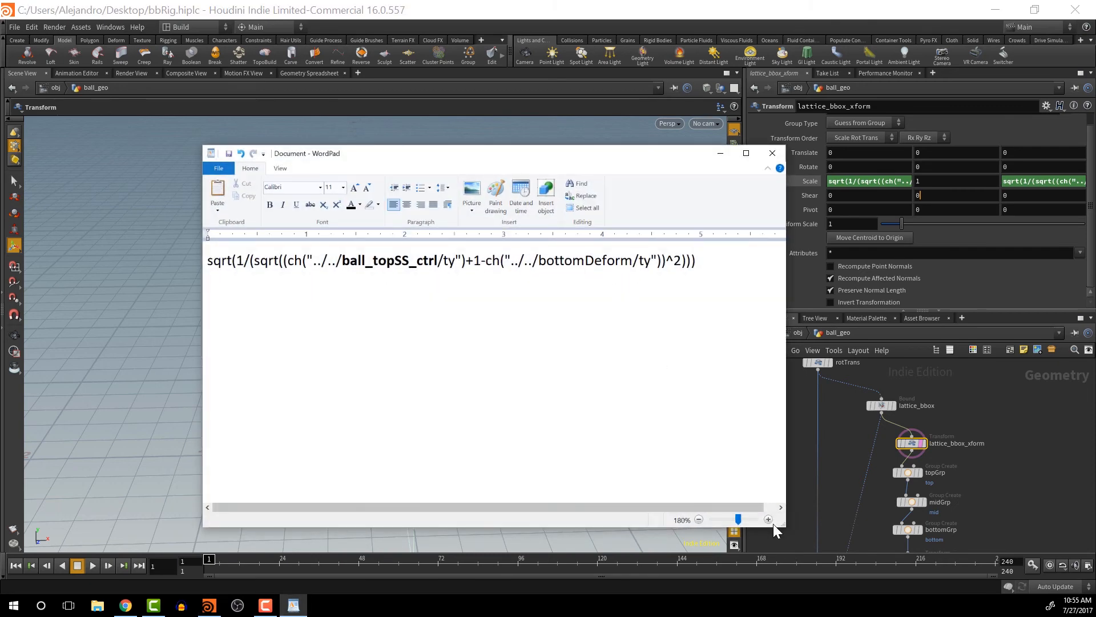
left_click(1065, 181)
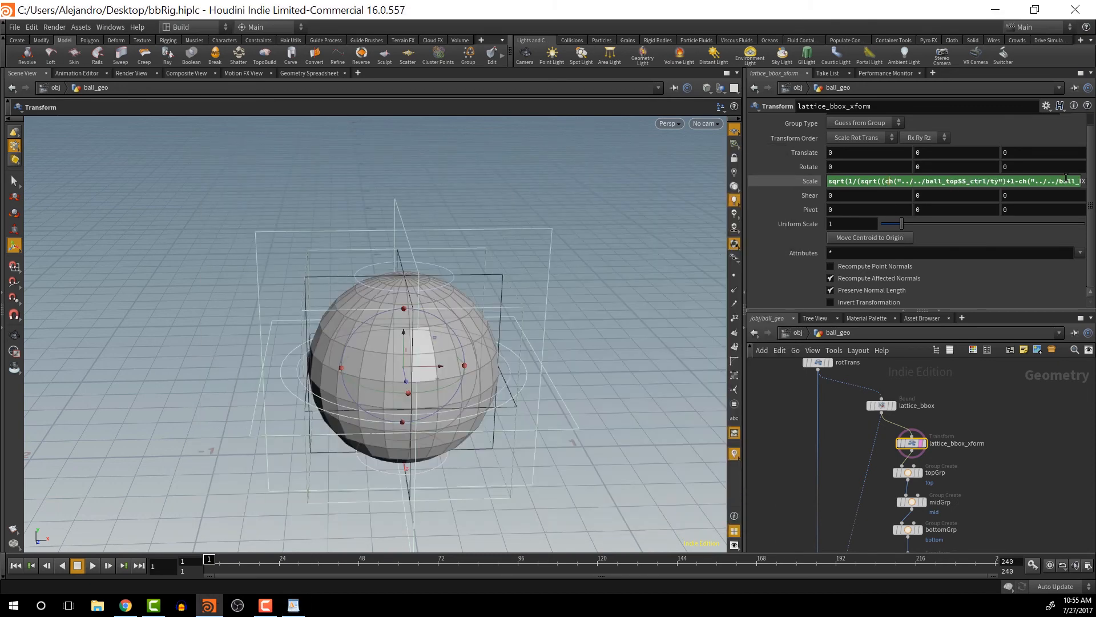
left_click(293, 605)
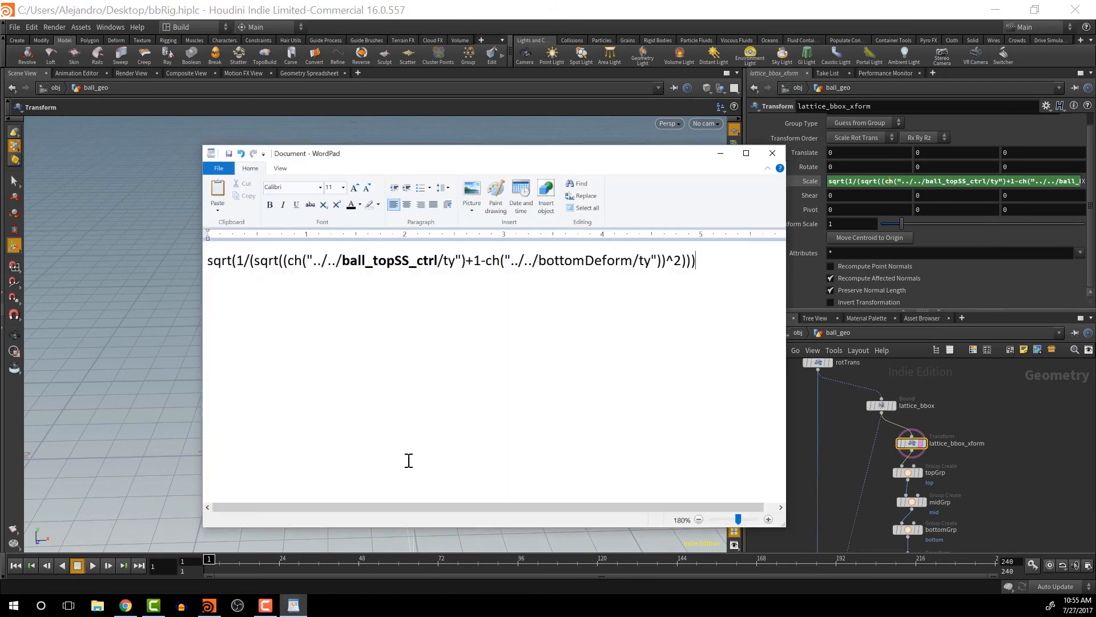
left_click_drag(376, 157, 306, 90)
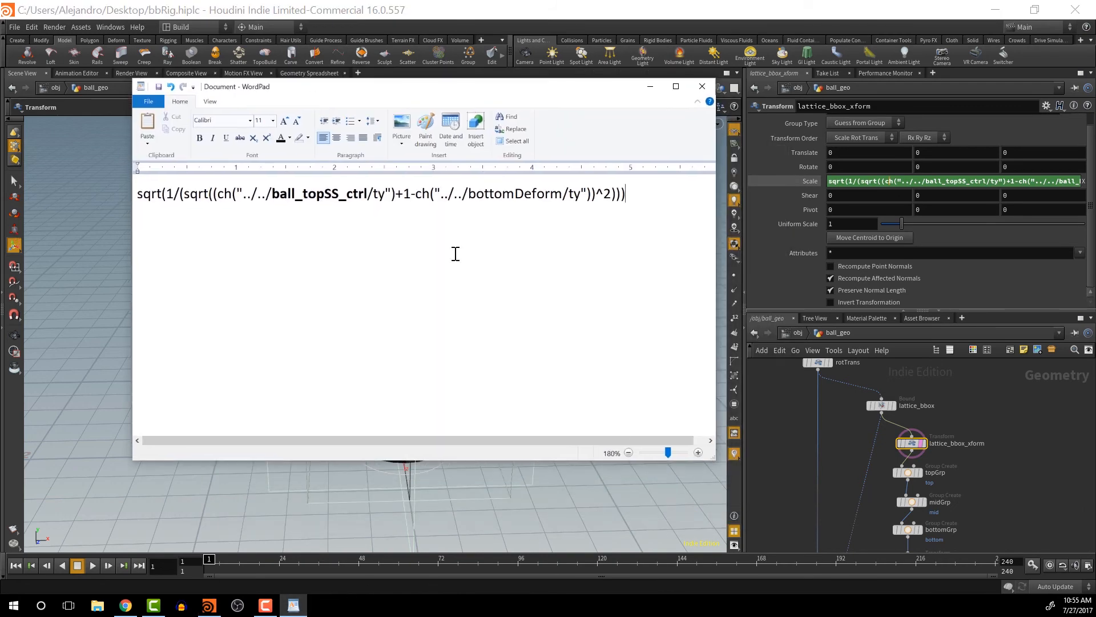
left_click_drag(711, 455, 1055, 608)
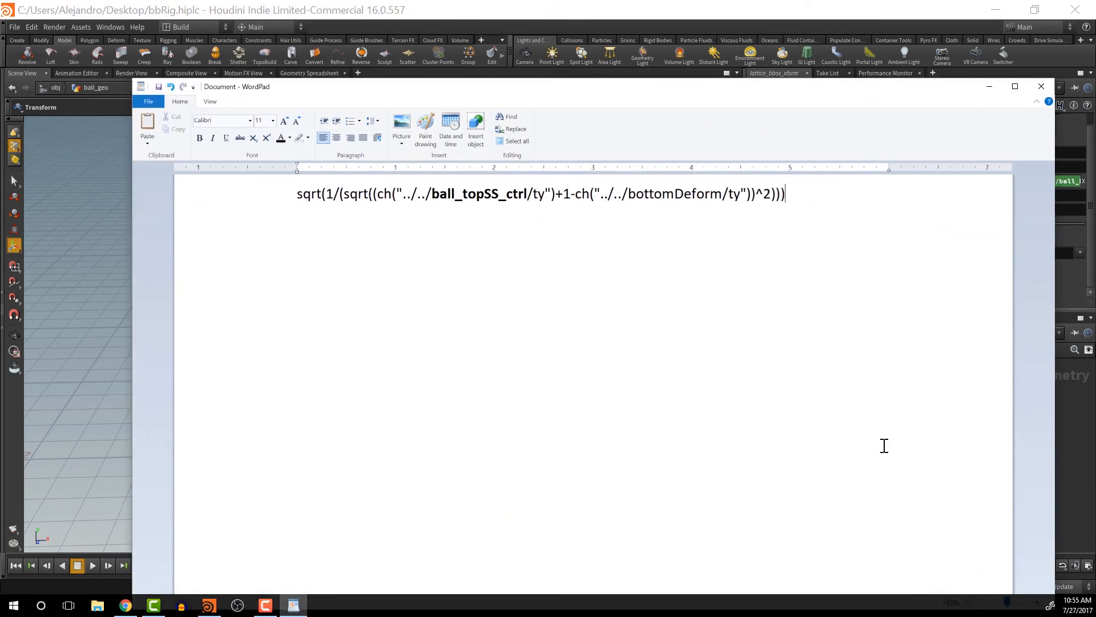
scroll(845, 409, "up", 4, "ctrl")
scroll(845, 410, "up", 3, "ctrl")
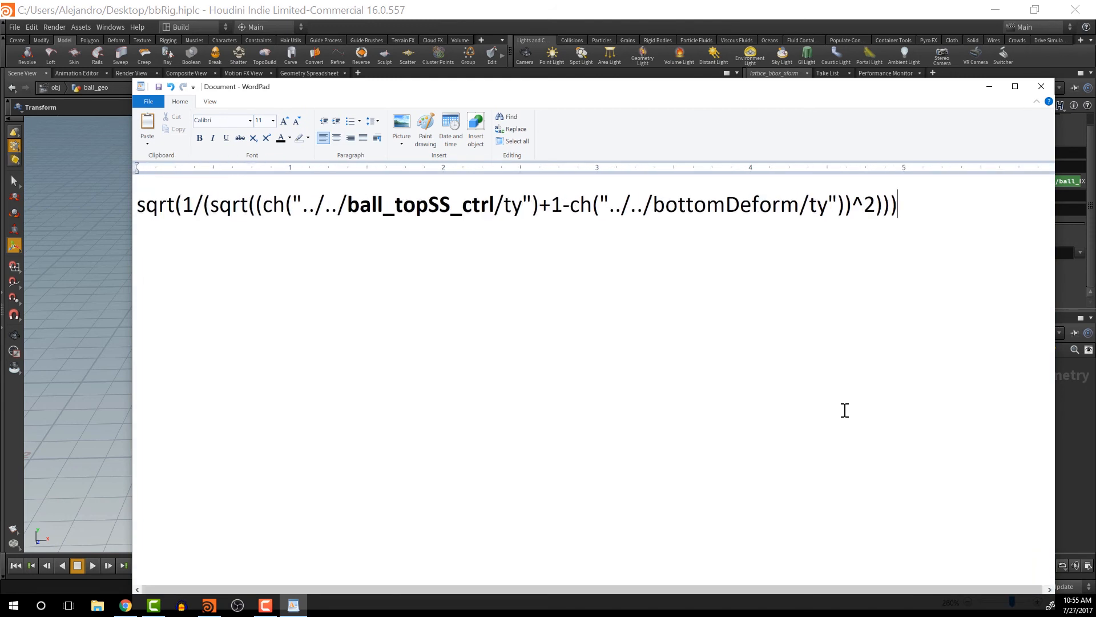
scroll(844, 411, "down", 1, "ctrl")
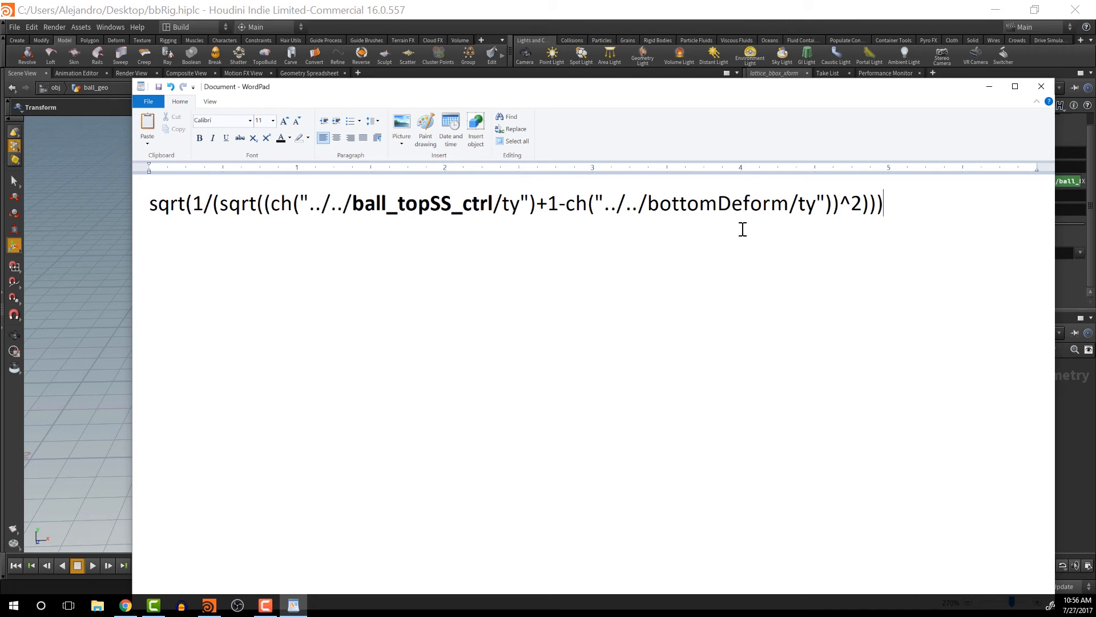
left_click_drag(939, 220, 264, 215)
double_click(367, 216)
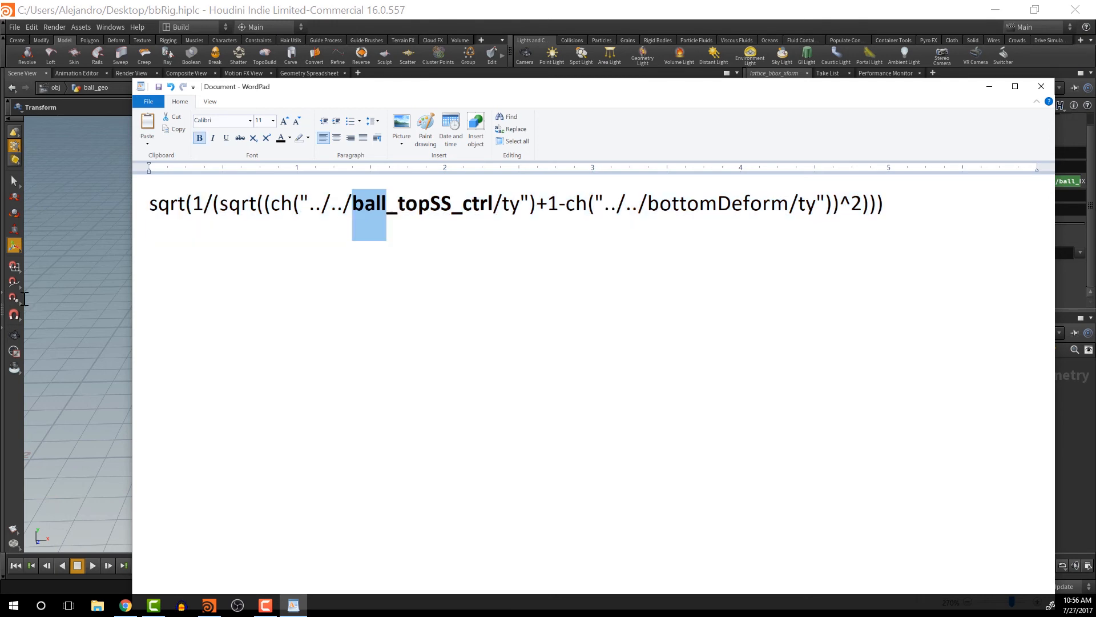
left_click(445, 267)
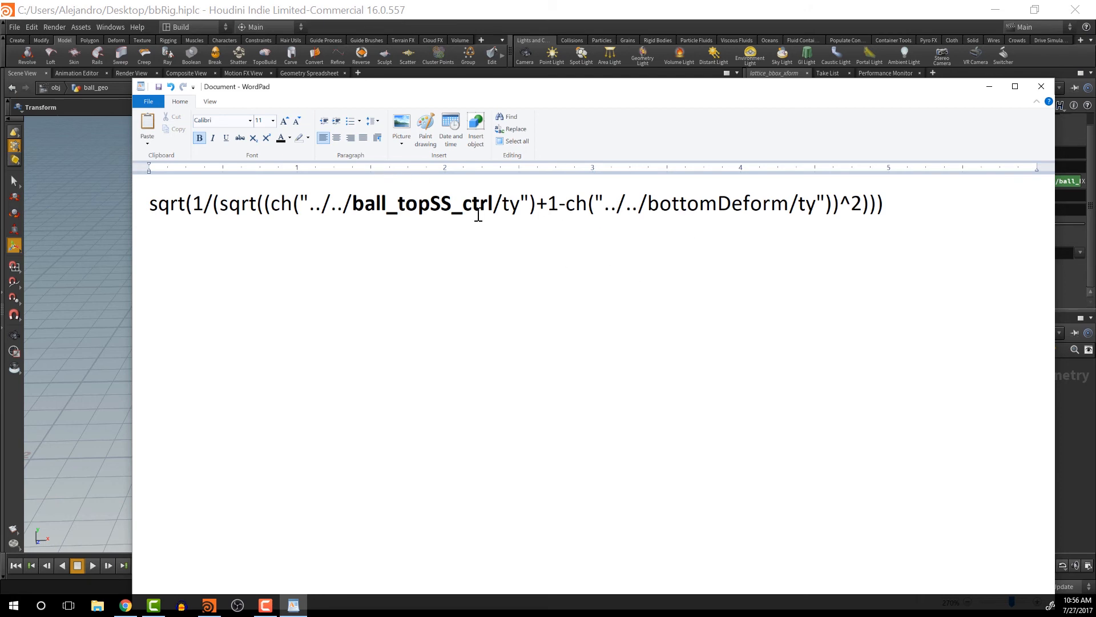
- Minimize the WordPad document, close the expanded scale expression in Houdini, and go up to the object level
left_click(990, 89)
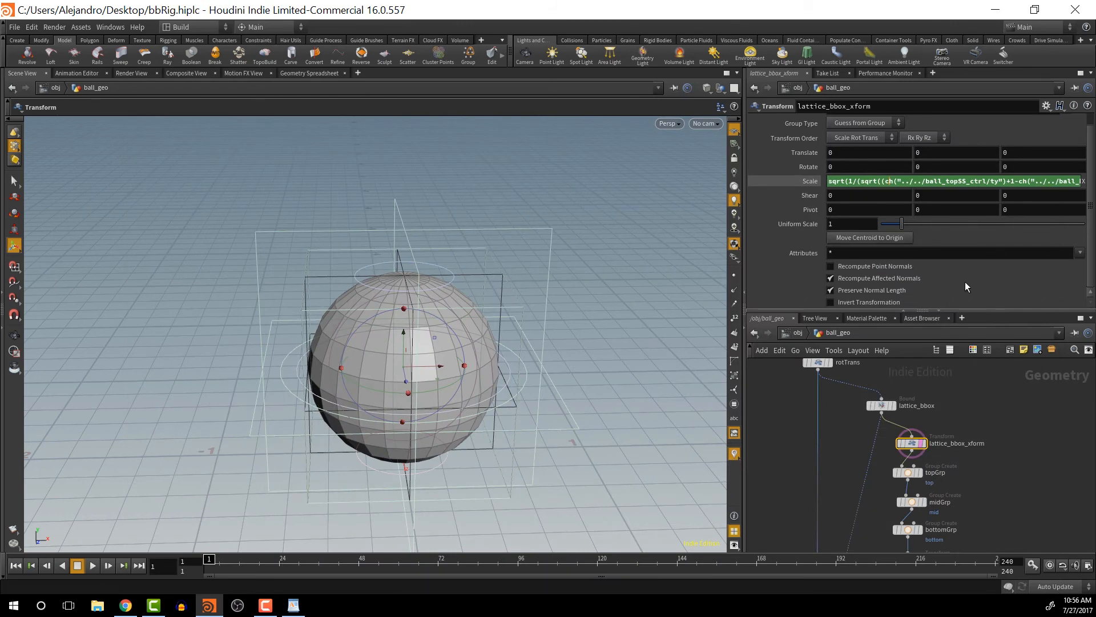
left_click(934, 195)
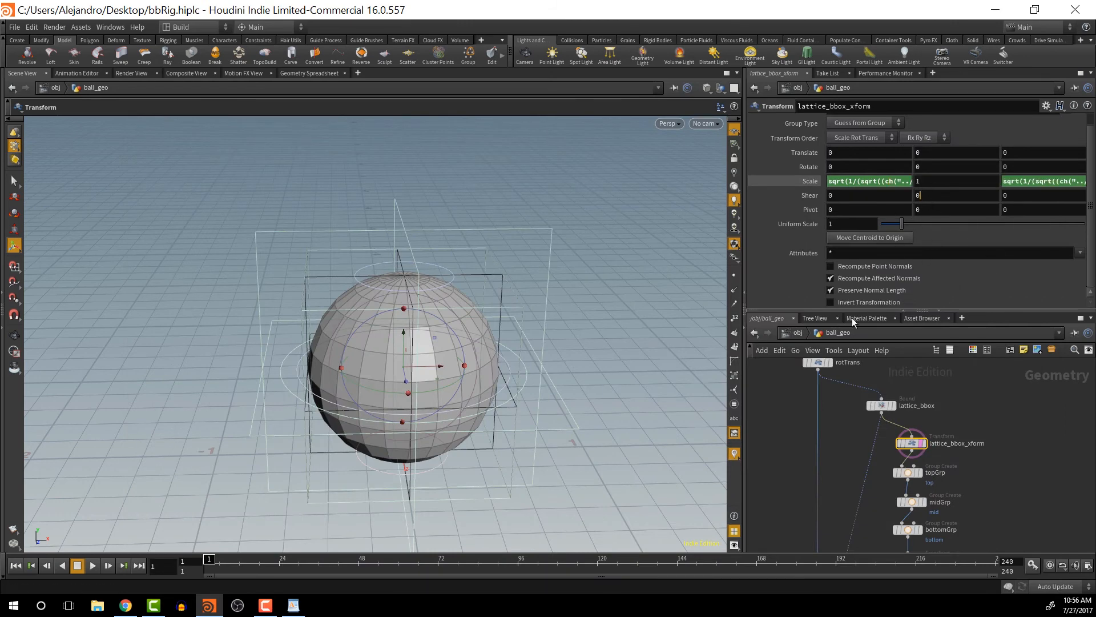
left_click(796, 333)
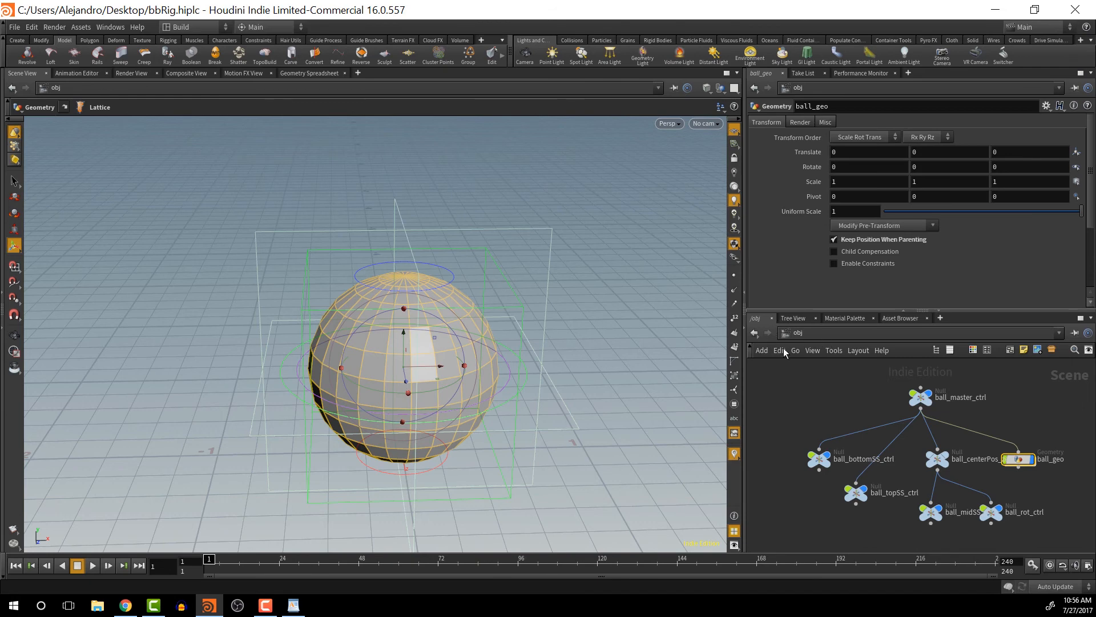
- Test the squash by moving ball_topSS_ctrl down and sideways to a translate of about 1.78, -0.55, 0.21
left_click(440, 265)
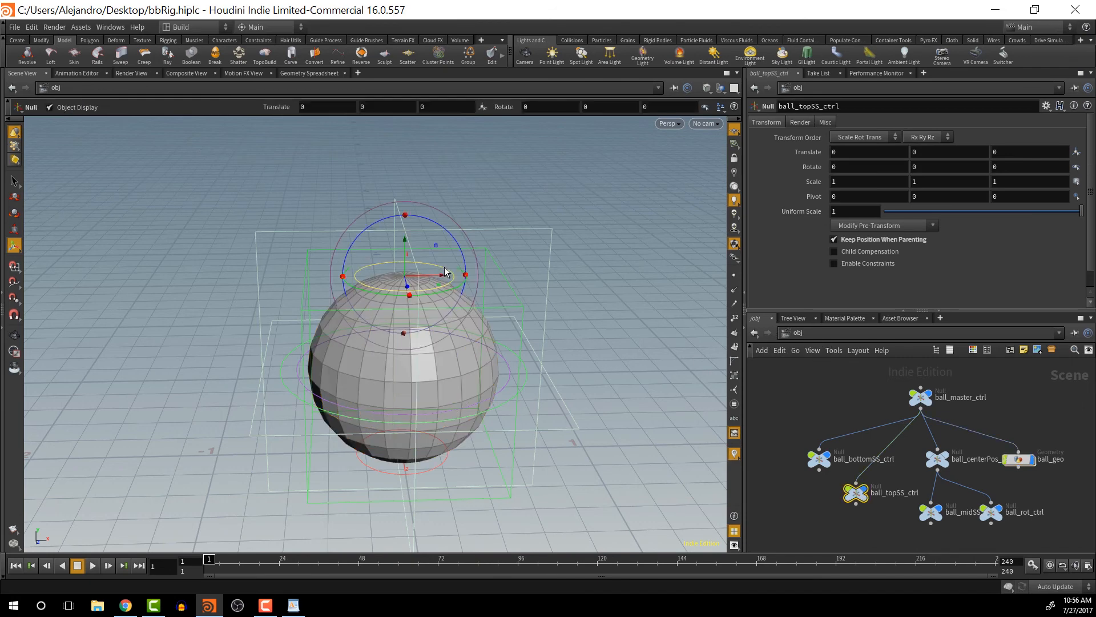
left_click_drag(403, 261, 400, 394)
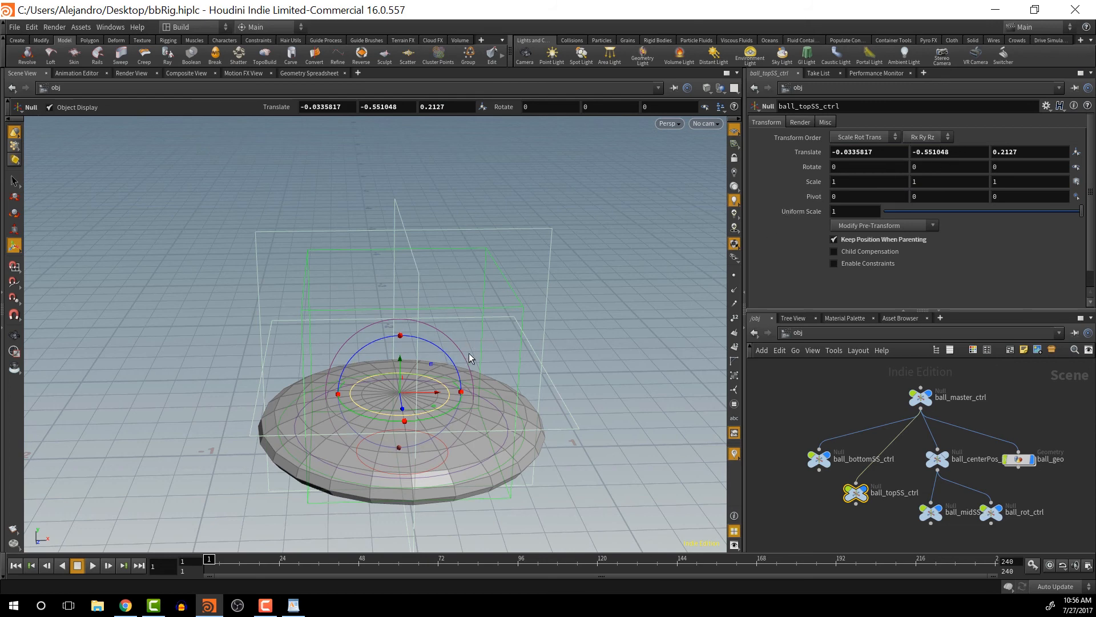
left_click_drag(437, 393, 796, 419)
key("space")
middle_click_drag(501, 416, 436, 277)
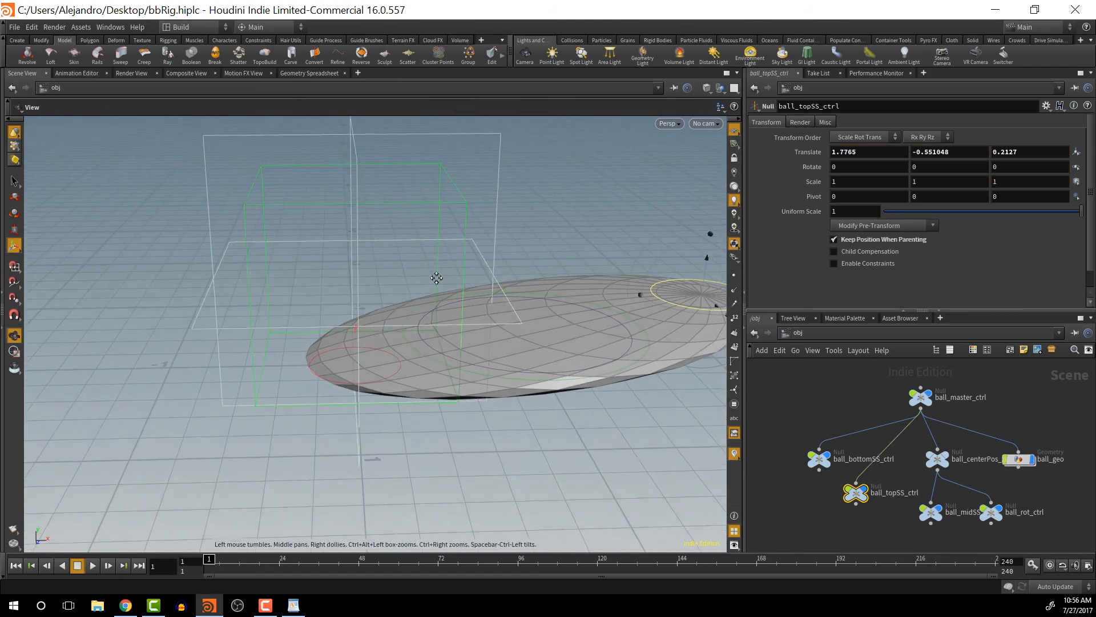
left_click_drag(437, 278, 441, 247)
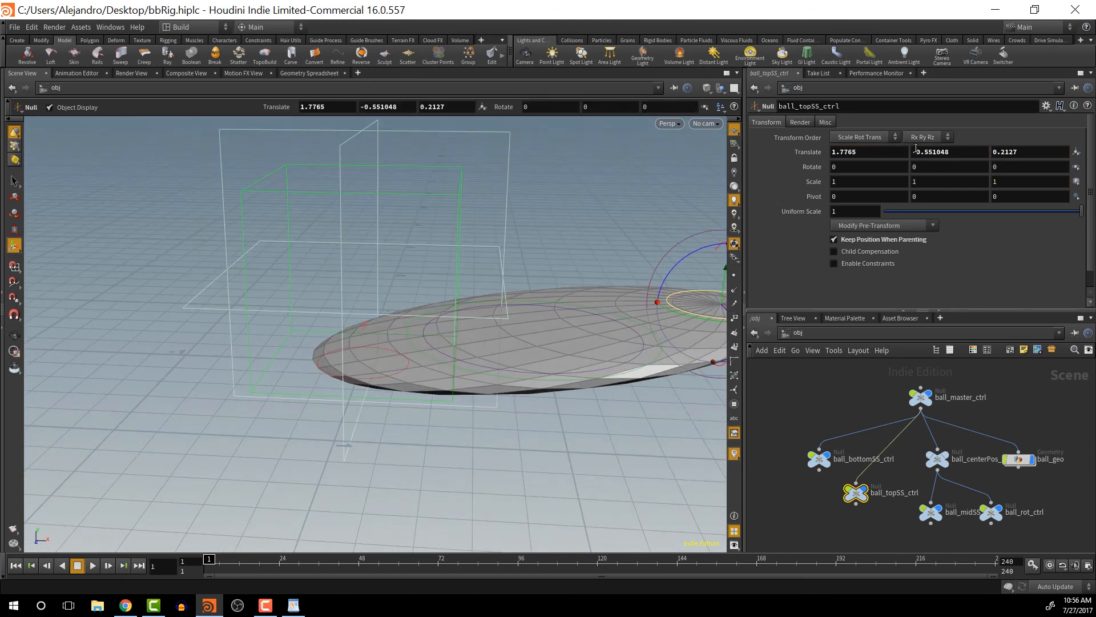
- Reset the translate of ball_topSS_ctrl to 0, 0, 0
double_click(876, 155)
type("0")
key("Tab")
type("0")
key("Tab")
type("0")
key("Tab")
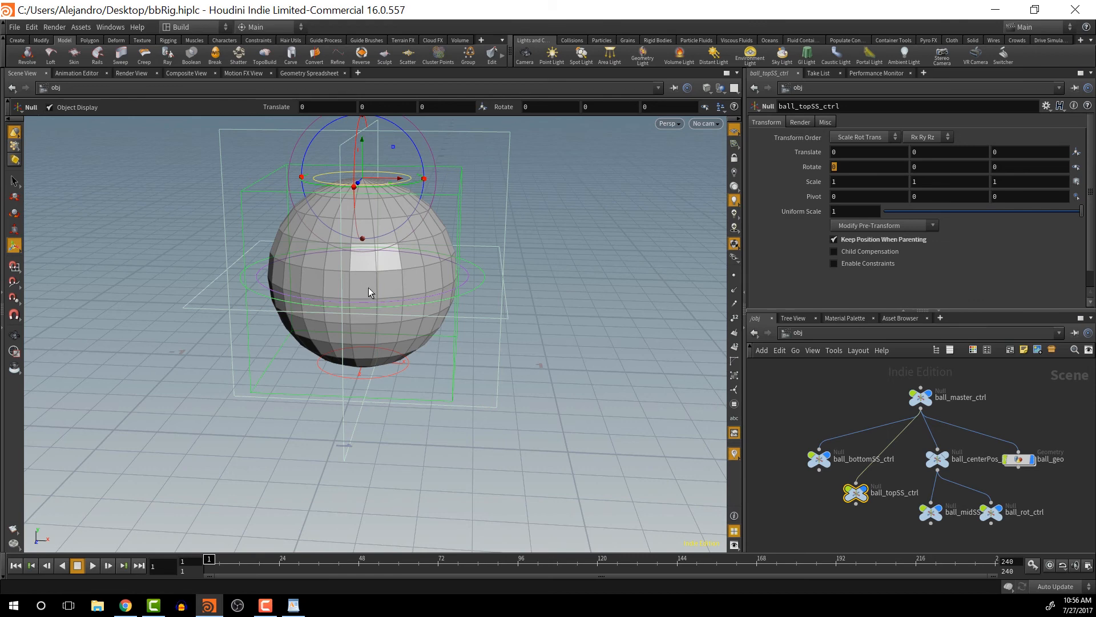
- Test ball_topSS_ctrl with freehand moves and a rotation of about 34 degrees around Z, undoing these changes
left_click_drag(360, 182, 335, 294)
key("ctrl+z")
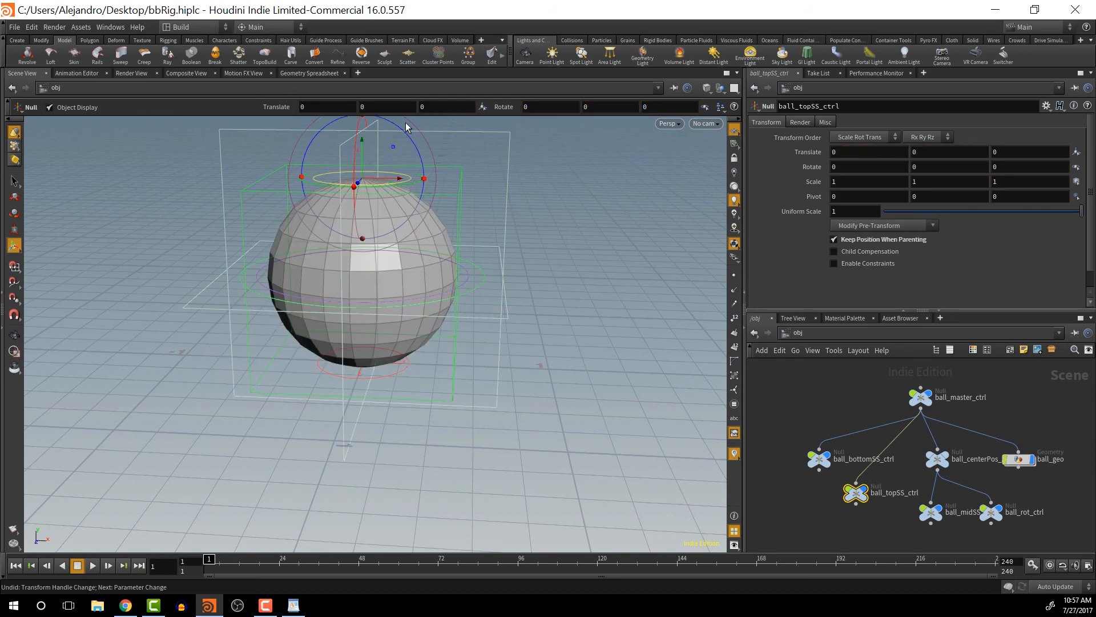
middle_click_drag(536, 265, 543, 325, "alt")
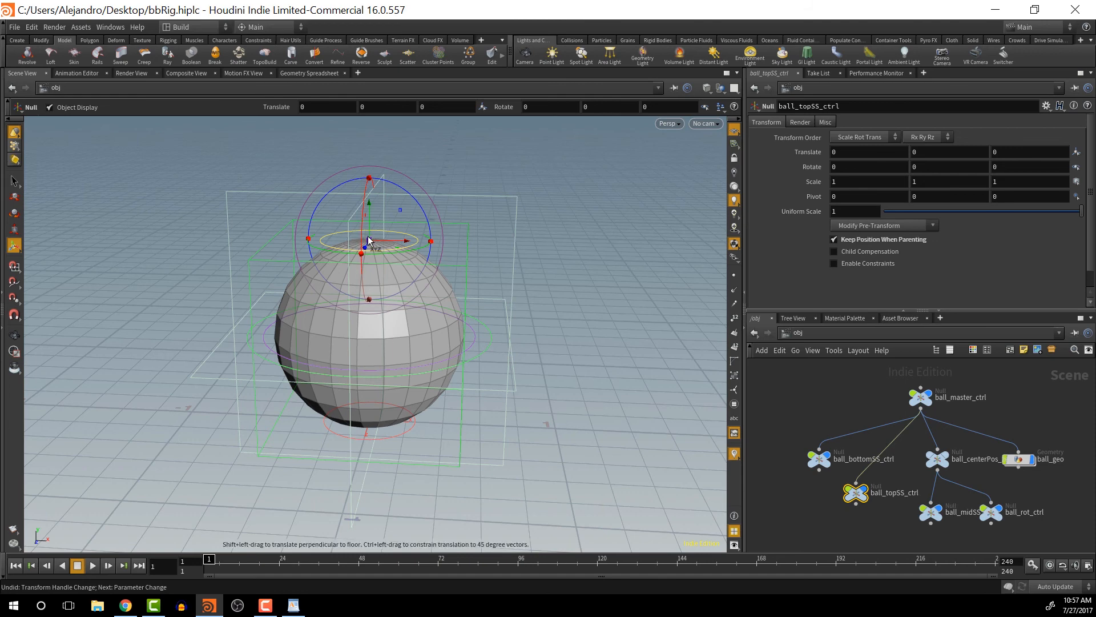
left_click_drag(370, 241, 36, 237)
middle_click_drag(166, 304, 271, 299, "alt")
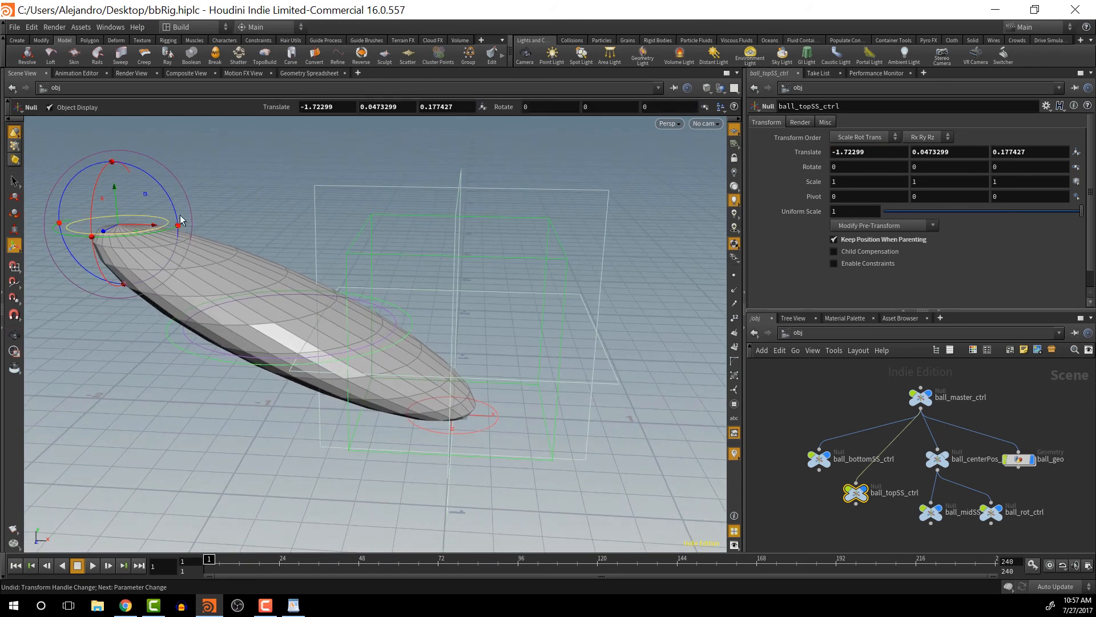
left_click_drag(164, 200, 152, 139)
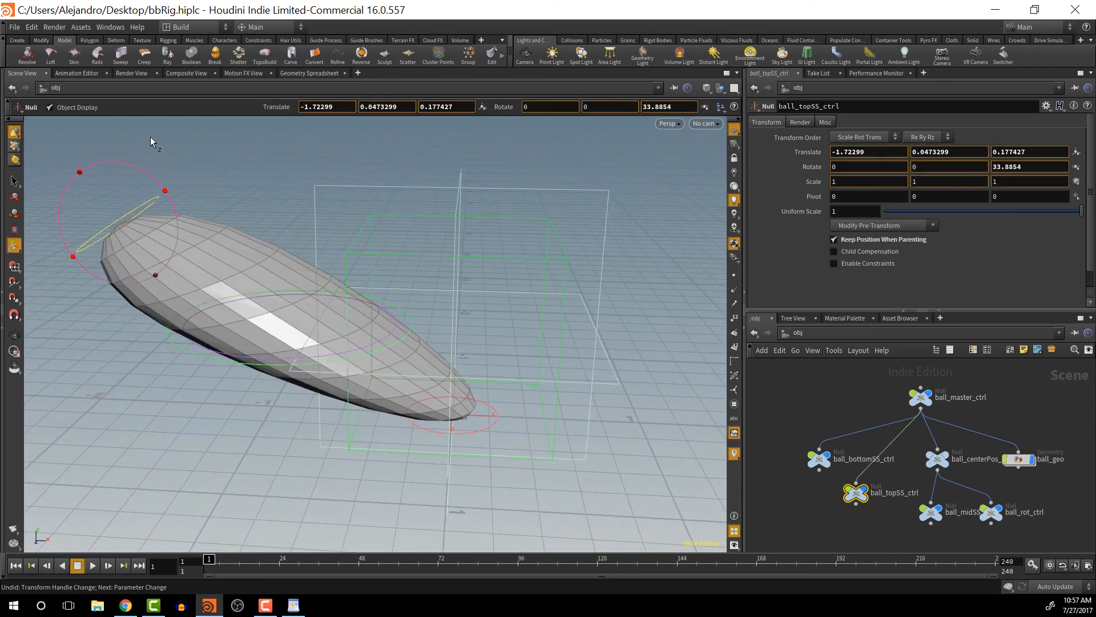
key("ctrl+z")
key("ctrl+z")
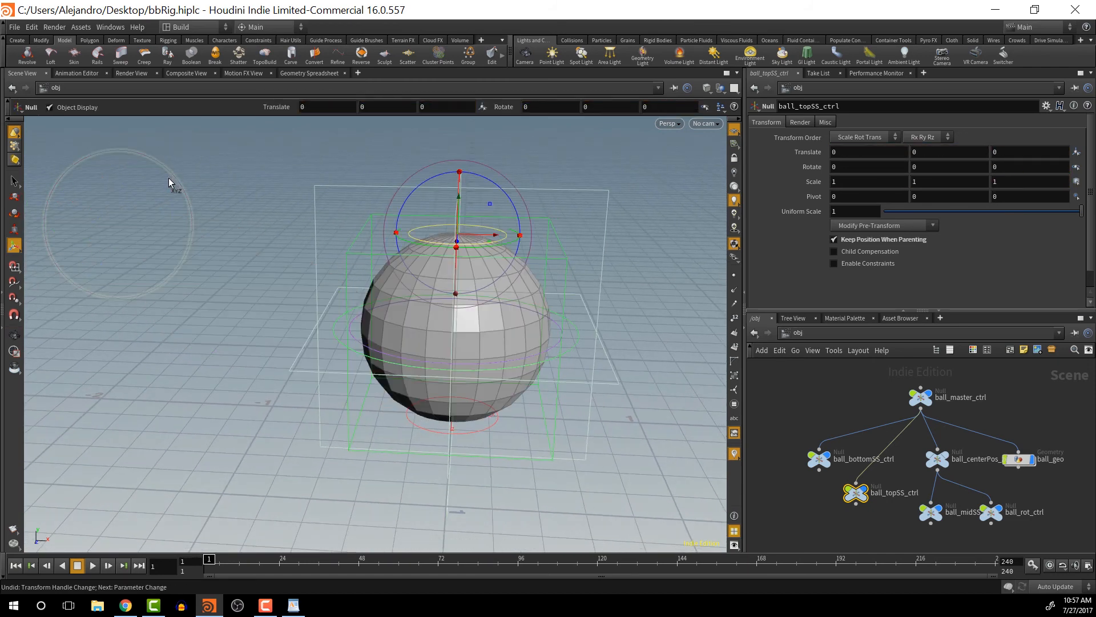
- Try shifting ball_topSS_ctrl about -0.70 along X, undo it, and repeat with a small free move that is also undone
middle_click_drag(560, 304, 483, 294, "alt")
left_click(476, 297)
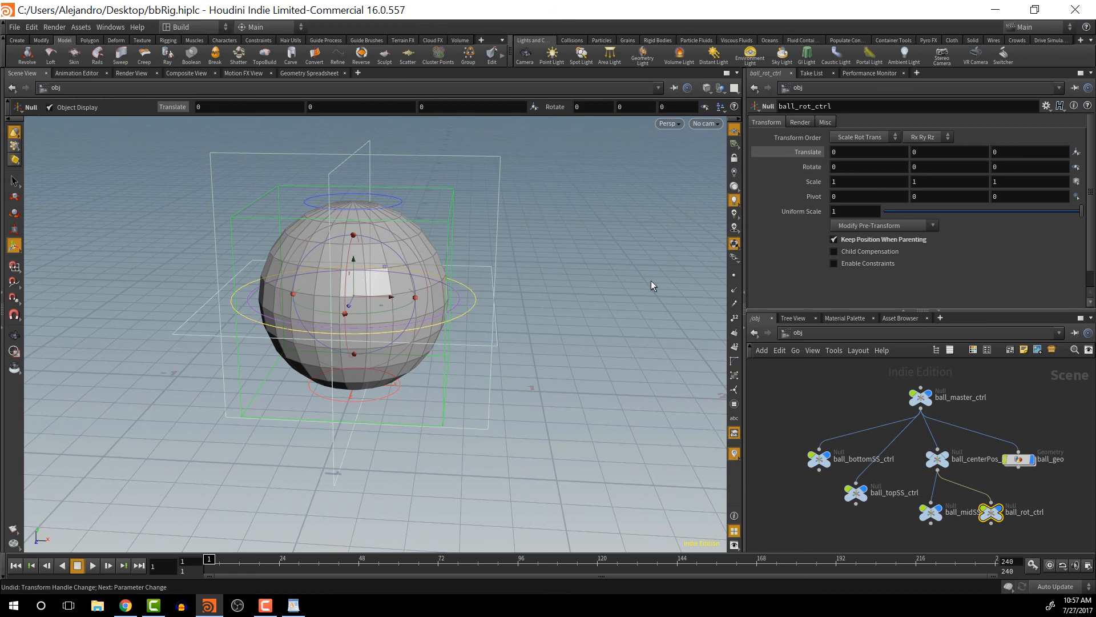
left_click(398, 206)
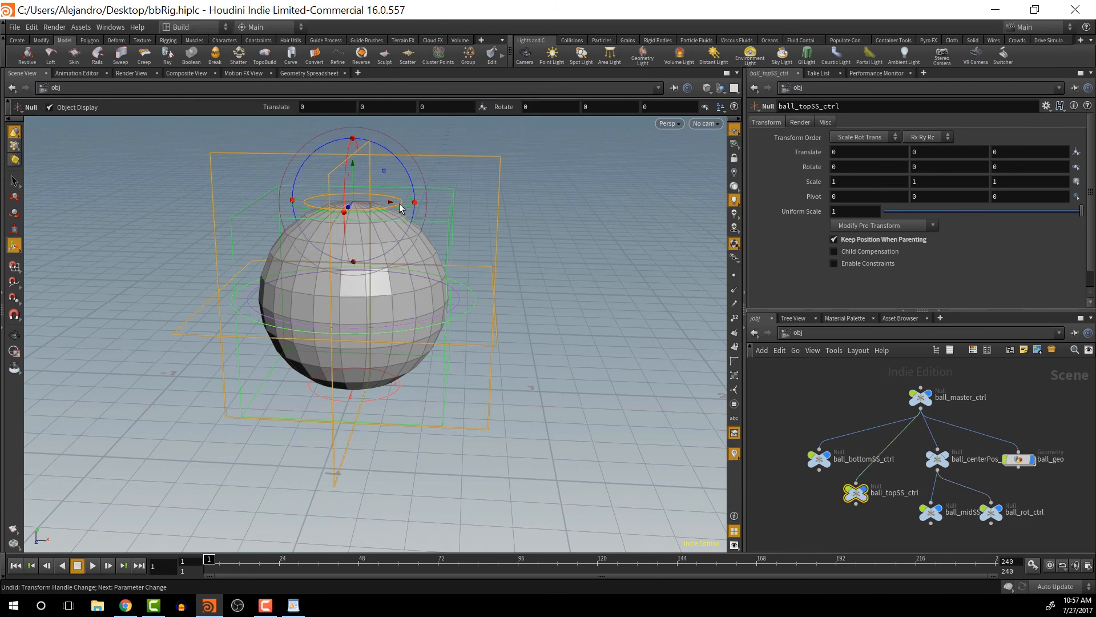
left_click_drag(394, 206, 256, 184)
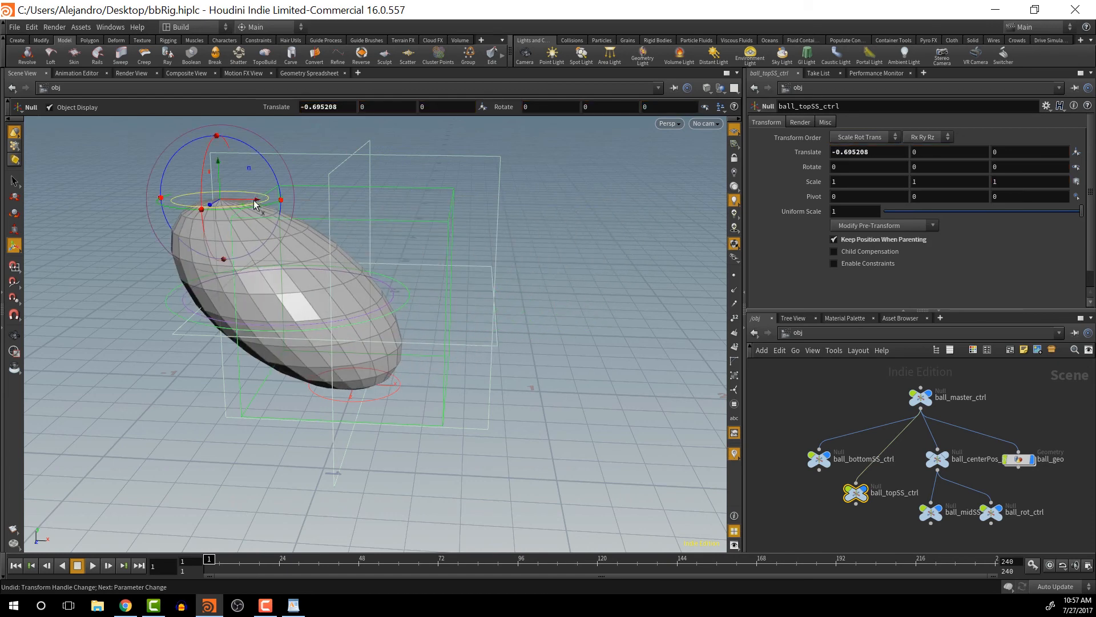
key("ctrl+z")
mouse_move(349, 207)
left_mouse_down()
mouse_move(327, 223)
mouse_move(359, 219)
left_mouse_up()
key("ctrl+z")
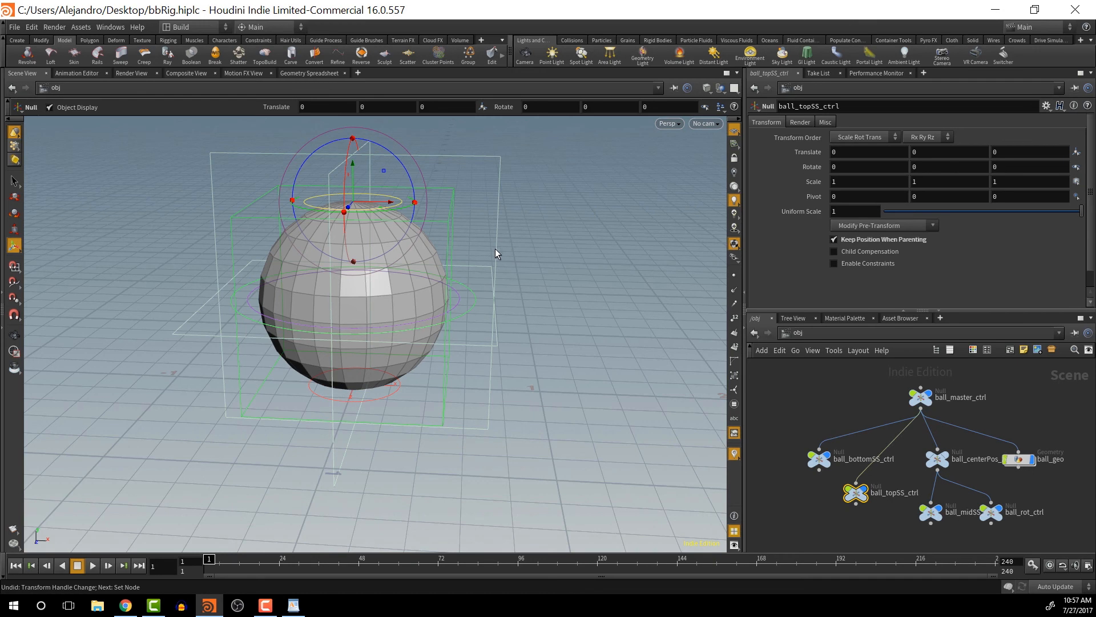
- Select ball_master_ctrl, try moving the whole ball rig with it, and undo the move
left_click(473, 299)
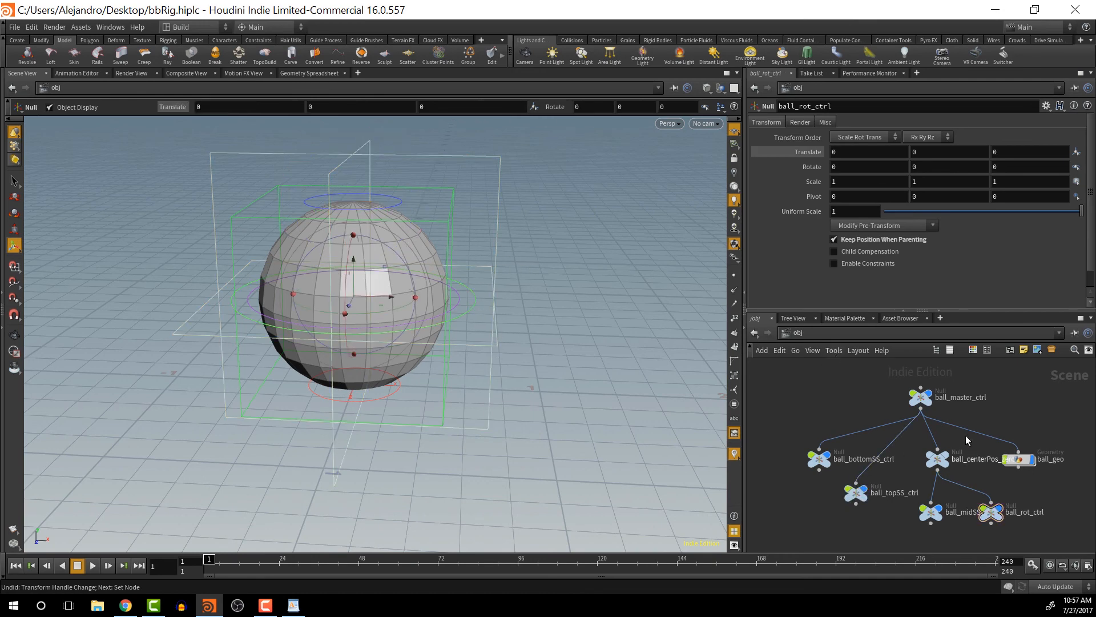
left_click(920, 395)
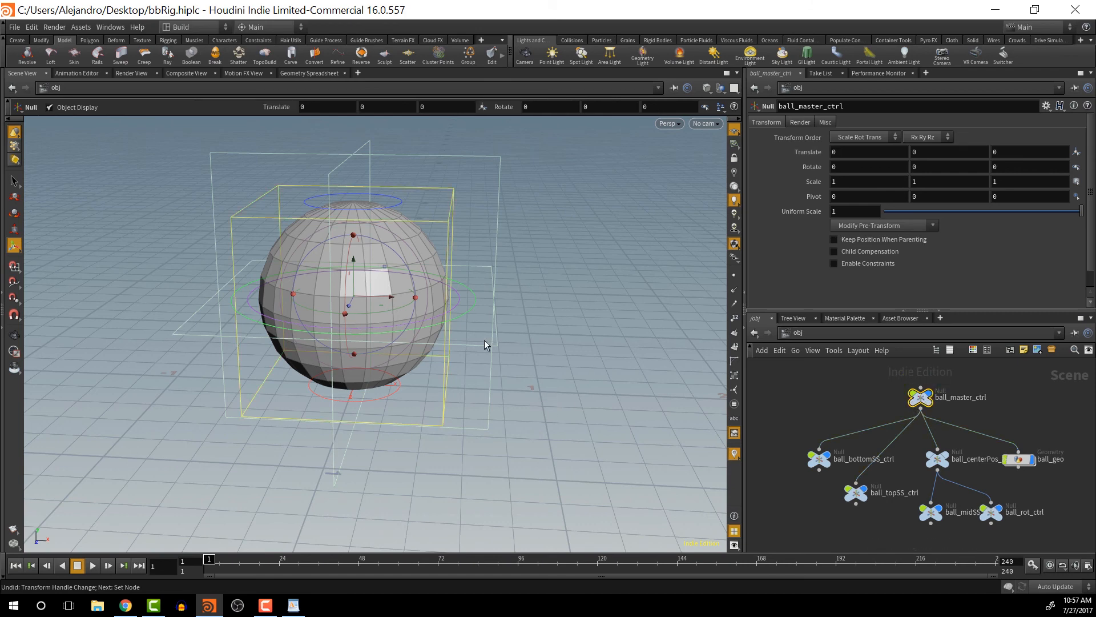
key("Escape")
left_click_drag(491, 326, 474, 361)
key("Return")
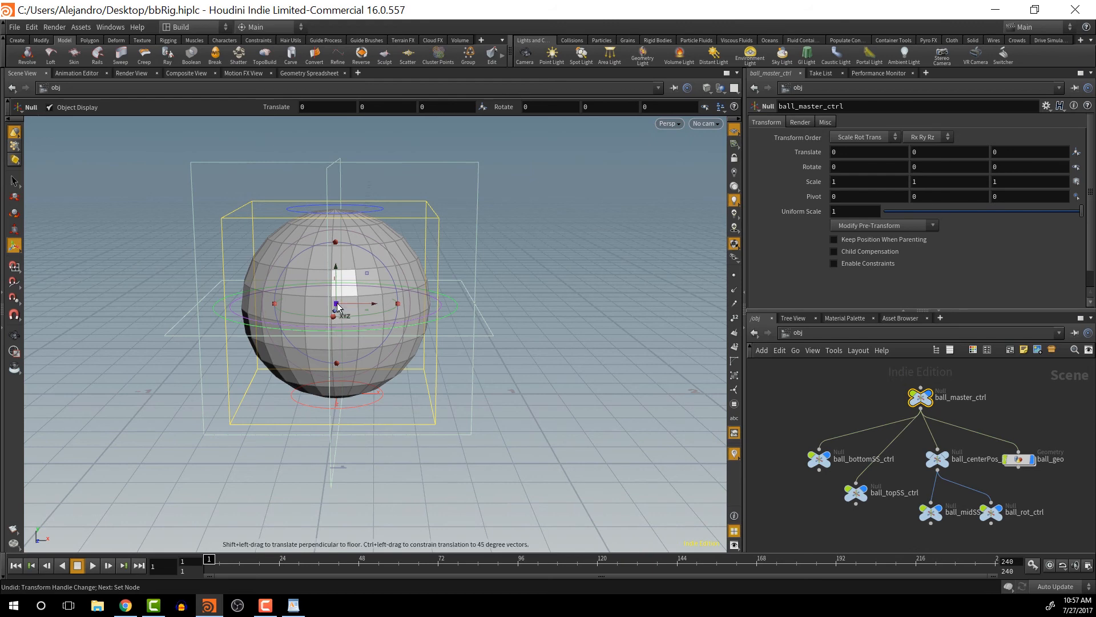
left_click_drag(337, 307, 310, 310)
key("ctrl+z")
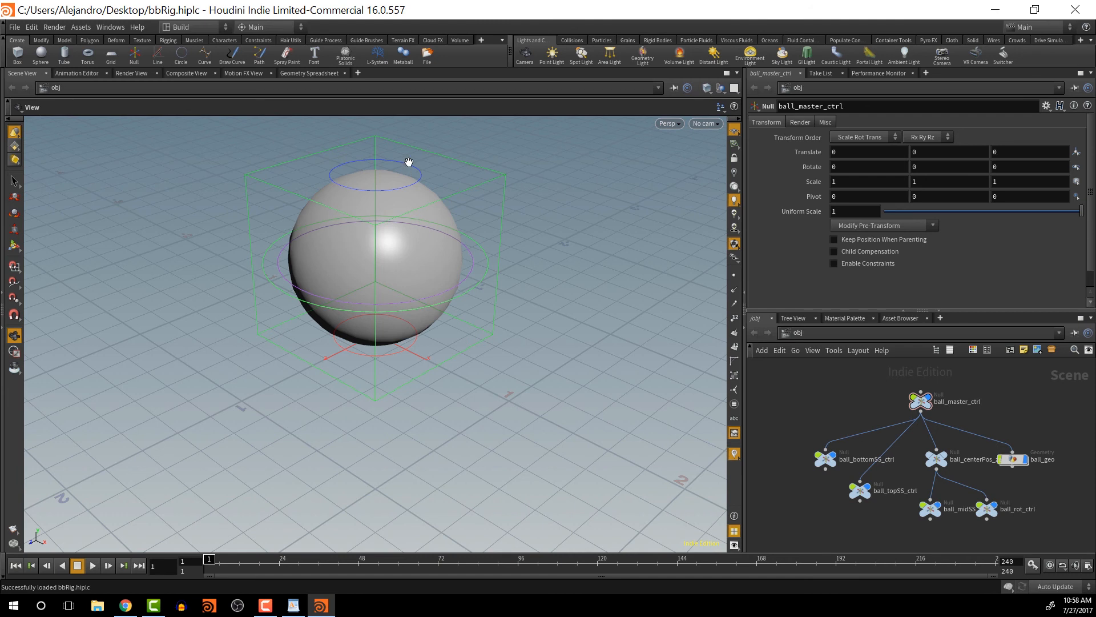
- Try moving ball_master_ctrl with the Move tool in the reloaded bbRig.hiplc scene, and undo the changes
left_click(920, 400)
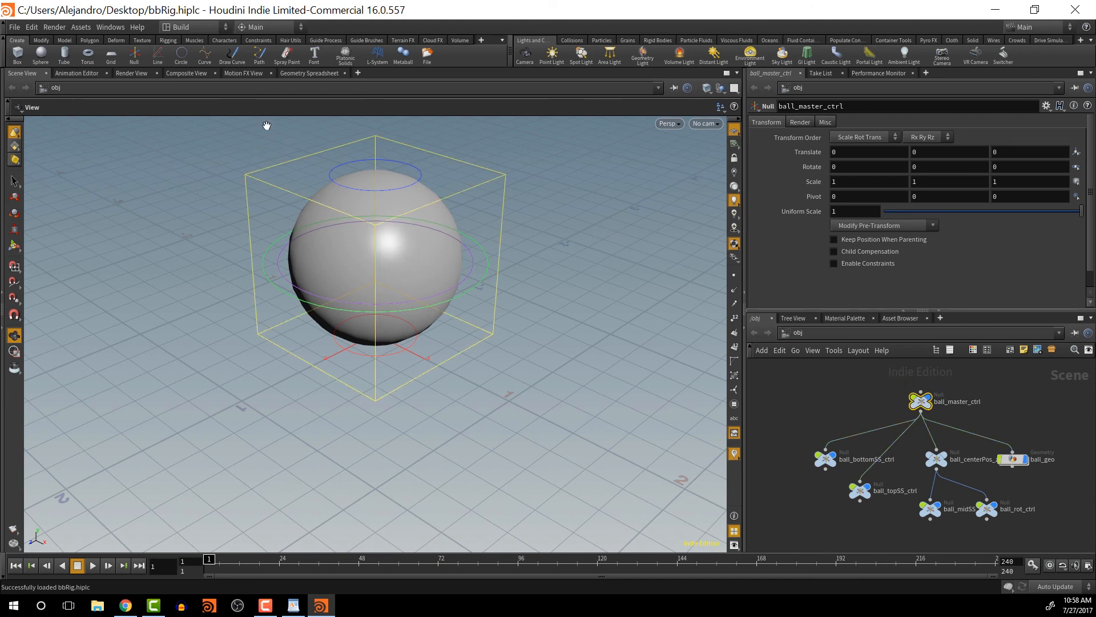
key("t")
left_click_drag(381, 262, 451, 225)
key("ctrl+z")
key("ctrl+z")
key("ctrl+z")
key("ctrl+z")
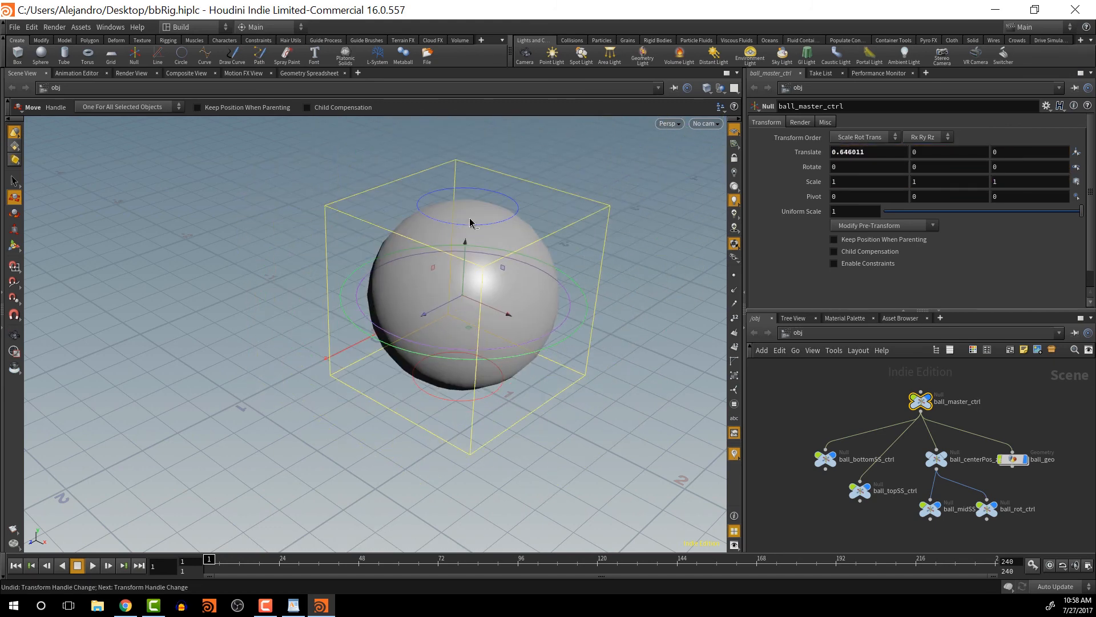
- Try raising ball_bottomSS_ctrl by about 0.22 and undo it, and do the same with a free move of ball_topSS_ctrl
left_click(825, 459)
left_click_drag(378, 348, 379, 318)
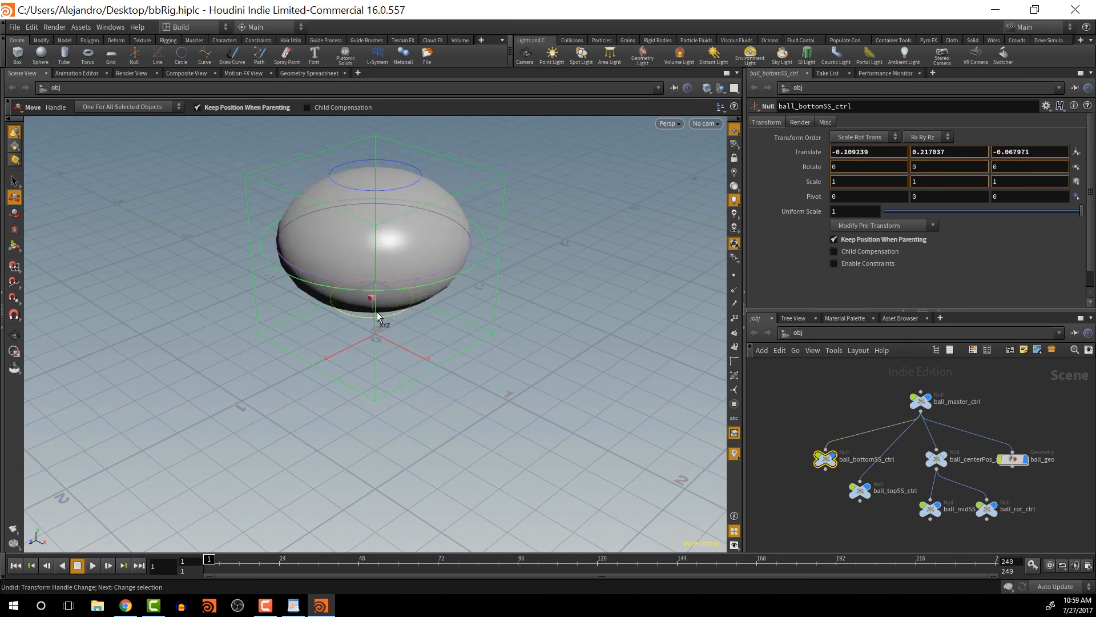
key("ctrl+z")
left_click(413, 169)
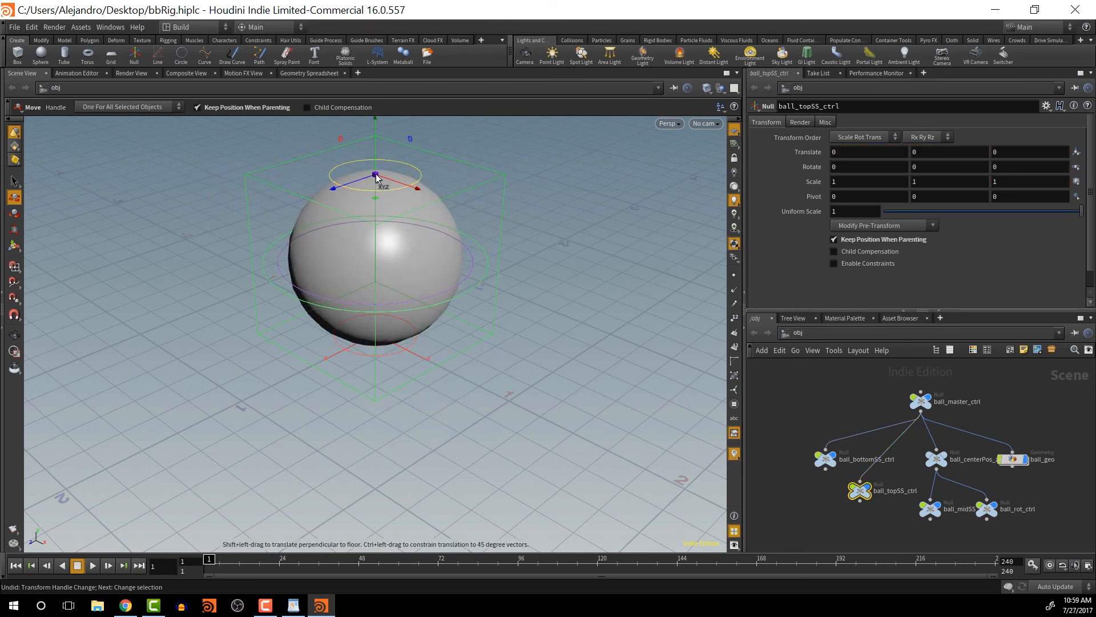
left_click_drag(376, 174, 424, 191)
key("ctrl+z")
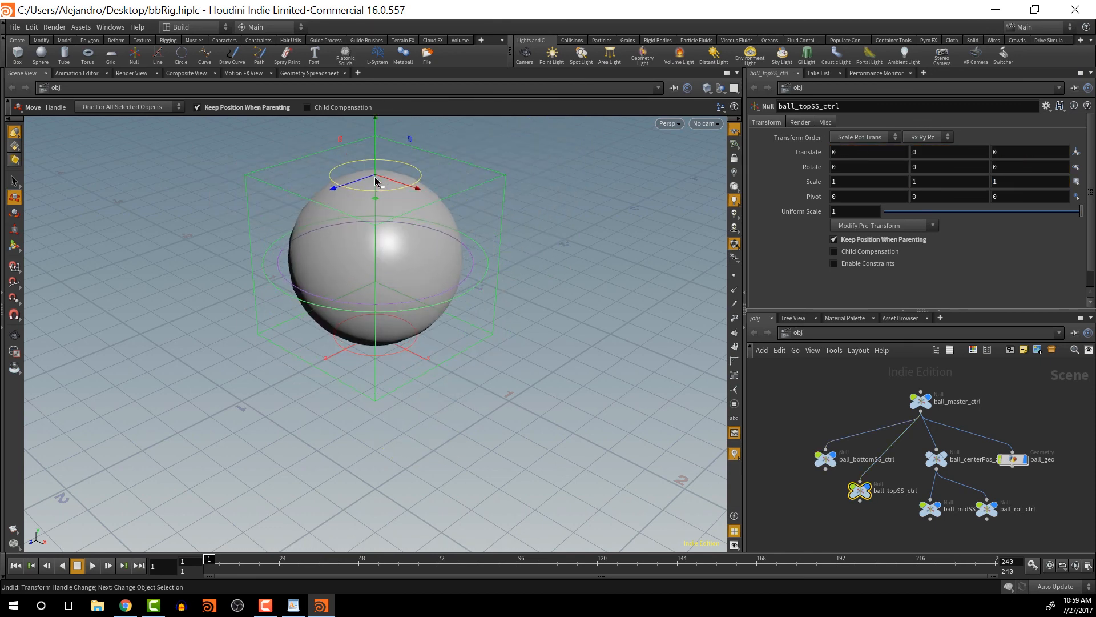
- Try a free move of ball_rot_ctrl and undo it, and do the same with ball_midSS_ctrl
left_click(484, 279)
left_click_drag(369, 261, 411, 284)
key("ctrl+z")
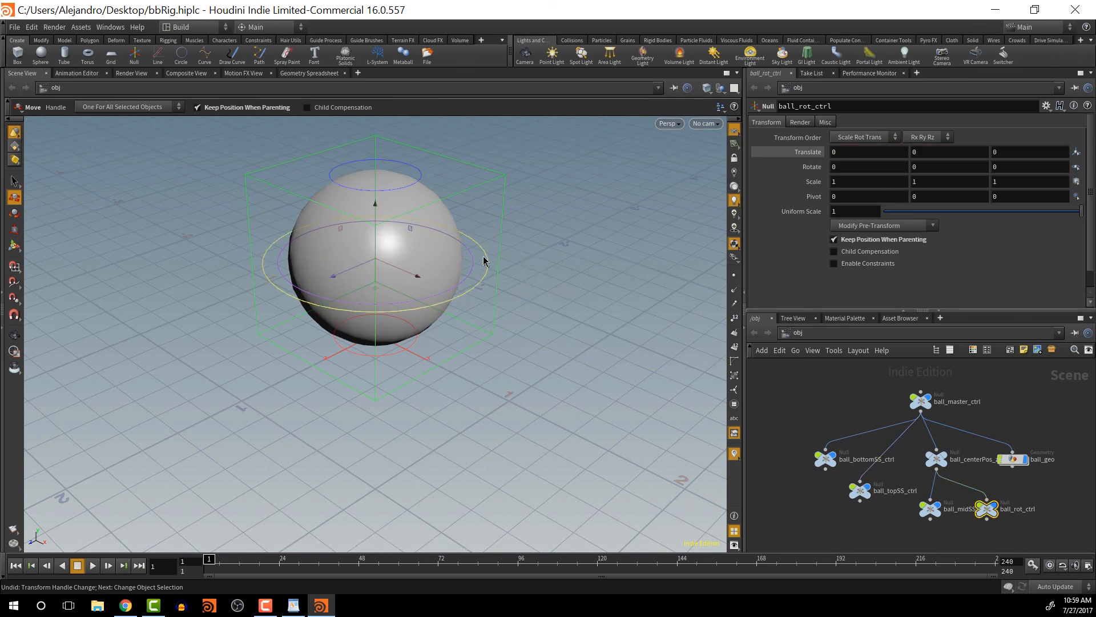
left_click(471, 260)
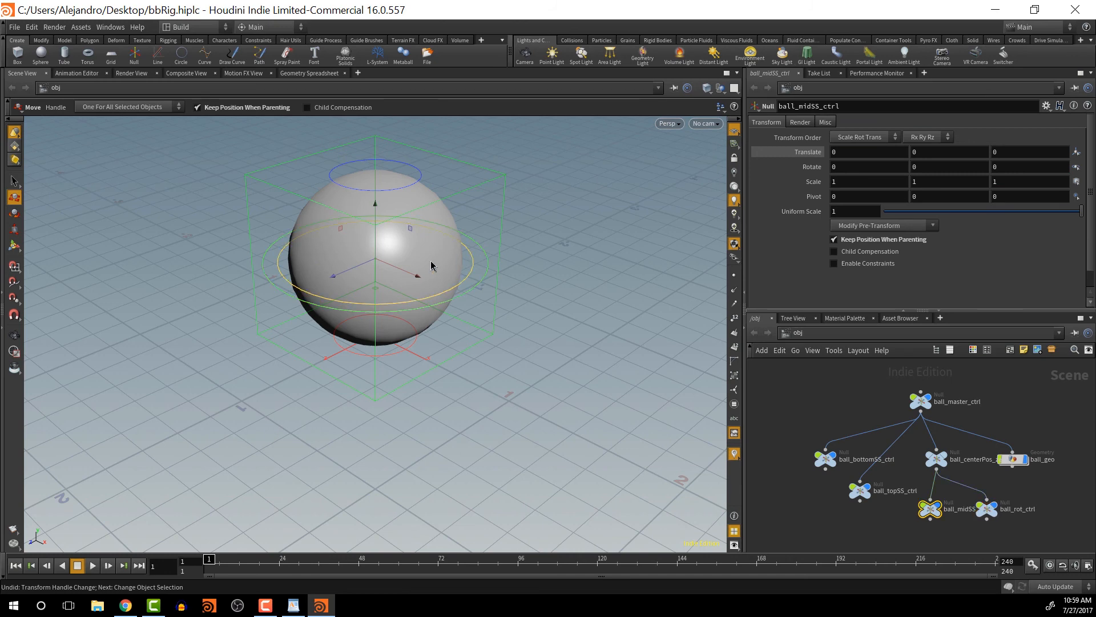
left_click_drag(383, 258, 440, 267)
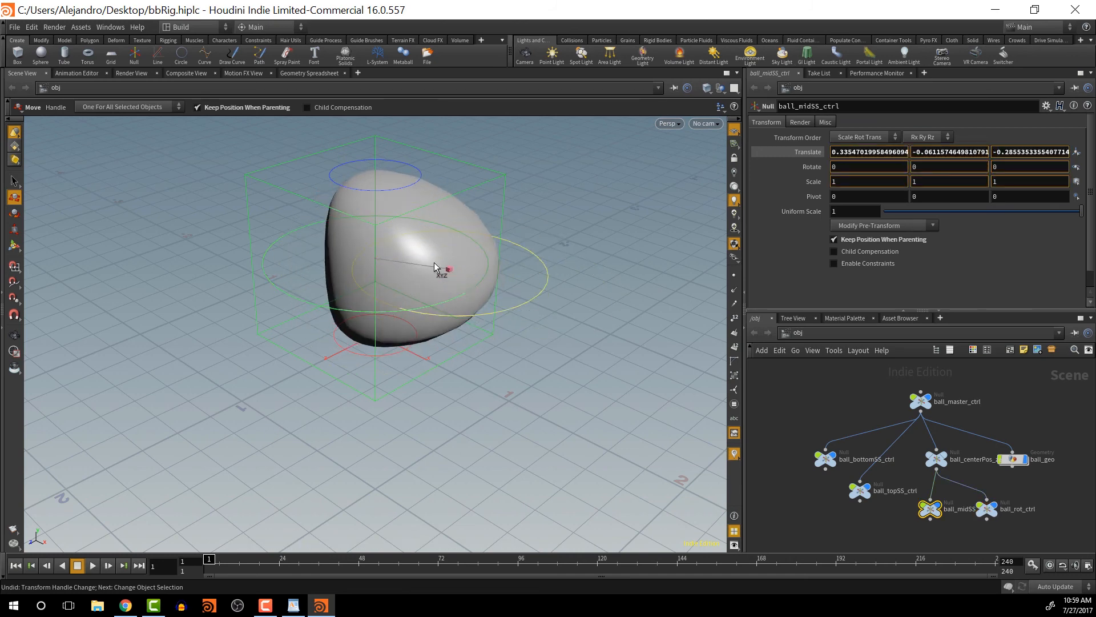
key("ctrl+z")
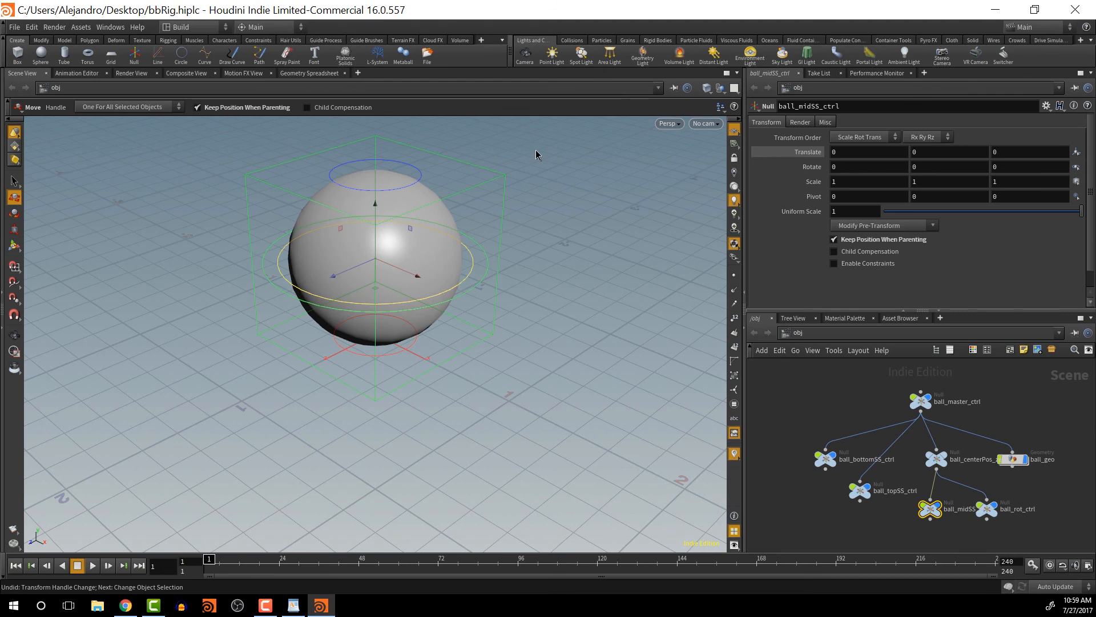
- Select ball_rot_ctrl, try moving it freely twice, and undo the moves
left_click(487, 265)
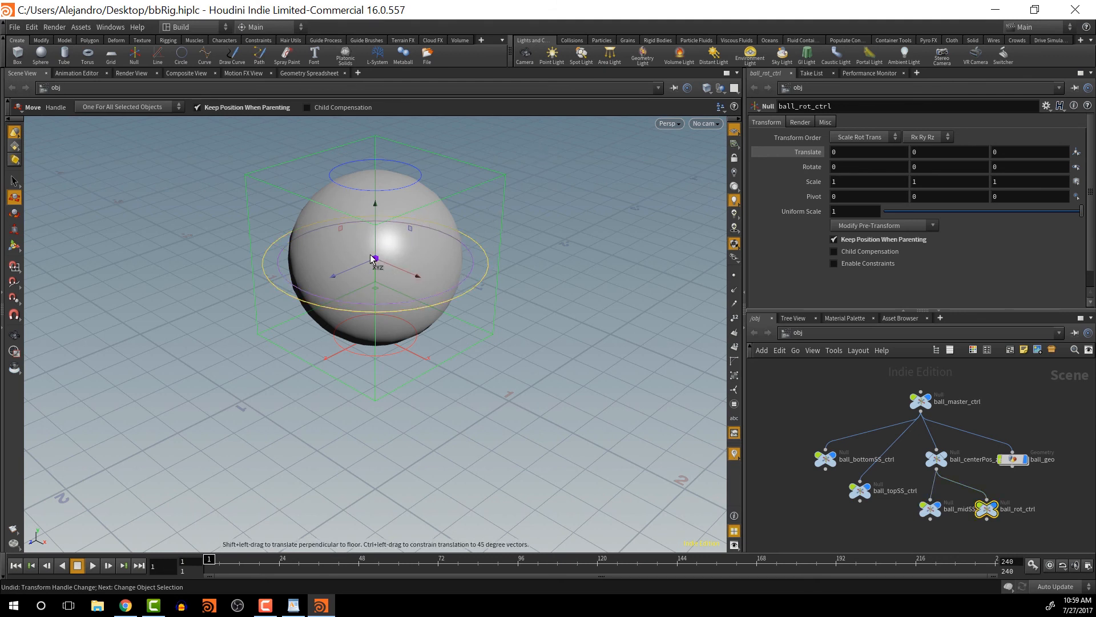
left_click_drag(376, 261, 386, 310)
left_click(386, 307)
key("ctrl+z")
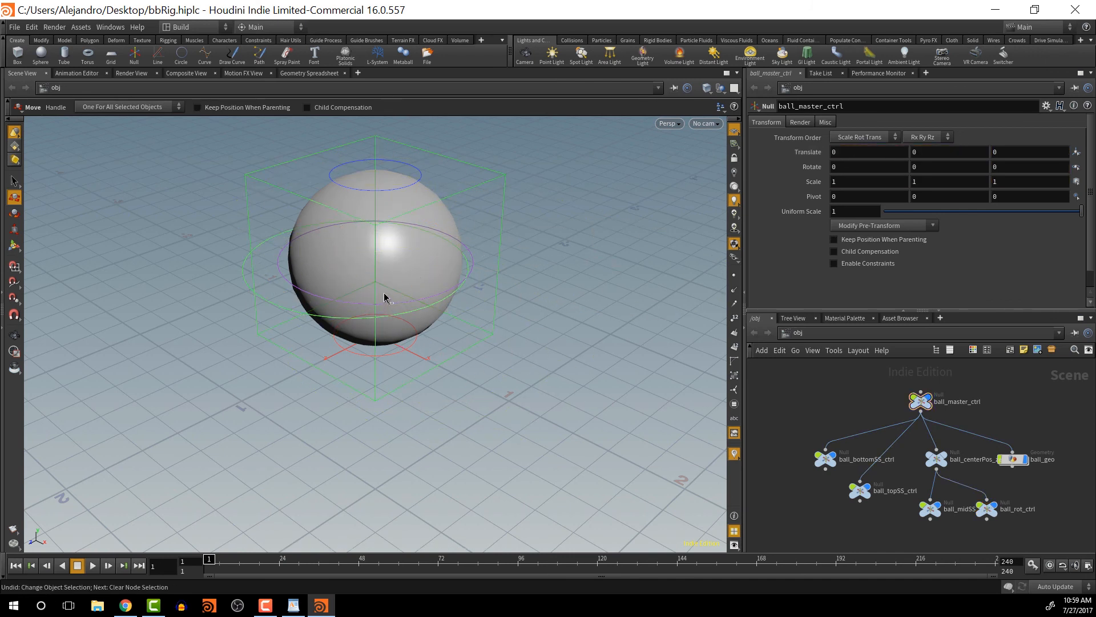
key("ctrl+z")
key("ctrl+z")
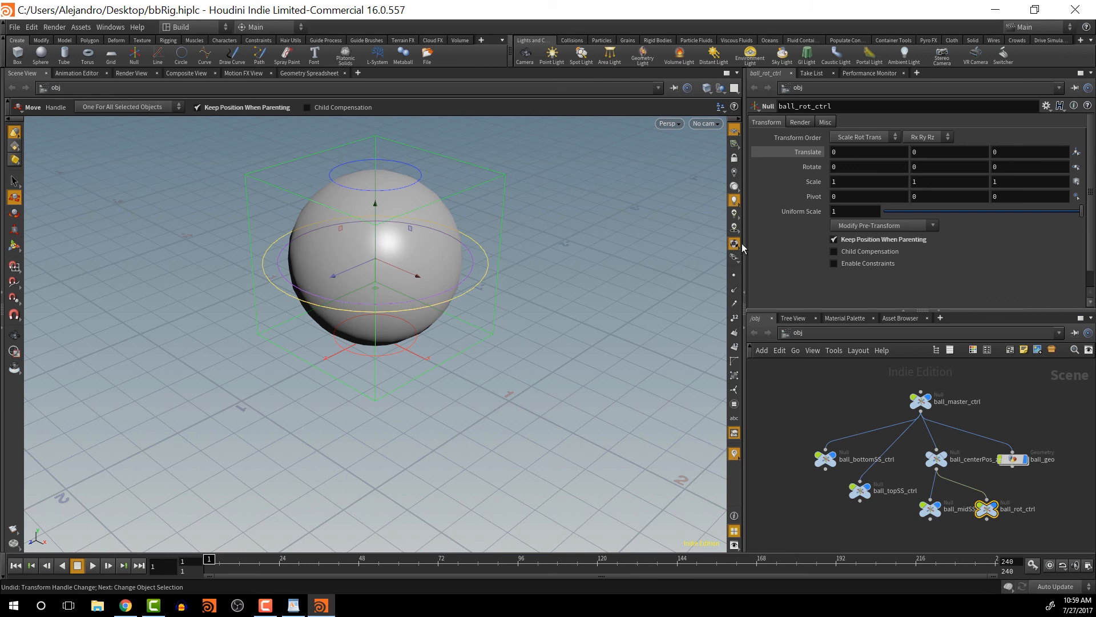
left_click_drag(372, 255, 475, 243)
key("ctrl+z")
- Lock the Translate and Scale parameters of ball_rot_ctrl and check the lock with the Move tool
left_click_drag(524, 276, 487, 276, "alt")
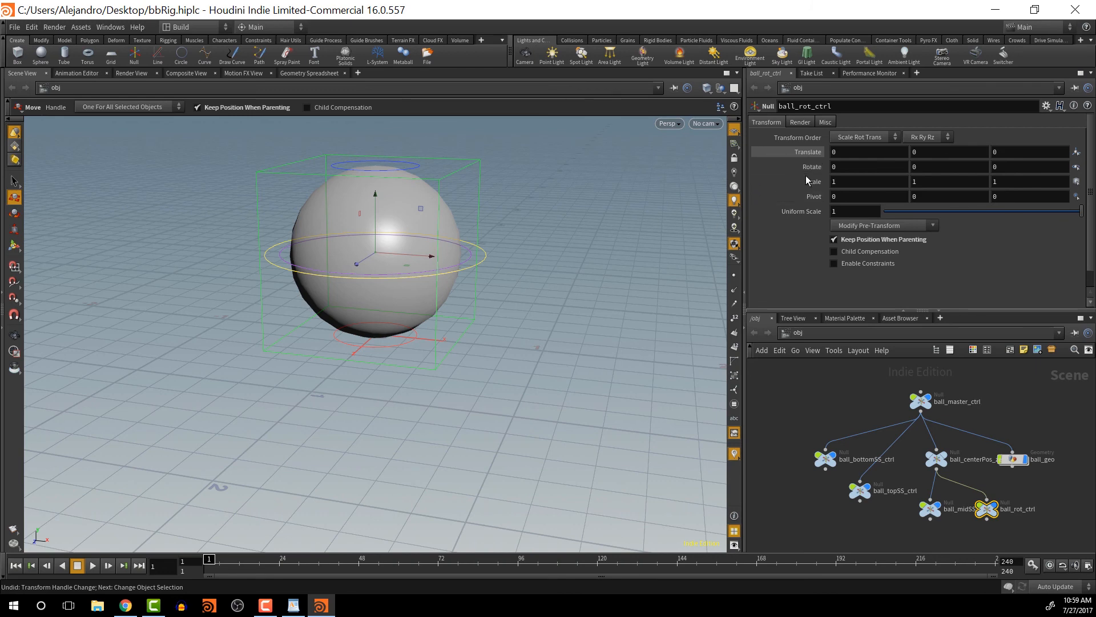
right_click(809, 153)
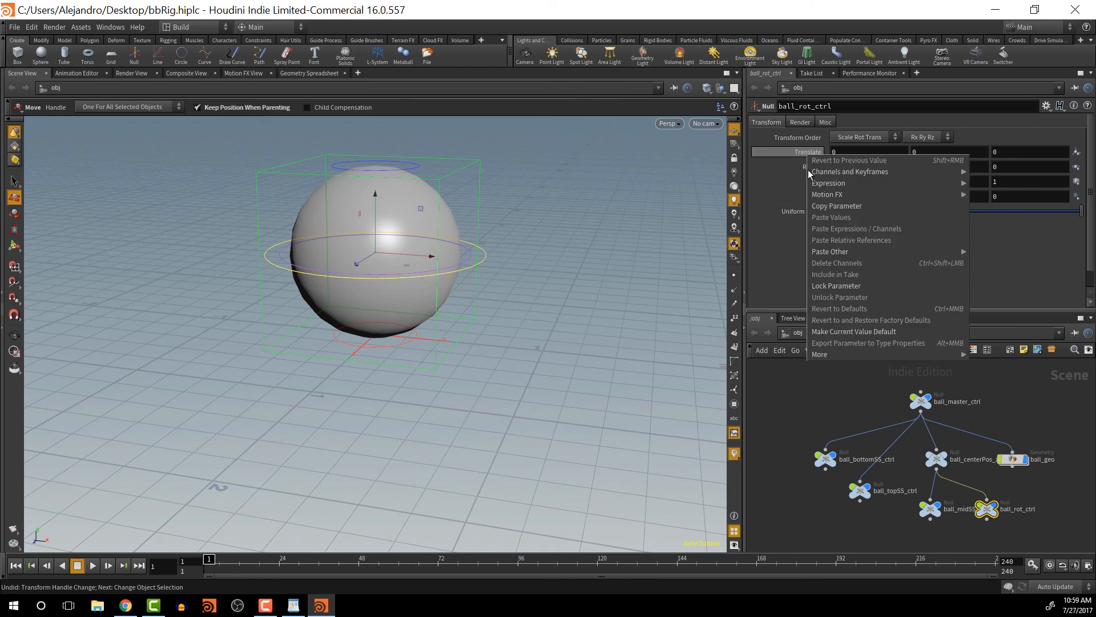
left_click(828, 286)
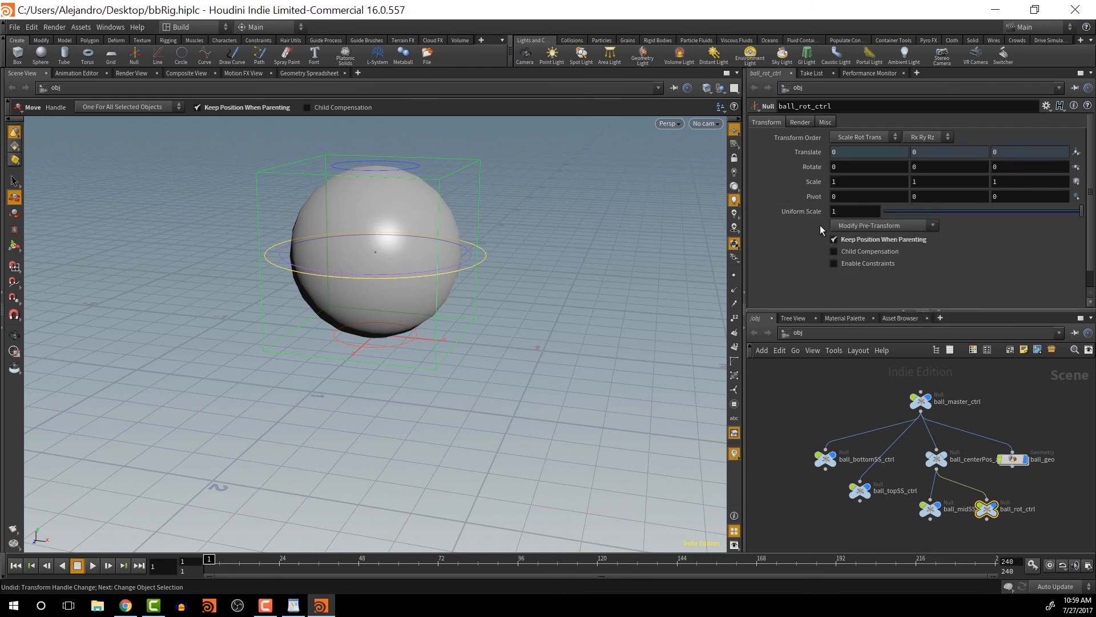
right_click(808, 183)
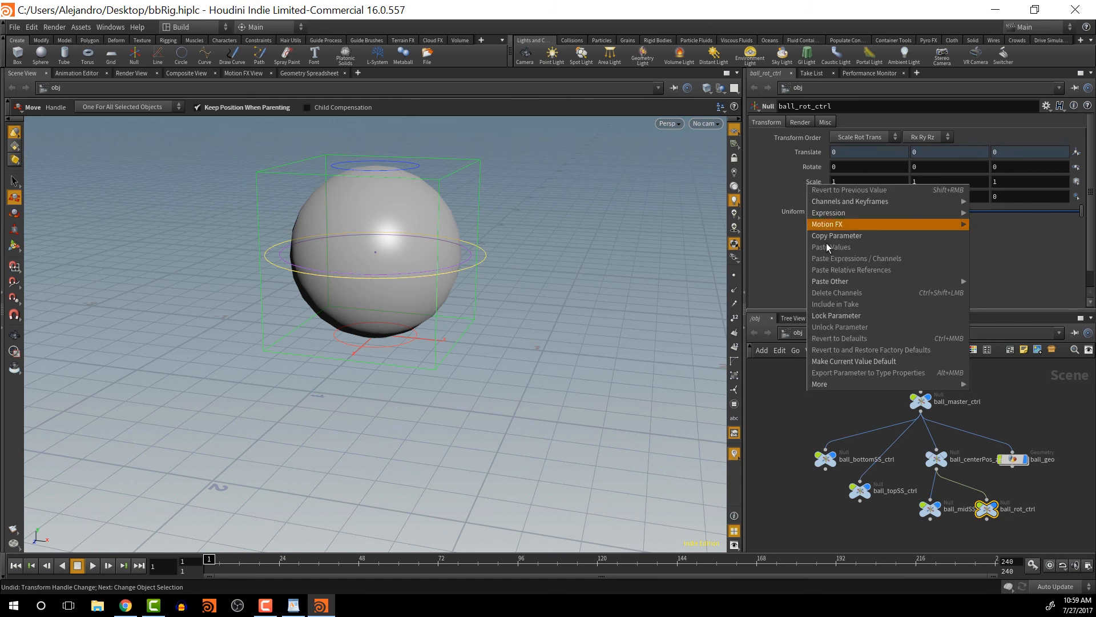
left_click(841, 235)
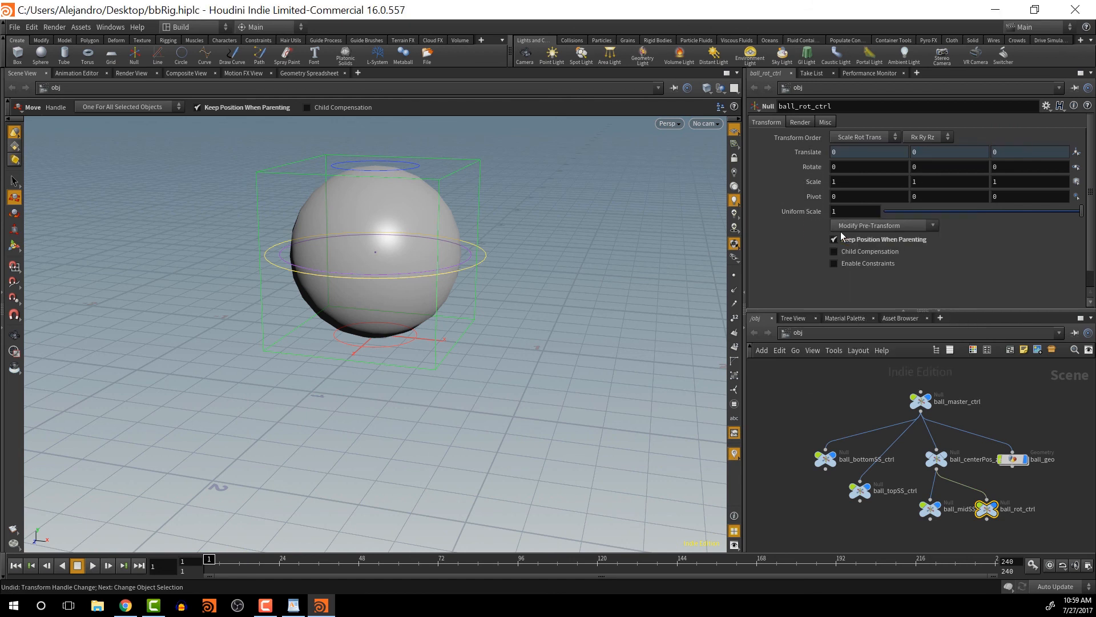
right_click(830, 183)
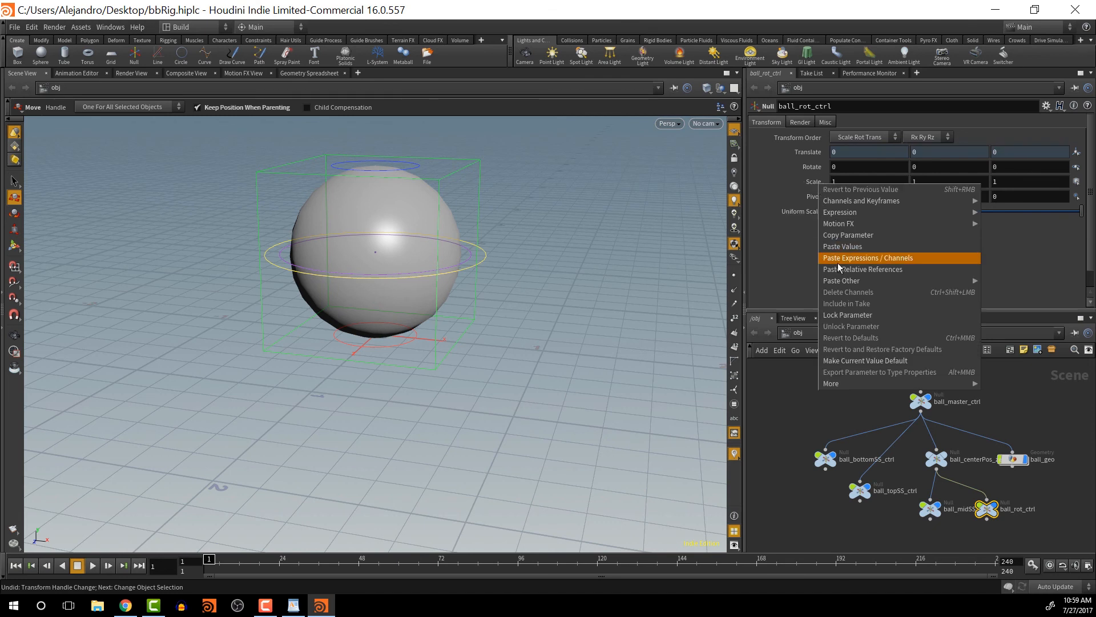
left_click(848, 315)
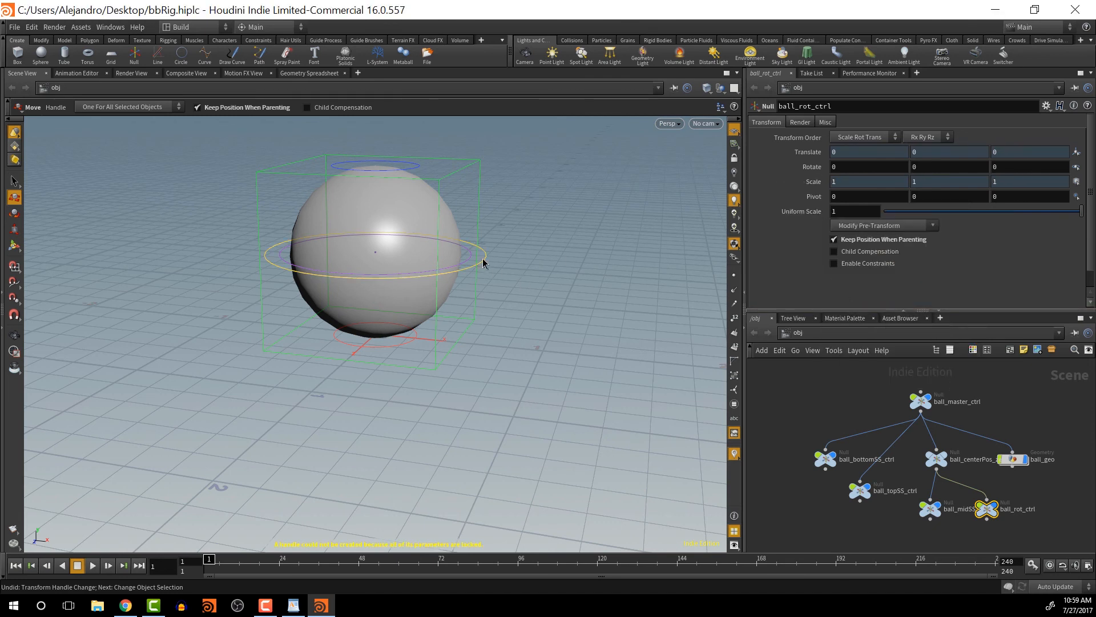
key("t")
- Edit ball_rot_ctrl's parameter interface to make Translate and Scale invisible, and accept the changes
left_click(1046, 106)
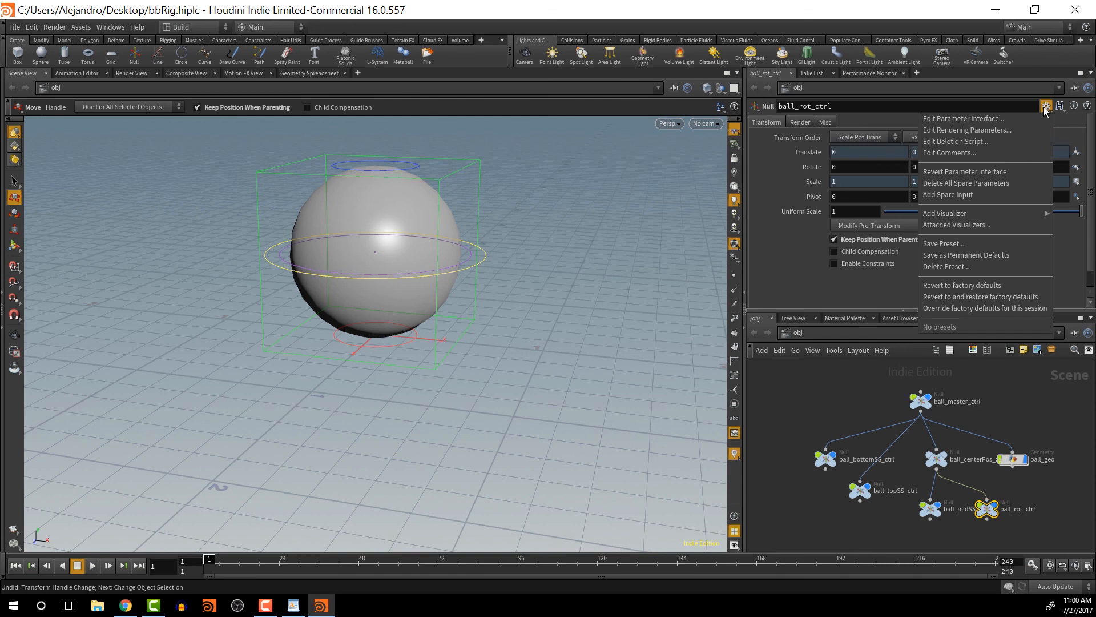
left_click(990, 119)
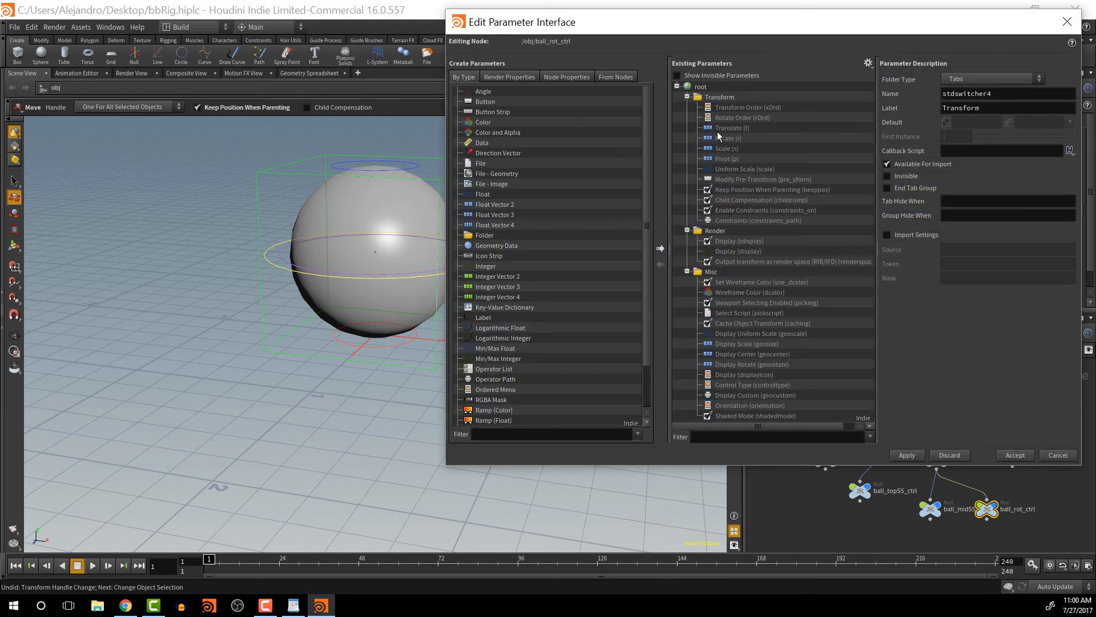
left_click(717, 128)
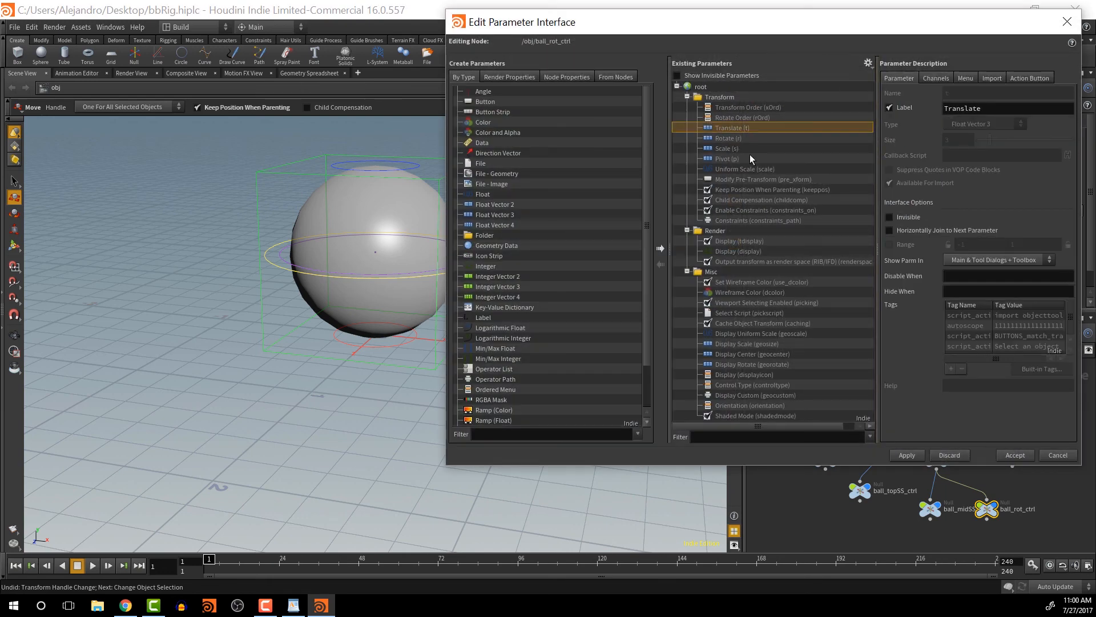
left_click(899, 217)
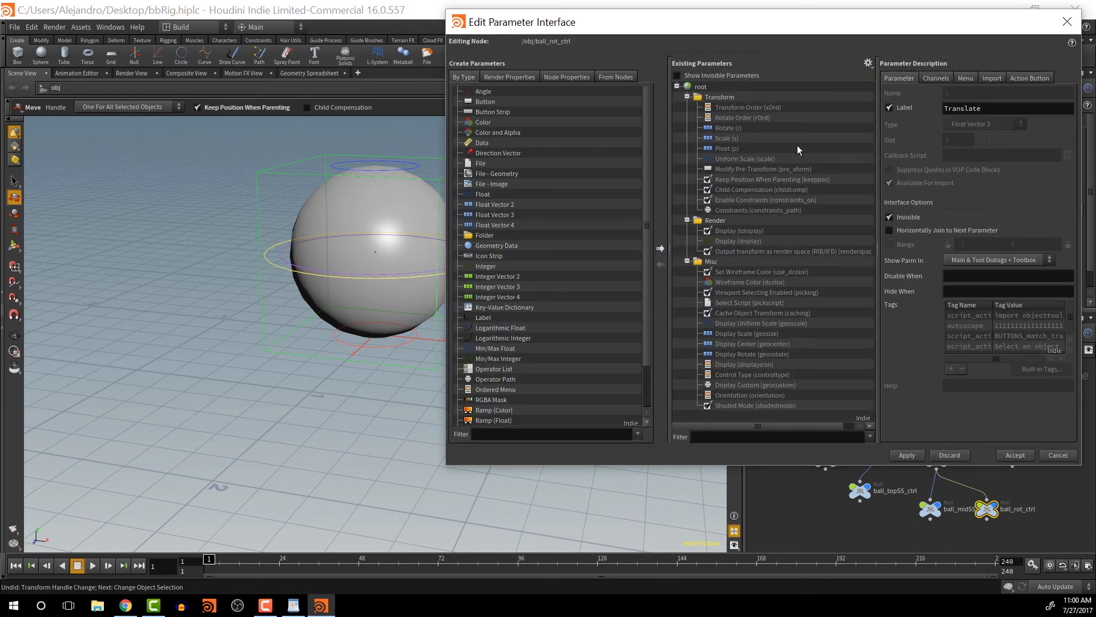
left_click(745, 138)
left_click(890, 217)
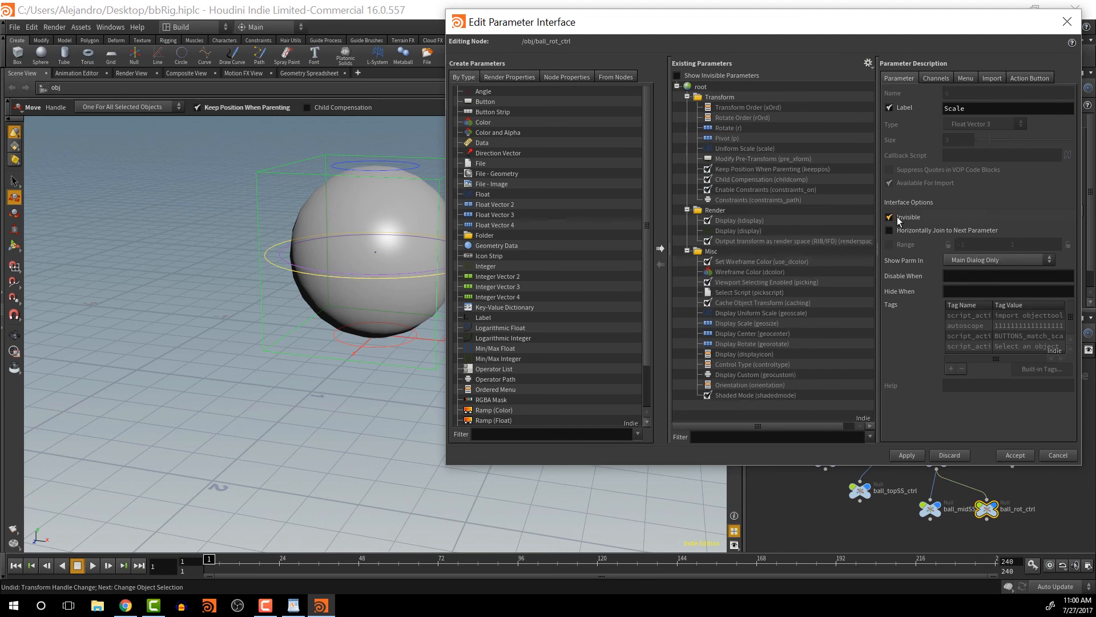
left_click(1014, 455)
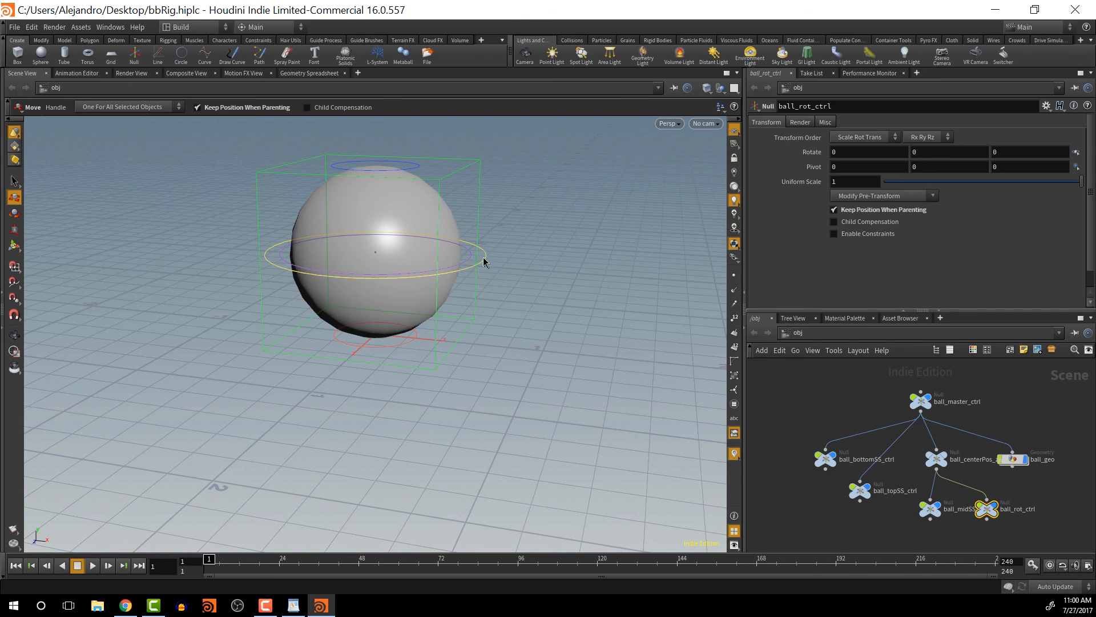
- Test the Scale tool on ball_rot_ctrl, try rotating it about 16.5 degrees around Z, and undo the rotation
key("e")
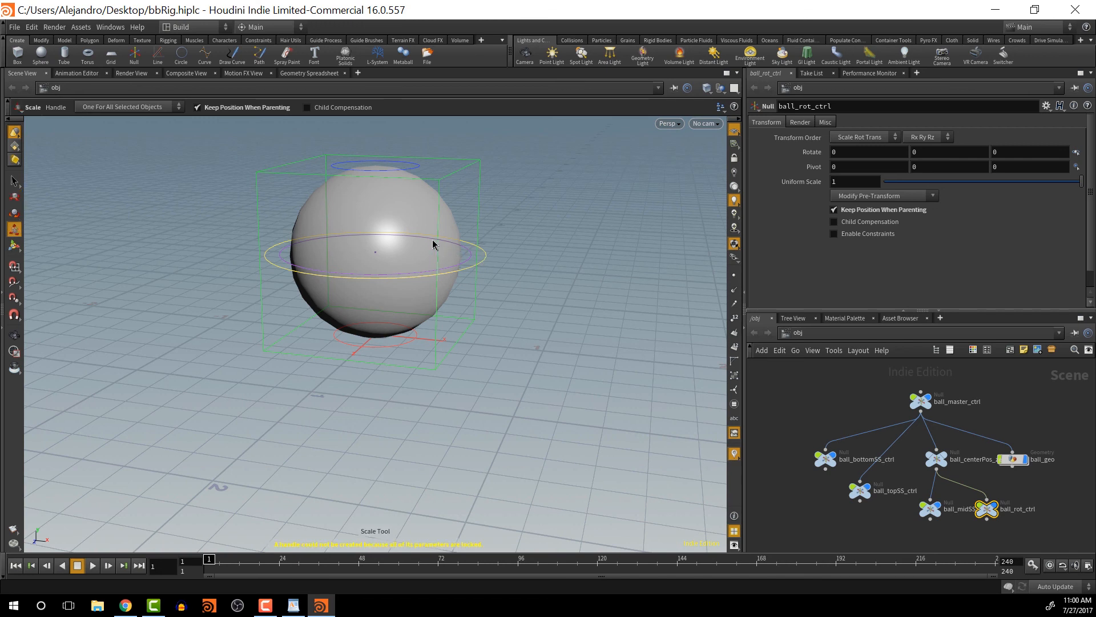
key("r")
left_click_drag(412, 209, 426, 130)
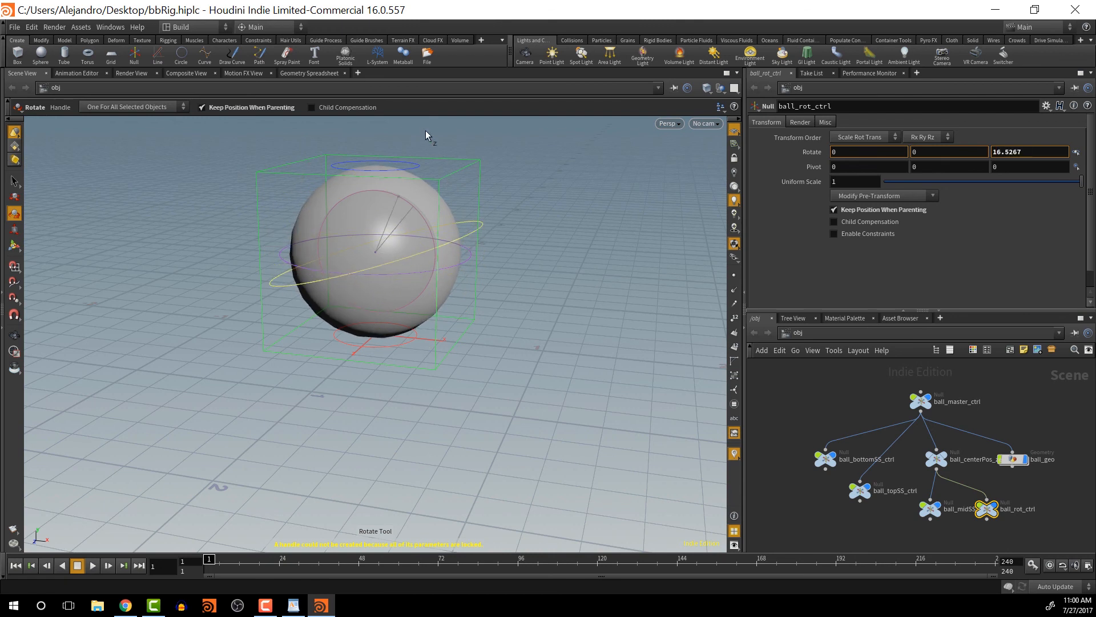
key("ctrl+z")
- Set the viewport shading to Flat Wire Shaded and rotate ball_rot_ctrl about 51.4 degrees around Z
left_click(707, 87)
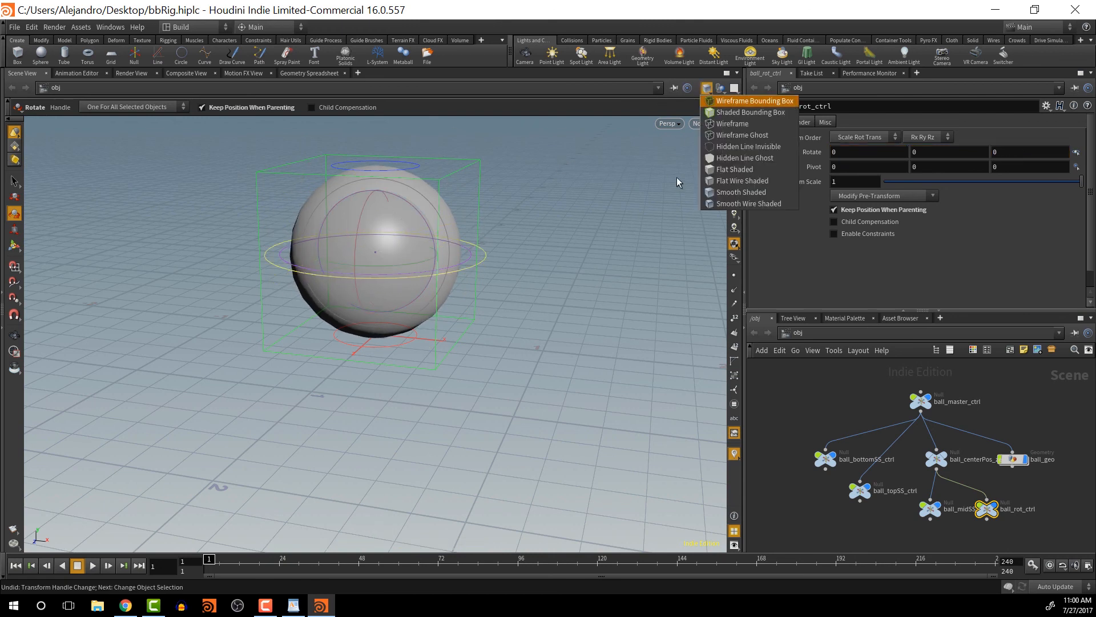
left_click(744, 181)
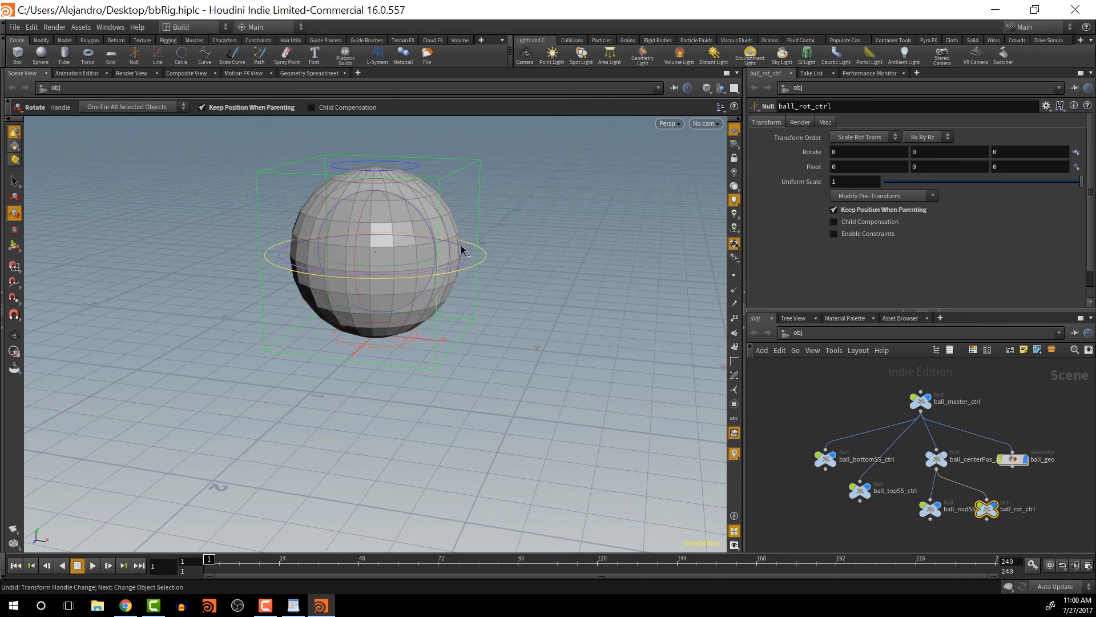
left_click_drag(424, 222, 409, 166)
- Move ball_topSS_ctrl freely by about 0.20, 0.35, -0.18 to stretch the rotated ball
left_click(407, 167)
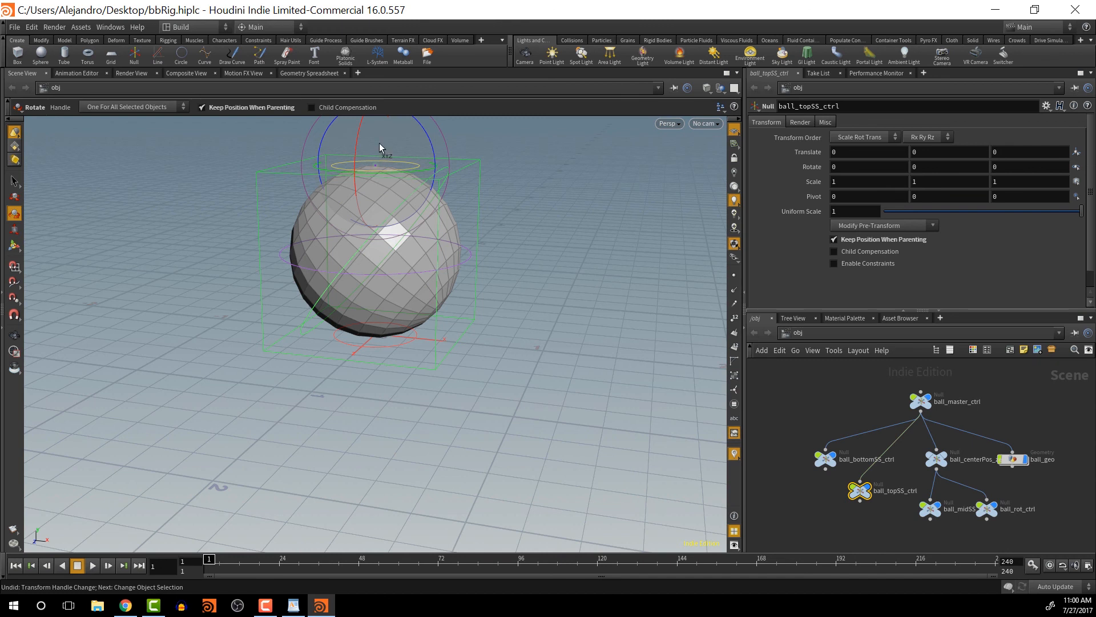
key("t")
left_click_drag(379, 143, 419, 101)
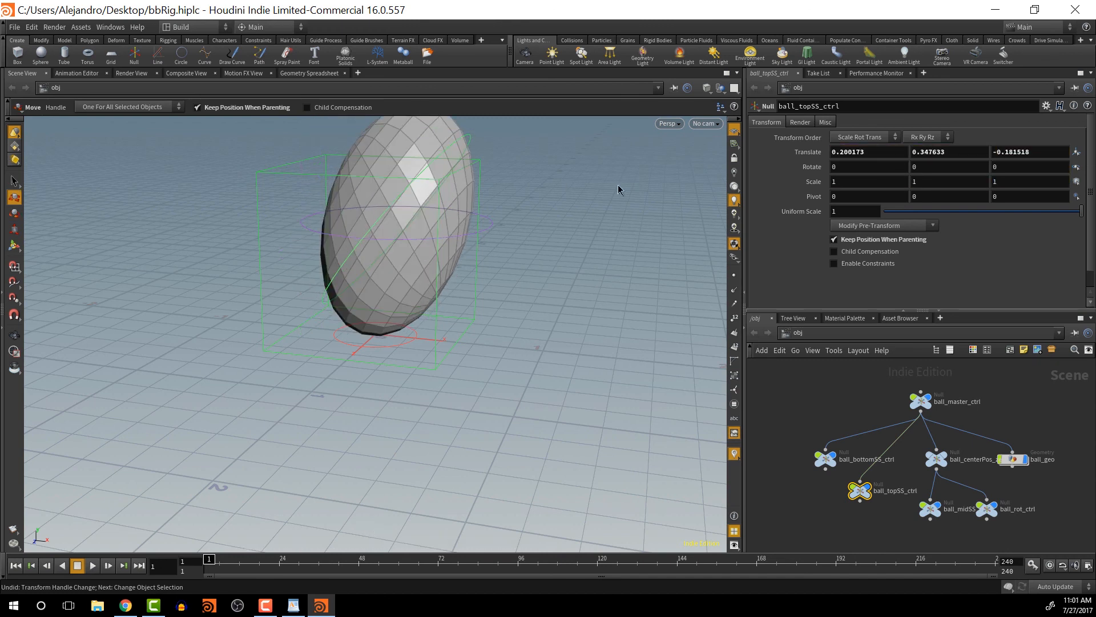
- Try rotating ball_rot_ctrl around Z on the stretched ball and undo the rotation
left_click(470, 137)
key("r")
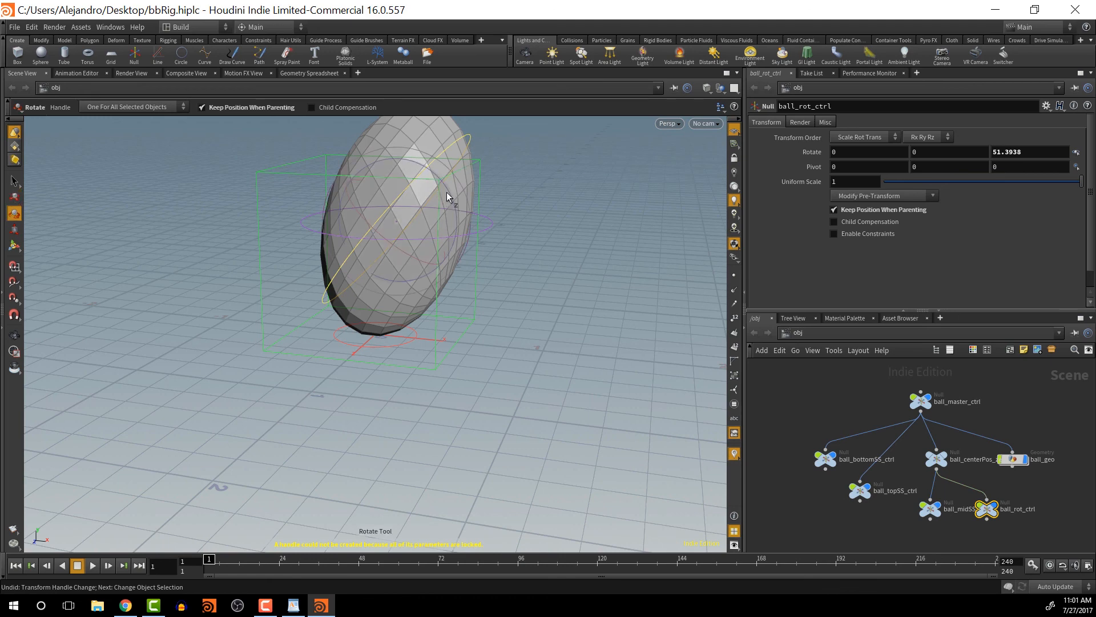
left_click_drag(437, 182, 460, 252)
key("ctrl+z")
key("Escape")
left_click_drag(546, 248, 531, 338)
key("r")
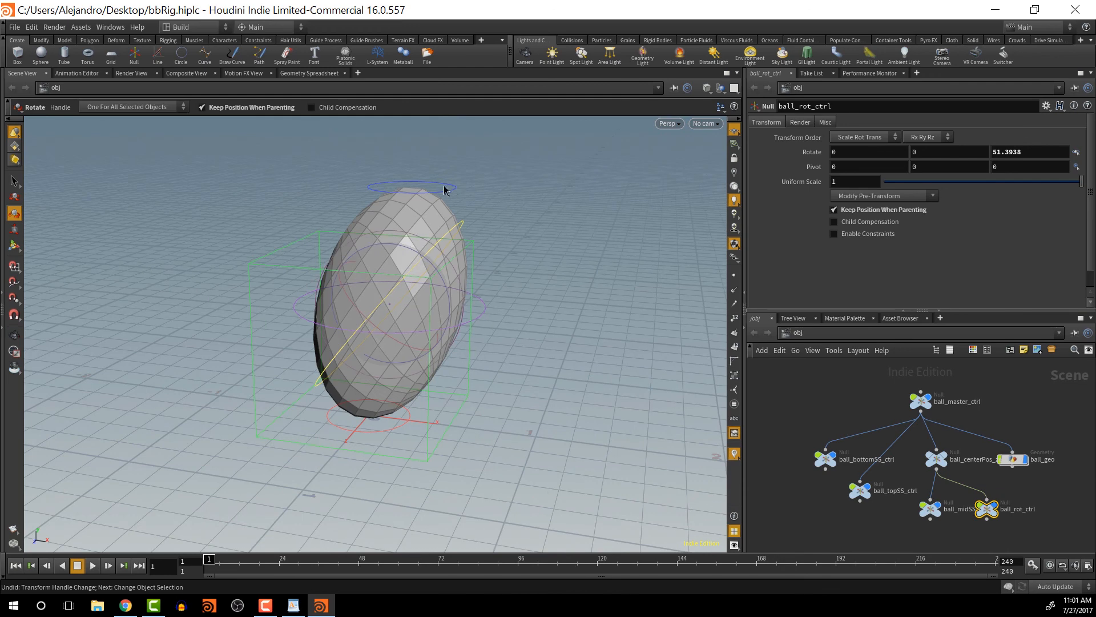
- Revert ball_topSS_ctrl's Translate and ball_rot_ctrl's Rotate to their default values
left_click(448, 191)
right_click(847, 173)
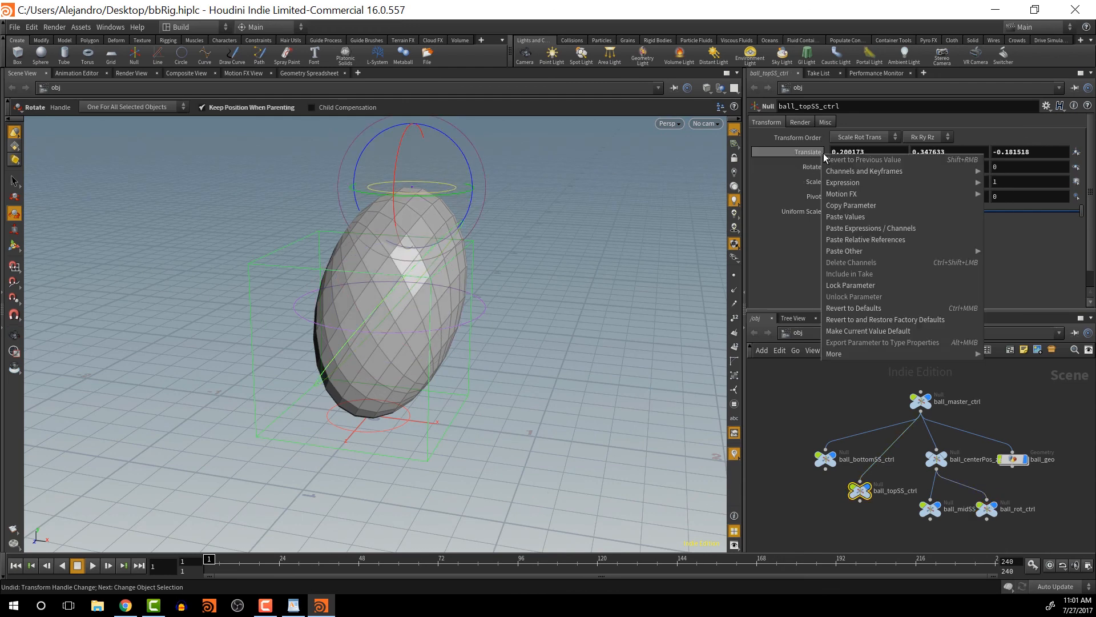
left_click(859, 308)
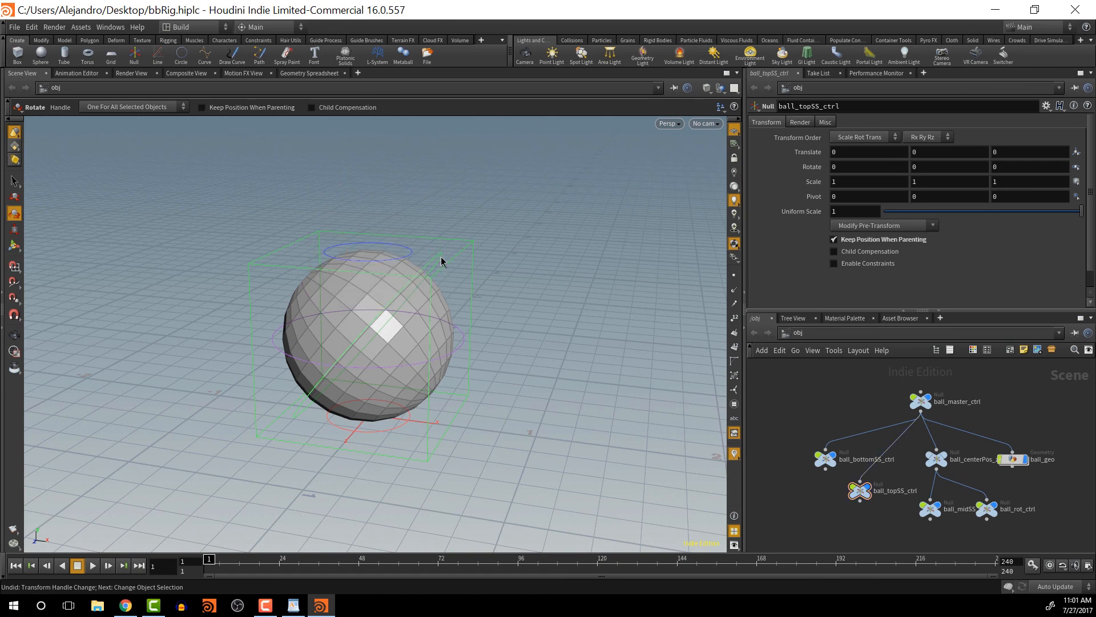
left_click(441, 255)
right_click(817, 150)
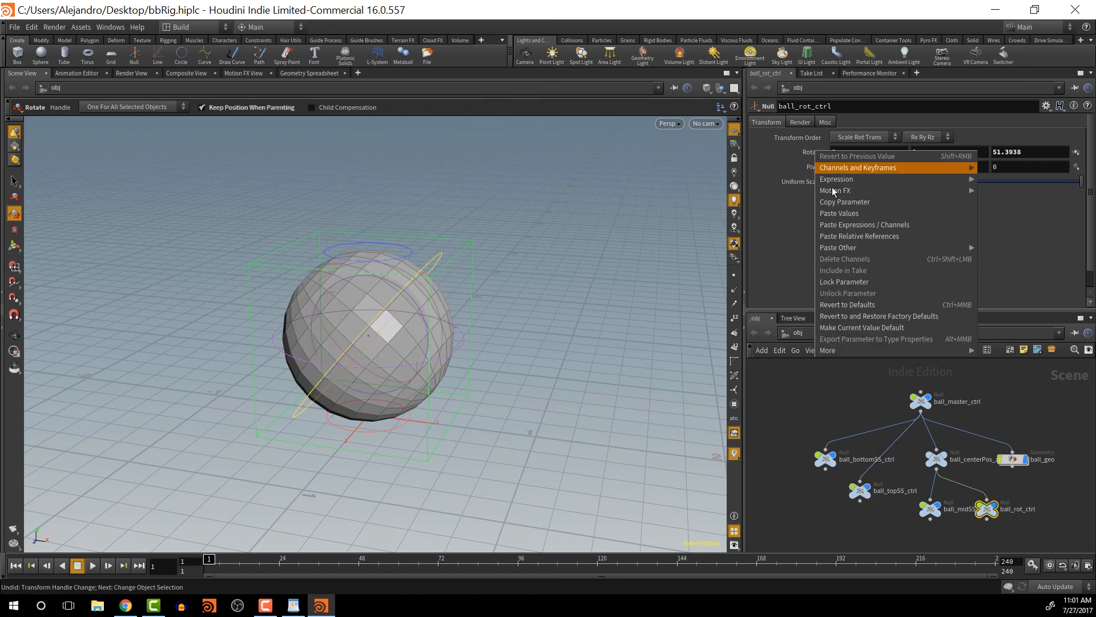
left_click(855, 307)
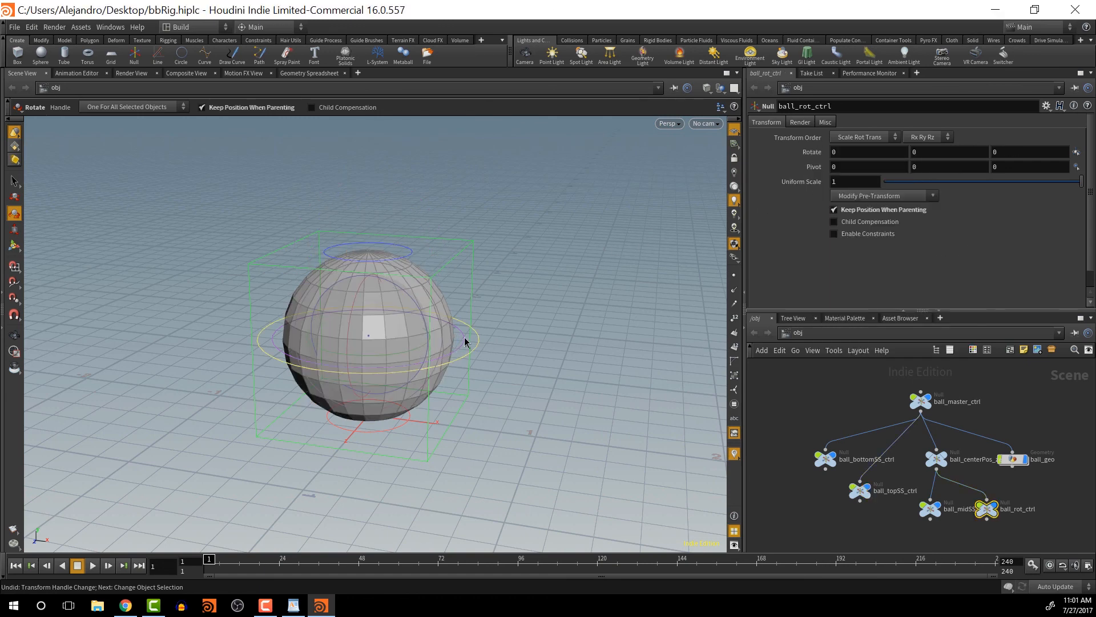
- Select ball_topSS_ctrl, try scaling it to 2.1 on all axes, and undo the scaling
left_click(414, 251)
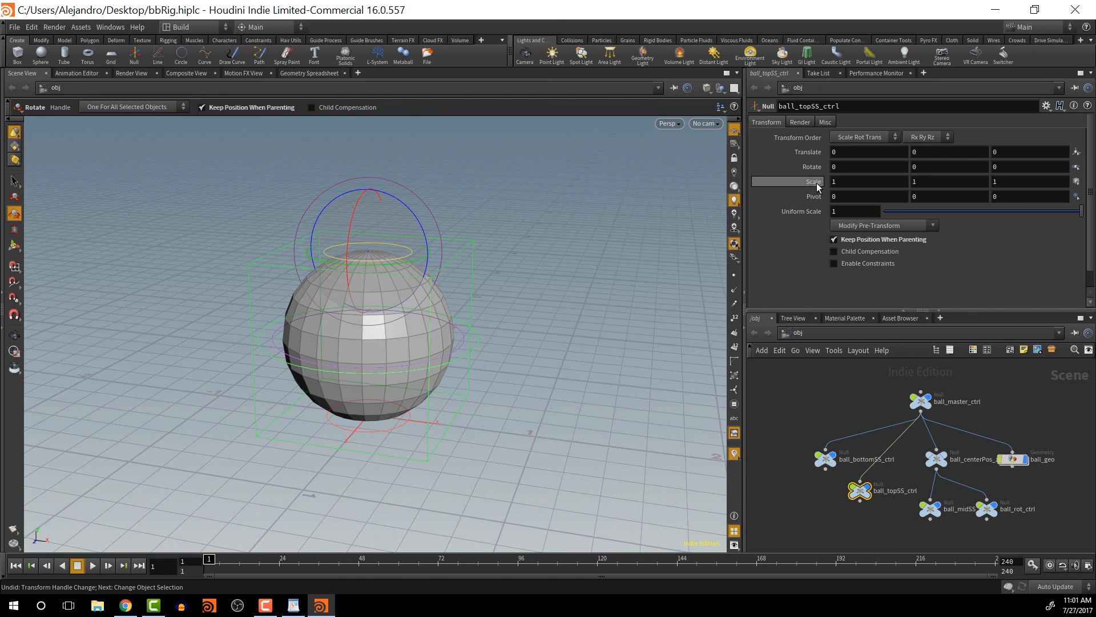
middle_click_drag(818, 185, 843, 184)
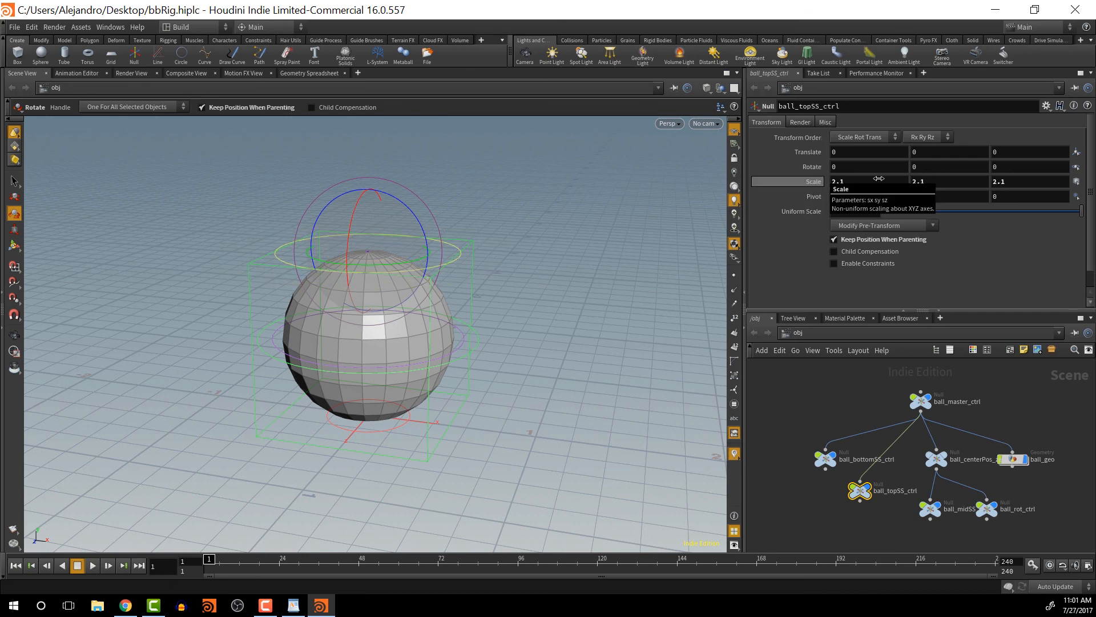
key("ctrl+z")
- Lock the Scale parameter of ball_topSS_ctrl at 1, 1, 1
right_click(810, 184)
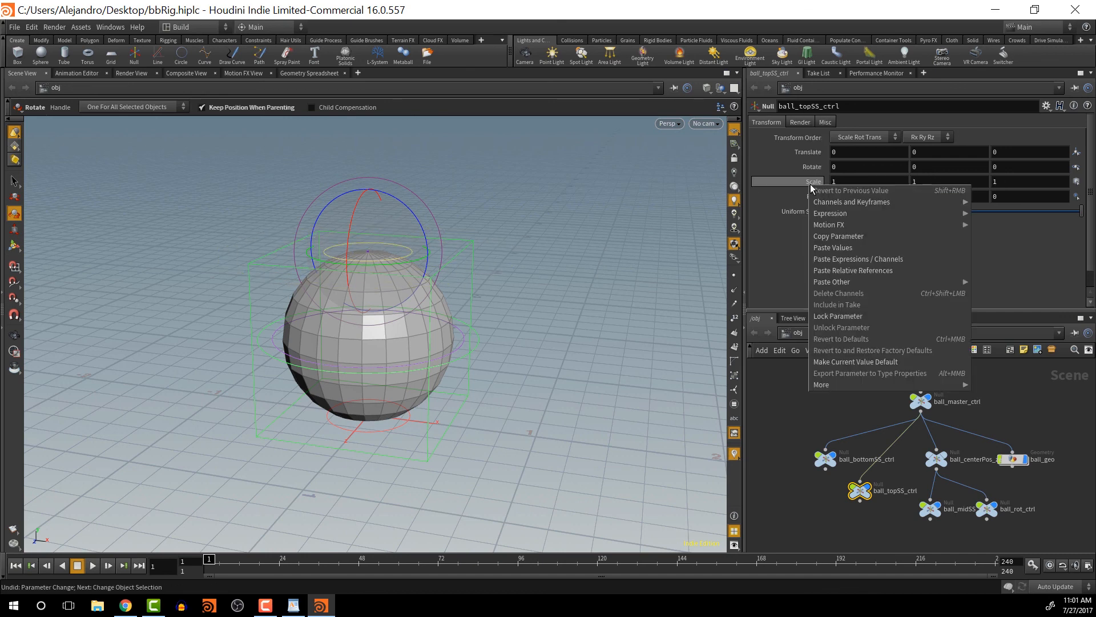
mouse_move(834, 213)
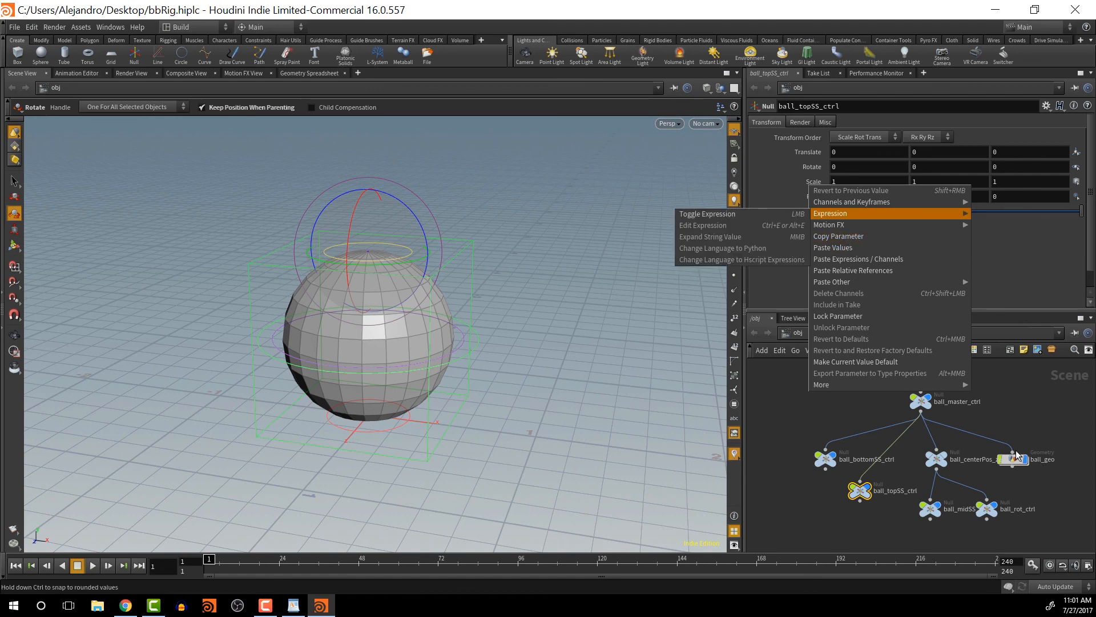
left_click(1016, 276)
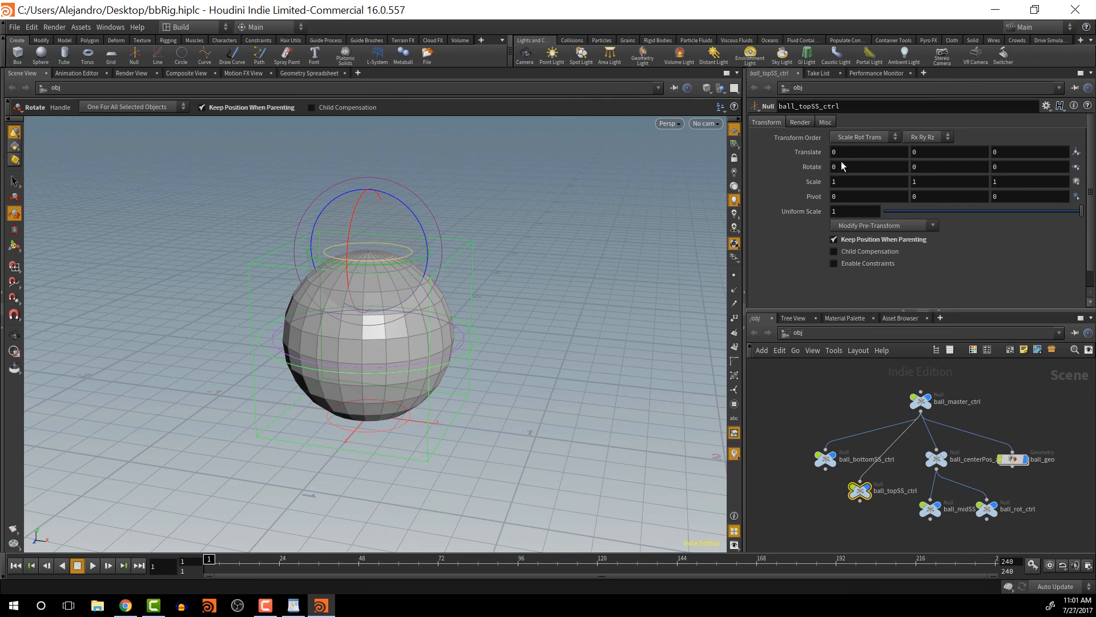
right_click(811, 183)
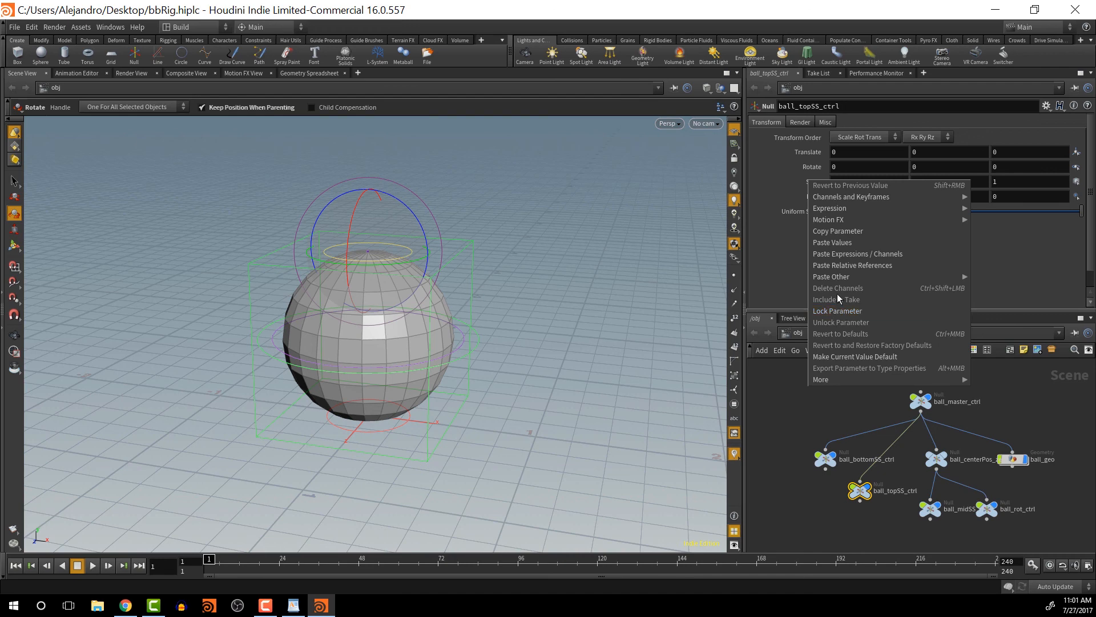
left_click(837, 311)
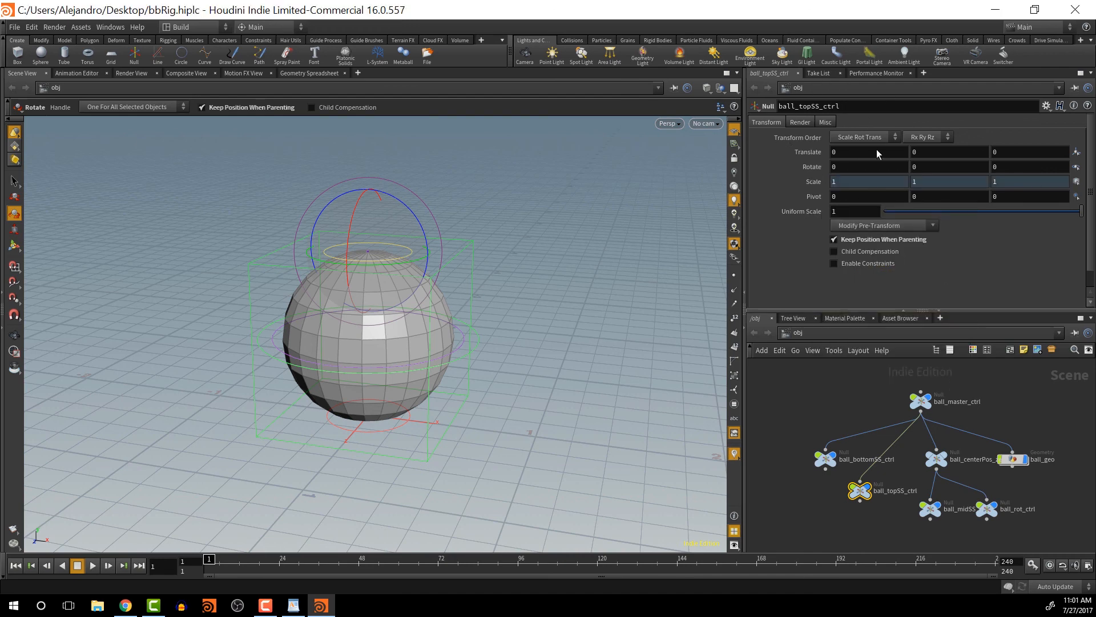
- Make the Scale parameter of ball_topSS_ctrl invisible in its parameter interface and accept the change
left_click(1046, 106)
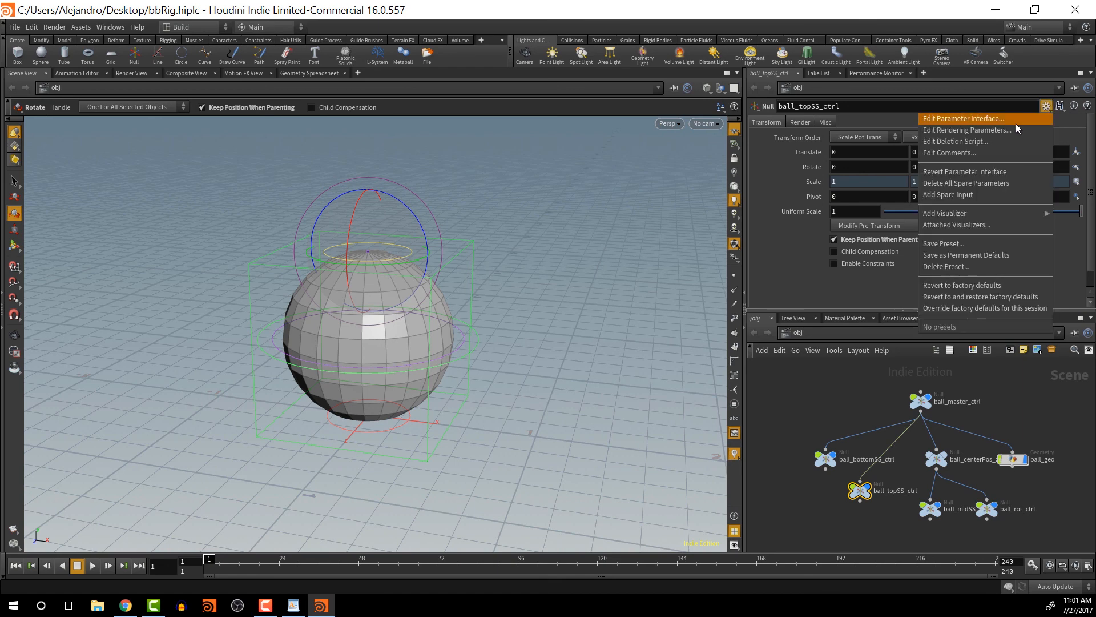
left_click(1008, 121)
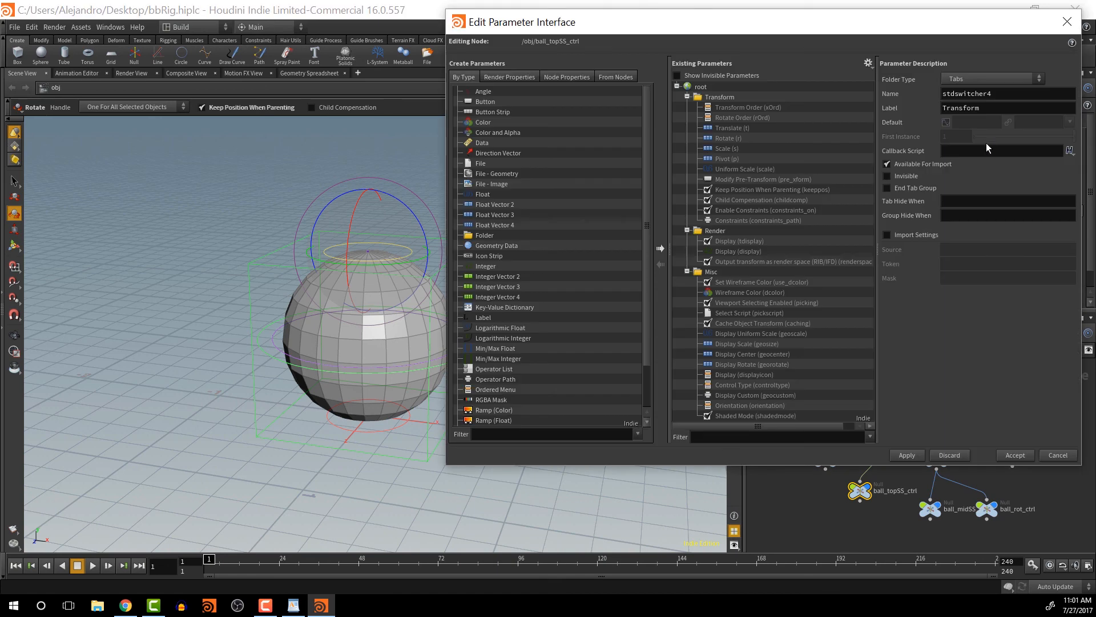
left_click(725, 148)
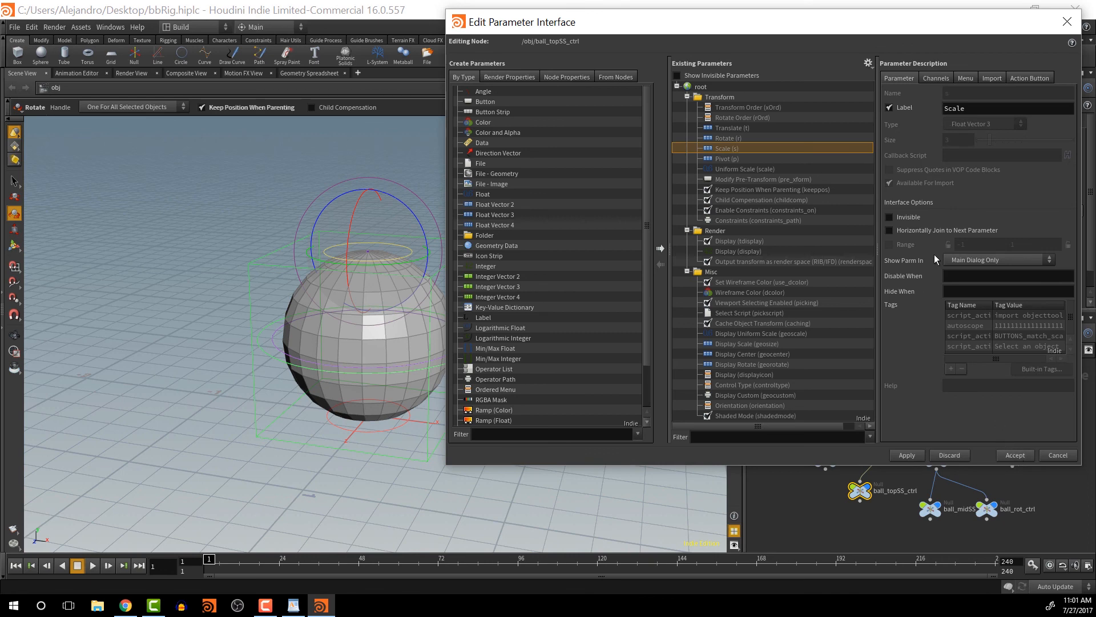
left_click(891, 215)
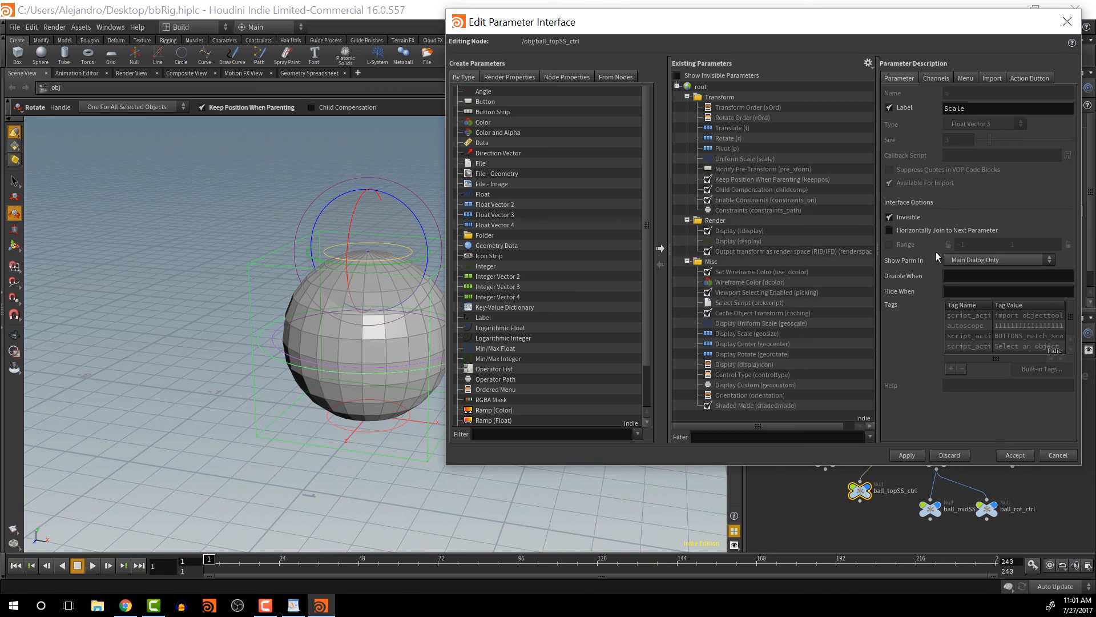
left_click(1015, 455)
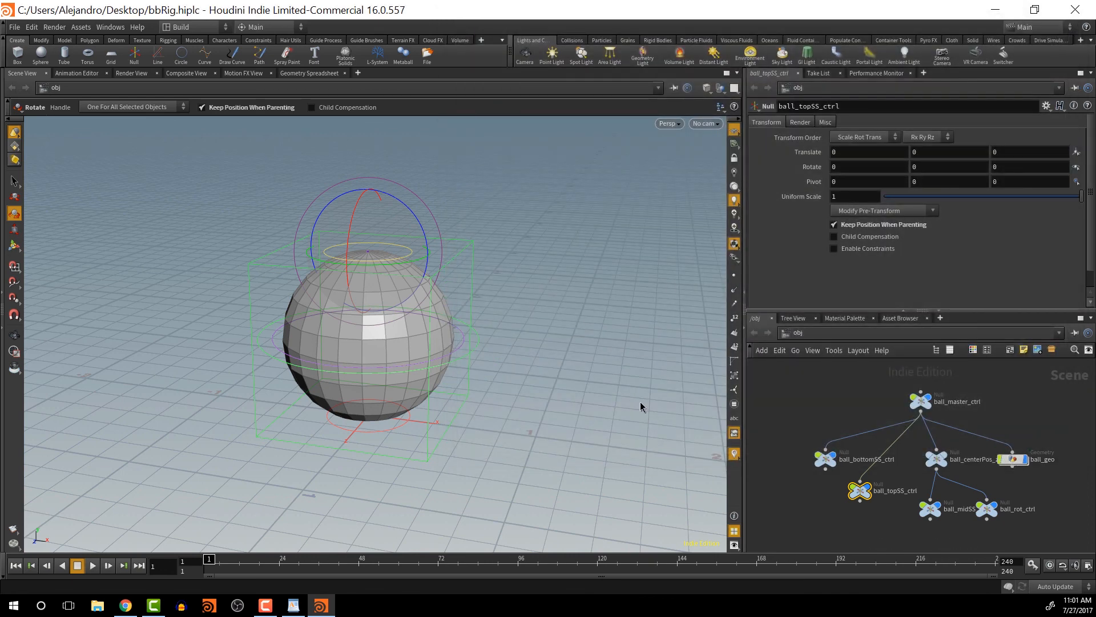
- Select ball_midSS_ctrl around the ball's middle and lock its Scale parameter
left_click(460, 343)
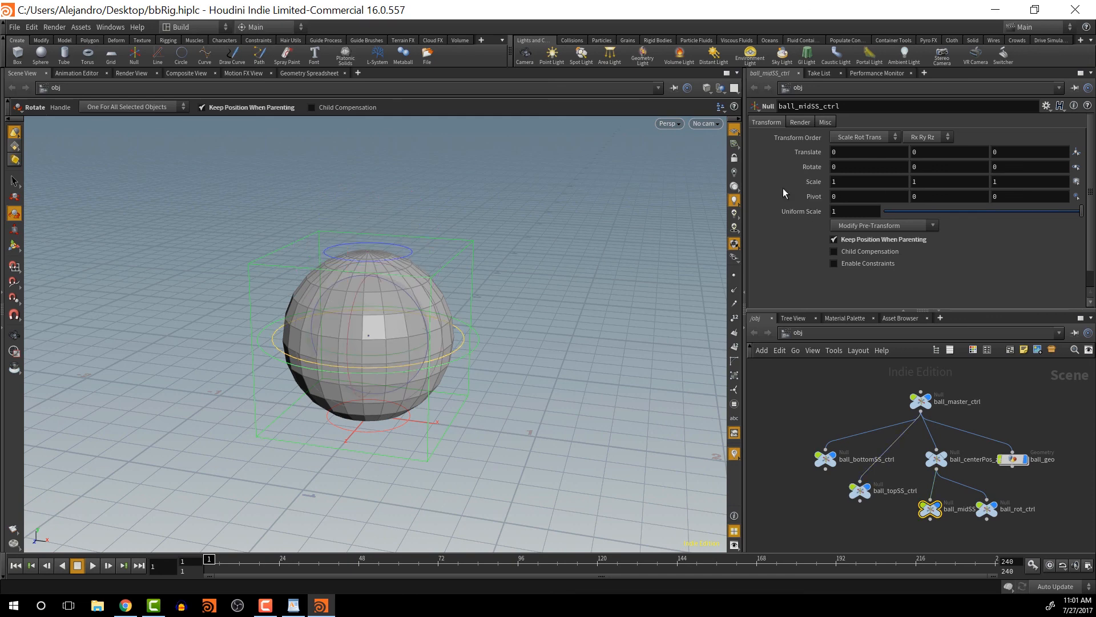
right_click(807, 180)
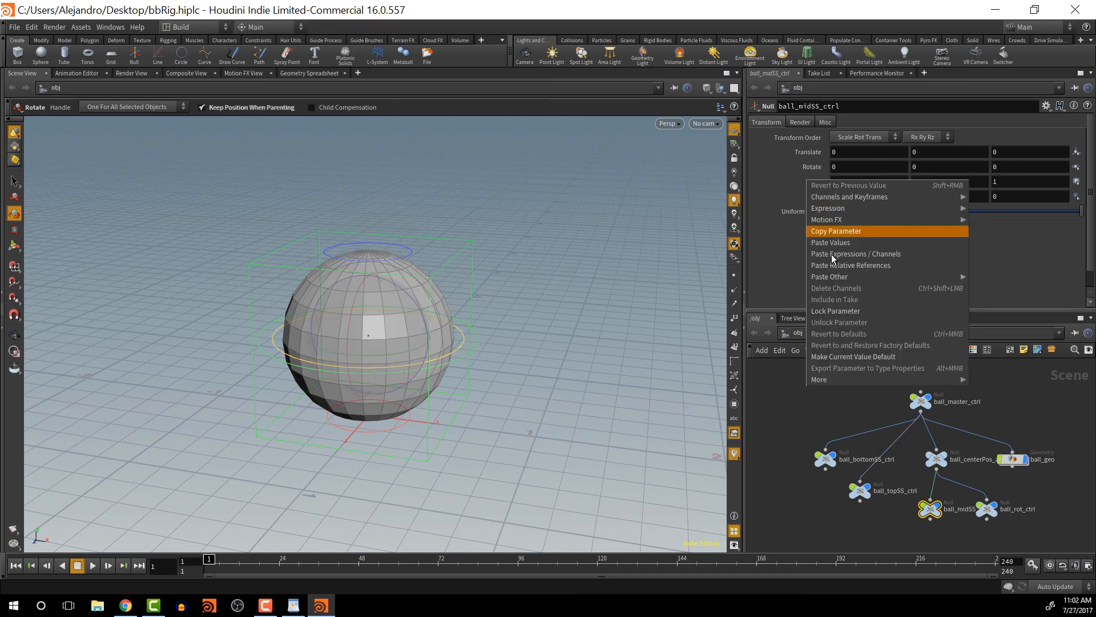
left_click(837, 311)
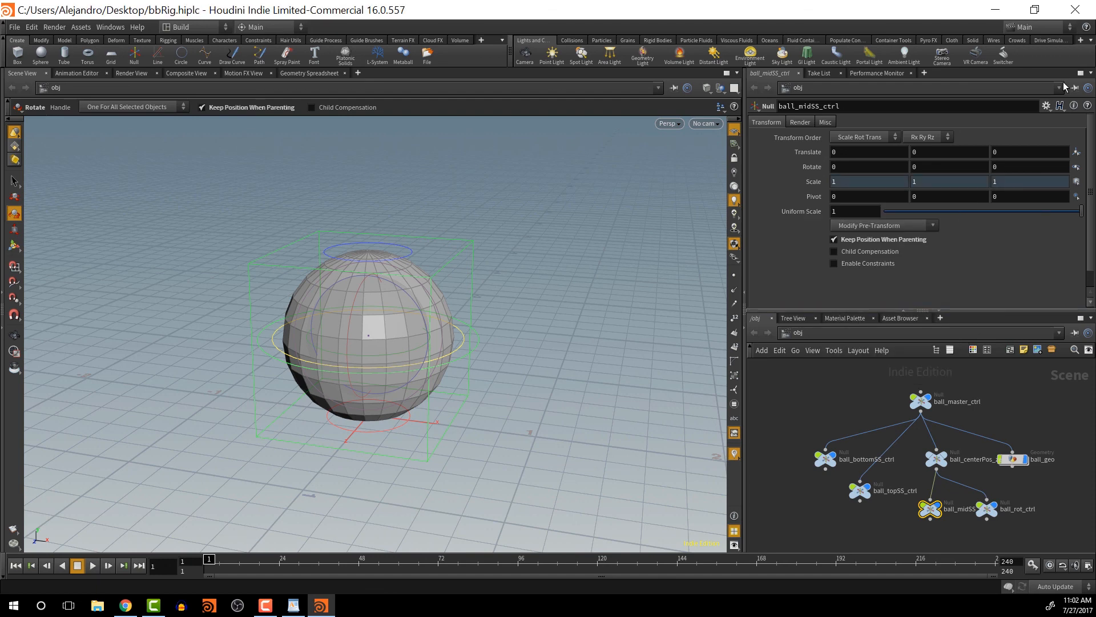
- Edit the parameter interface of ball_midSS_ctrl so that its Scale parameter is invisible
left_click(1046, 107)
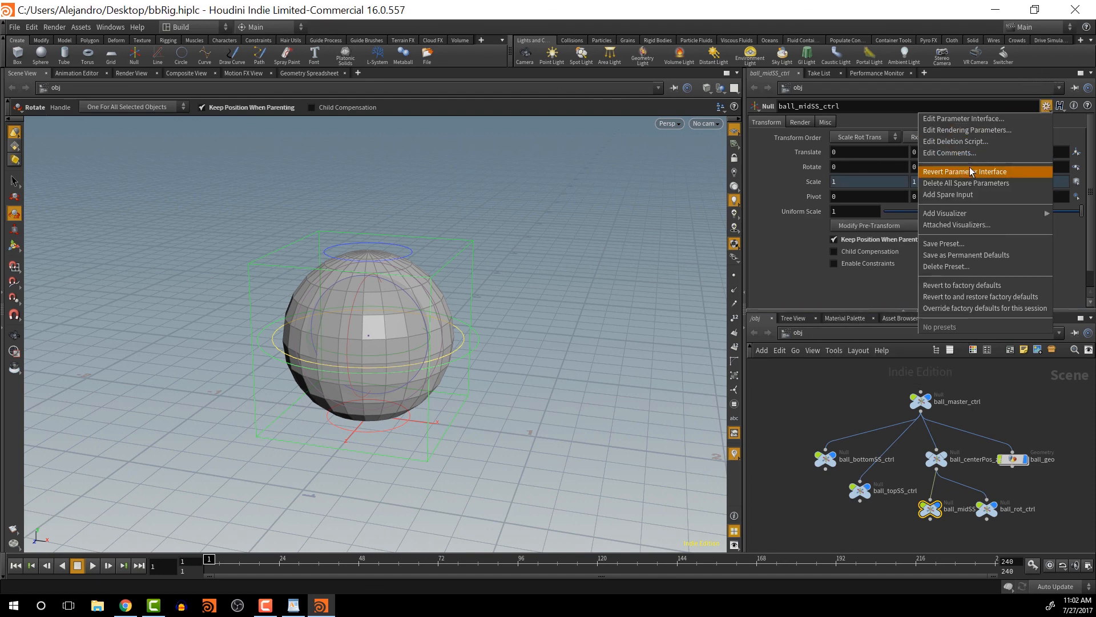
left_click(961, 116)
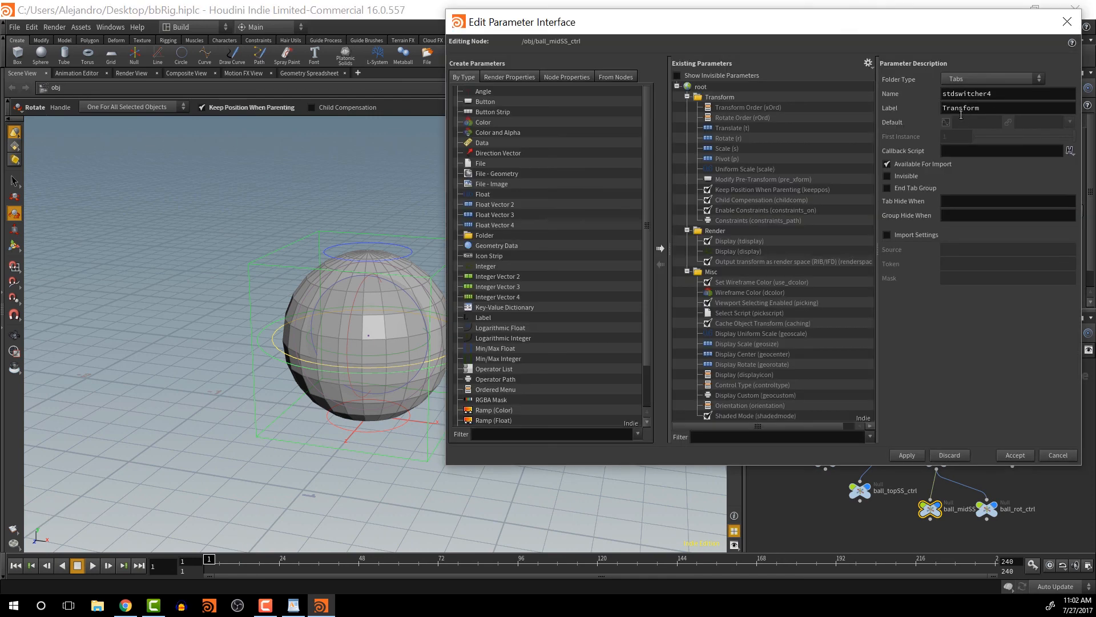
left_click(728, 150)
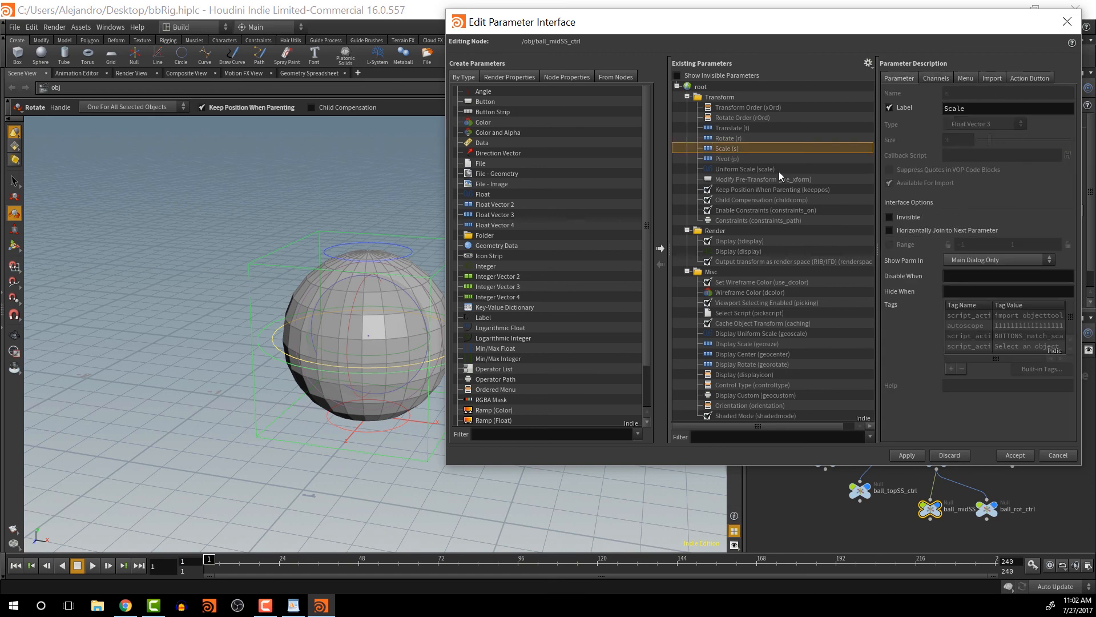
left_click(890, 217)
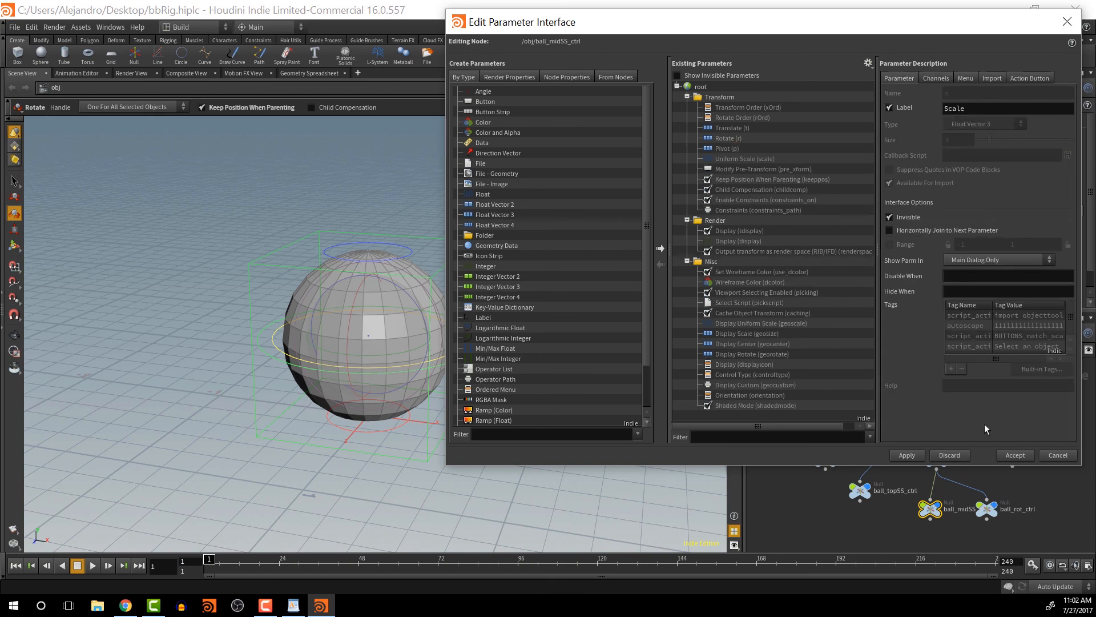
left_click(1012, 455)
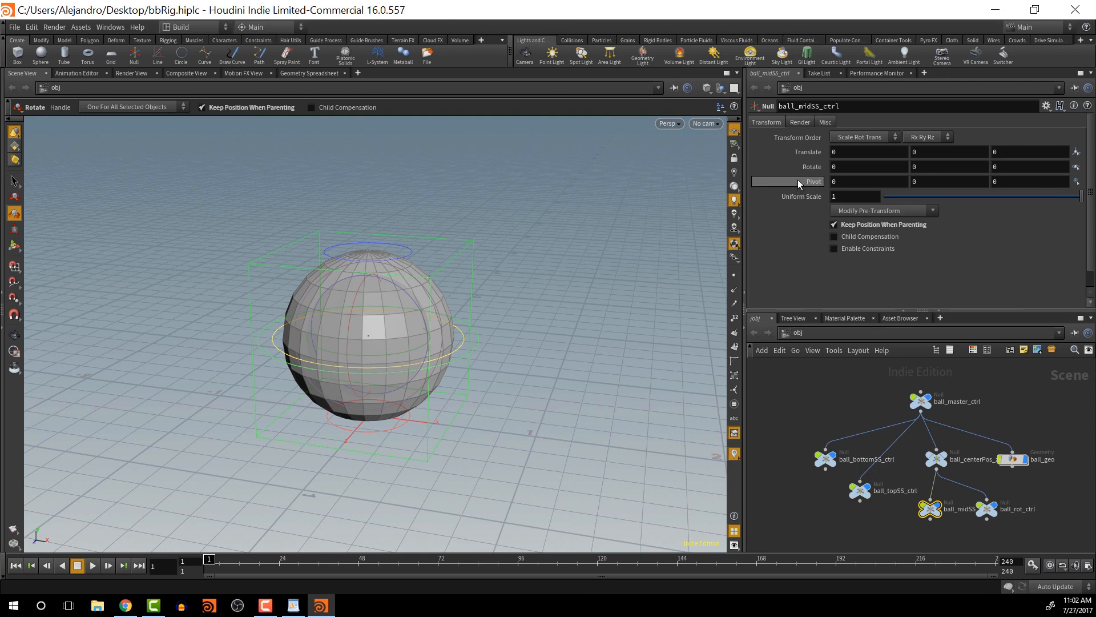
- Select ball_bottomSS_ctrl and lock its Scale parameter
left_click(398, 416)
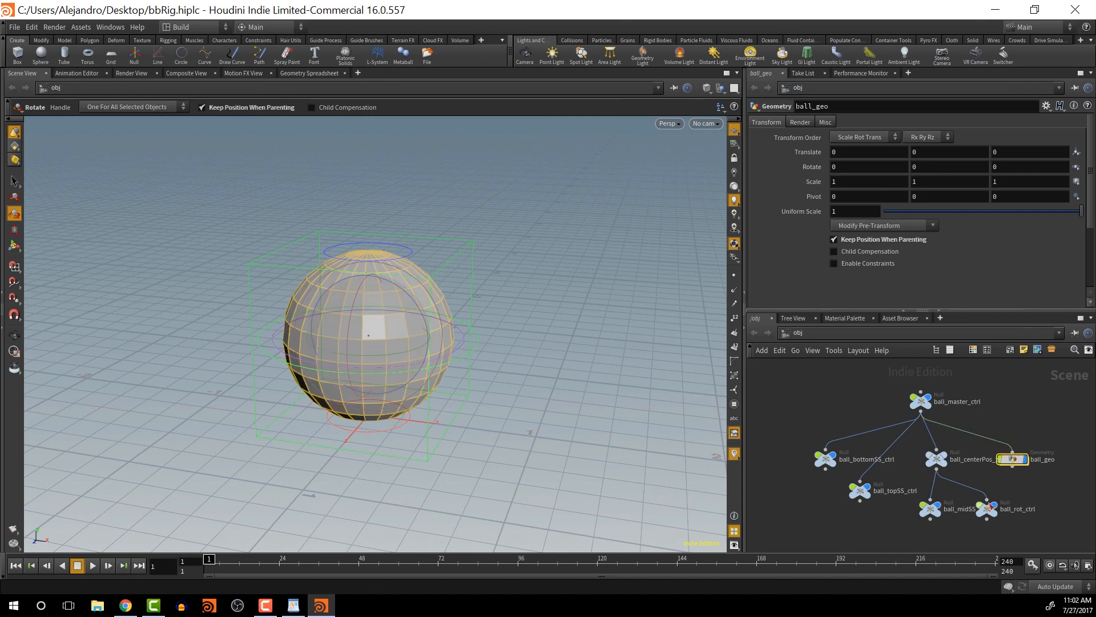
left_click(945, 510)
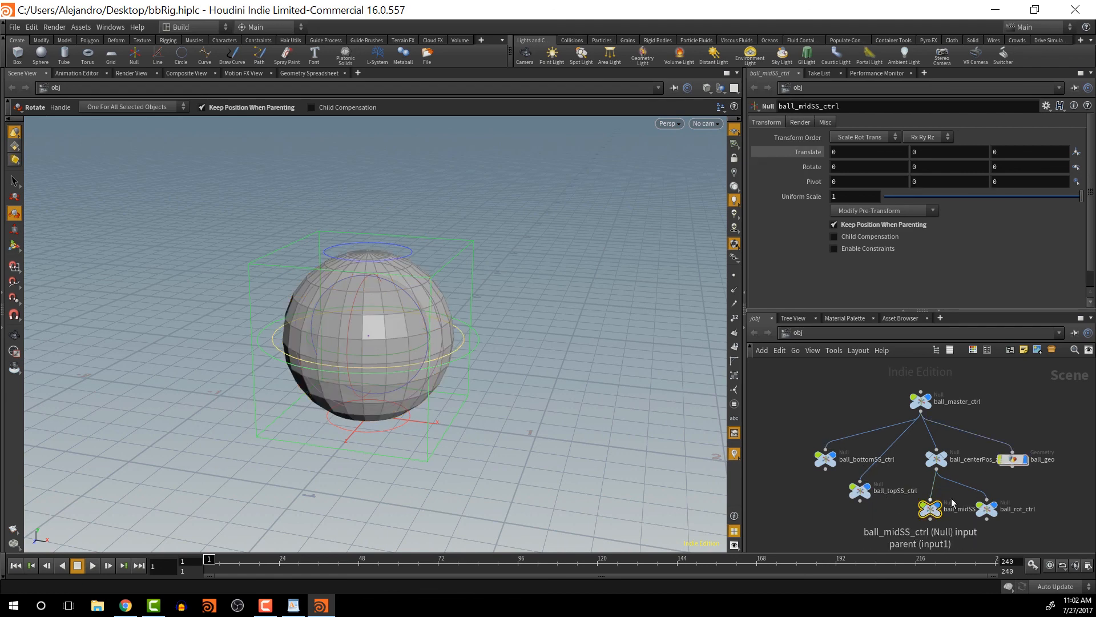
left_click(826, 458)
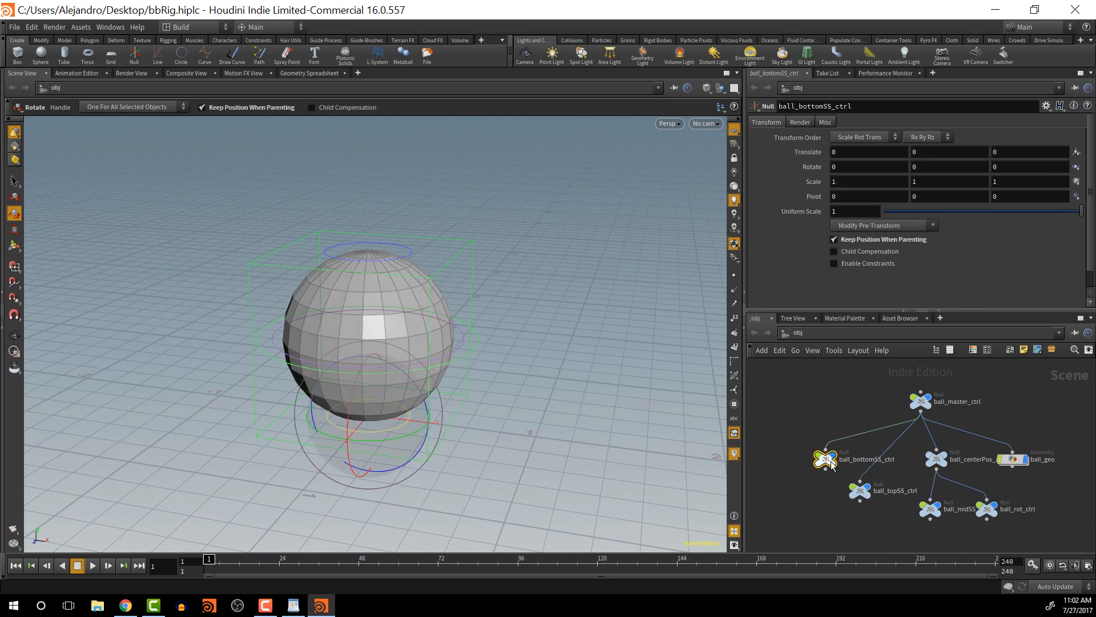
right_click(798, 180)
left_click(834, 313)
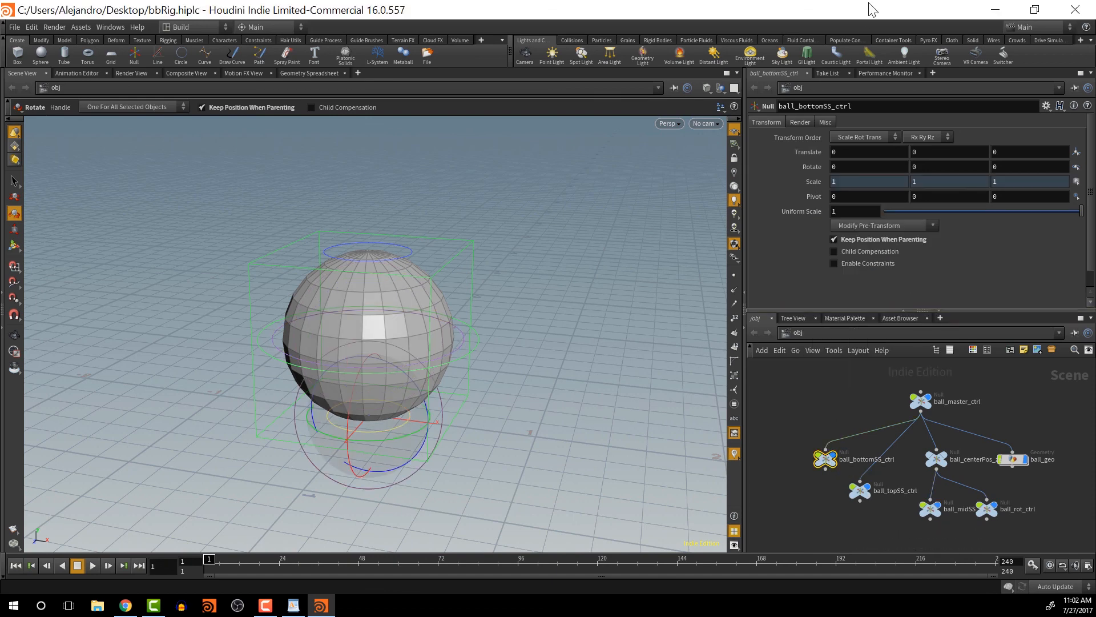
- Set the Scale parameter of ball_bottomSS_ctrl to invisible in its parameter interface
left_click(1047, 106)
left_click(1023, 119)
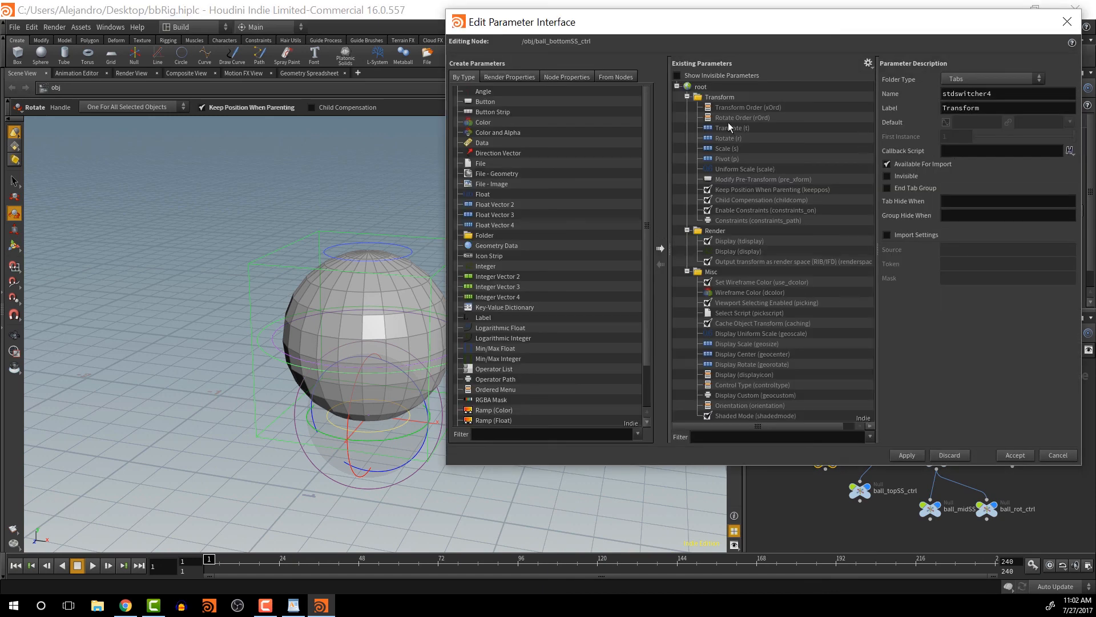
left_click(724, 149)
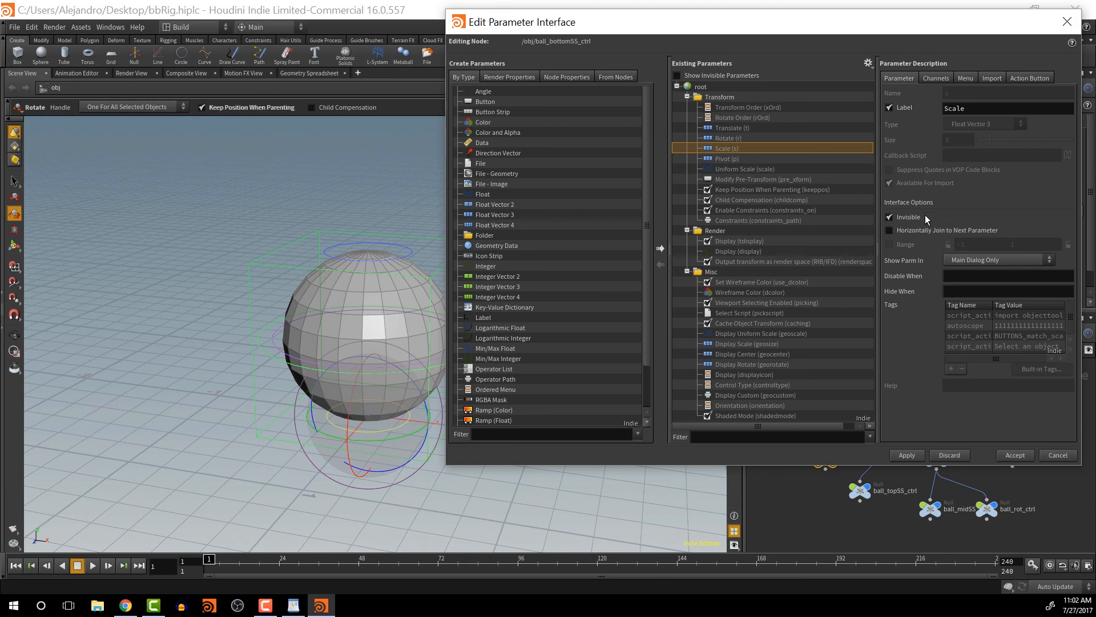
left_click(925, 215)
left_click(1016, 455)
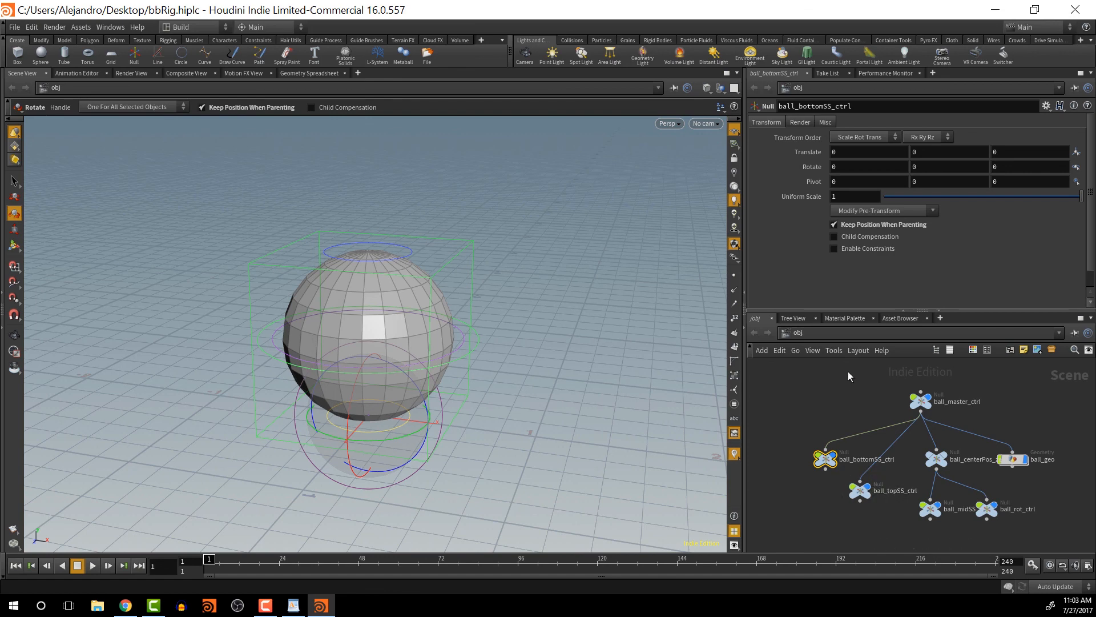
- Select ball_midSS_ctrl, ball_rot_ctrl and ball_topSS_ctrl in turn to check which transform parameters each one still offers
left_click(461, 341)
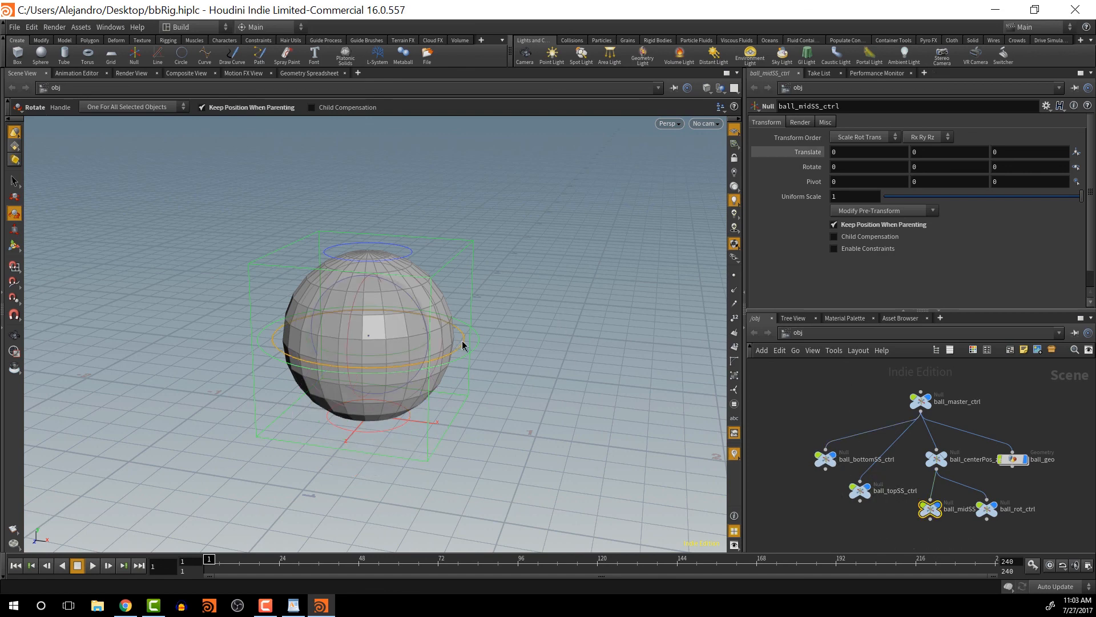
left_click(470, 359)
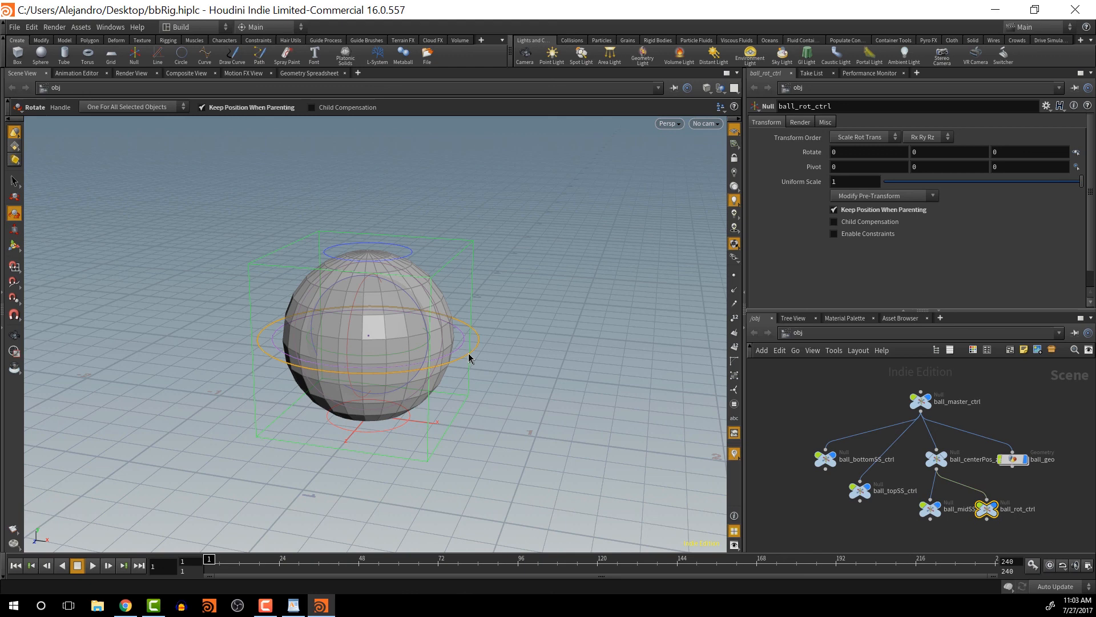
left_click(409, 253)
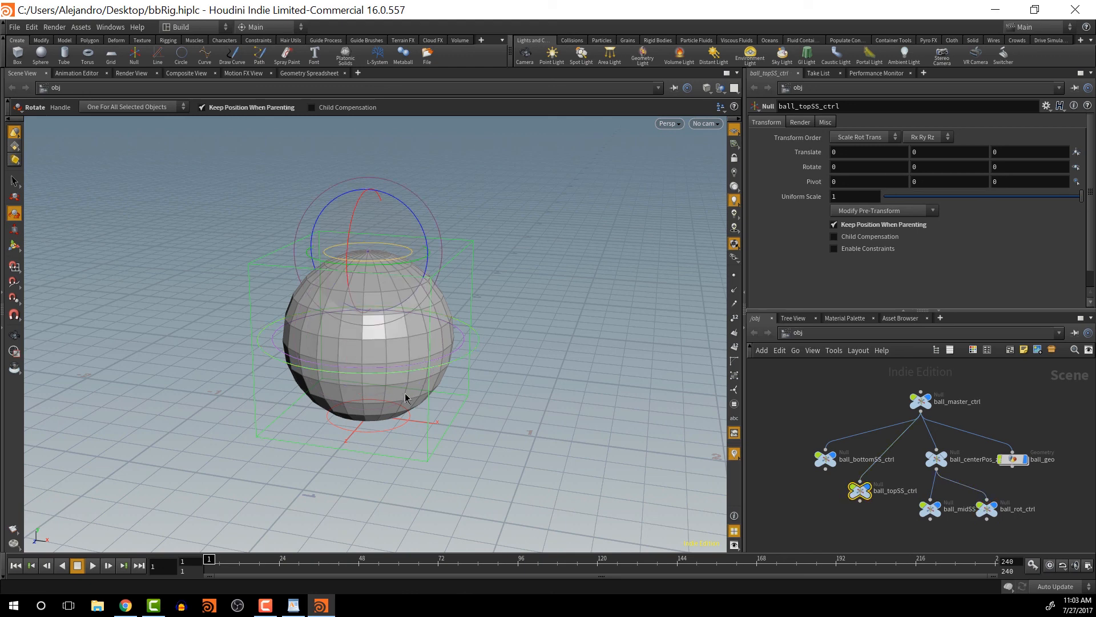
left_click(390, 423)
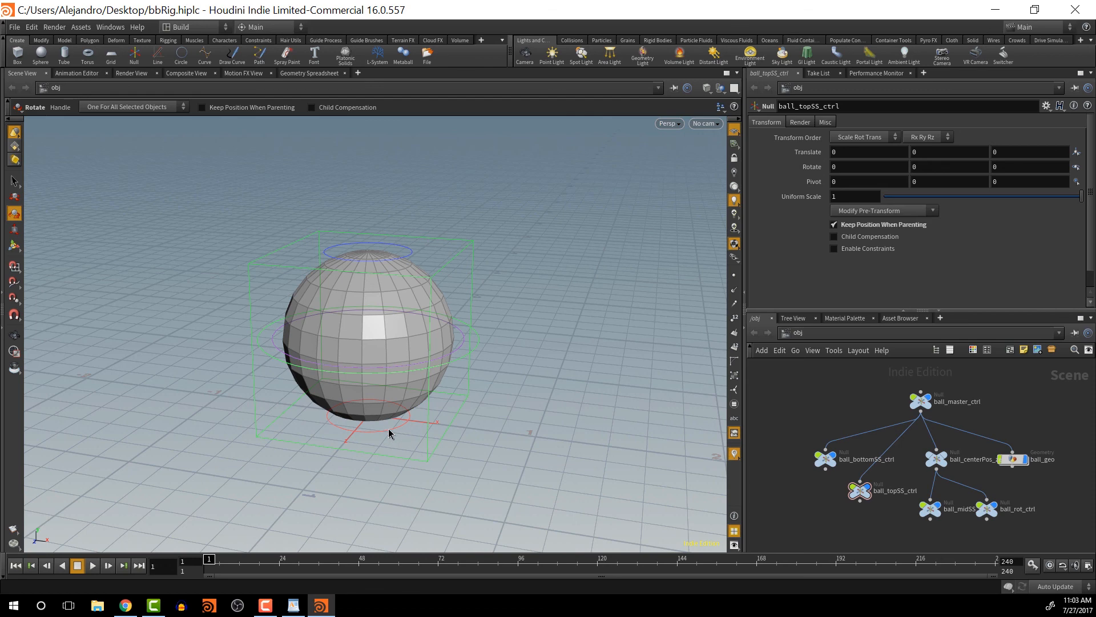
left_click(390, 426)
- Select ball_master_ctrl and move the whole rig freely by about 0.32, 0.45, -0.26
left_click(467, 402)
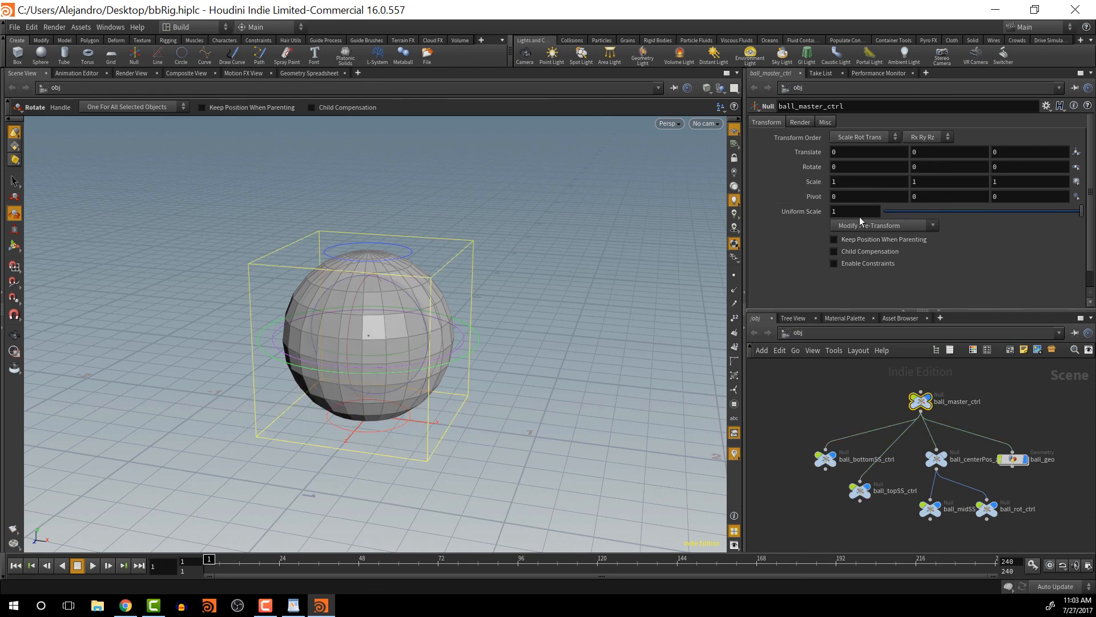
key("t")
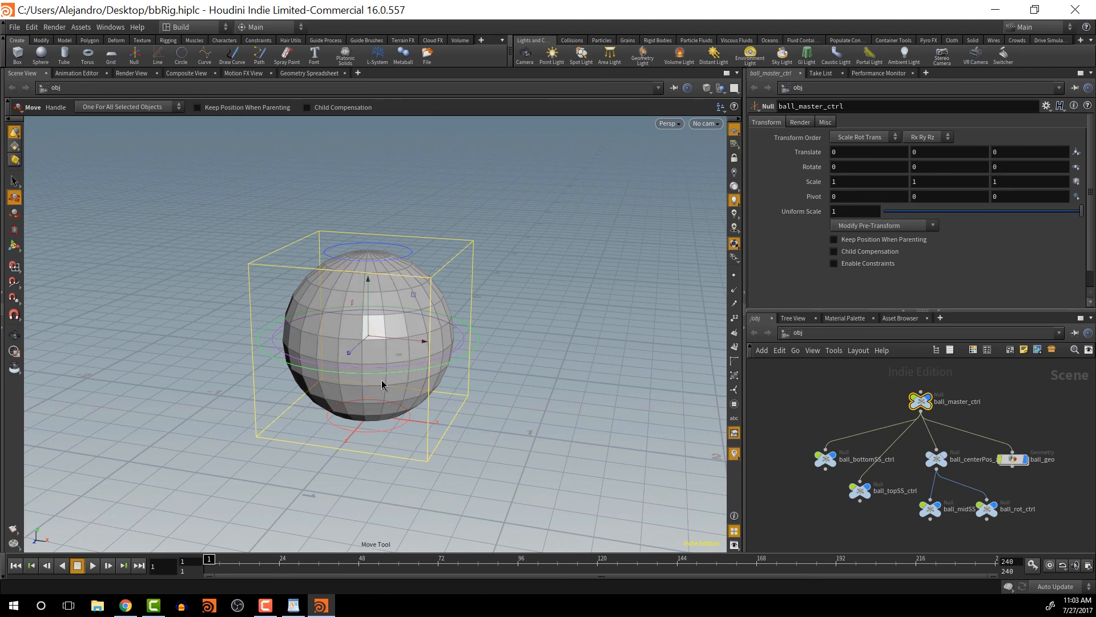
left_click_drag(368, 322, 435, 255)
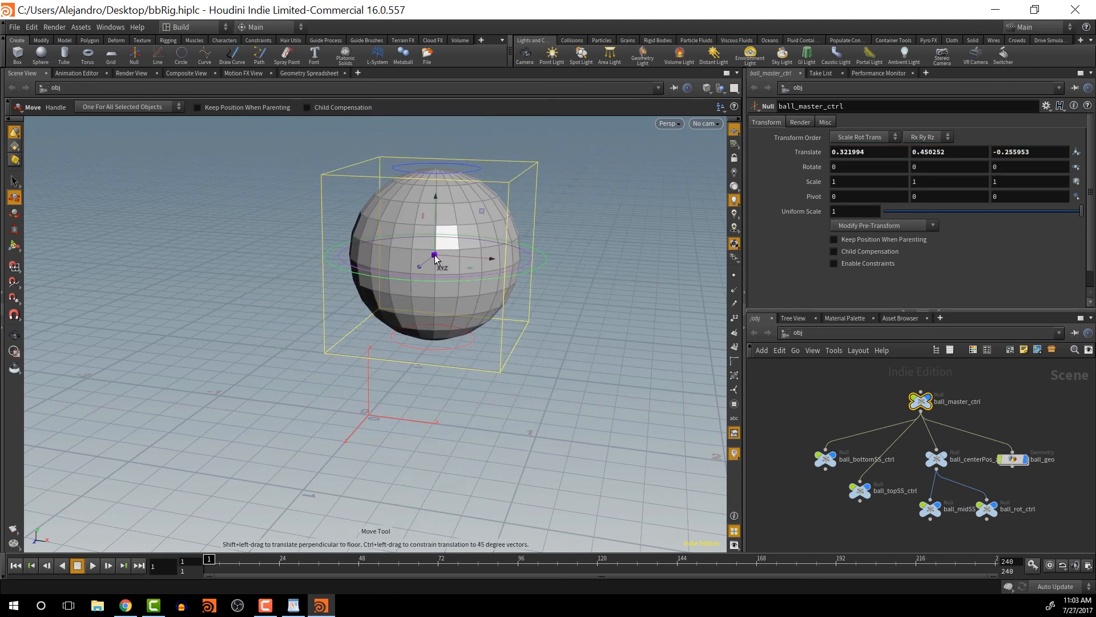
- Try moving ball_topSS_ctrl on the relocated rig, undo the move, and reselect ball_master_ctrl
left_click(477, 171)
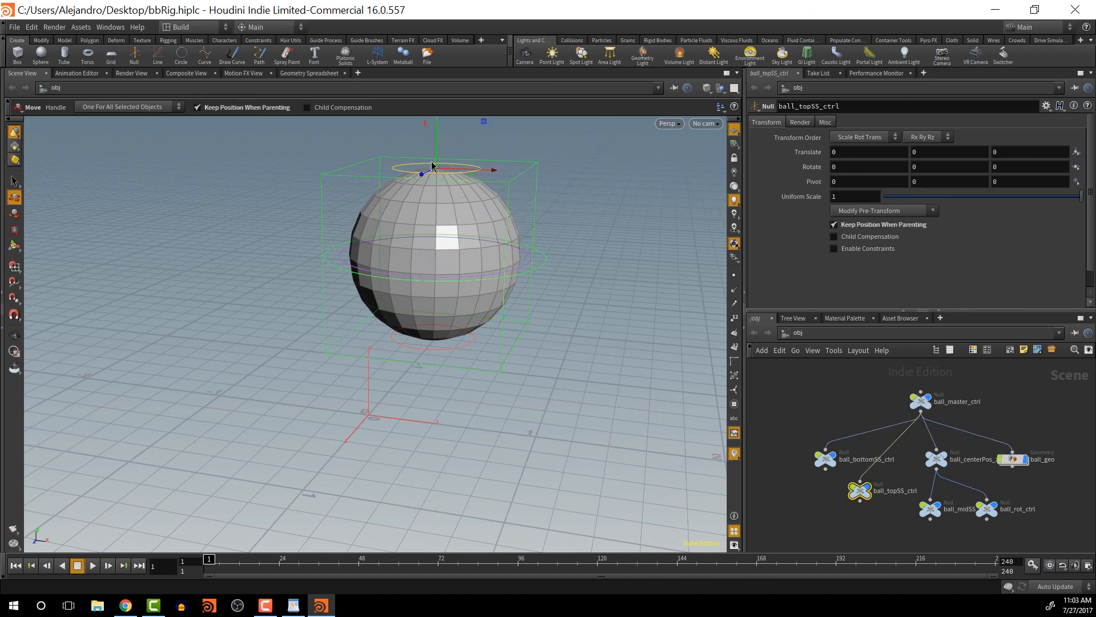
mouse_move(456, 169)
left_mouse_down()
mouse_move(429, 171)
mouse_move(525, 140)
mouse_move(440, 169)
left_mouse_up()
key("ctrl+z")
left_click(506, 202)
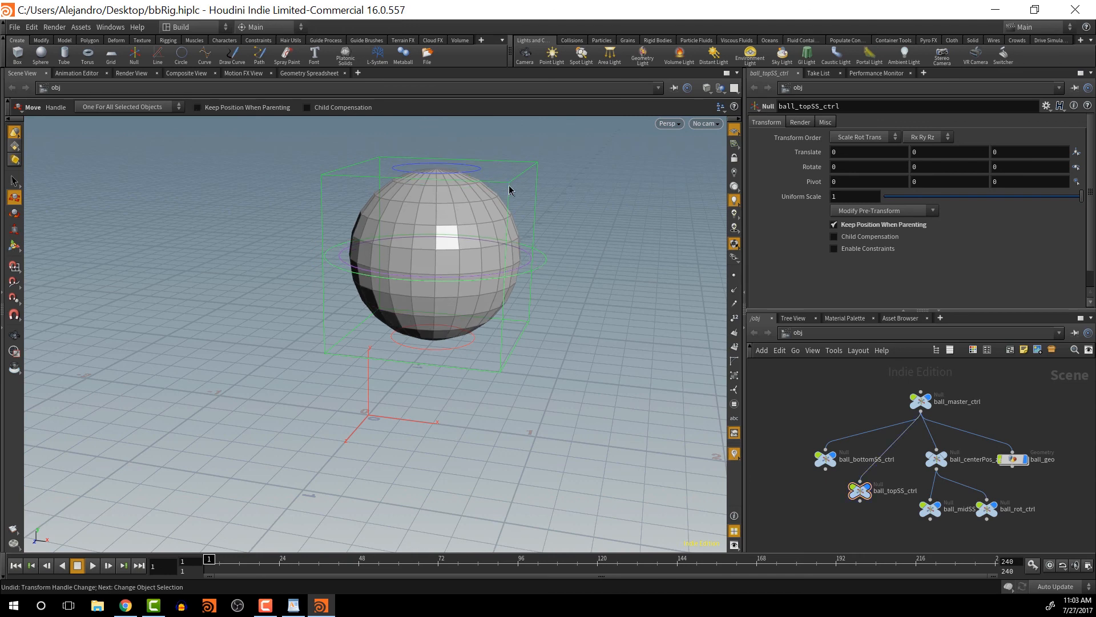
left_click(506, 186)
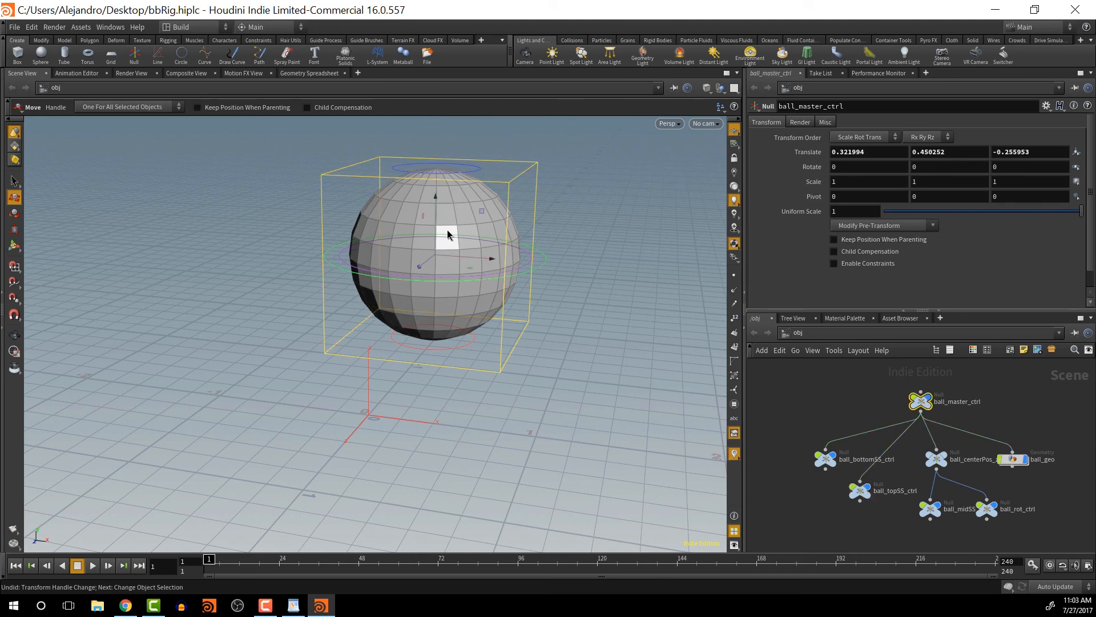
- Try rotating ball_master_ctrl to tilt the whole rig, and rotate ball_rot_ctrl about -56° around Z
key("r")
left_click_drag(472, 203, 444, 211)
left_click(471, 173)
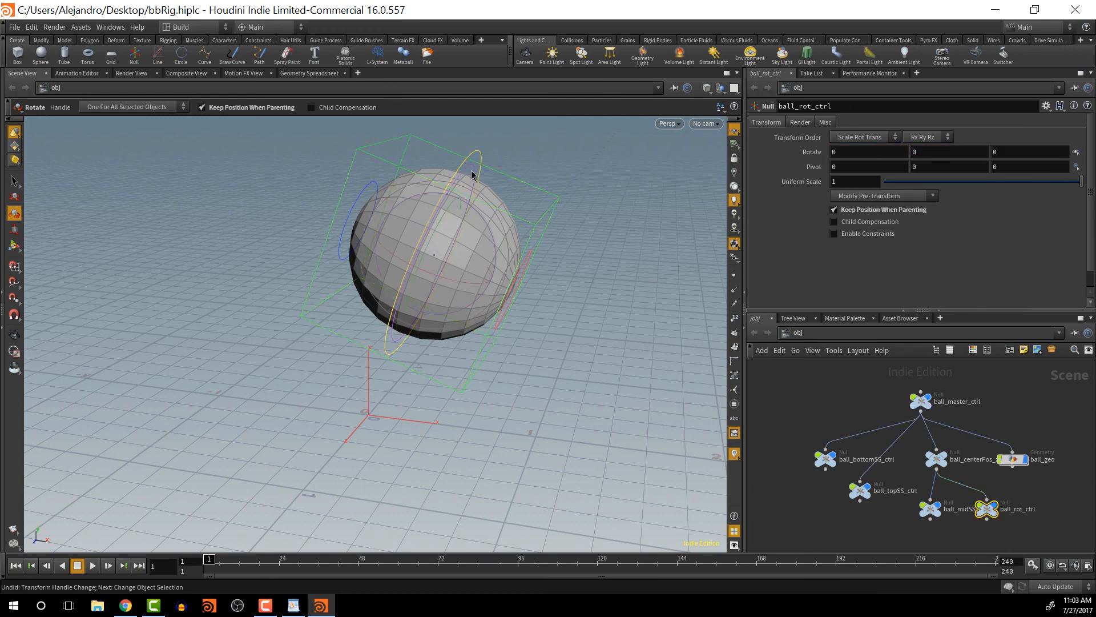
key("e")
key("r")
left_click_drag(470, 208, 495, 263)
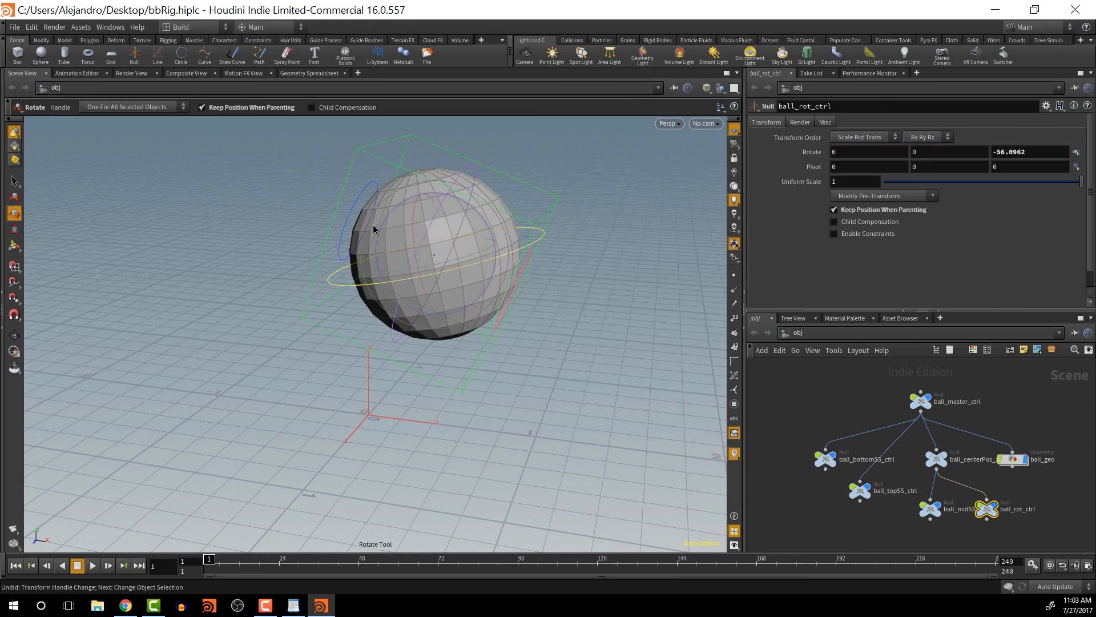
- Undo the test rotations and the earlier free move of ball_master_ctrl, leaving ball_master_ctrl selected
key("ctrl+z")
key("ctrl+z")
key("ctrl+z")
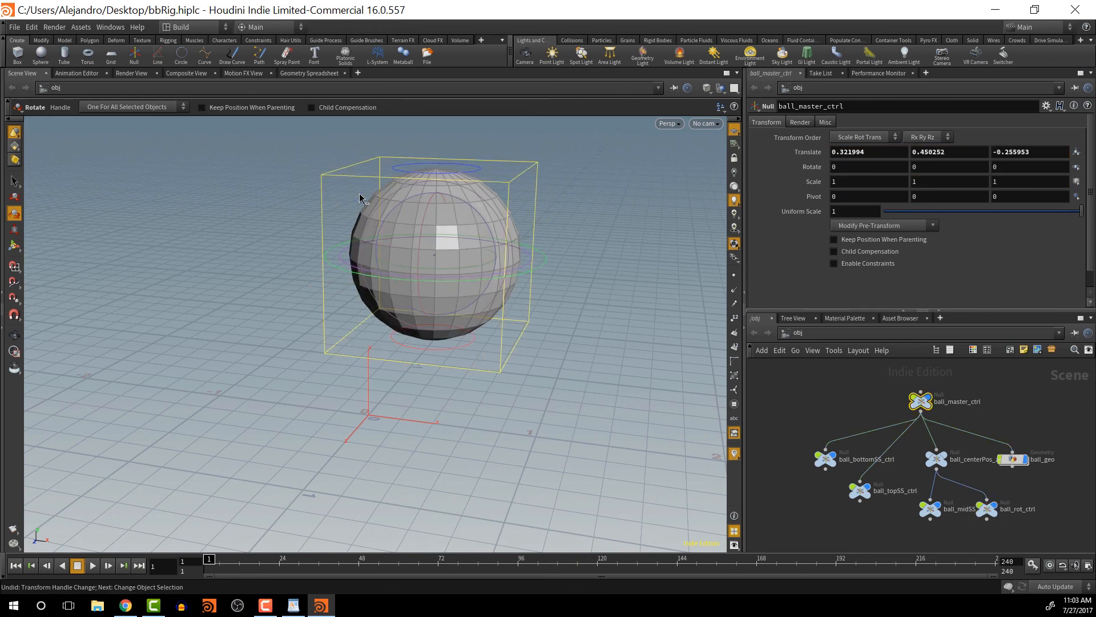
key("ctrl+z")
key("ctrl+z")
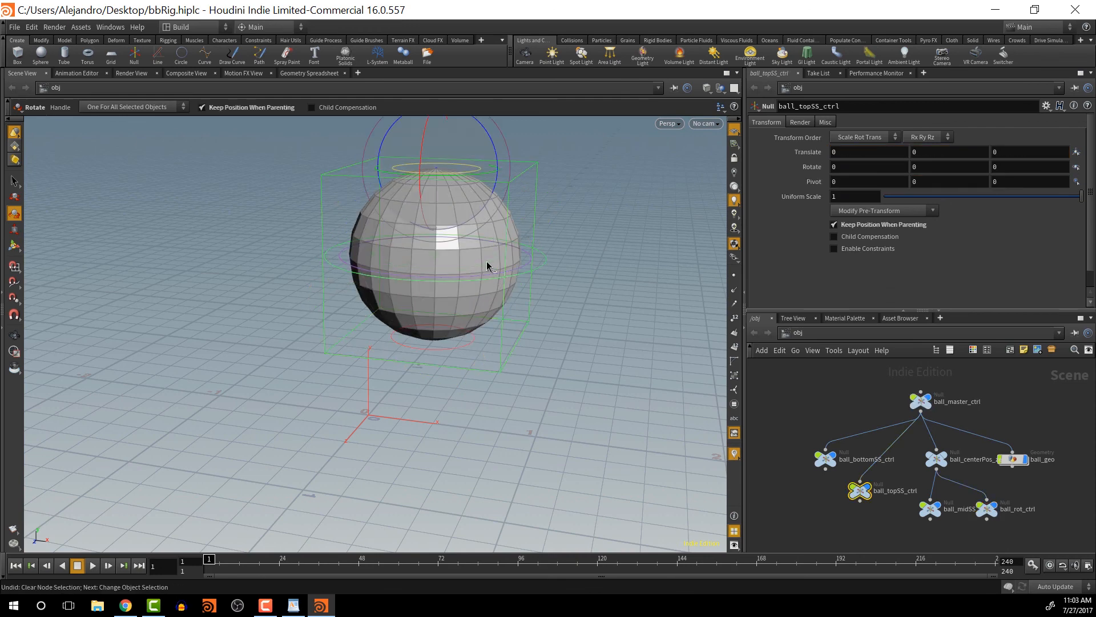
key("ctrl+z")
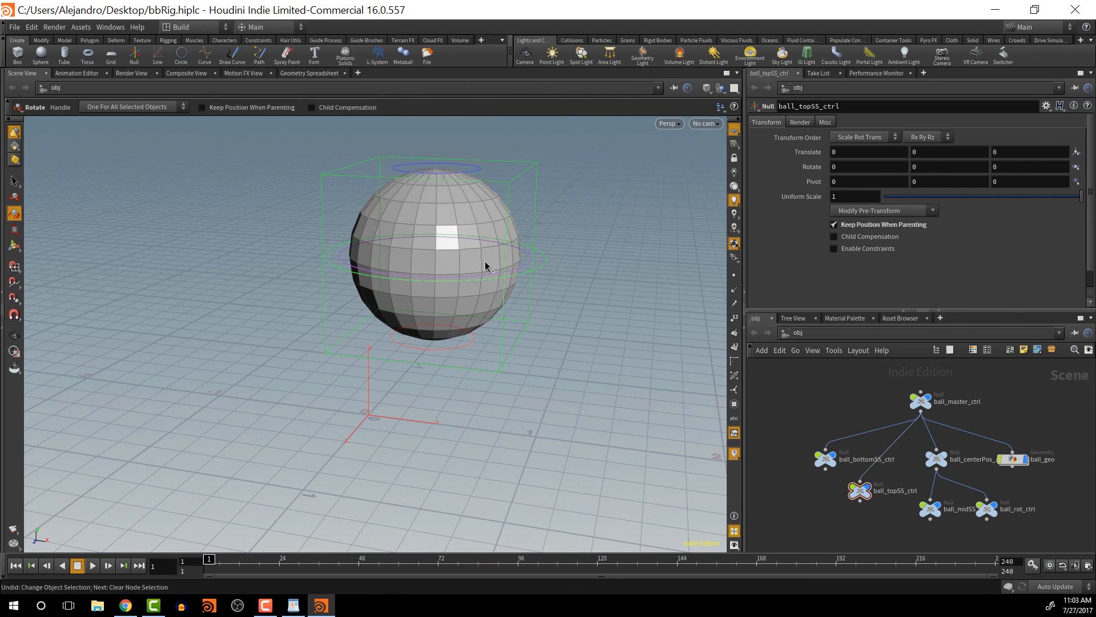
key("ctrl+z")
key("ctrl+z")
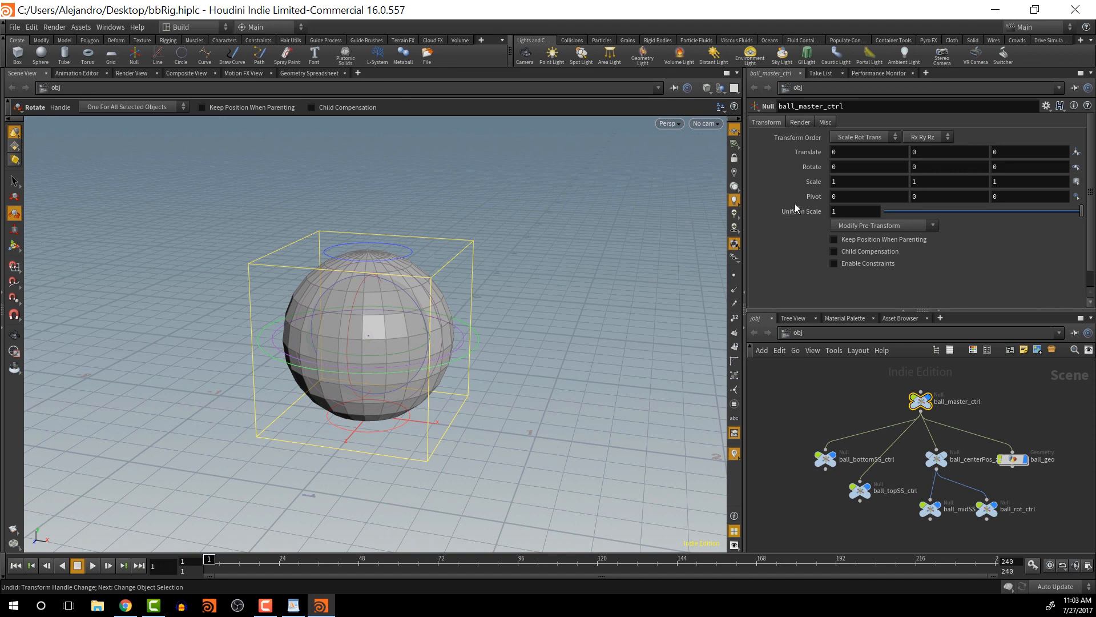
- Scale ball_master_ctrl to 2.1 on all three axes and deselect it
mouse_move(800, 182)
middle_mouse_down()
mouse_move(816, 183)
mouse_move(798, 184)
middle_mouse_up()
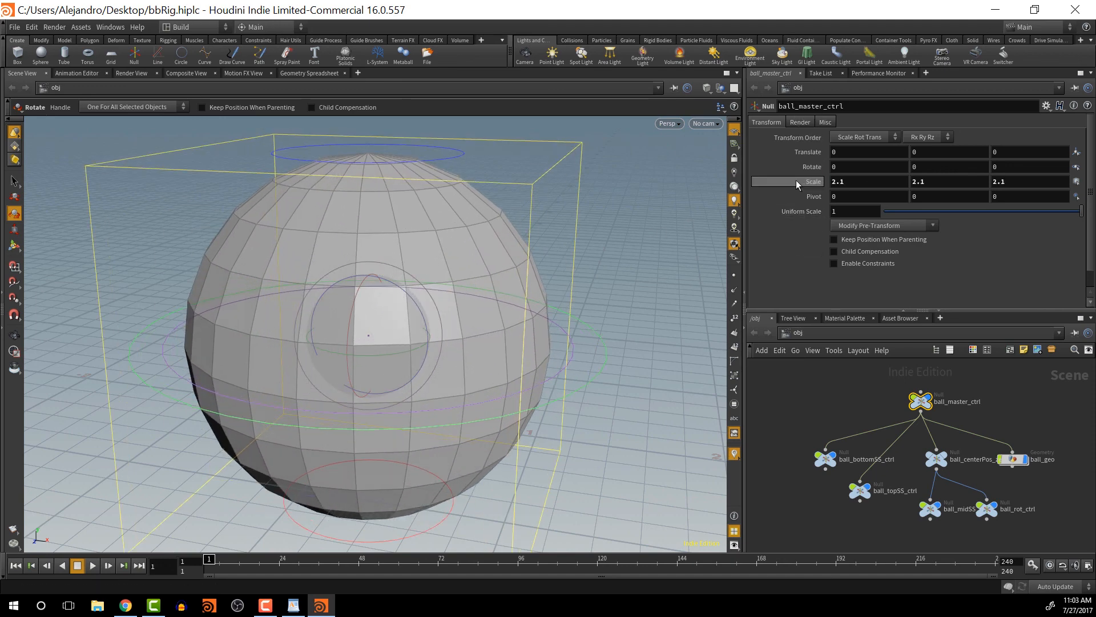
left_click(612, 275)
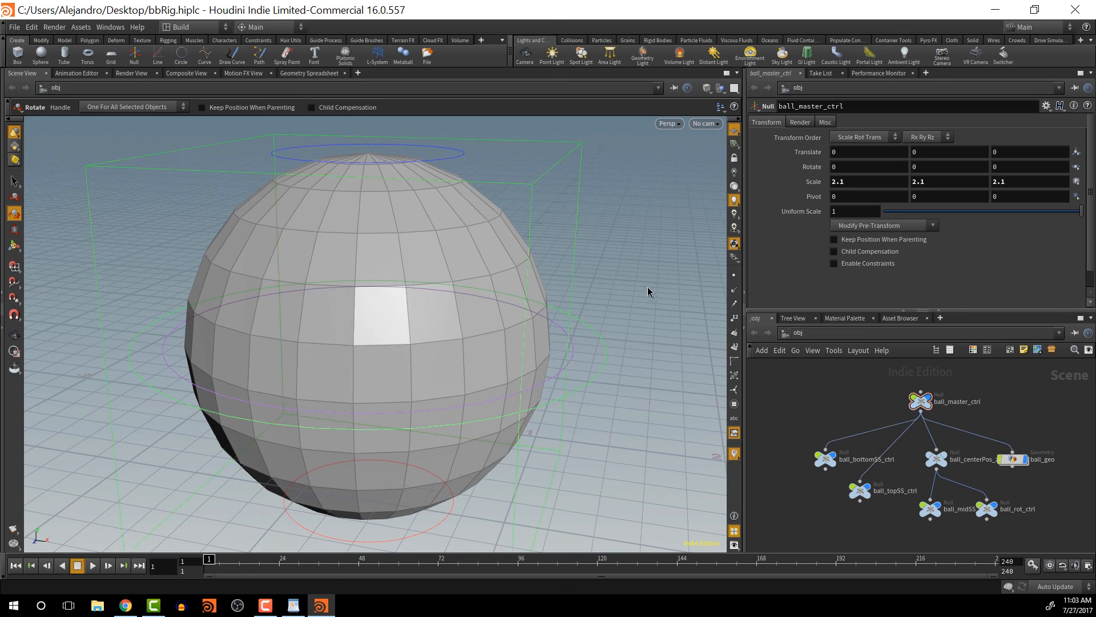
right_click_drag(649, 288, 643, 296, "alt")
- Try moving ball_topSS_ctrl freely on the enlarged rig to squash and stretch the ball, and undo the move
key("r")
left_click(439, 203)
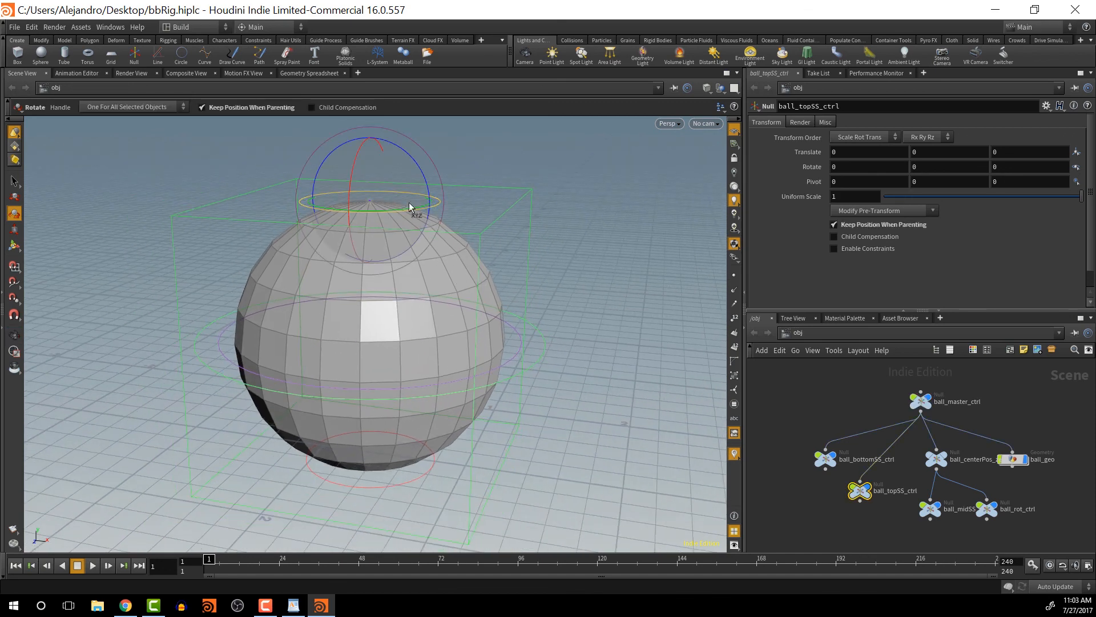
key("w")
key("w")
key("t")
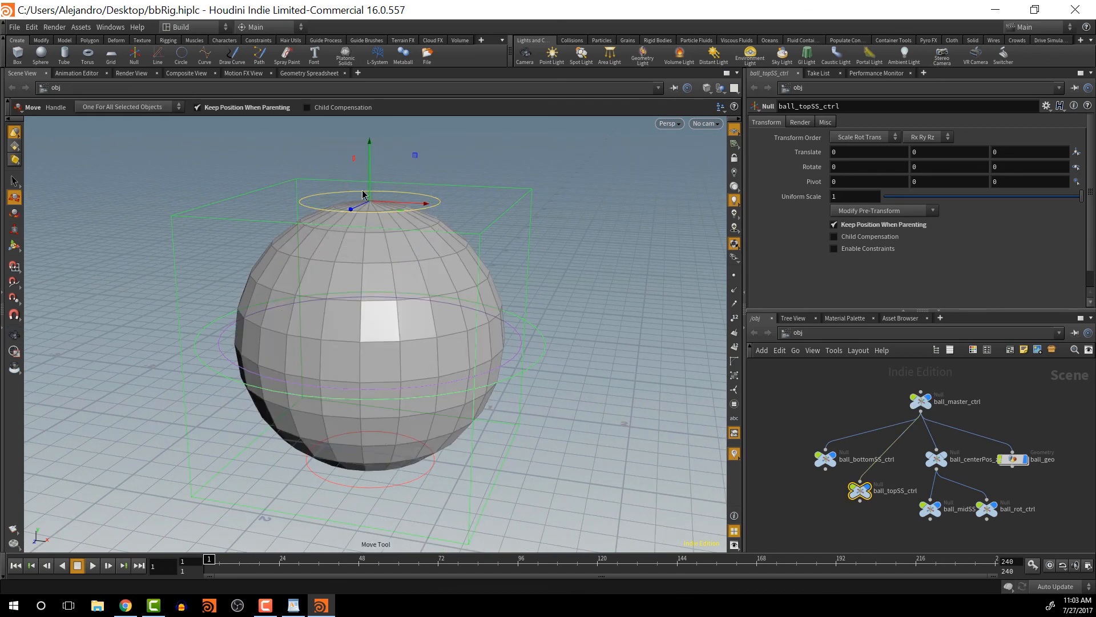
left_click_drag(371, 201, 421, 110)
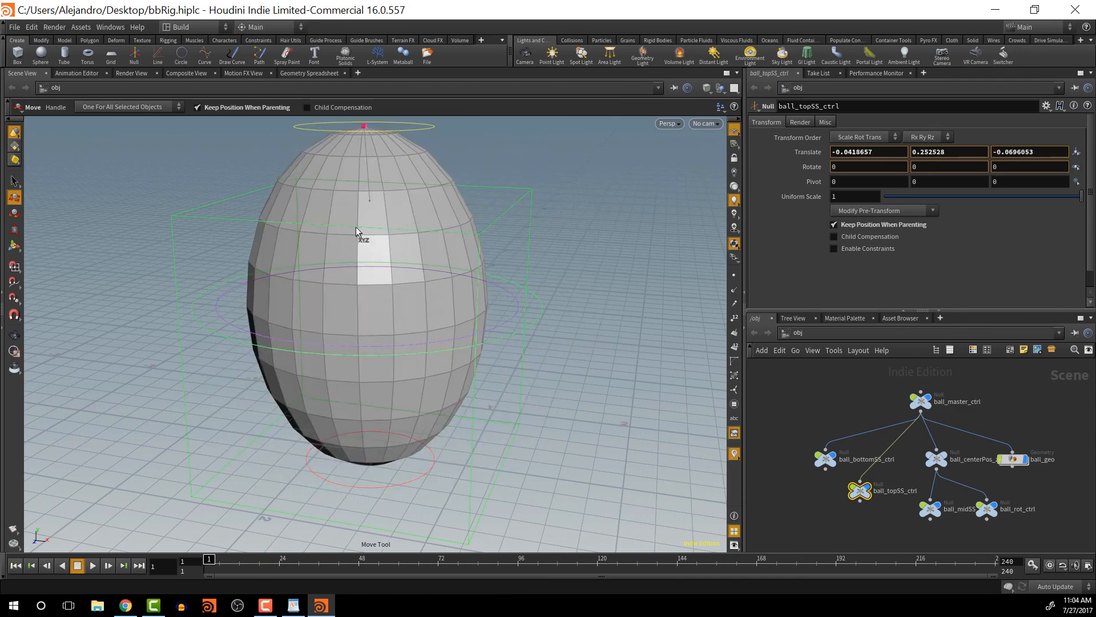
key("ctrl+z")
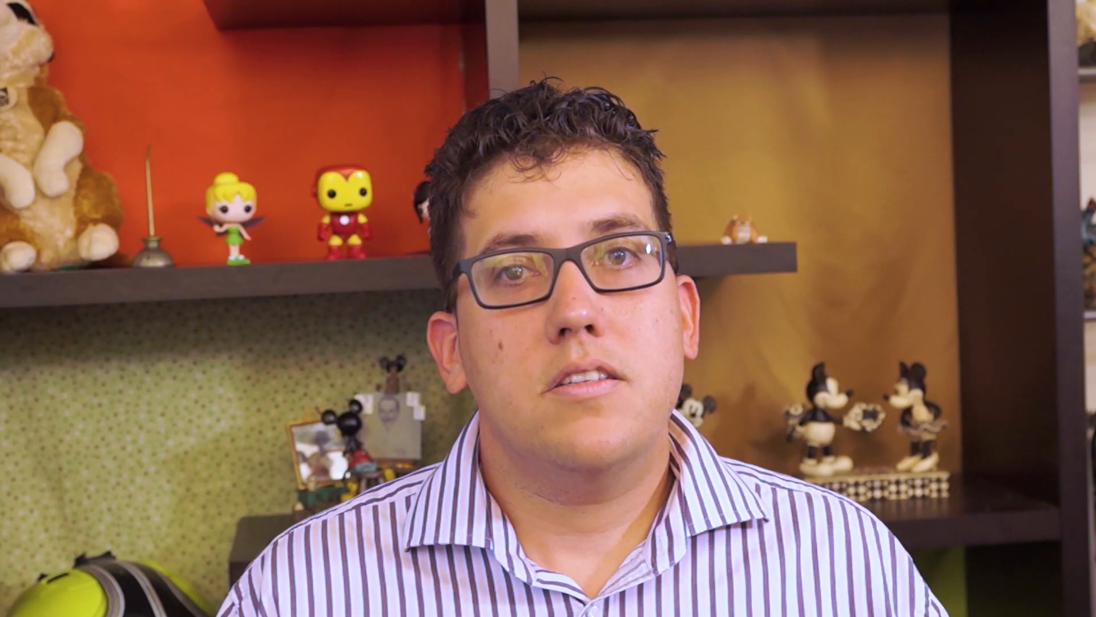